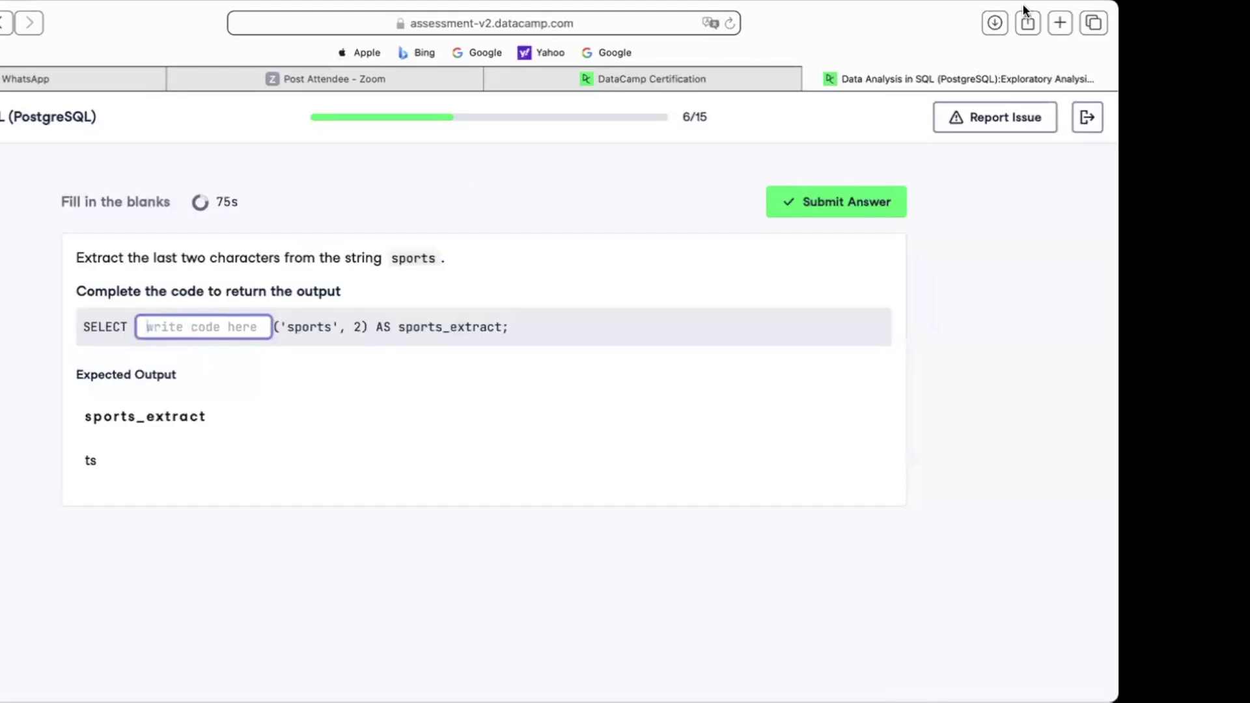
- Search the web in a new tab for "select last two characters of string sql"
click(1059, 23)
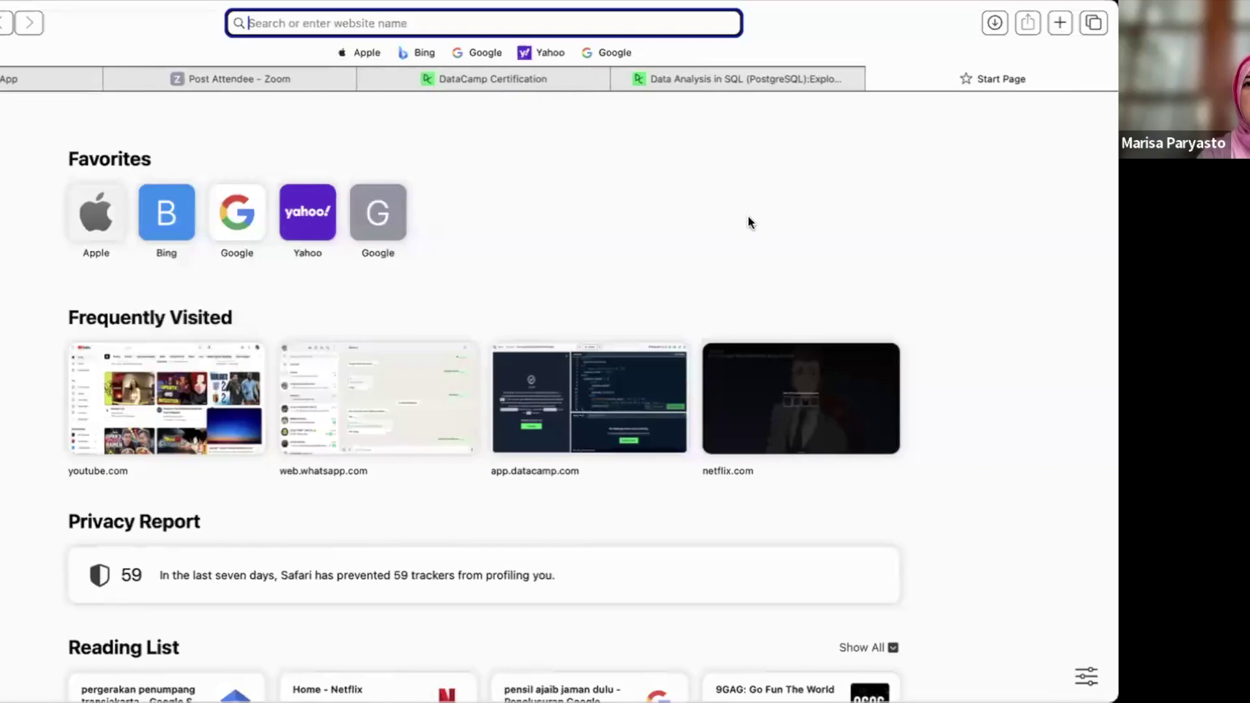
text(select)
text( last)
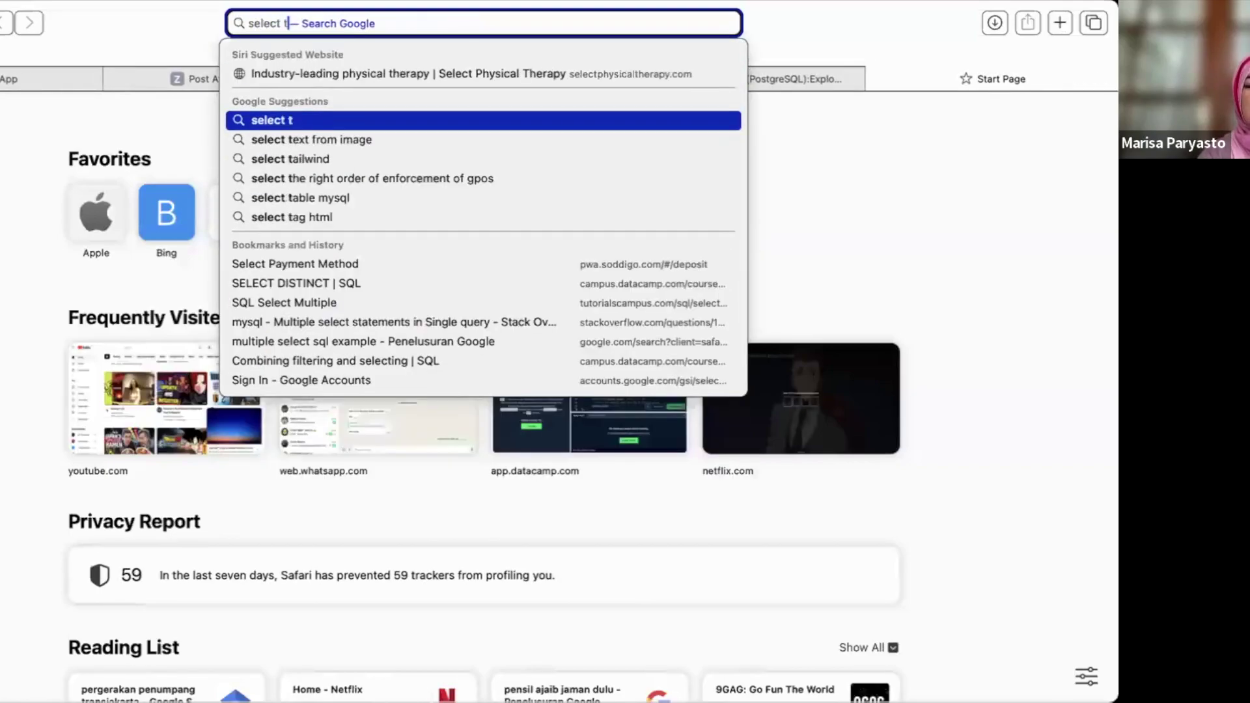
key(BackSpace)
text(last two char)
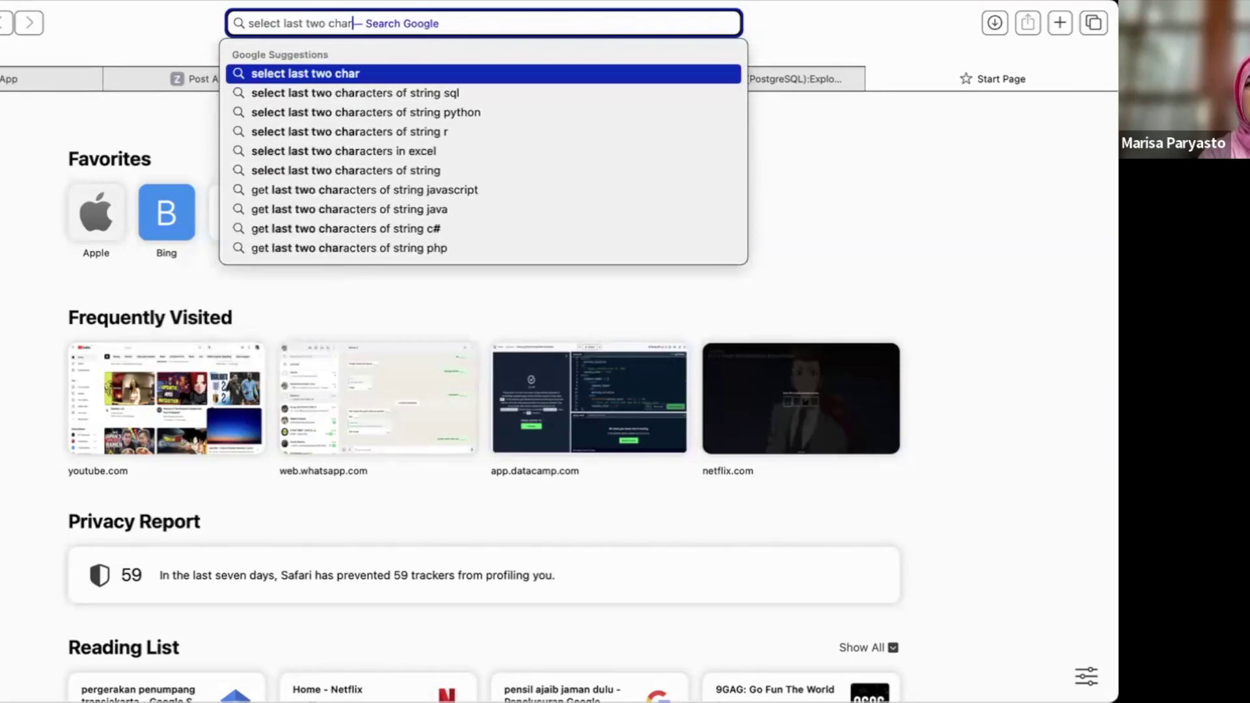
key(Down)
key(Return)
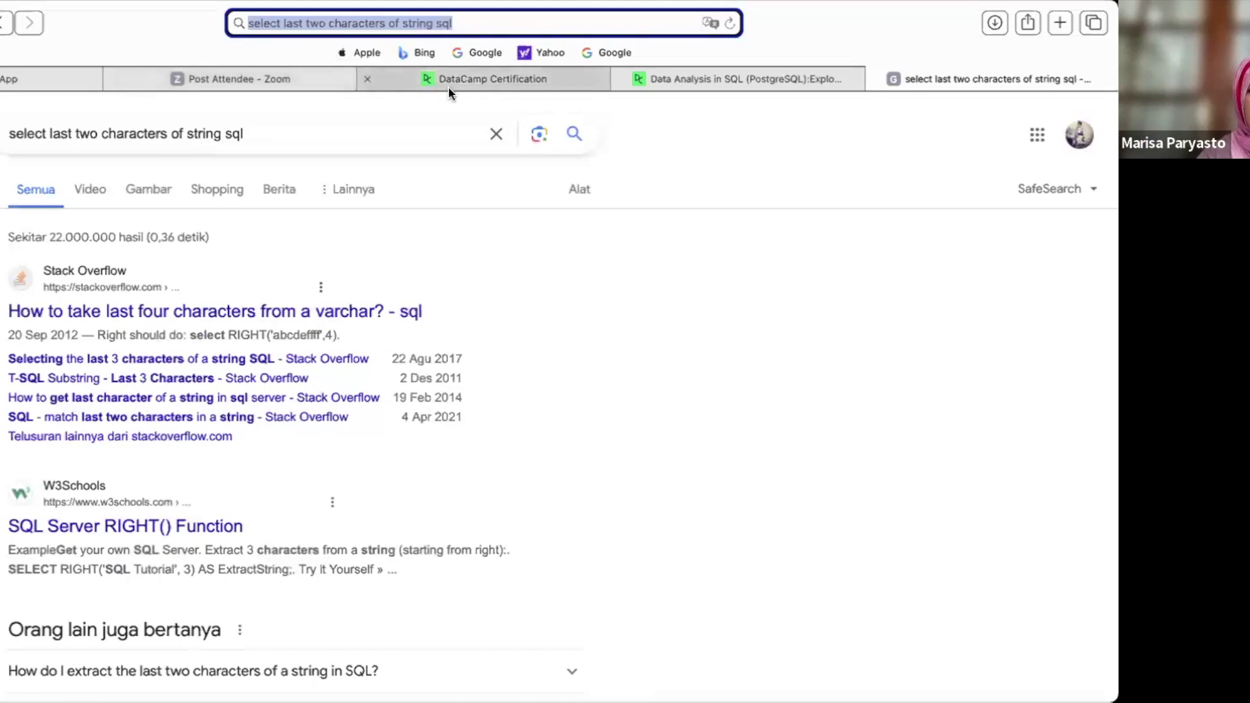
- Return to the DataCamp assessment and fill the blank before ('sports', 2) with RIGHT
mouse_move(448, 86)
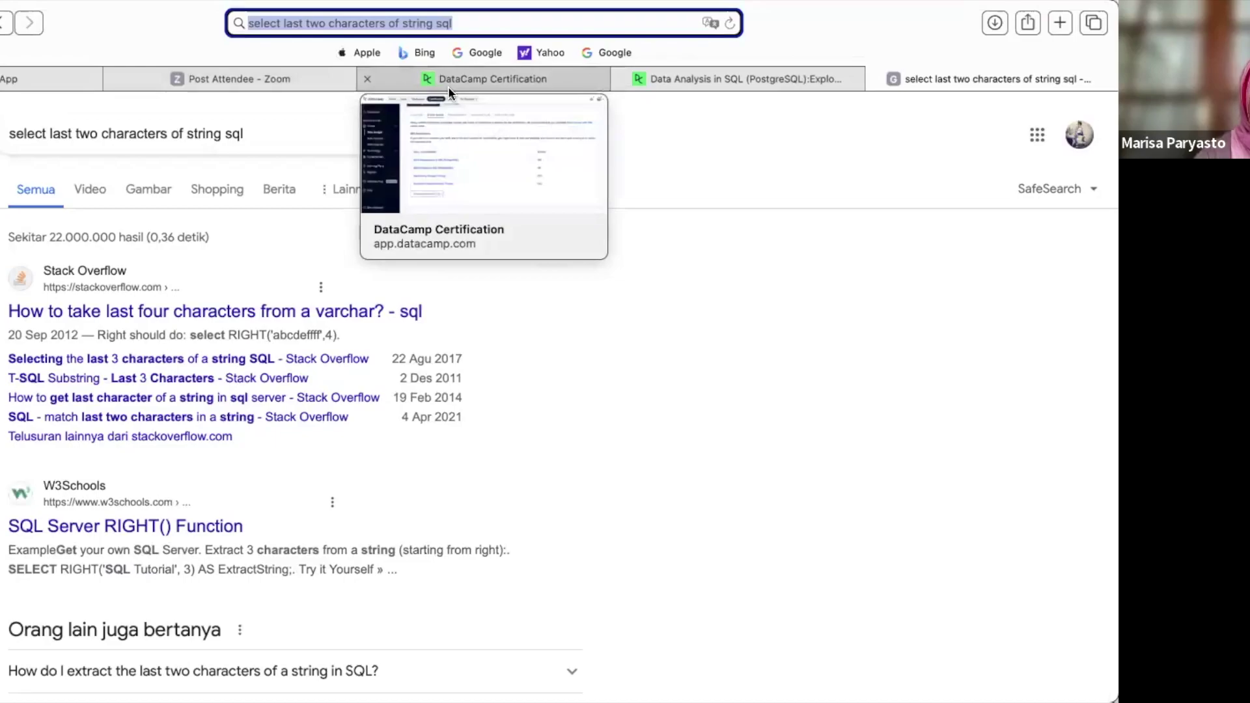
click(448, 86)
click(268, 86)
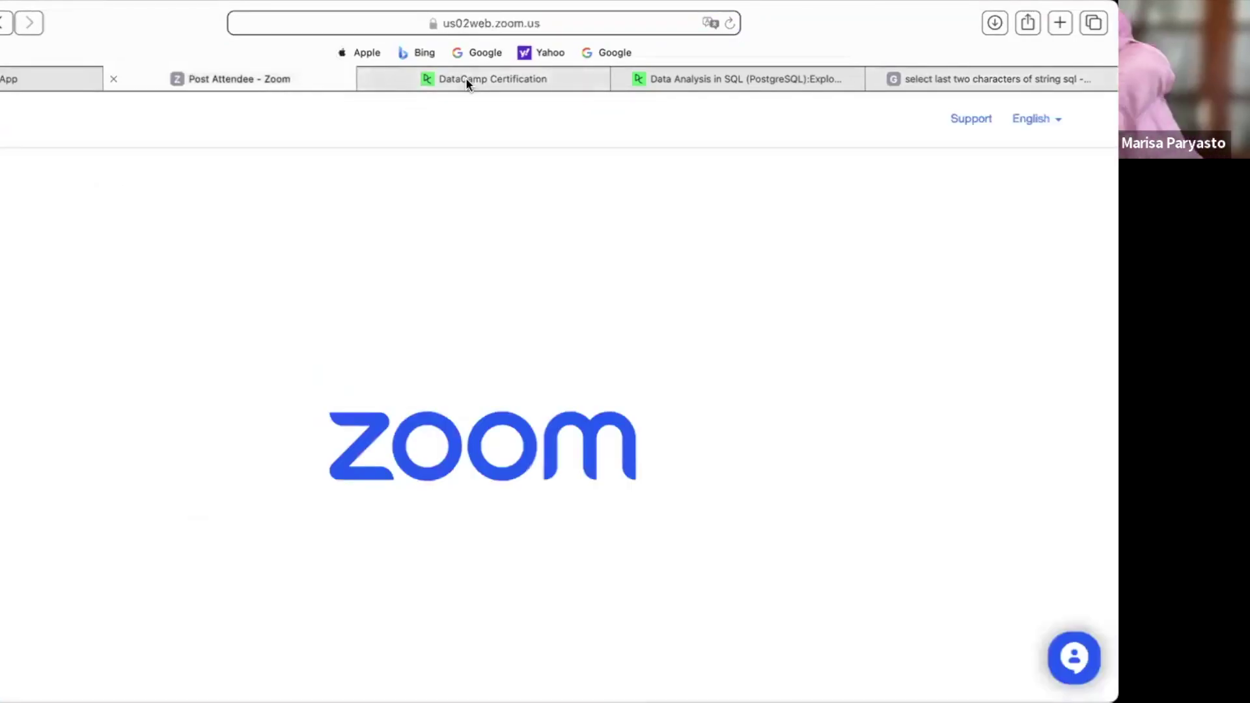
click(698, 83)
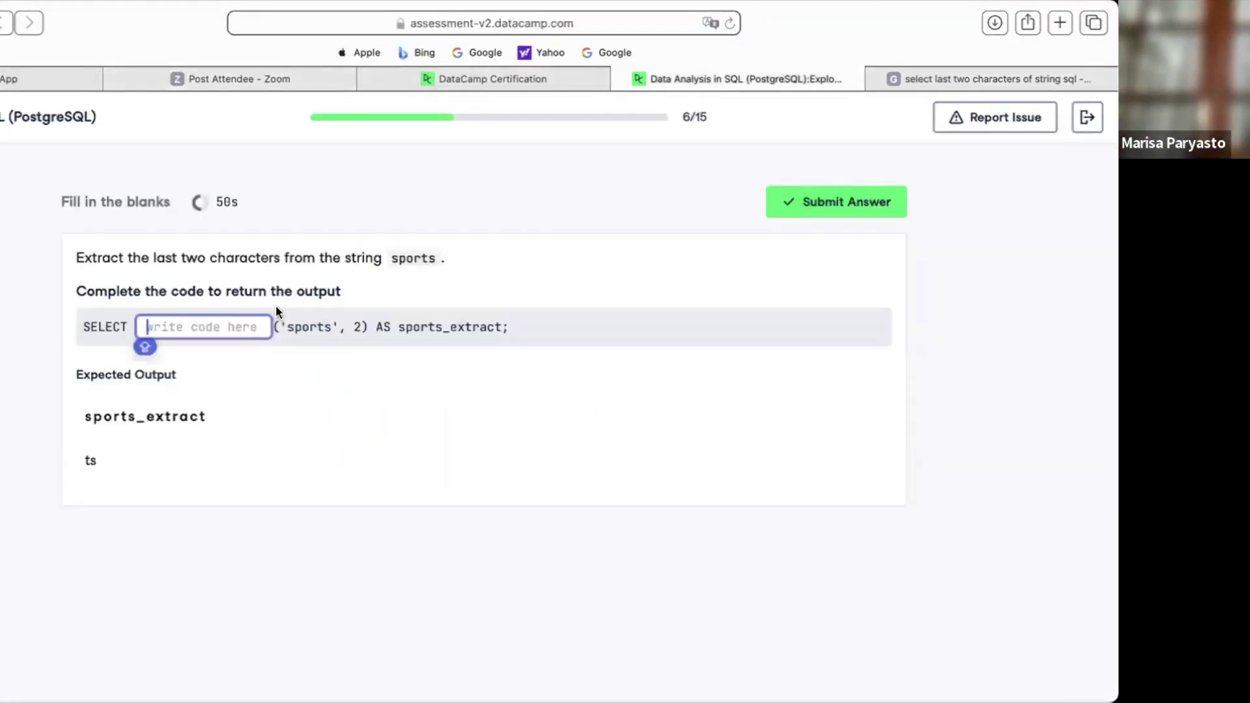
text(S)
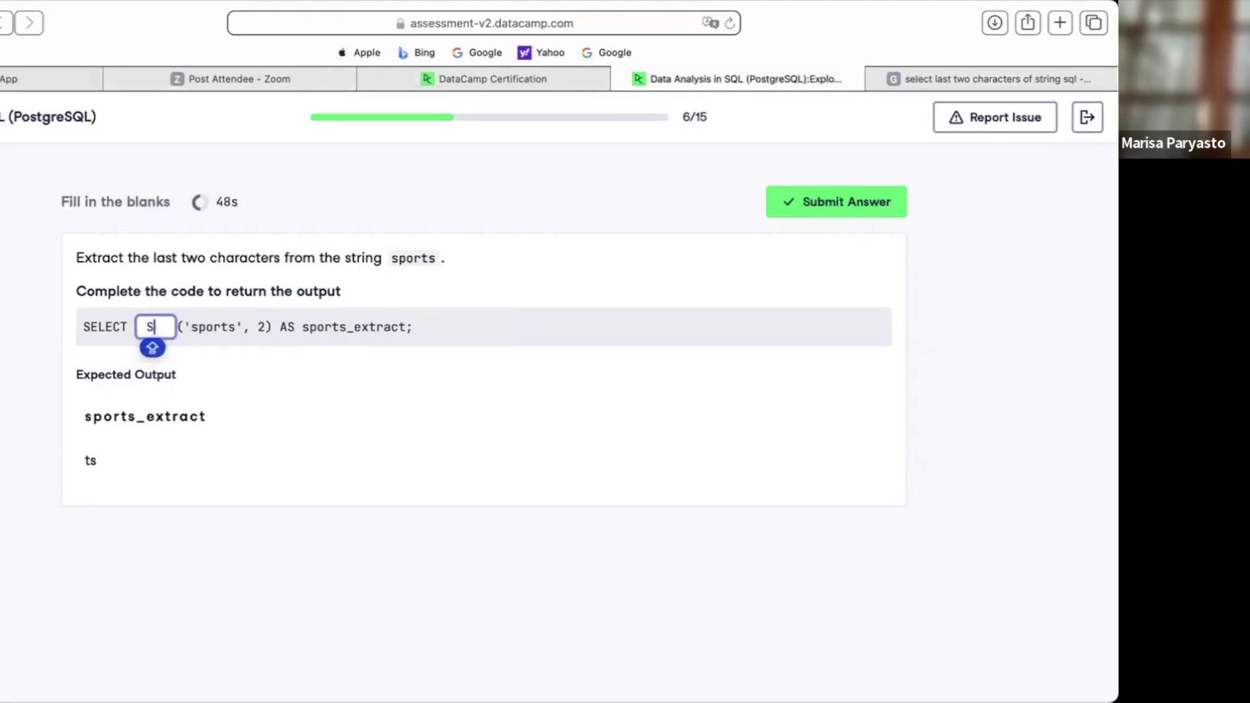
key(BackSpace)
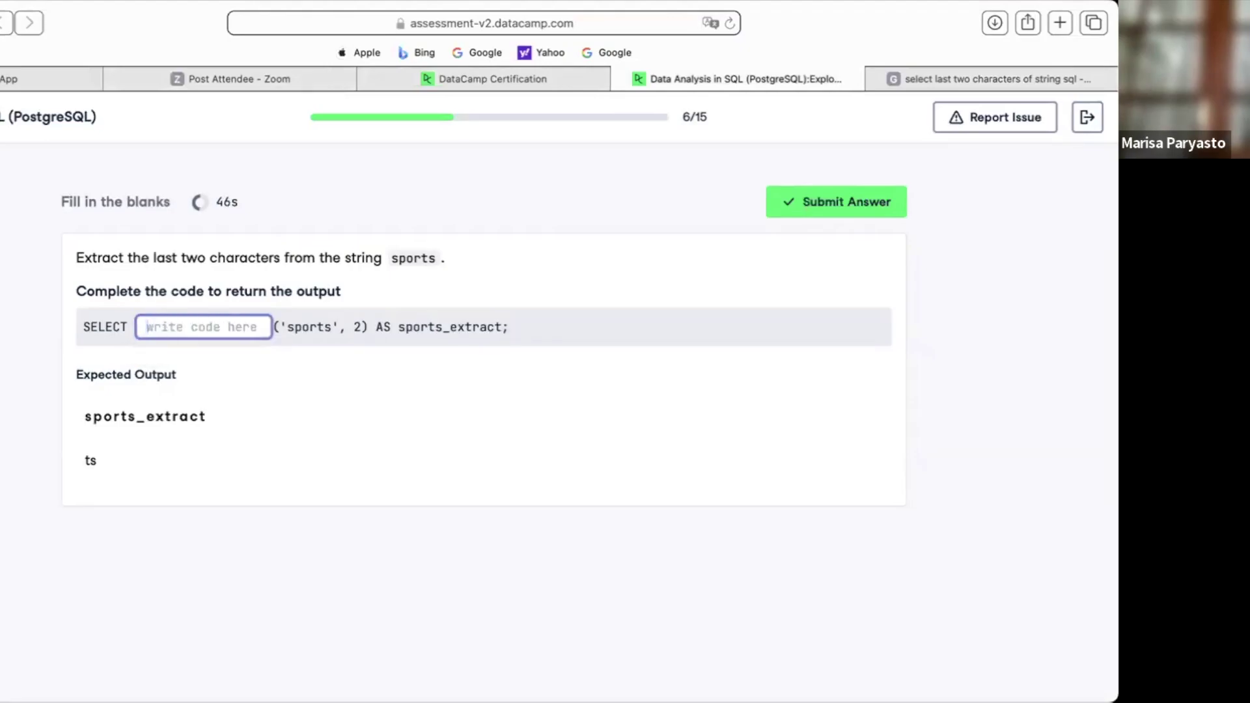
key(Caps_Lock)
text(RIGHT)
key(Caps_Lock)
click(478, 374)
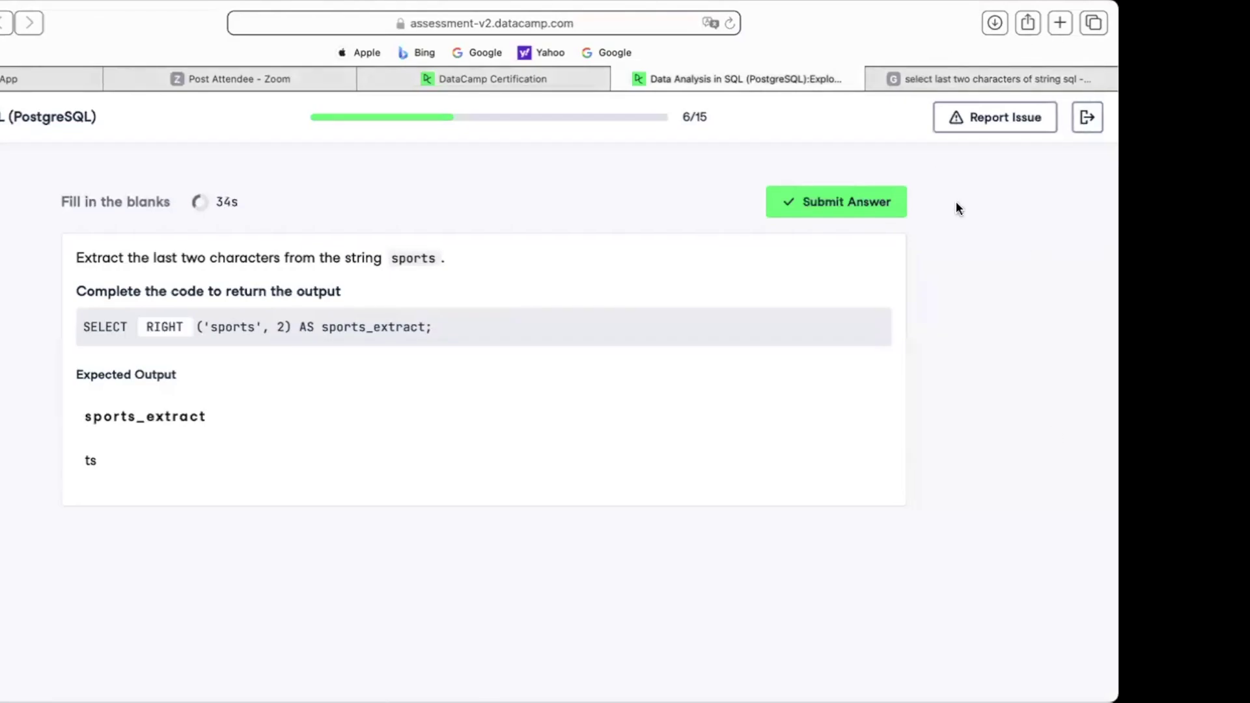
- Recheck the search results for the string function, submit the RIGHT answer and proceed to the following question
click(938, 76)
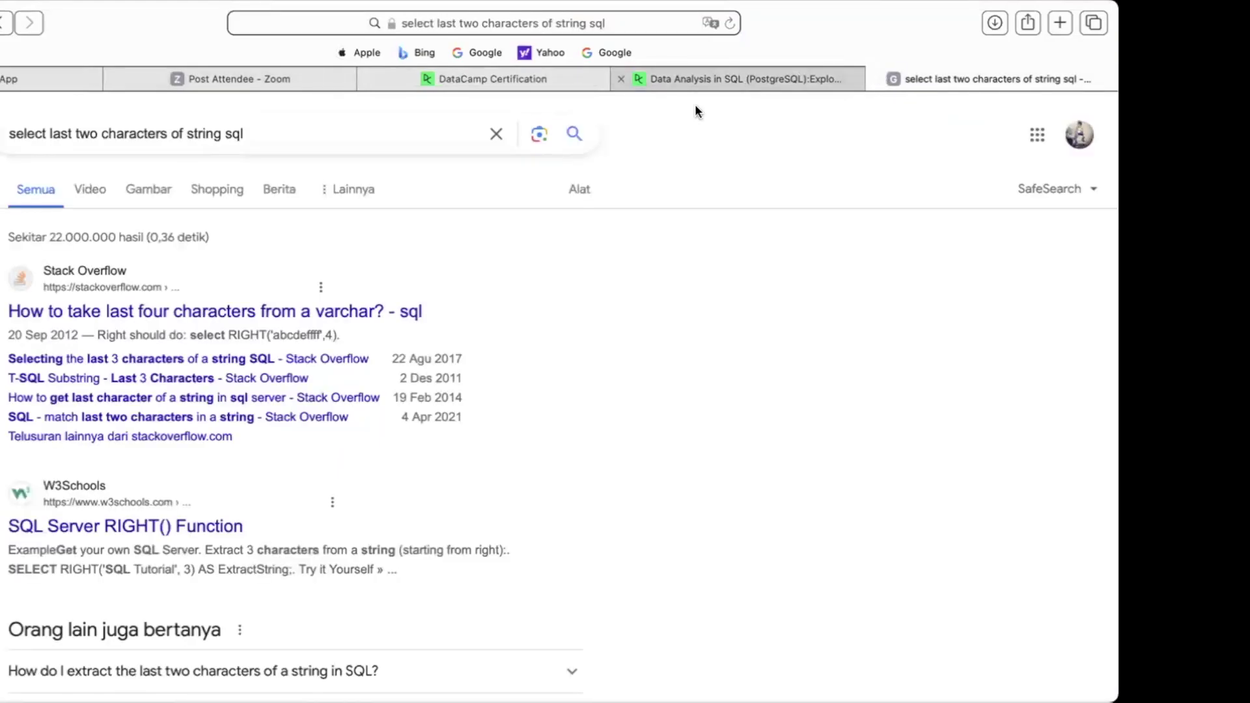
click(679, 84)
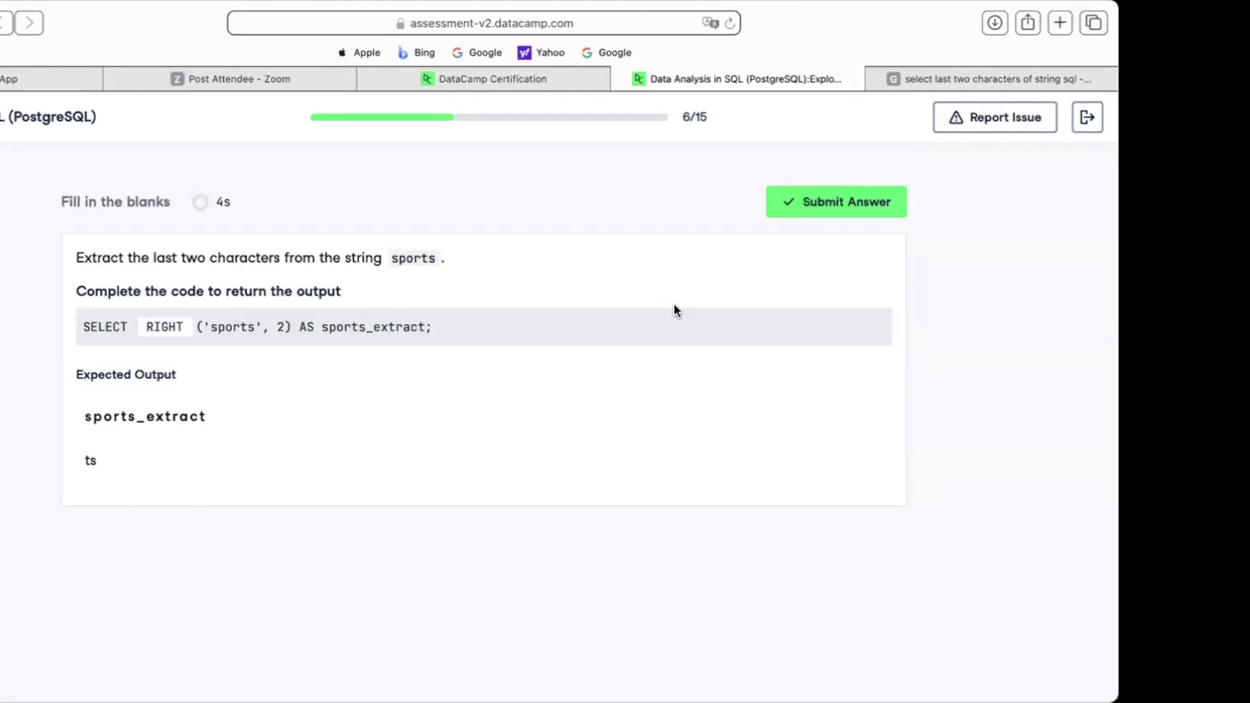
click(795, 202)
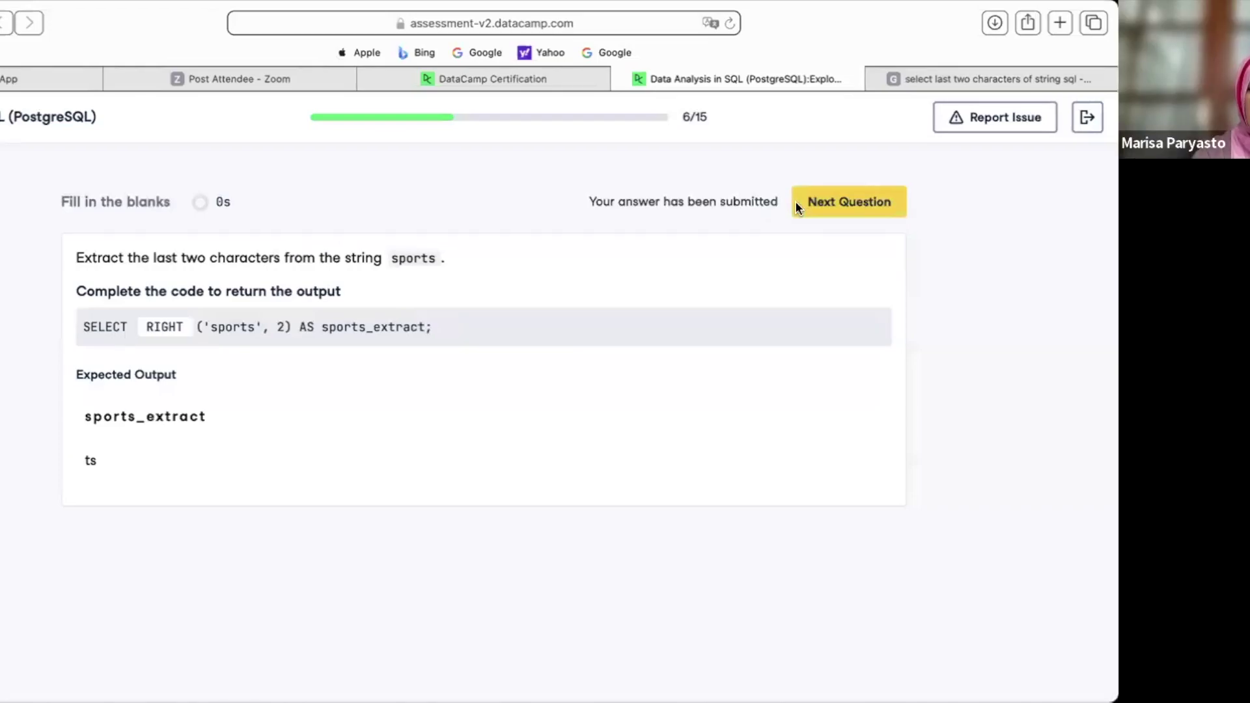
click(813, 215)
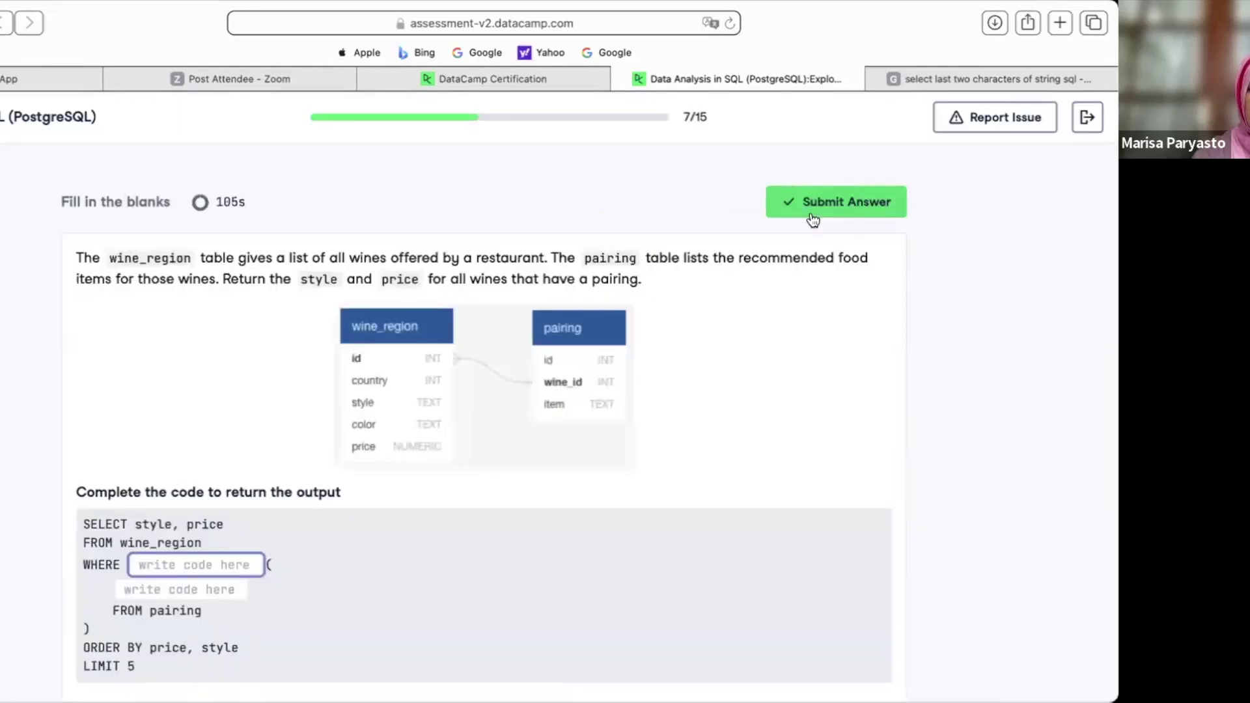
- Examine the wine_region and pairing question, including its table diagram, incomplete query and expected output
scroll(813, 220, down, 2)
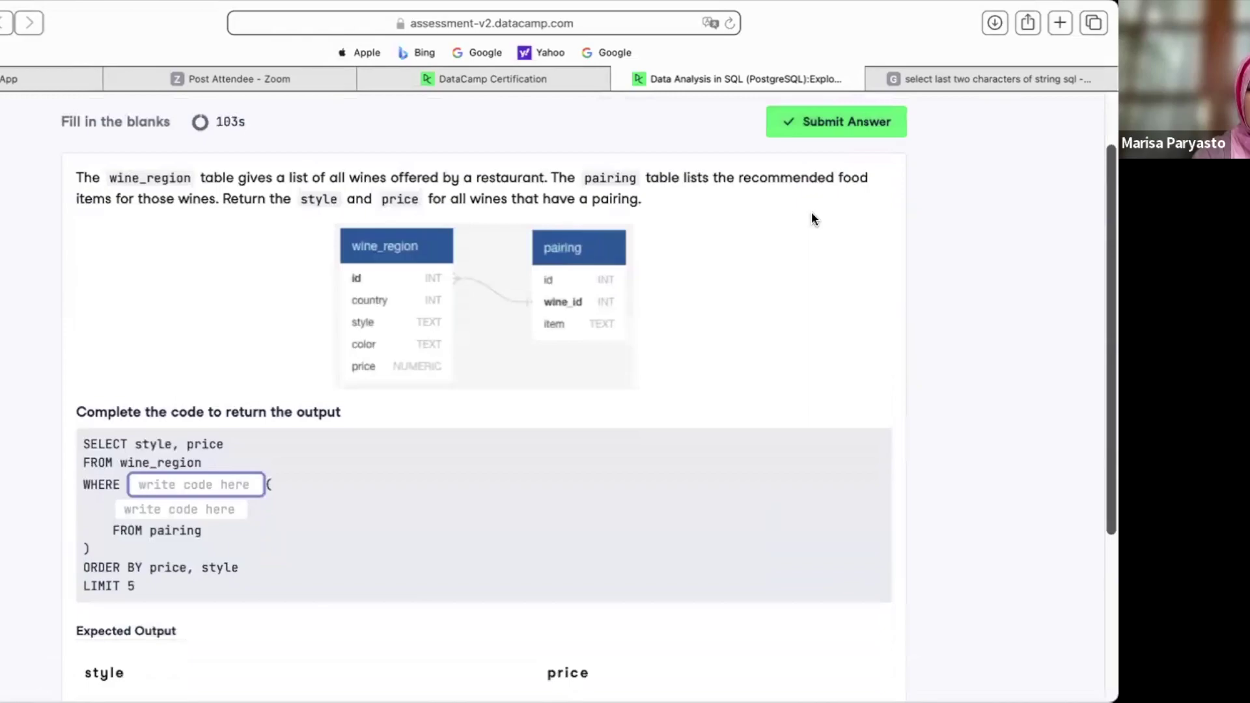
scroll(811, 213, down, 1)
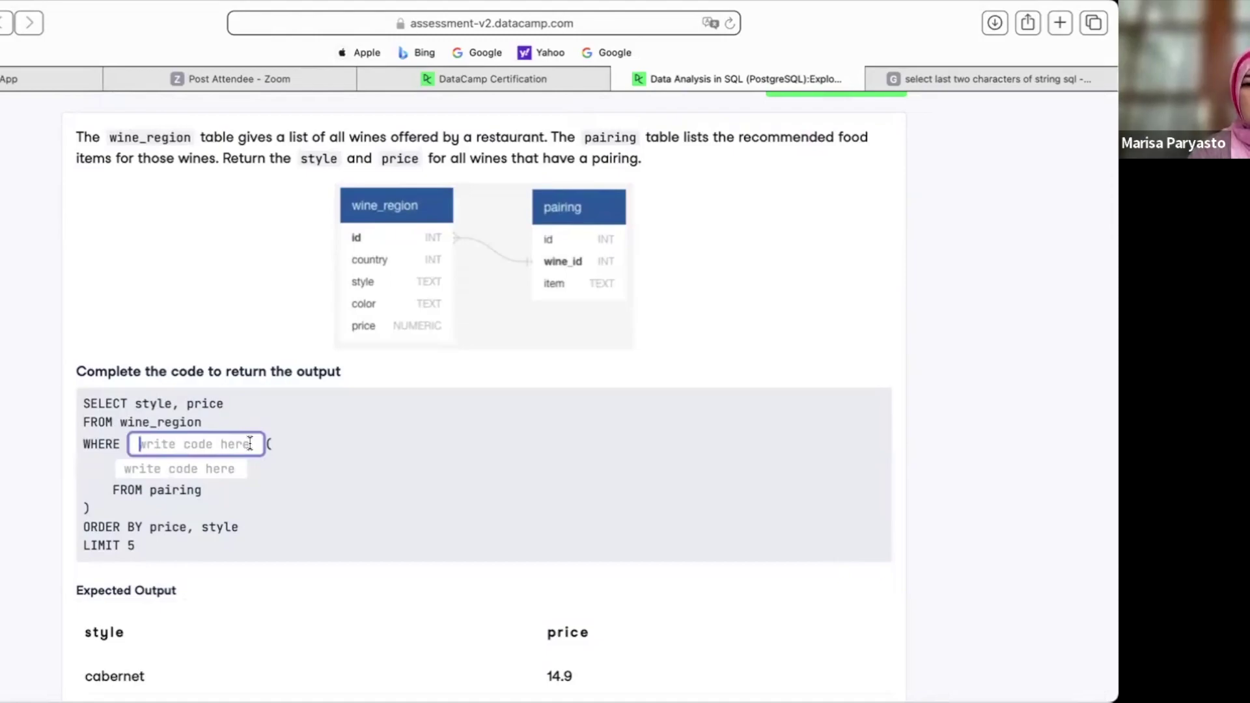
scroll(250, 443, up, 2)
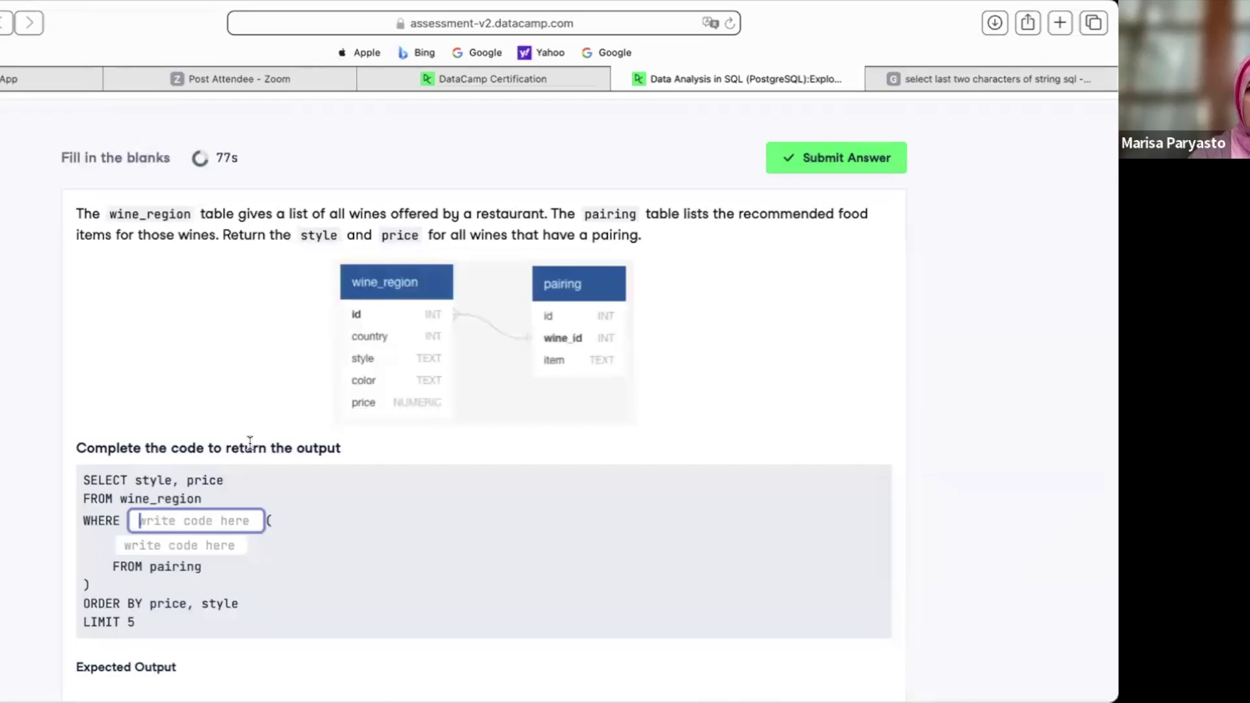
scroll(253, 443, down, 2)
scroll(254, 442, down, 5)
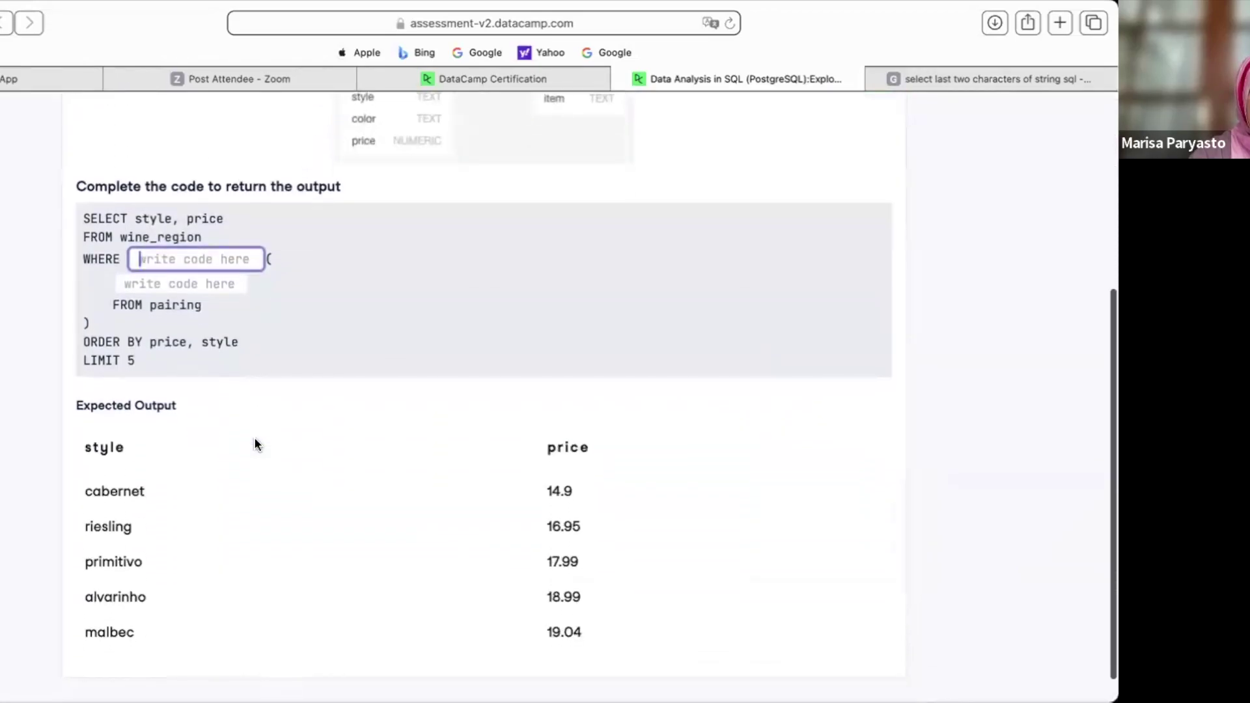
scroll(254, 444, up, 4)
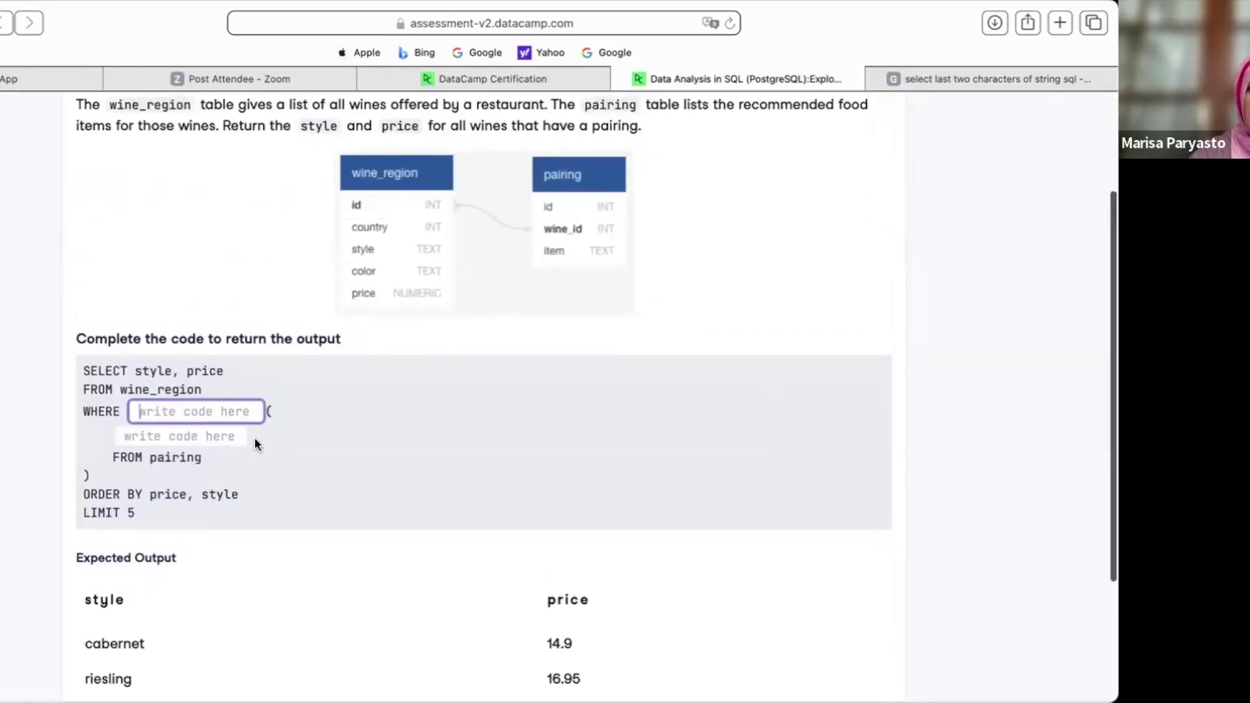
scroll(255, 443, up, 1)
scroll(255, 439, up, 2)
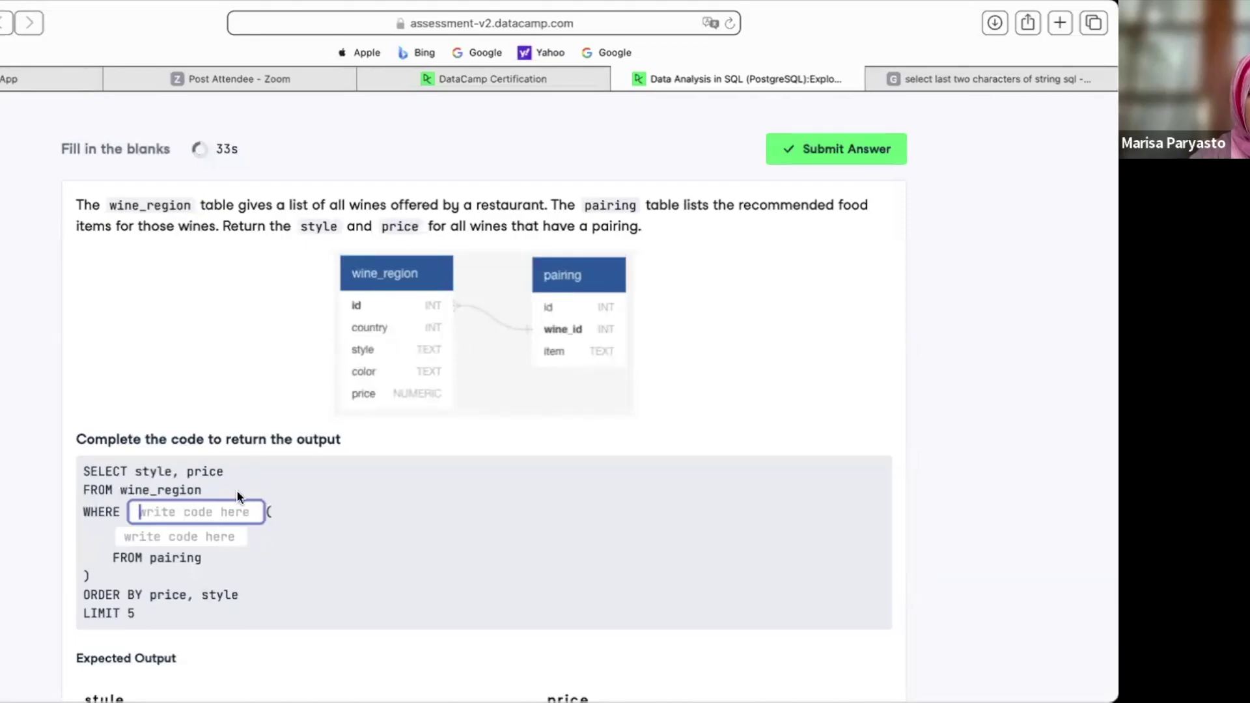
- Fill the blank after WHERE with SELECT and the subquery blank with wine_id, and proceed to the following question
key(Caps_Lock)
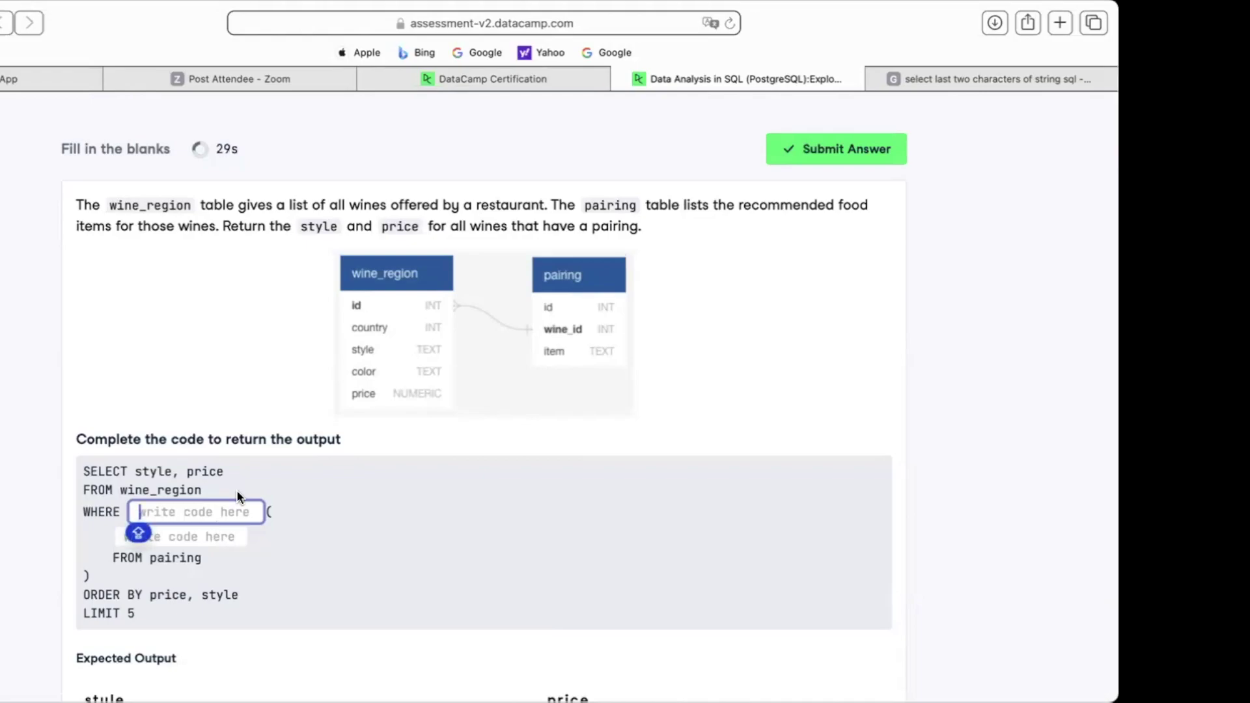
text(SELECT)
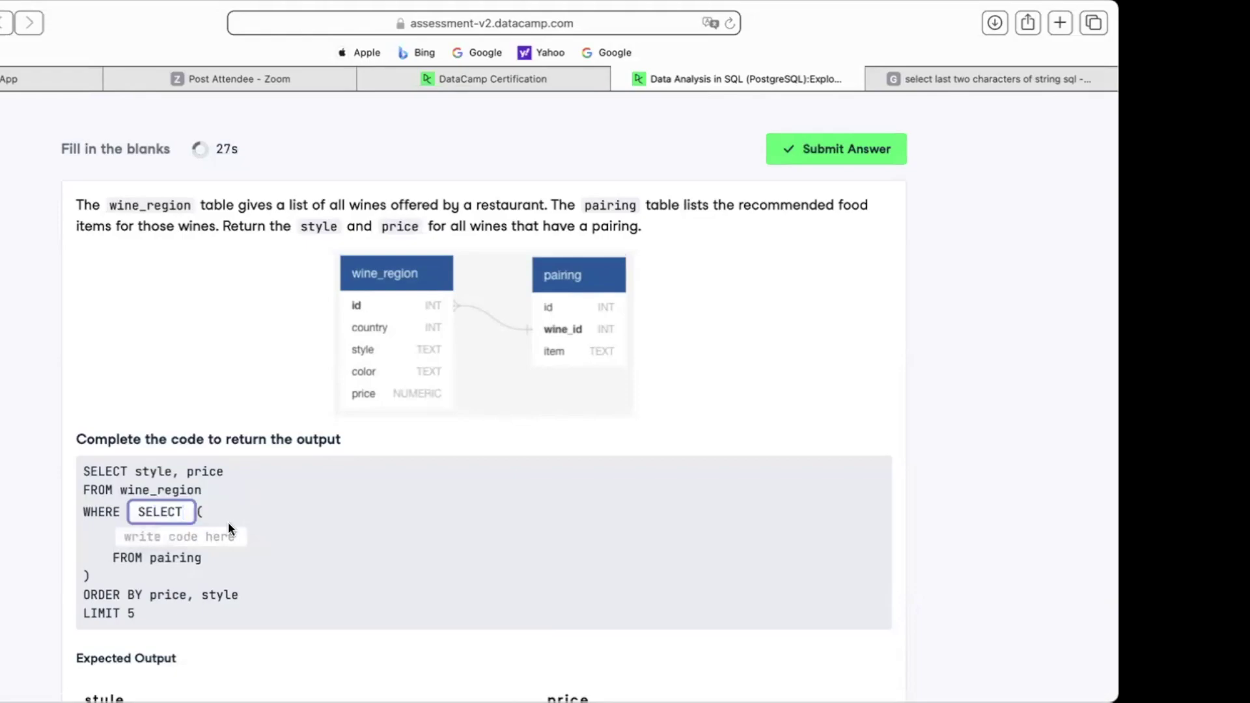
click(210, 536)
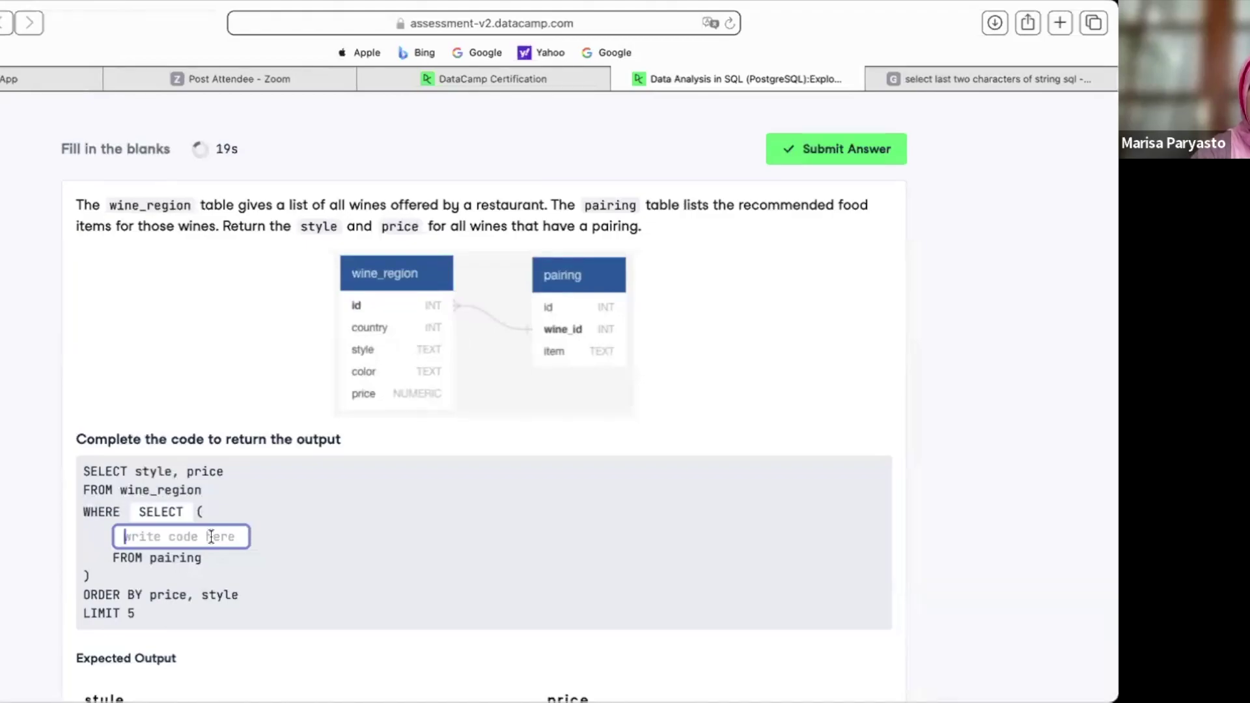
text(wine_id)
click(287, 560)
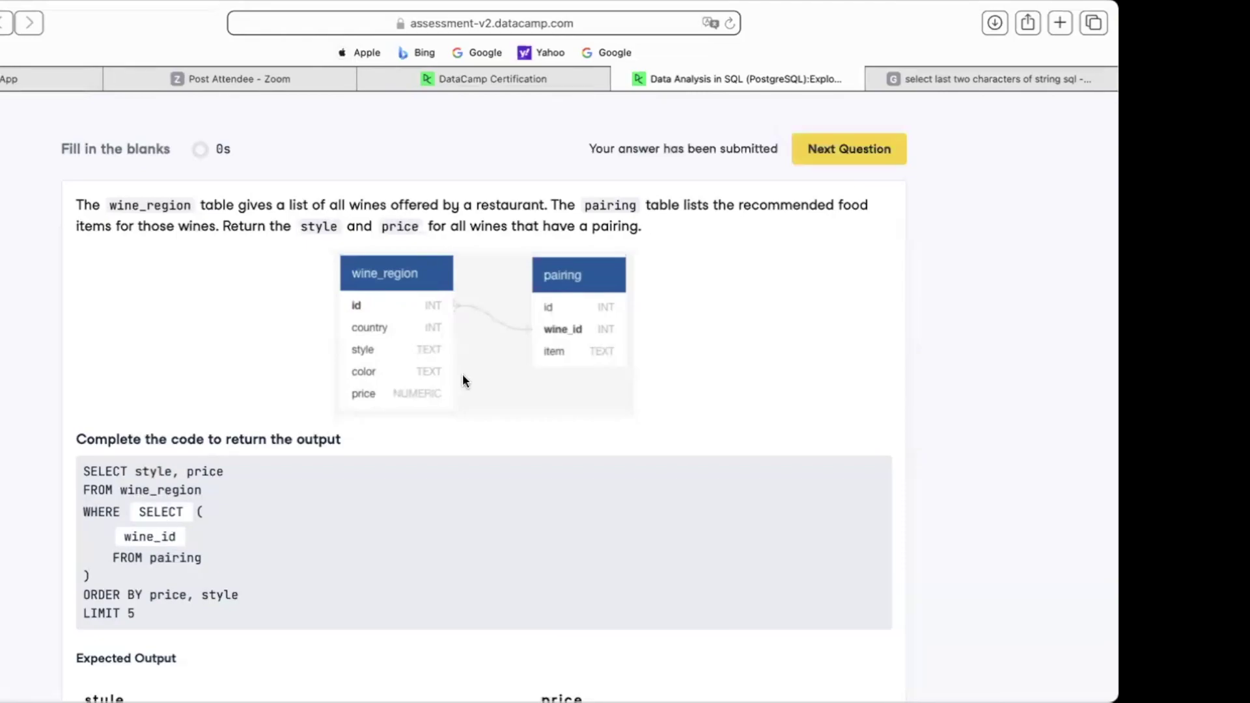
click(875, 160)
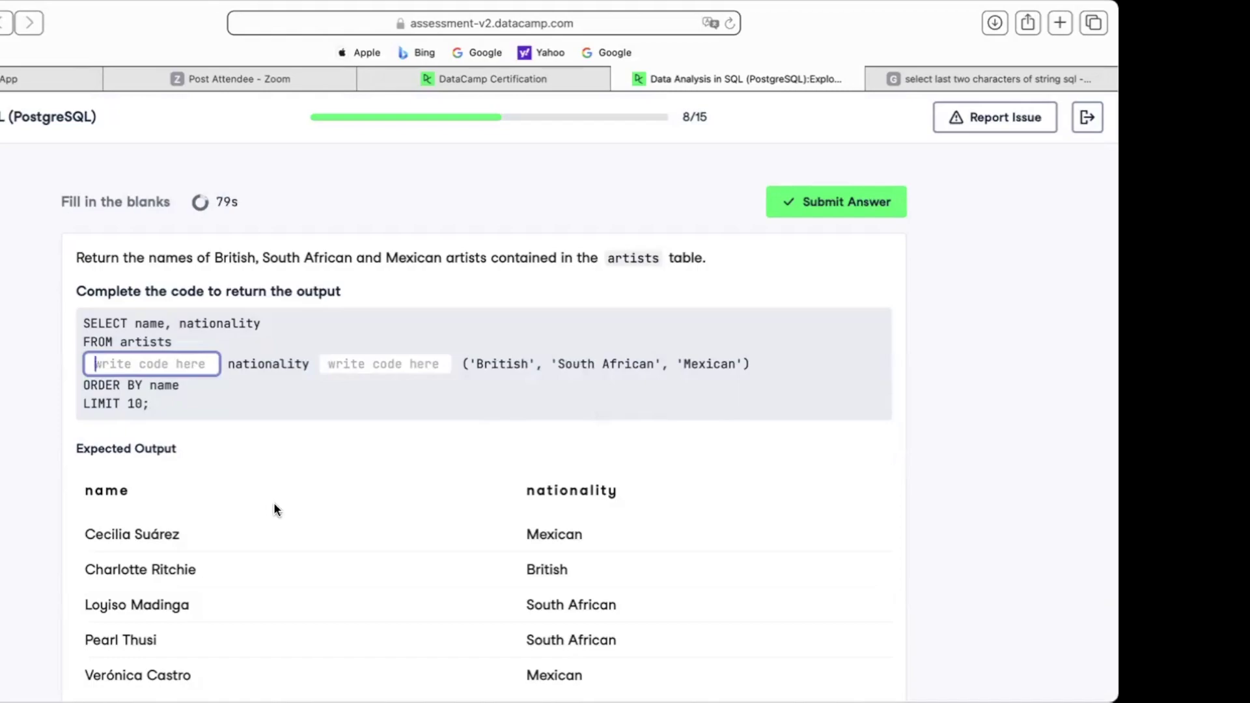
- Fill the blanks around nationality in the artists query with lowercase where and in
text(where)
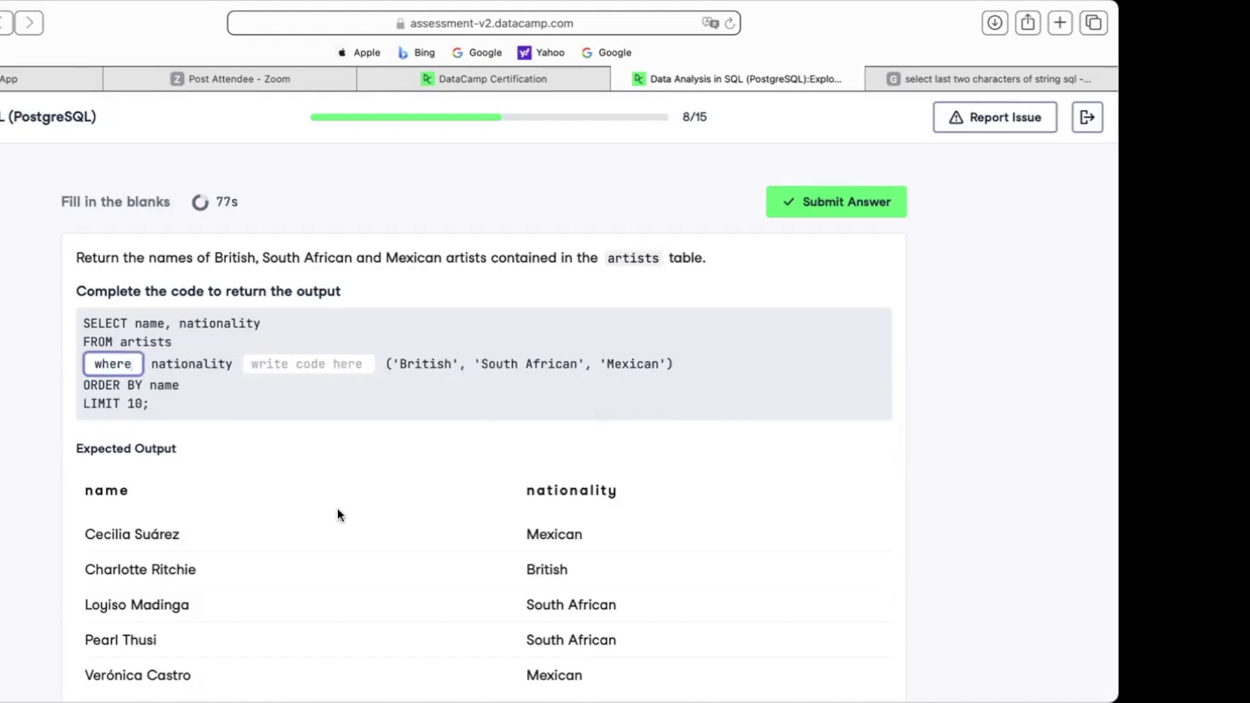
click(362, 362)
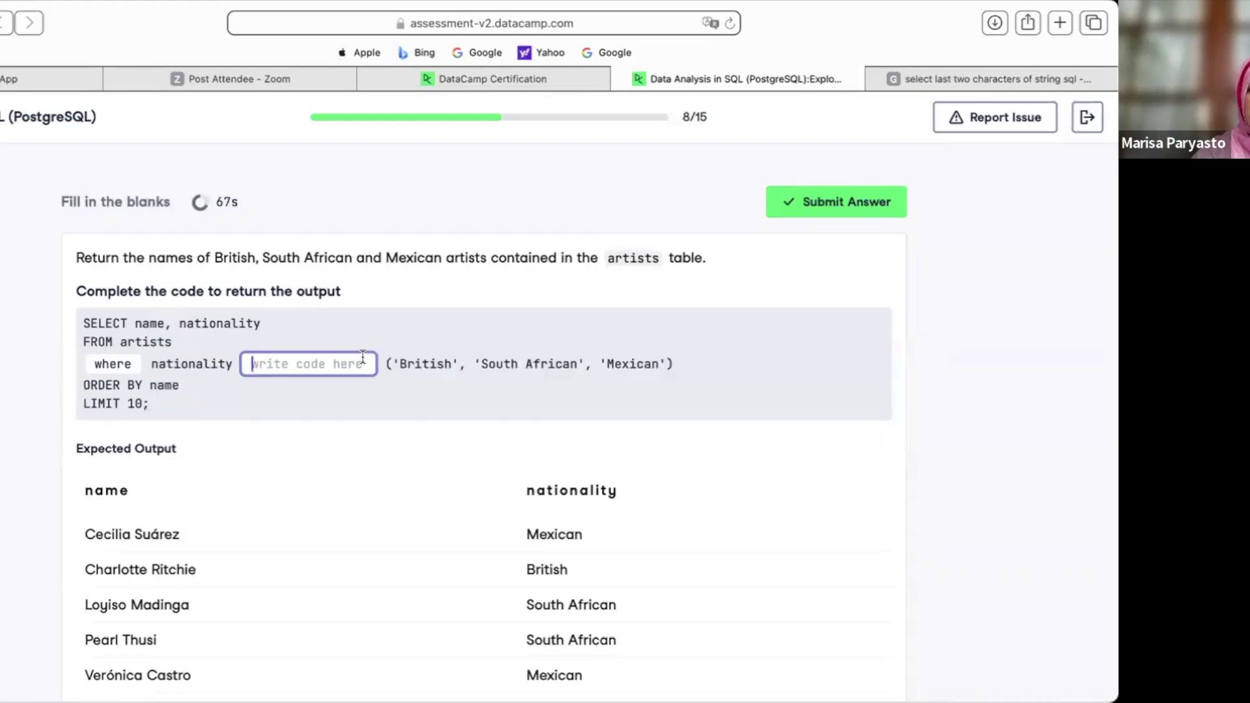
text(on)
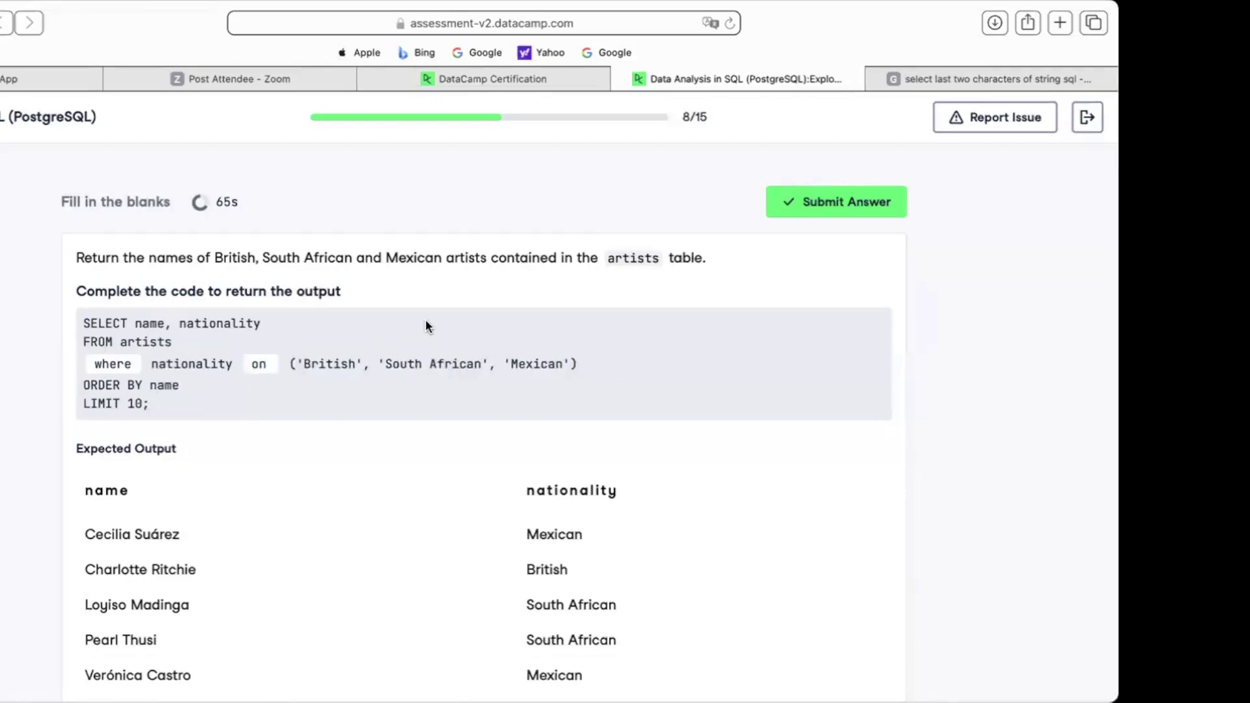
key(BackSpace)
key(BackSpace)
text(in)
click(398, 336)
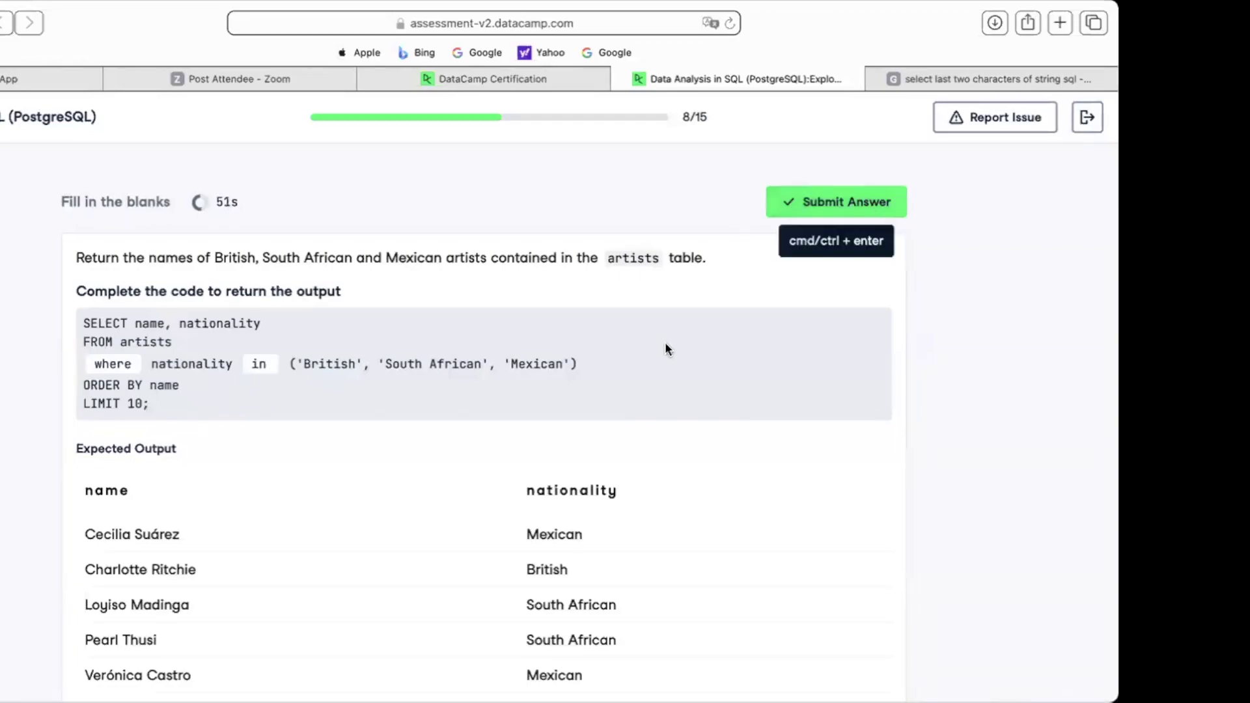
- Enter uppercase WHERE and IN in the blanks around nationality, and submit the answer to proceed to the following question
double_click(108, 361)
key(Caps_Lock)
text(WHERE)
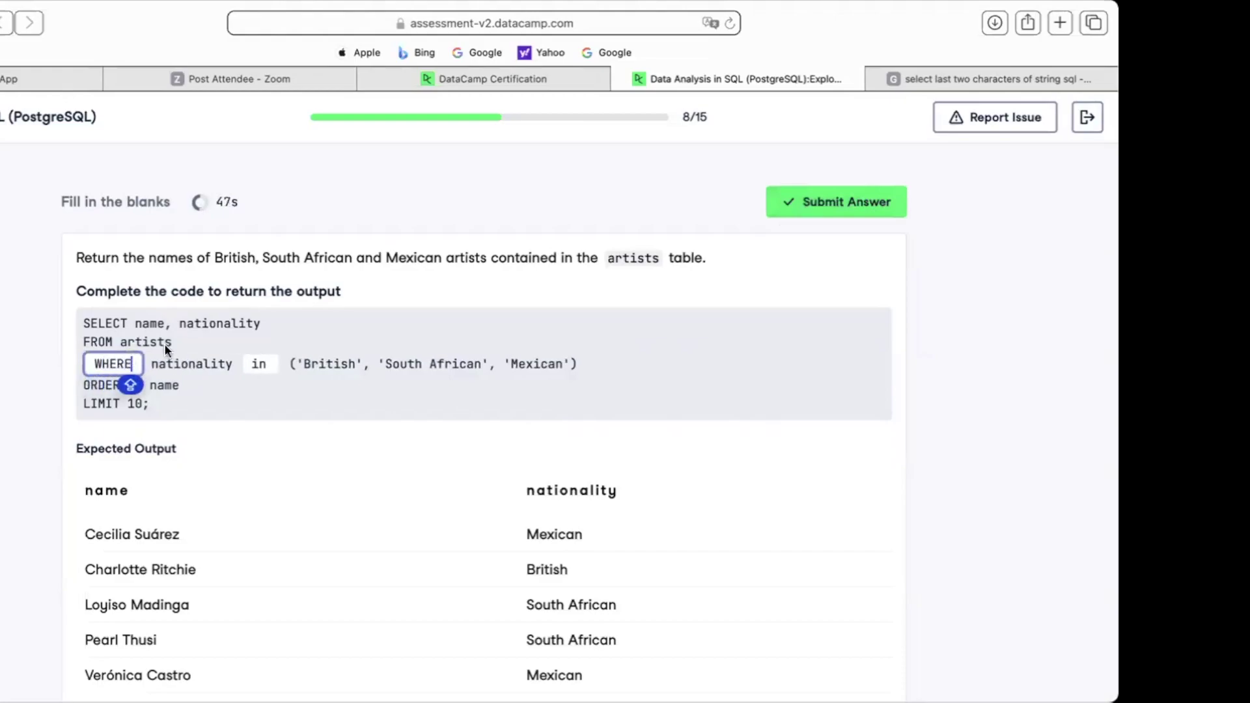
double_click(258, 363)
text(IN)
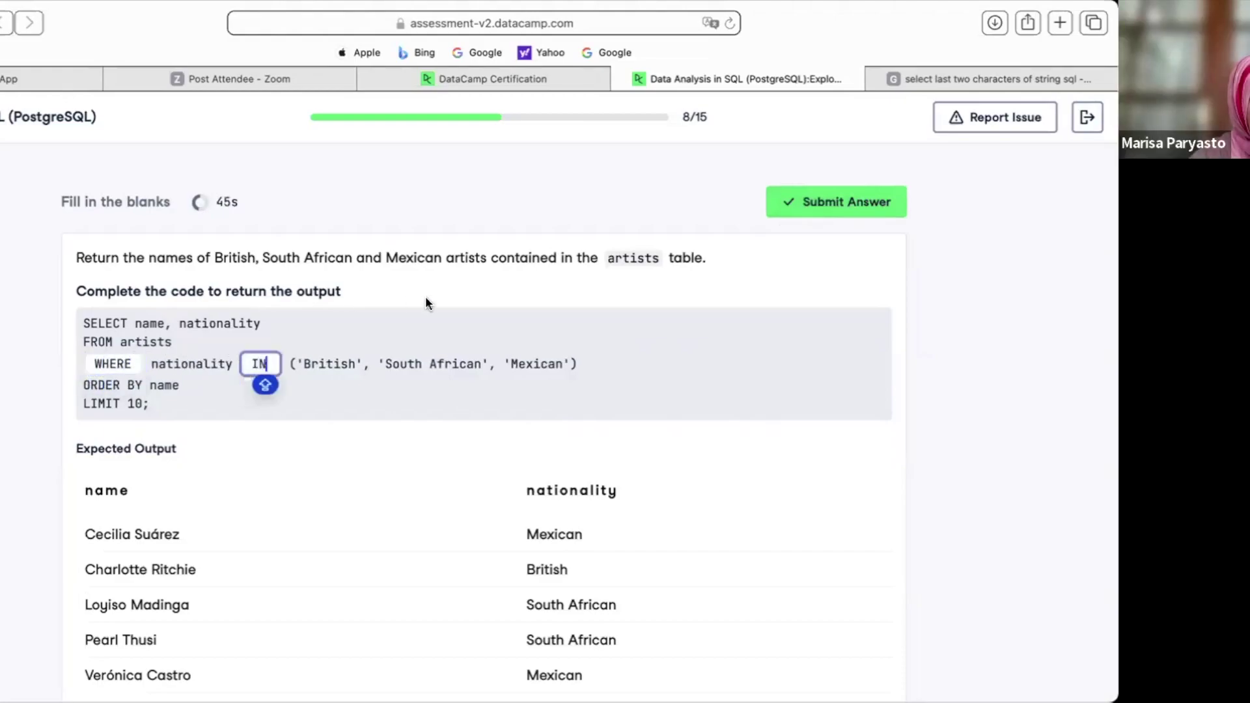
click(871, 201)
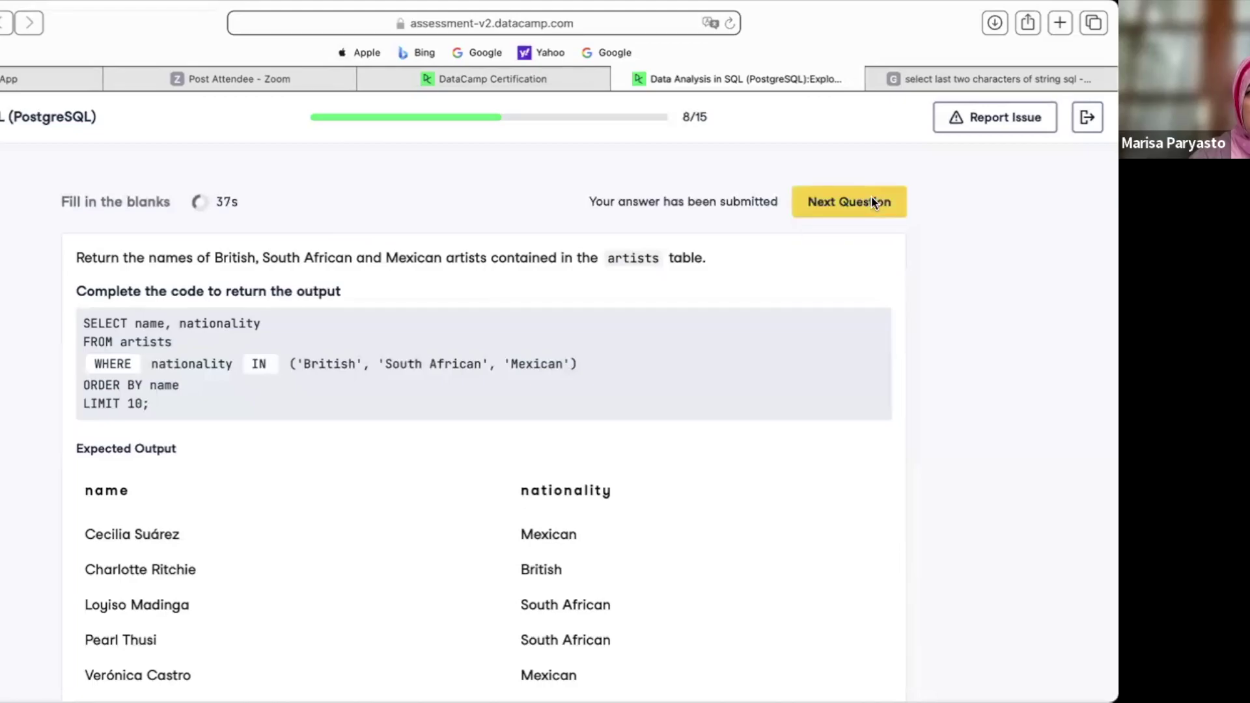
click(873, 200)
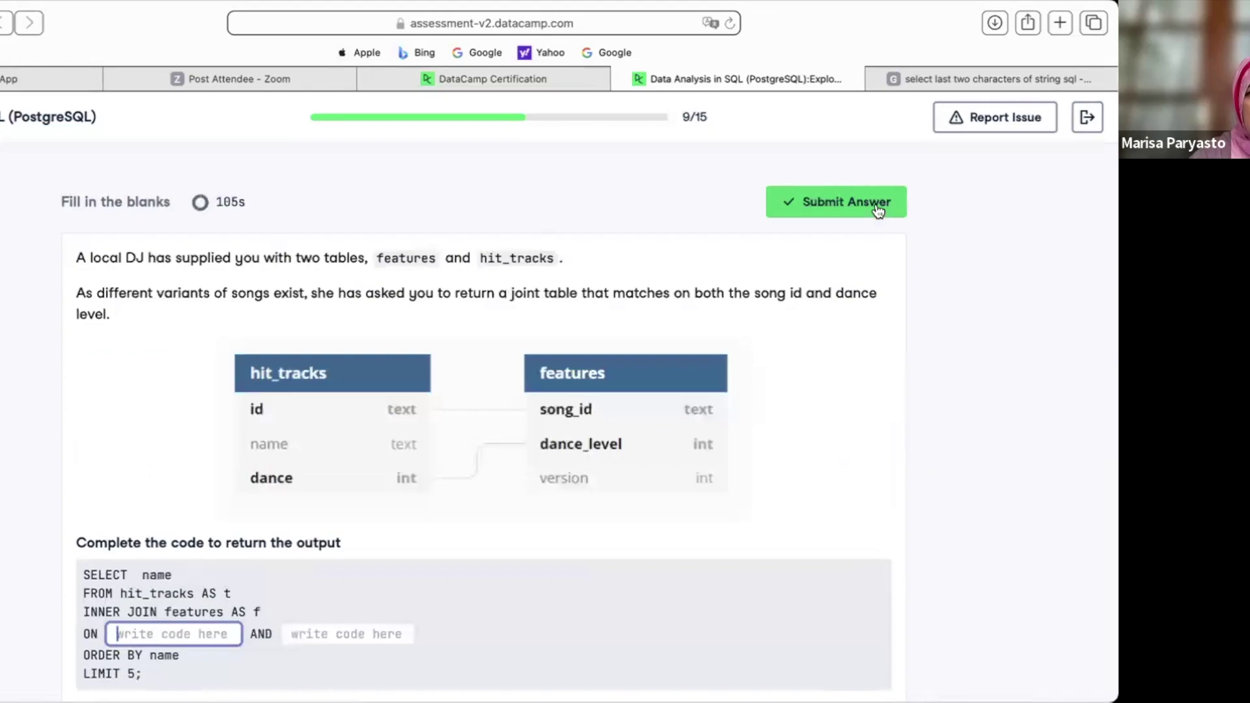
- Fill the first join-condition blank after ON in the hit_tracks query with t.id = f.song_id
key(Caps_Lock)
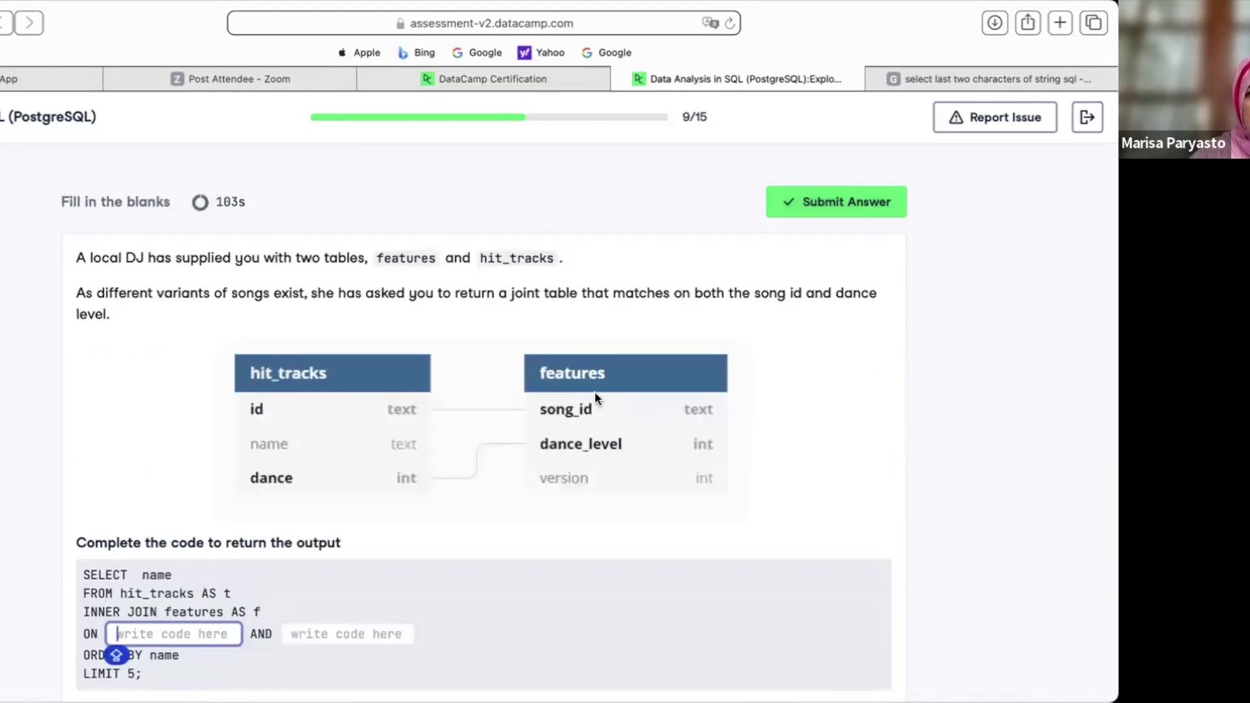
scroll(549, 359, down, 5)
scroll(551, 387, down, 2)
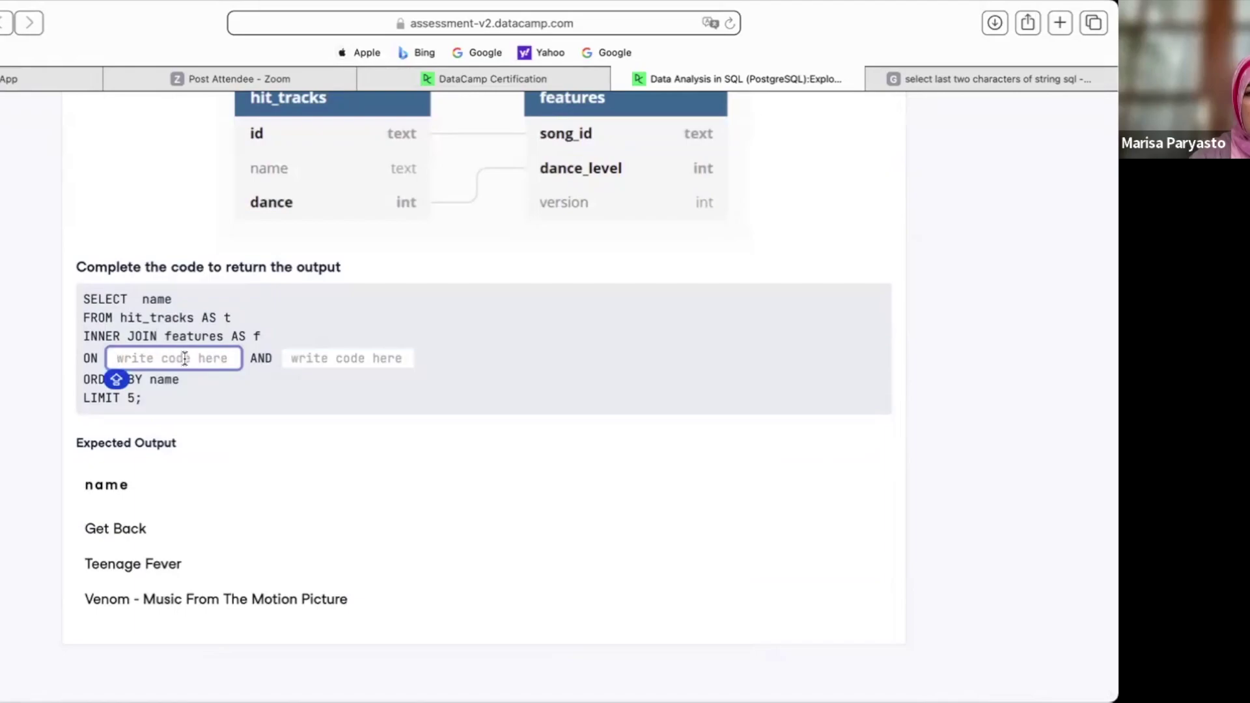
scroll(184, 358, up, 2)
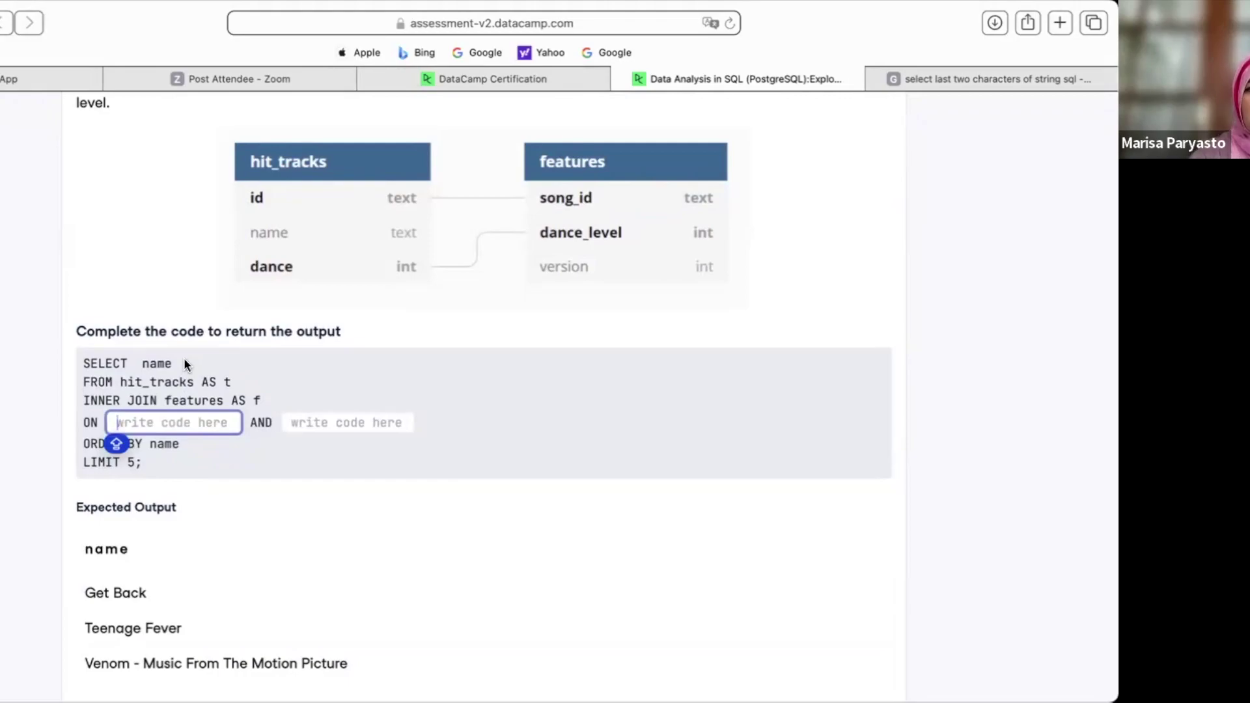
scroll(184, 363, up, 1)
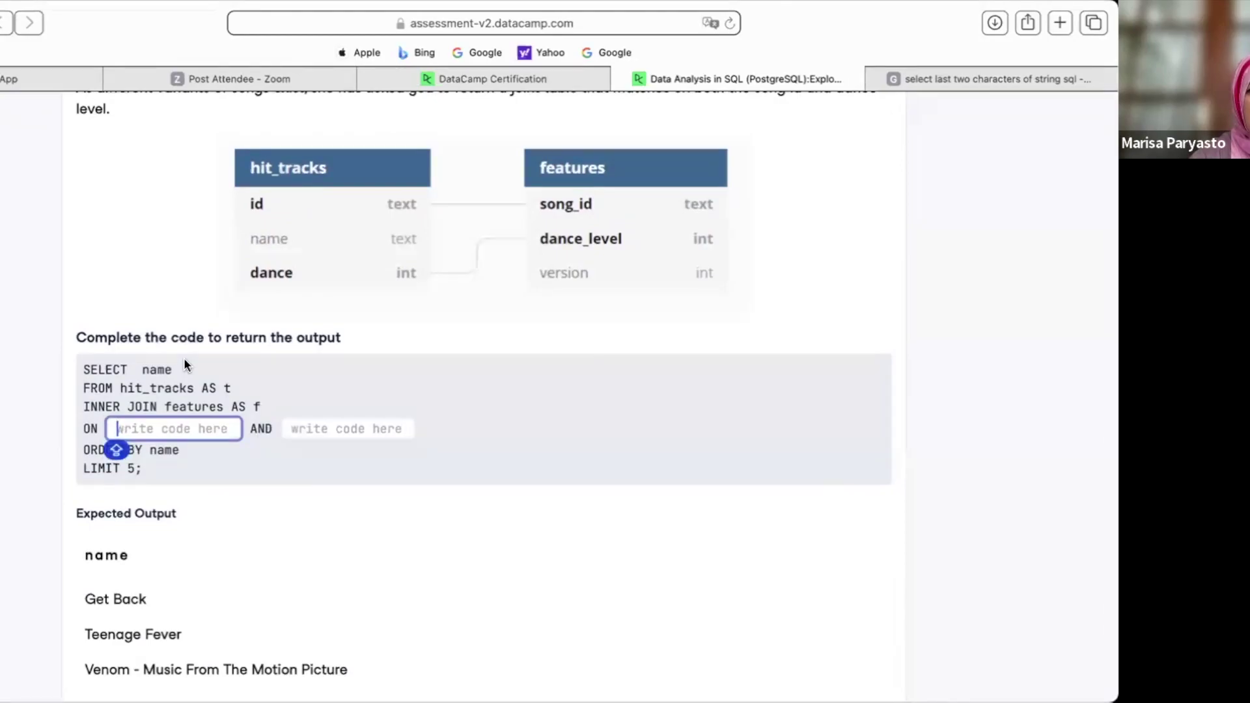
key(Caps_Lock)
key(Caps_Lock)
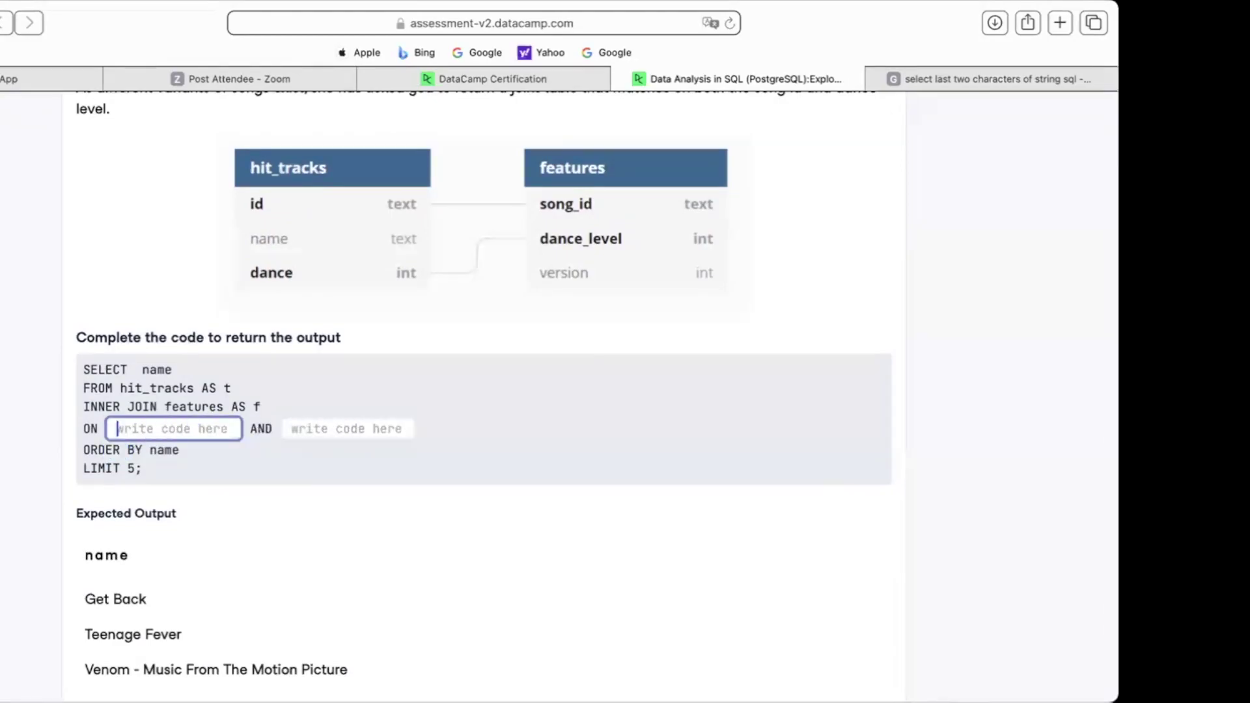
text(t.i)
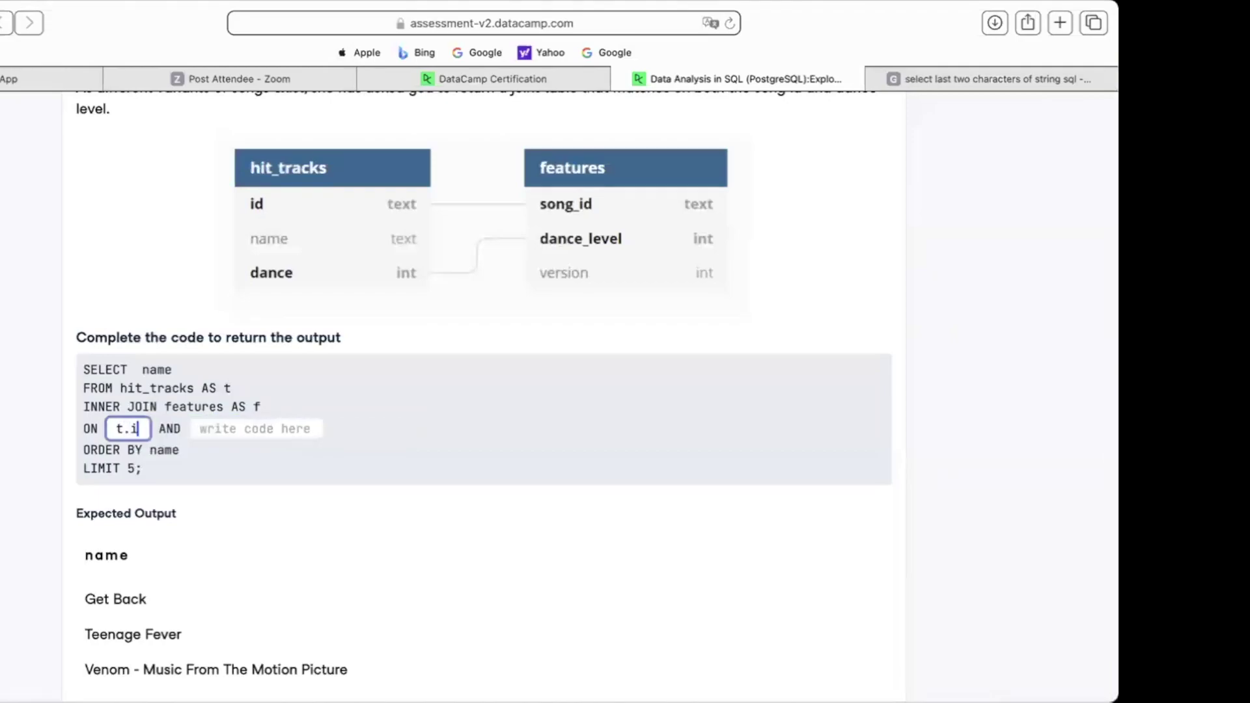
text(d =)
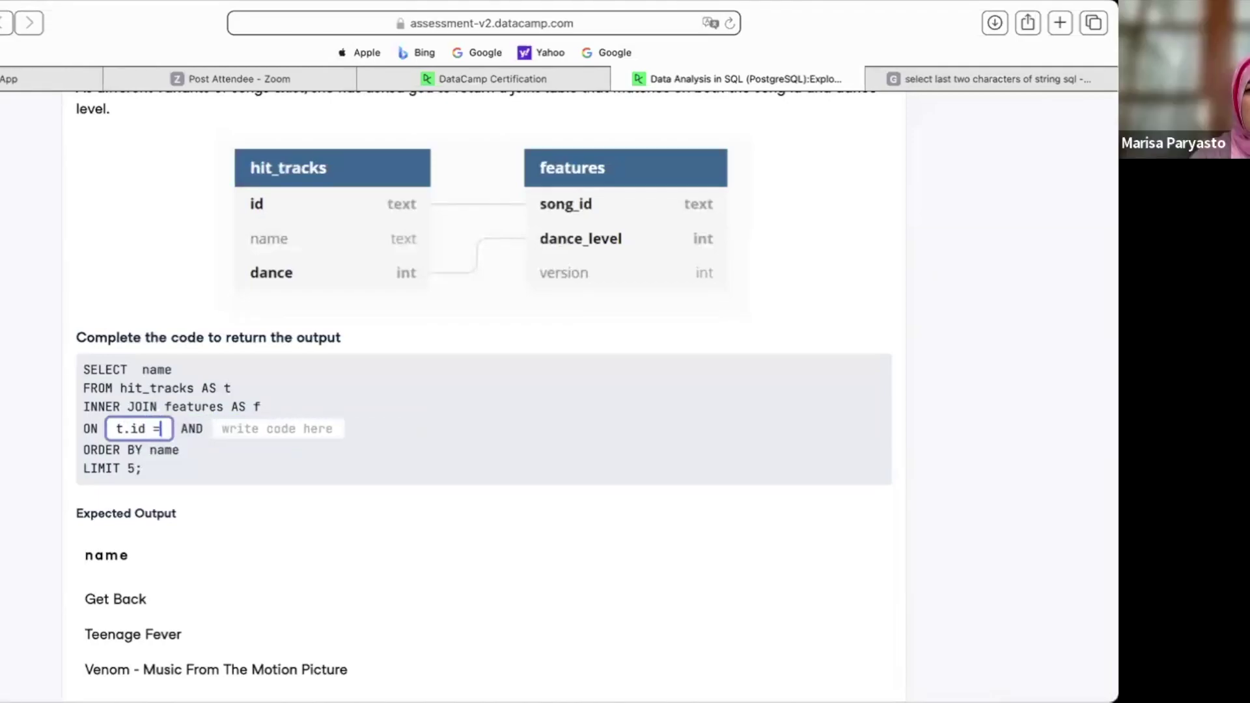
text( f)
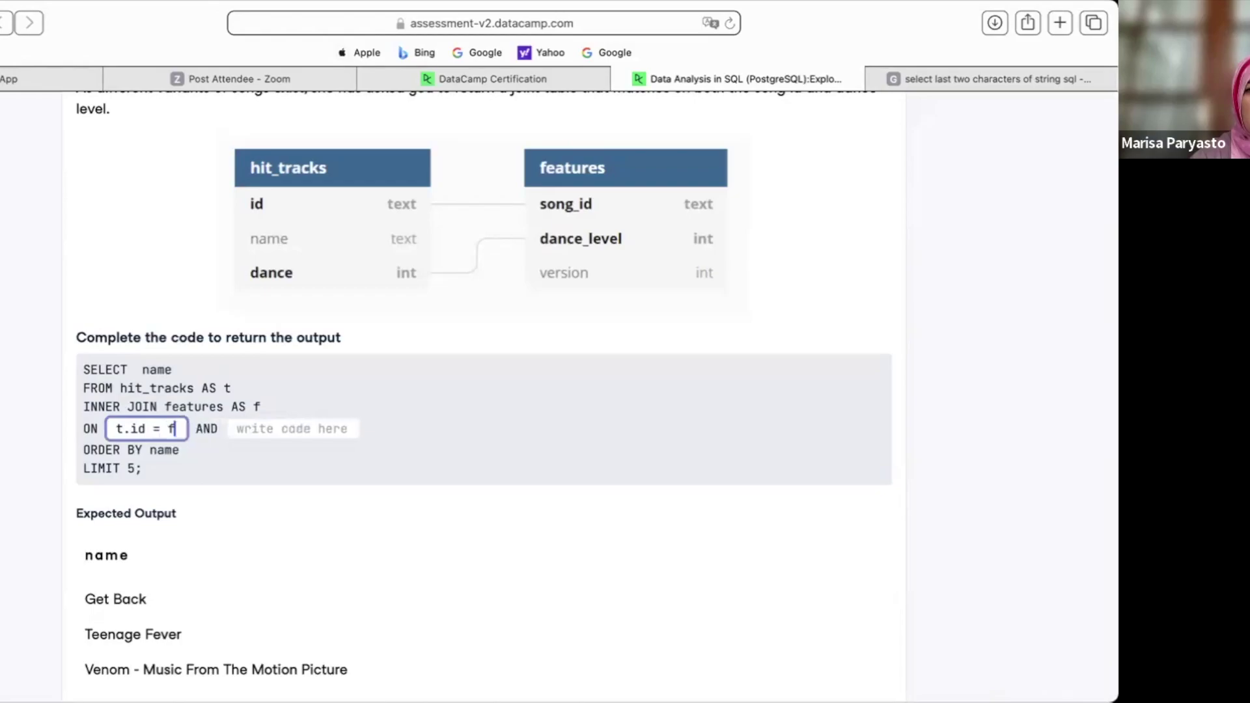
text(.song)
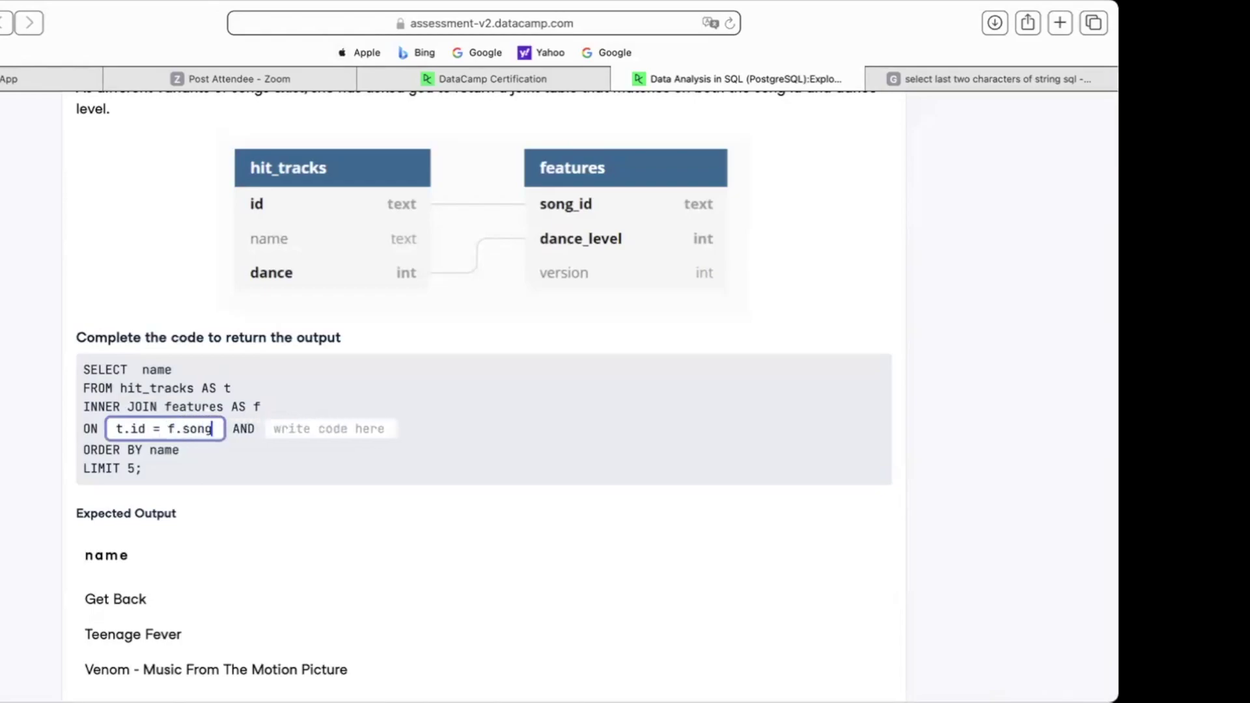
text(_id)
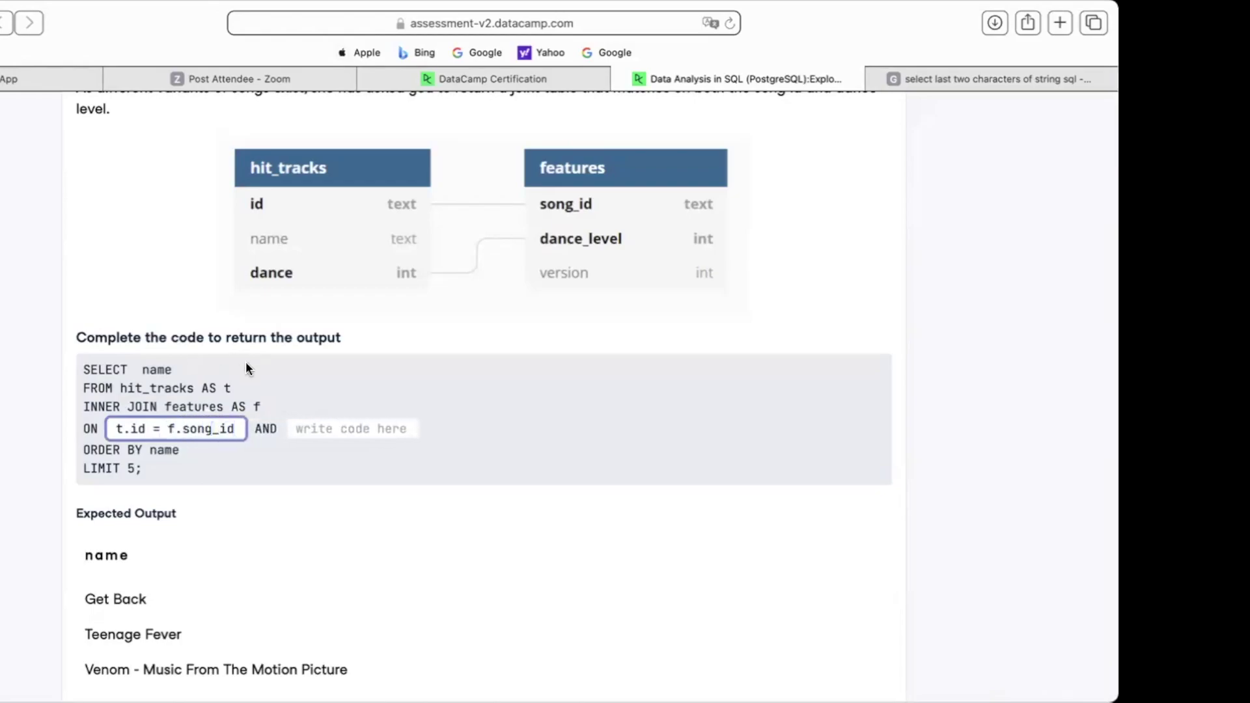
- Fill the join-condition blank after AND in the hit_tracks query with t.dance = f.dance_level
click(337, 428)
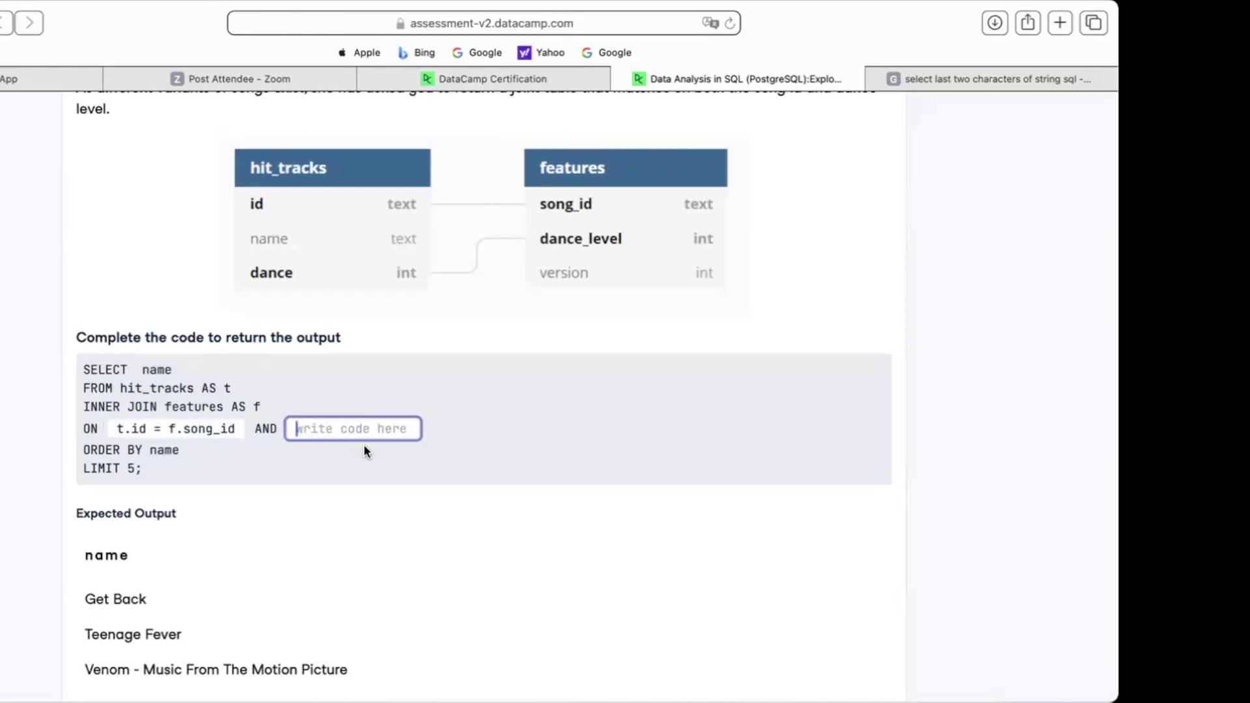
text(t.dance )
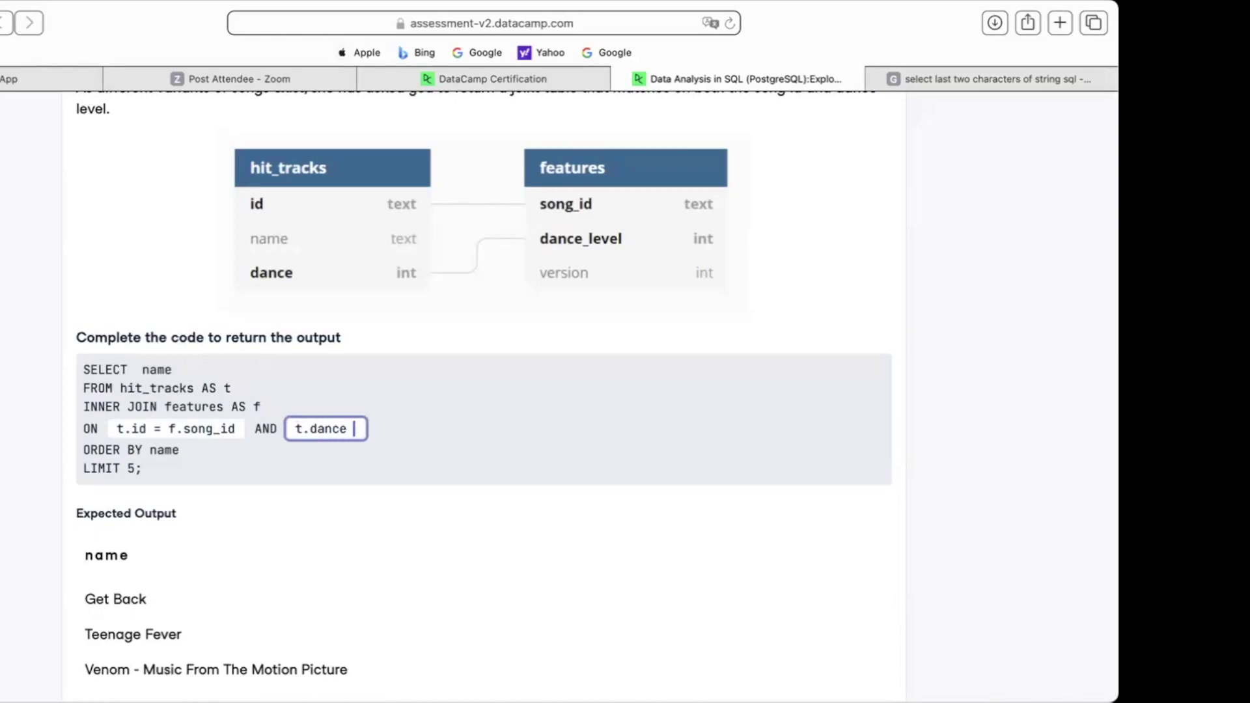
text(= f.)
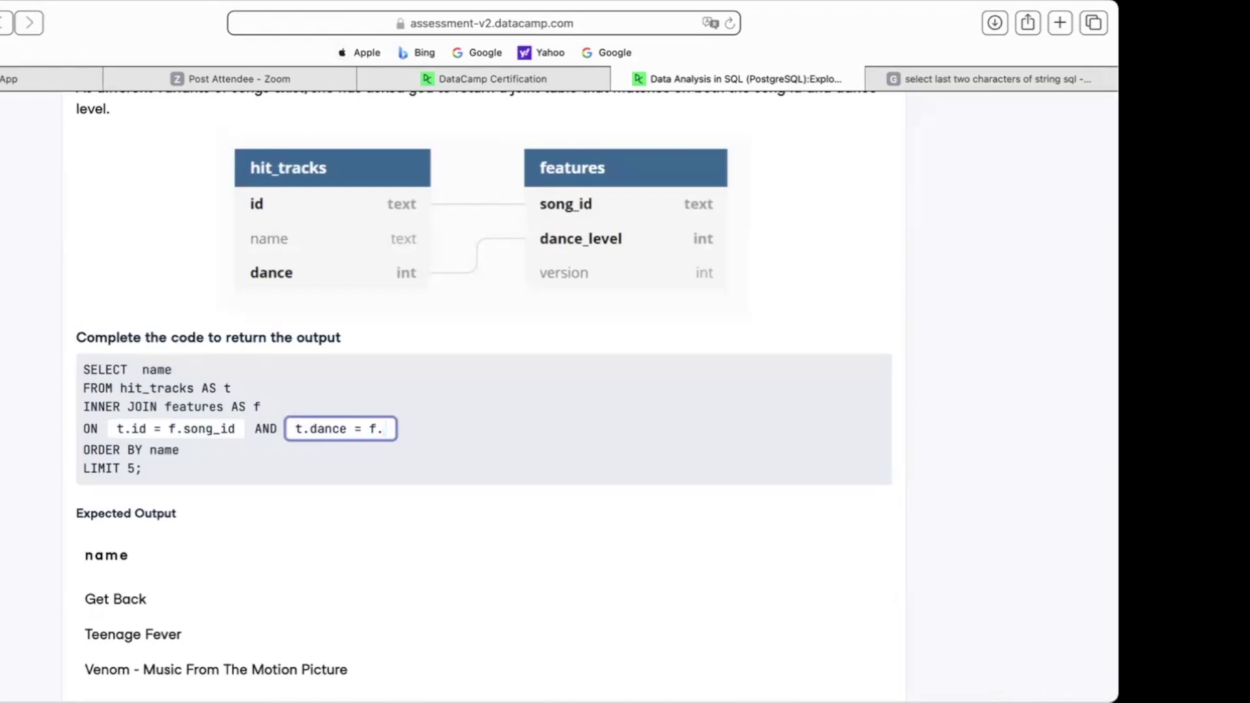
text(dance_level)
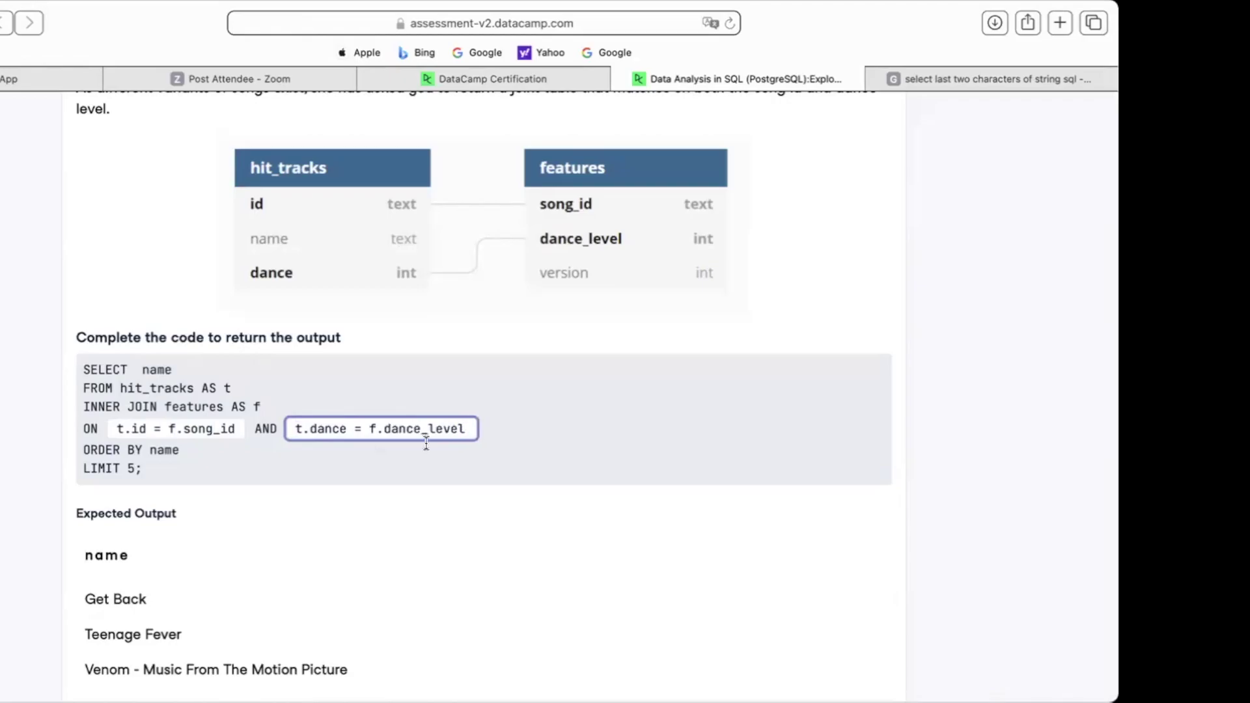
- Submit the completed hit_tracks and features join answer and proceed to the following question
scroll(456, 436, up, 5)
scroll(486, 433, down, 1)
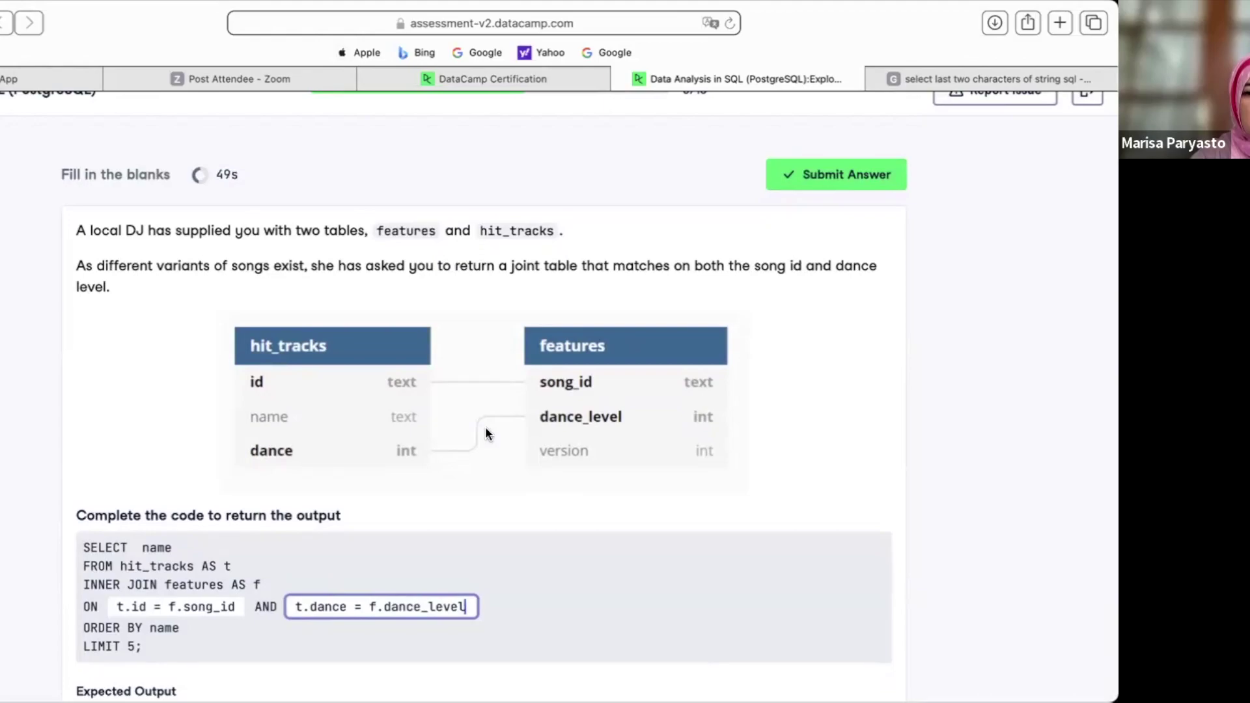
click(873, 195)
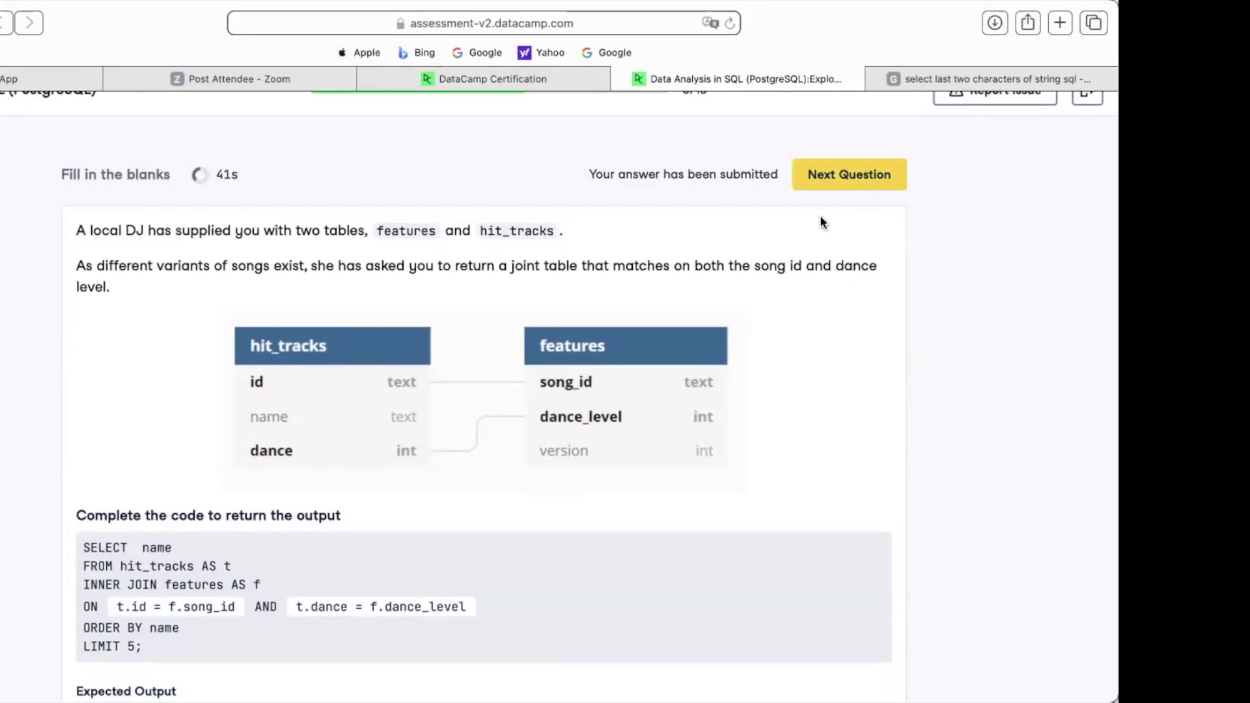
click(857, 170)
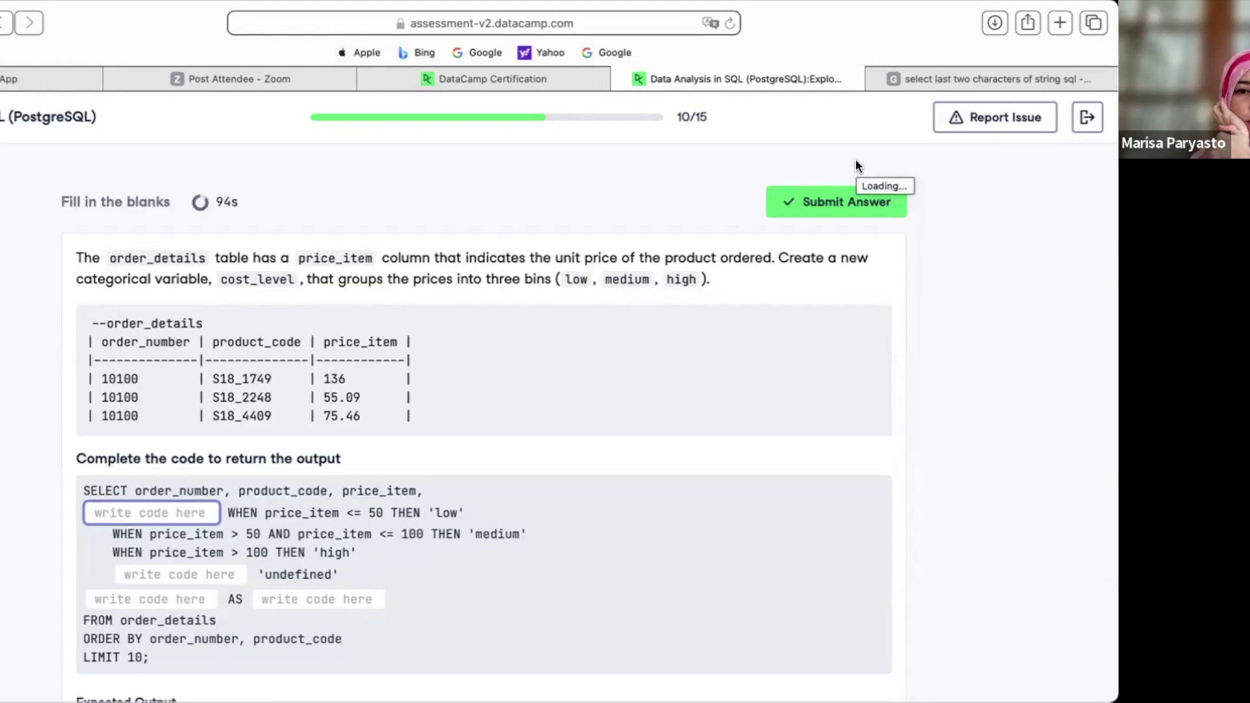
- Fill the blank before the first WHEN condition in the order_details query with CASE
scroll(856, 161, down, 2)
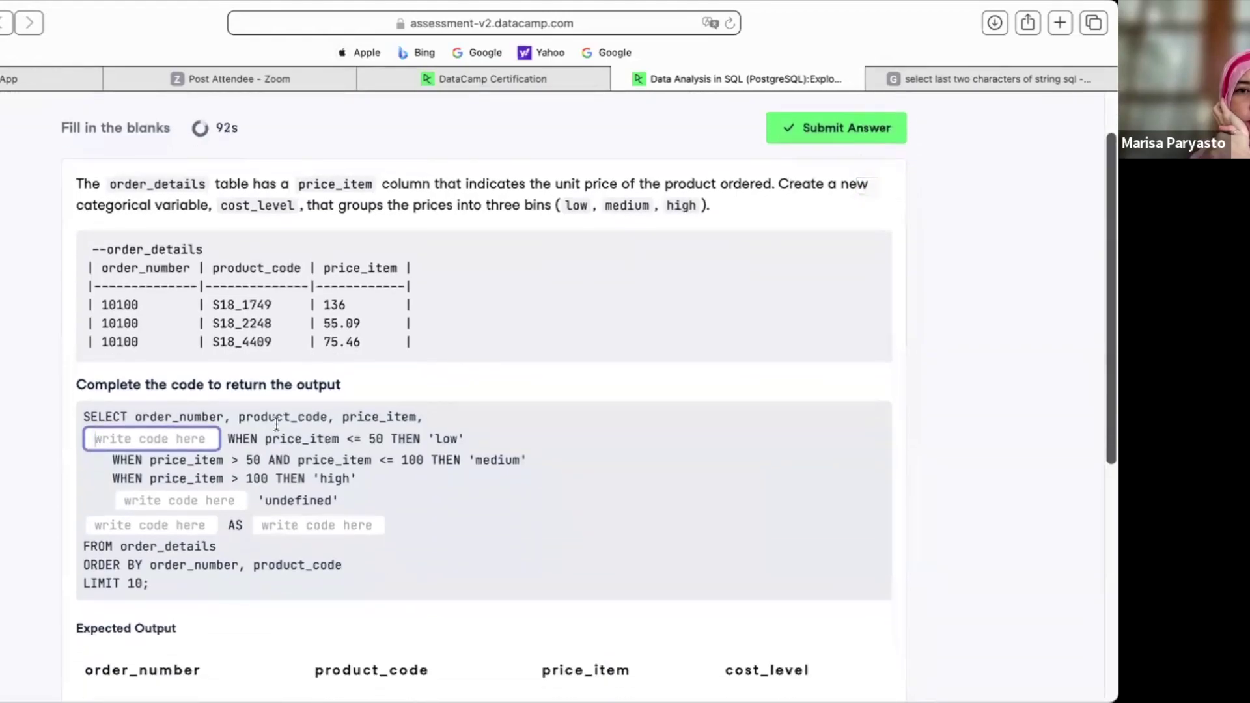
key(Caps_Lock)
text(CASE)
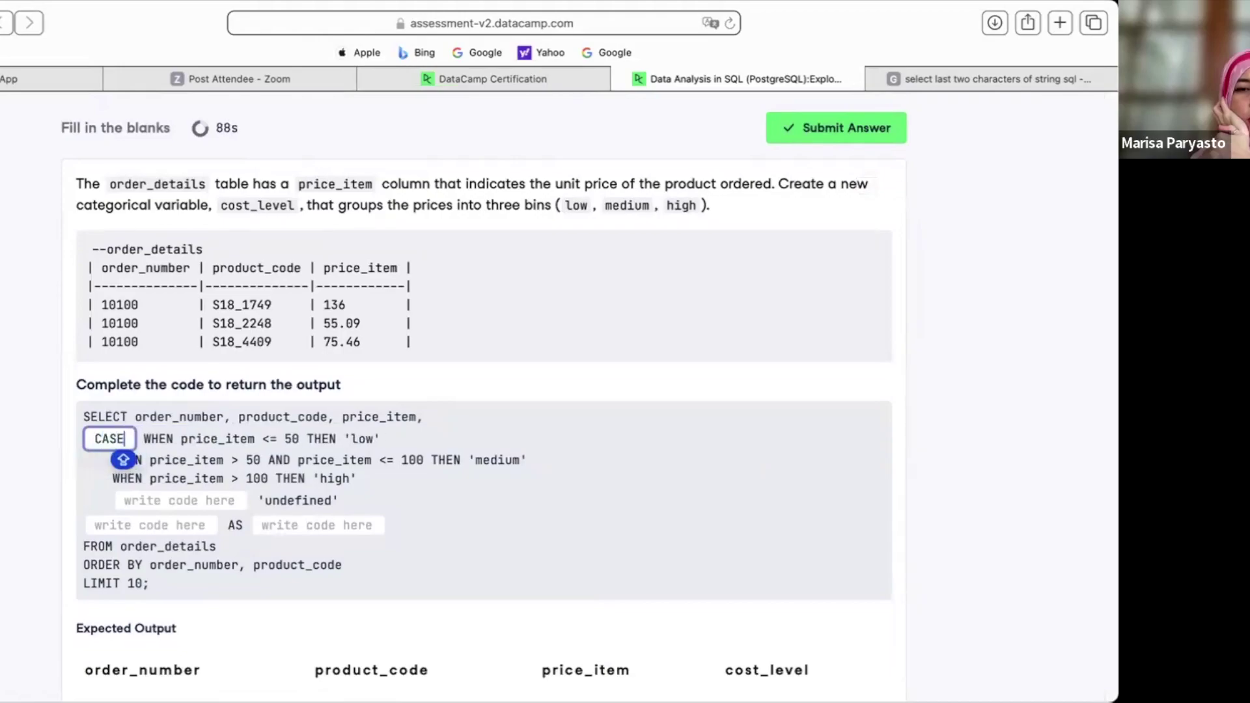
click(568, 460)
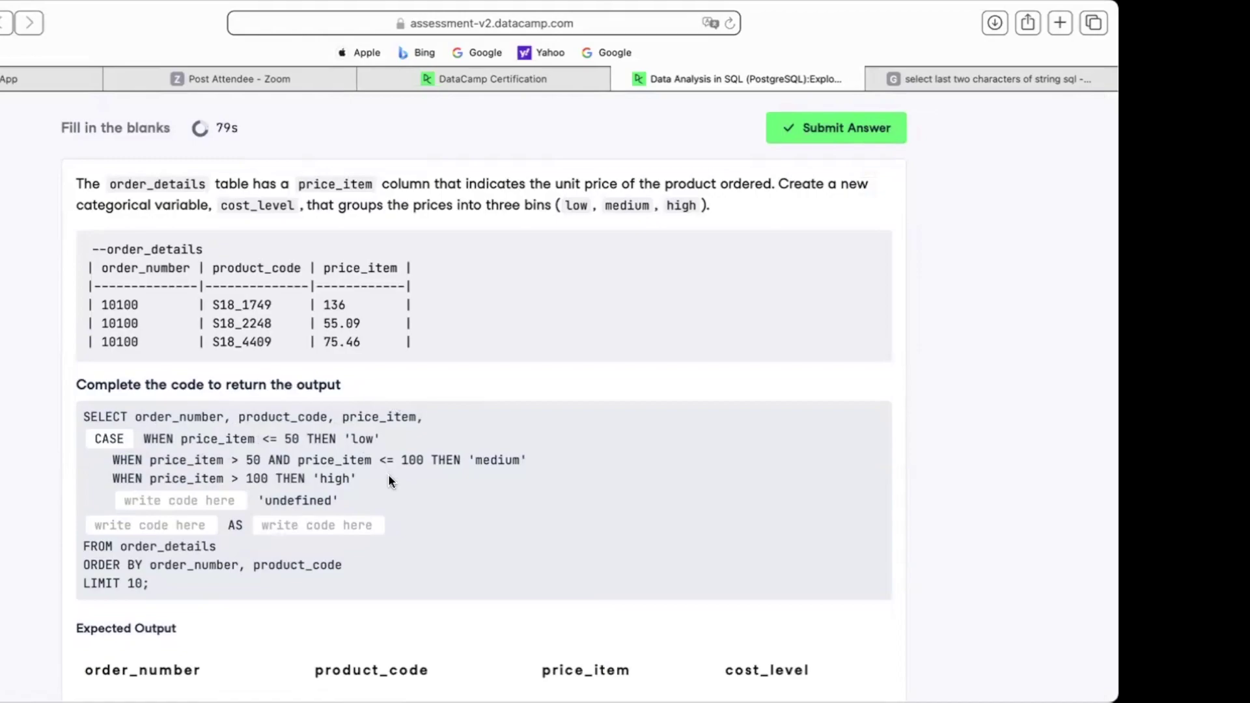
- Fill the blank before 'undefined' with ELSE and the blank before AS with END
click(190, 507)
key(Caps_Lock)
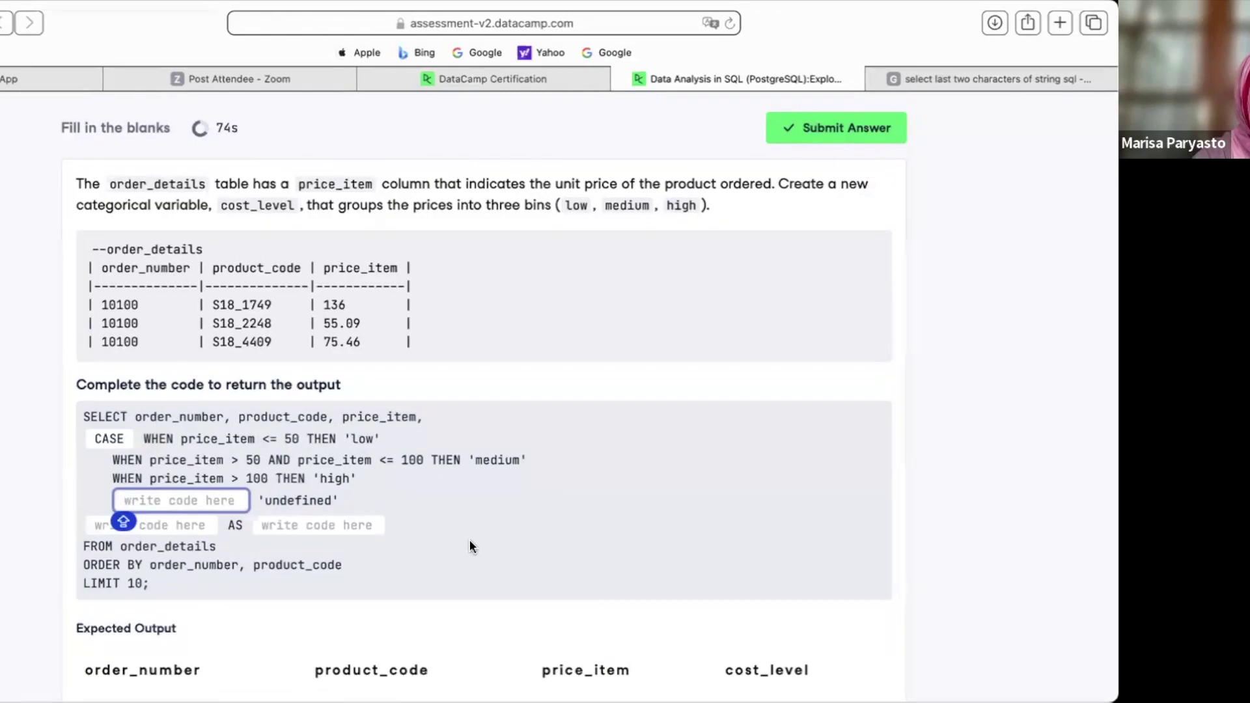
text(ELSE)
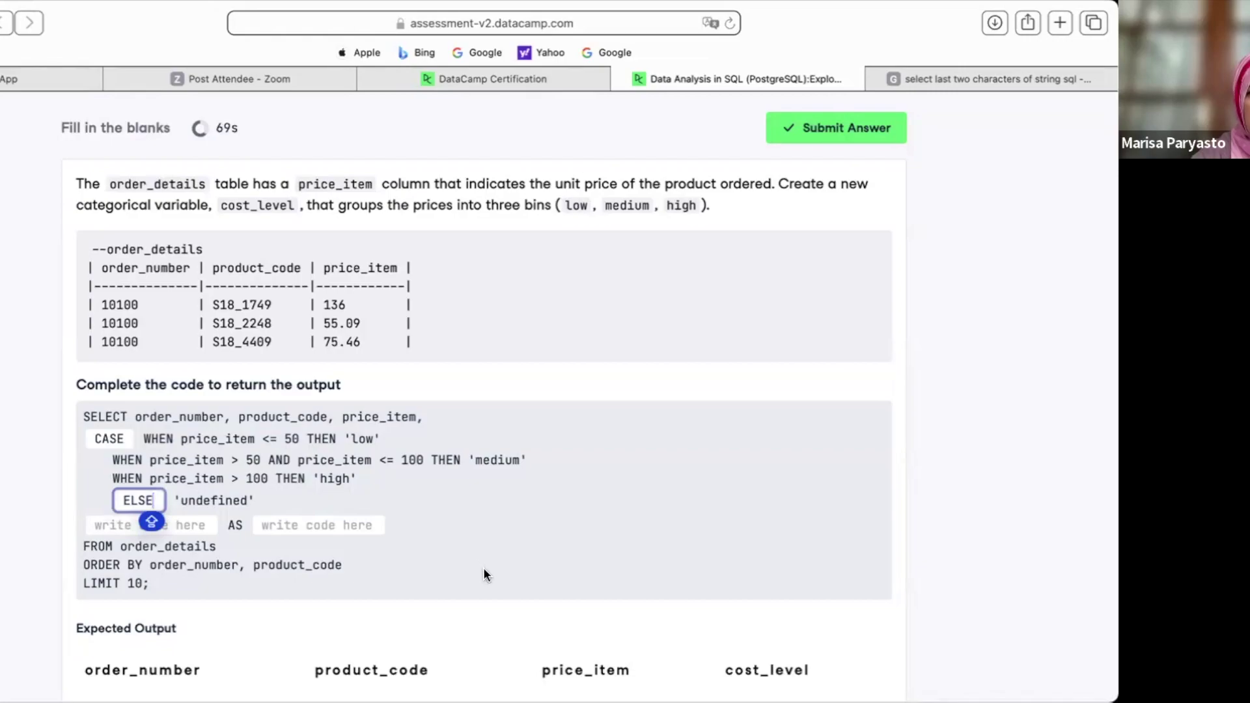
click(195, 524)
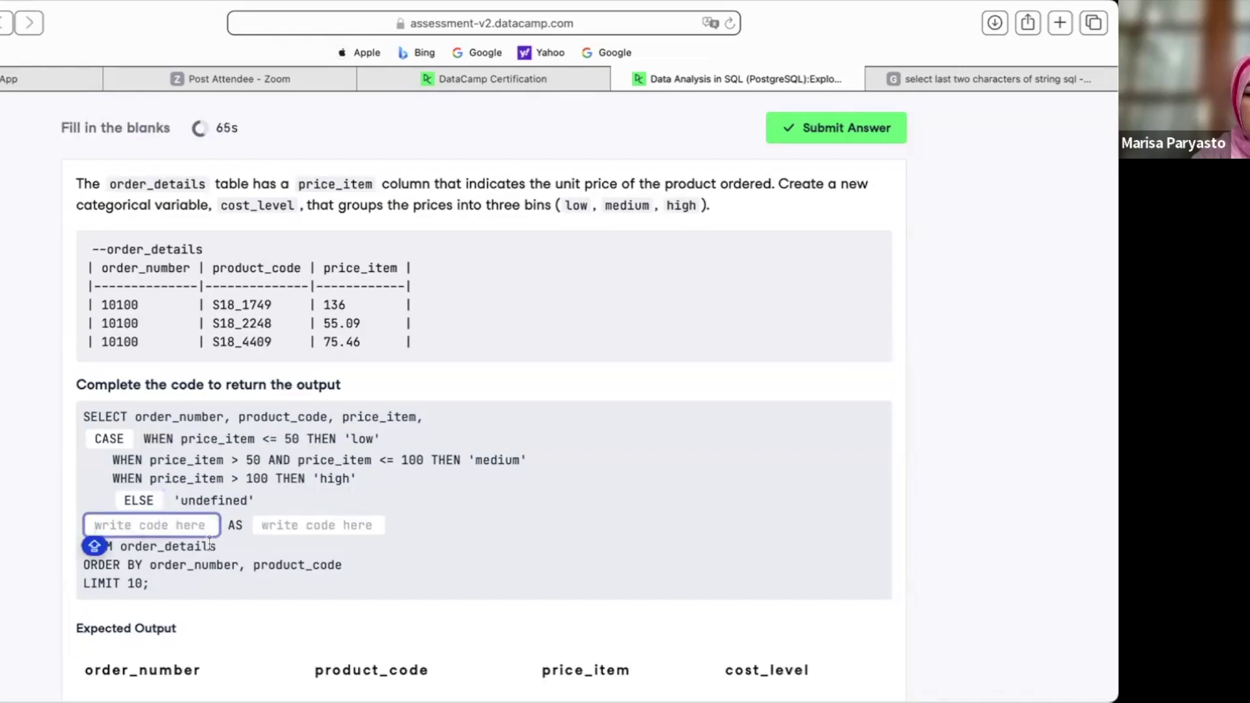
text(END)
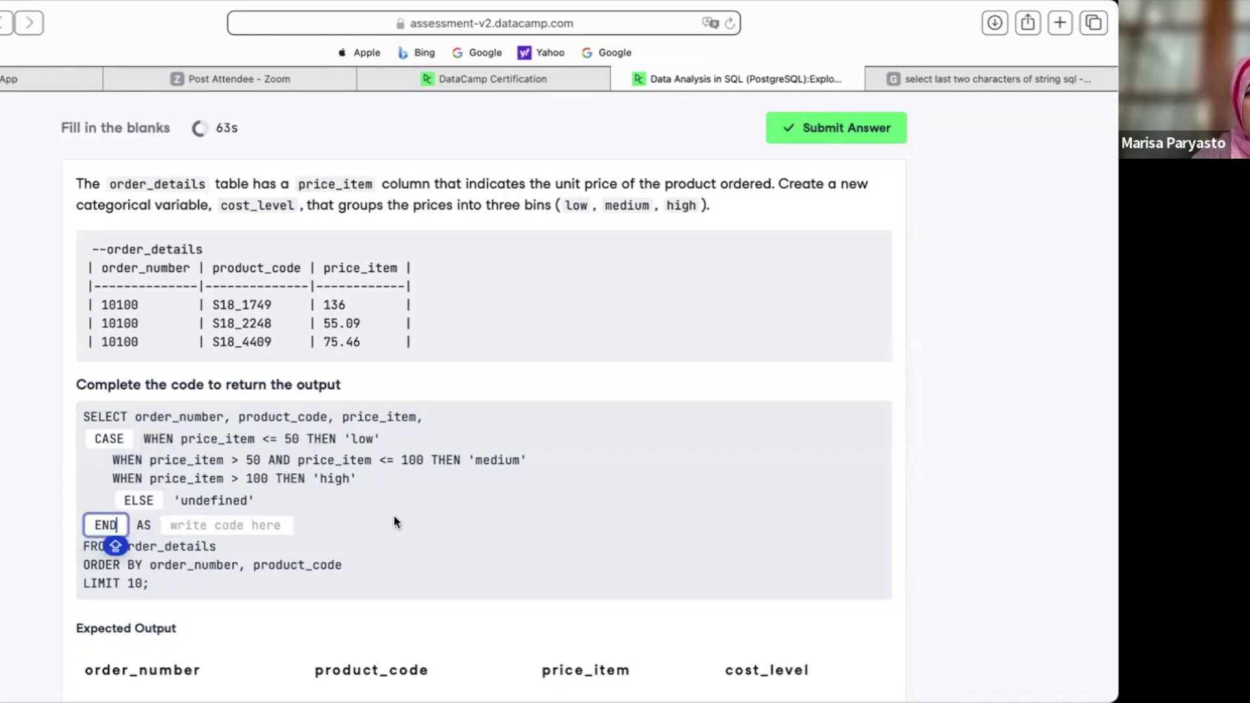
- Copy the cost_level column name from the expected output into the alias blank after AS
click(294, 525)
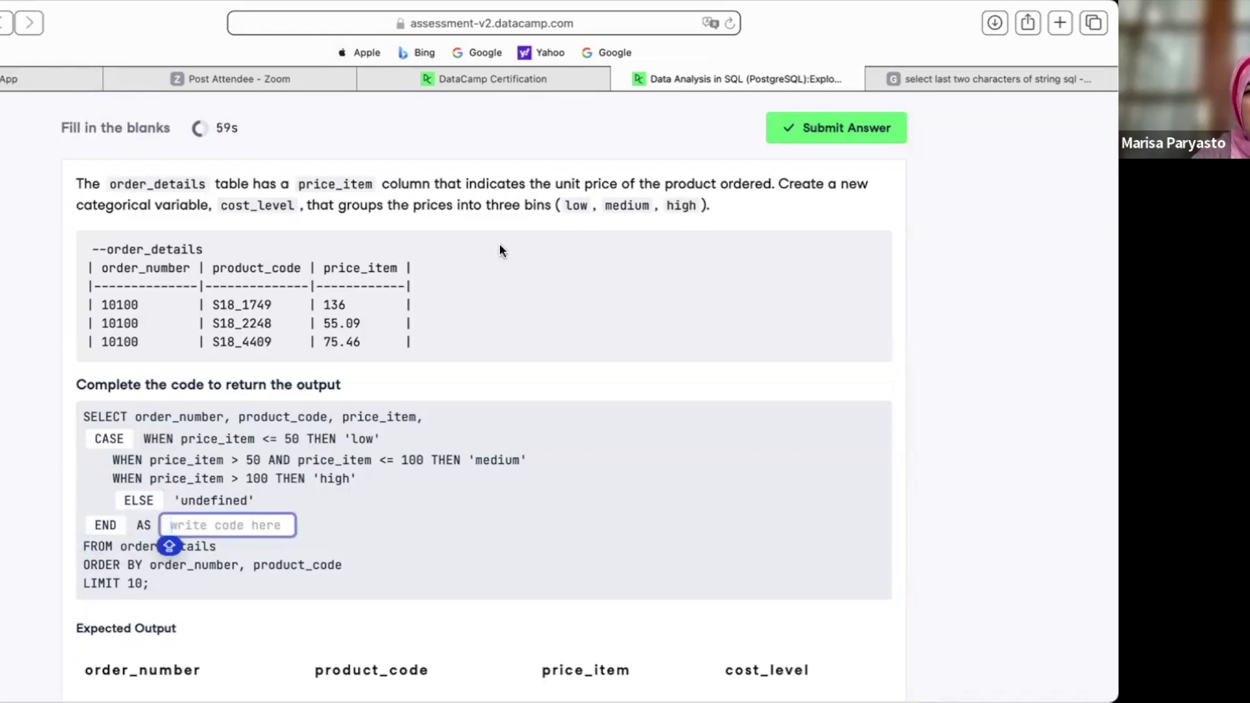
click(420, 549)
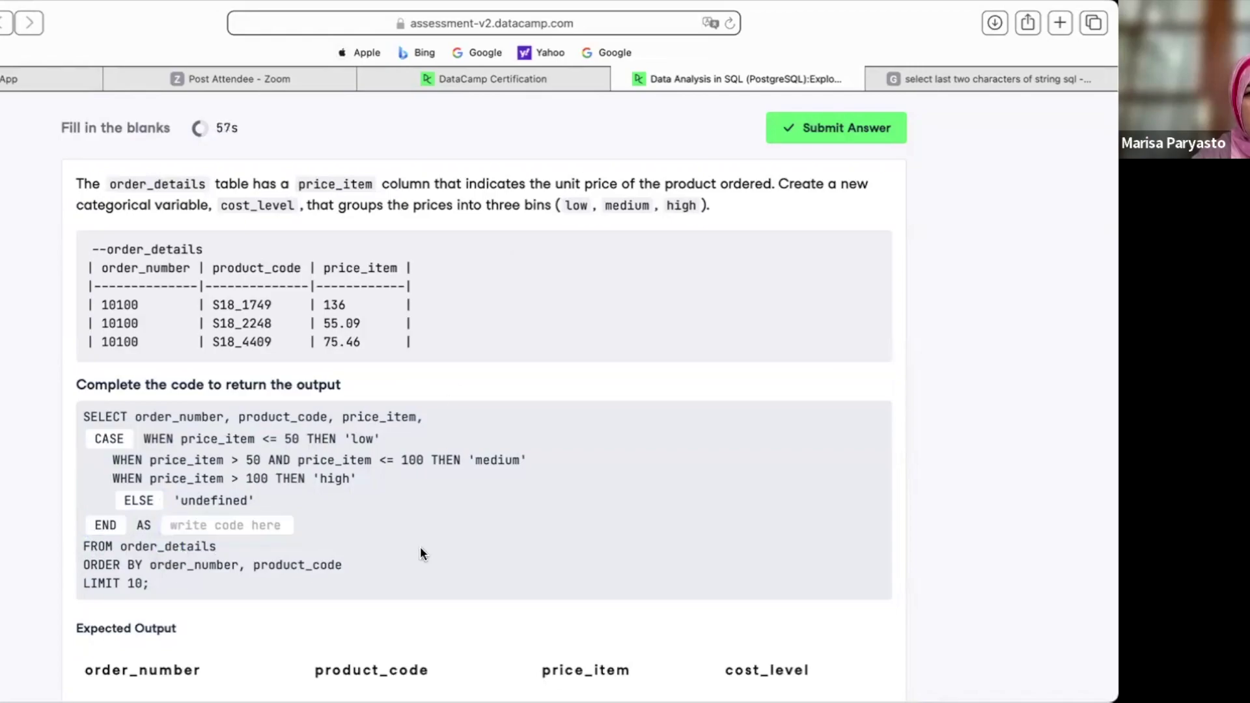
click(420, 548)
scroll(420, 548, down, 2)
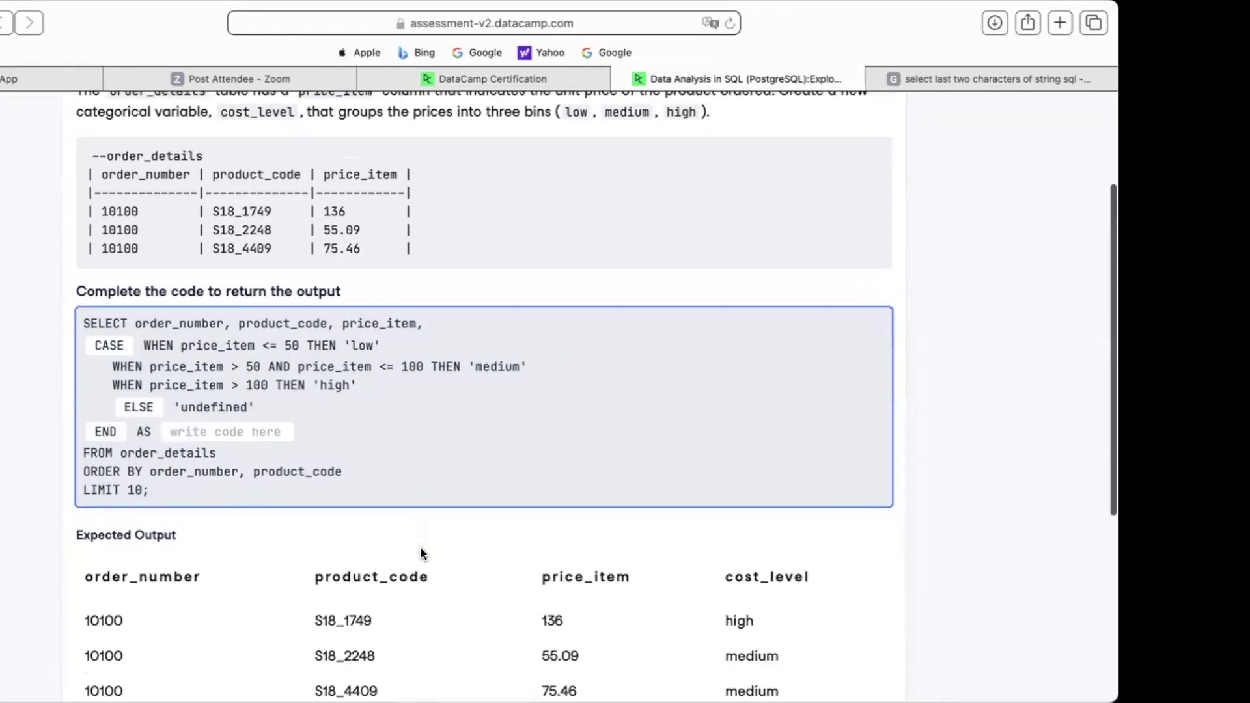
scroll(421, 549, down, 2)
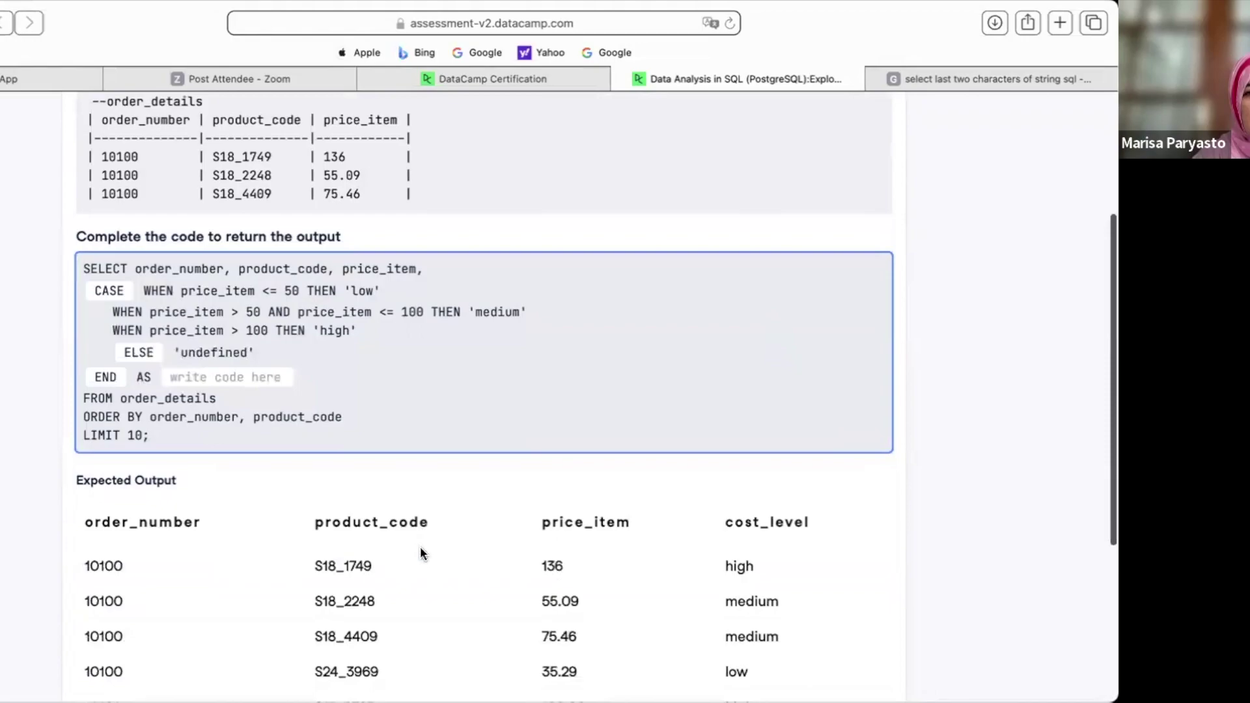
double_click(784, 524)
key(super+c)
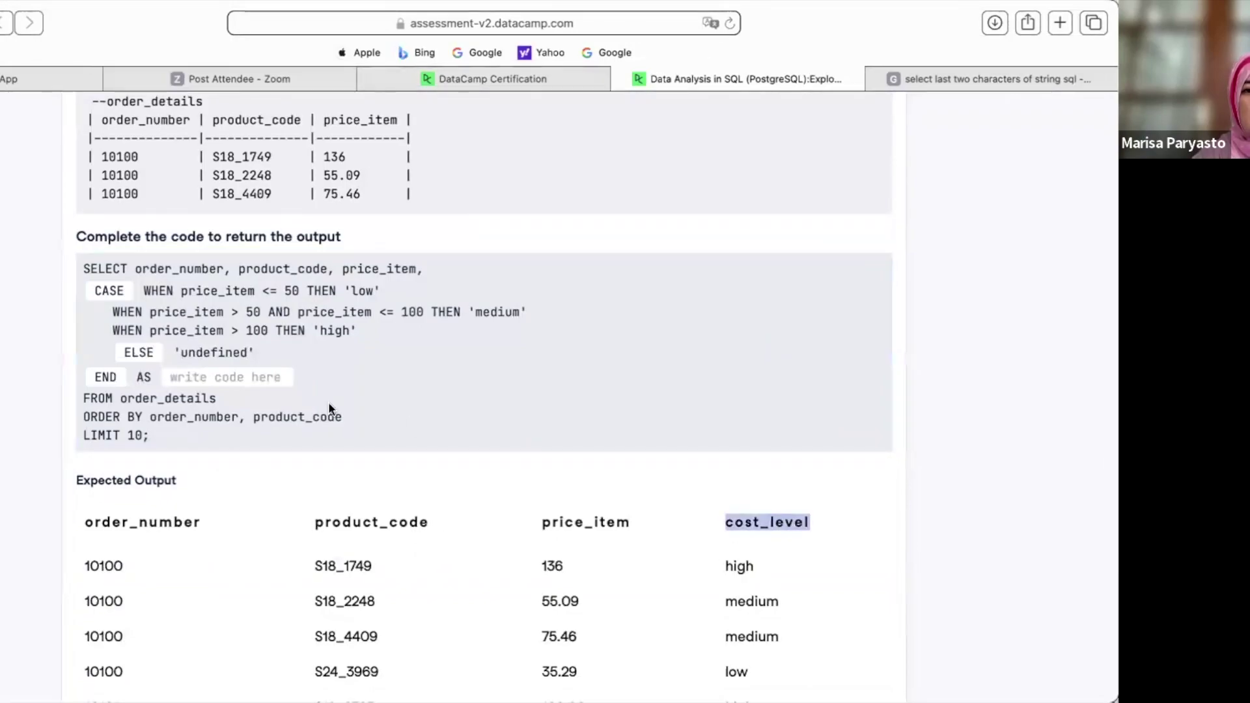
click(255, 376)
key(super+v)
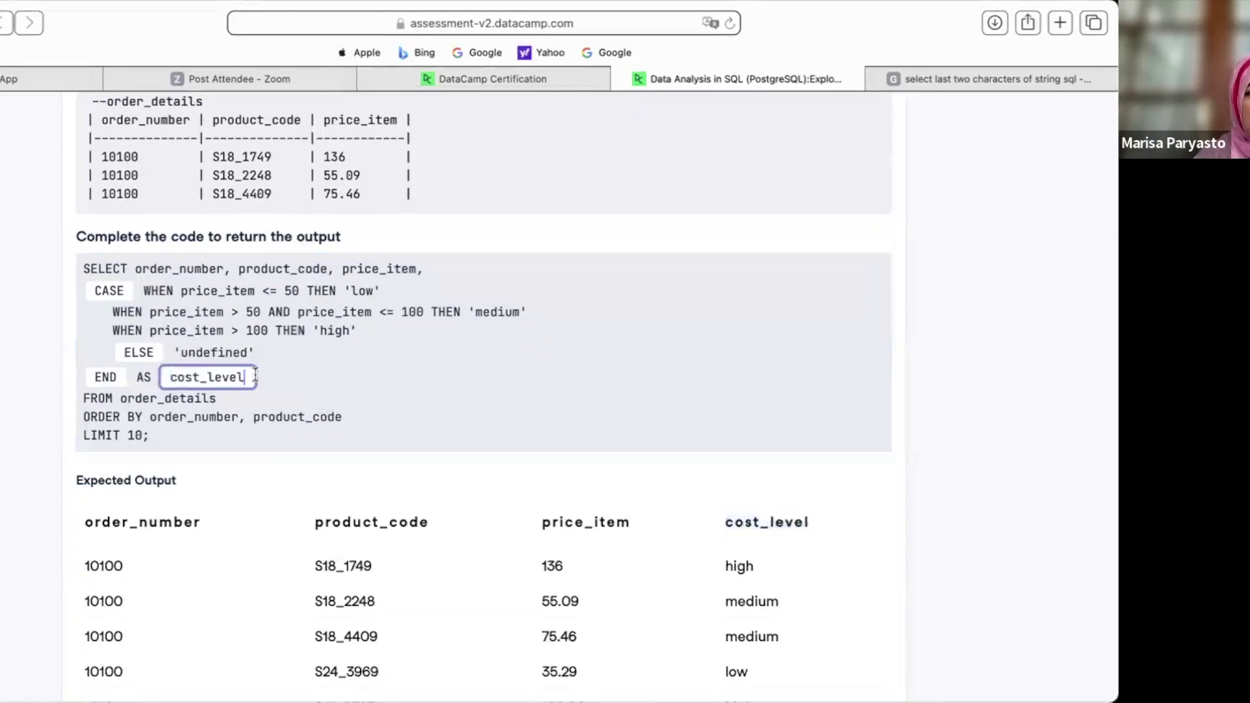
click(622, 269)
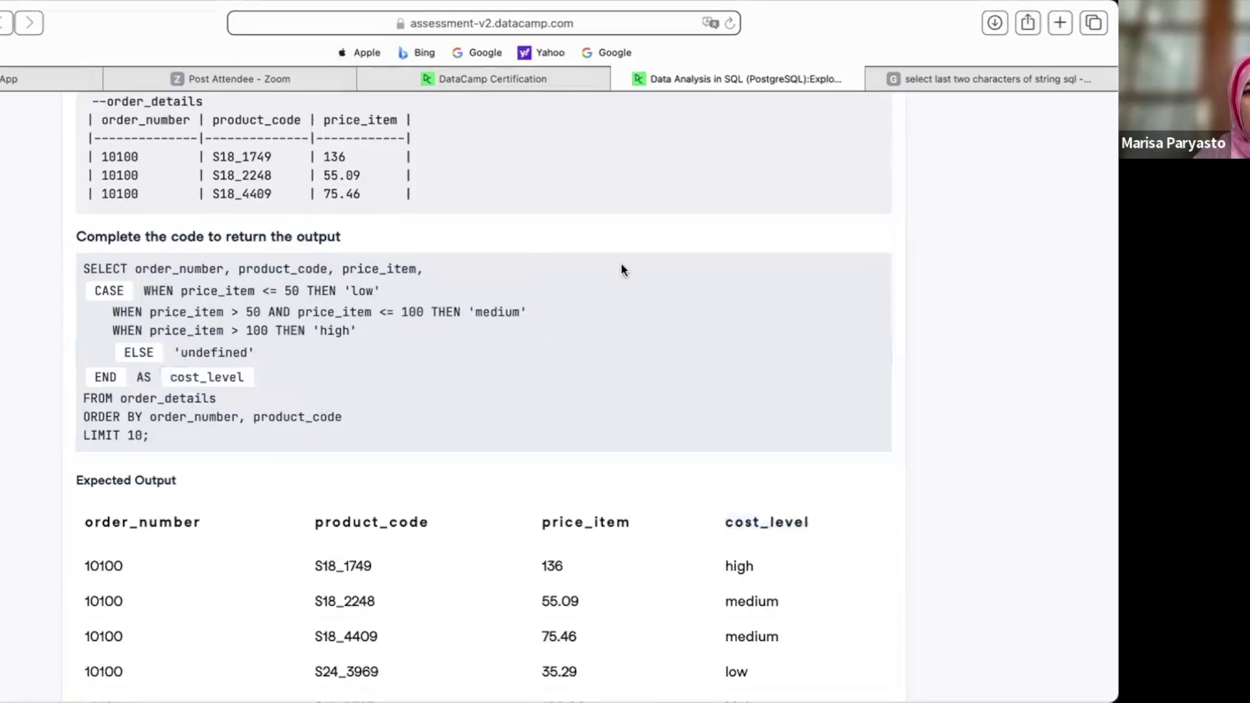
- Search the web for "case when sql" in a new browser tab and look through the results
scroll(796, 239, up, 5)
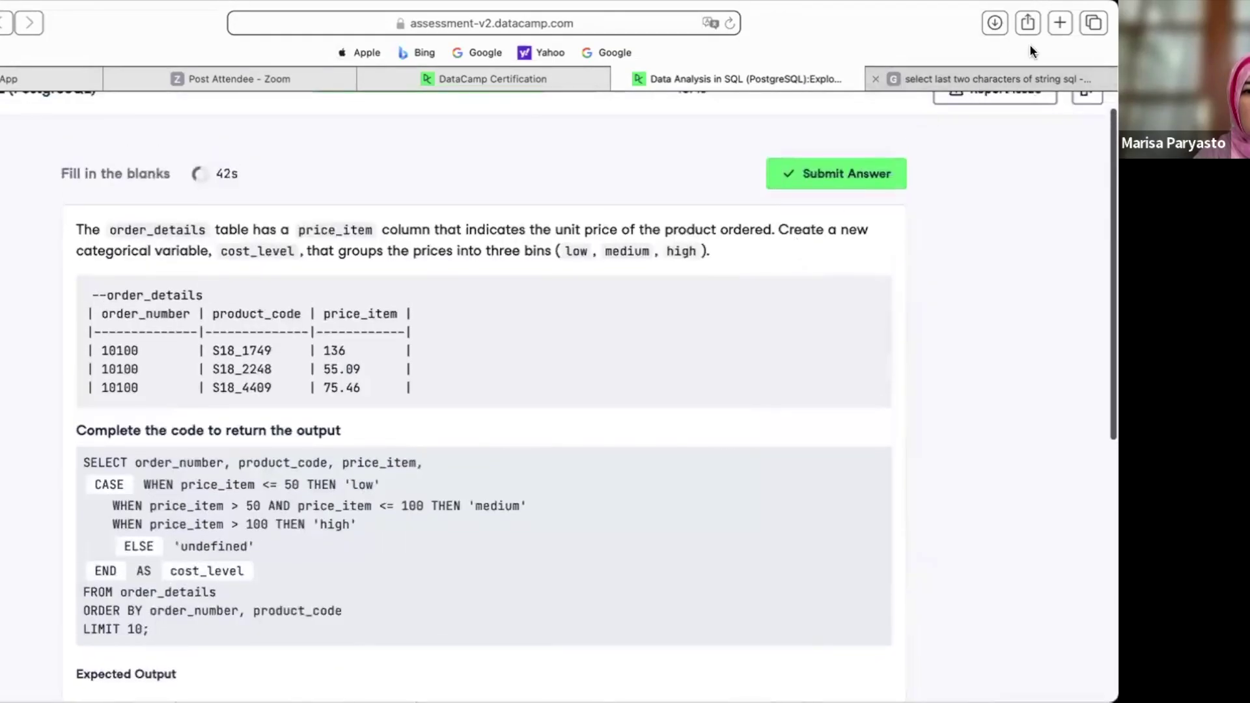
click(1060, 23)
text(case when)
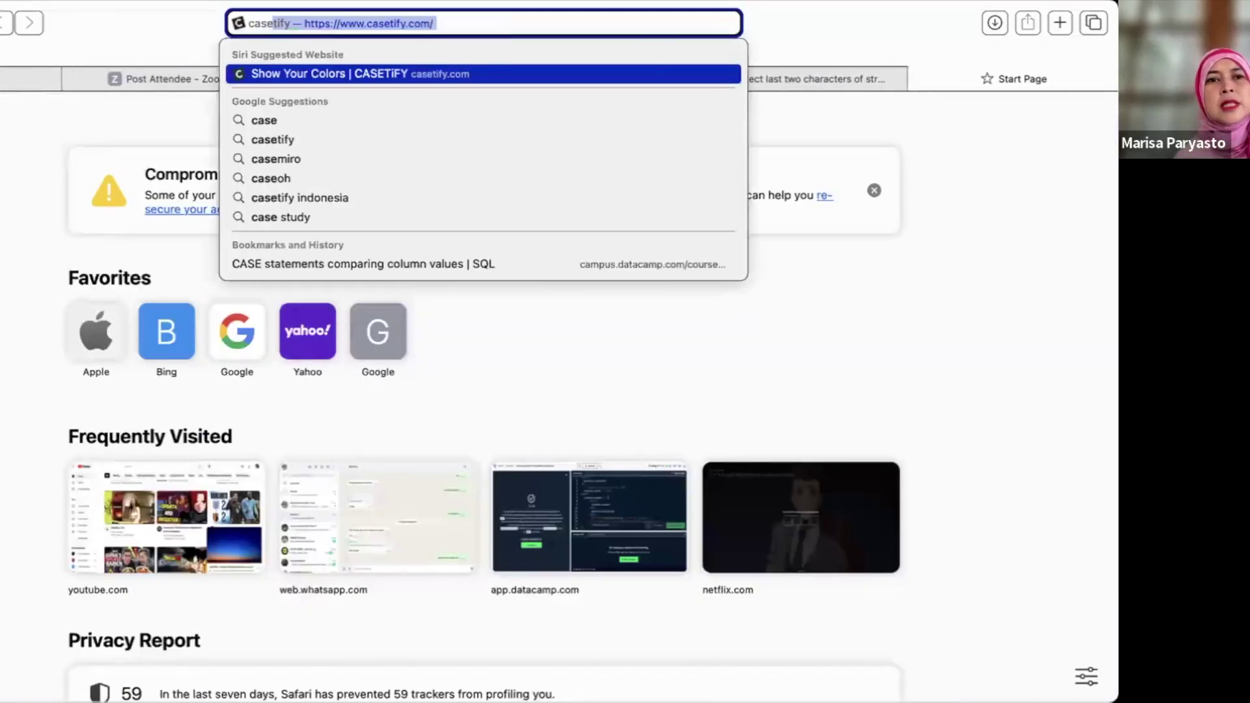
text( sql)
key(Return)
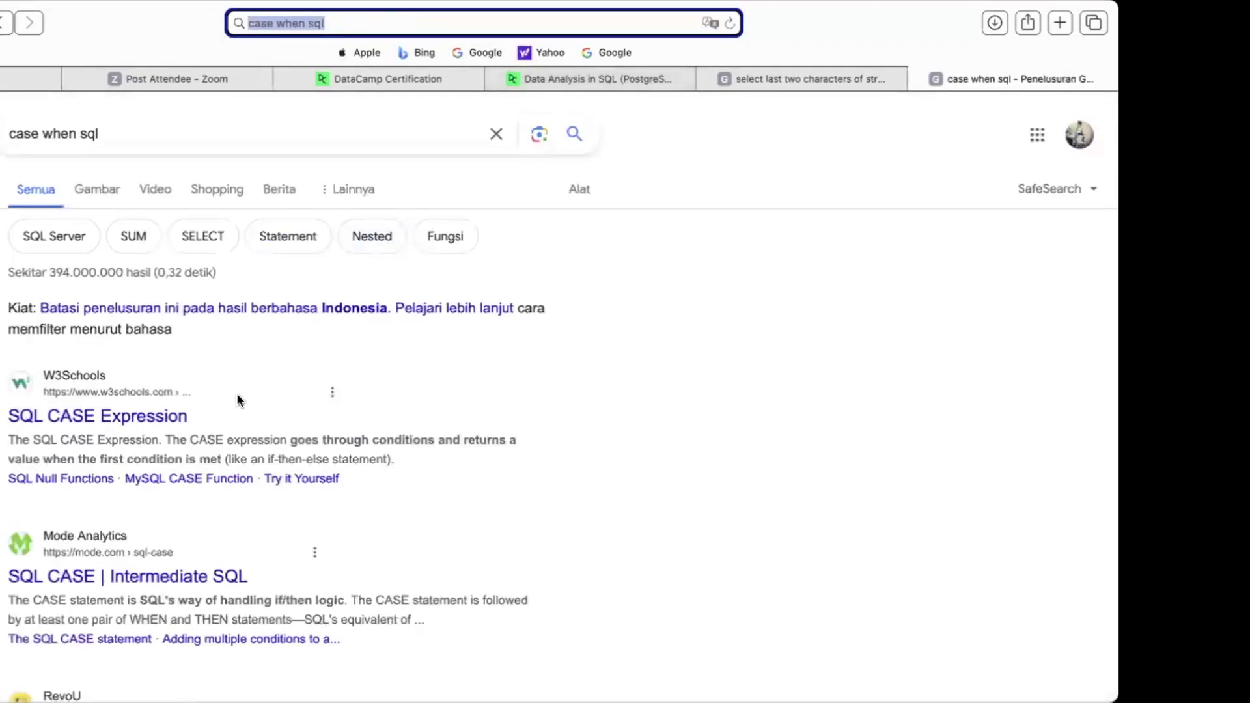
scroll(237, 393, down, 2)
scroll(215, 403, down, 1)
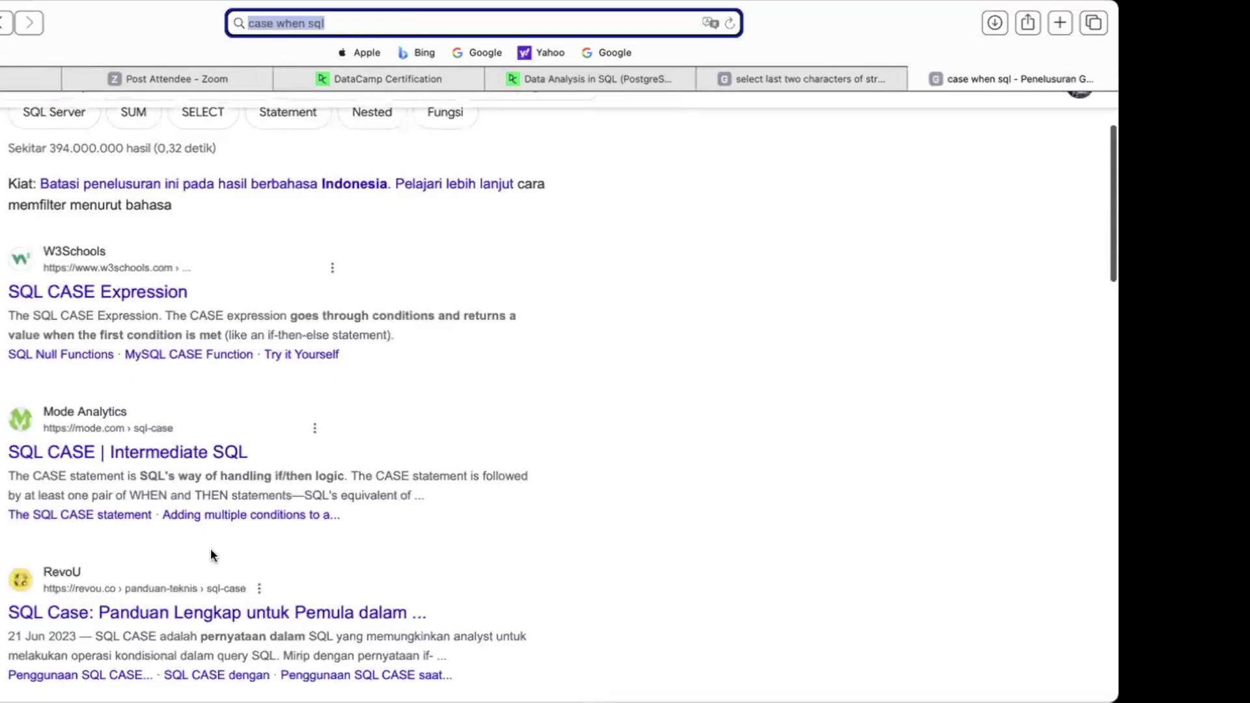
- Open the RevoU SQL CASE guide from the search results, read its basic CASE syntax, and return to the assessment
click(225, 609)
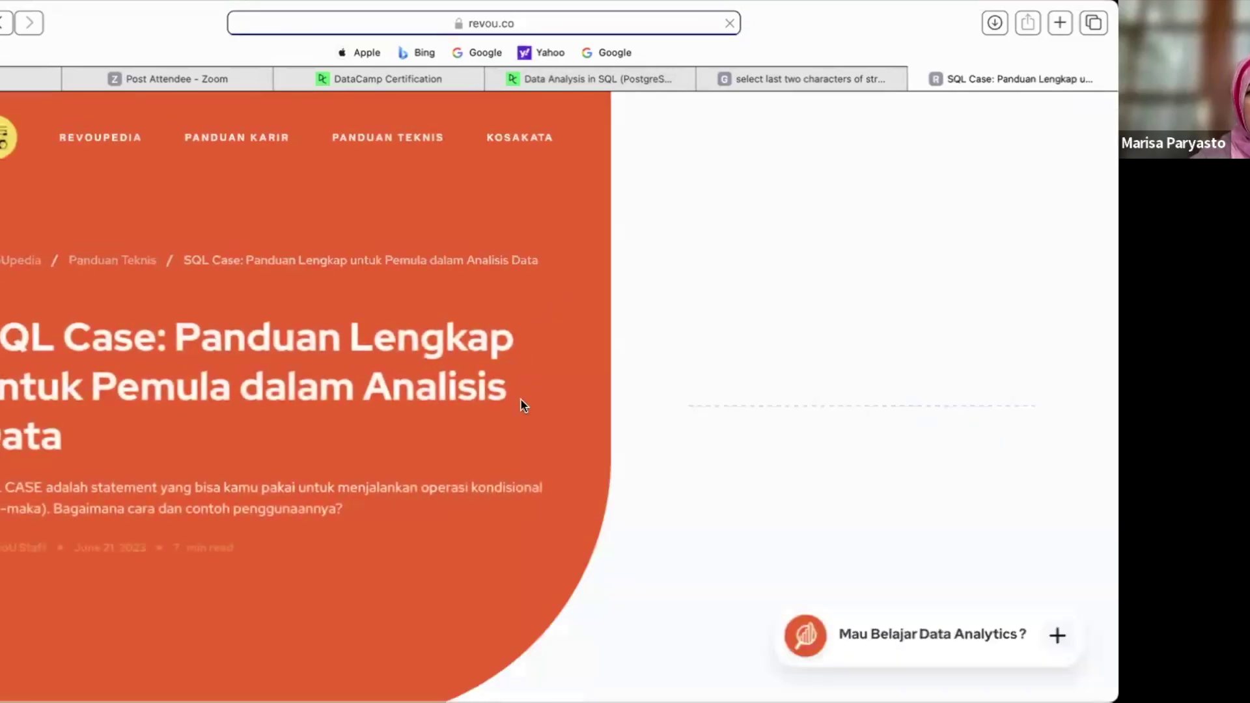
scroll(521, 400, down, 5)
scroll(521, 404, down, 10)
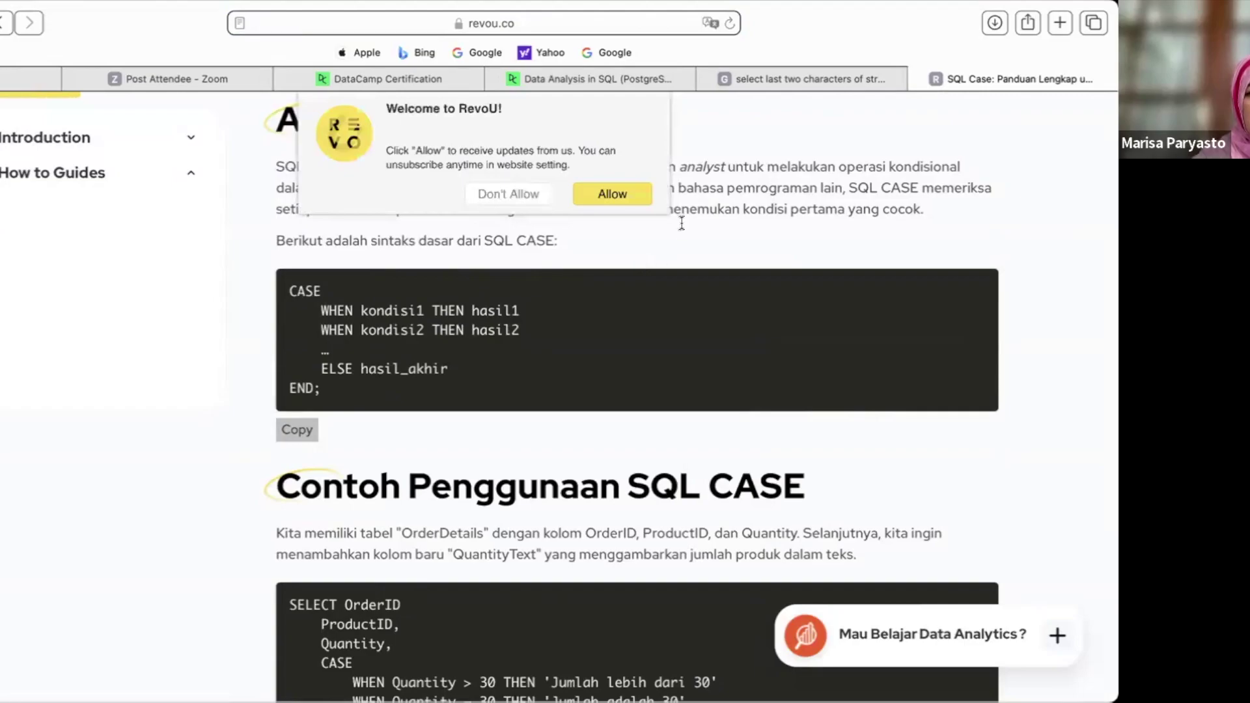
click(777, 86)
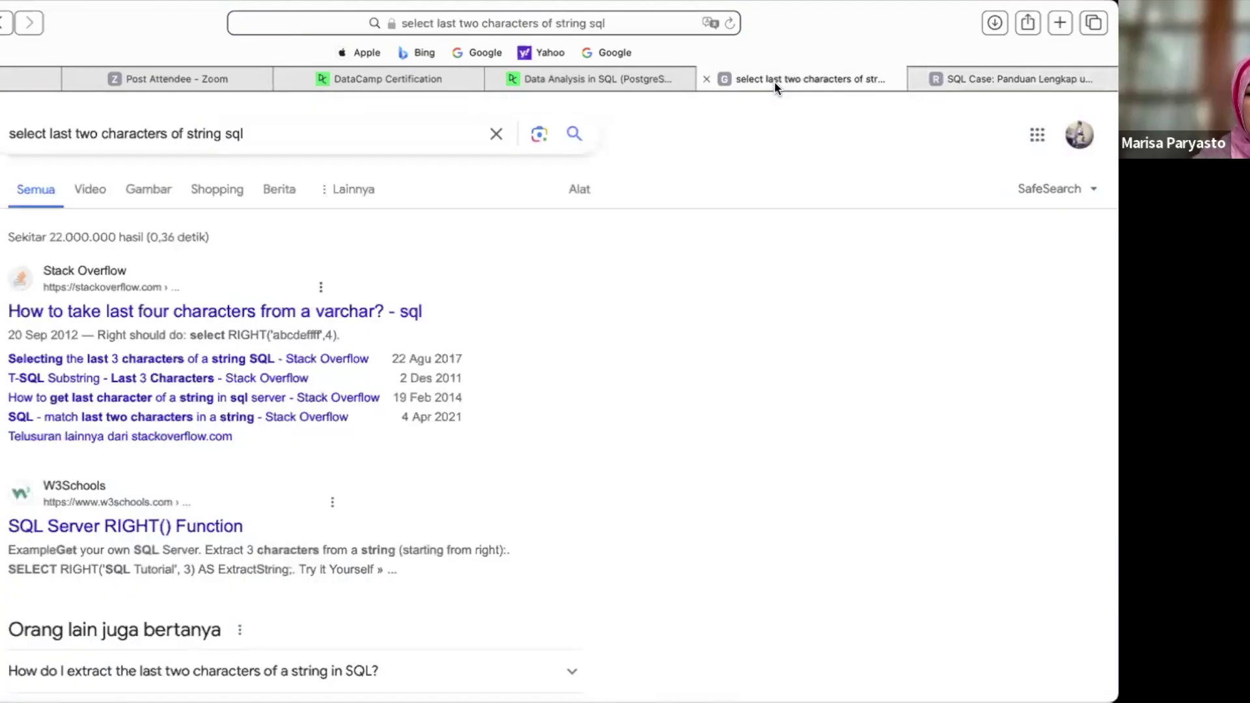
click(630, 81)
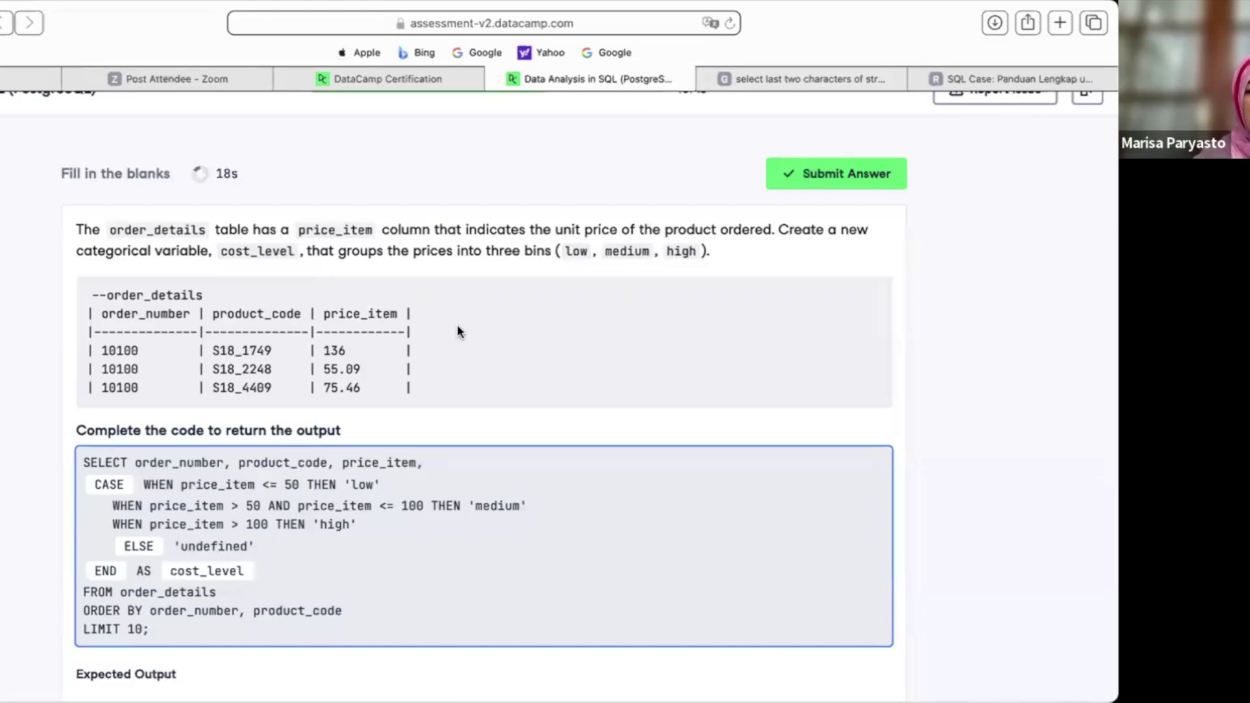
- Compare the guide's OrderDetails CASE example with the filled-in order_details query and its expected output
click(1003, 79)
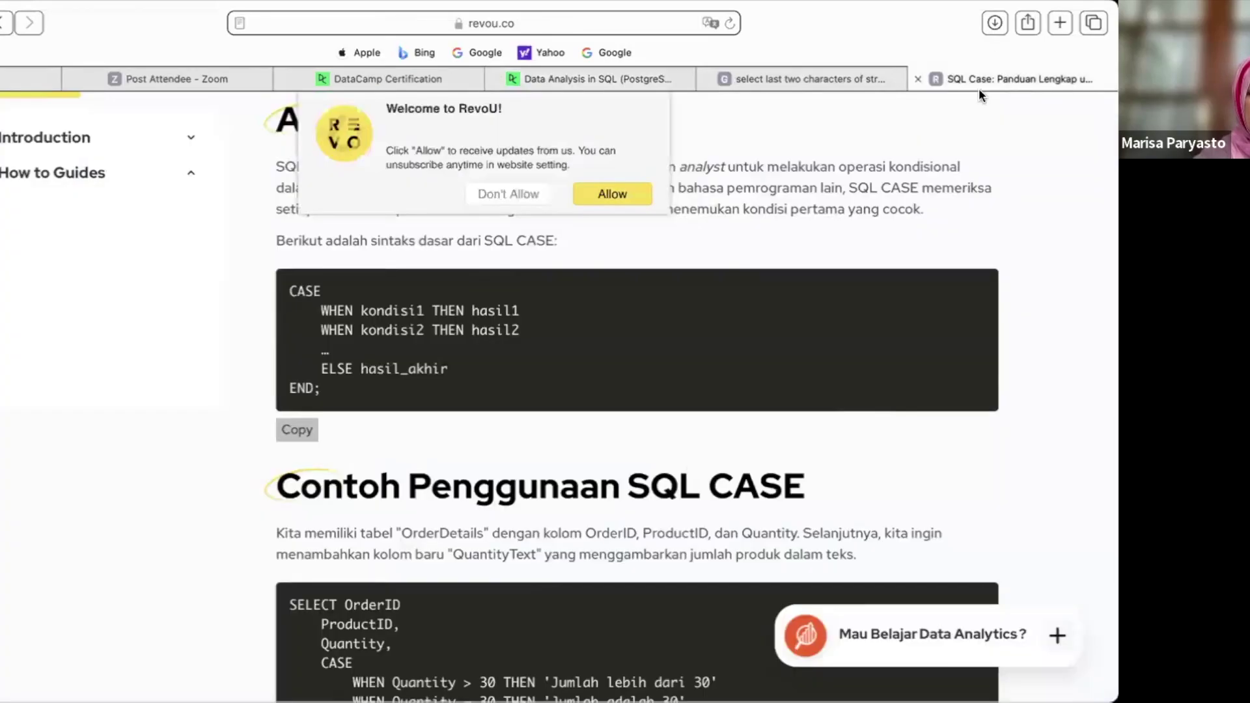
scroll(681, 321, down, 2)
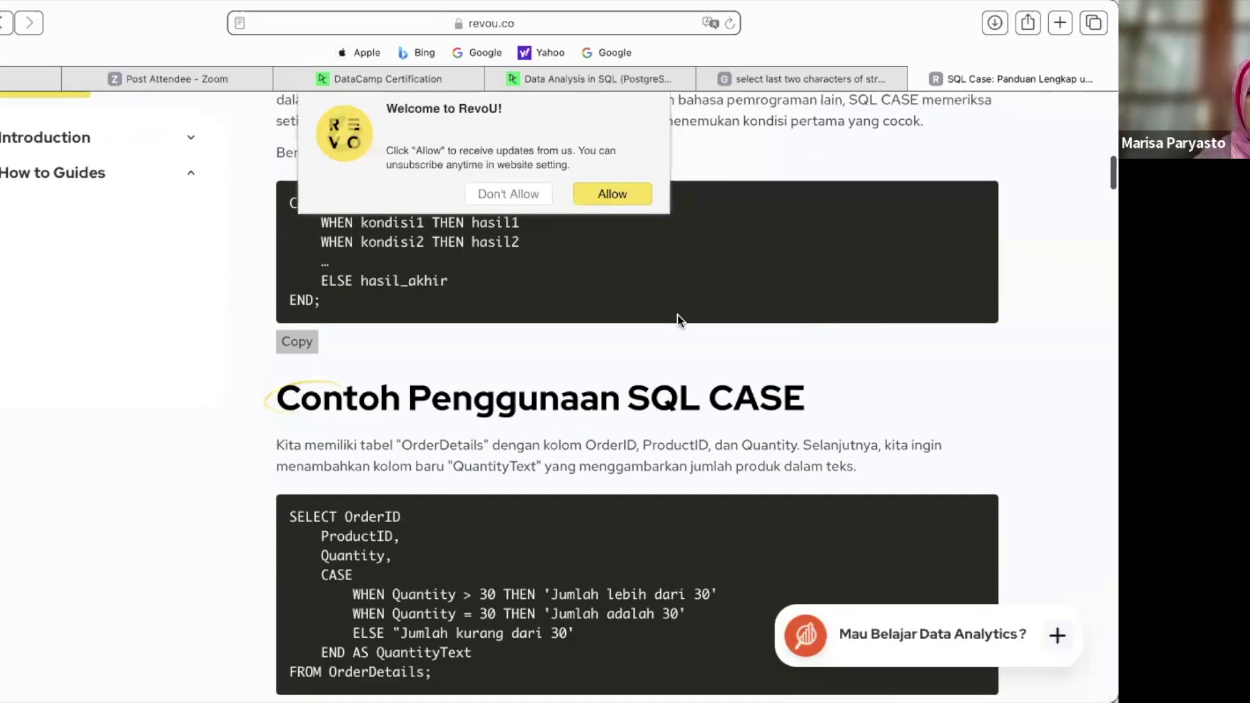
scroll(677, 314, down, 2)
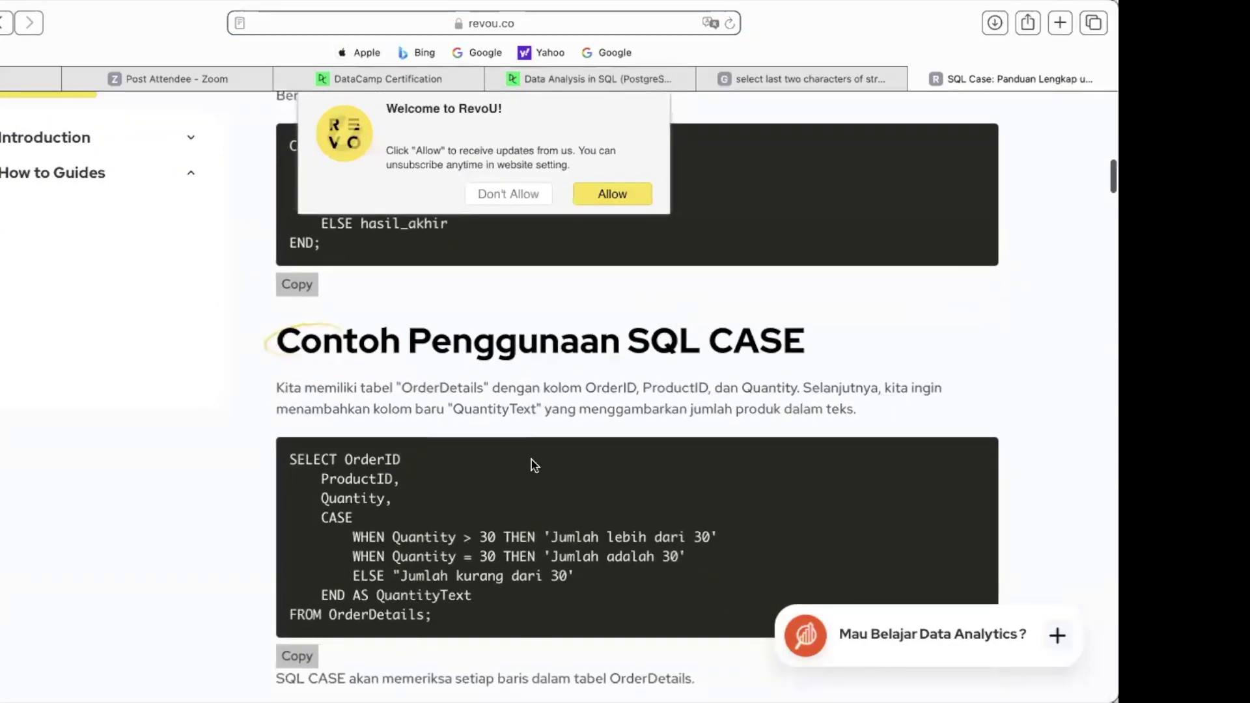
click(604, 79)
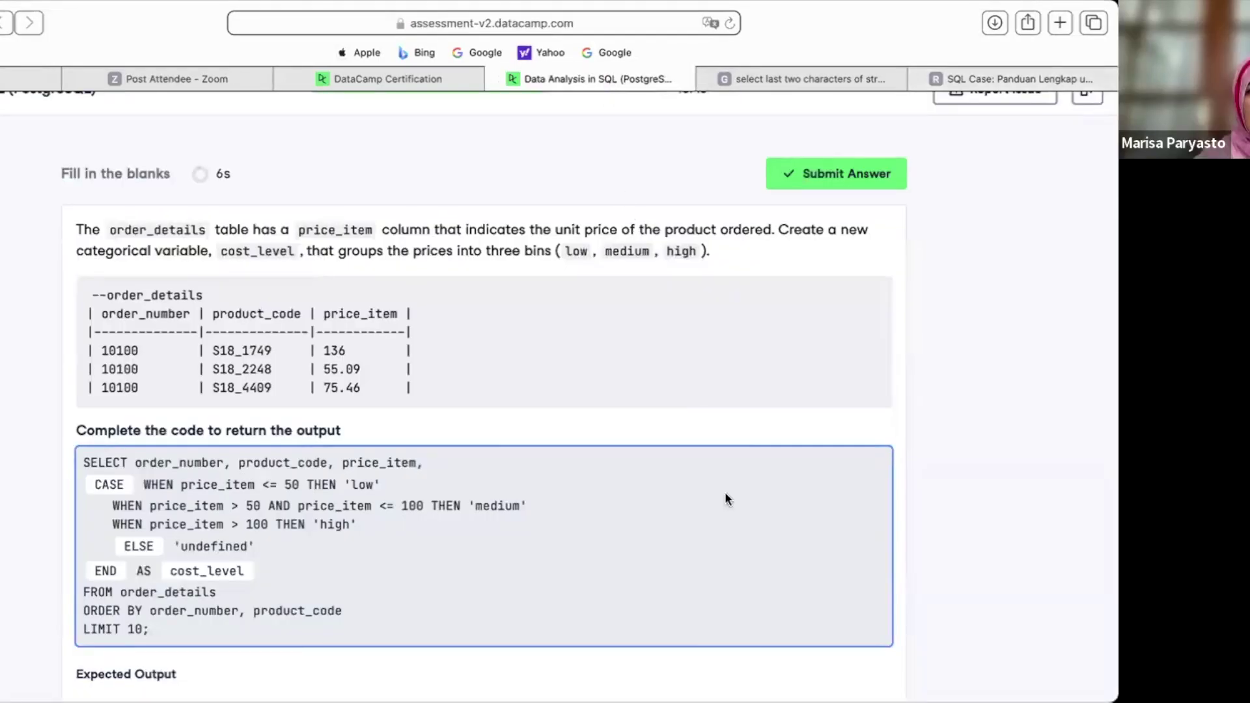
scroll(728, 507, down, 5)
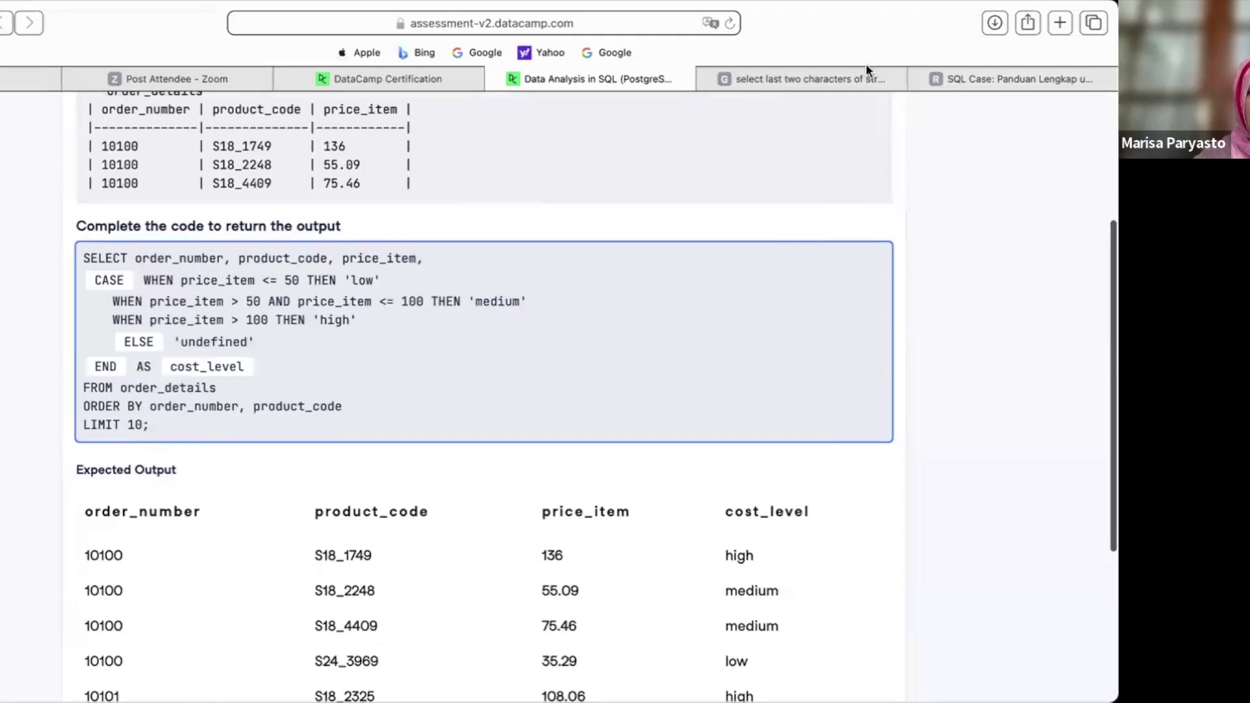
click(935, 68)
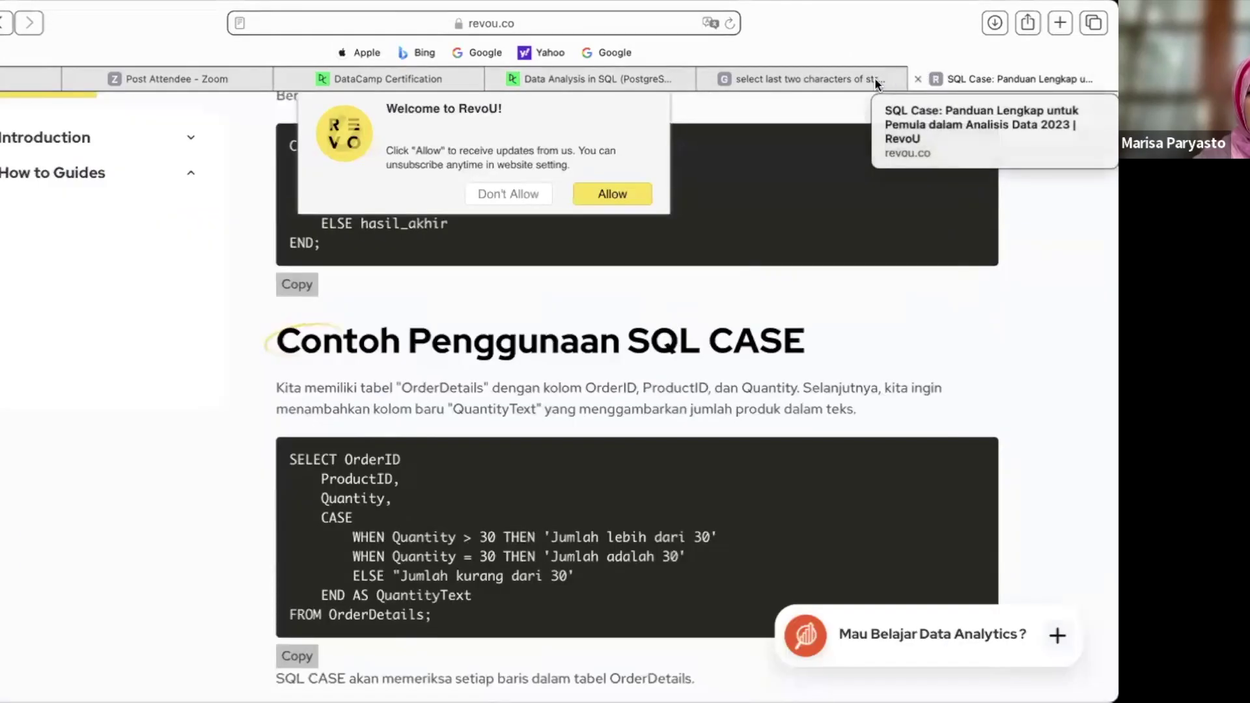
click(611, 81)
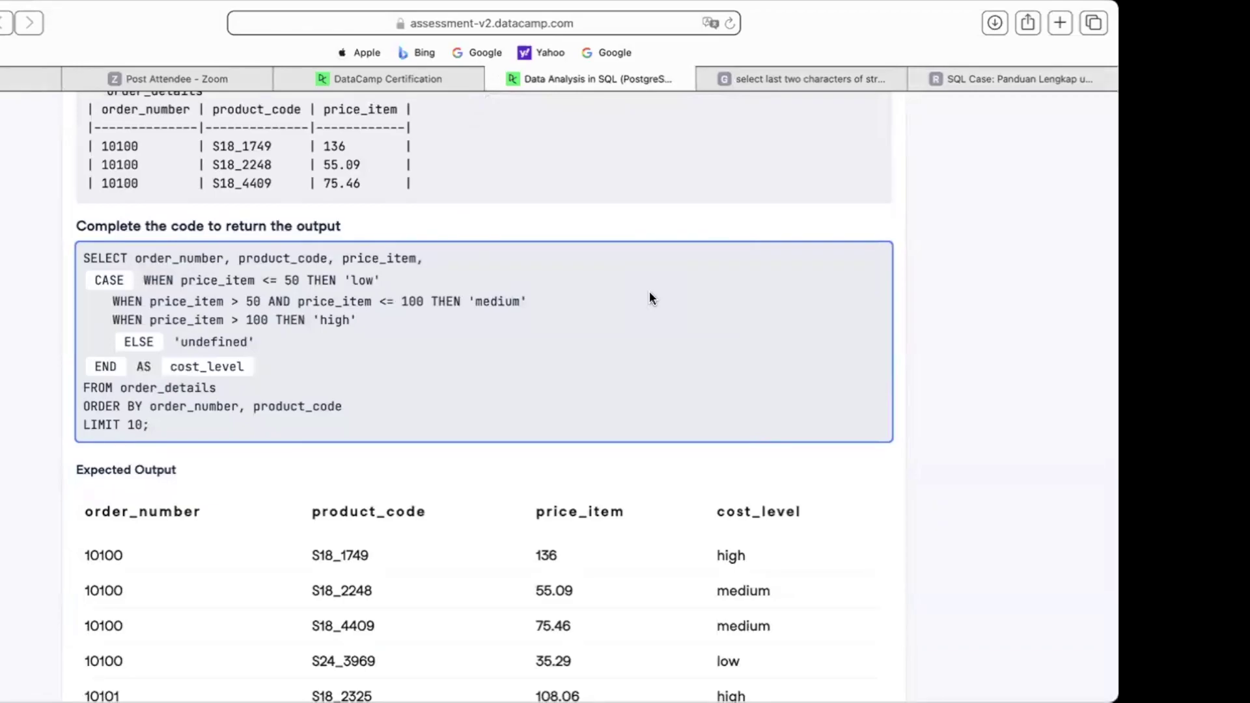
- Close the two SQL reference tabs and continue to the next assessment question
scroll(650, 298, up, 4)
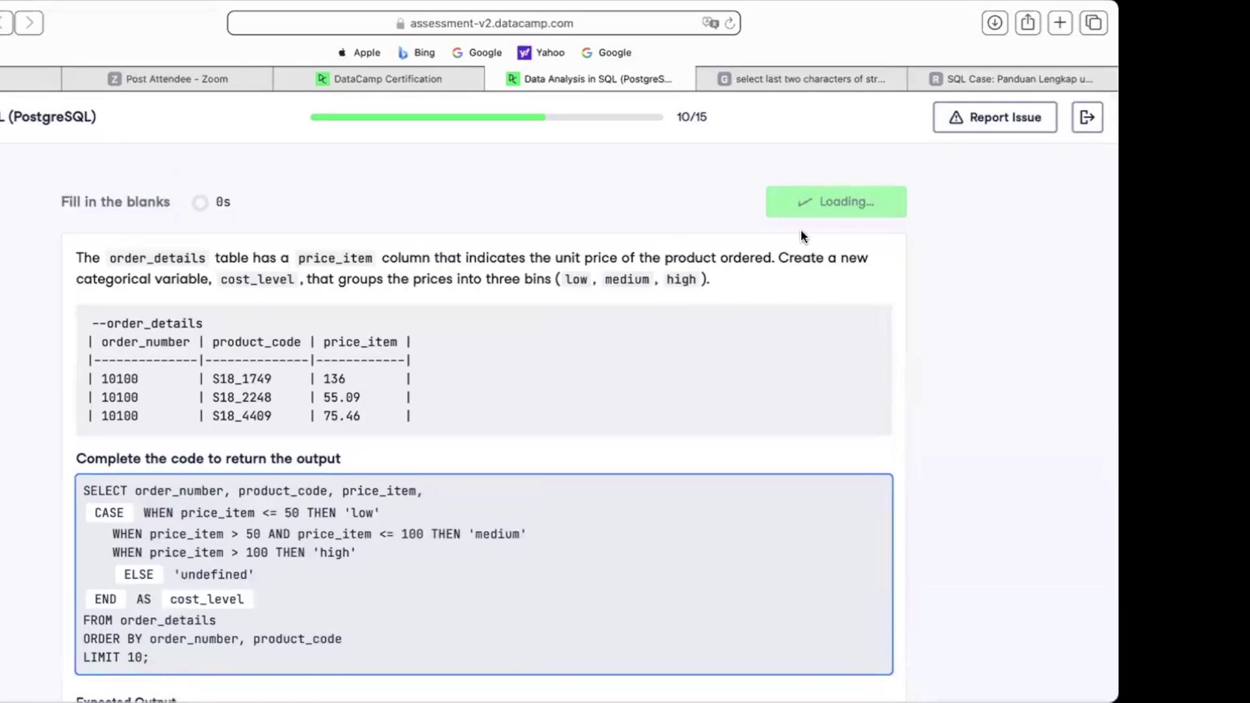
click(709, 84)
click(709, 84)
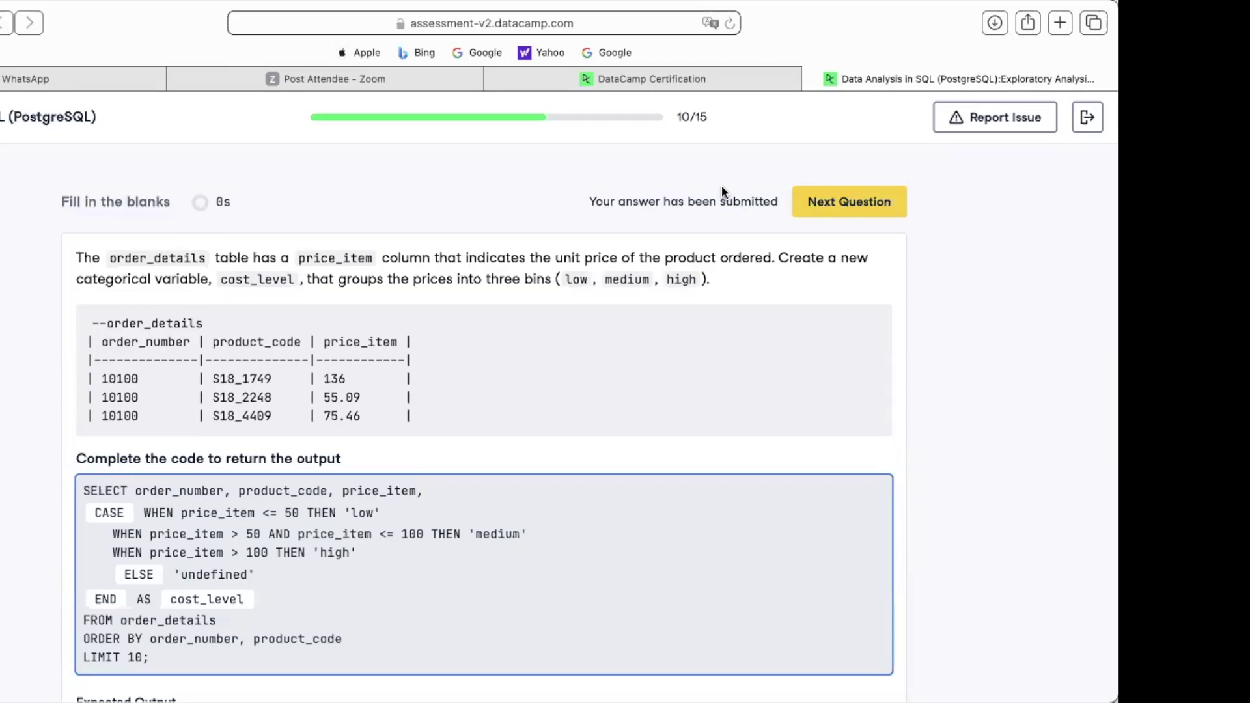
click(834, 206)
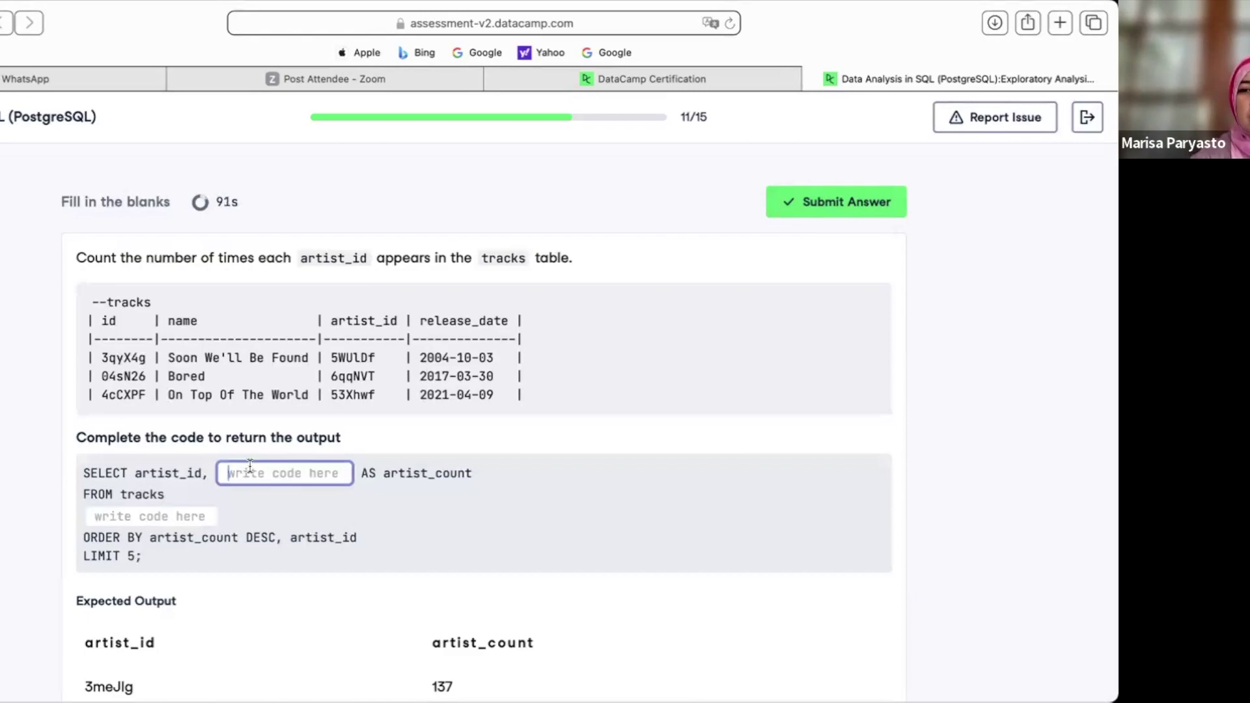
- Fill the blank before AS artist_count in the tracks query with COUNT(*)
scroll(250, 466, down, 2)
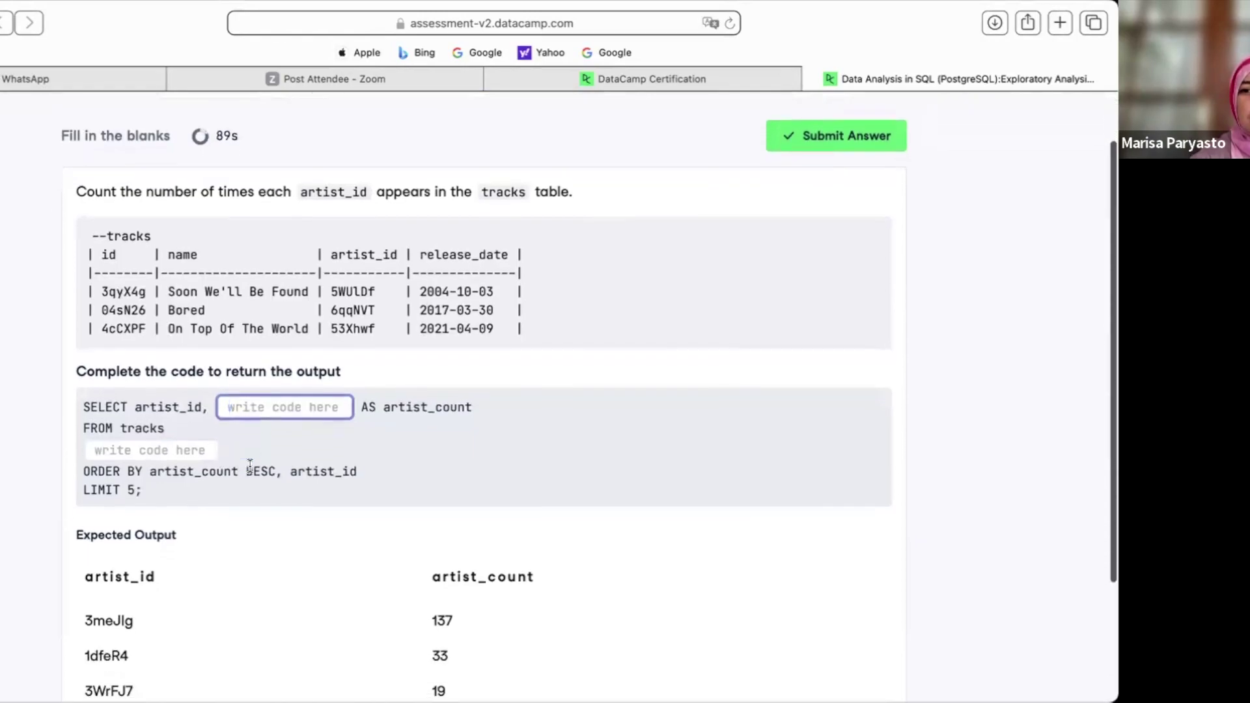
key(Caps_Lock)
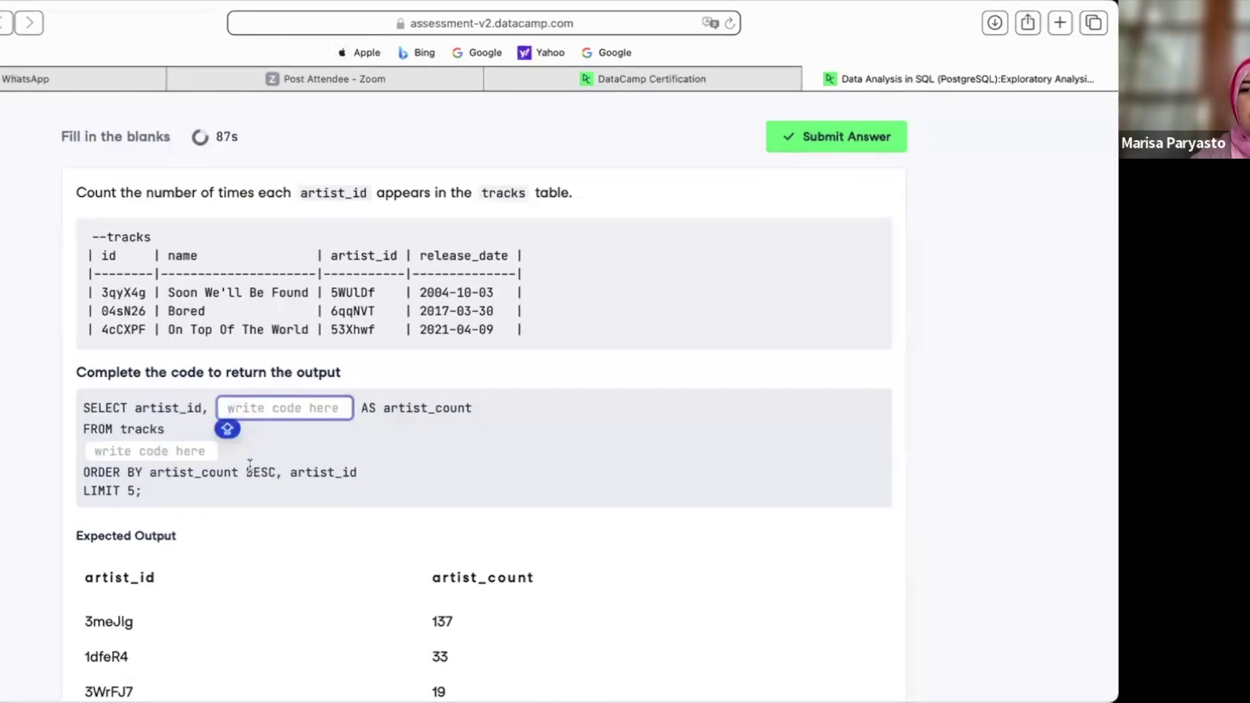
text(COUNT)
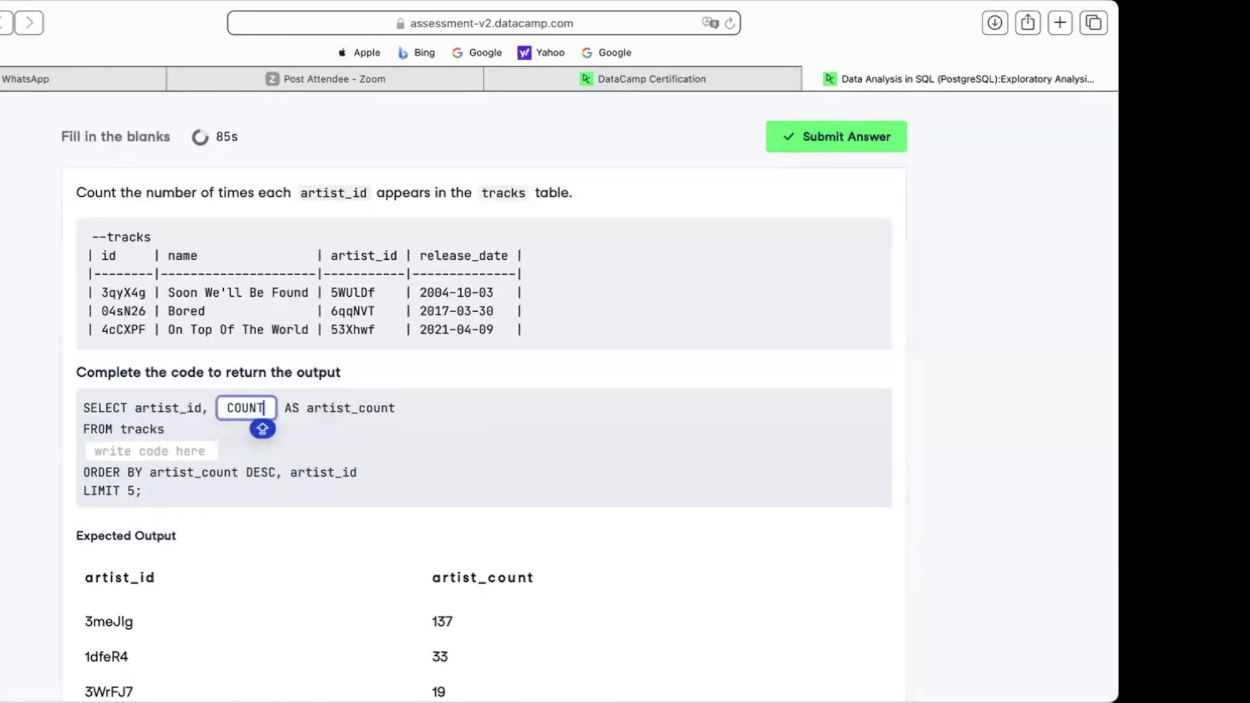
text((*)
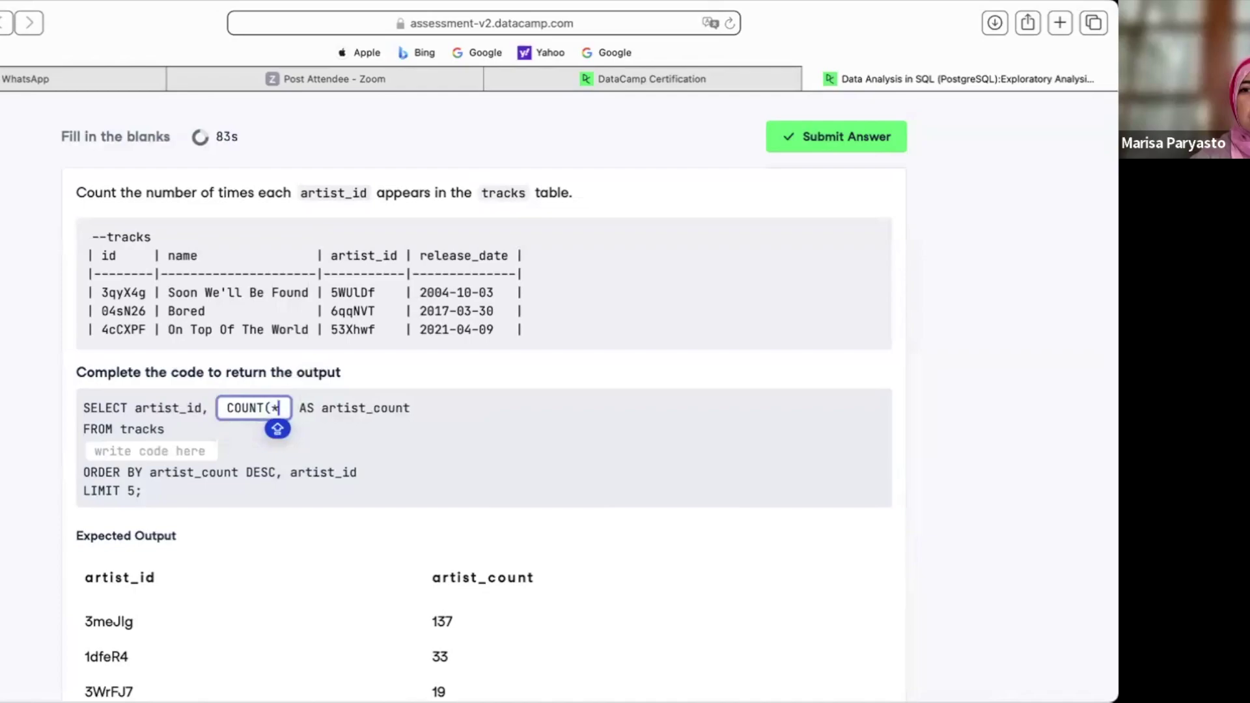
text())
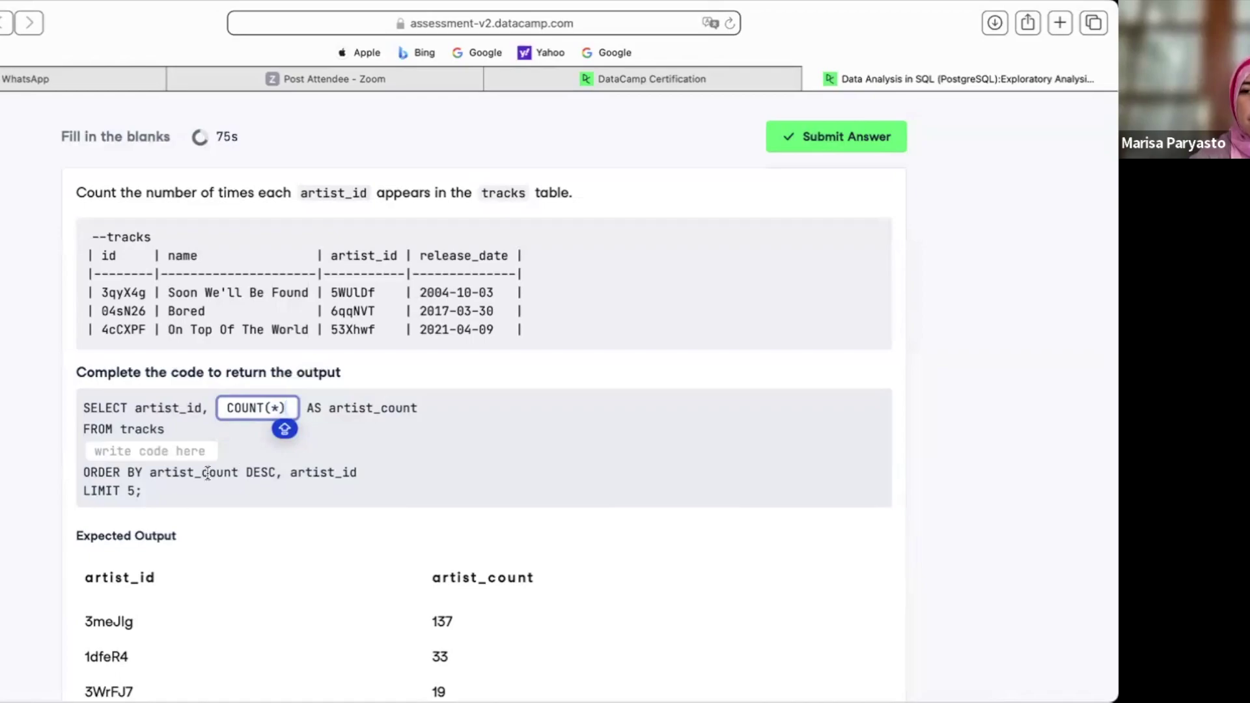
click(168, 450)
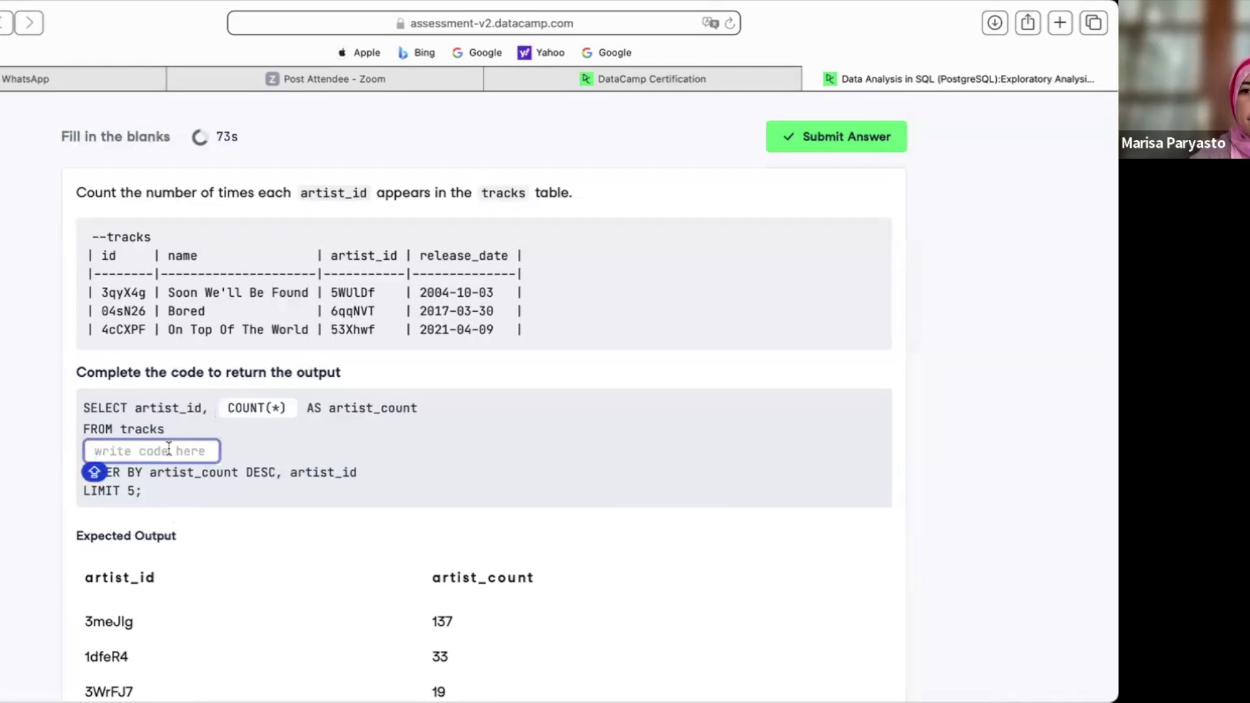
click(226, 502)
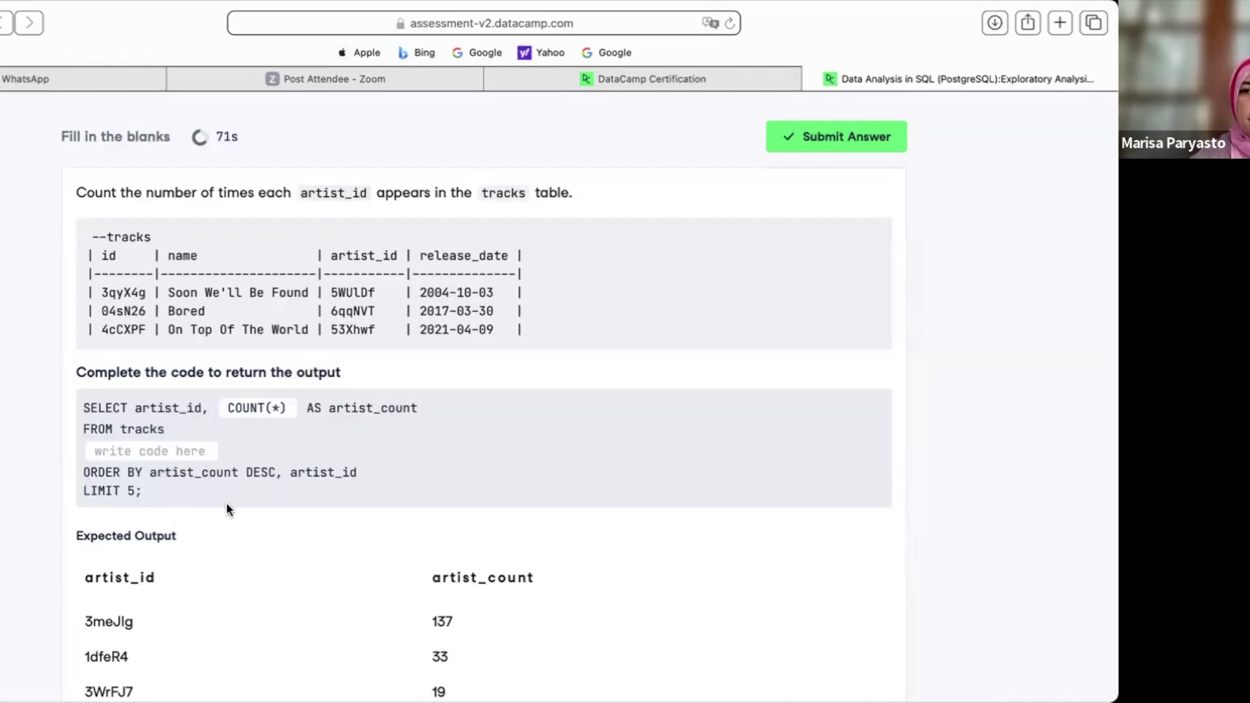
click(177, 452)
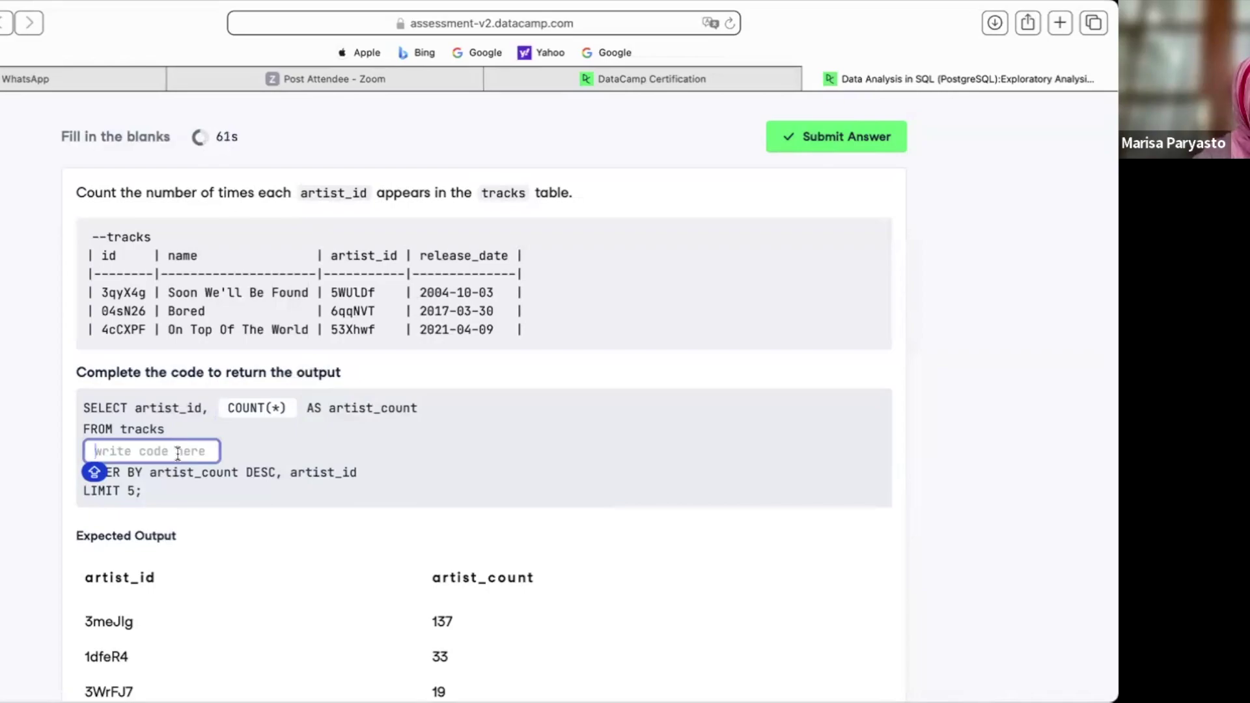
click(212, 486)
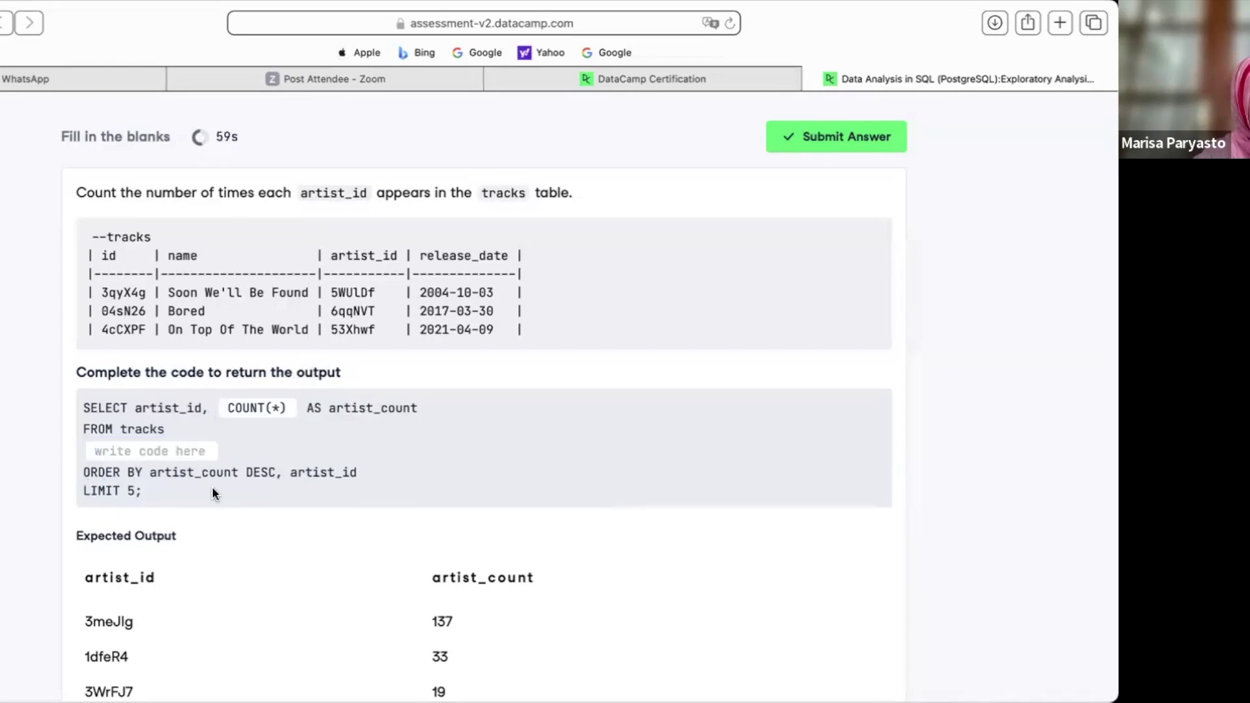
click(176, 452)
key(Caps_Lock)
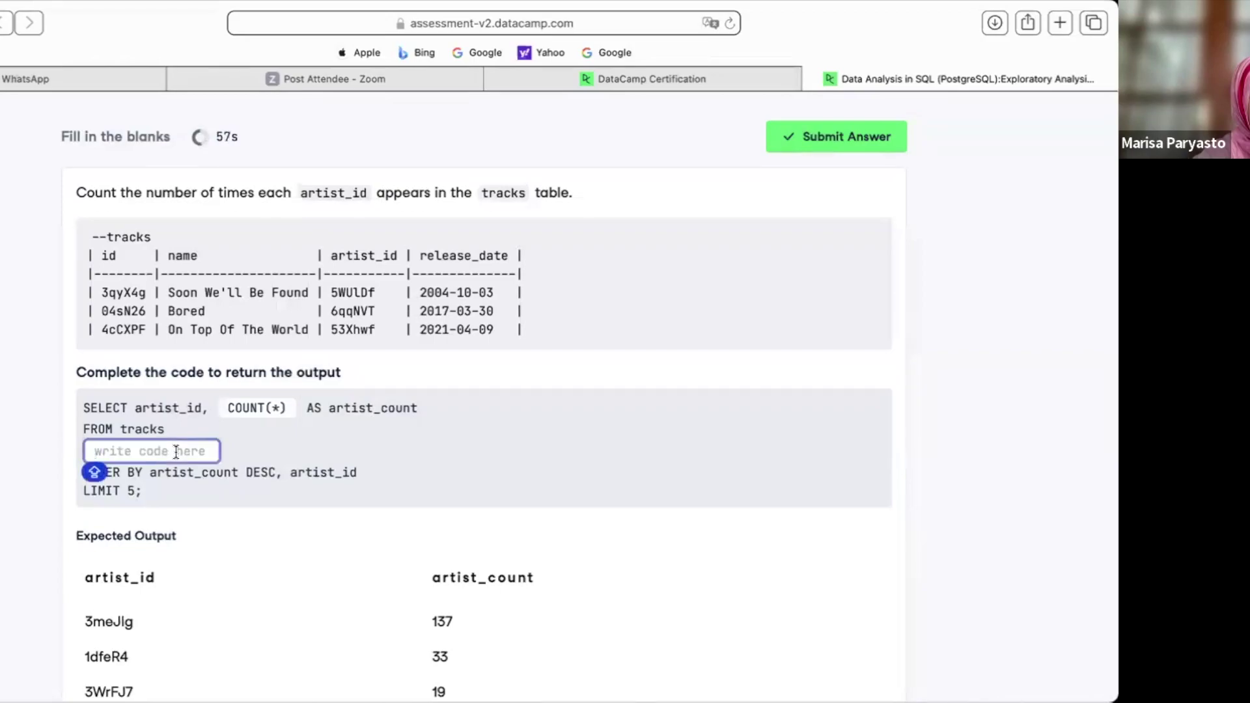
text(HAVING)
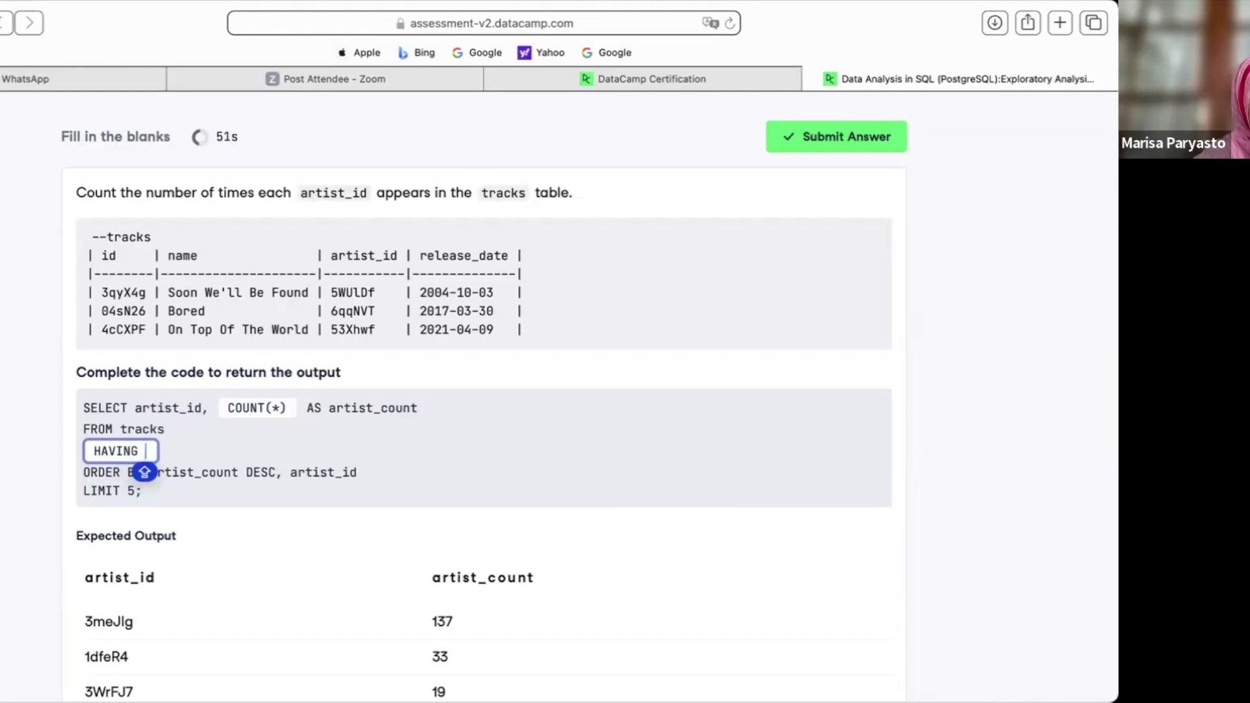
key(BackSpace)
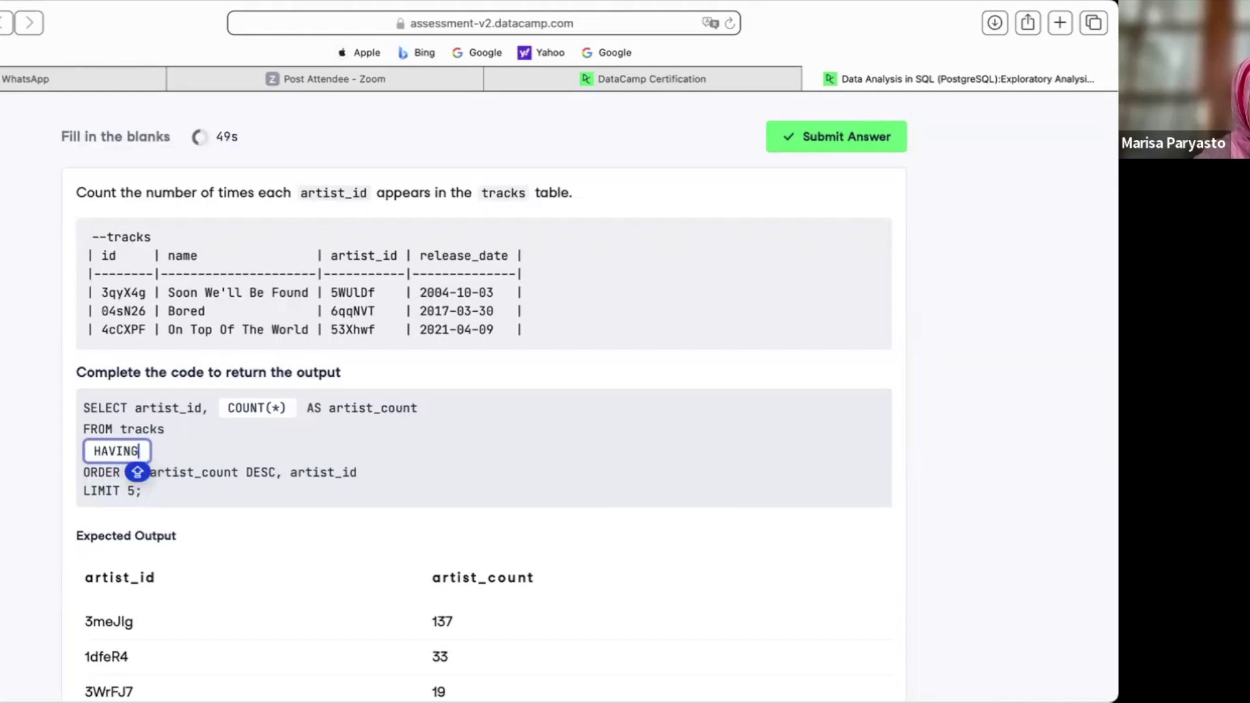
key(BackSpace)
key(BackSpace)
key(BackSpace)
key(BackSpace)
key(BackSpace)
key(BackSpace)
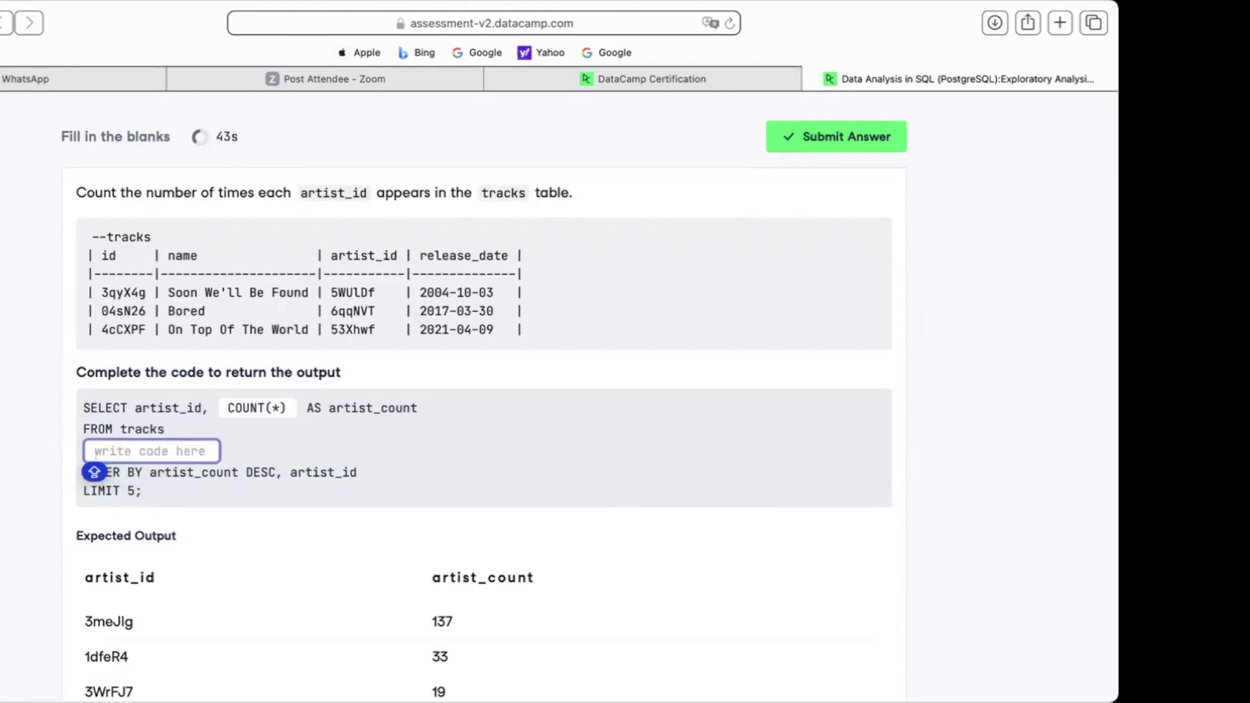
click(385, 446)
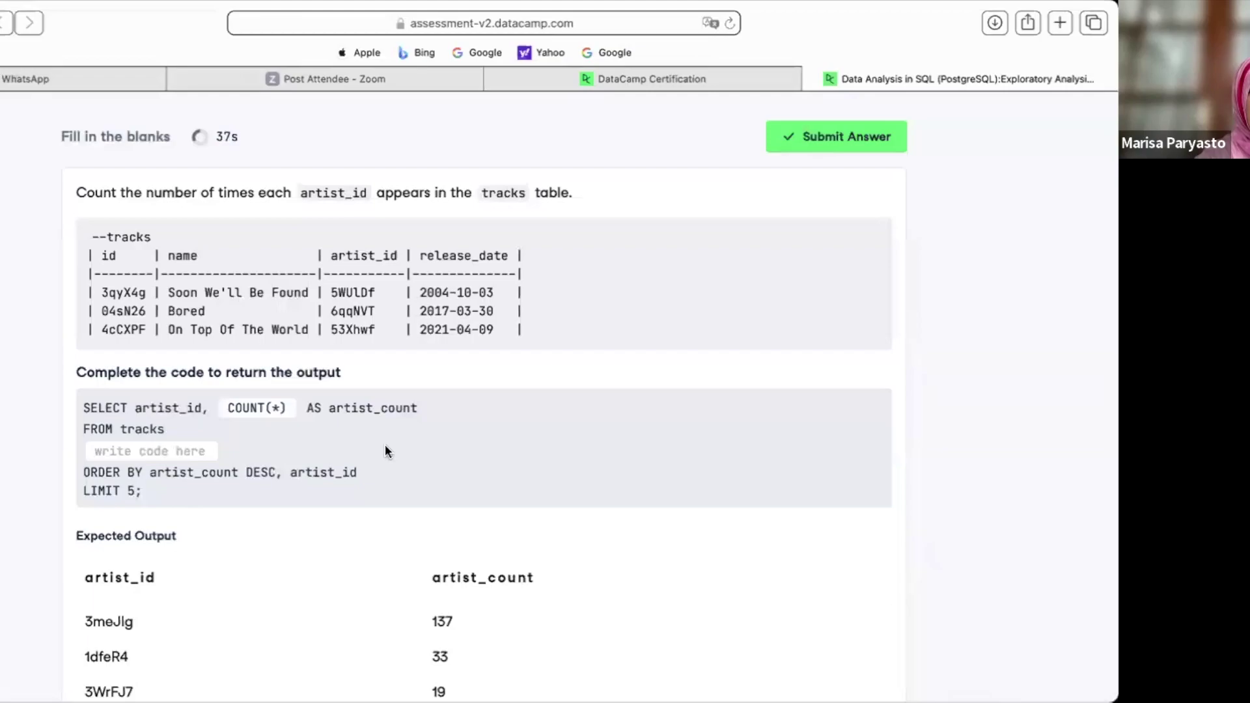
- Fill the blank below FROM tracks with GROUP BY artist_id, copying the column name from the expected output
click(189, 449)
text(GO)
text(OUP B)
text(Y)
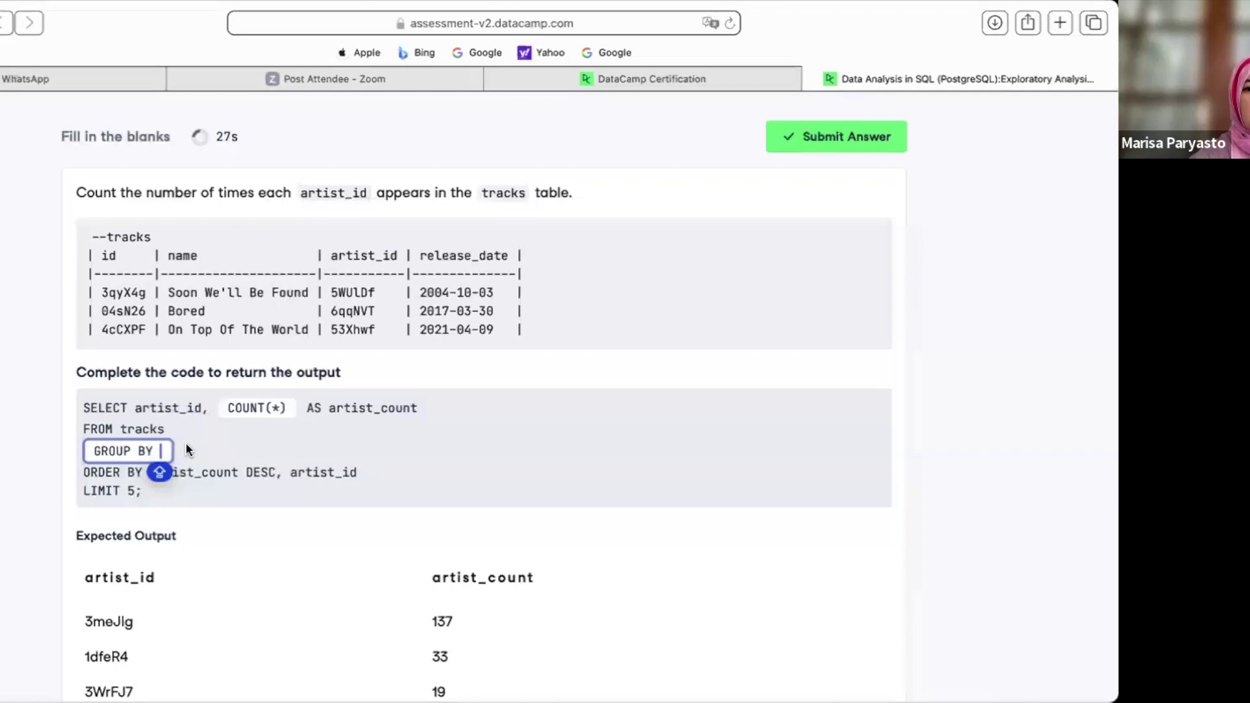
click(181, 407)
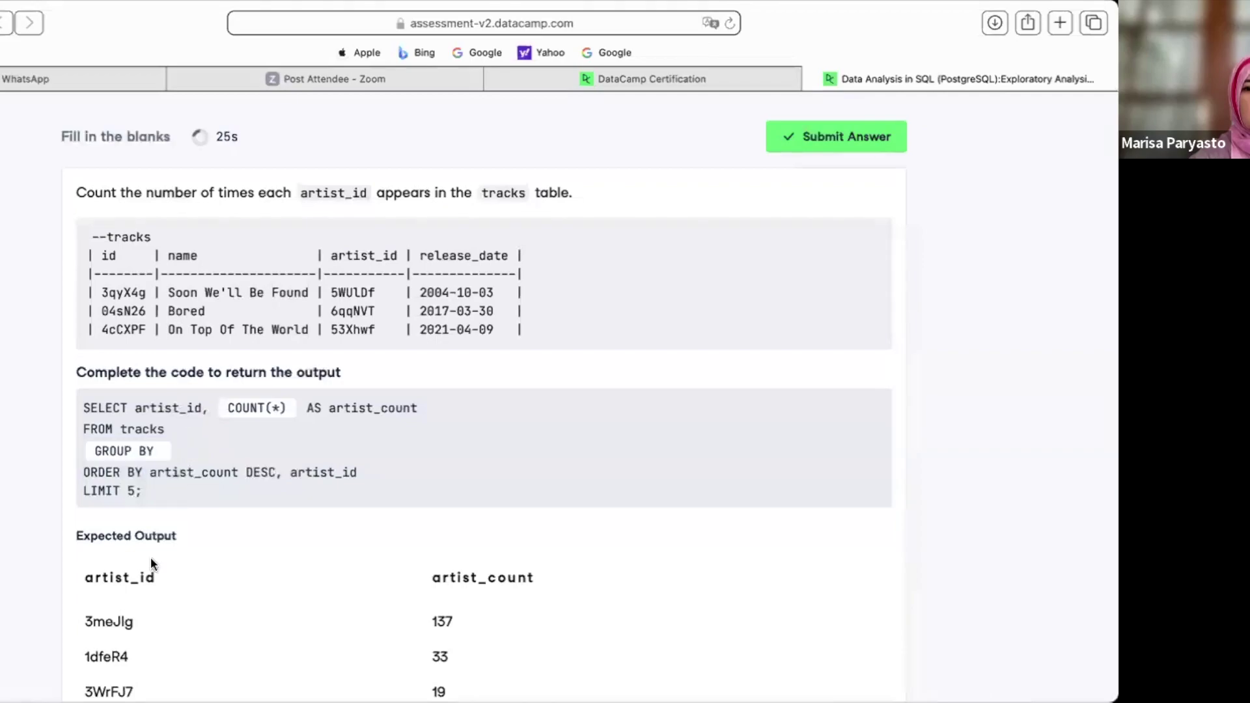
double_click(134, 577)
key(super+c)
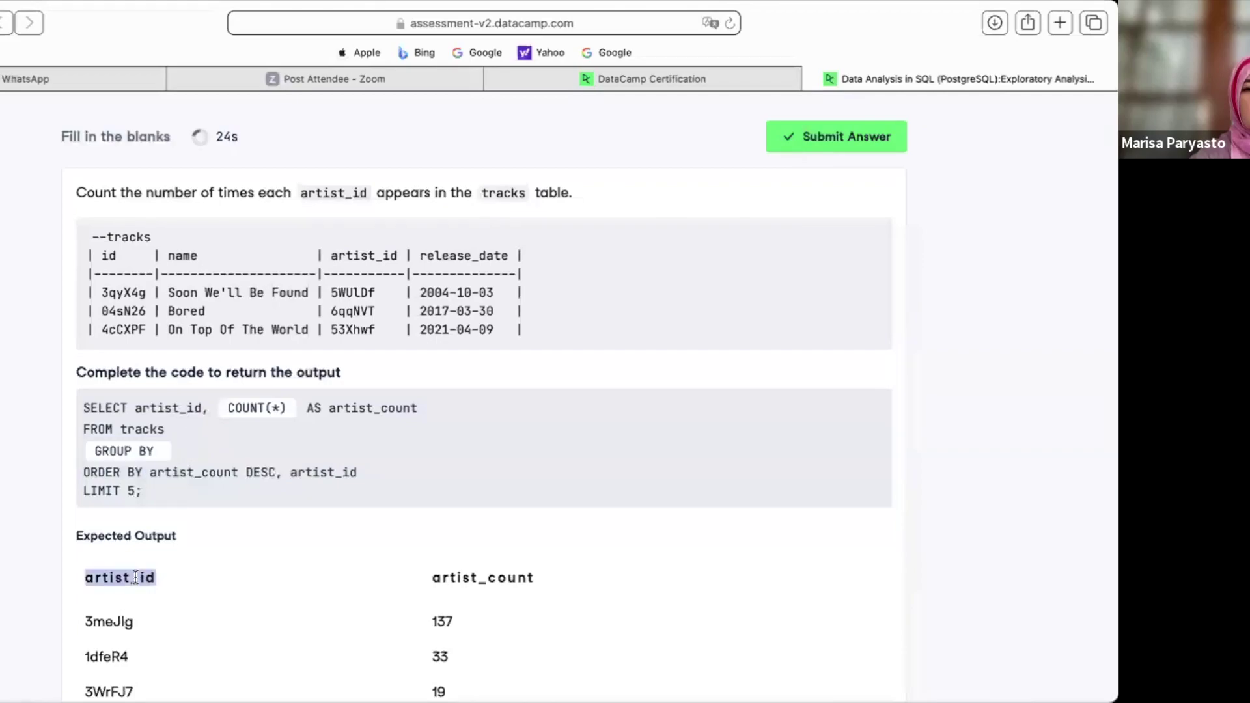
click(166, 456)
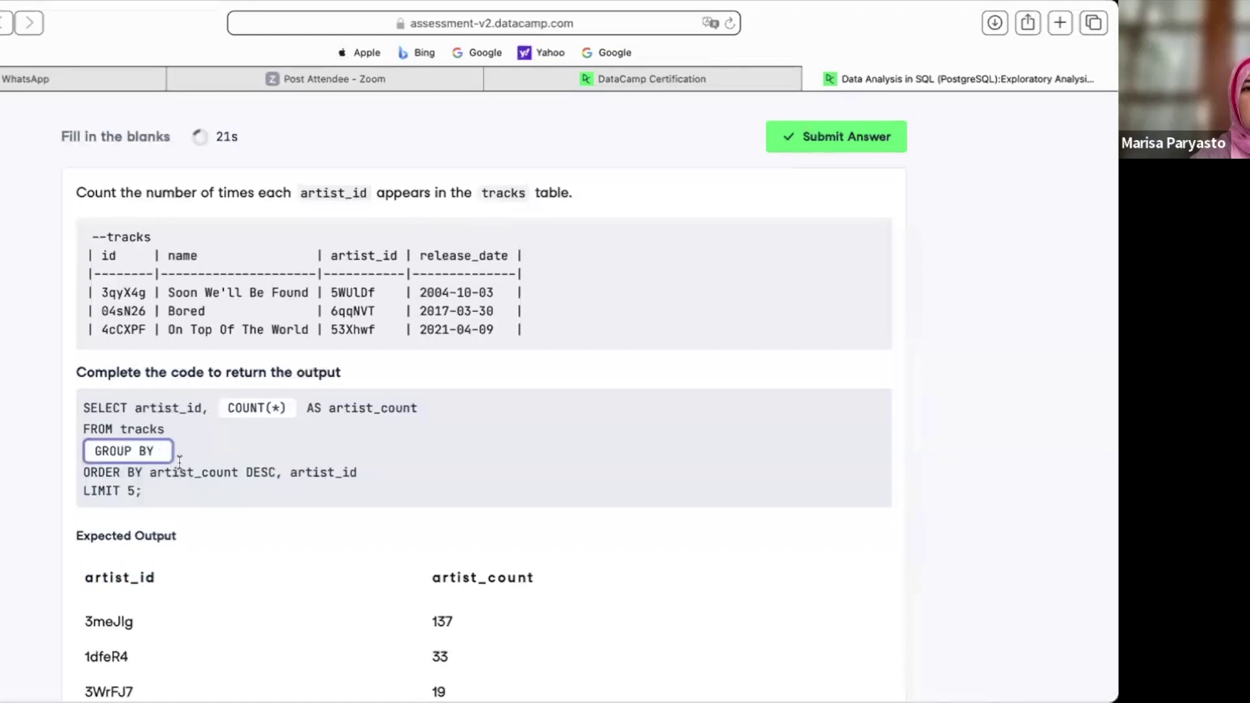
key(super+v)
click(385, 445)
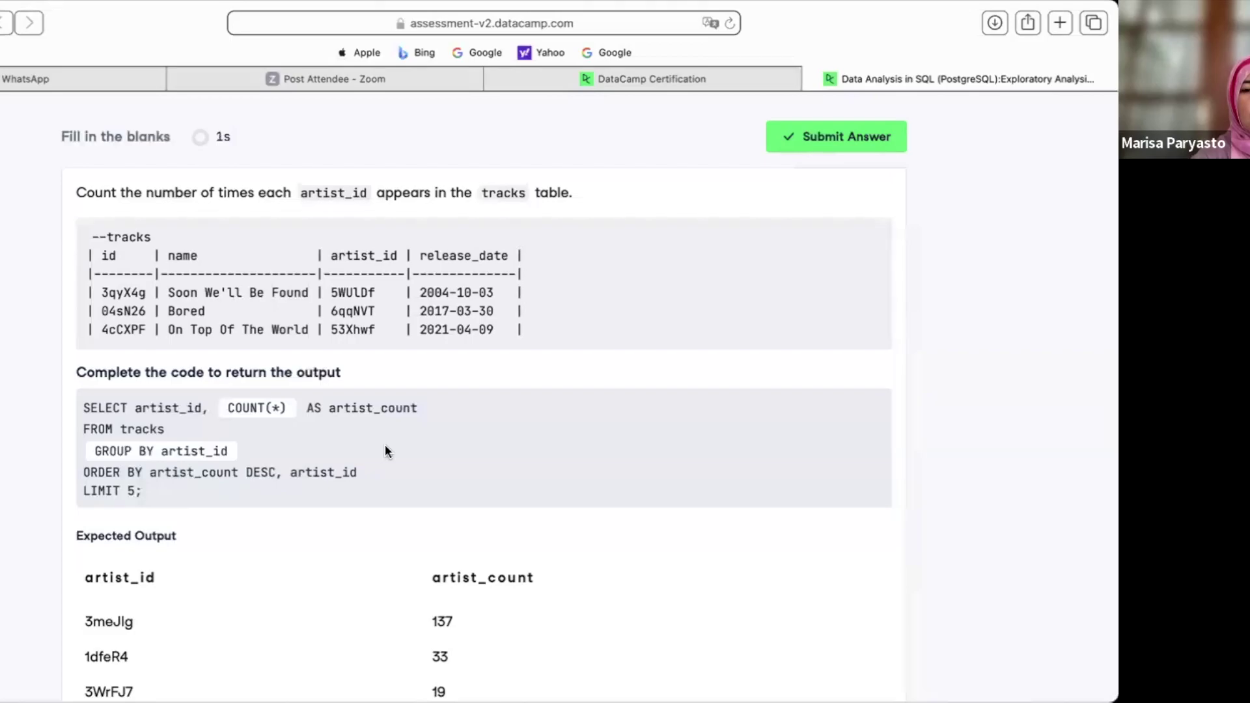
- Submit the artist count answer and open the next assessment question
click(862, 205)
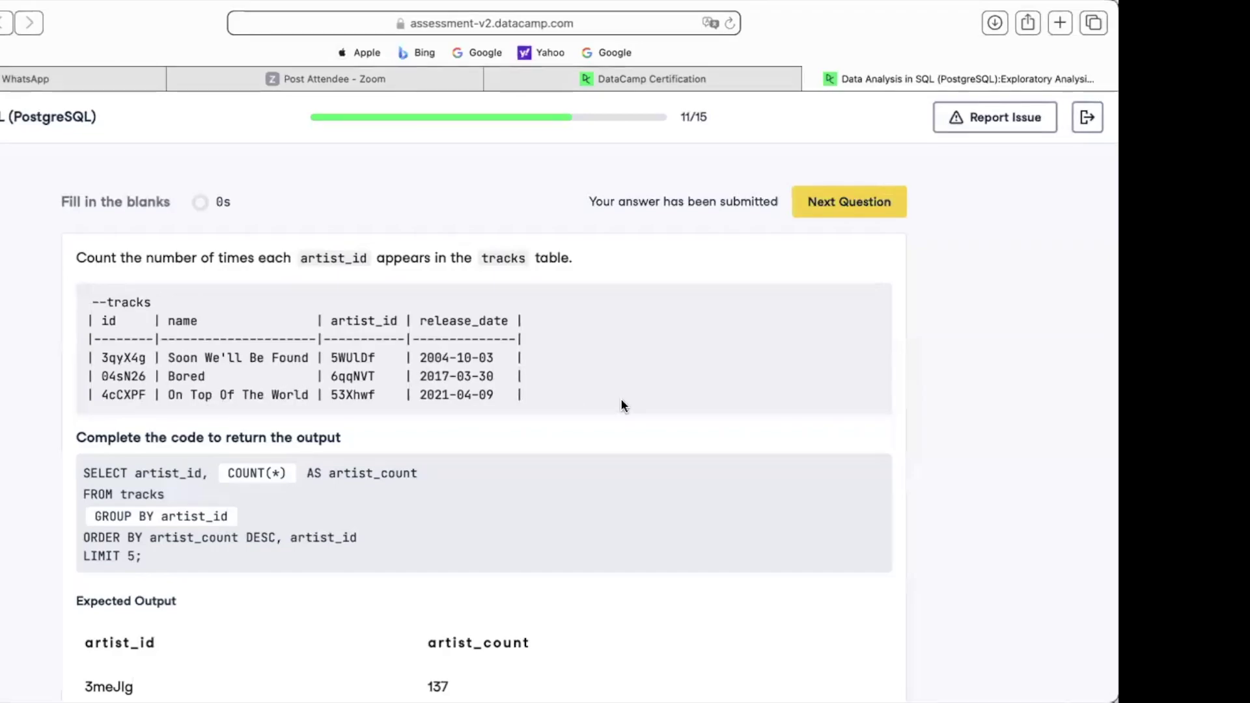
click(853, 206)
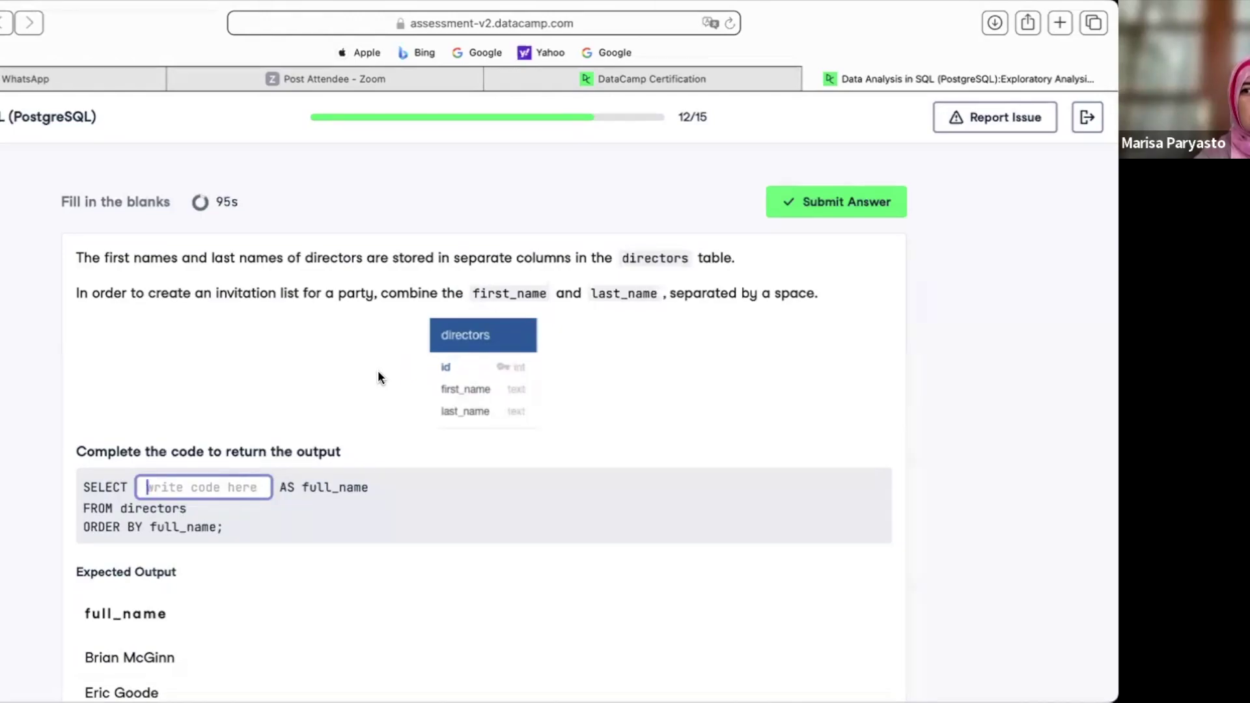
- Begin the blank before AS full_name in the directors query with CONCAT and an opening parenthesis
key(Caps_Lock)
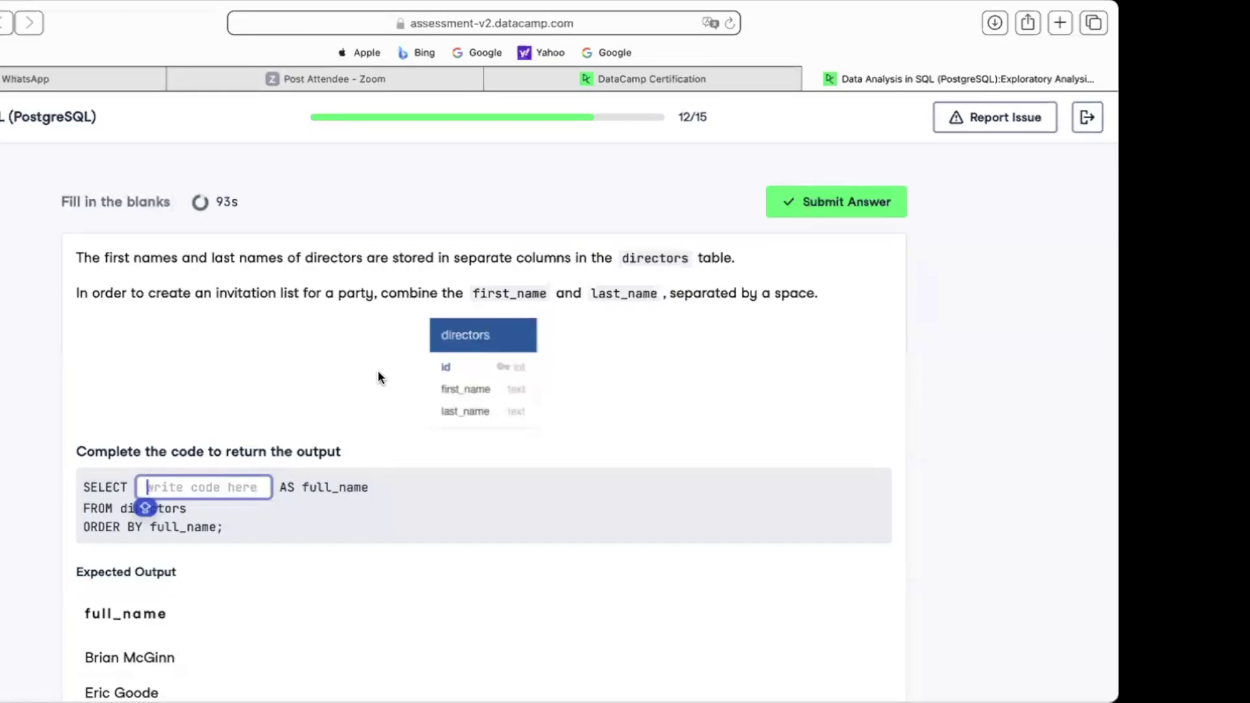
text(CONCAT)
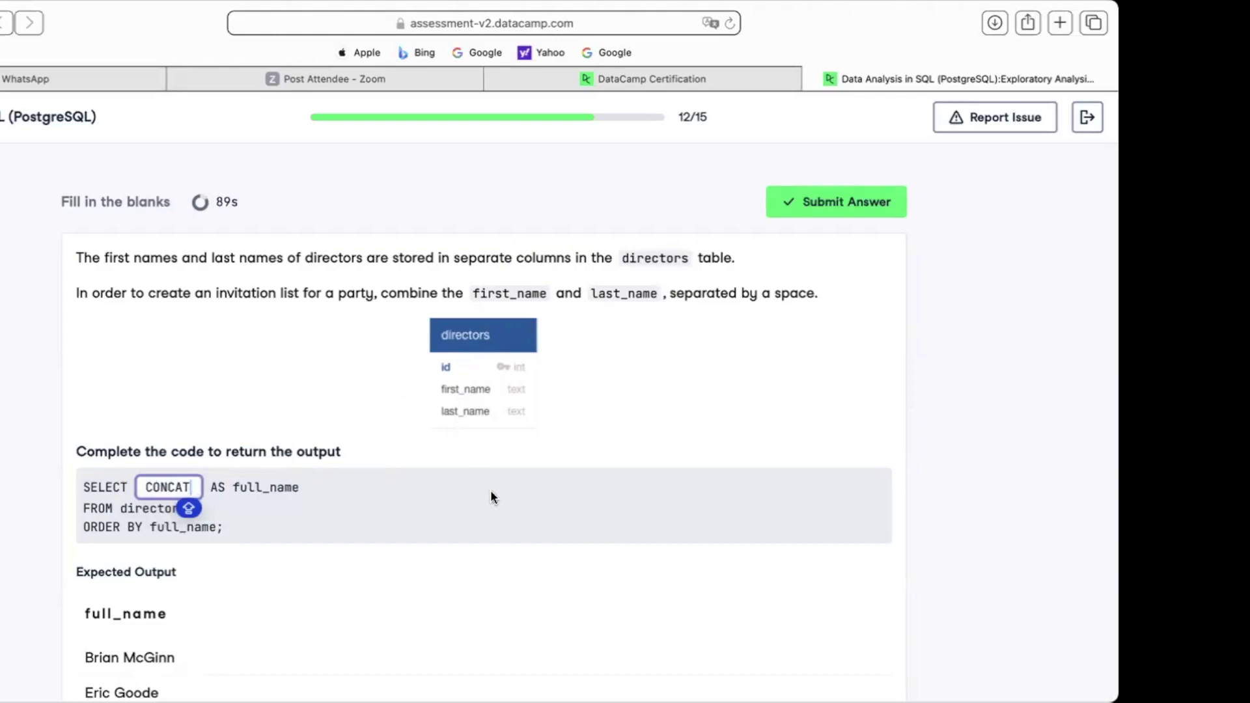
text(()
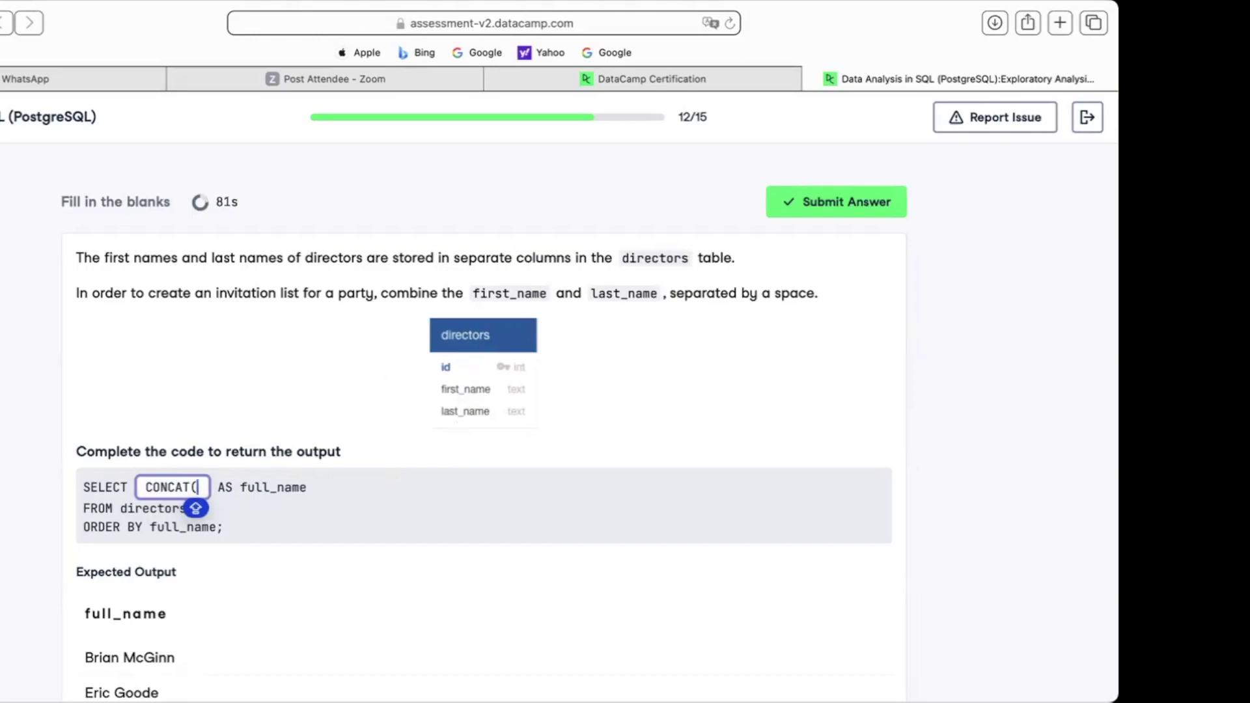
text(')
key(BackSpace)
text(FIRST)
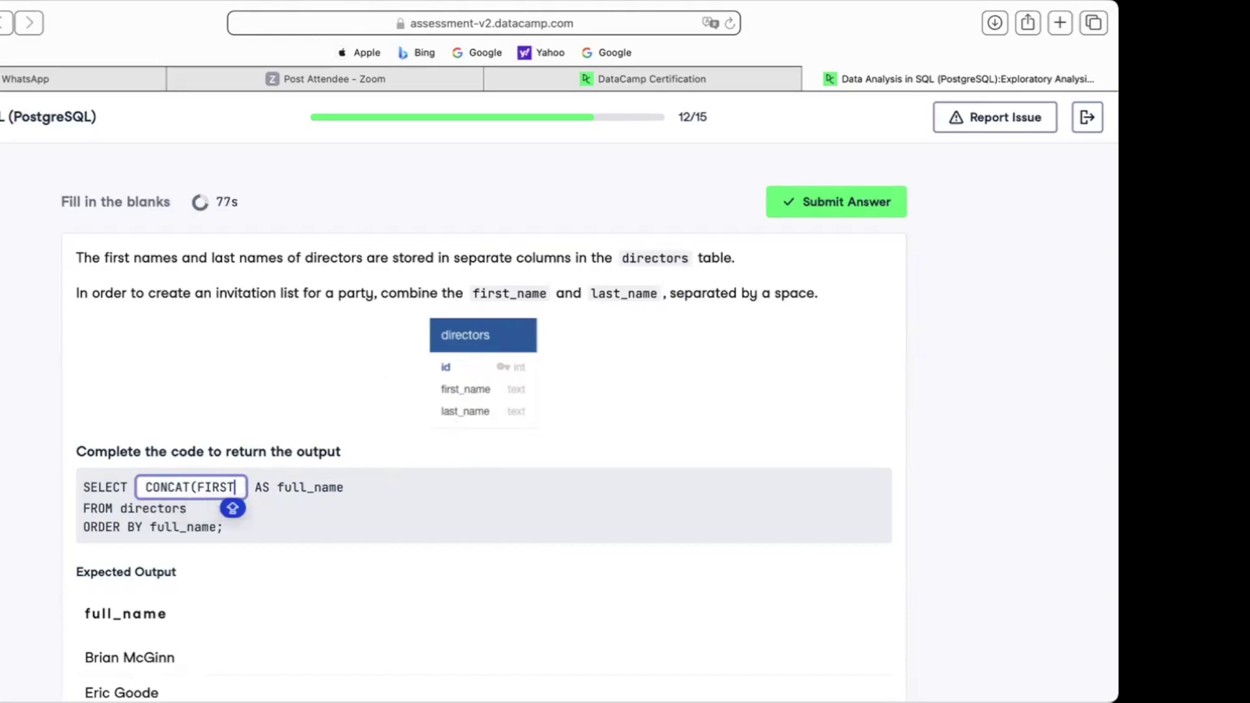
key(BackSpace)
key(BackSpace)
key(BackSpace)
key(BackSpace)
key(BackSpace)
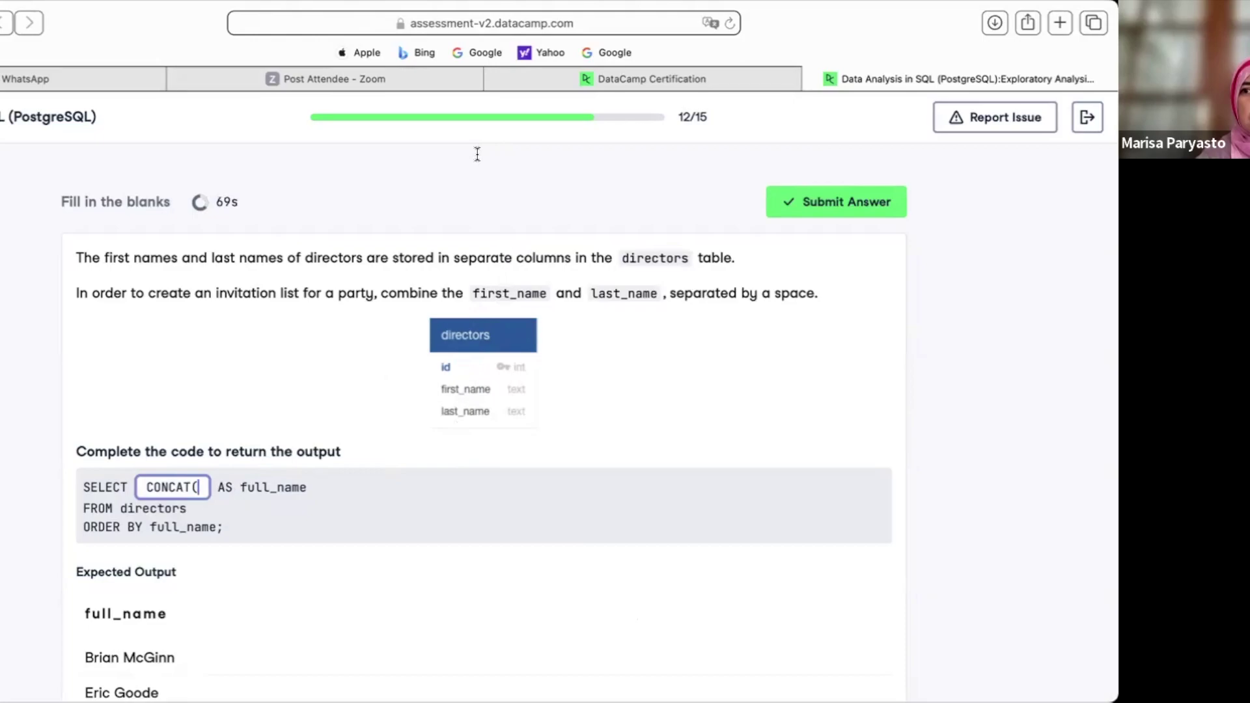
- Add first_name and a quoted space ' ' as the first two CONCAT arguments, followed by a comma
click(3, 390)
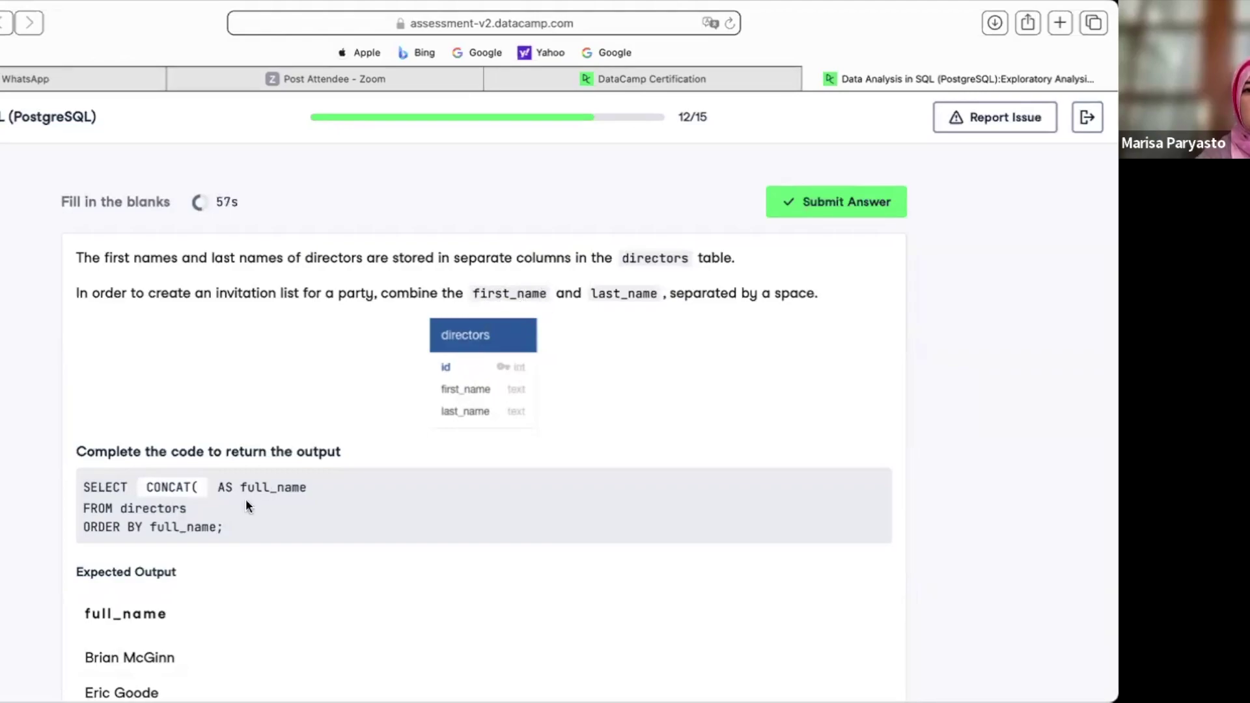
click(204, 489)
text(first)
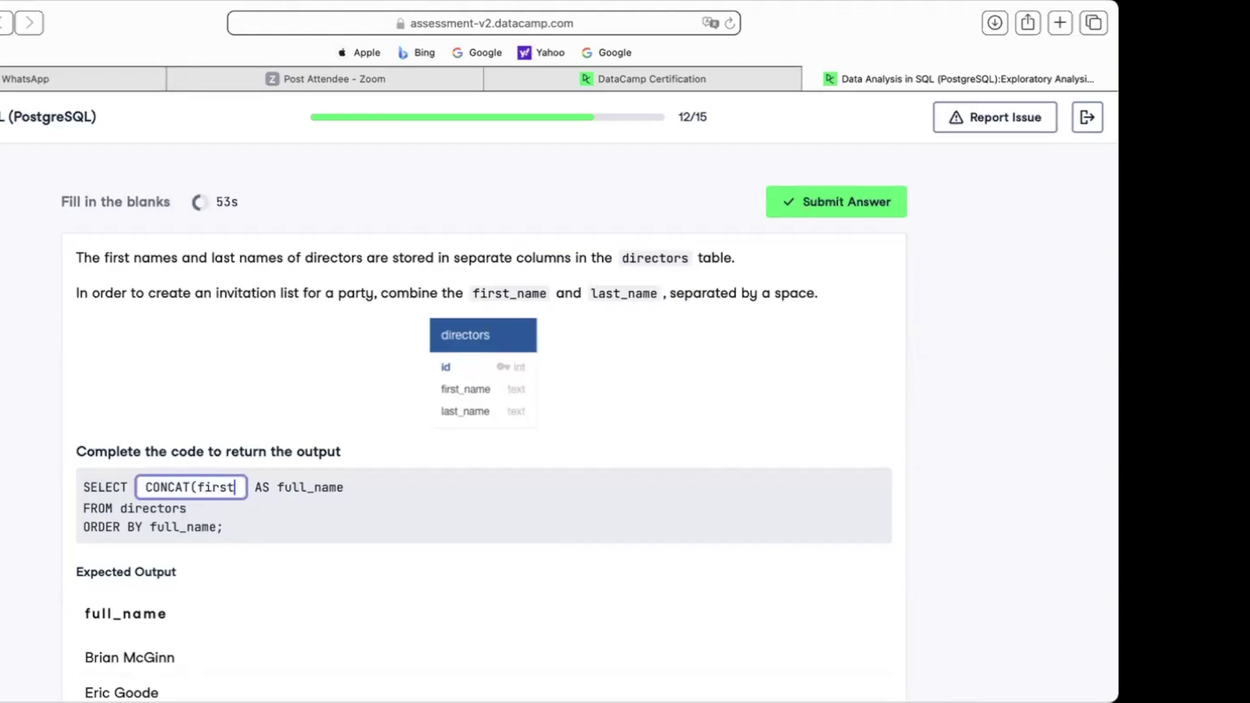
text(_name)
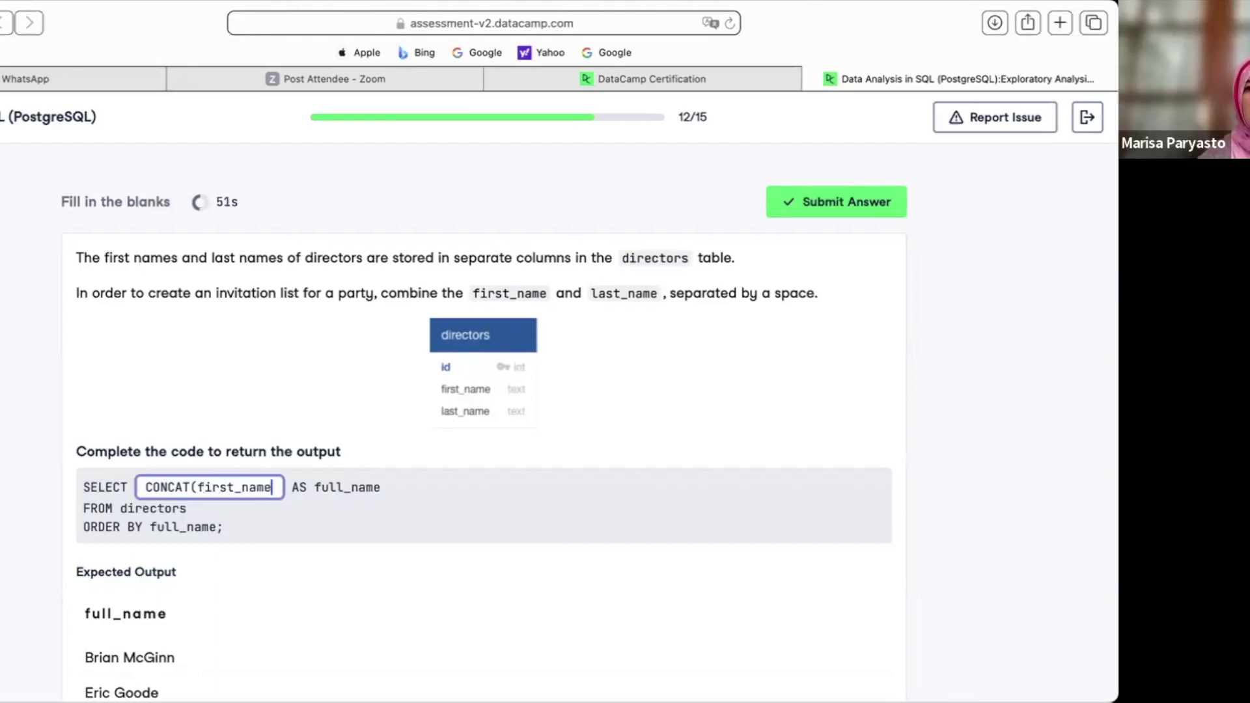
text(, ')
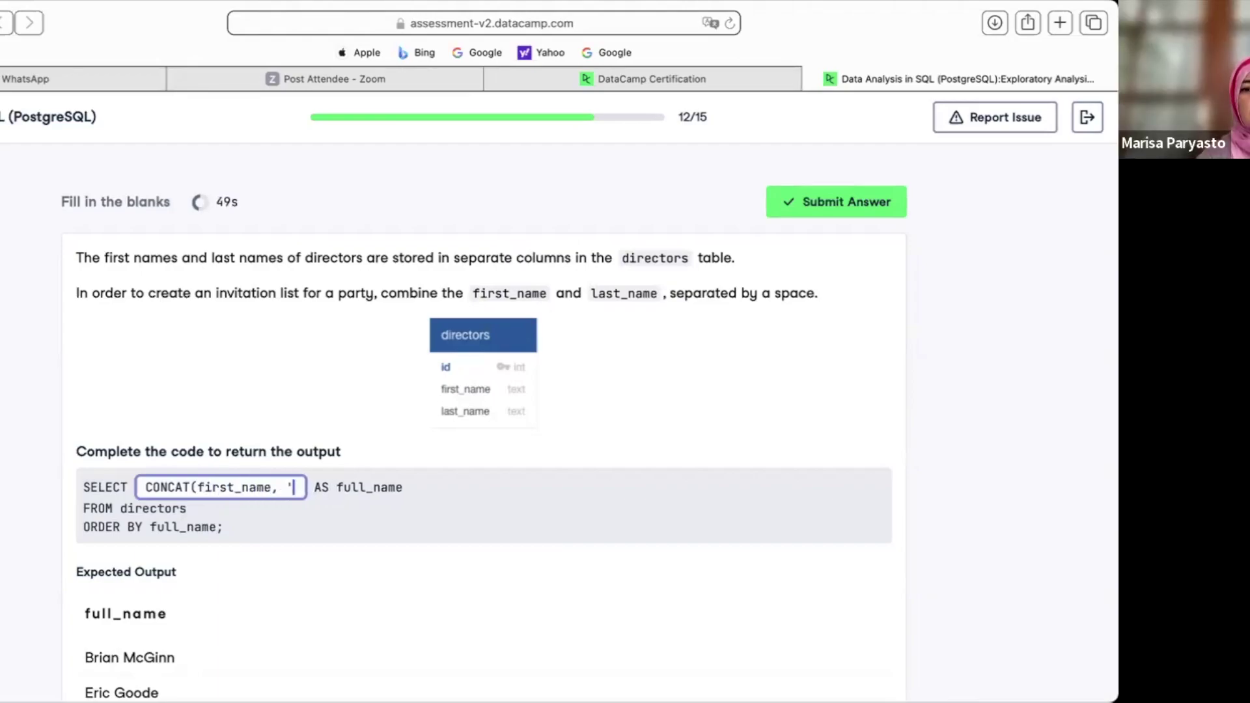
text( ', )
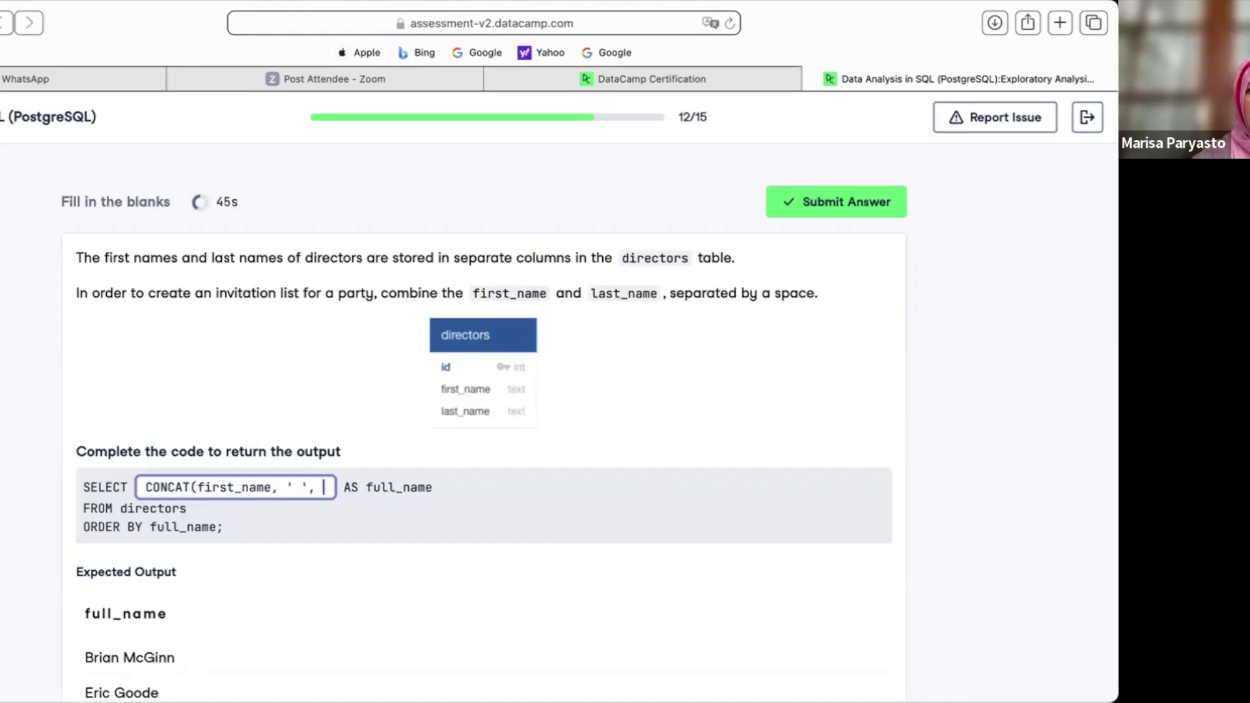
- Finish the CONCAT expression with last_name and a closing parenthesis, removing the space before the quoted separator
text(last)name)
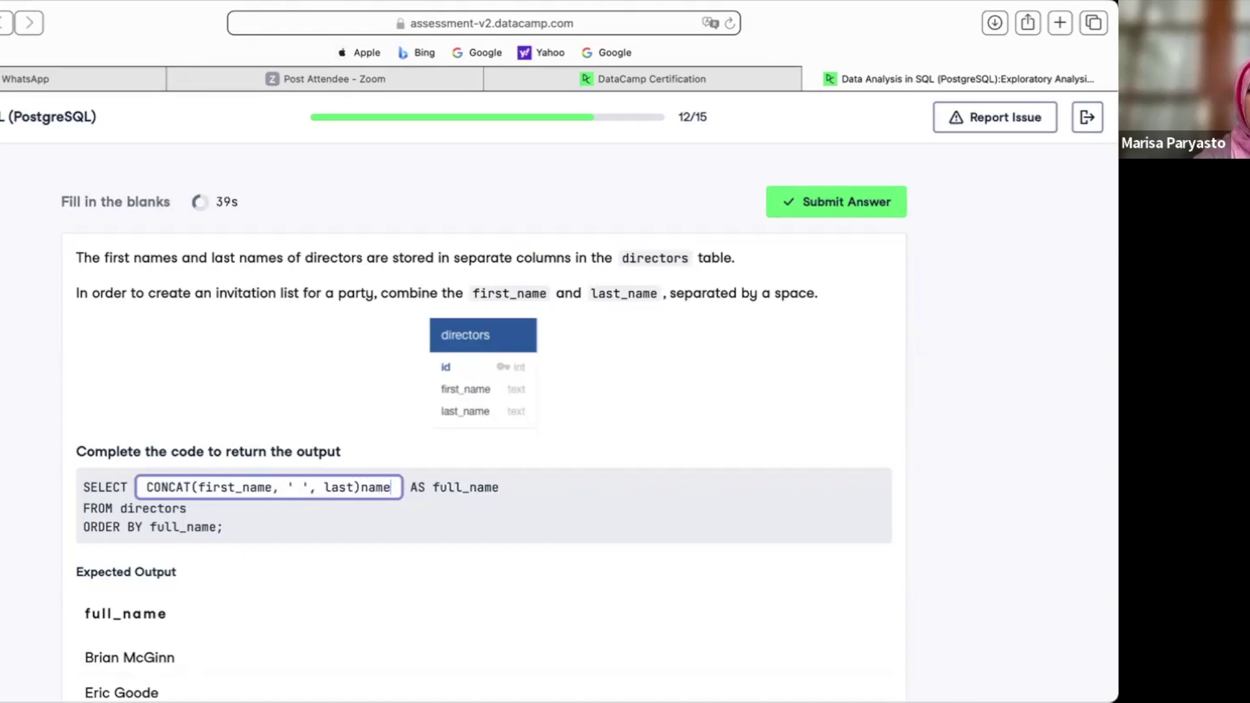
text())
click(361, 487)
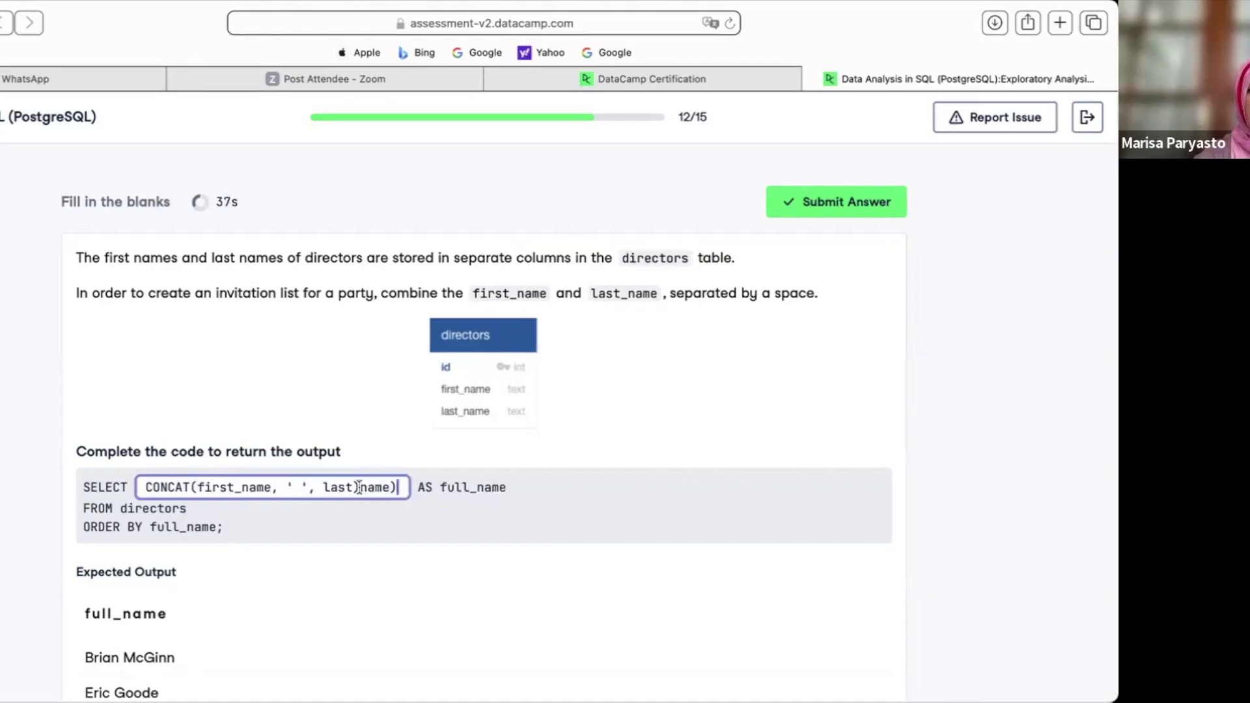
key(BackSpace)
text(_)
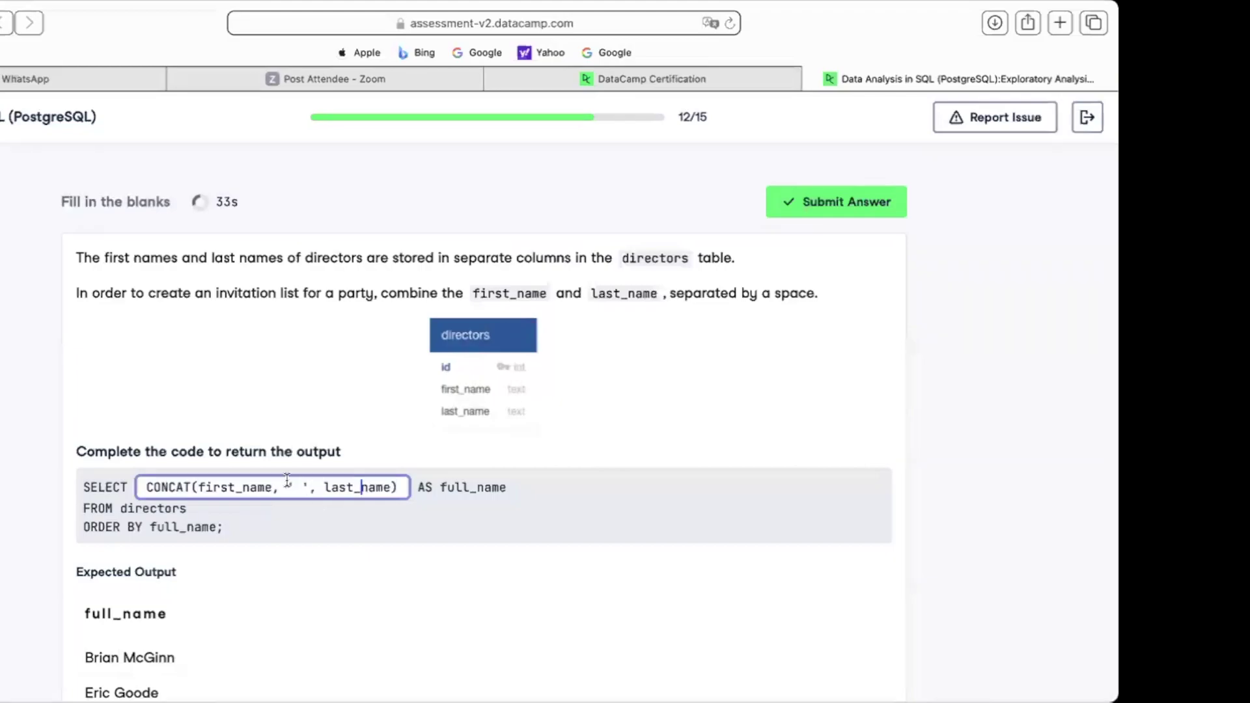
key(BackSpace)
click(522, 642)
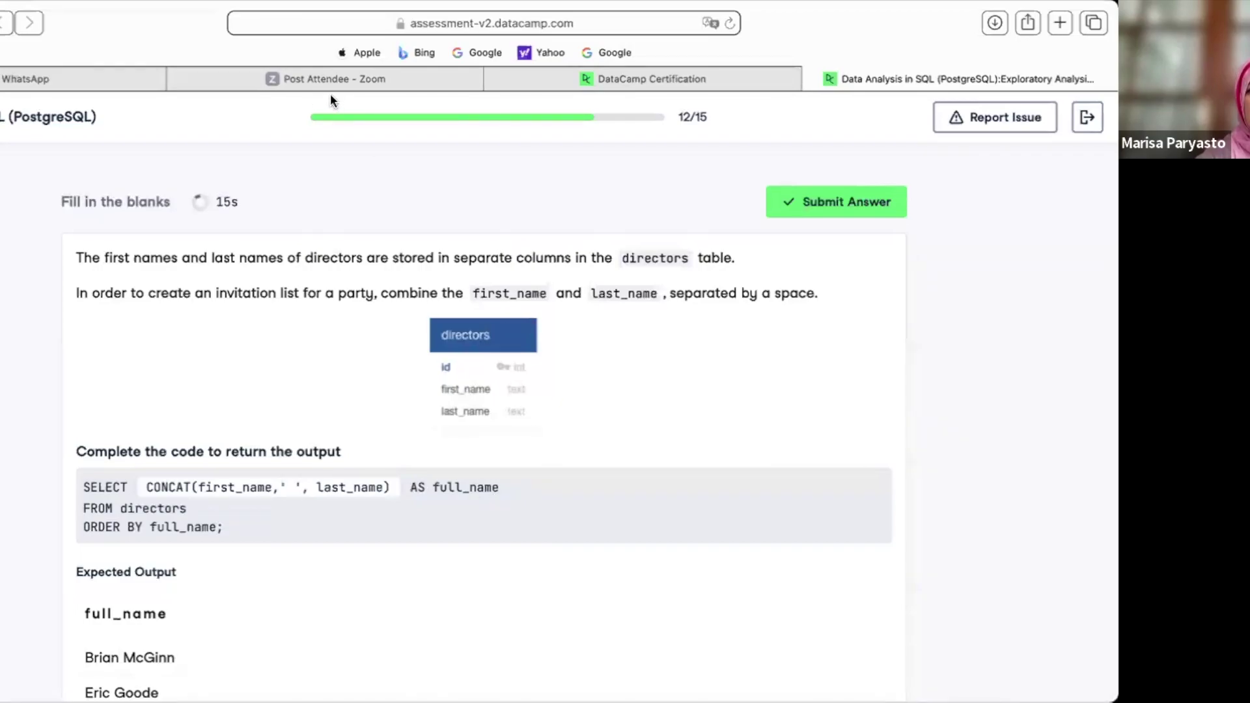
- Submit the full name answer and open the next assessment question
click(779, 202)
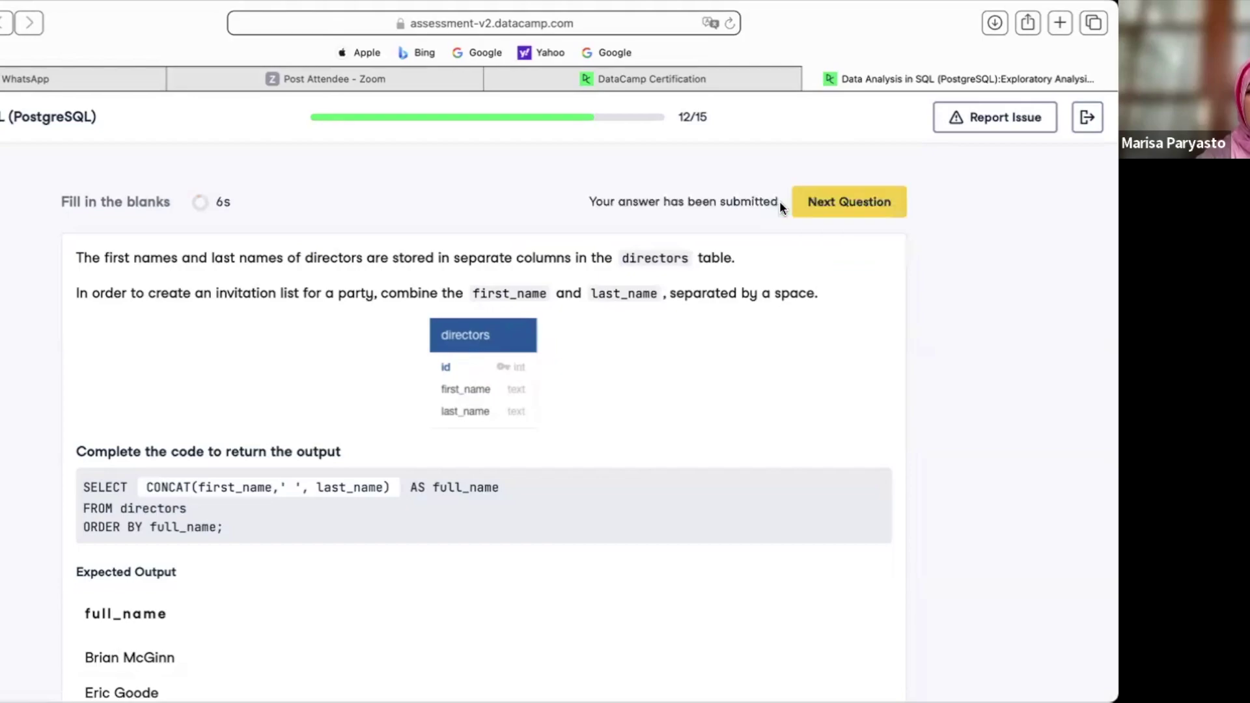
click(833, 203)
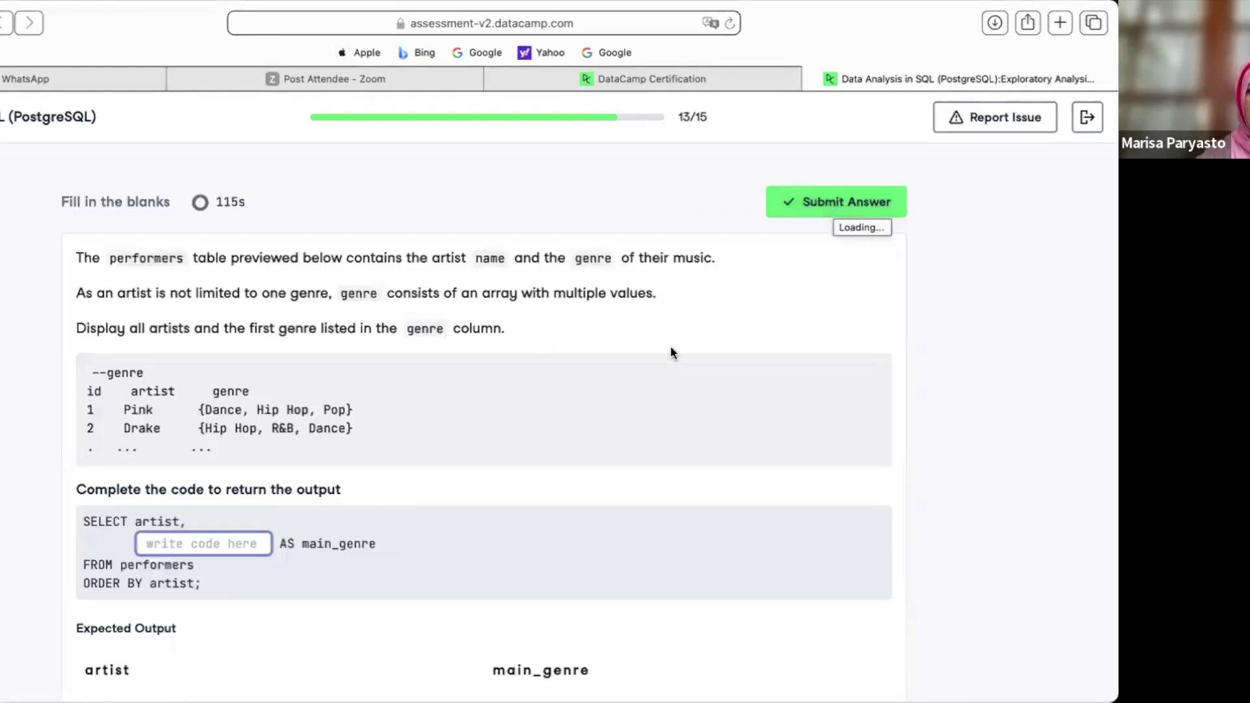
- Examine the performers question, its genre array preview, the incomplete query and the expected artist and main_genre output
scroll(558, 366, down, 5)
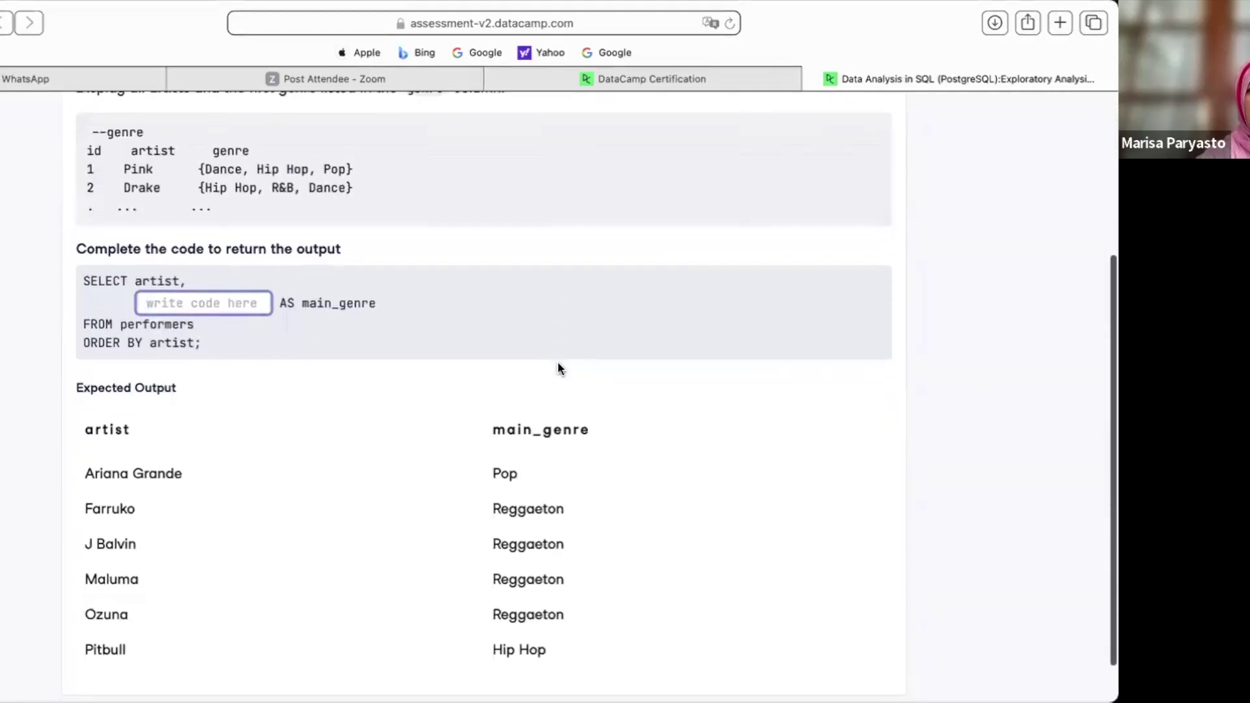
scroll(557, 361, up, 4)
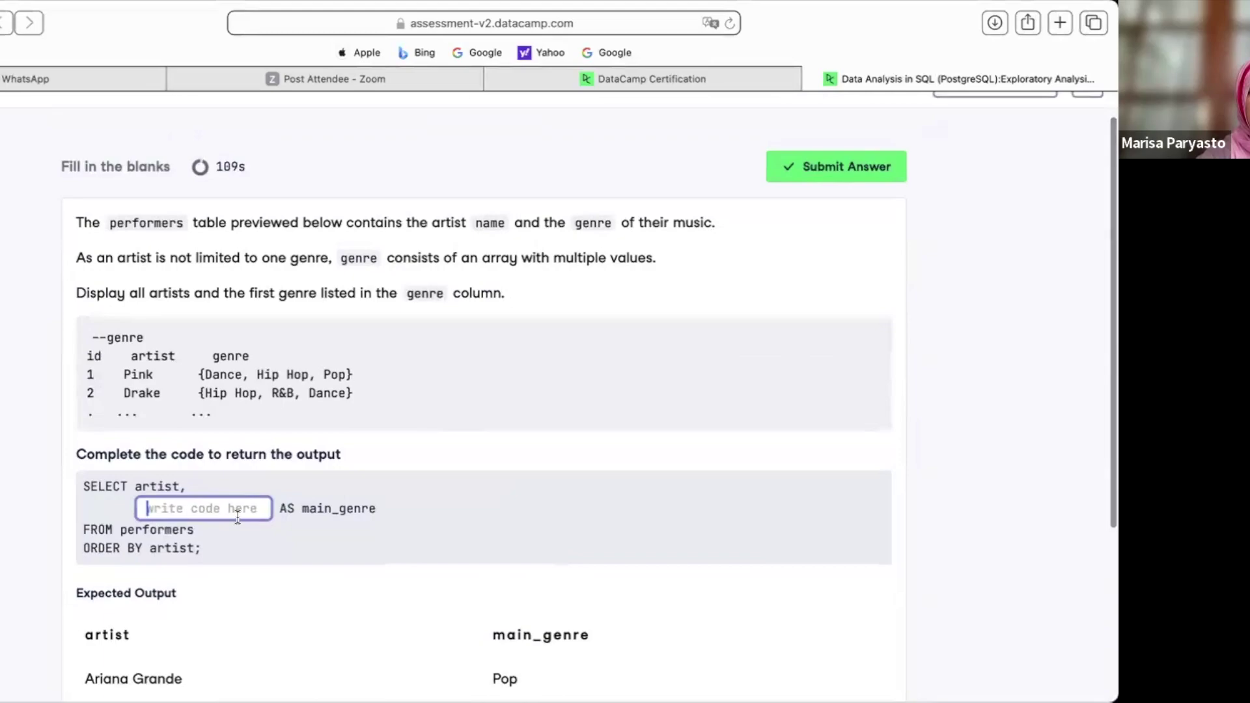
scroll(238, 517, down, 2)
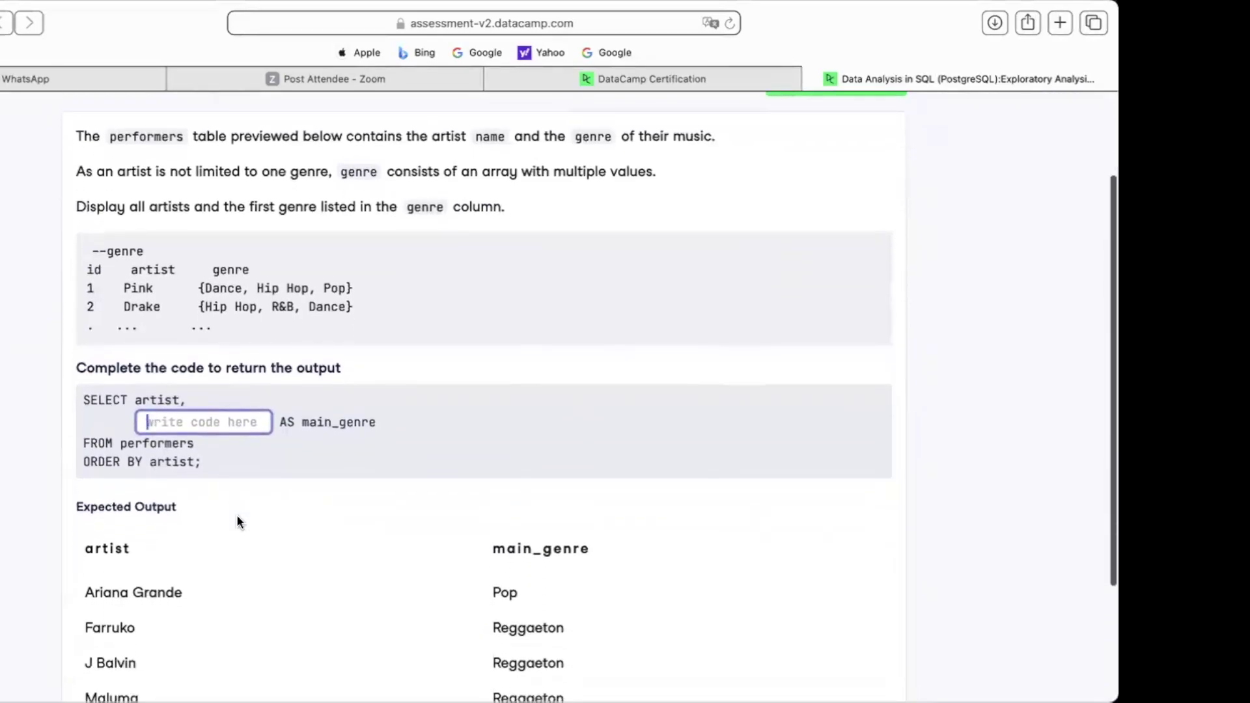
scroll(236, 515, up, 3)
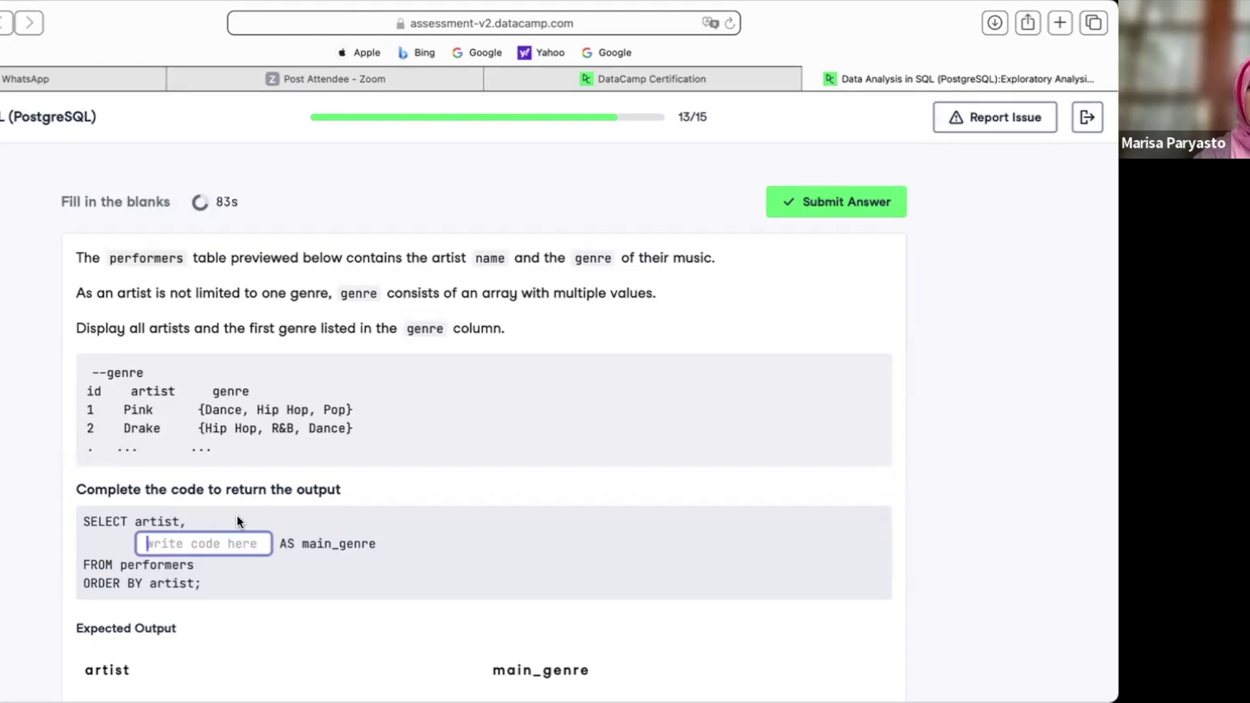
scroll(236, 515, down, 5)
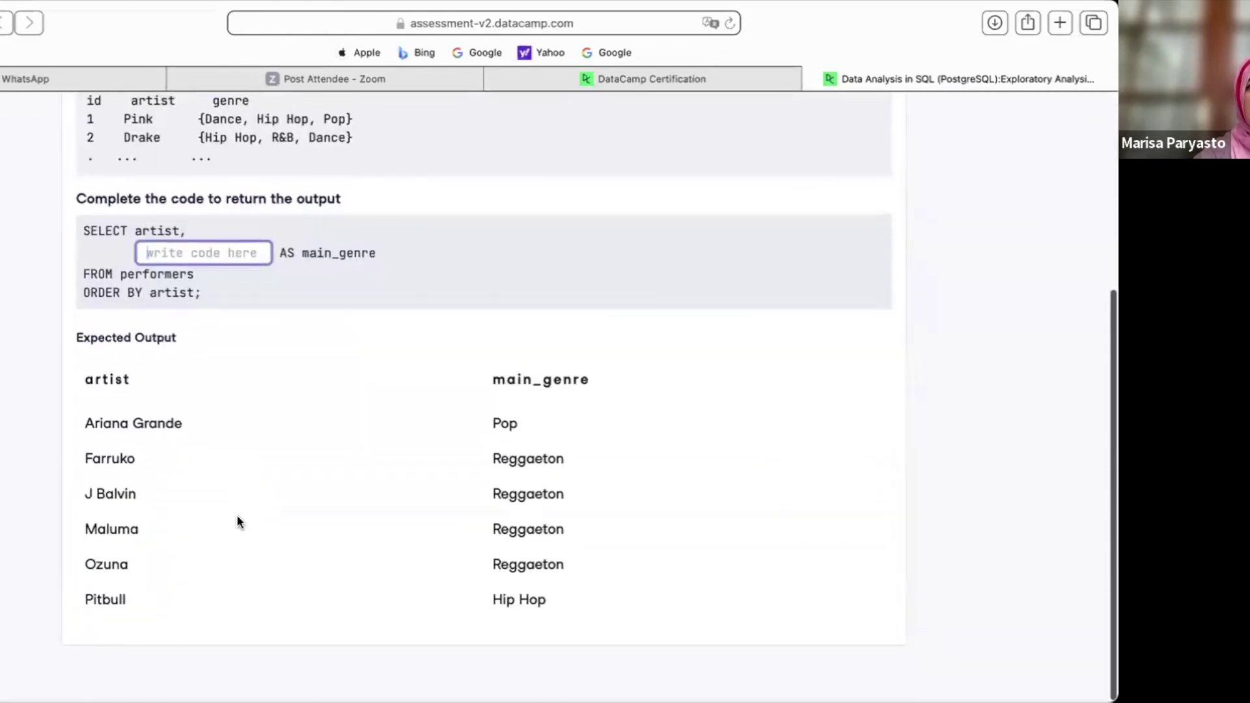
scroll(239, 521, up, 2)
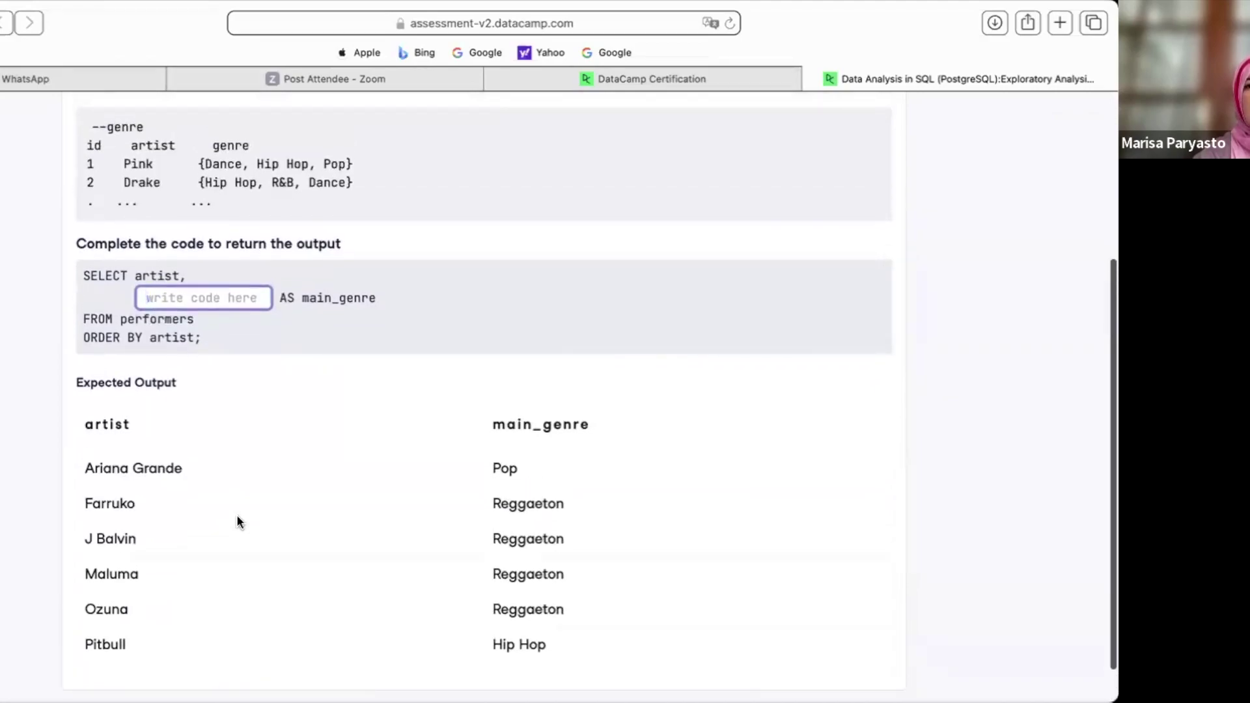
scroll(237, 514, up, 6)
click(237, 516)
scroll(238, 516, up, 1)
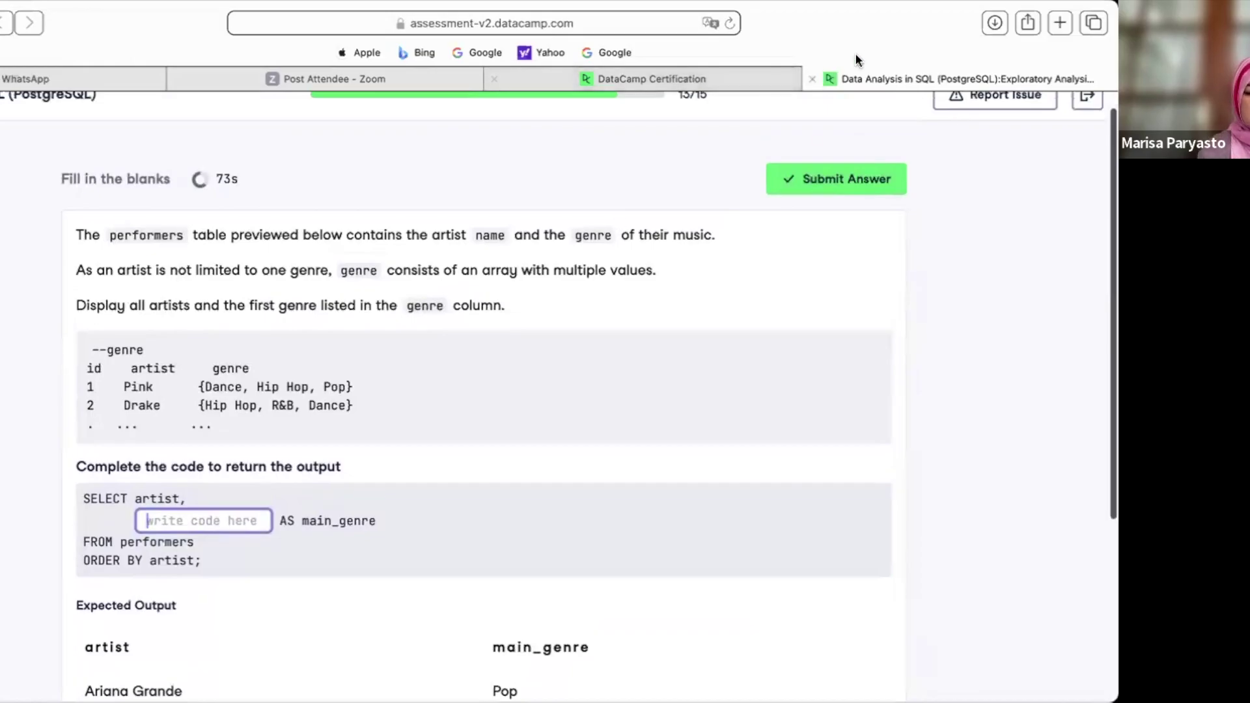
- Search Google in a new tab for "select first item in str in sql"
click(1061, 24)
text(sewa)
key(BackSpace)
key(BackSpace)
key(BackSpace)
text(elect)
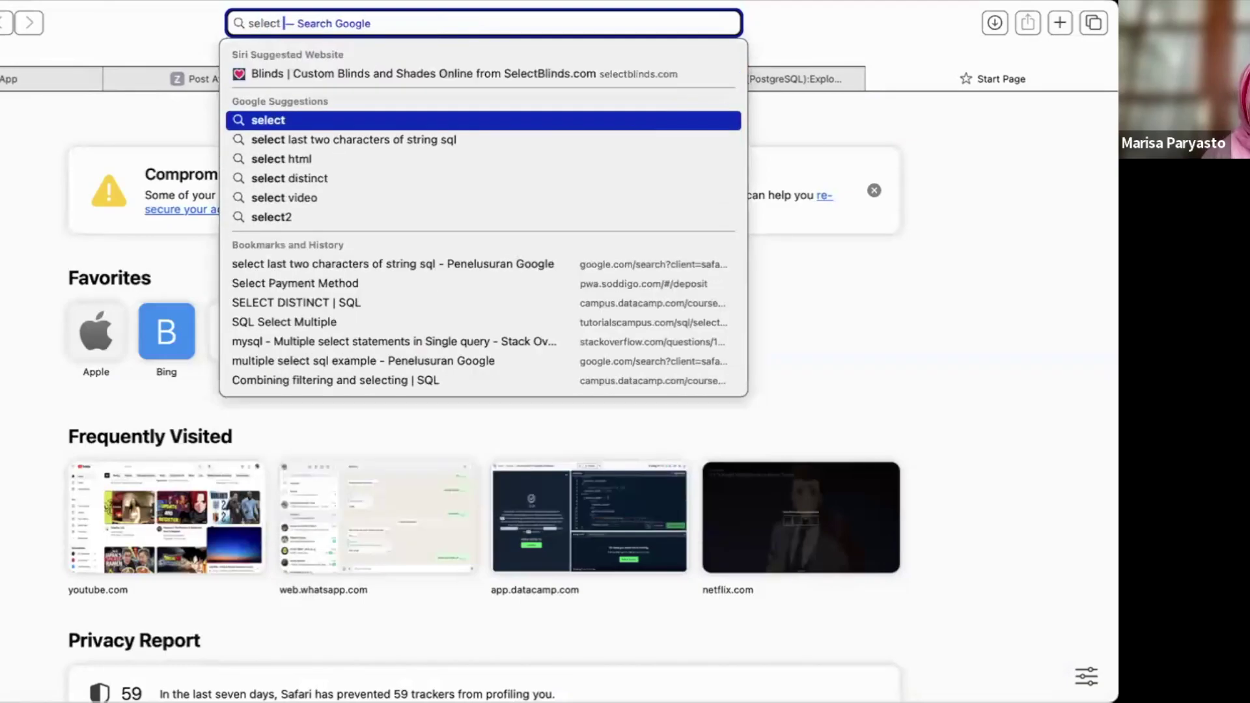
text( first)
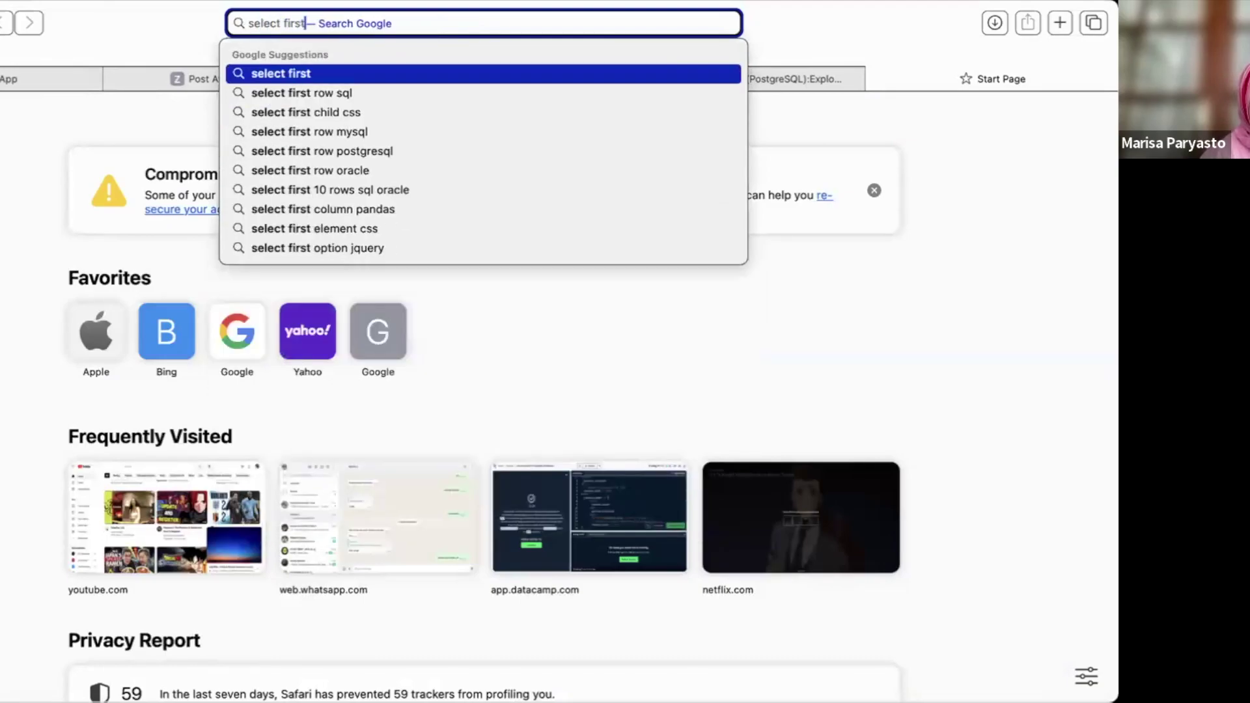
text( item in s)
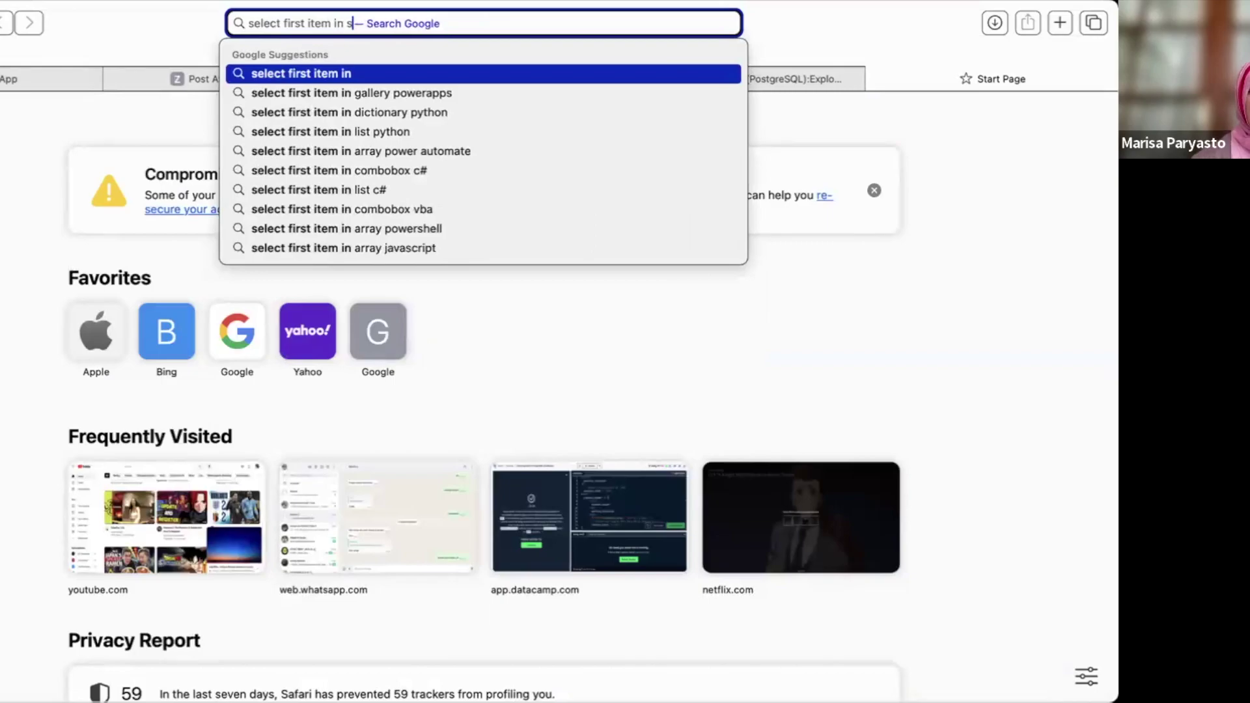
text(tr in sql)
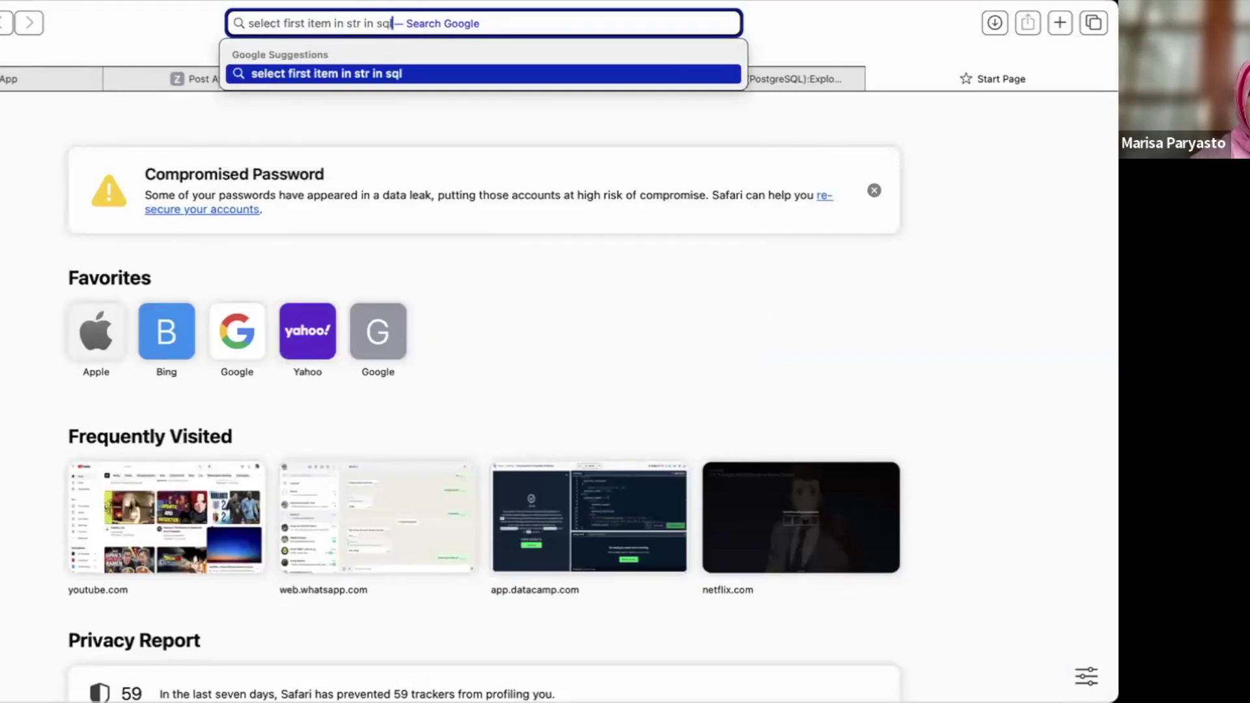
key(Return)
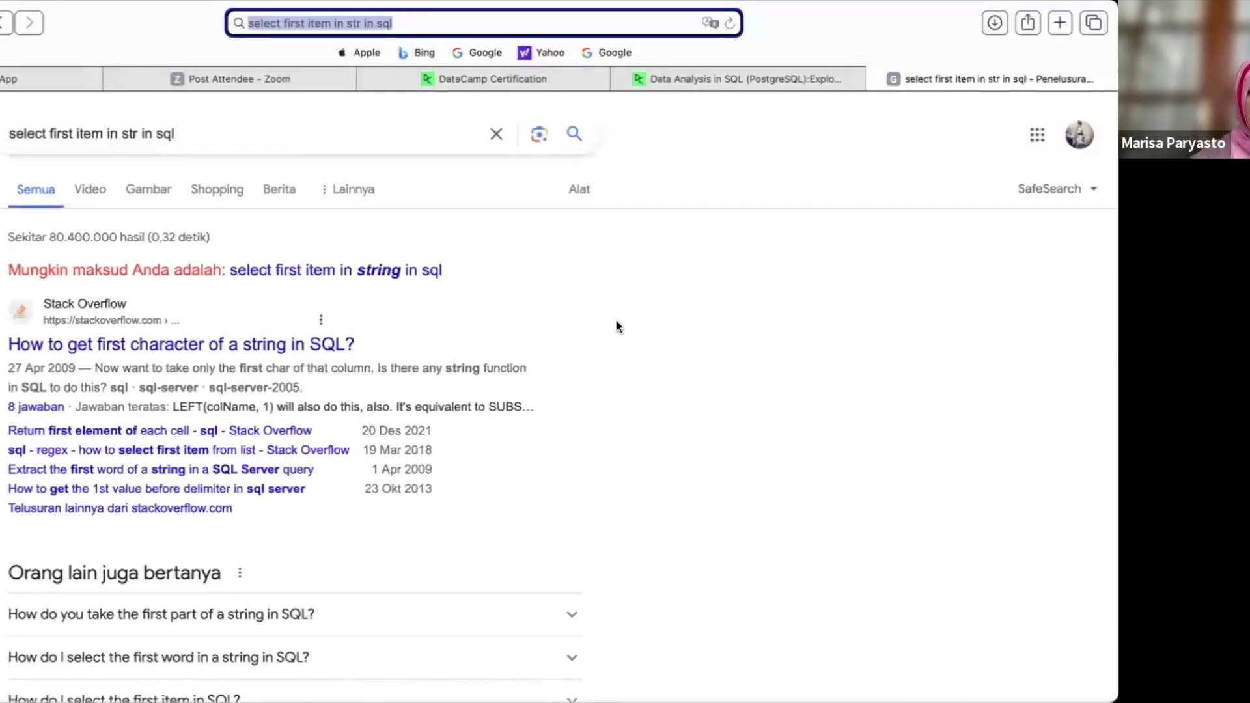
- Expand the related answers on selecting the first word in a string and the first item in SQL
scroll(355, 341, down, 5)
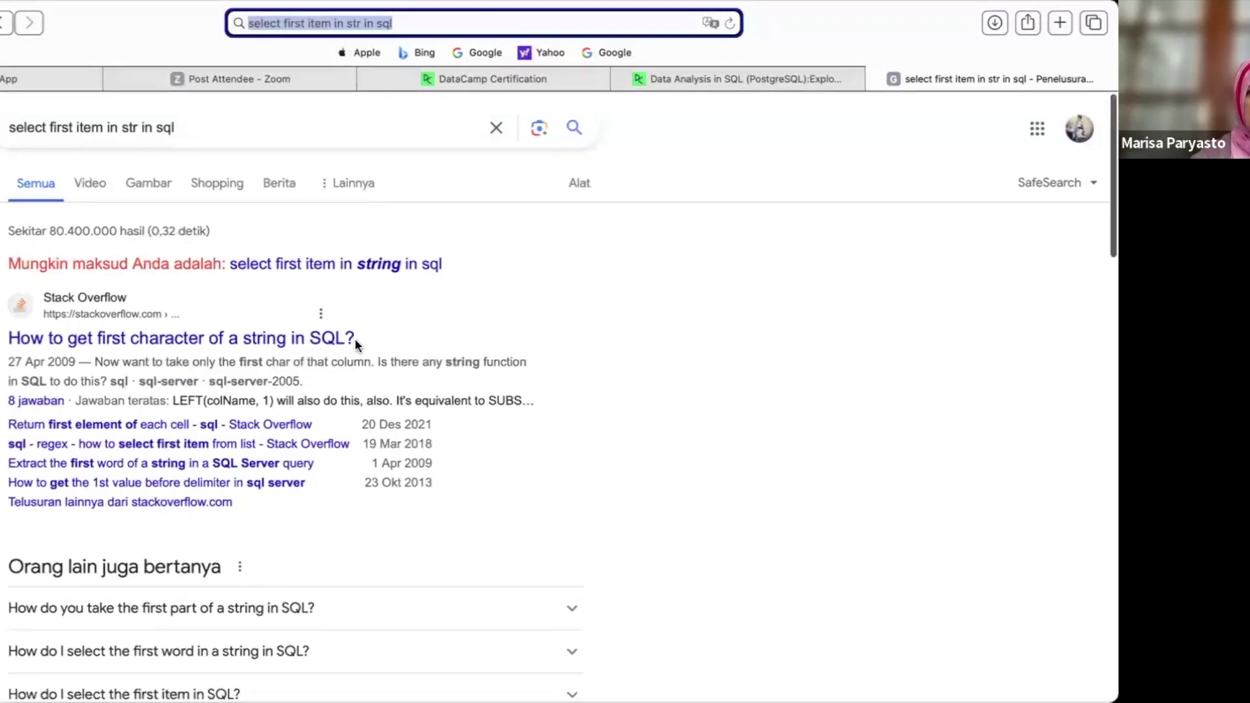
click(328, 303)
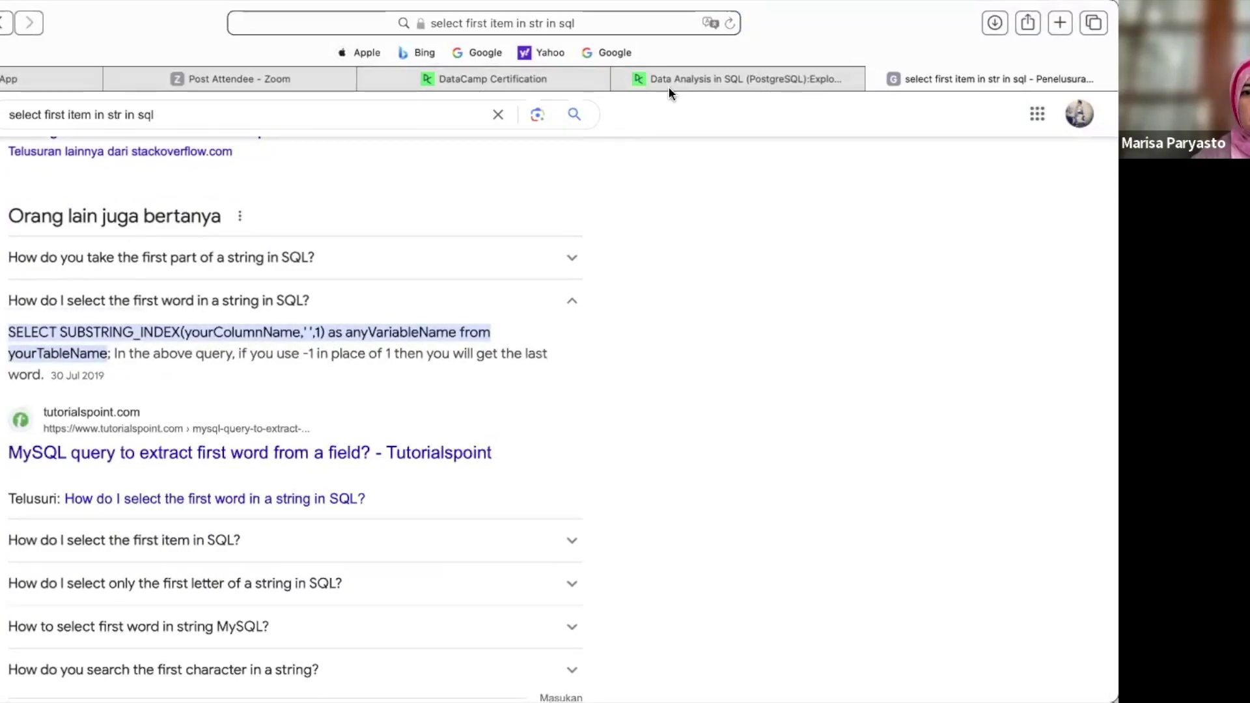
mouse_move(684, 82)
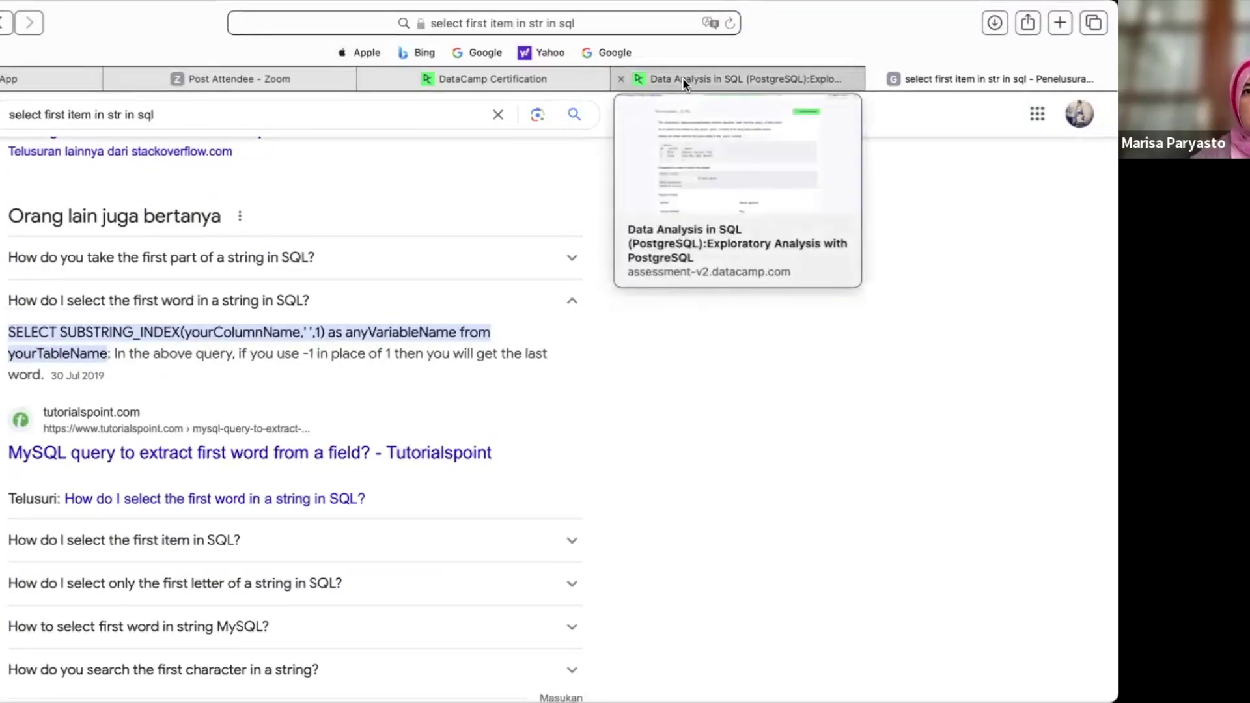
click(407, 556)
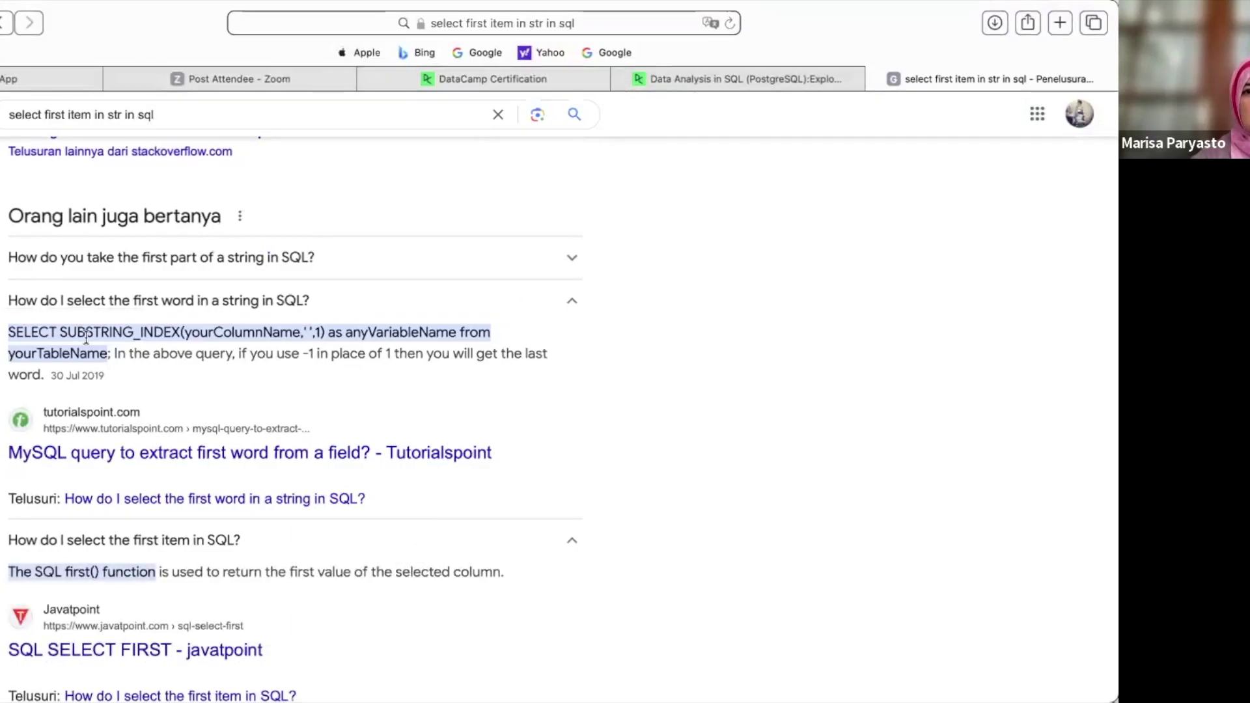
- Copy the function name SUBSTRING_INDEX from the first-word answer and return to the assessment question
drag(60, 337, 181, 337)
key(super+c)
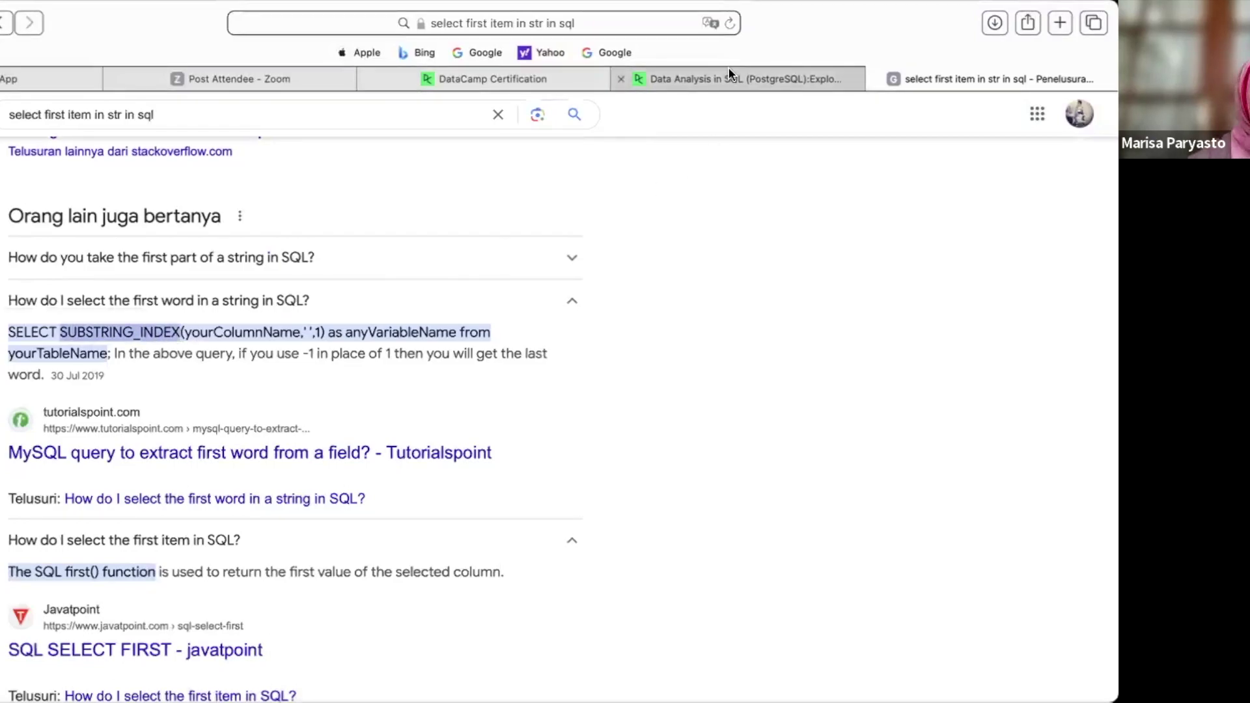
mouse_move(729, 73)
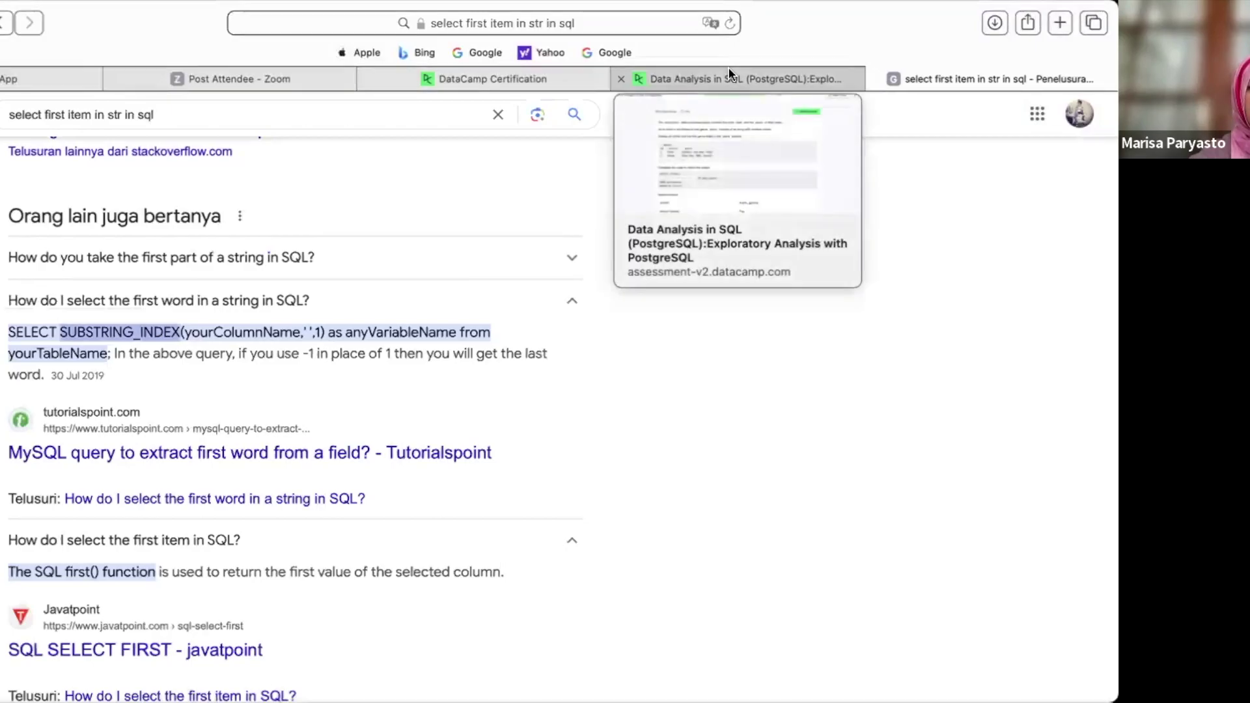
click(728, 69)
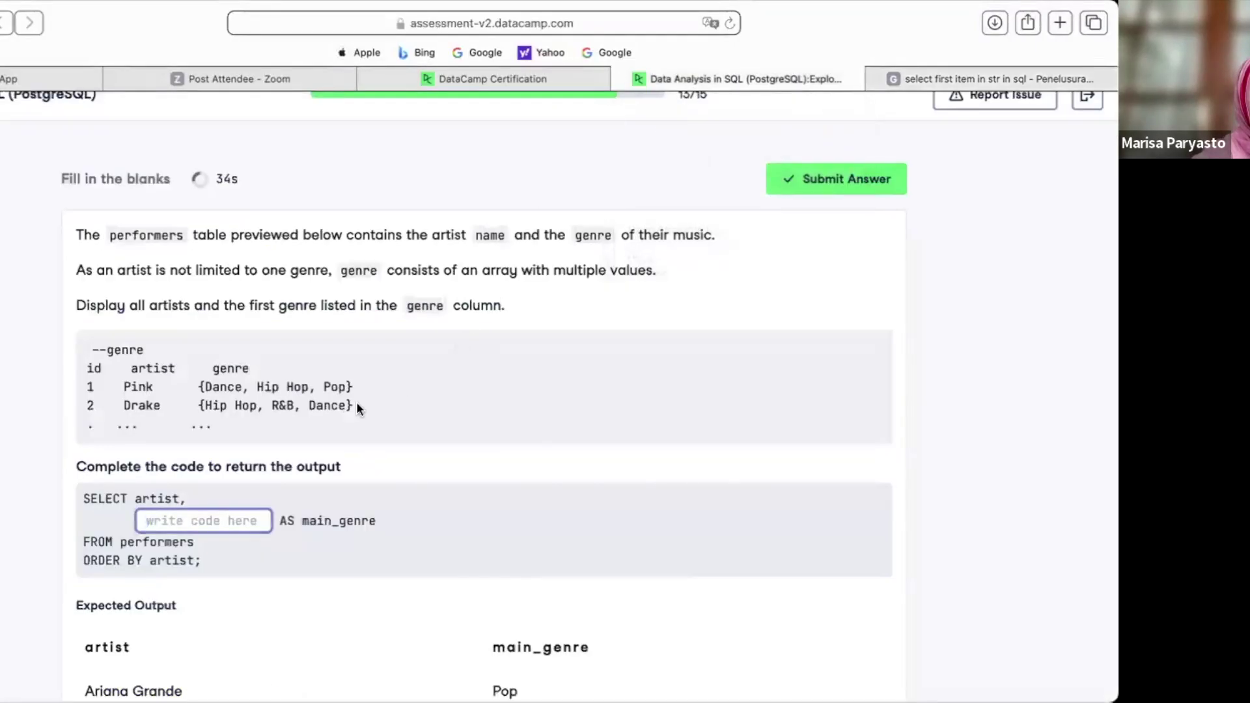
- Fill the main_genre blank with SUBSTRING_INDEX(genre,'',1) and compare it with the first-word example in the search results
key(super+v)
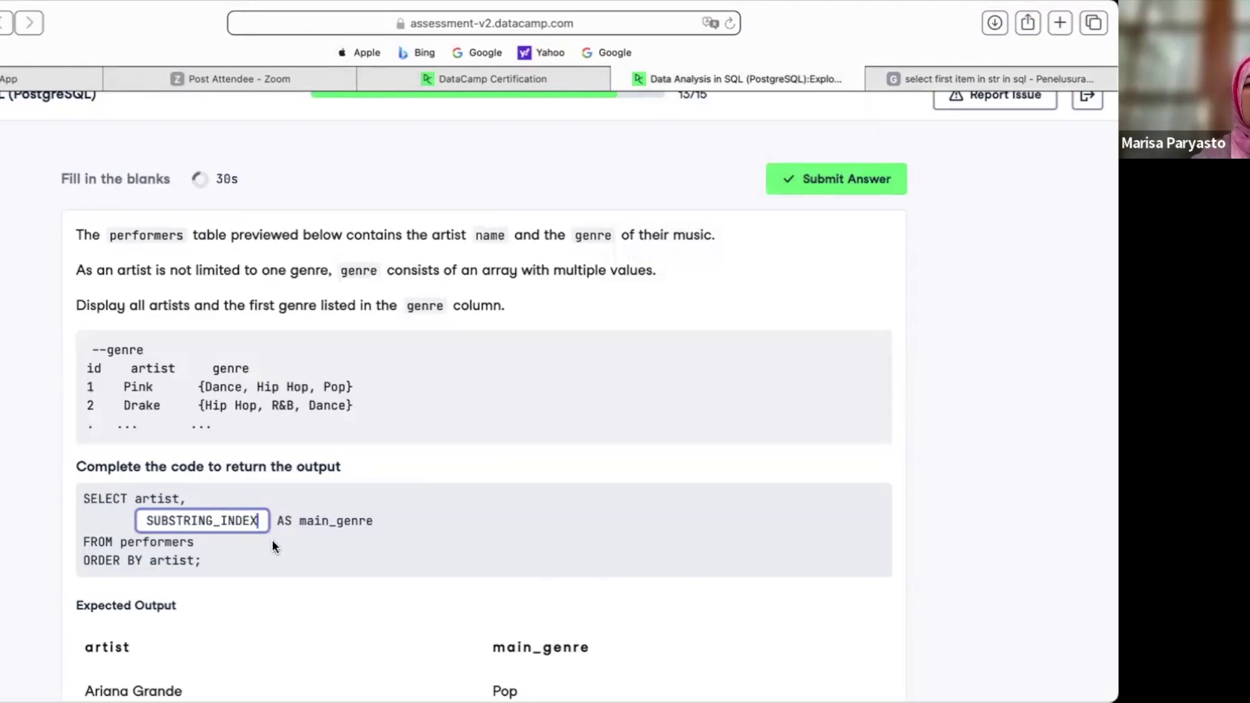
text((genre)
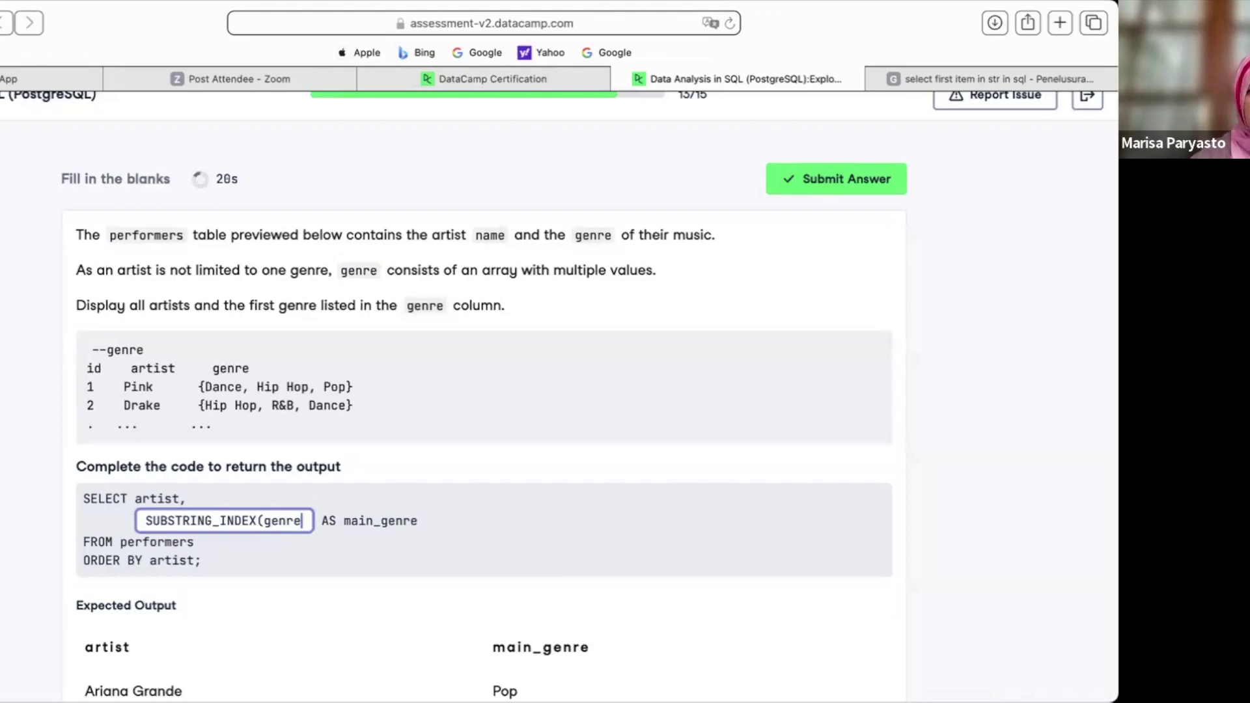
text(,)
key(BackSpace)
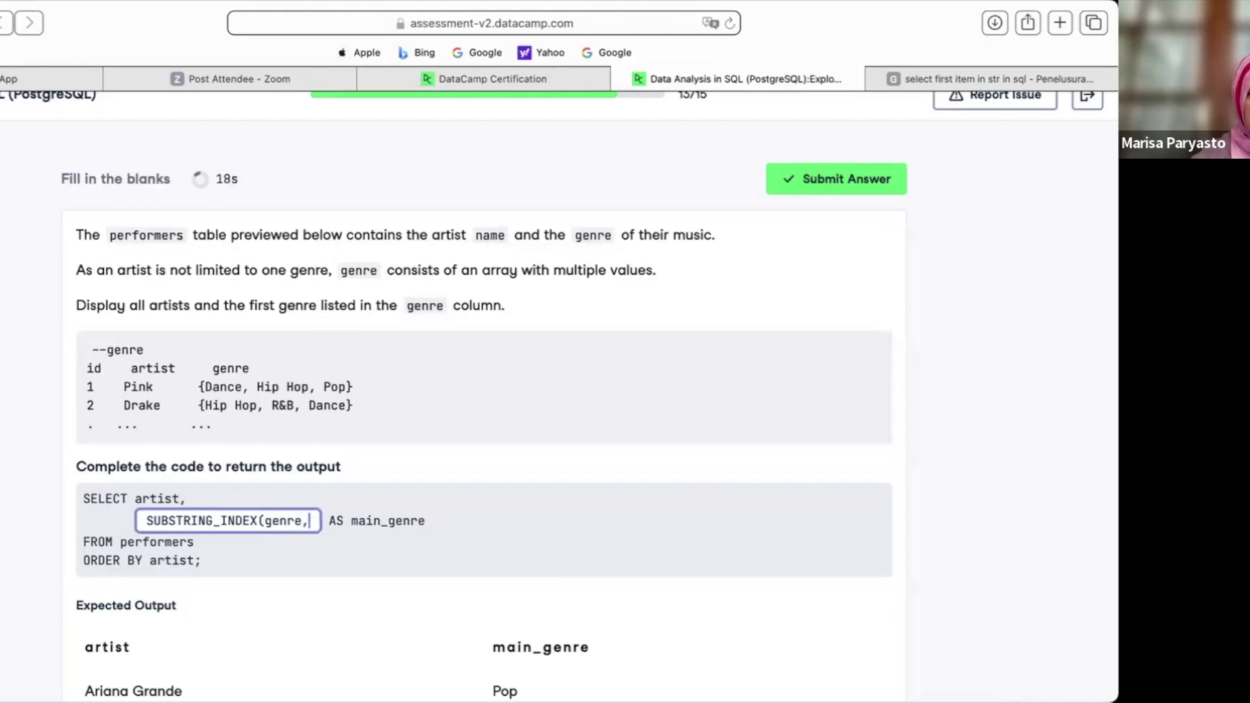
text("")
key(BackSpace)
key(BackSpace)
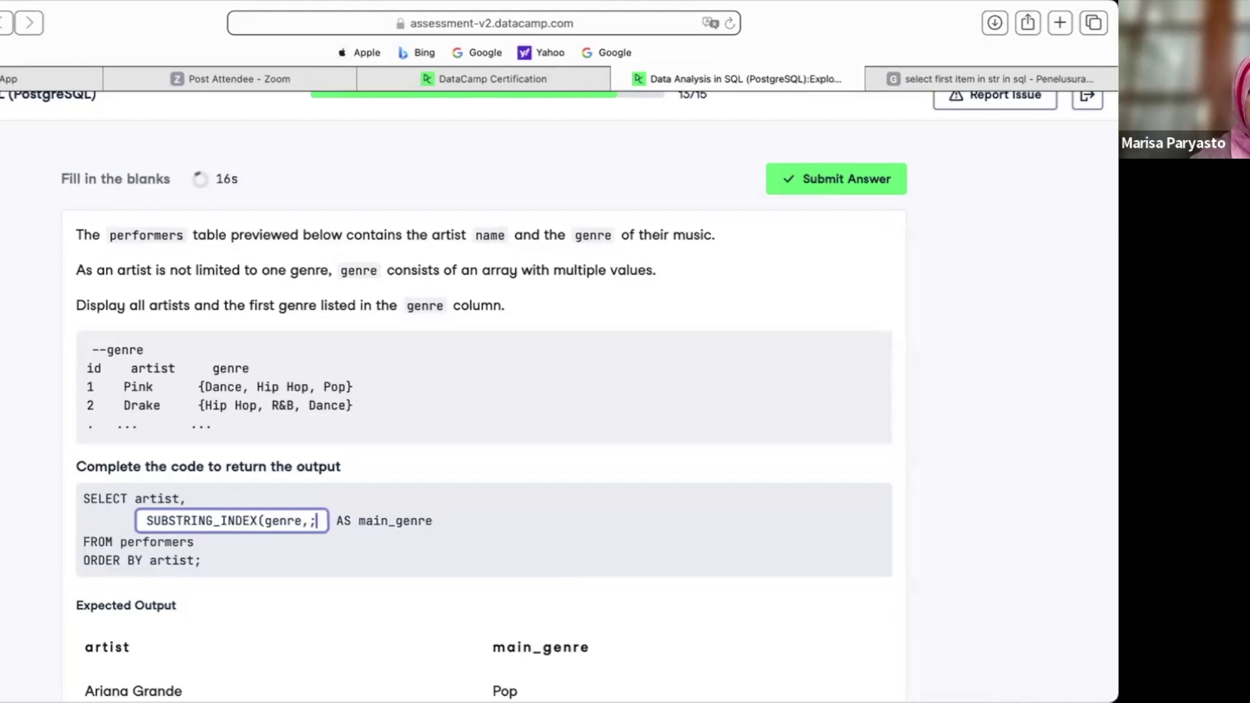
text('')
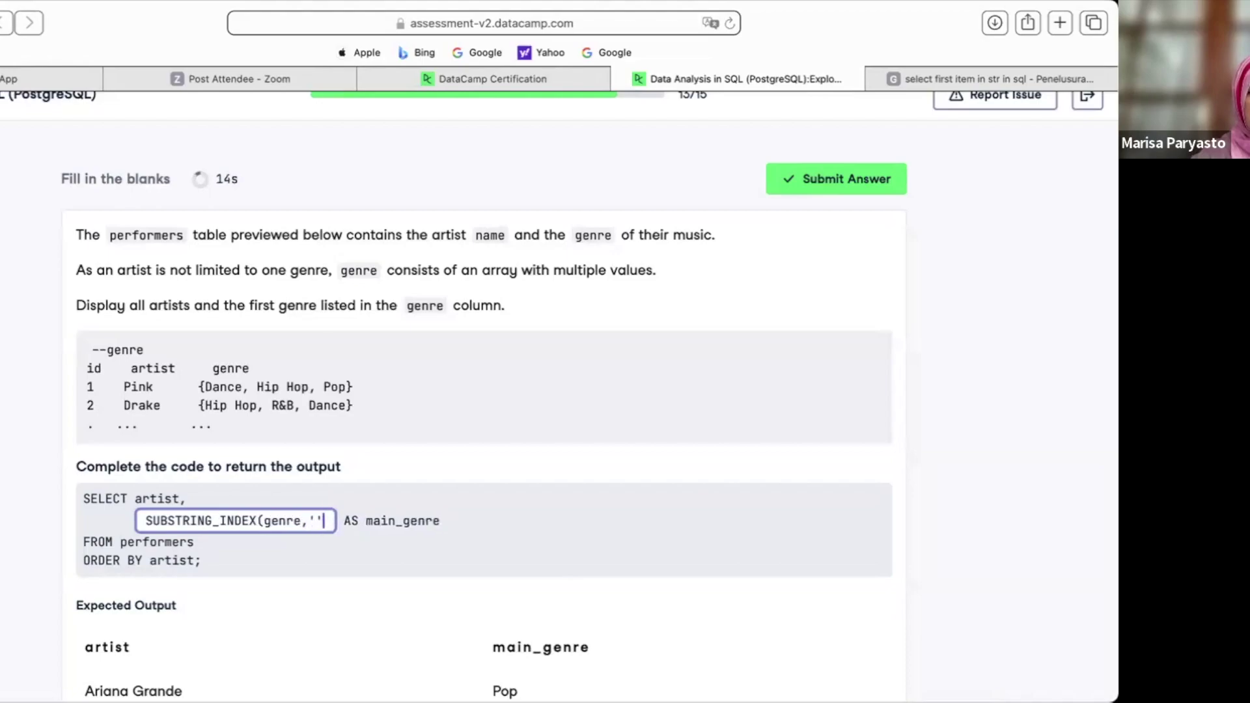
text(,1))
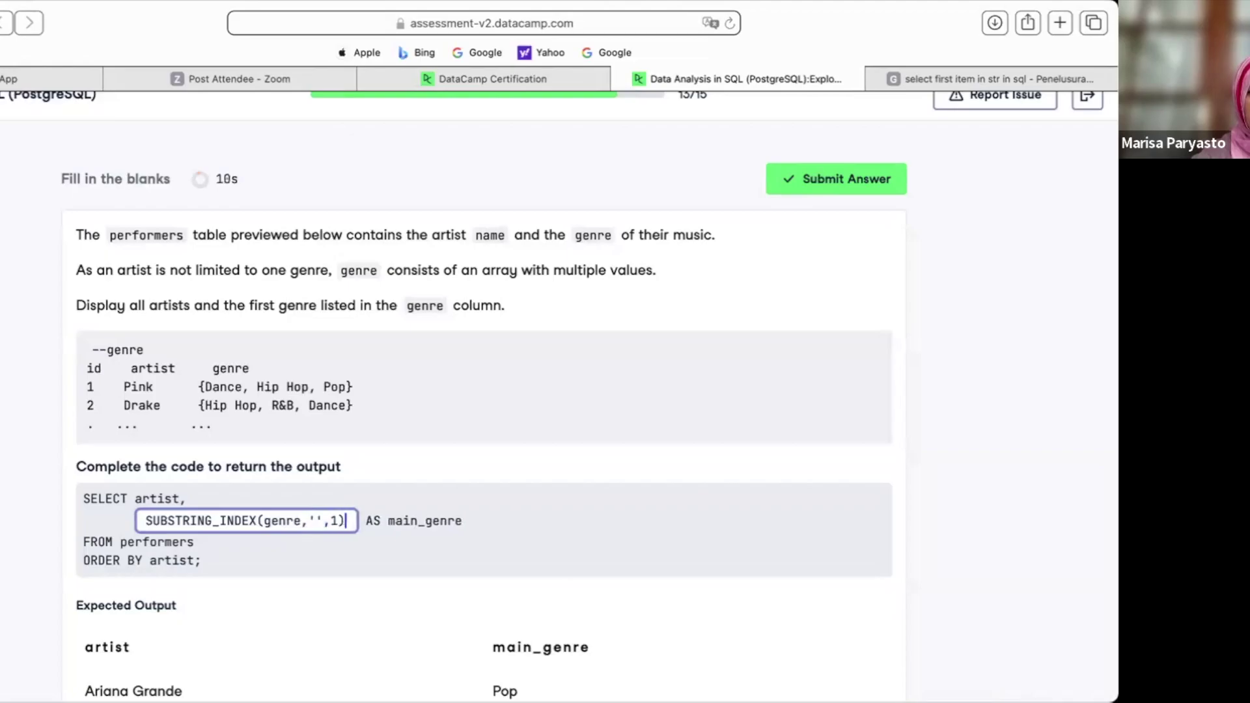
click(919, 76)
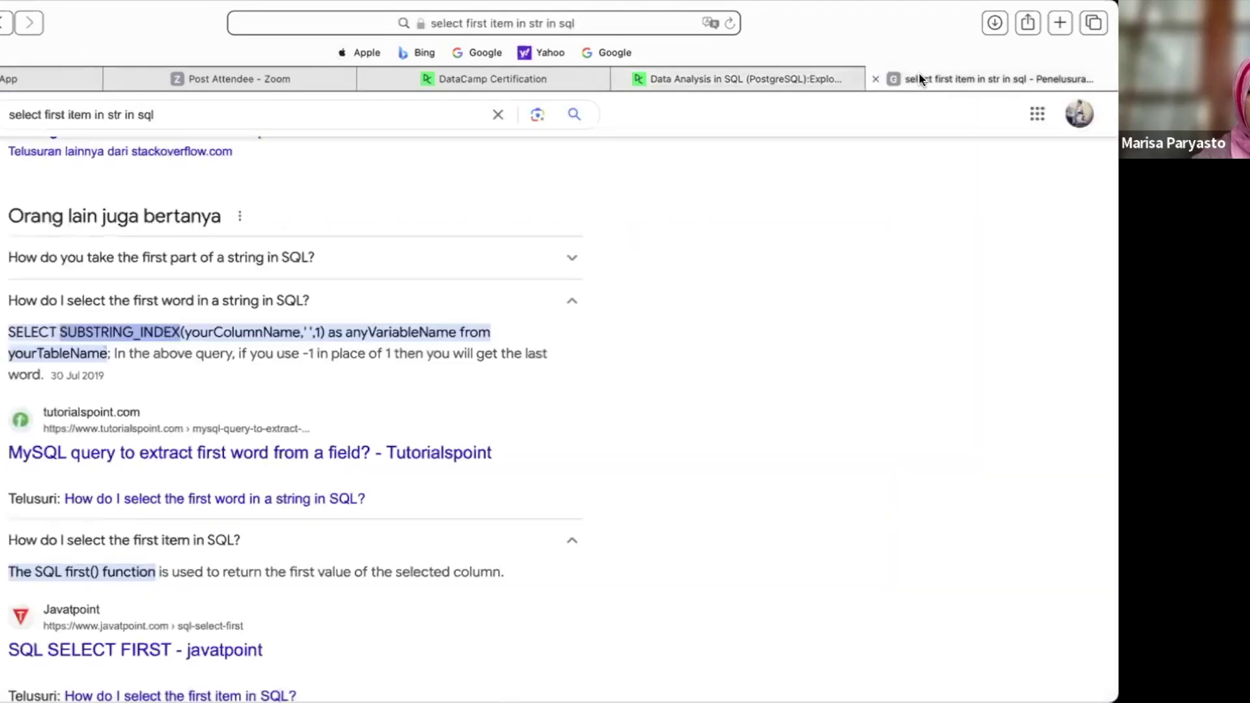
click(788, 78)
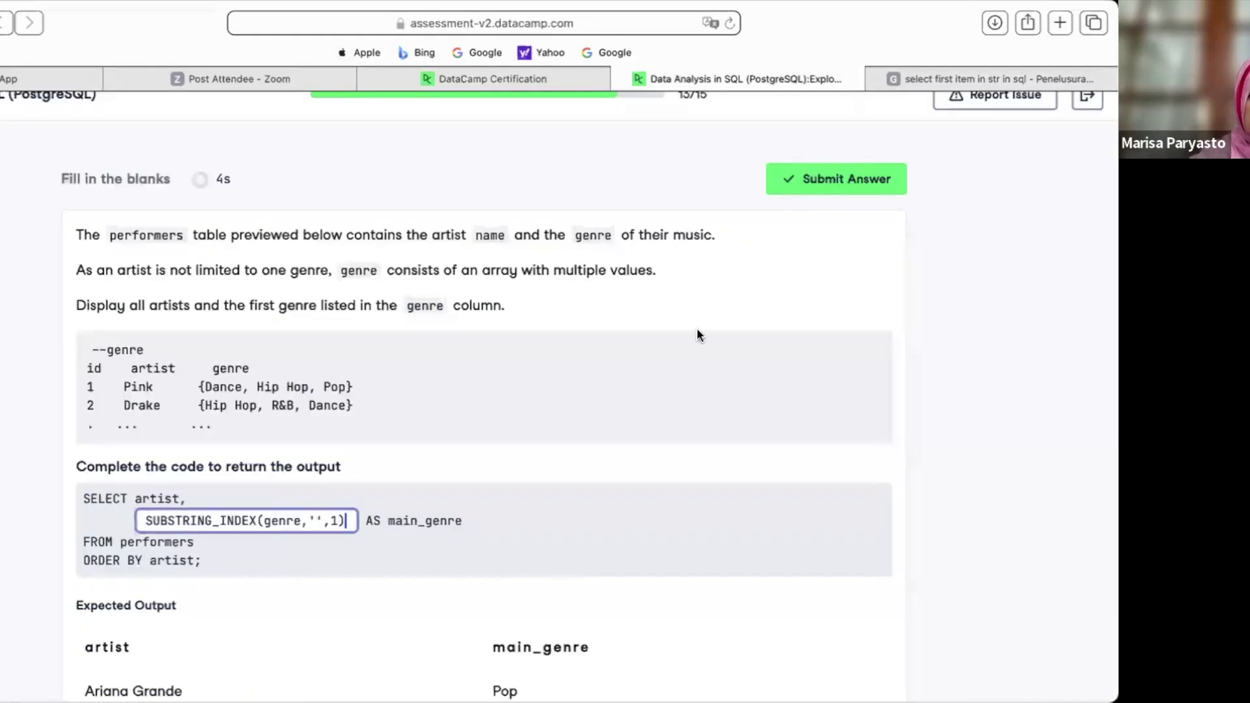
- Submit the main_genre answer after checking it against the expected output, and open the next question
scroll(690, 352, down, 5)
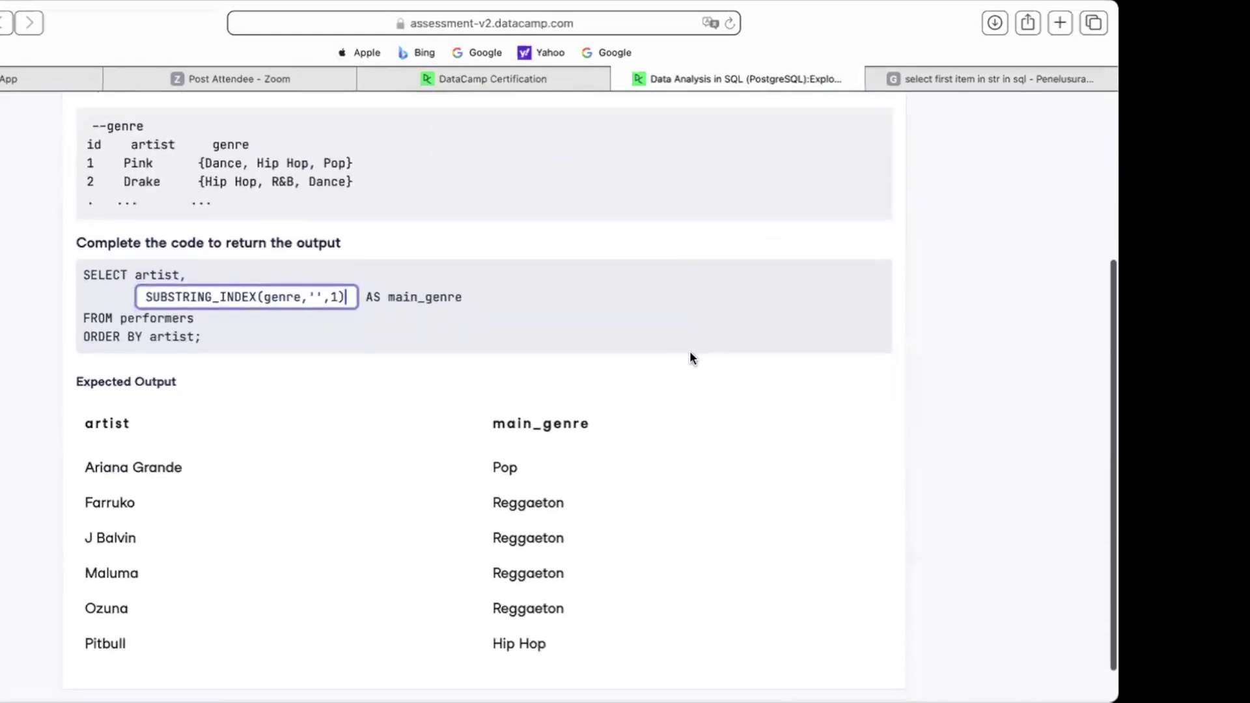
scroll(692, 358, up, 5)
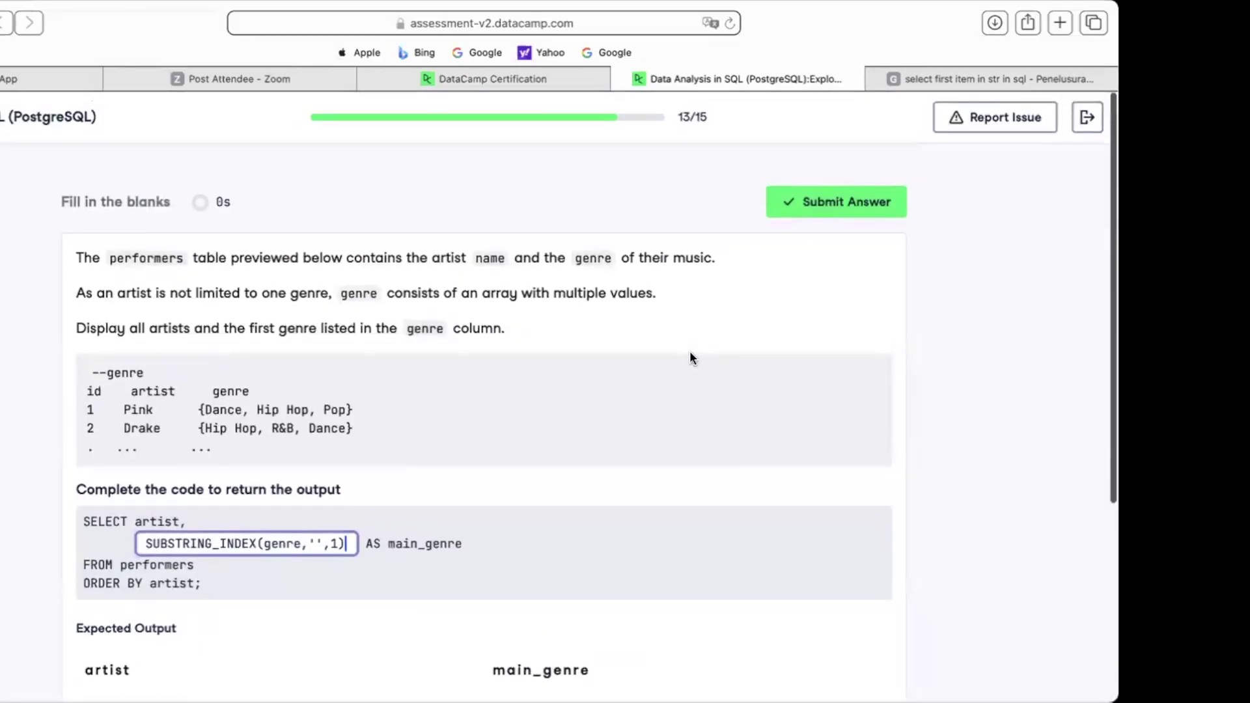
key(Return)
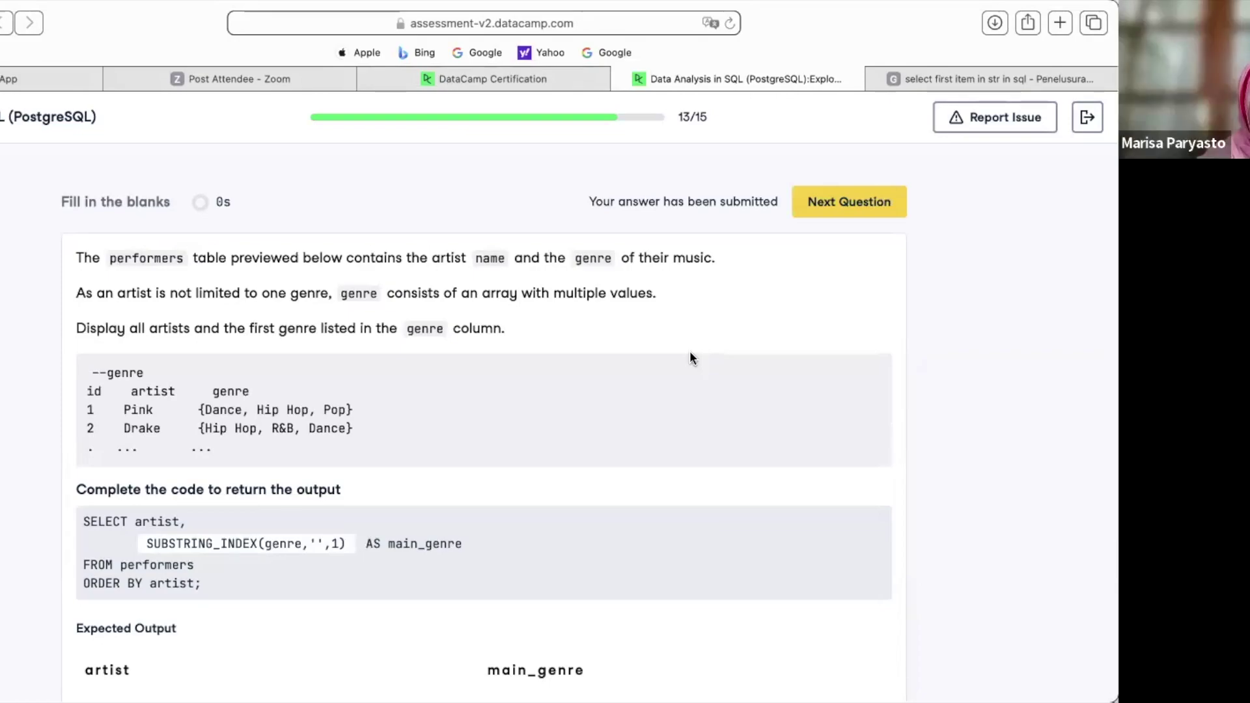
click(827, 203)
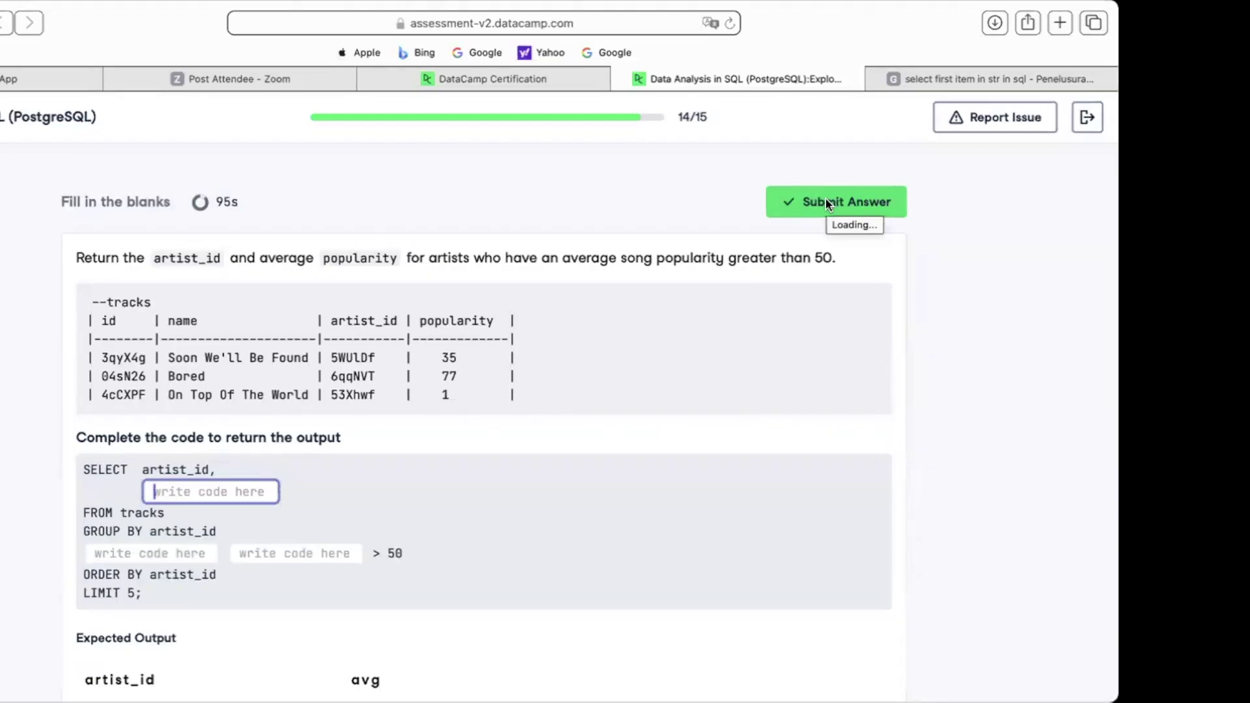
- Fill the blank below artist_id in the SELECT clause with AVG(popularity) as avg
text(AVG)
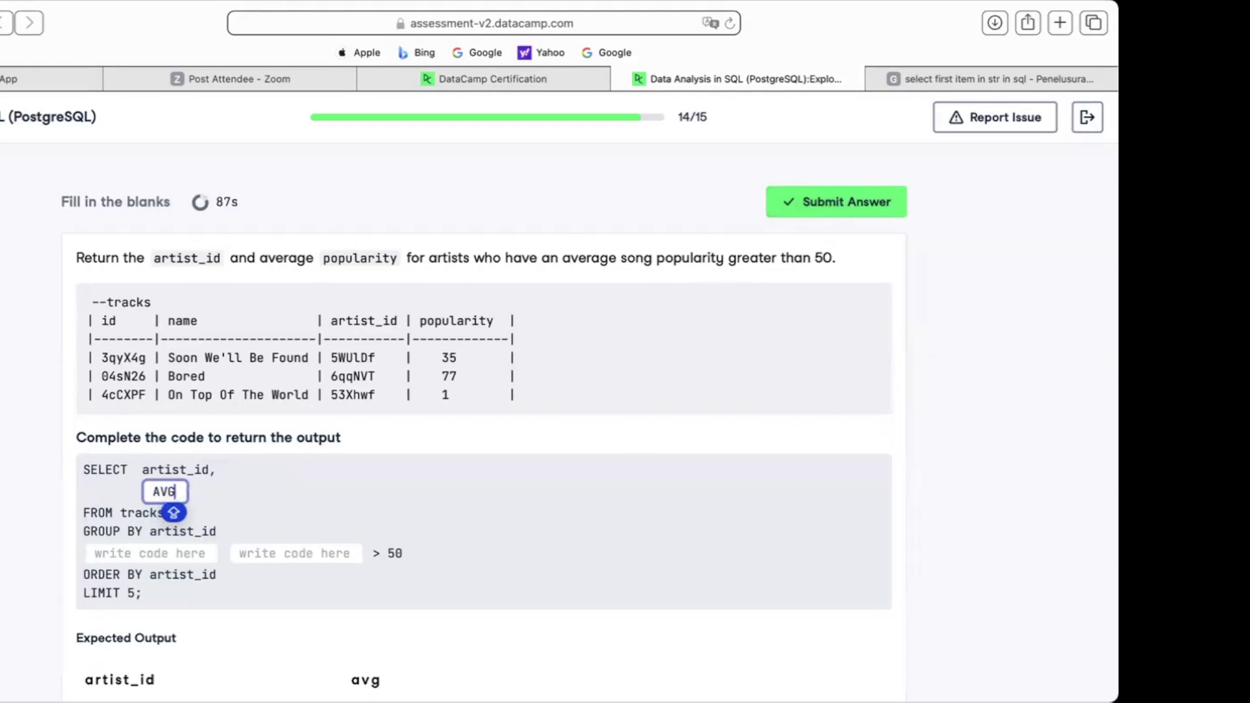
text(()
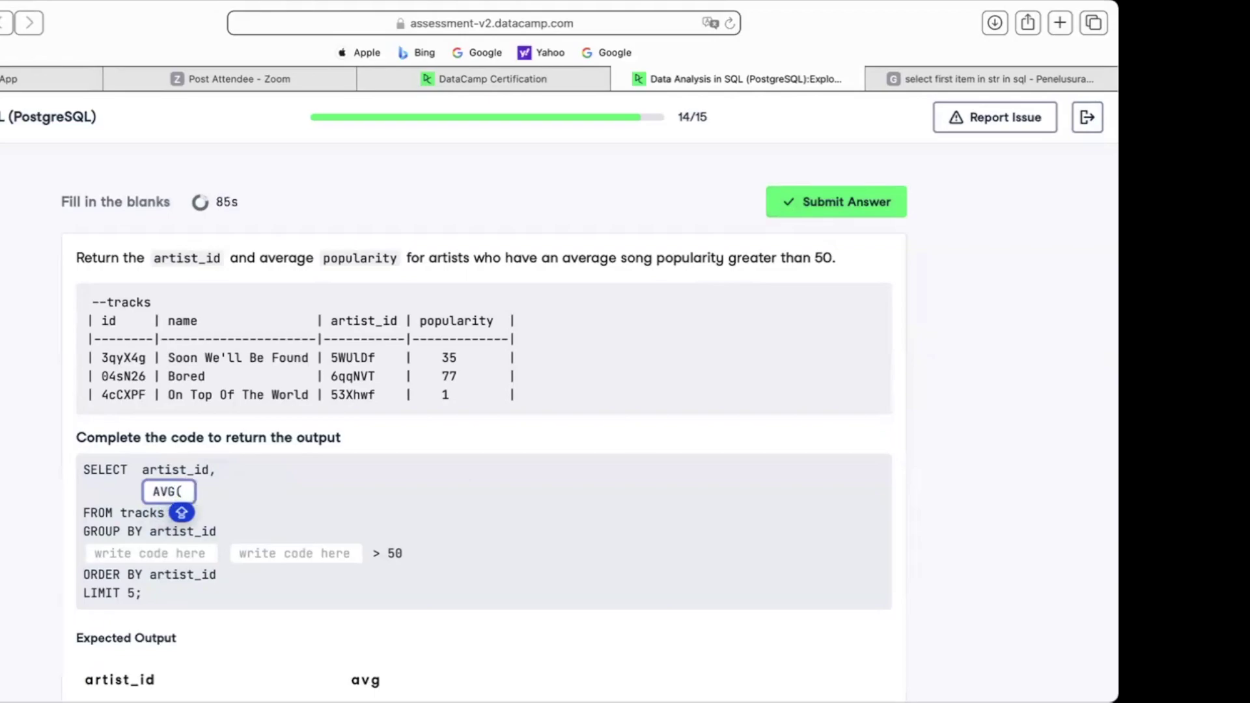
text(popularity))
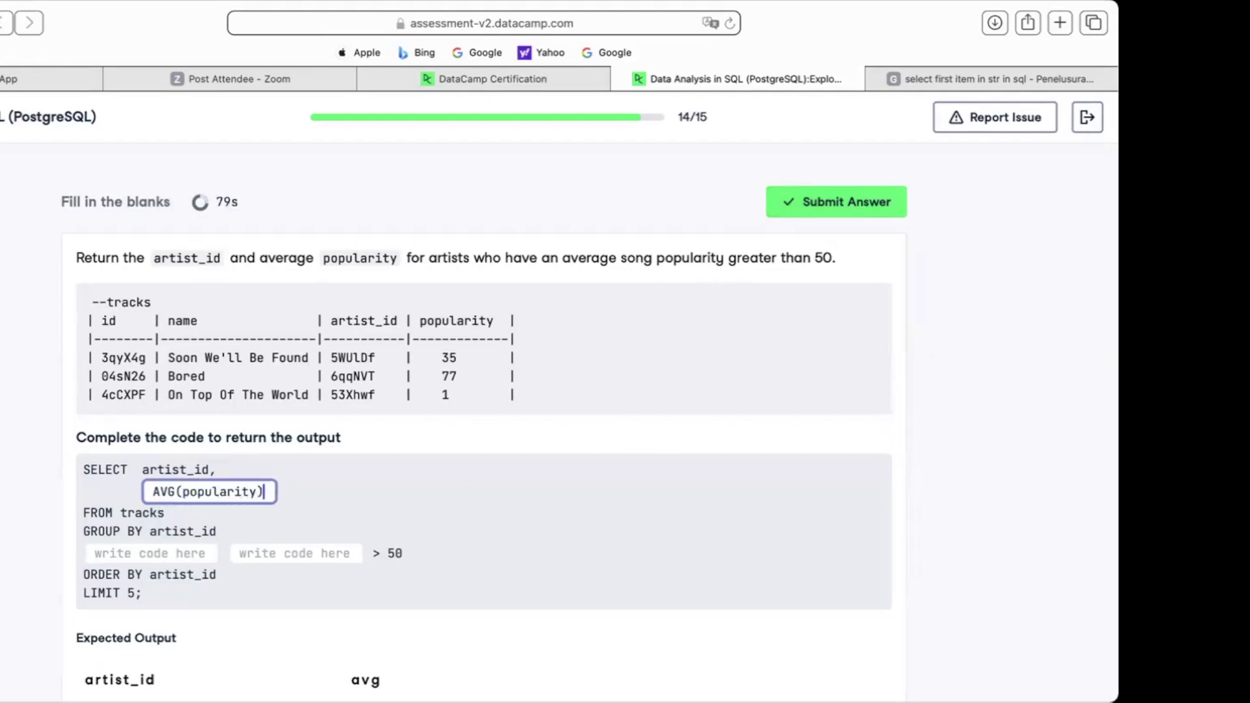
click(193, 552)
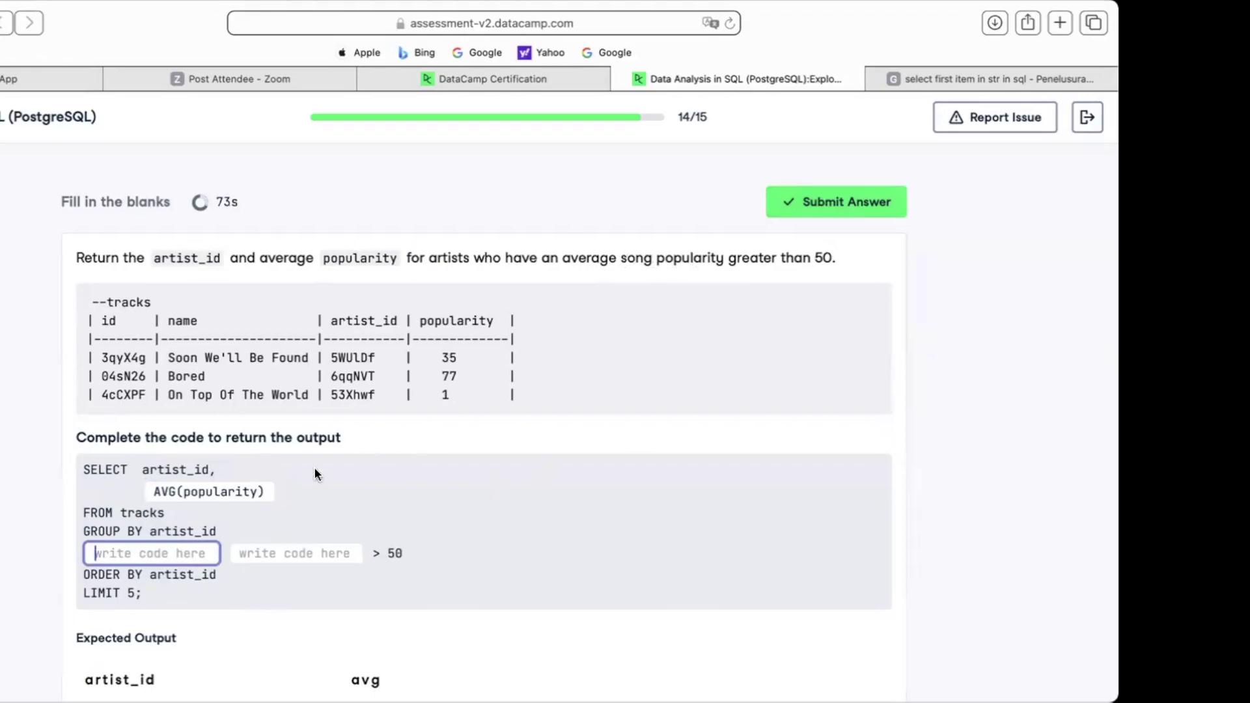
click(267, 491)
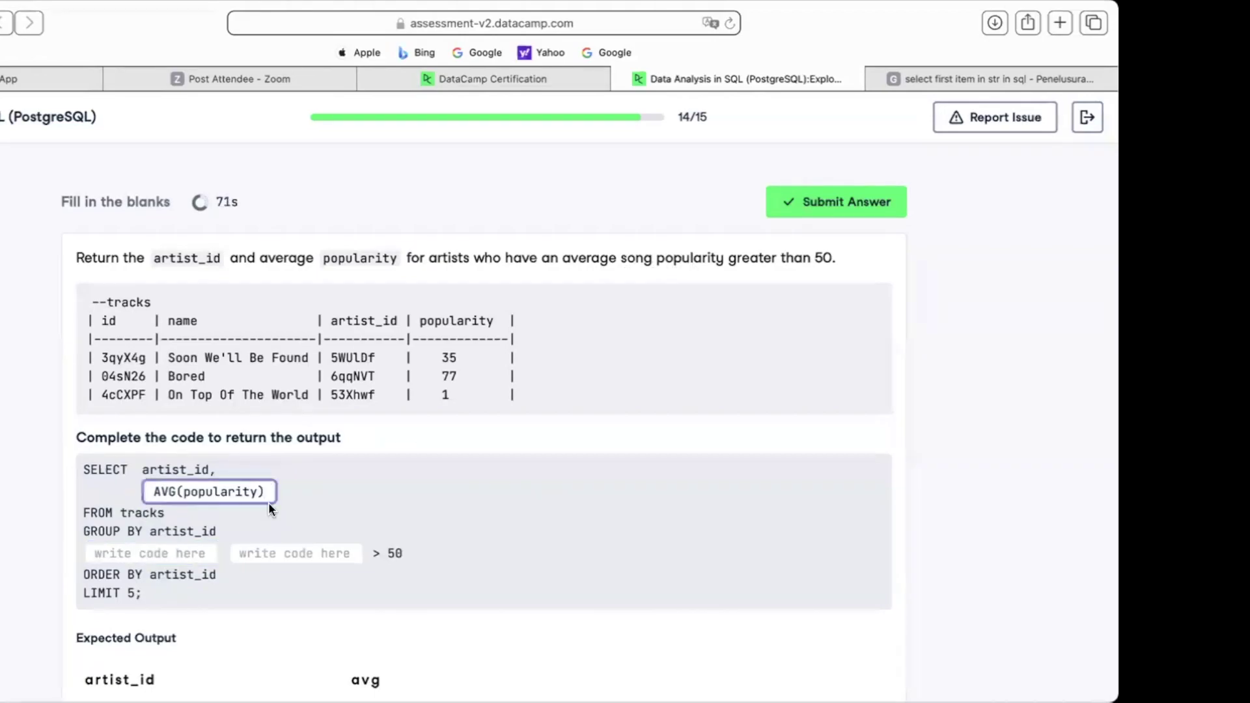
text(as)
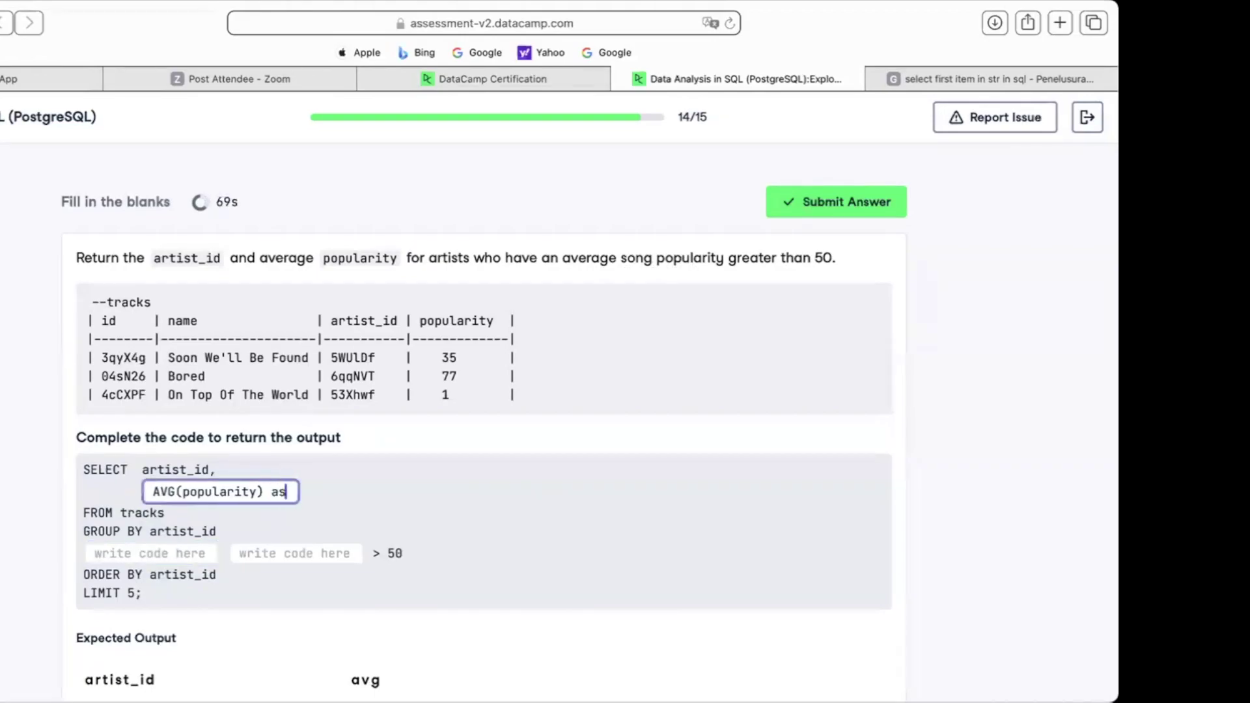
text( avg)
- Enter HAVING avg in the first blank below the GROUP BY line
click(183, 560)
key(Caps_Lock)
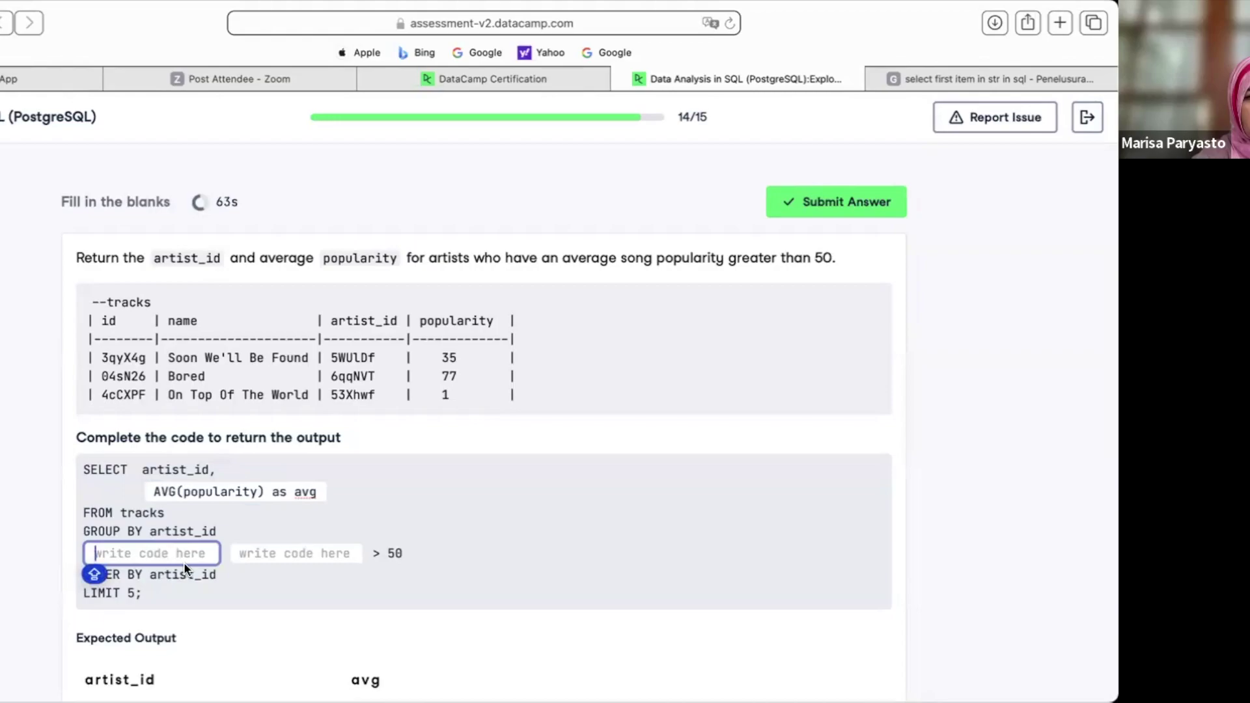
text(HAVING)
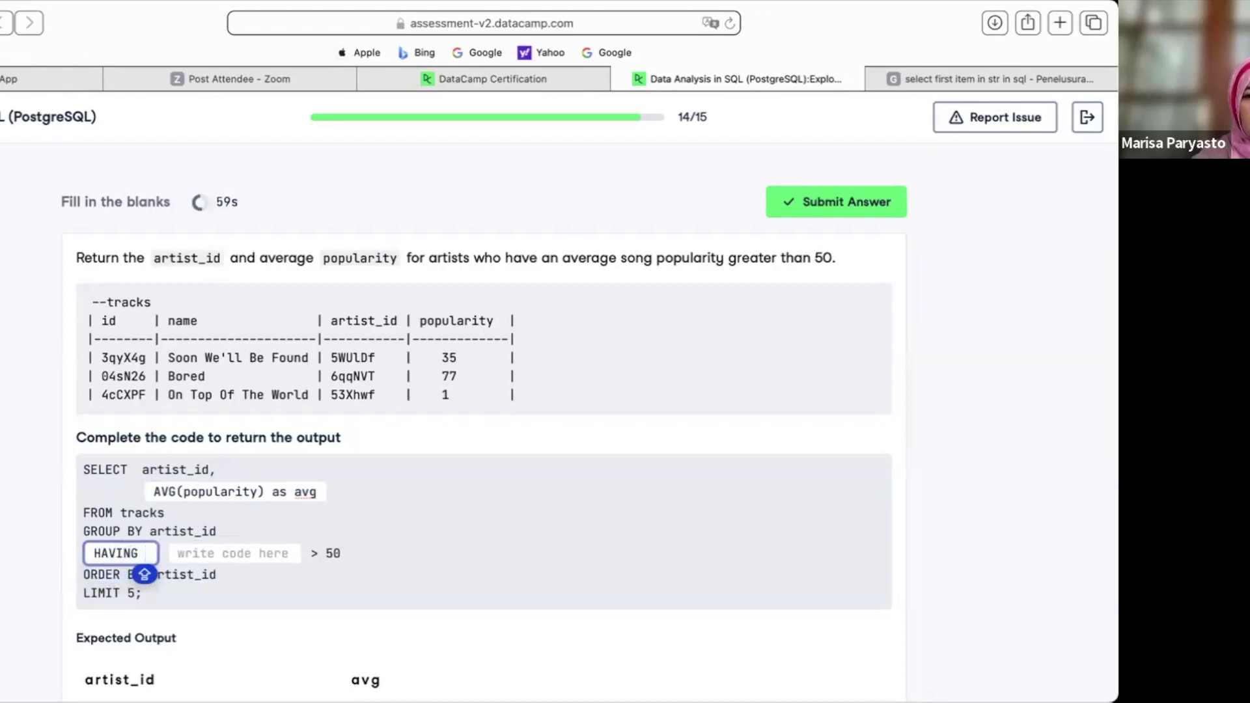
key(Caps_Lock)
text(avg)
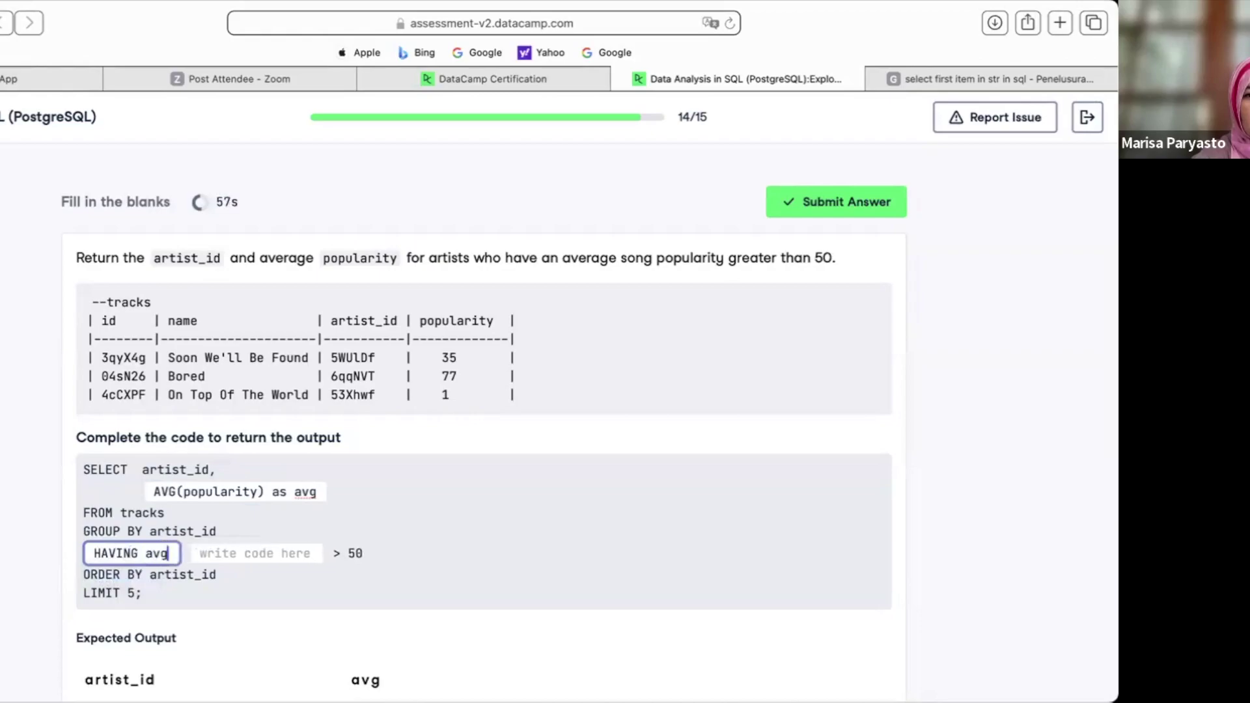
- Reduce the first filter blank to HAVING alone and enter avg in the blank before > 50
click(239, 554)
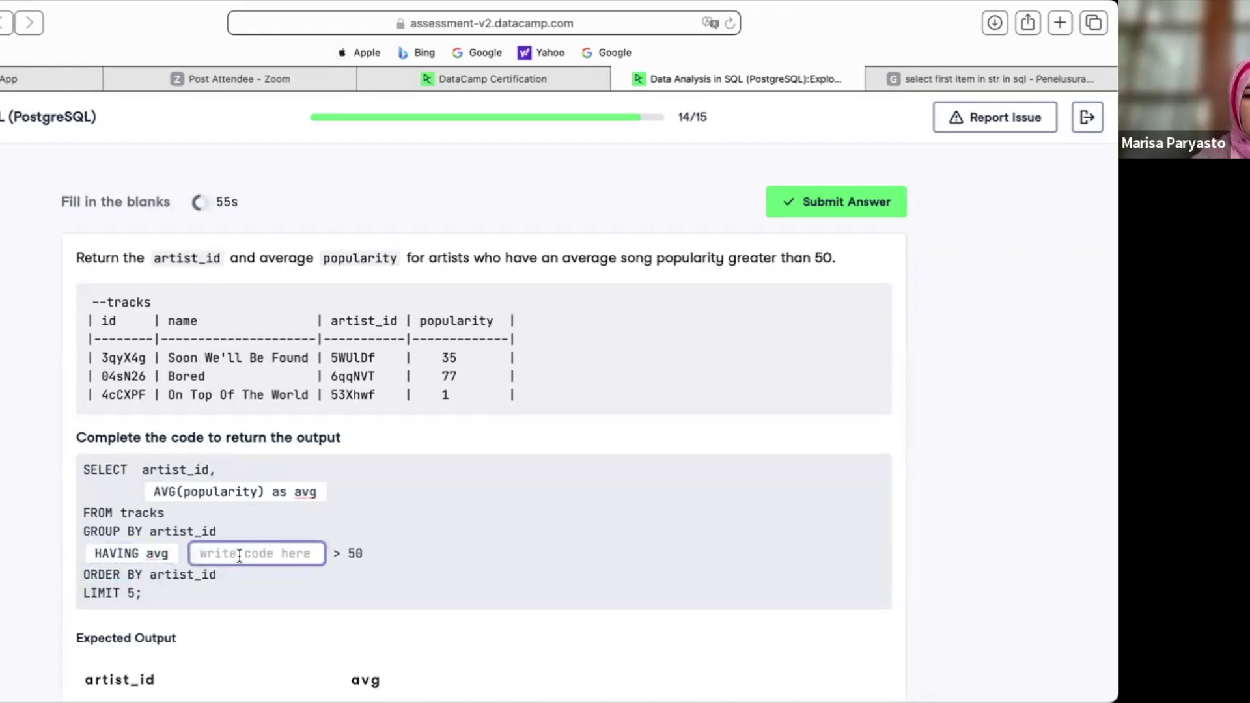
key(shift+Tab)
key(shift+Left)
key(shift+Left)
key(shift+Left)
key(shift+Left)
key(BackSpace)
click(225, 554)
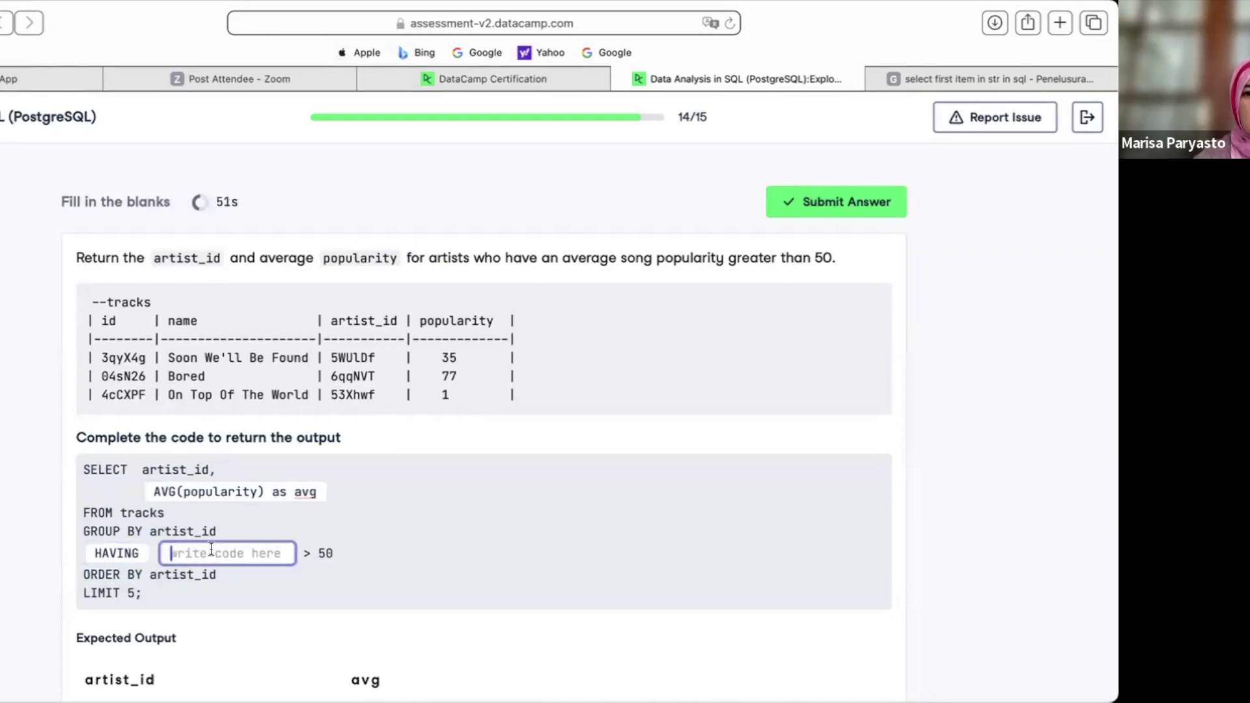
text(avg)
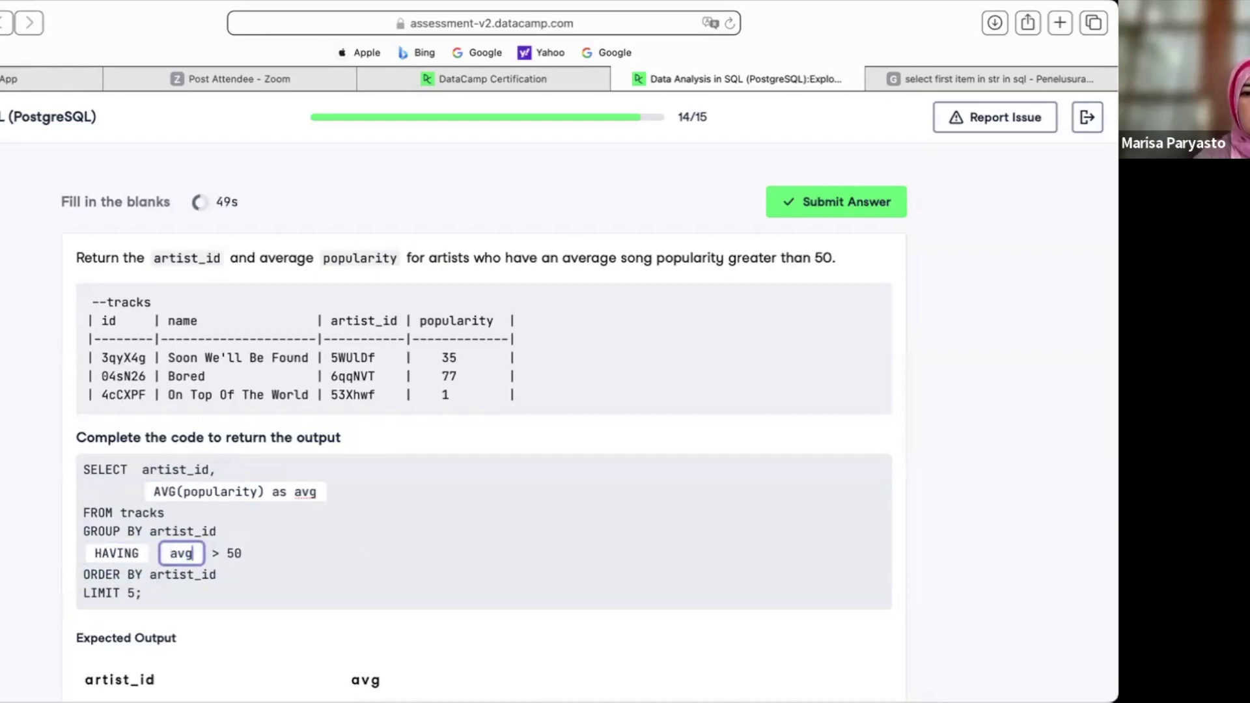
click(413, 557)
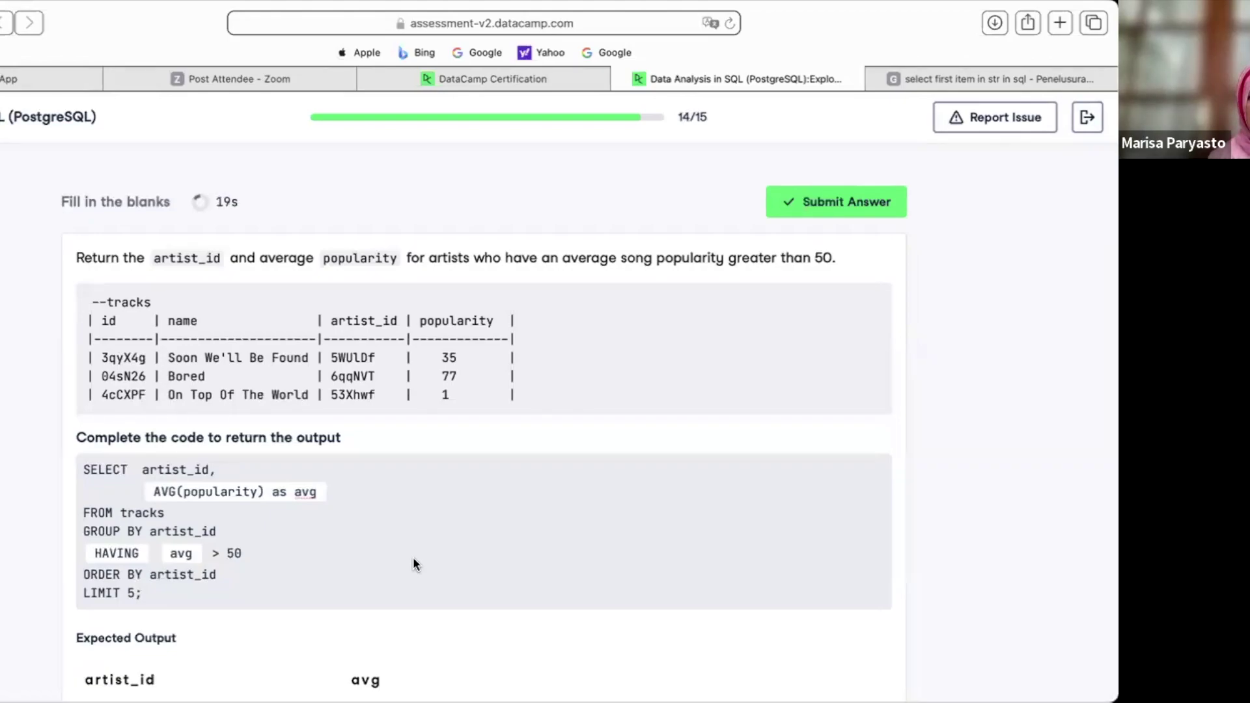
- Switch to the search results tab and search Google for "having in sql"
click(951, 79)
click(582, 20)
text(ha)
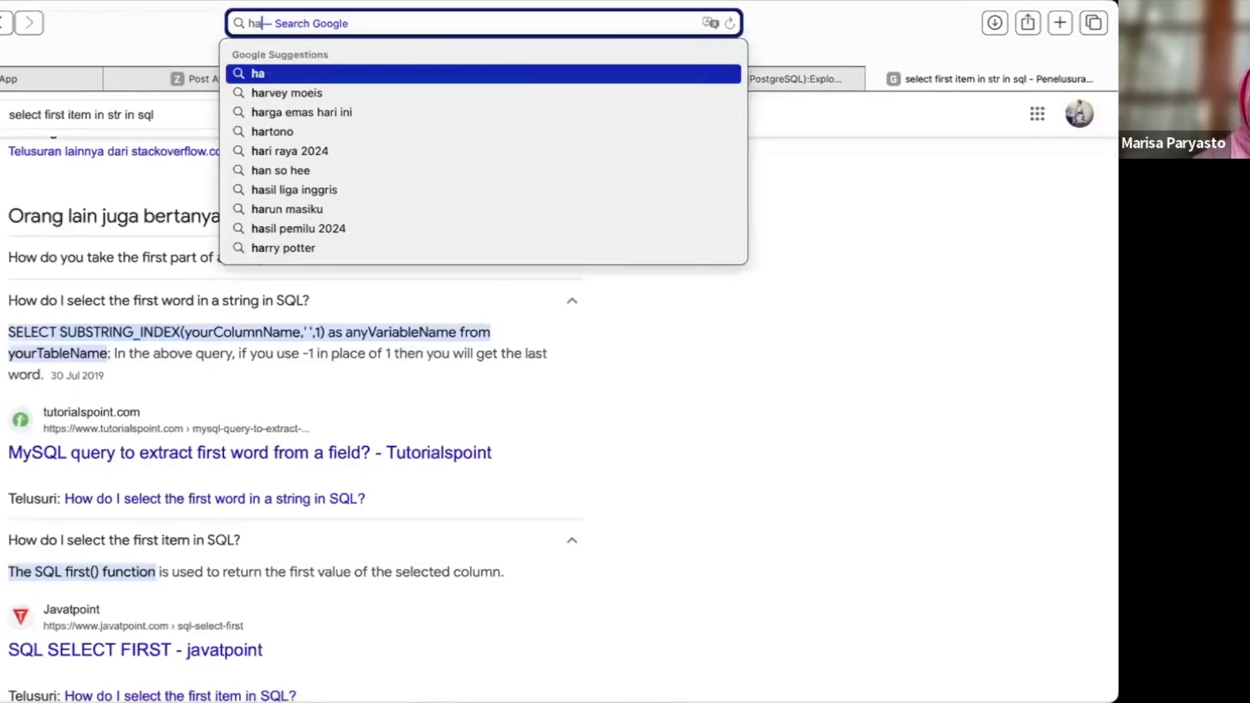
text(ving in s)
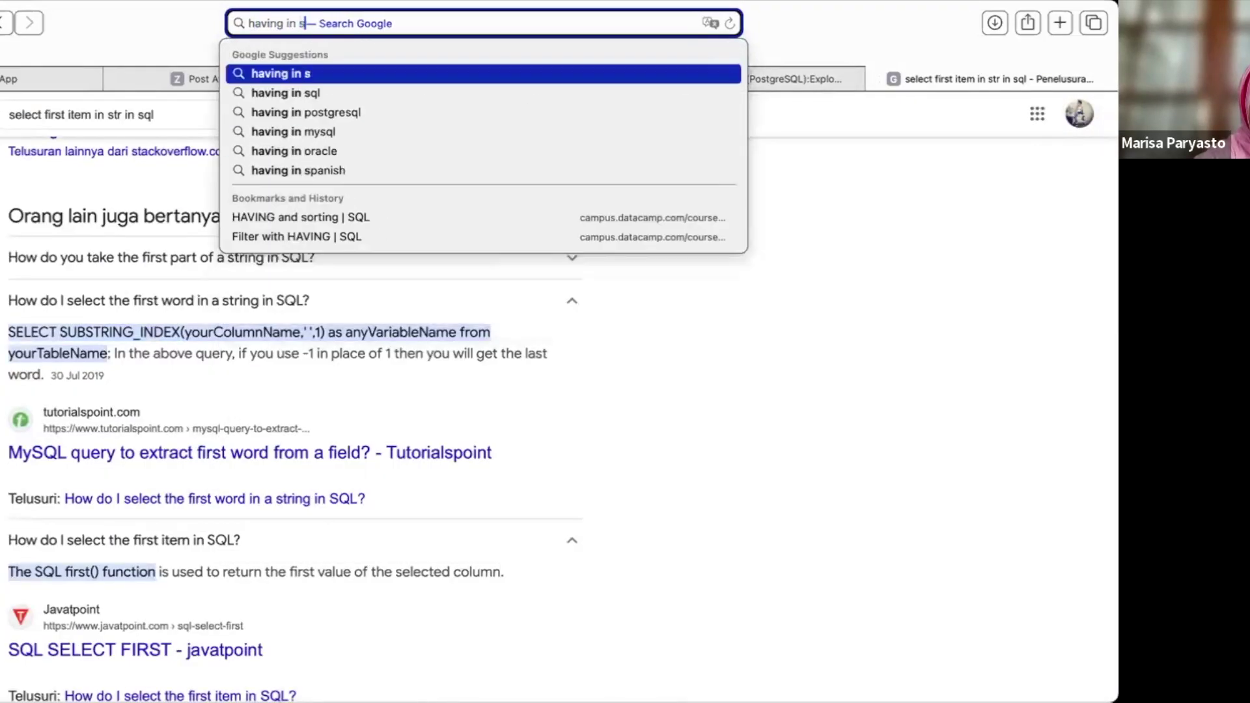
text(ql)
key(Return)
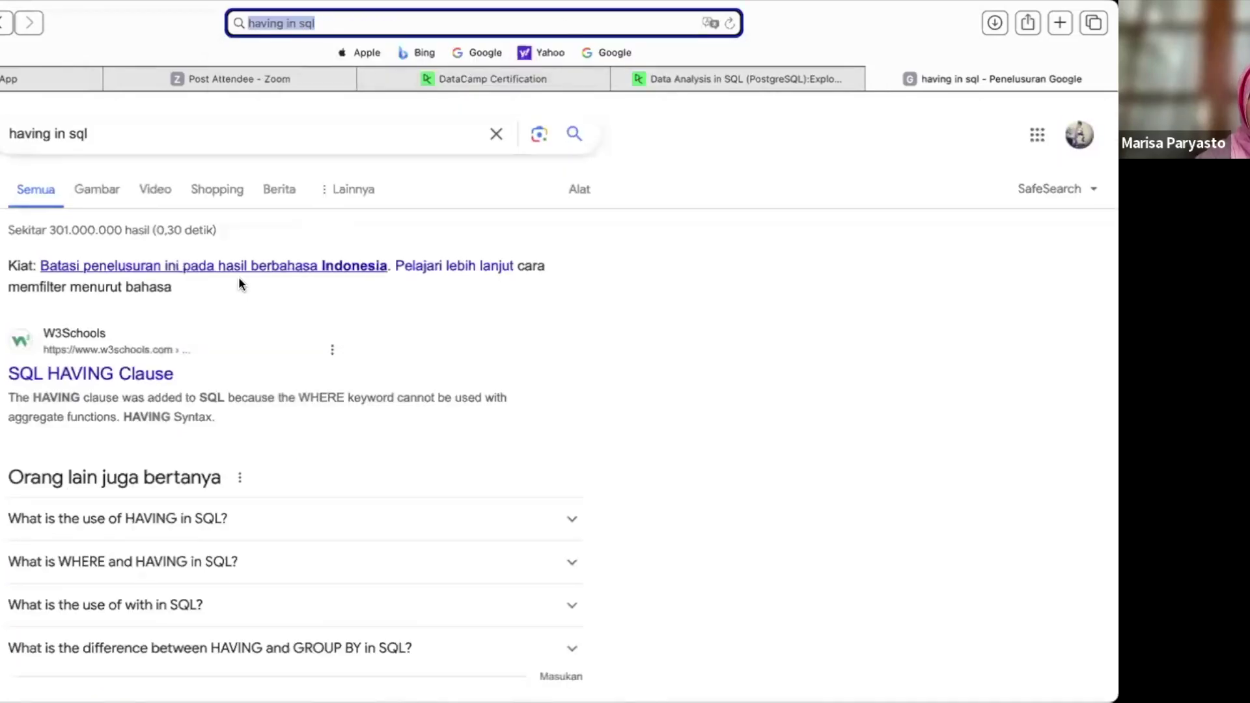
- Open the RevoU article on the SQL HAVING clause and examine its HAVING syntax and example query
scroll(194, 337, down, 5)
scroll(187, 374, up, 1)
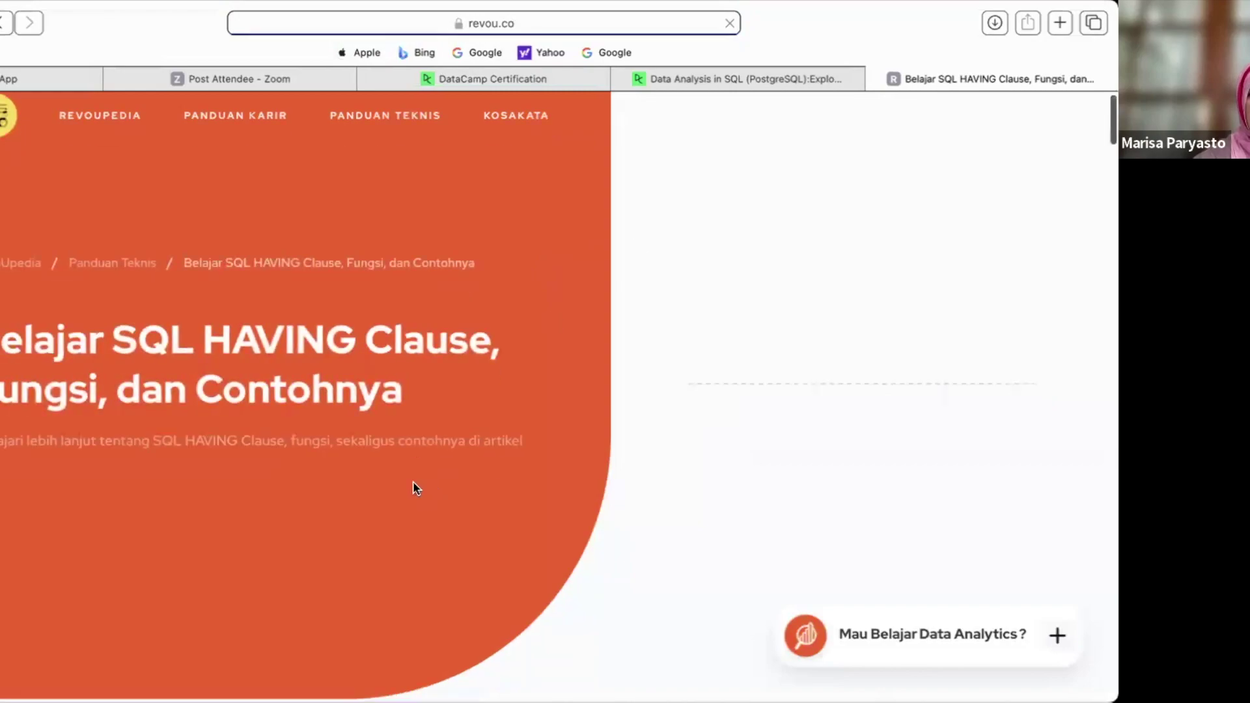
scroll(413, 485, down, 5)
scroll(413, 482, down, 15)
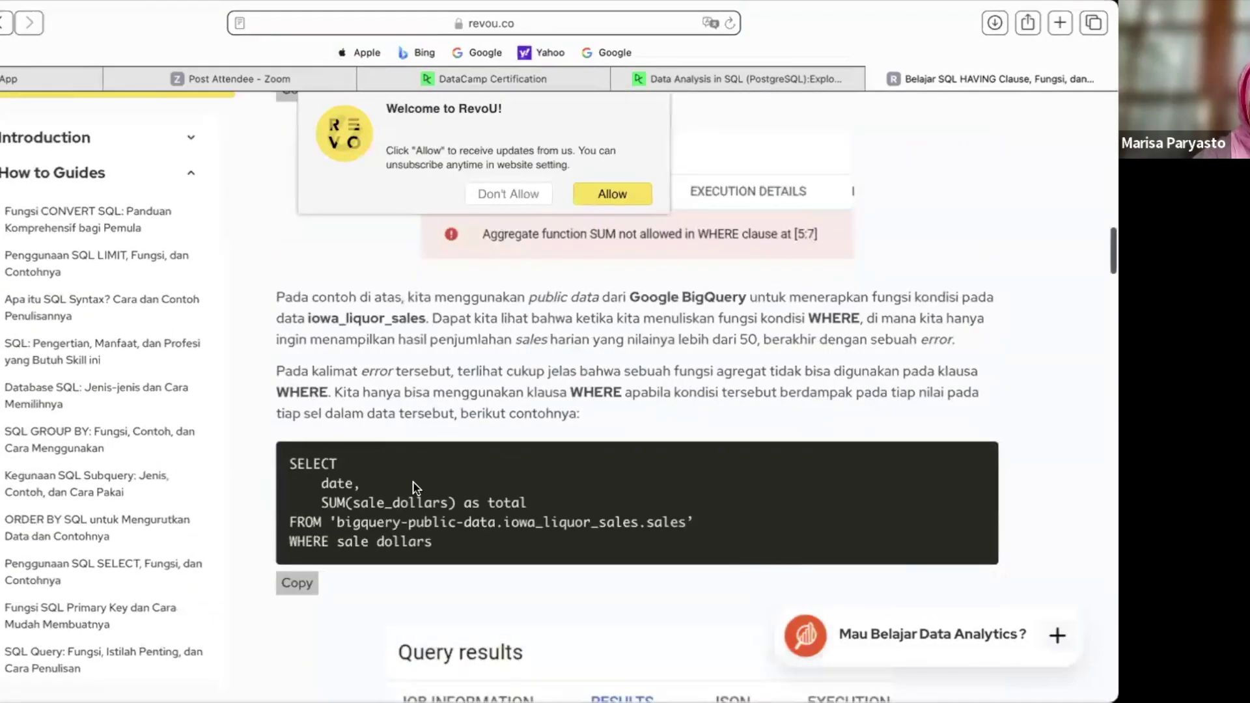
scroll(414, 487, down, 12)
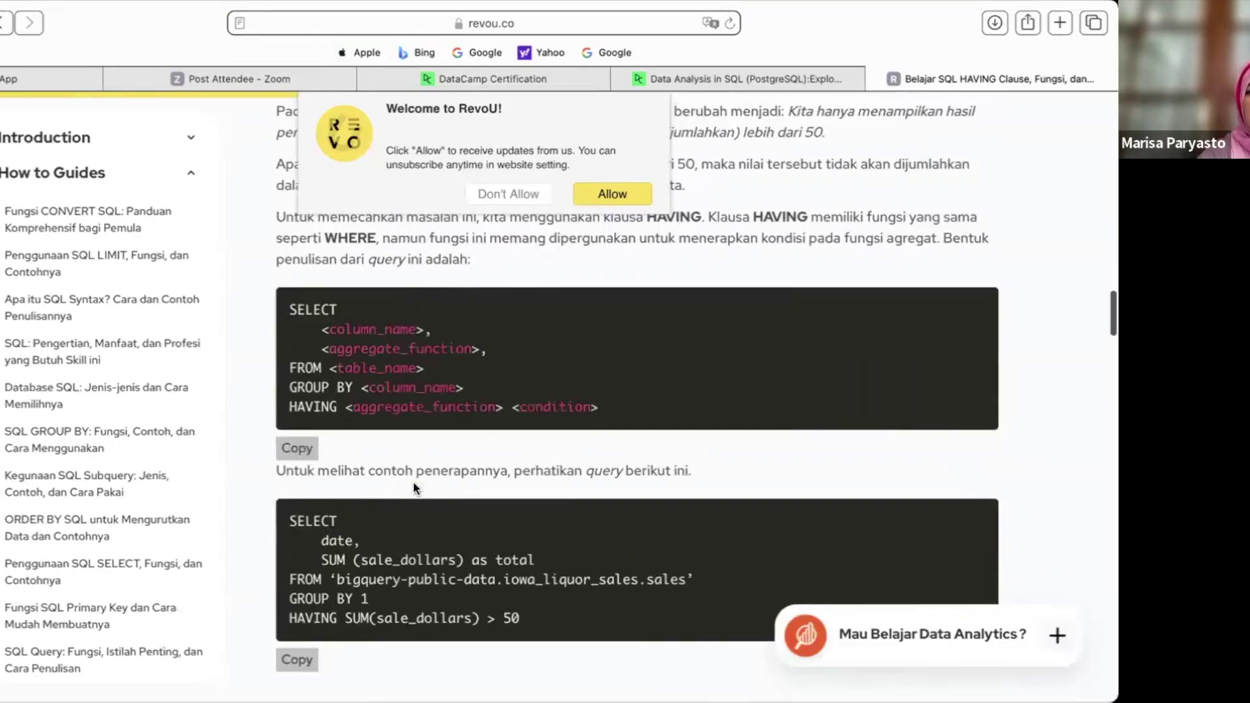
- Return to the assessment, compare AVG(popularity) with the avg alias used in the HAVING condition, and open the next question
click(682, 72)
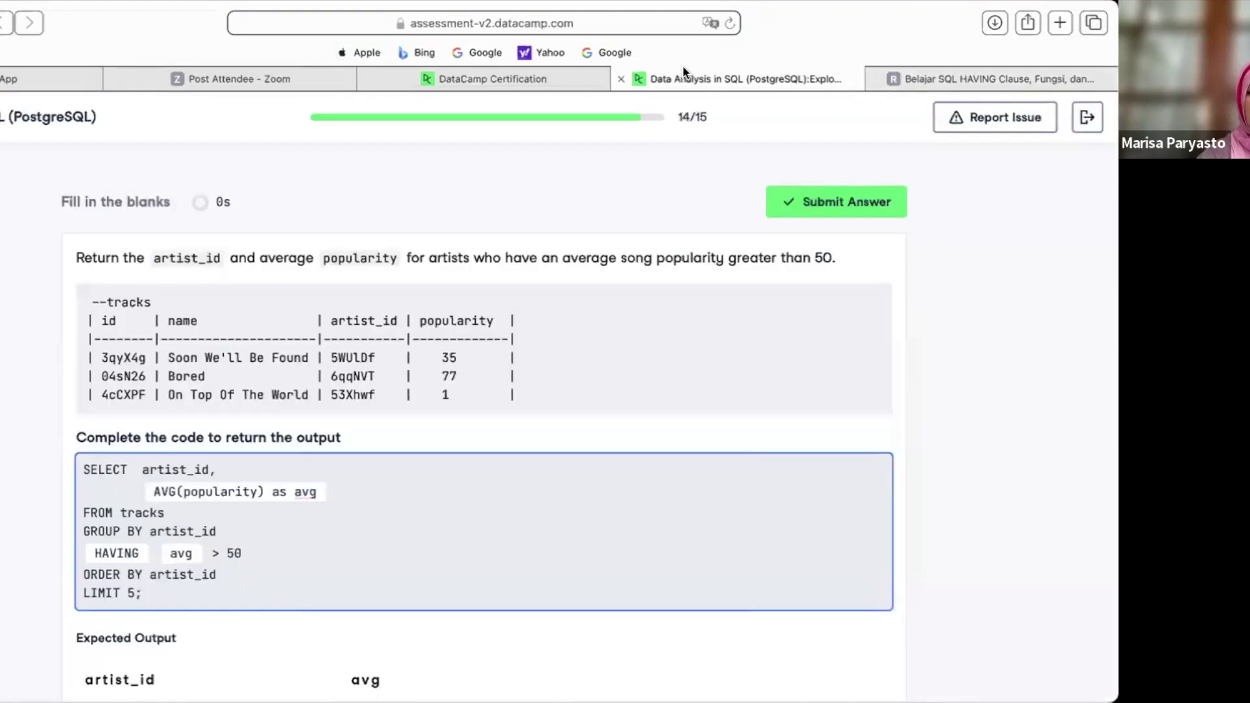
double_click(221, 492)
drag(221, 491, 273, 491)
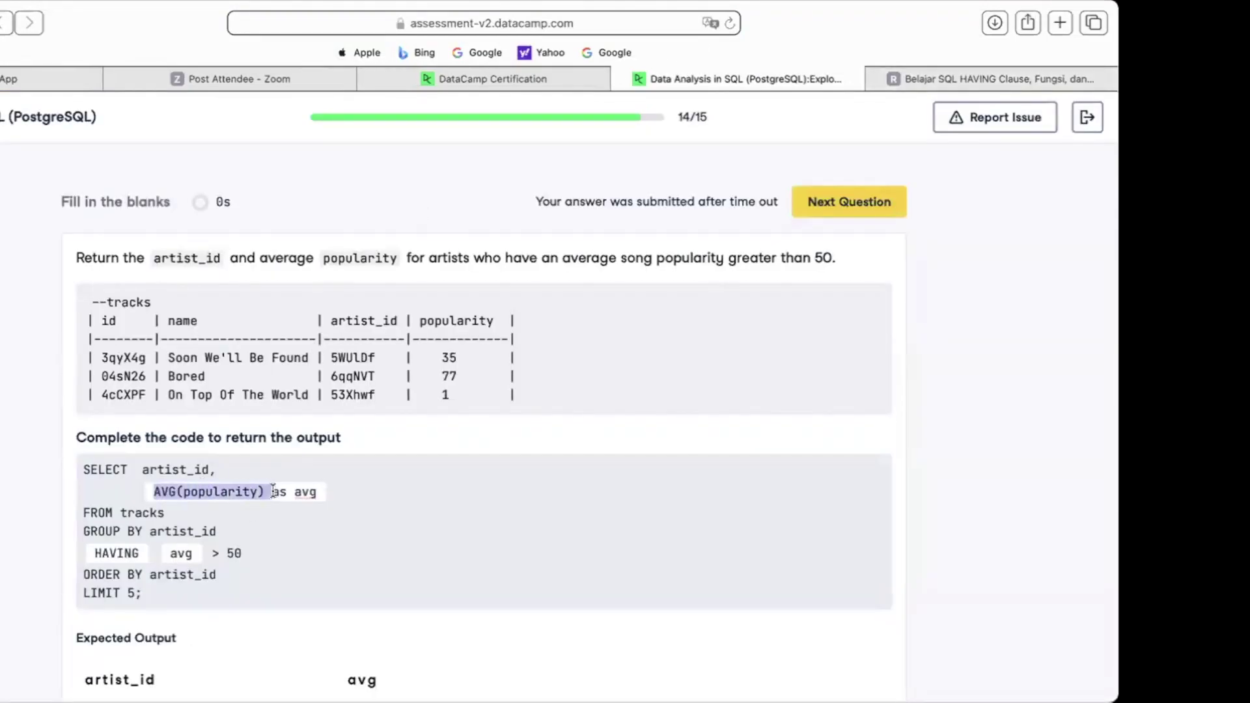
double_click(179, 554)
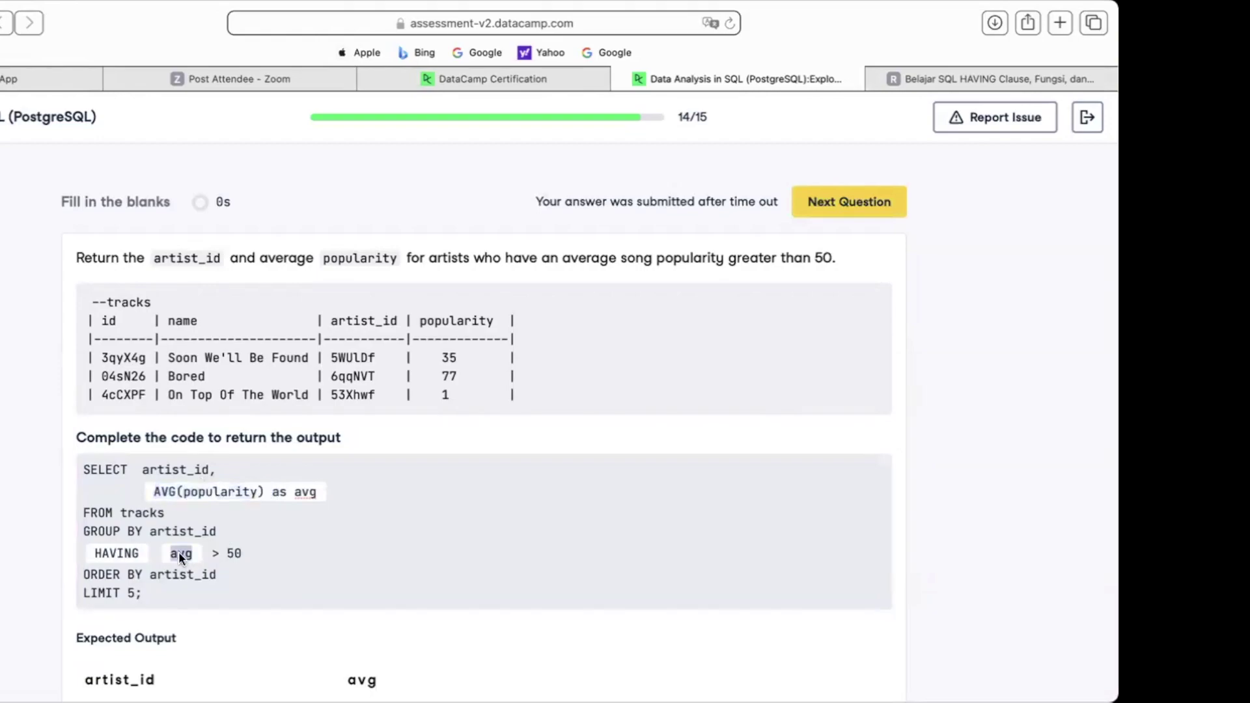
click(765, 294)
click(880, 207)
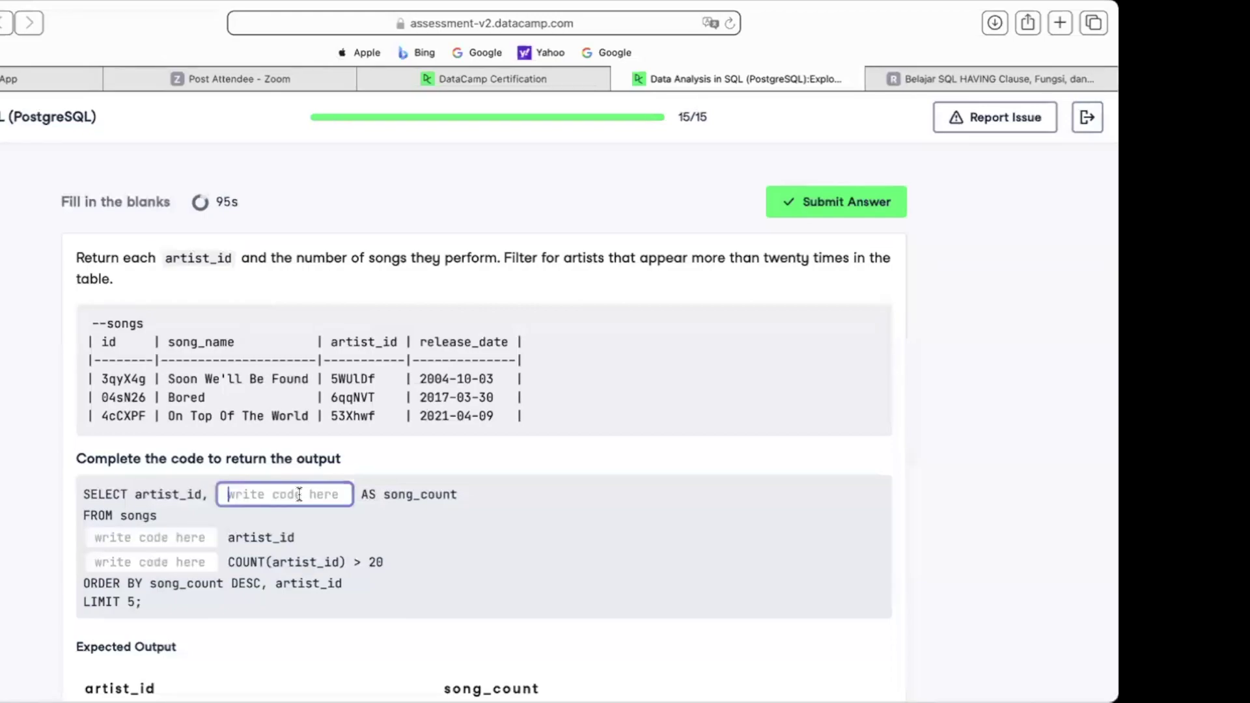
- Enter WHERE in the blank before the COUNT(artist_id) > 20 condition
key(Caps_Lock)
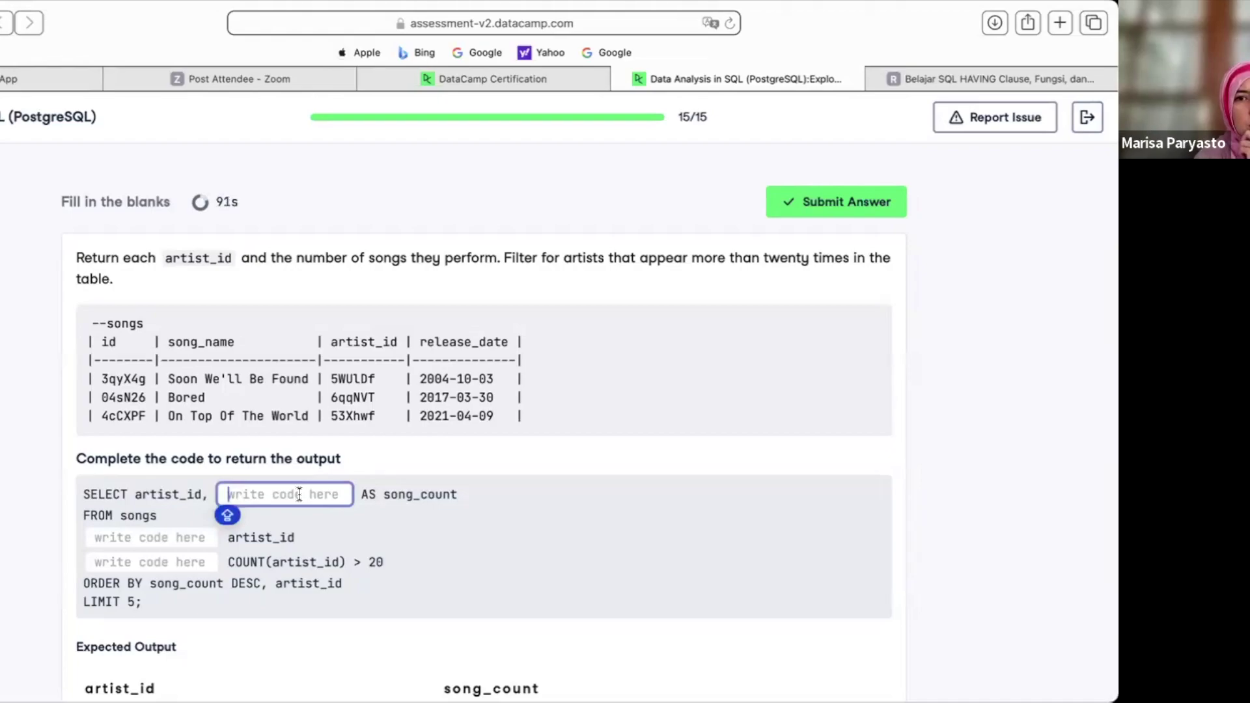
click(195, 532)
scroll(196, 532, down, 1)
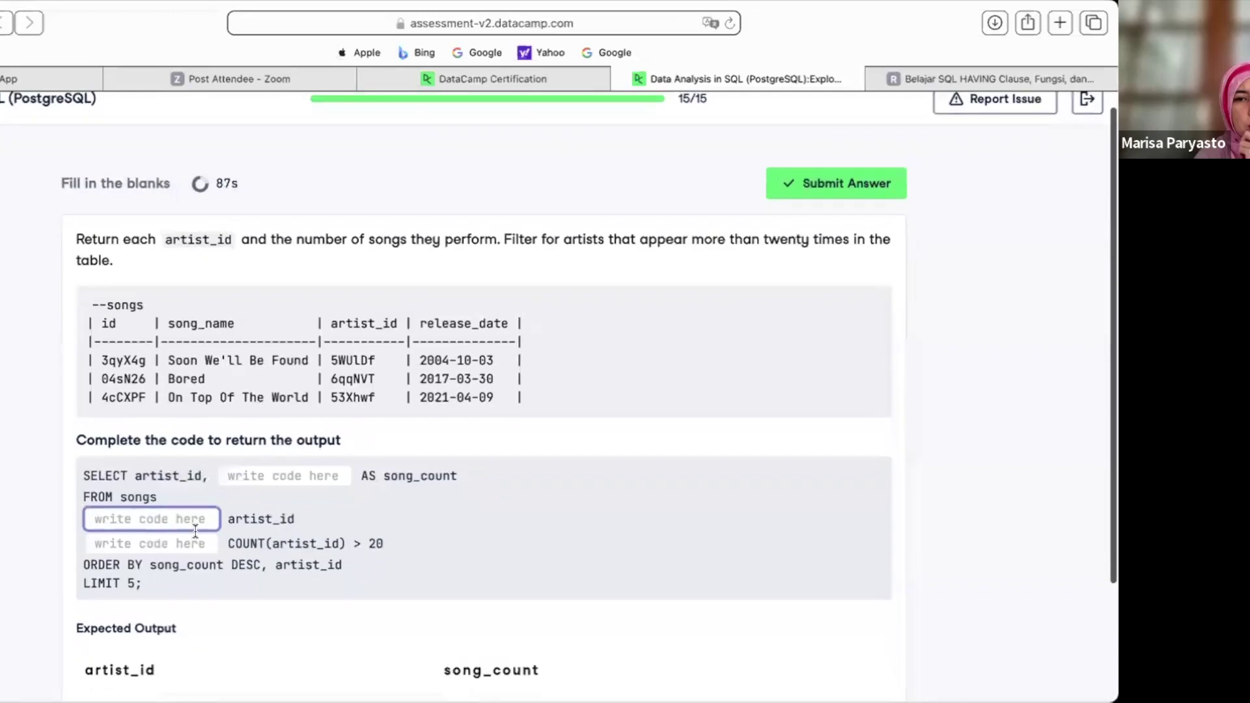
key(Caps_Lock)
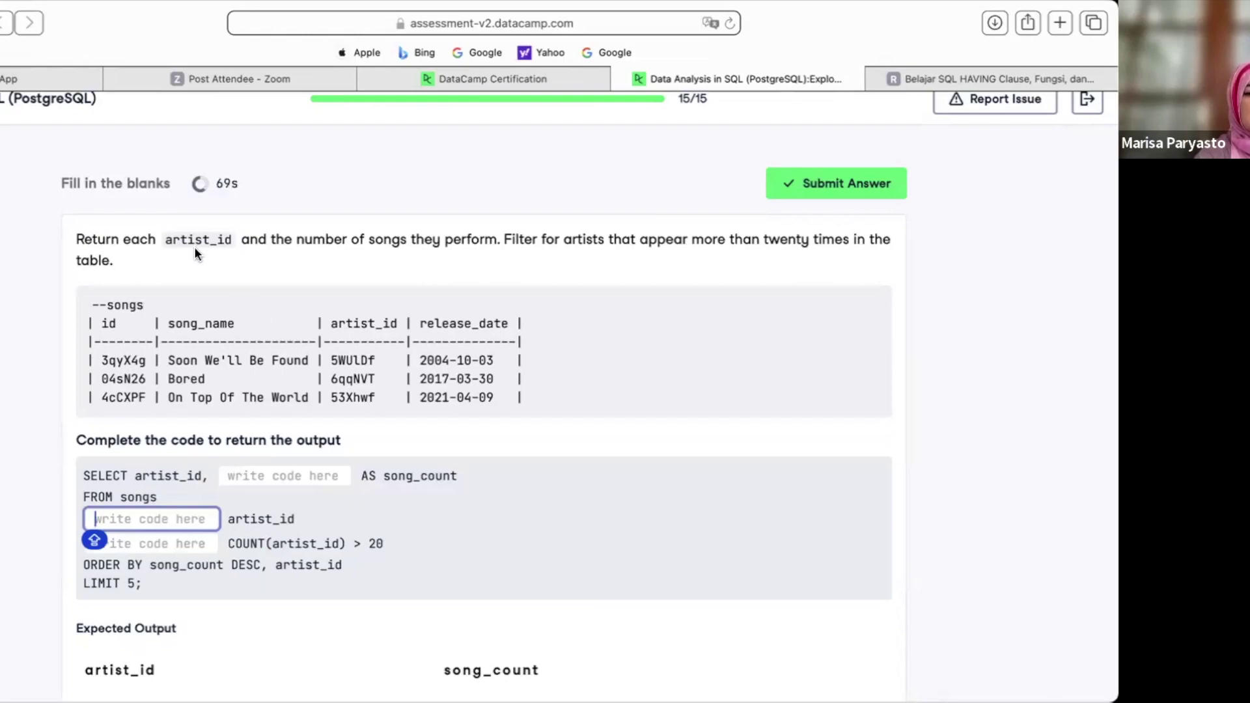
click(185, 544)
text(W)
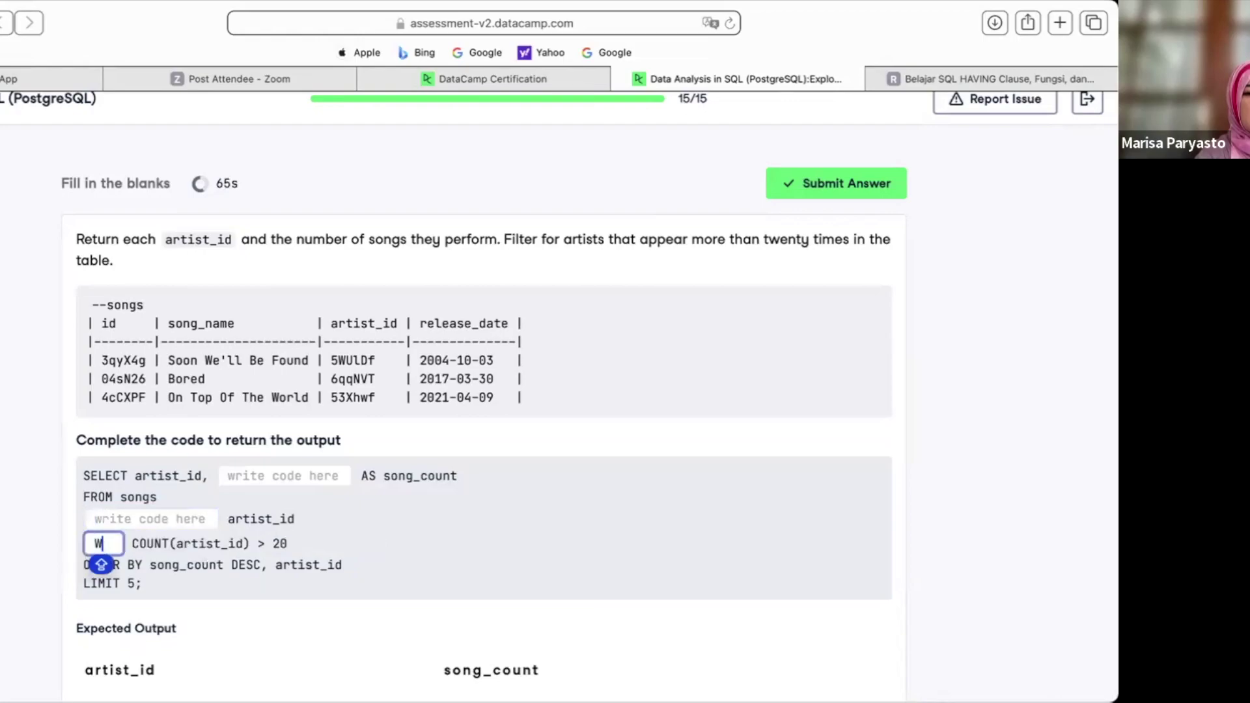
text(HERE)
click(498, 605)
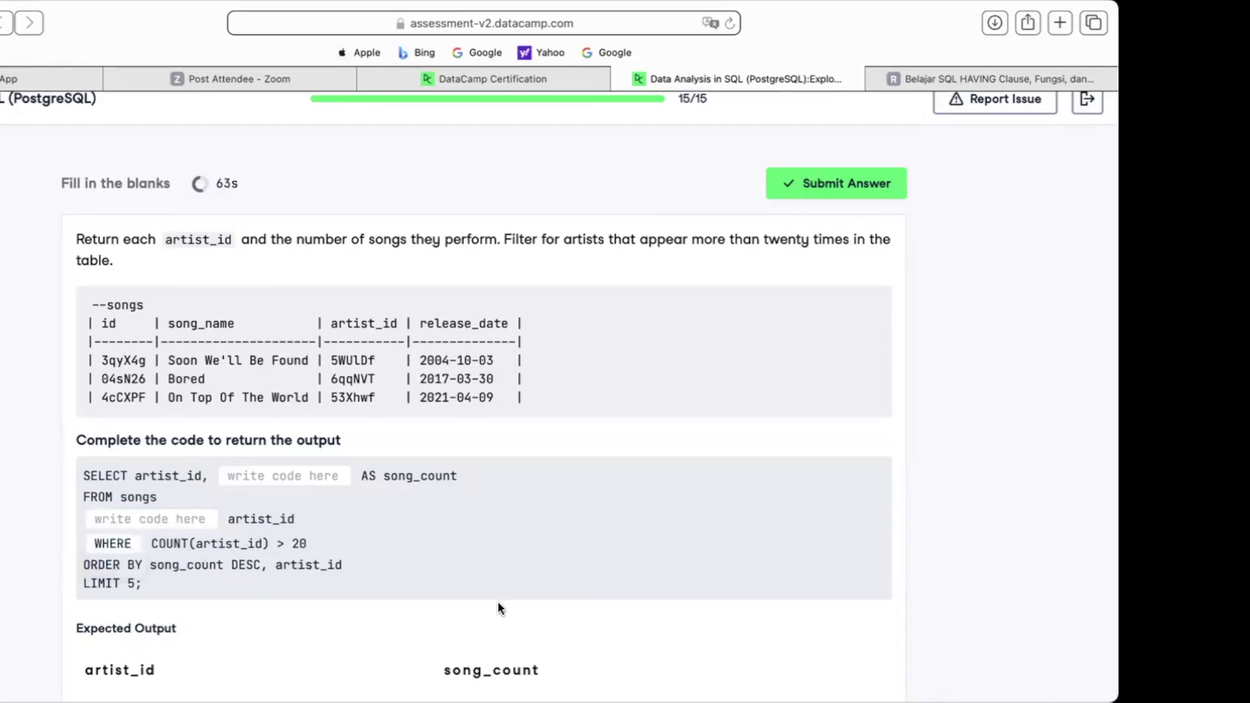
- Enter GROUP BY in the blank before artist_id, below the FROM songs line
click(254, 480)
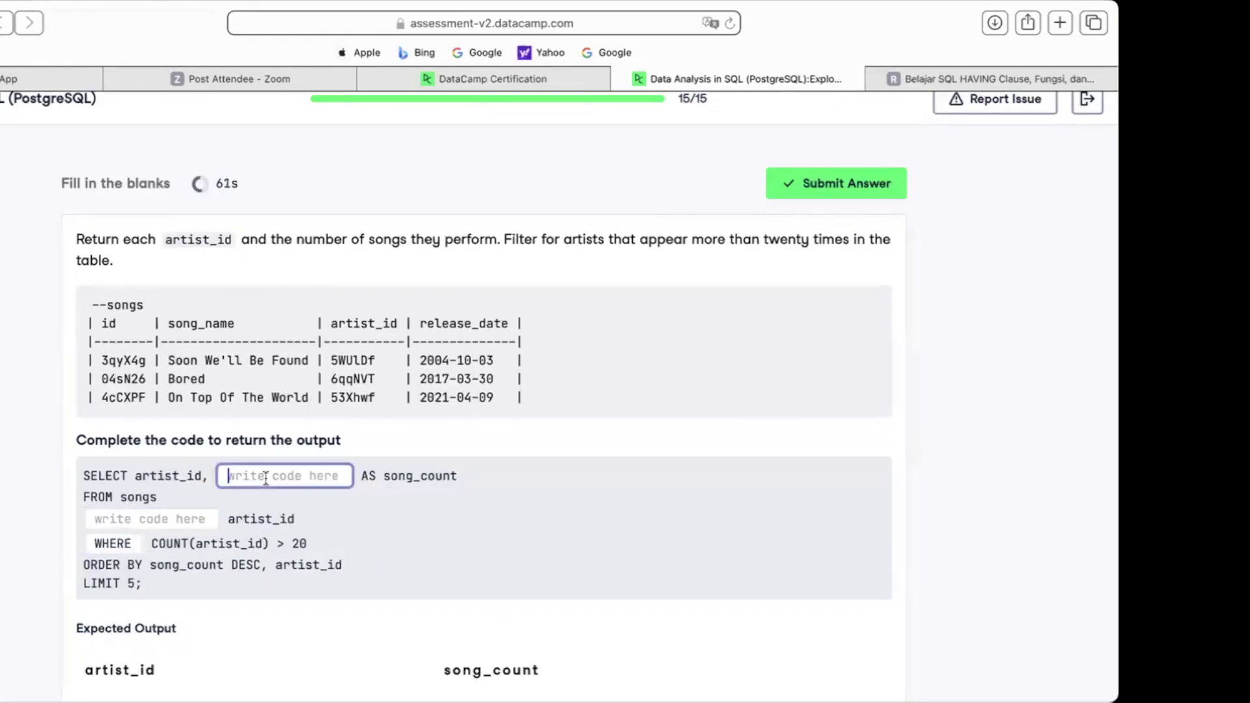
click(359, 531)
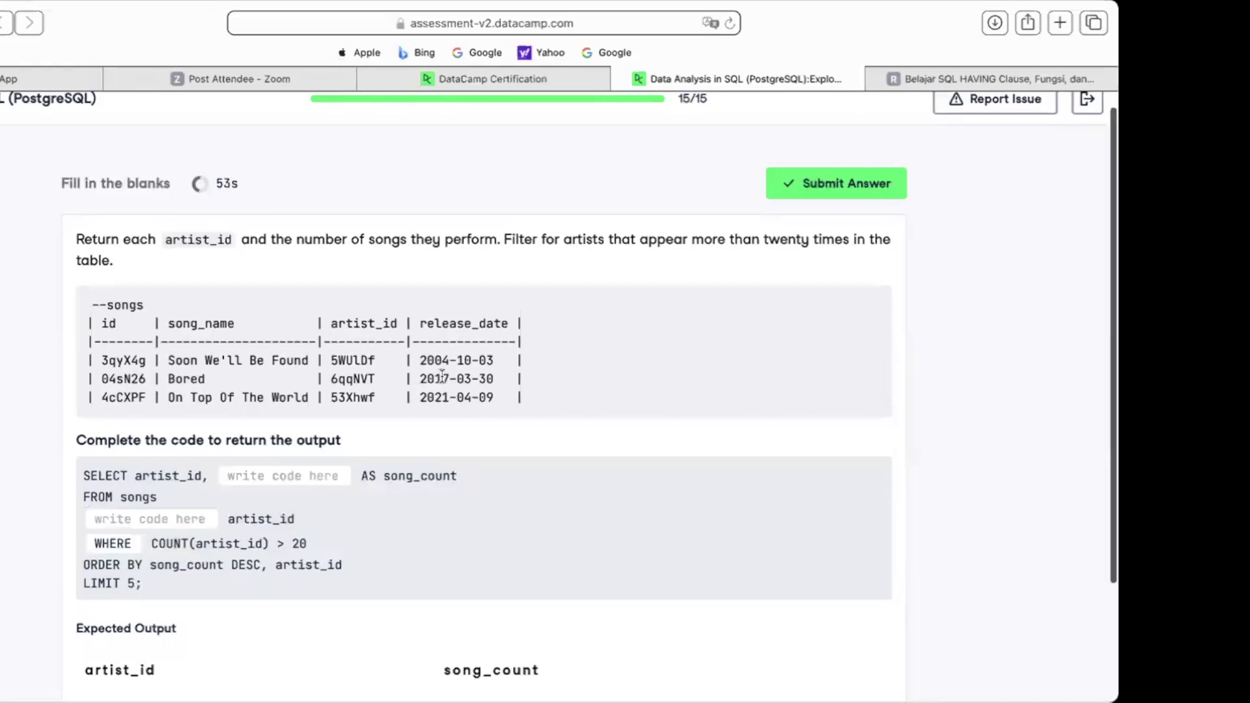
click(183, 523)
key(Caps_Lock)
text(GROUP BY)
key(Caps_Lock)
click(105, 529)
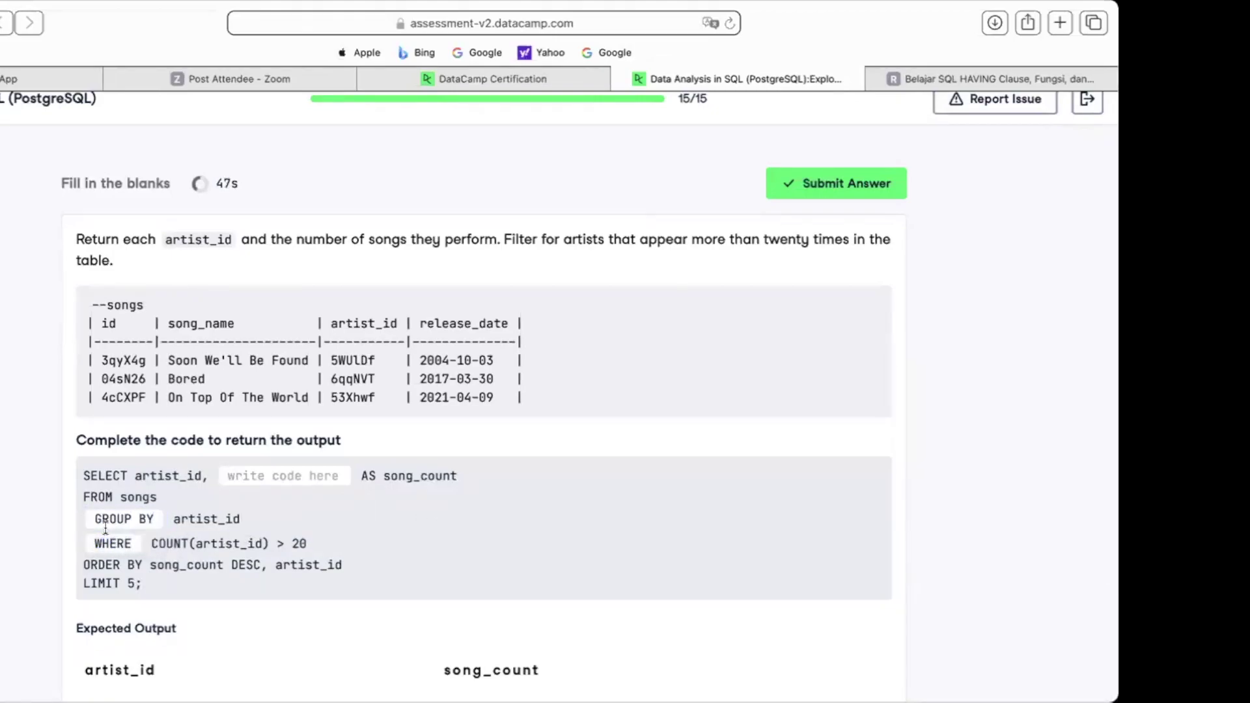
- Replace WHERE with HAVING in the blank before the COUNT(artist_id) > 20 condition
double_click(108, 543)
key(Caps_Lock)
text(HAVING)
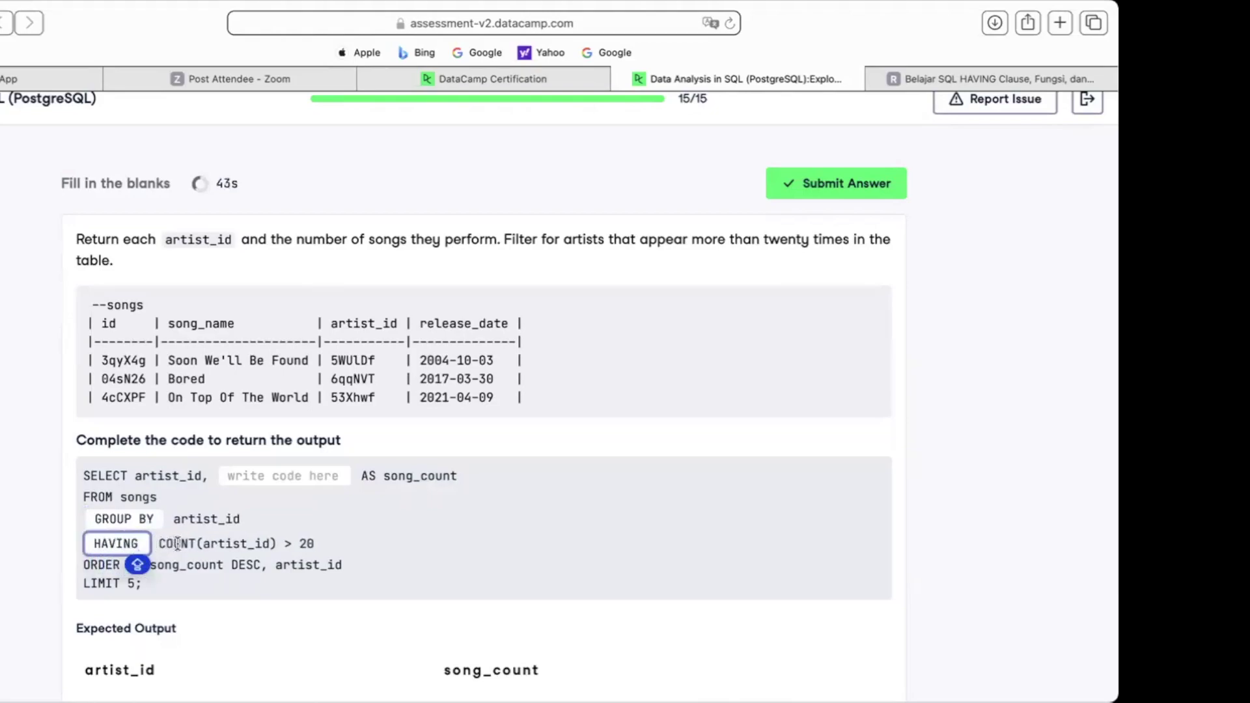
click(177, 544)
- Fill the SELECT blank before AS song_count with COUNT(artist_id)
click(280, 476)
key(Caps_Lock)
text(COUNT()
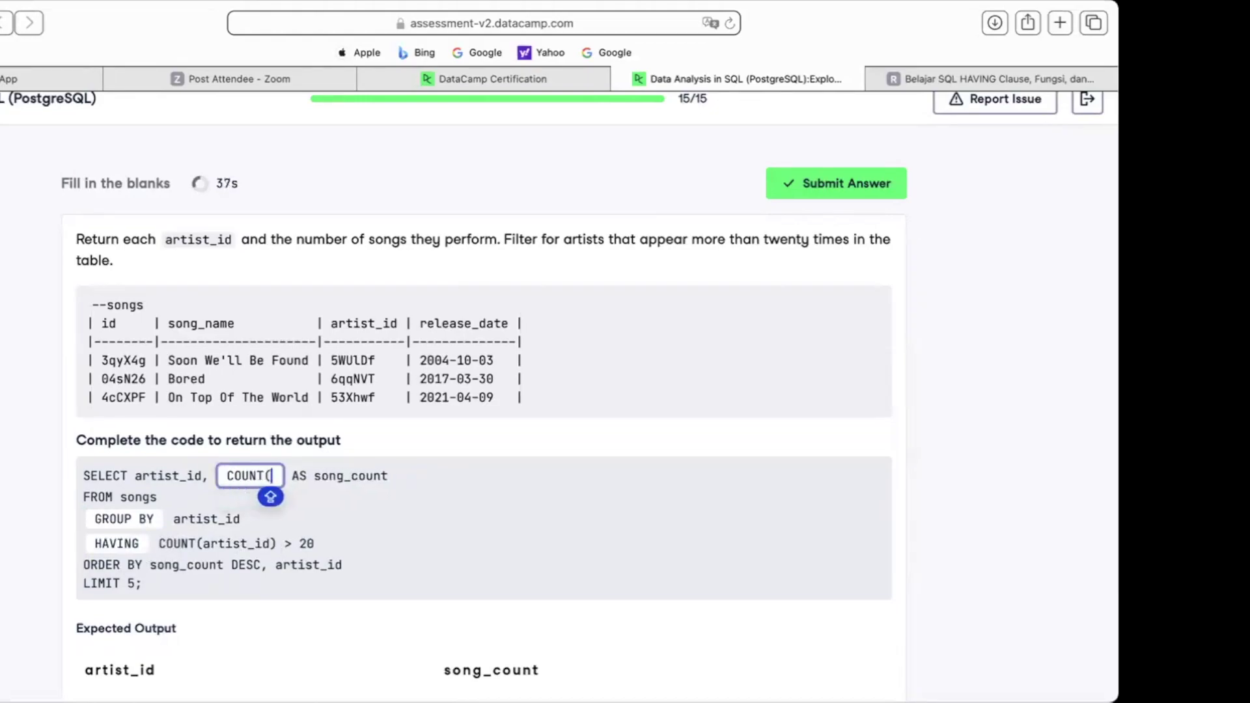
key(Caps_Lock)
text(artist)
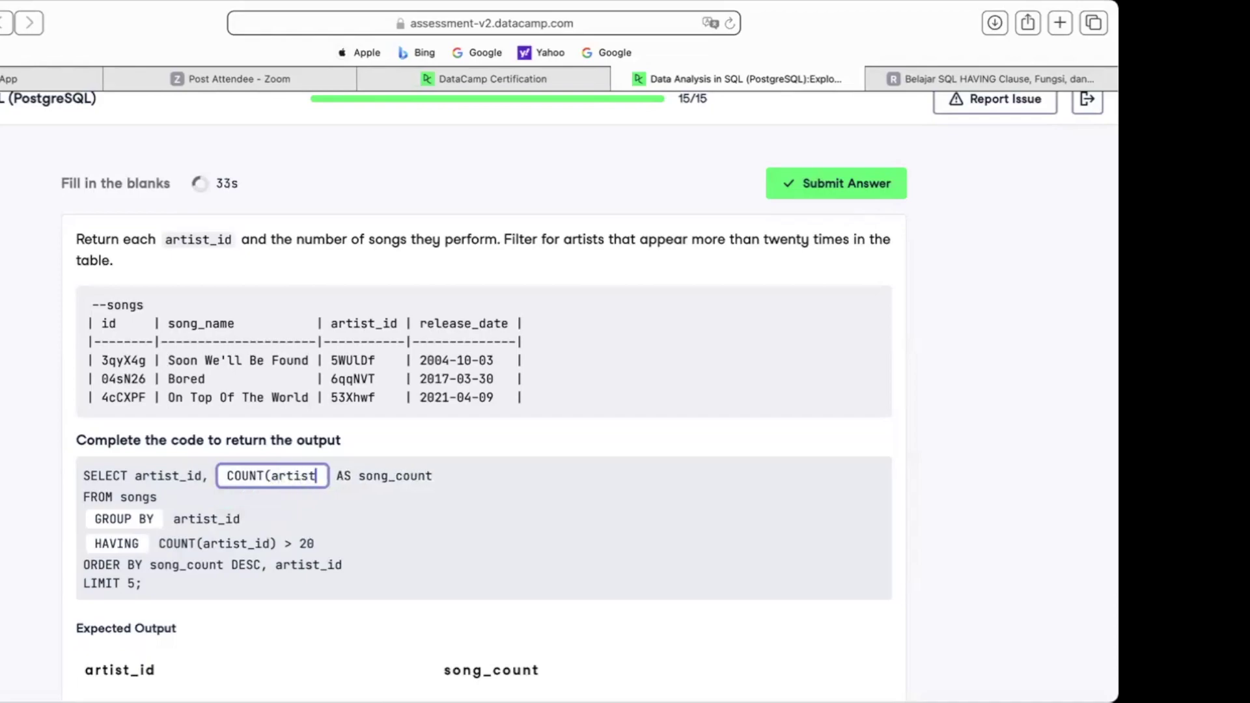
text(_)
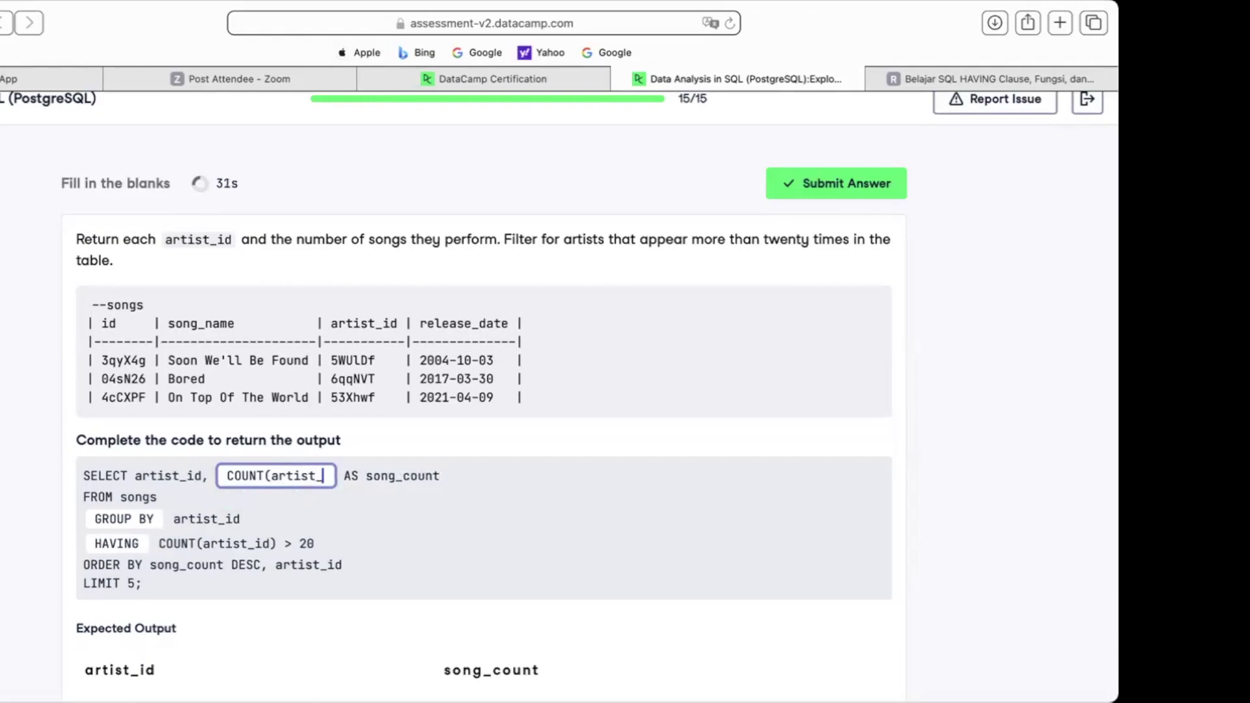
text(id))
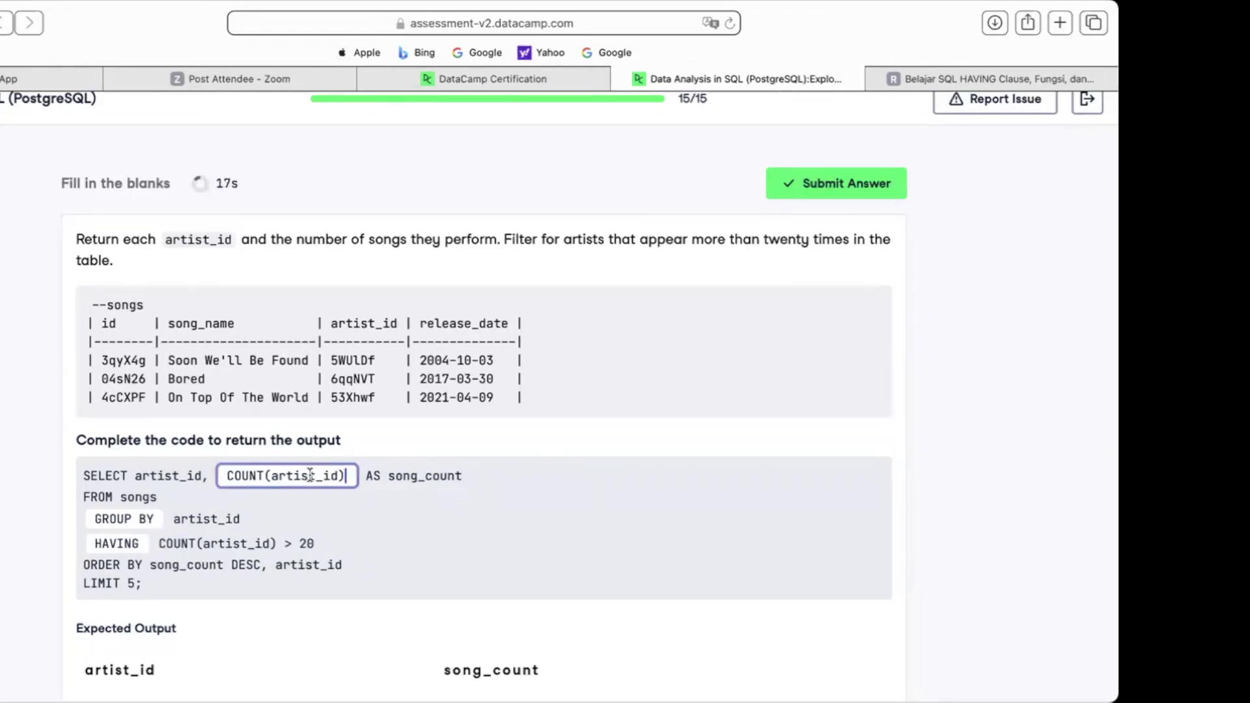
- Check the completed songs query, finish the final question, and open the review of the assessment answers
scroll(309, 474, down, 3)
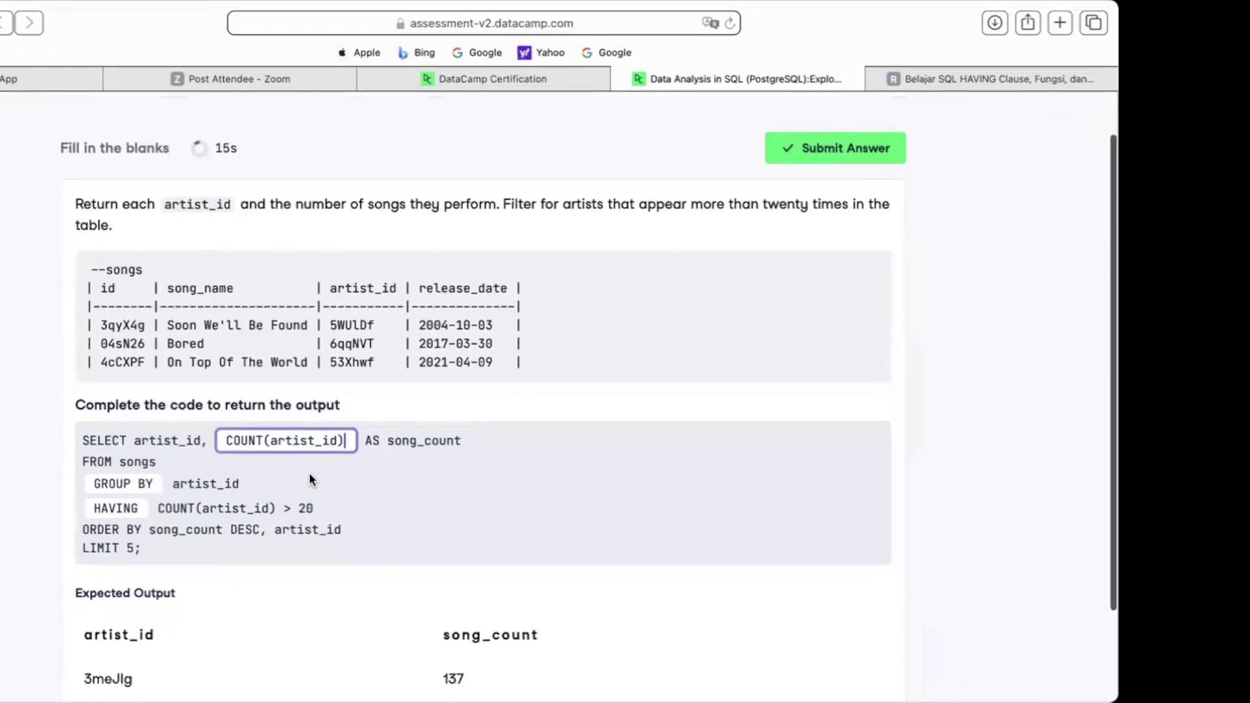
scroll(309, 471, down, 1)
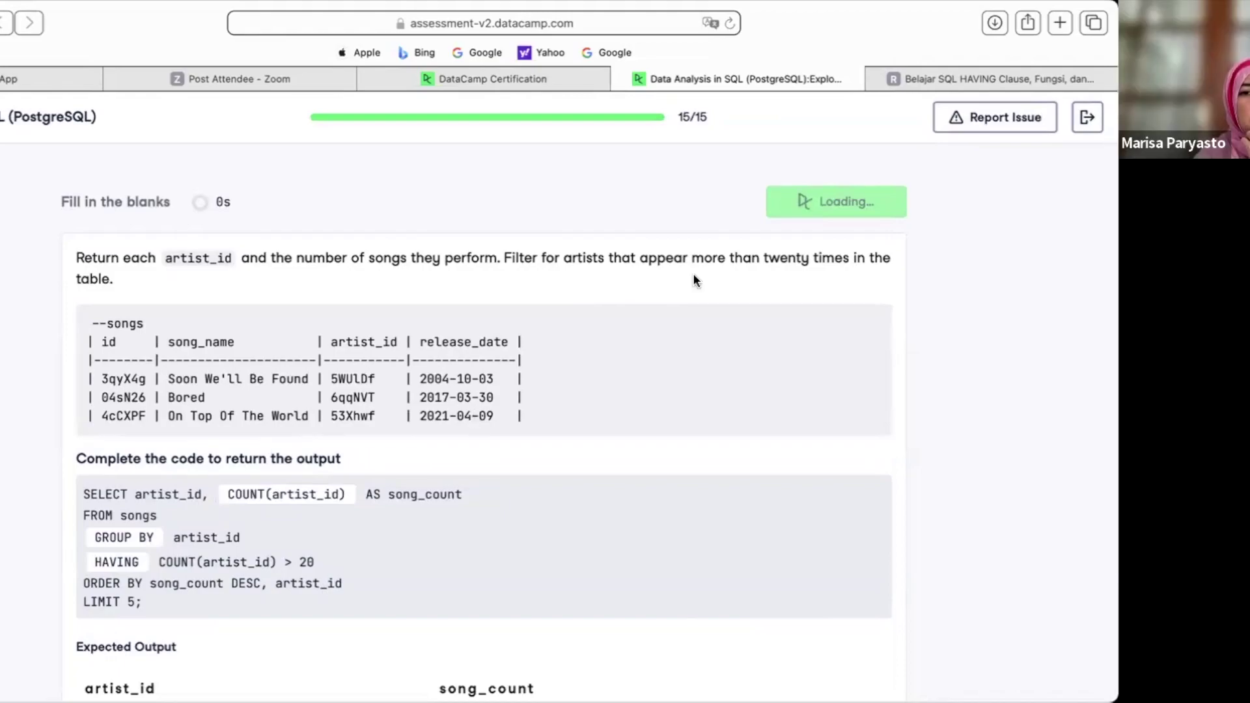
scroll(694, 275, down, 1)
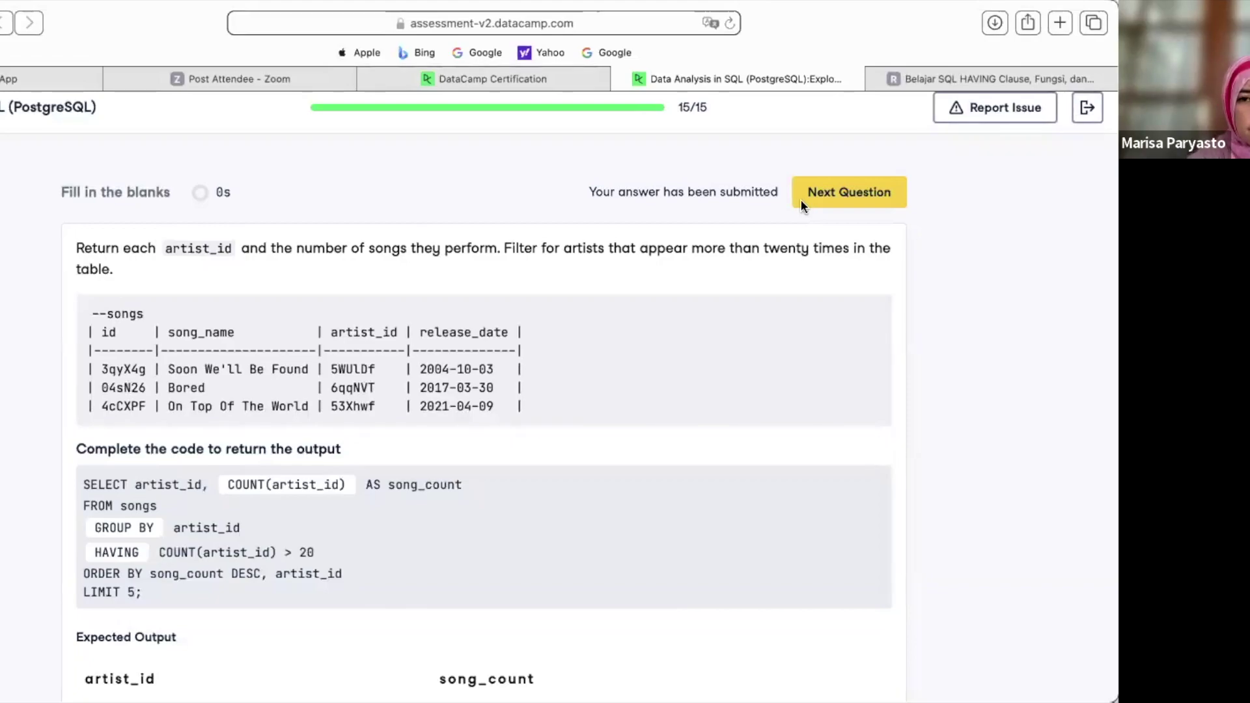
click(838, 197)
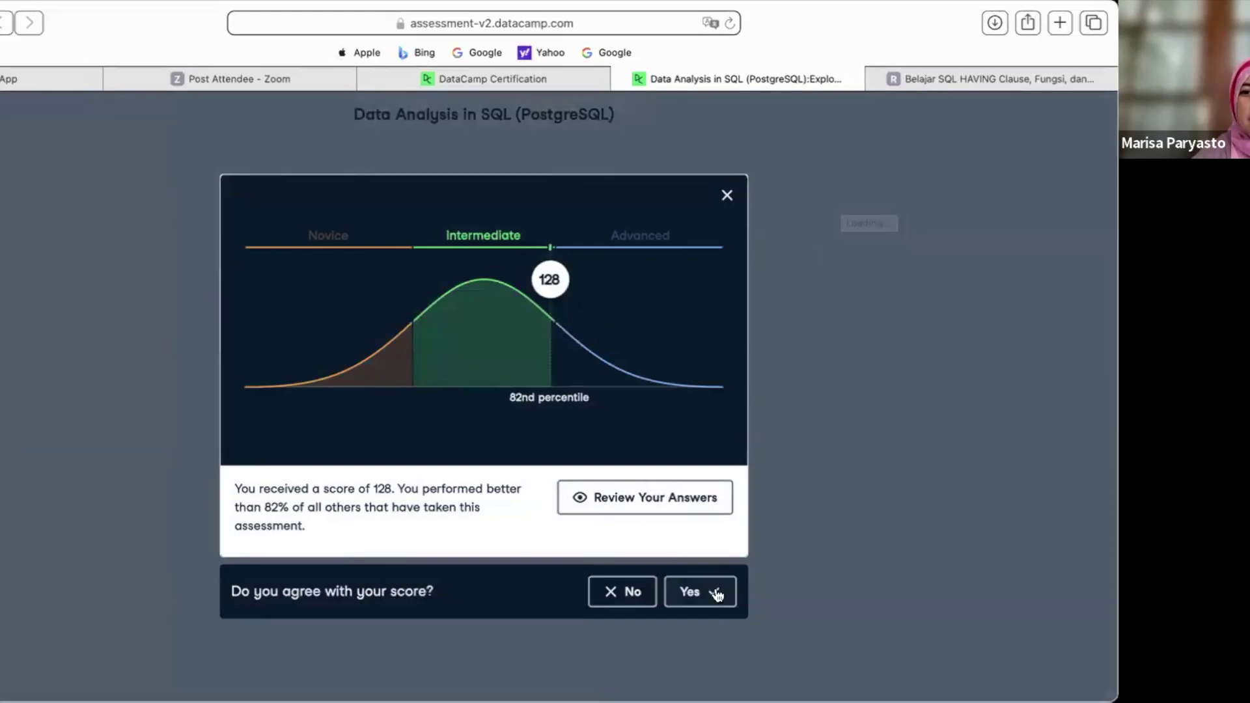
click(689, 498)
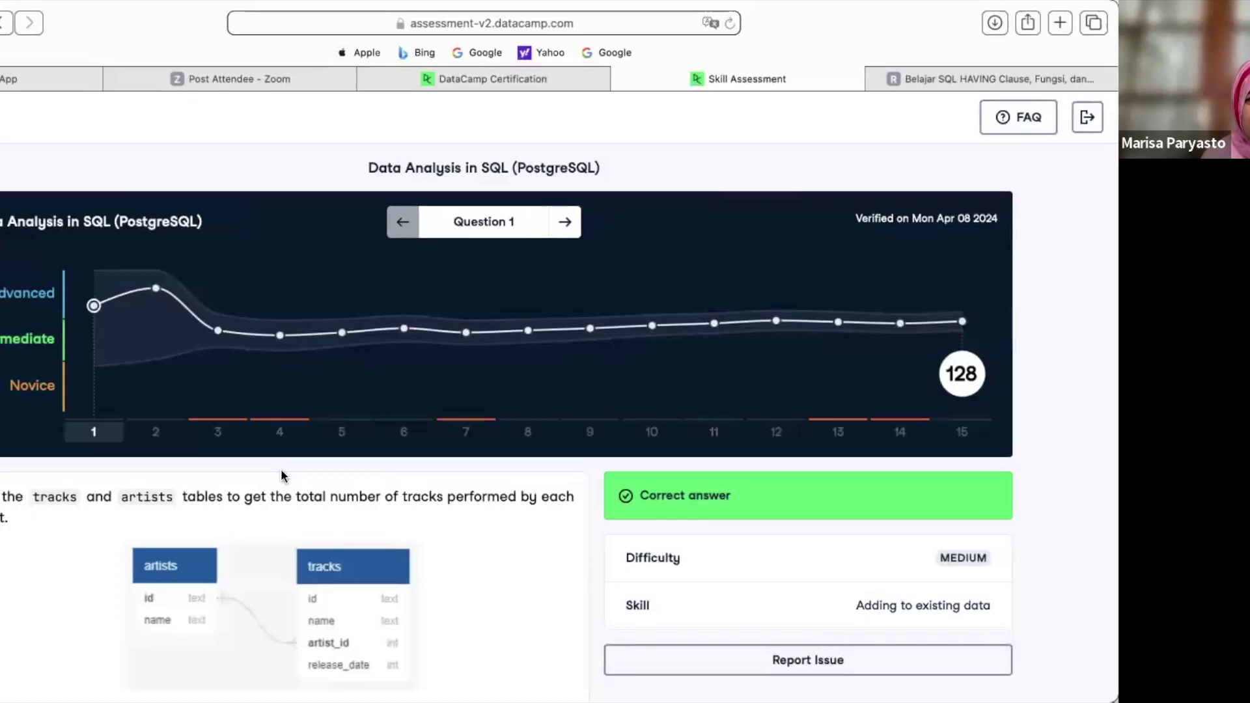
- Review questions 1 and 2, examining the submitted query and expected versus own output for question 1
scroll(280, 469, down, 5)
scroll(282, 475, down, 10)
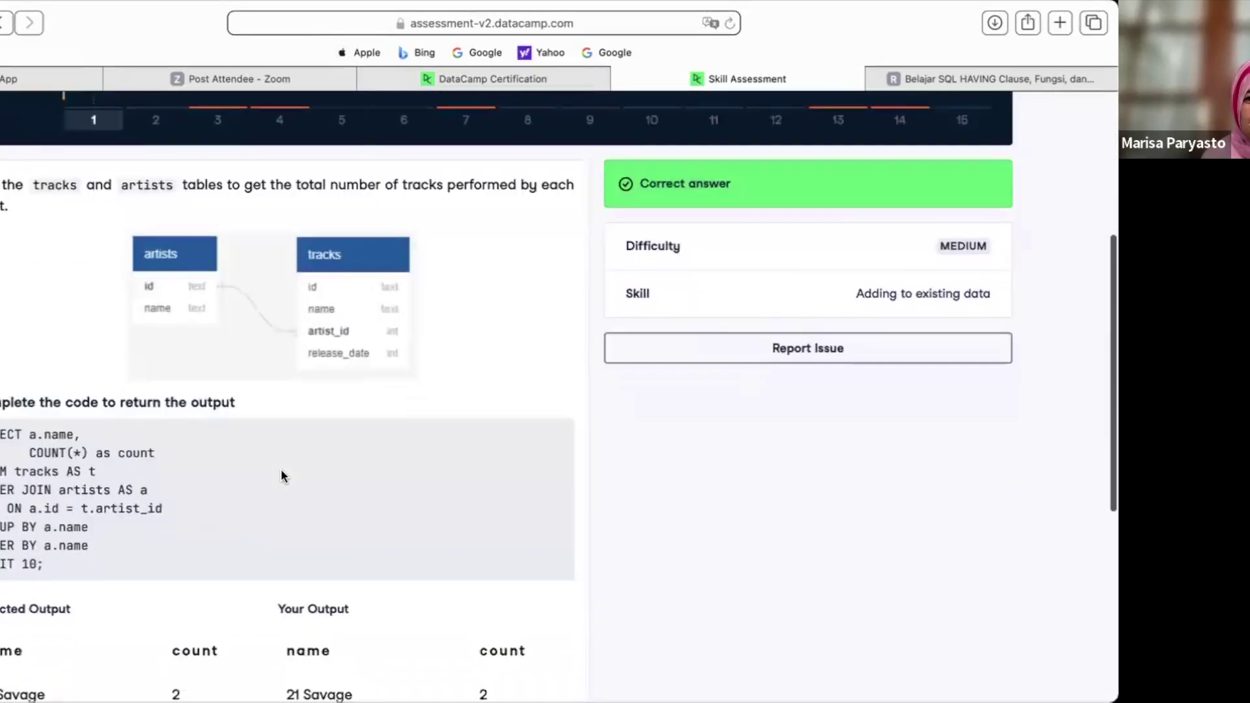
scroll(281, 475, down, 7)
scroll(281, 476, up, 14)
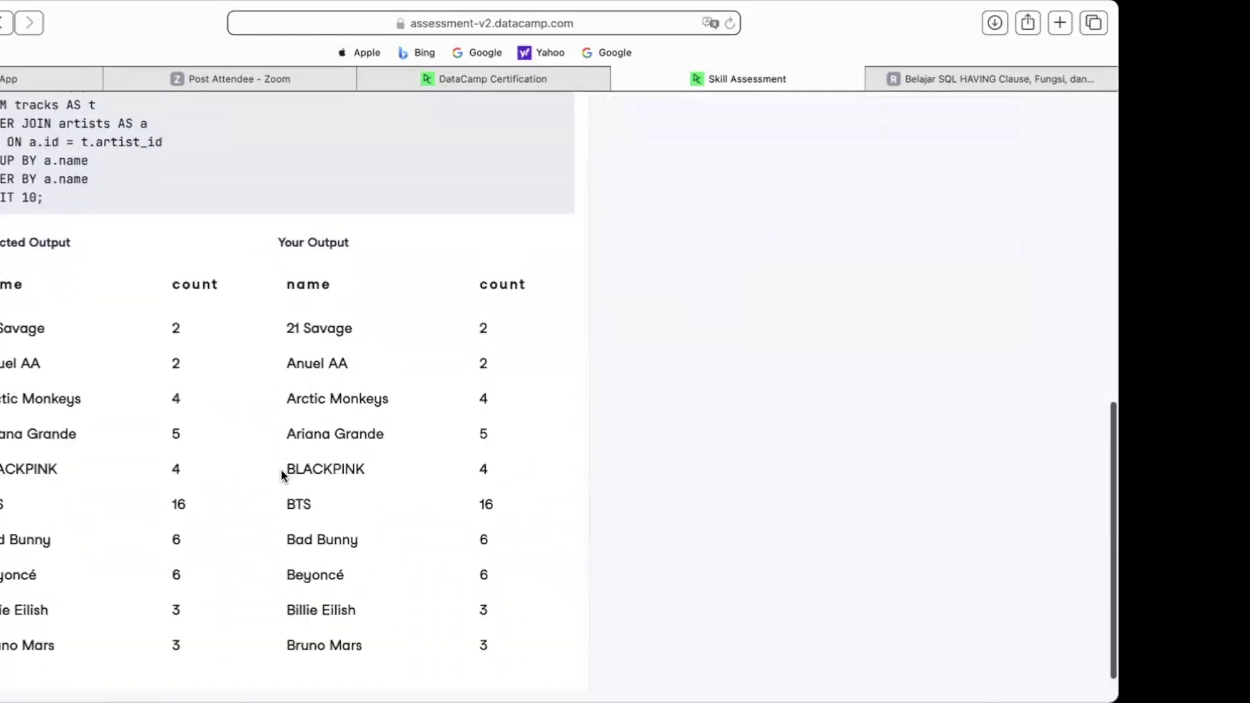
scroll(281, 476, up, 8)
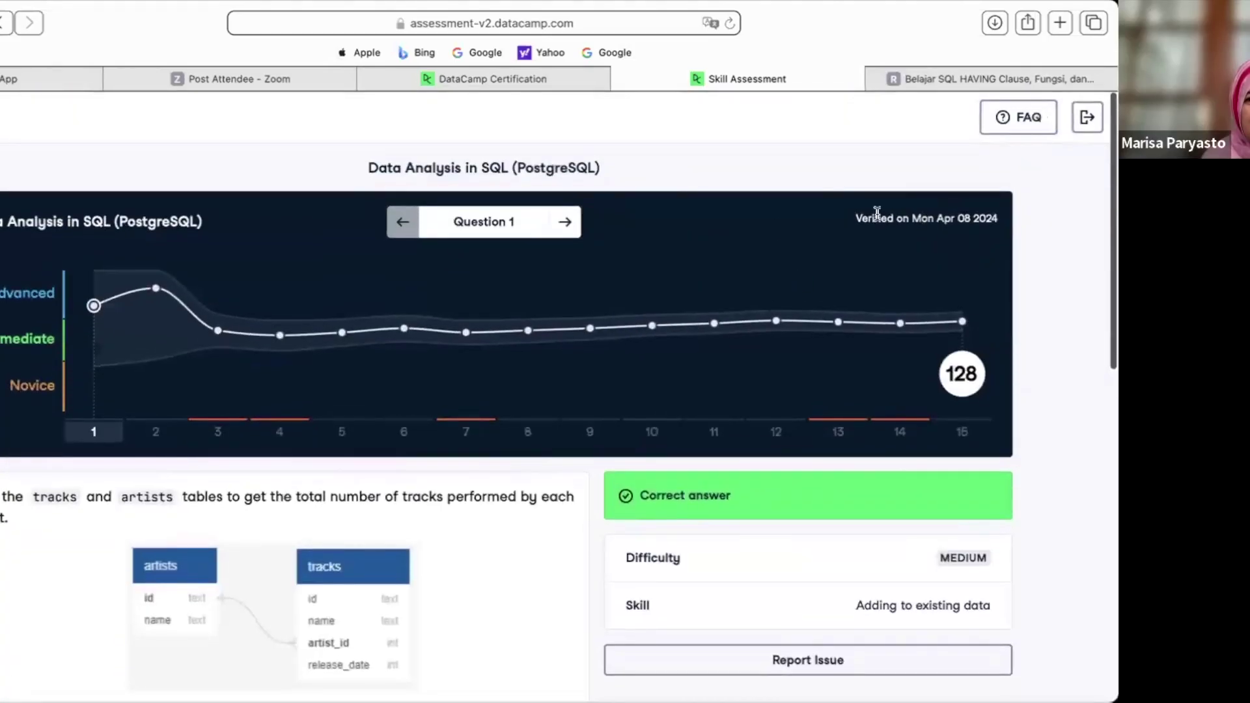
click(564, 221)
scroll(439, 439, down, 5)
scroll(439, 443, up, 5)
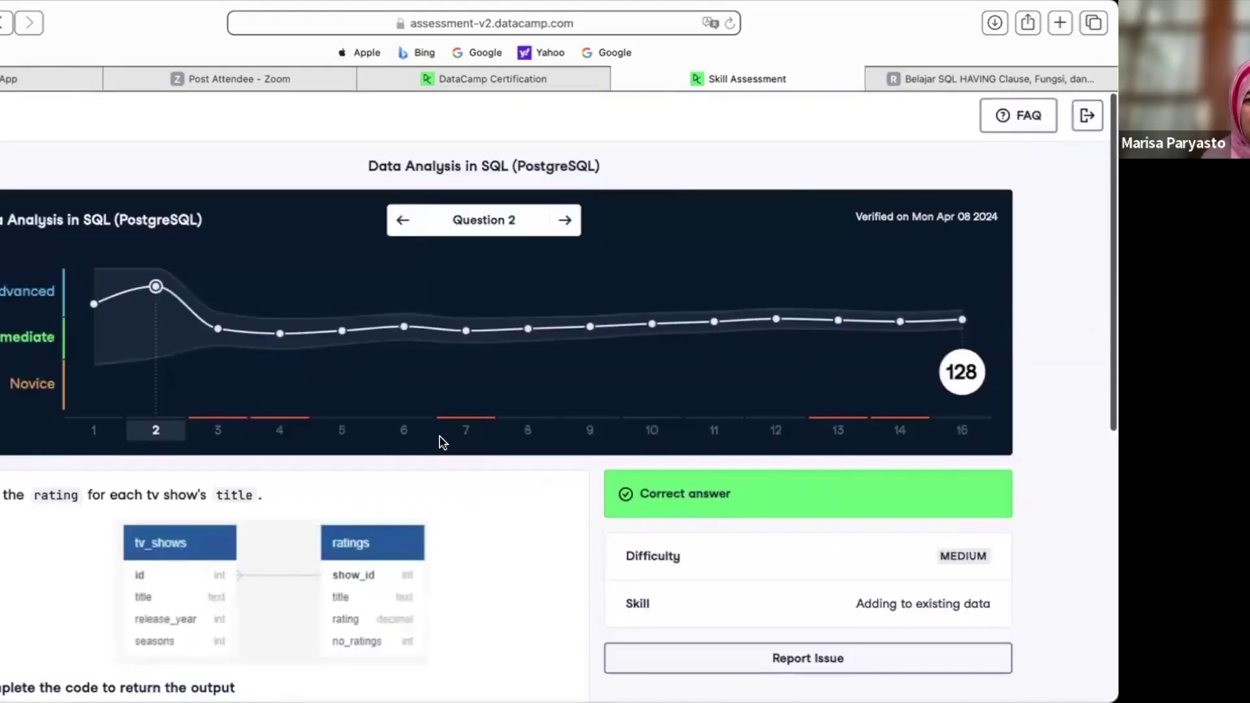
- Open question 3 in the review and compare the submitted invoices query with the corrected code and the error output
click(564, 222)
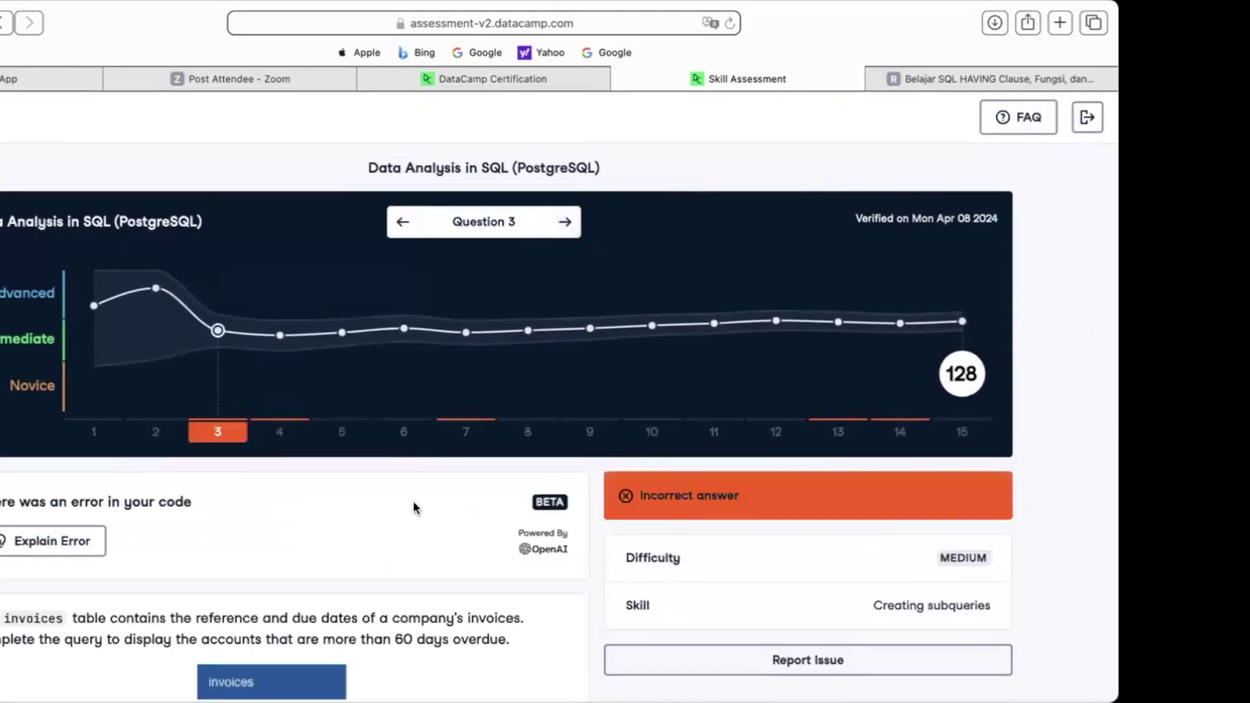
scroll(398, 559, down, 10)
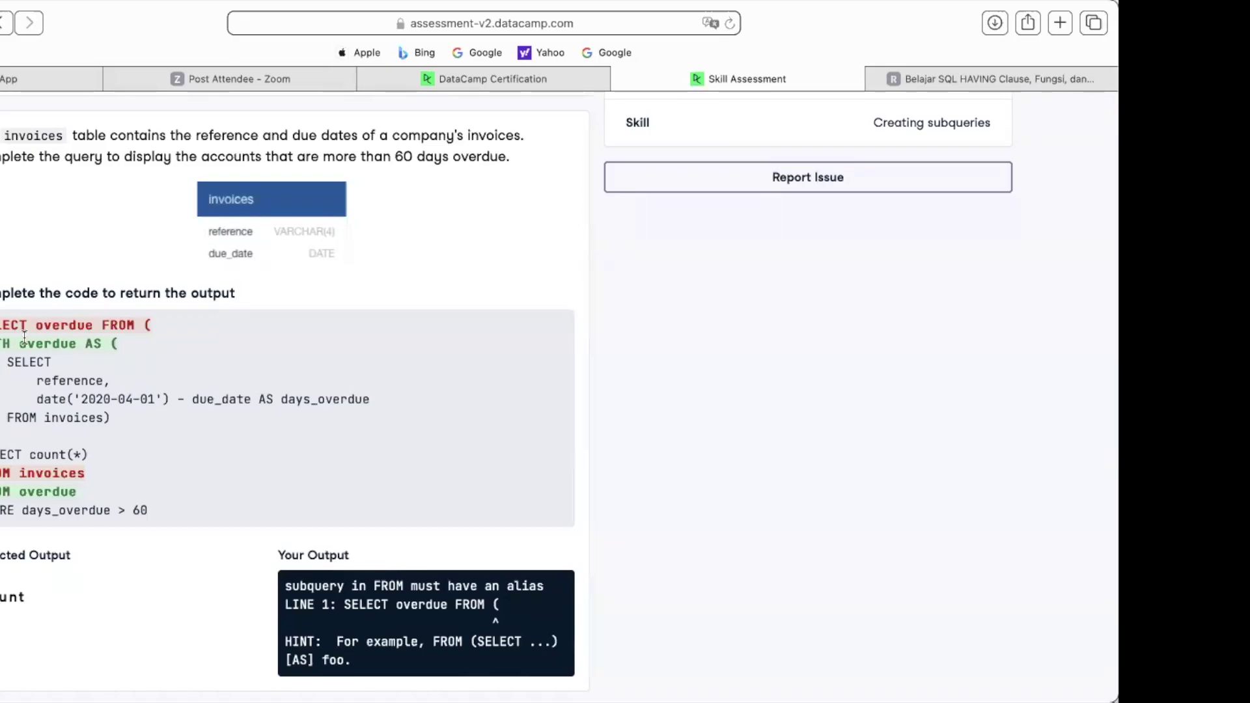
scroll(25, 337, up, 5)
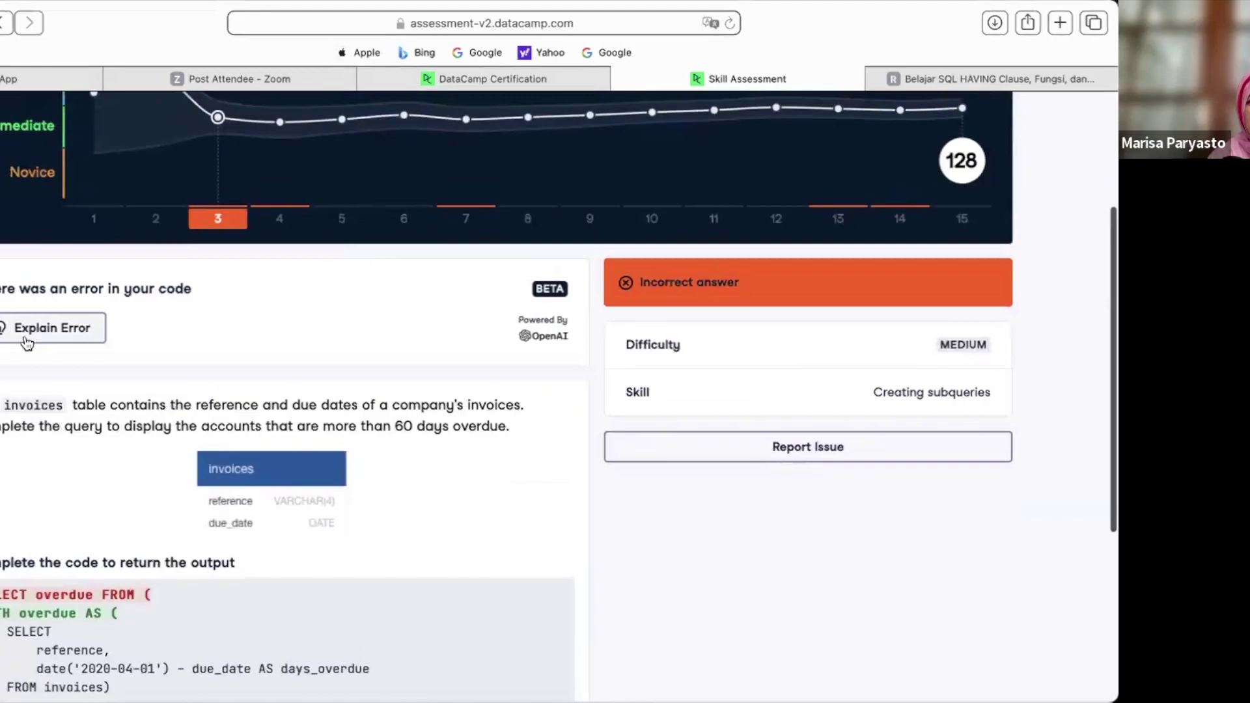
scroll(24, 336, down, 5)
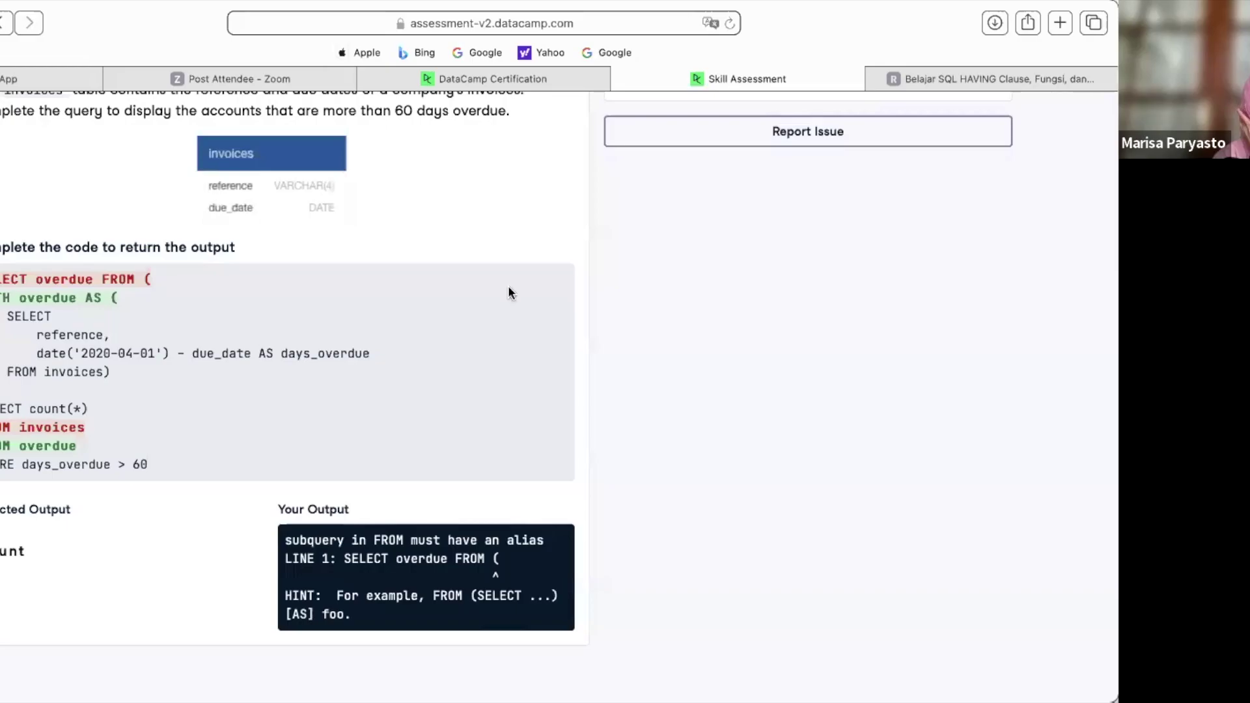
scroll(531, 313, up, 2)
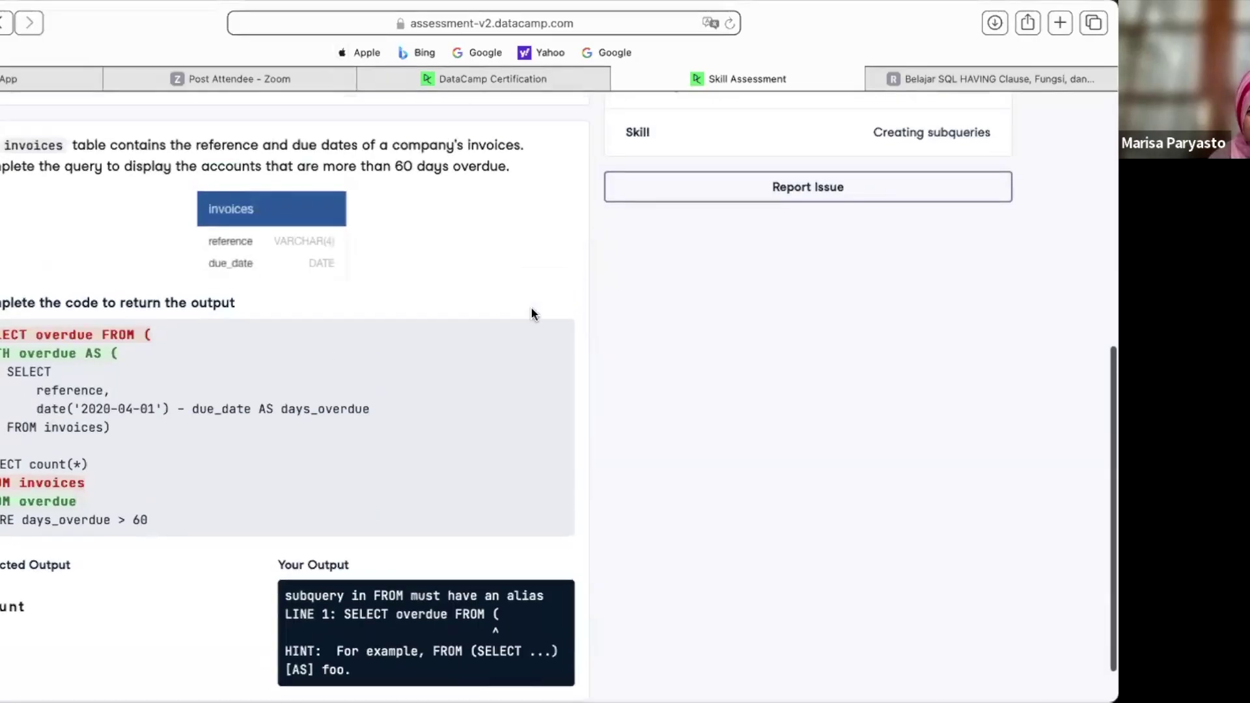
scroll(531, 313, up, 10)
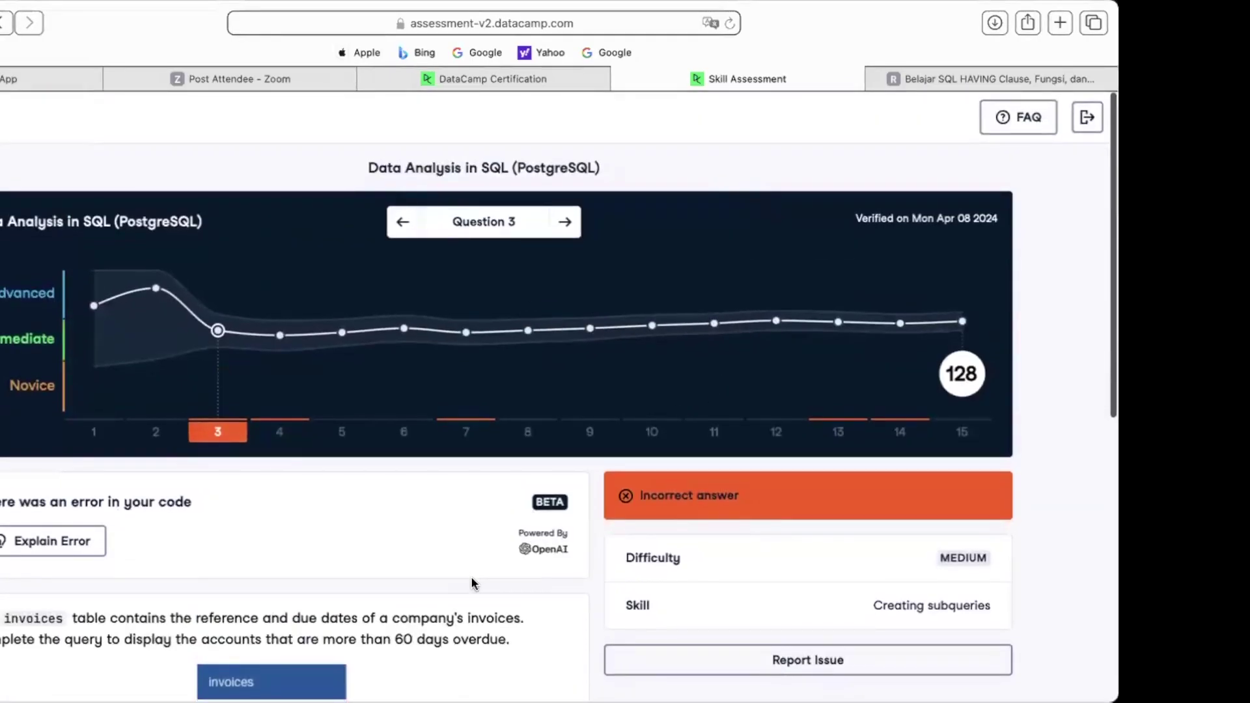
- Open question 4 in the review and compare the submitted full_name query with the corrected code and both outputs
click(566, 221)
scroll(545, 438, down, 5)
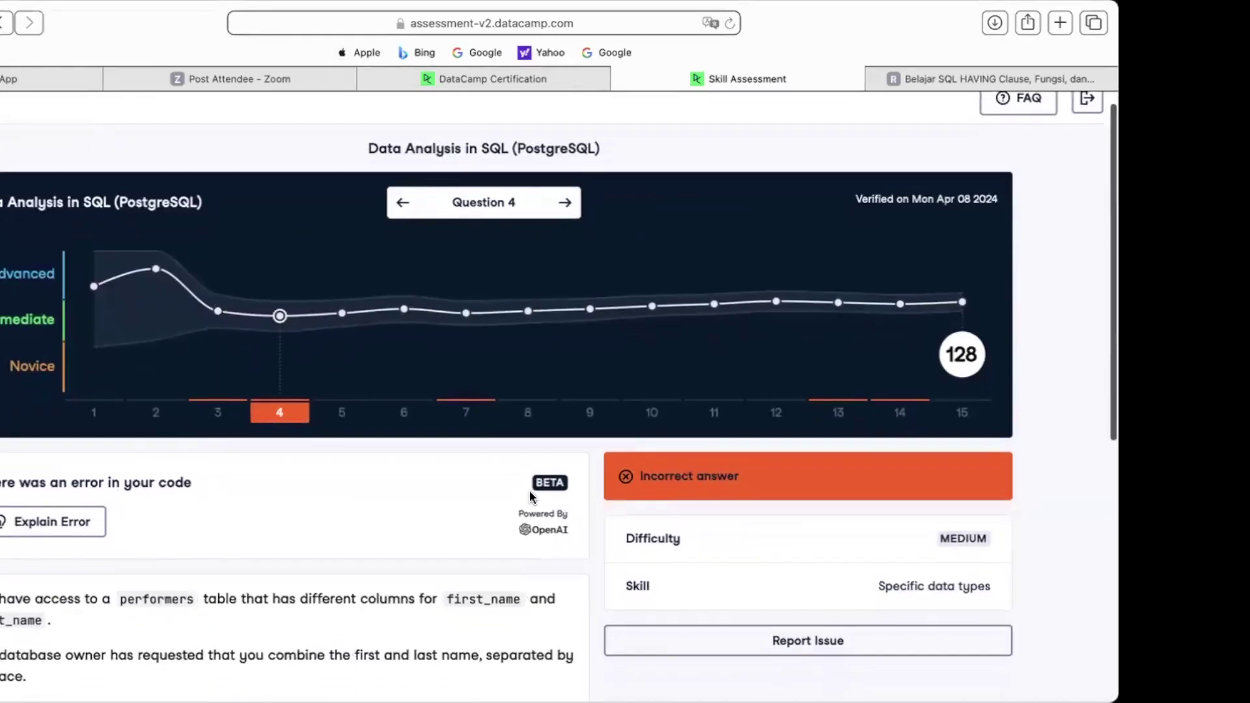
scroll(545, 438, down, 3)
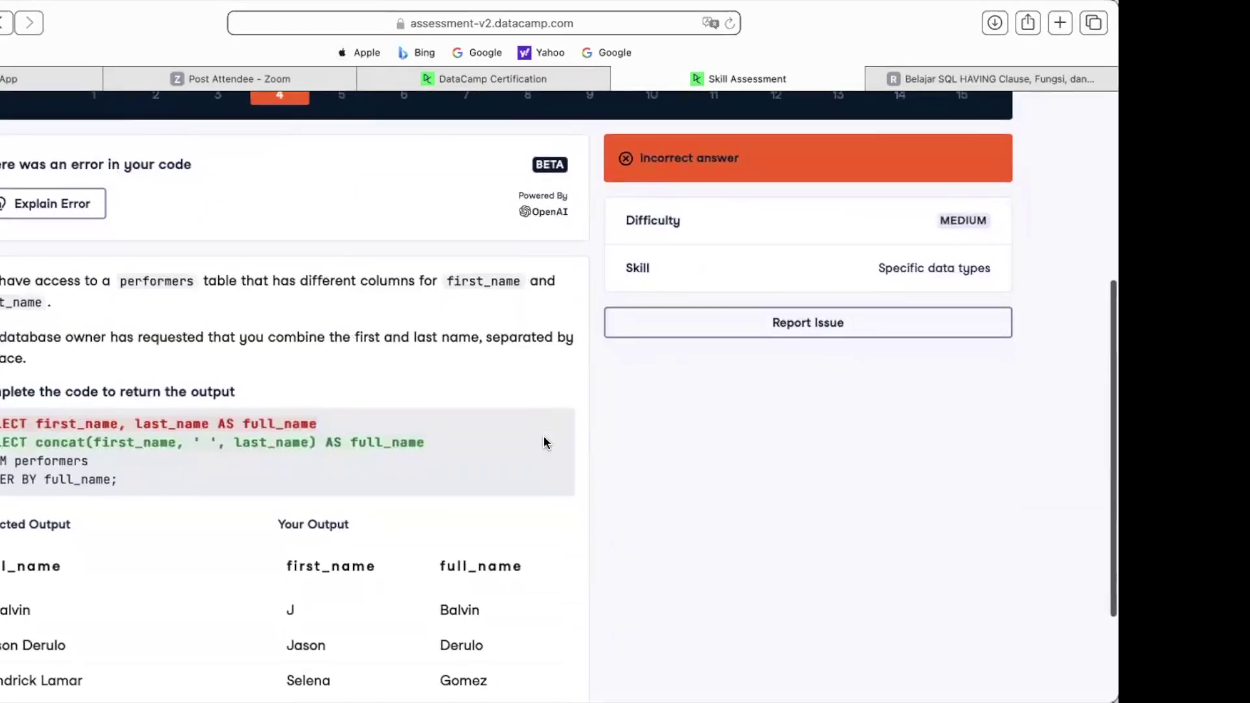
scroll(546, 442, up, 1)
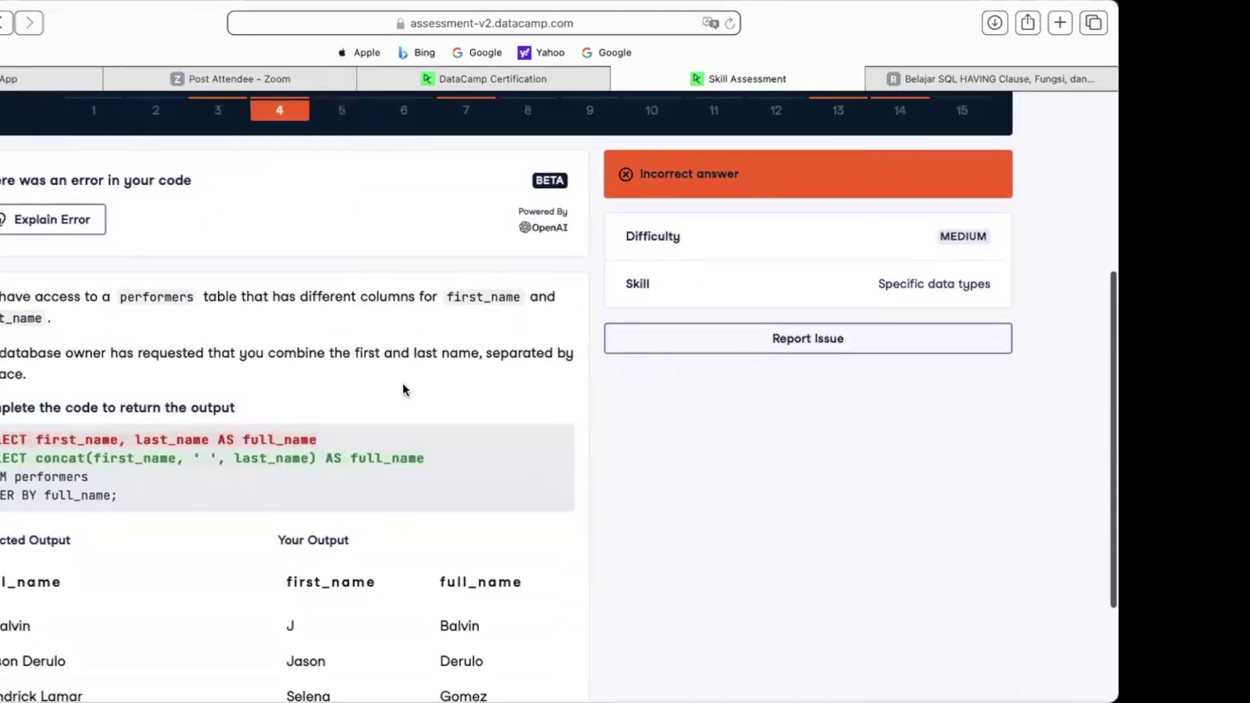
scroll(365, 424, up, 7)
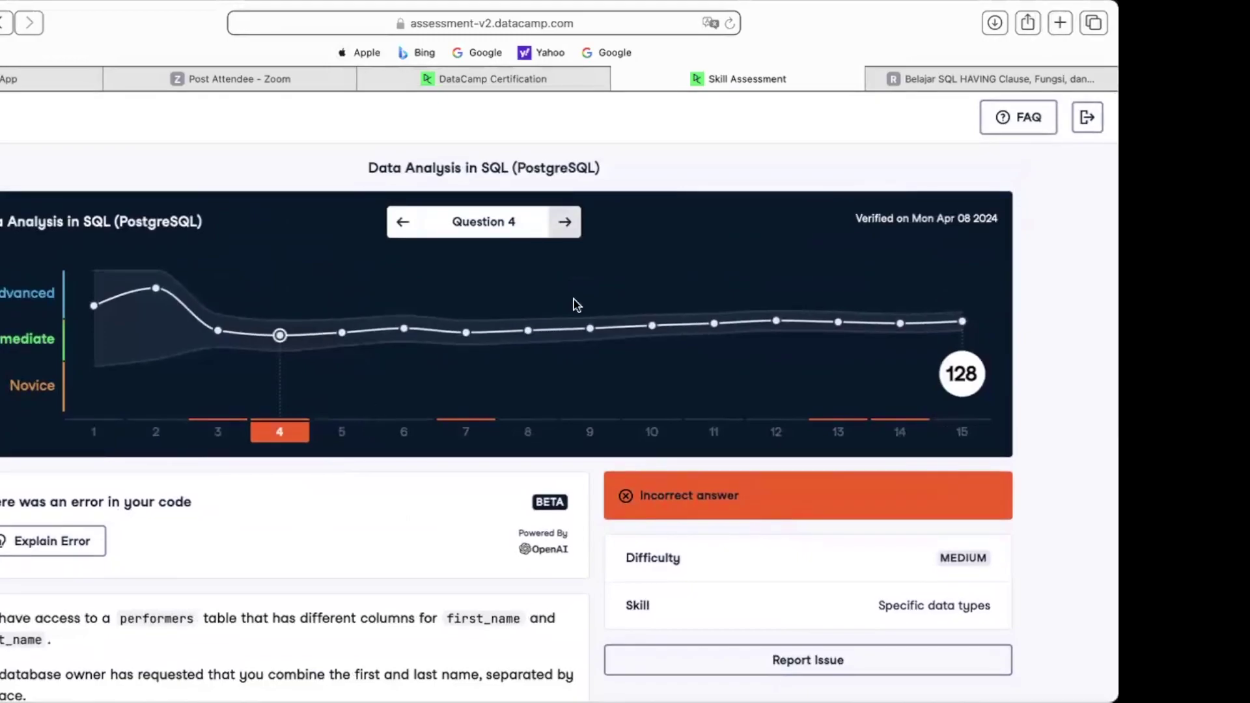
scroll(596, 452, down, 10)
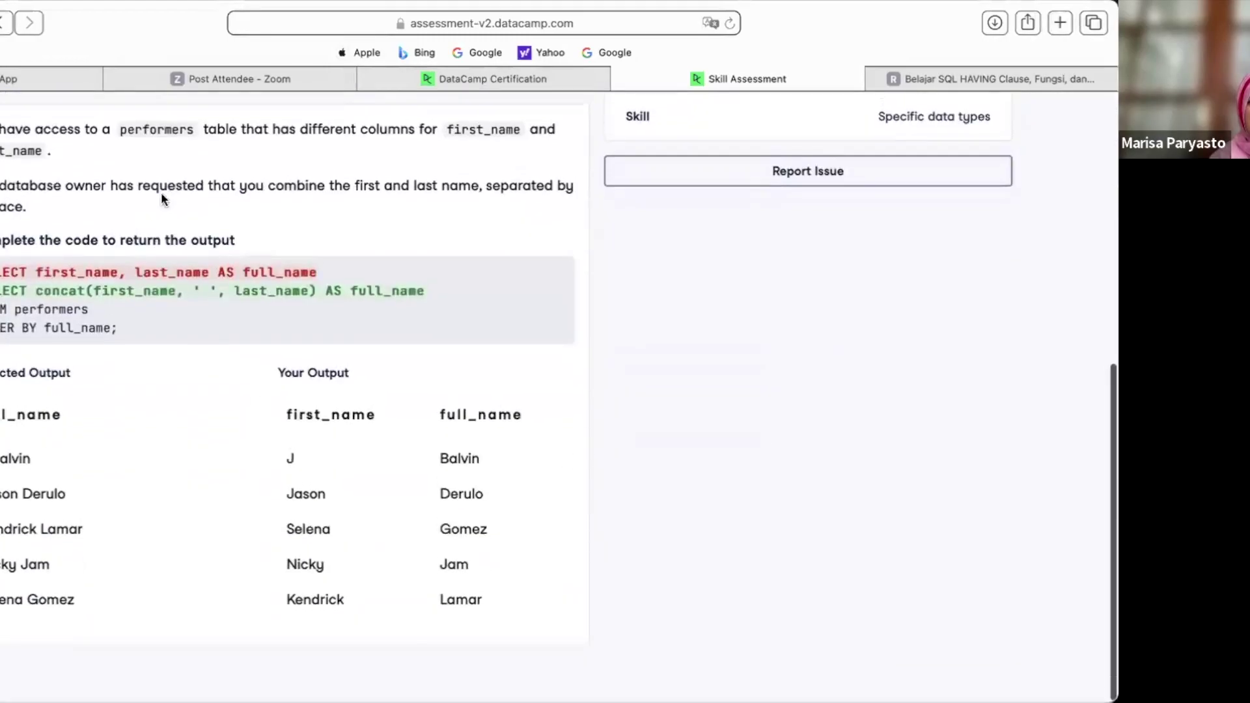
scroll(188, 222, up, 1)
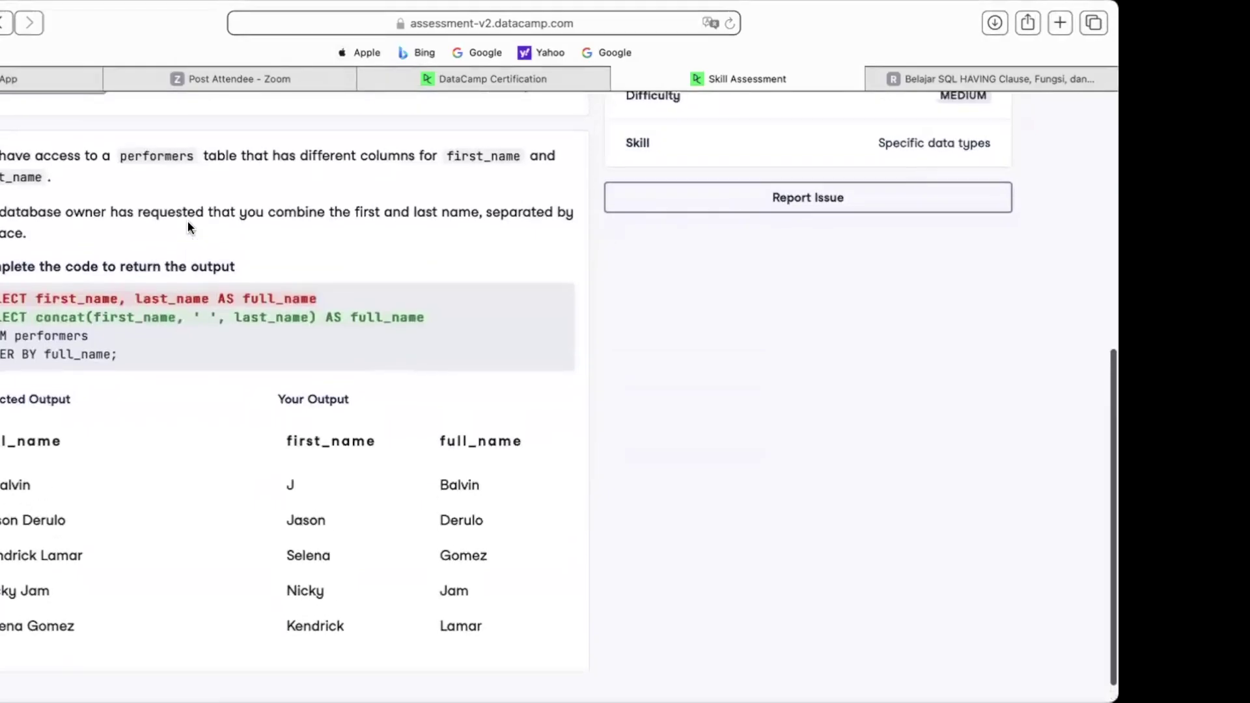
scroll(188, 227, up, 8)
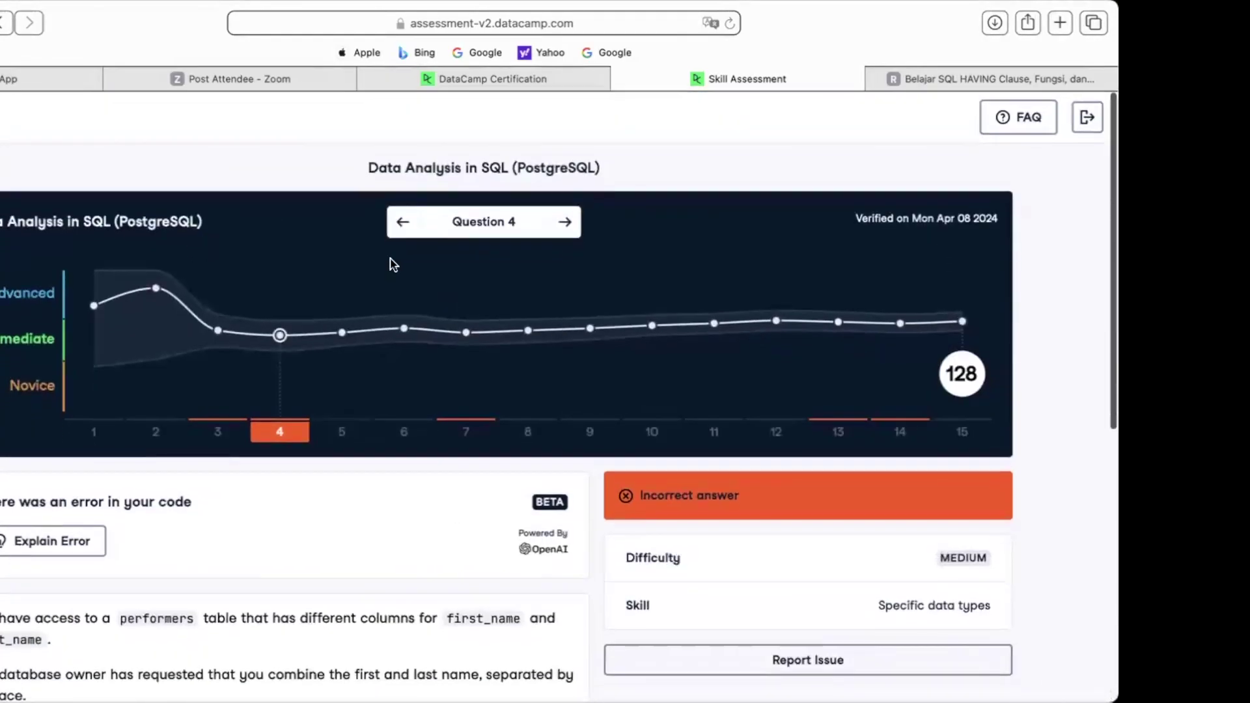
- Go past questions 5 and 6 to question 7 and compare the submitted wine_region subquery with the corrected code and both outputs
click(564, 223)
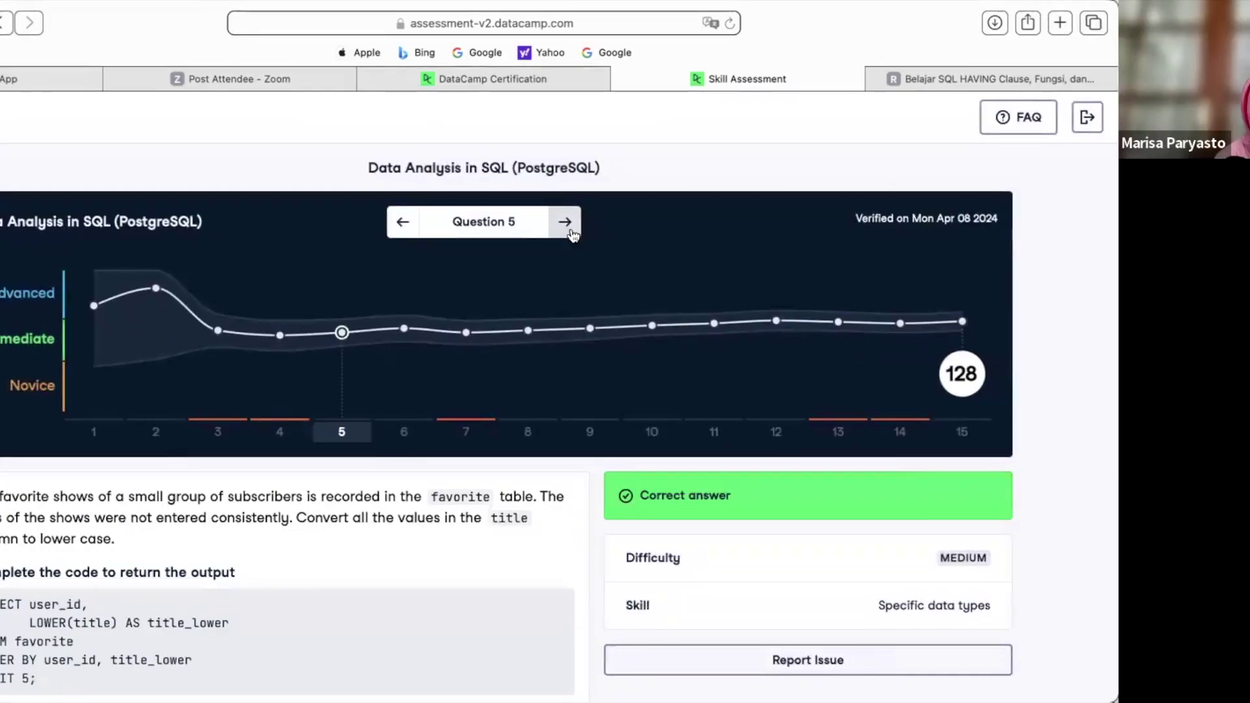
click(565, 223)
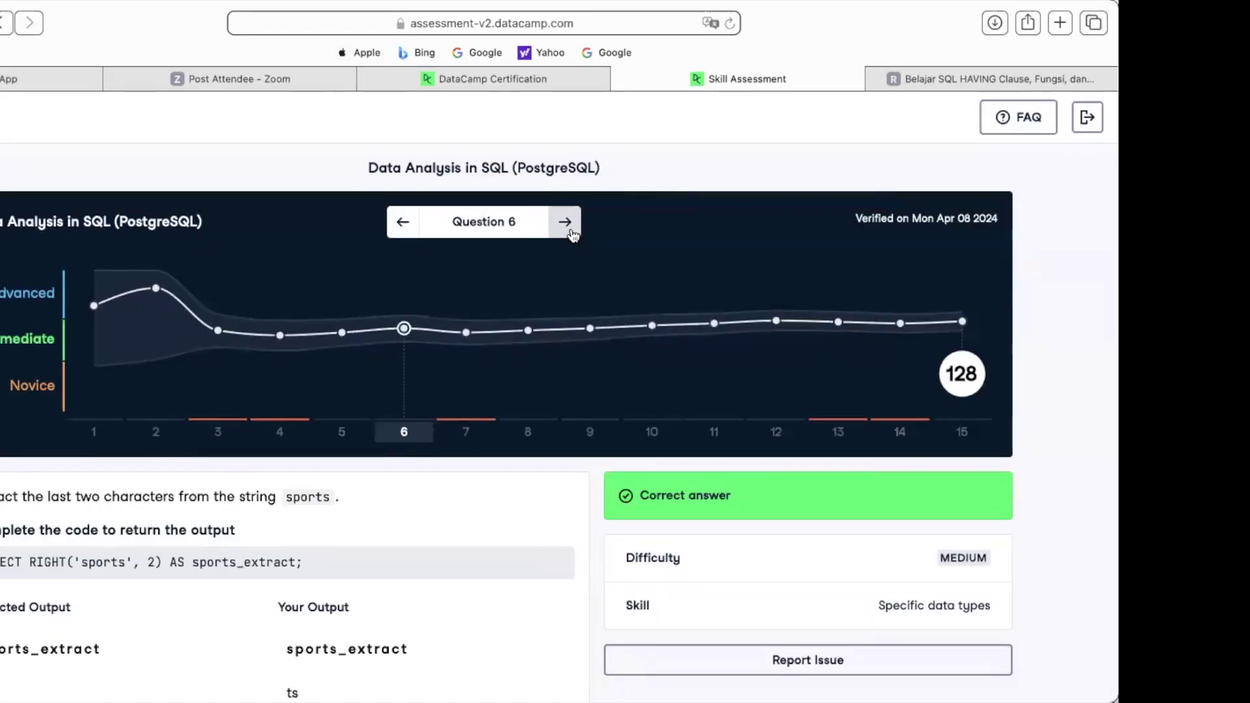
click(572, 234)
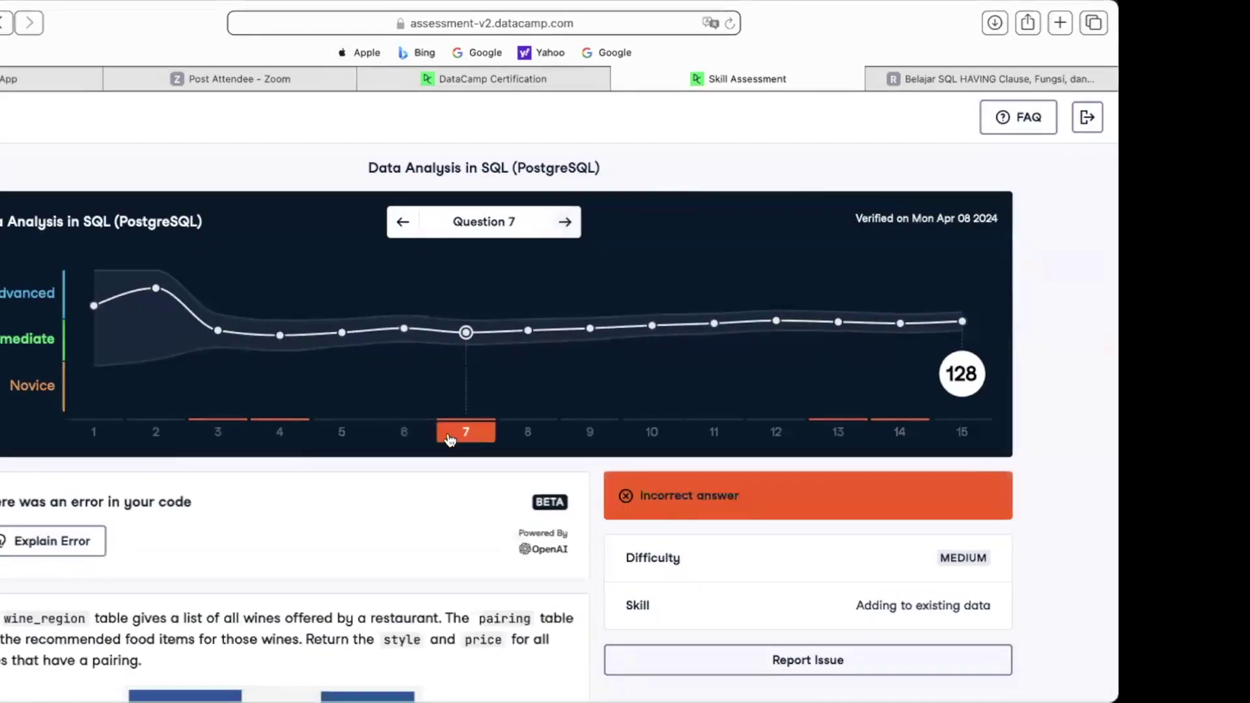
scroll(447, 436, down, 3)
scroll(450, 440, down, 5)
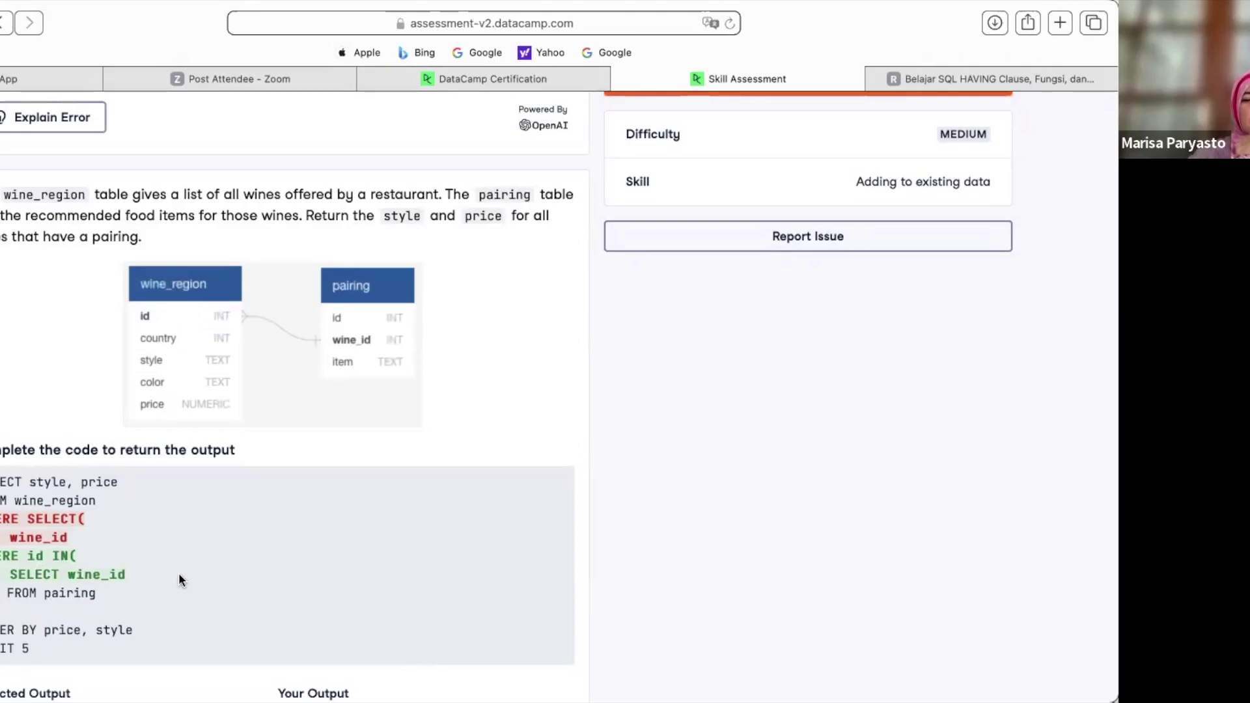
scroll(178, 573, down, 5)
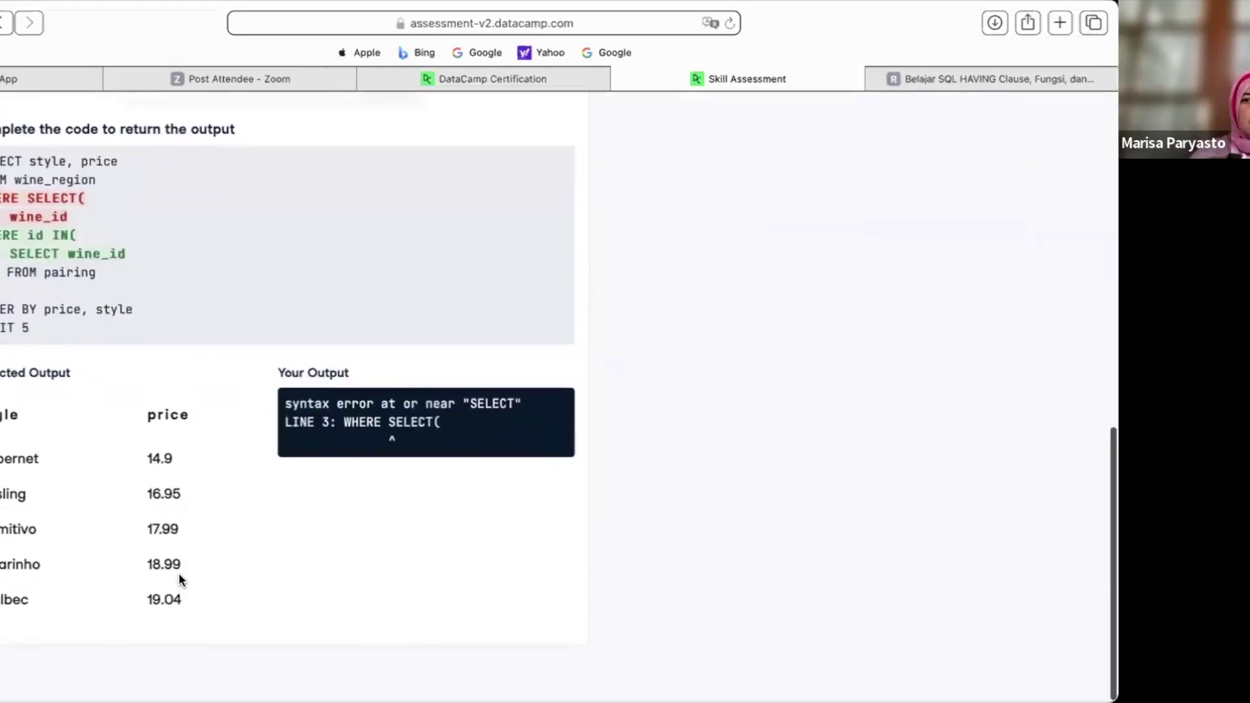
scroll(179, 573, up, 10)
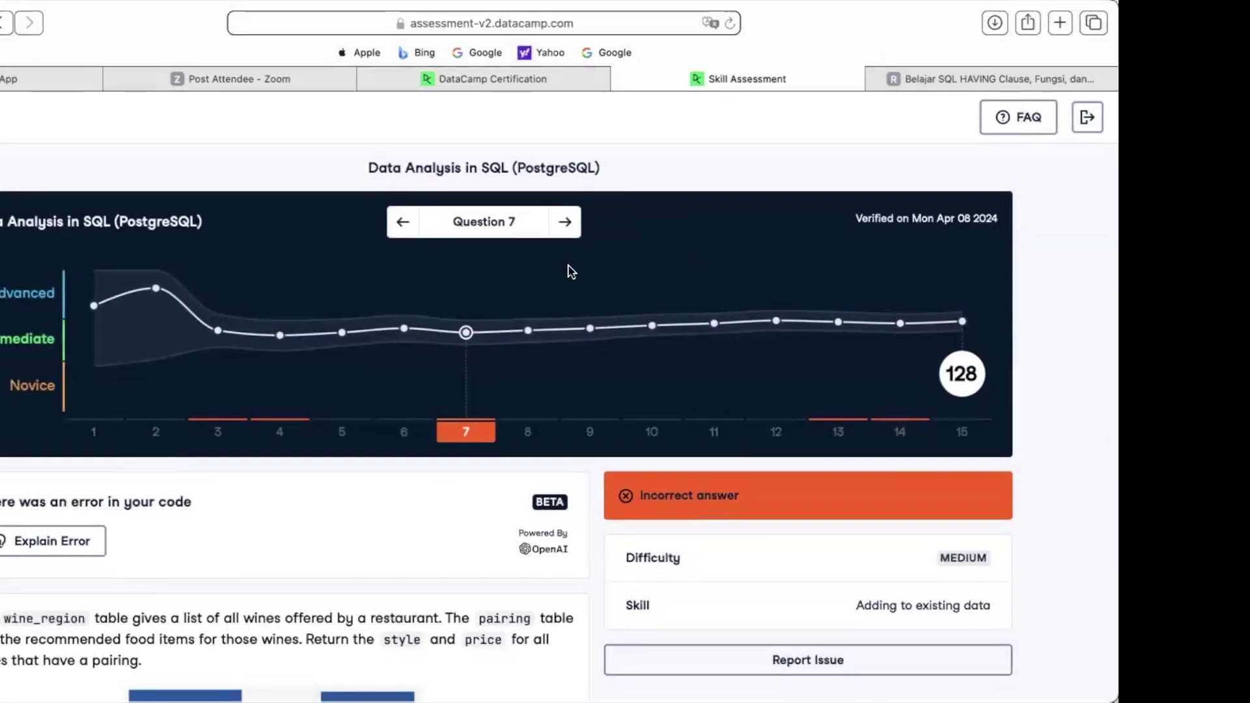
- Review the submitted queries and outputs for question 8 on artist nationalities and question 9 on joining hit_tracks and features
click(569, 225)
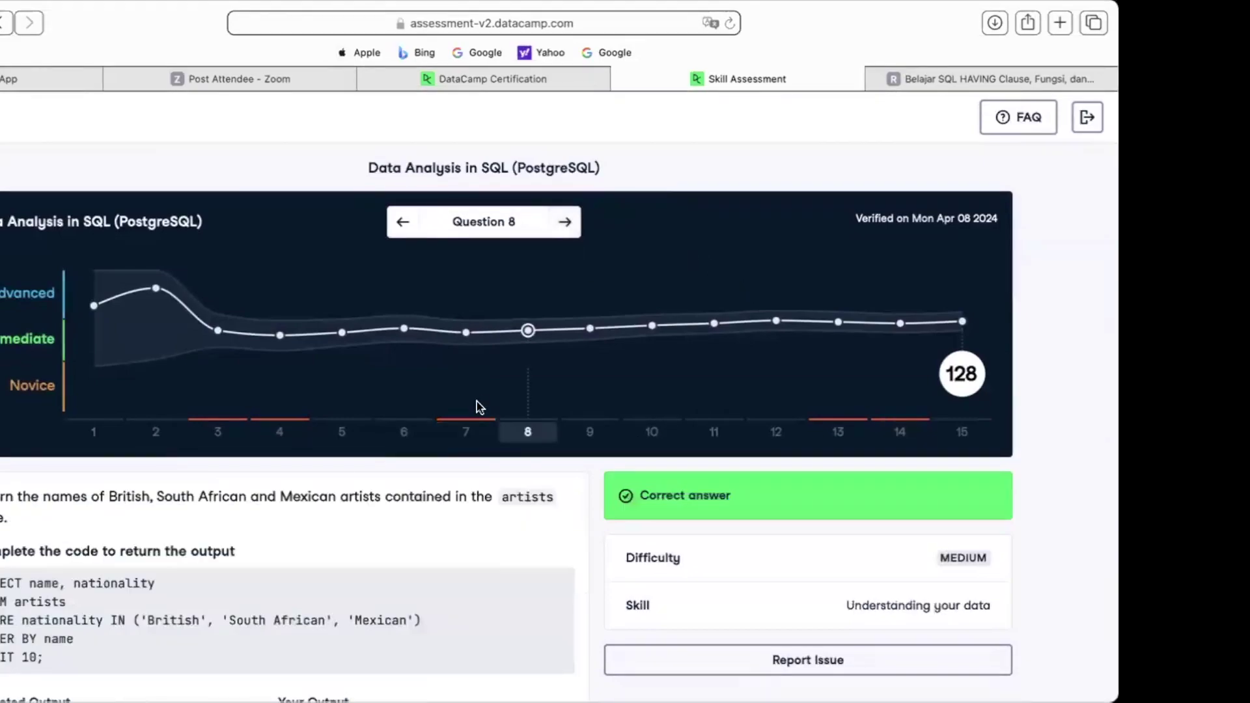
scroll(461, 491, down, 1)
scroll(461, 492, down, 3)
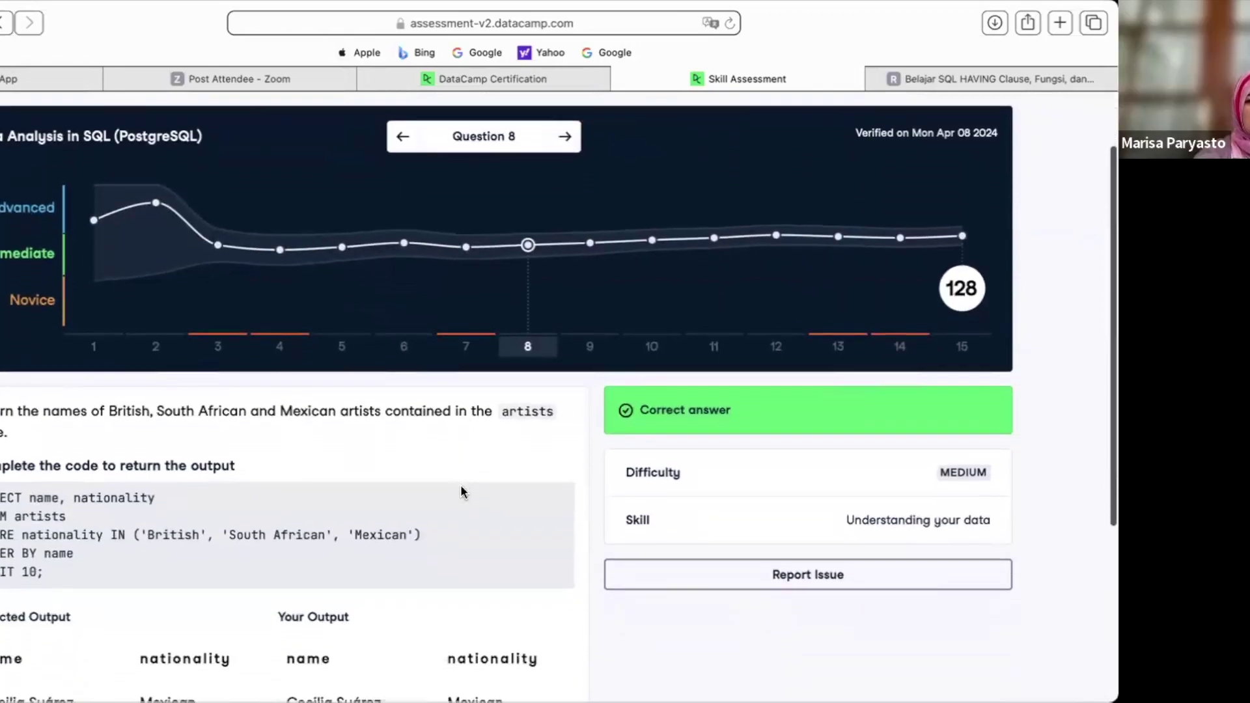
scroll(461, 491, down, 3)
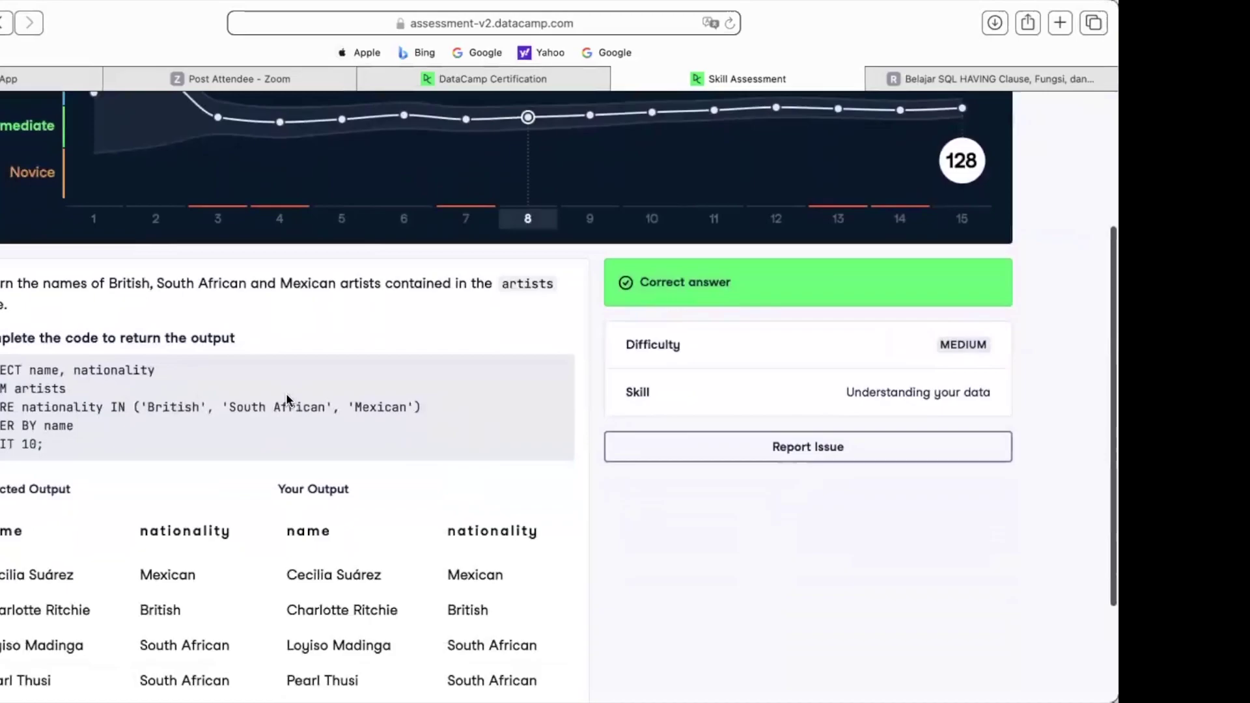
scroll(340, 424, up, 5)
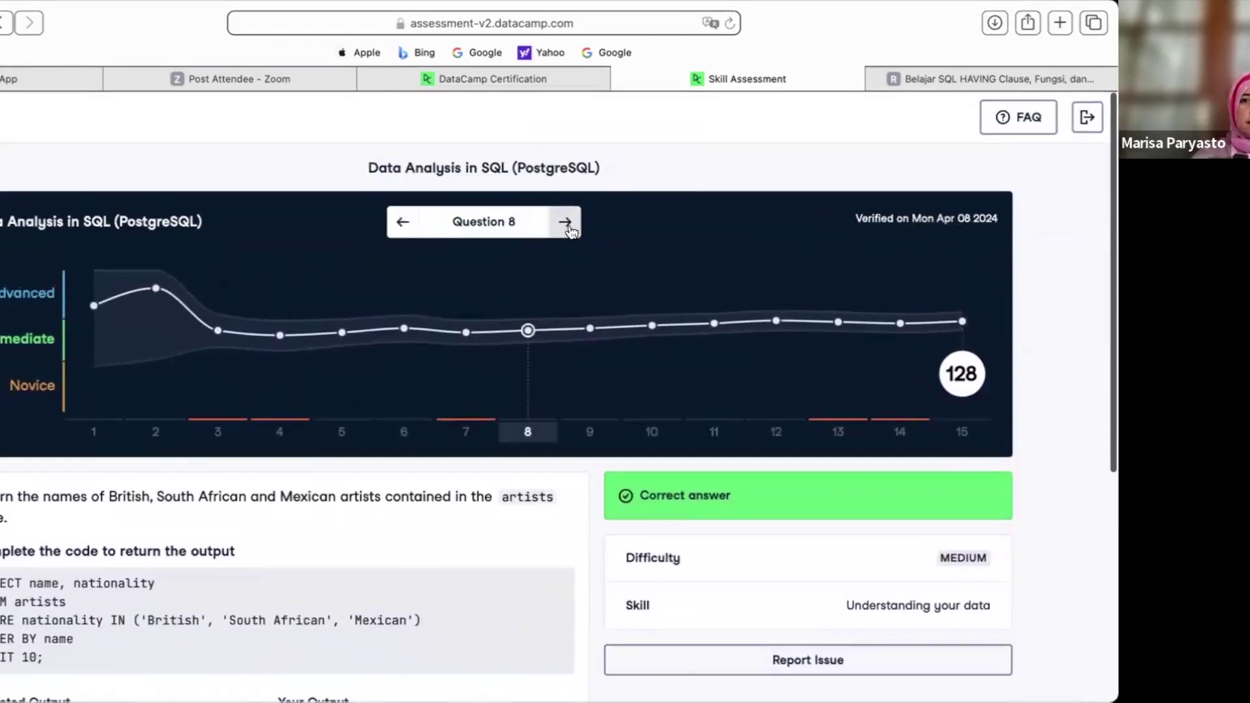
click(564, 222)
scroll(475, 424, down, 10)
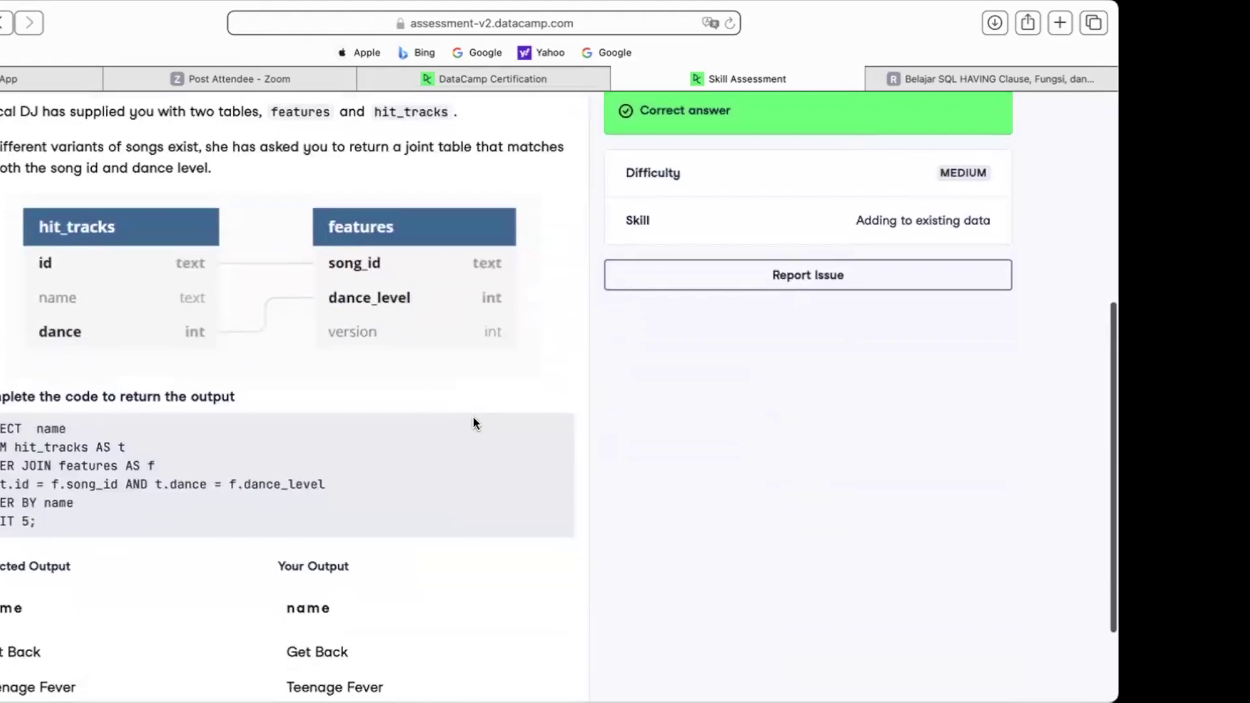
scroll(474, 423, down, 3)
scroll(474, 423, up, 10)
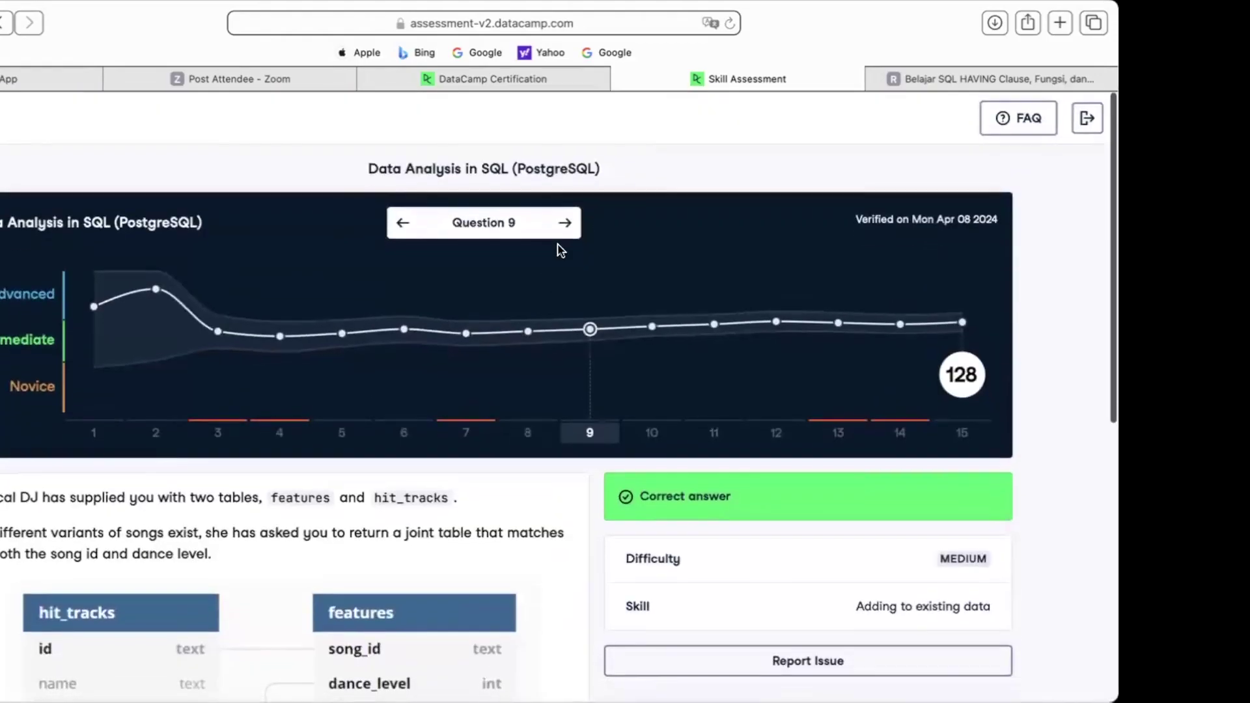
- Review question 10's cost_level CASE query and question 11's artist_count query with its expected and own output
click(566, 222)
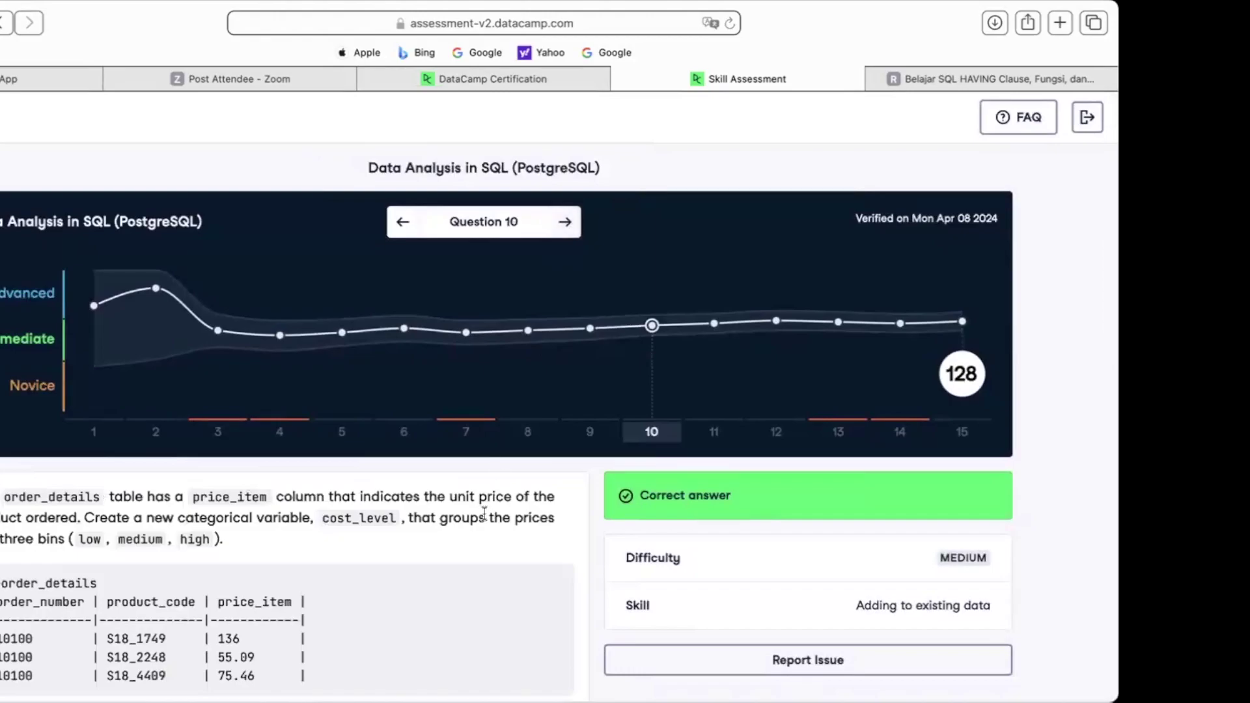
scroll(483, 514, down, 5)
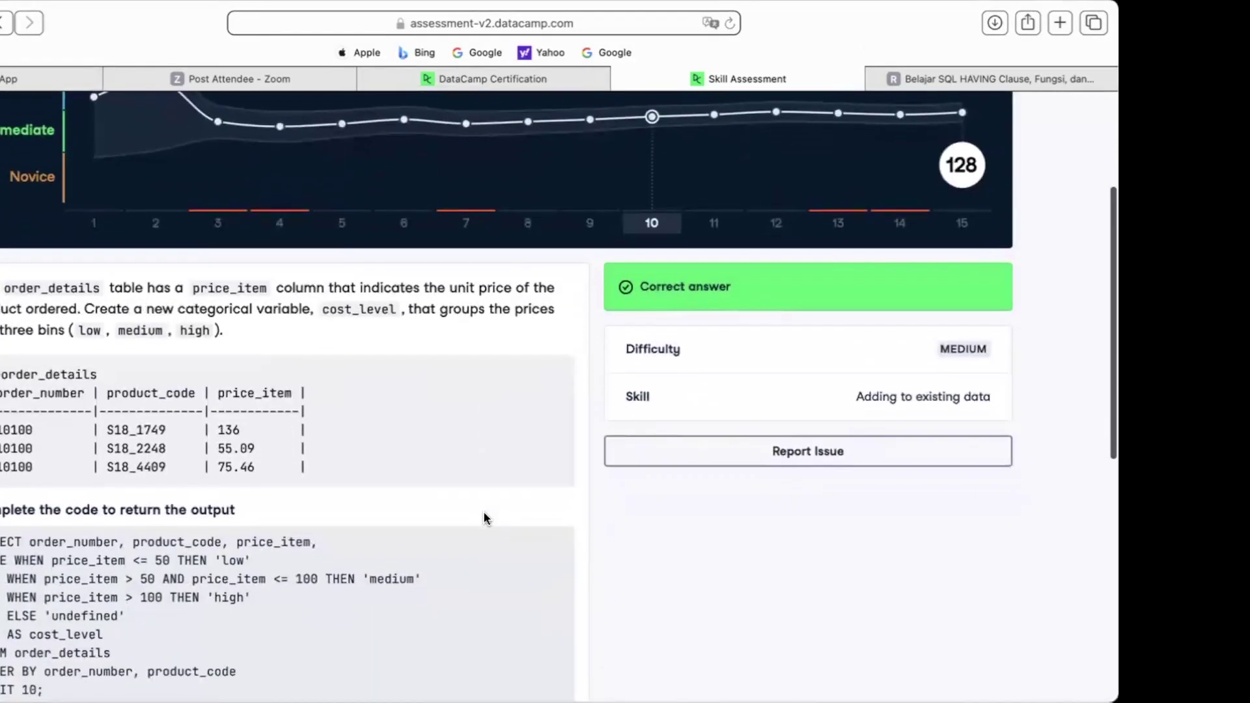
scroll(483, 512, down, 1)
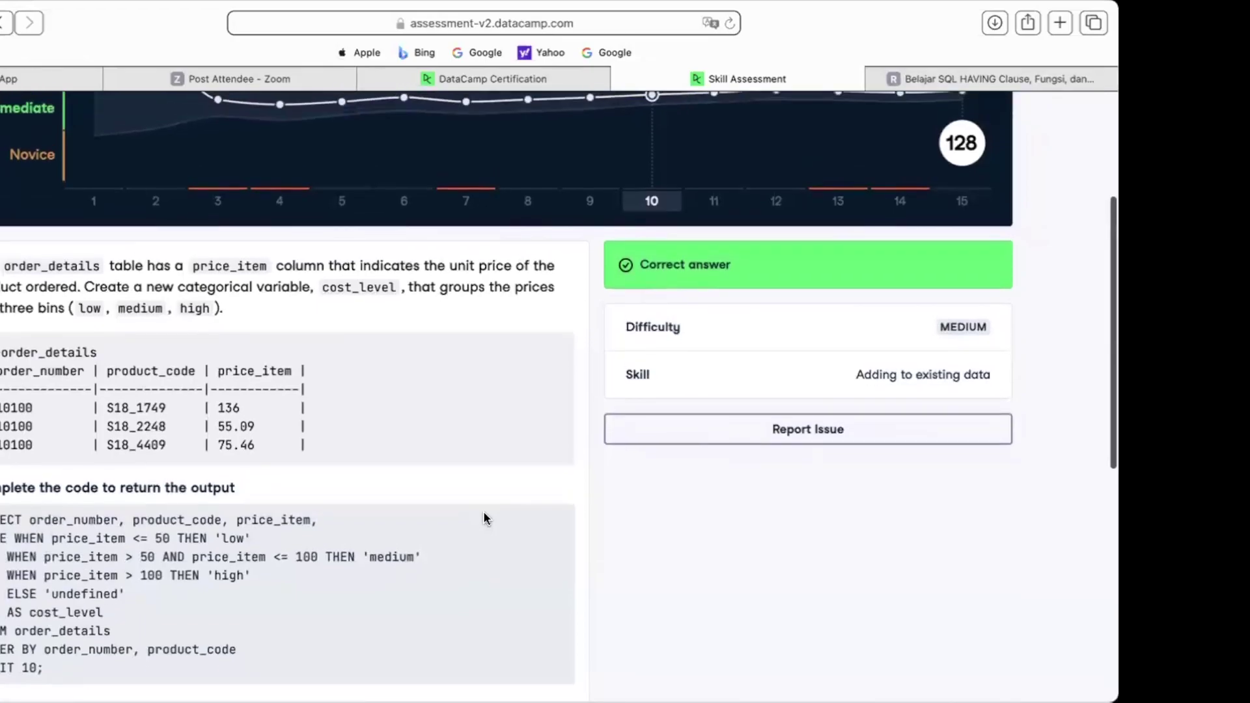
scroll(483, 519, up, 5)
click(561, 225)
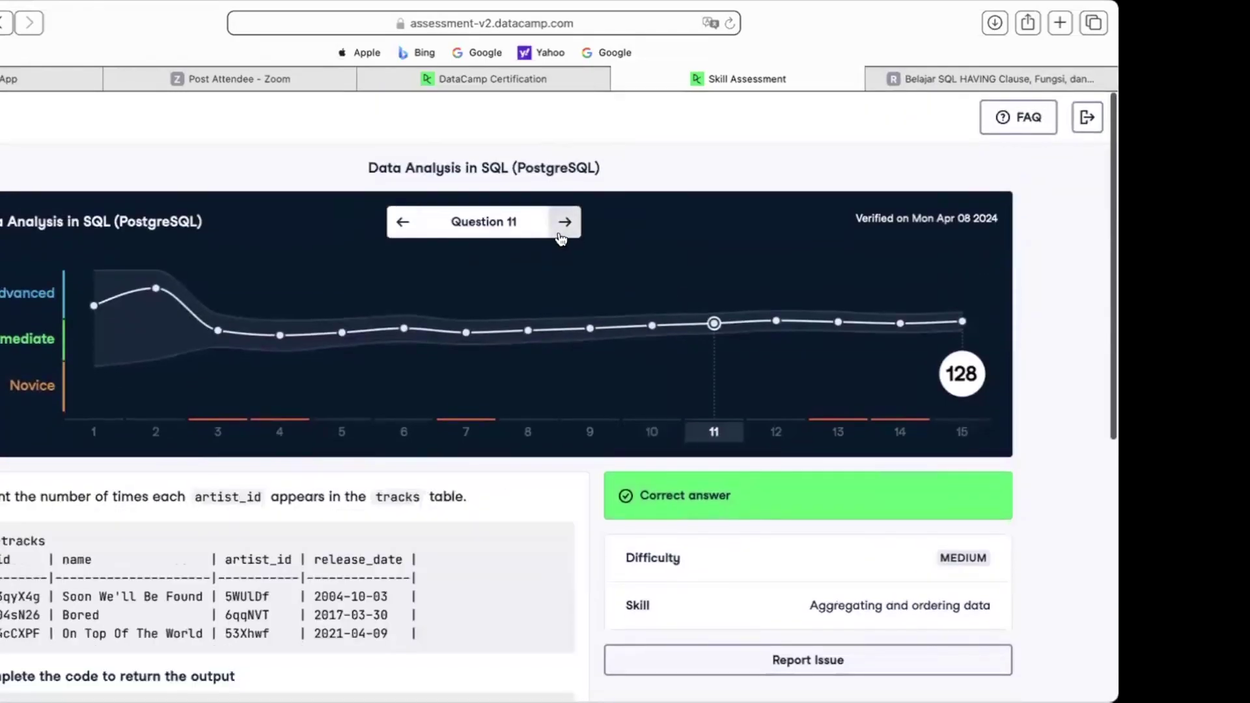
scroll(440, 493, down, 5)
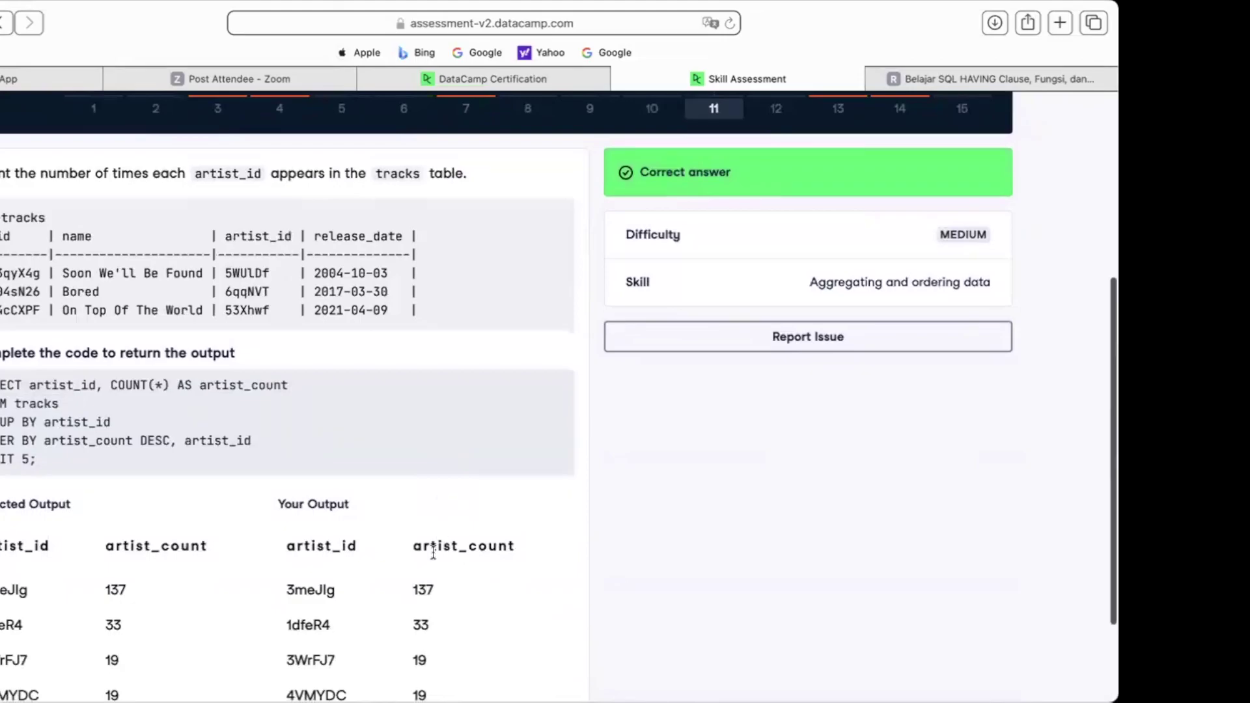
scroll(425, 494, up, 5)
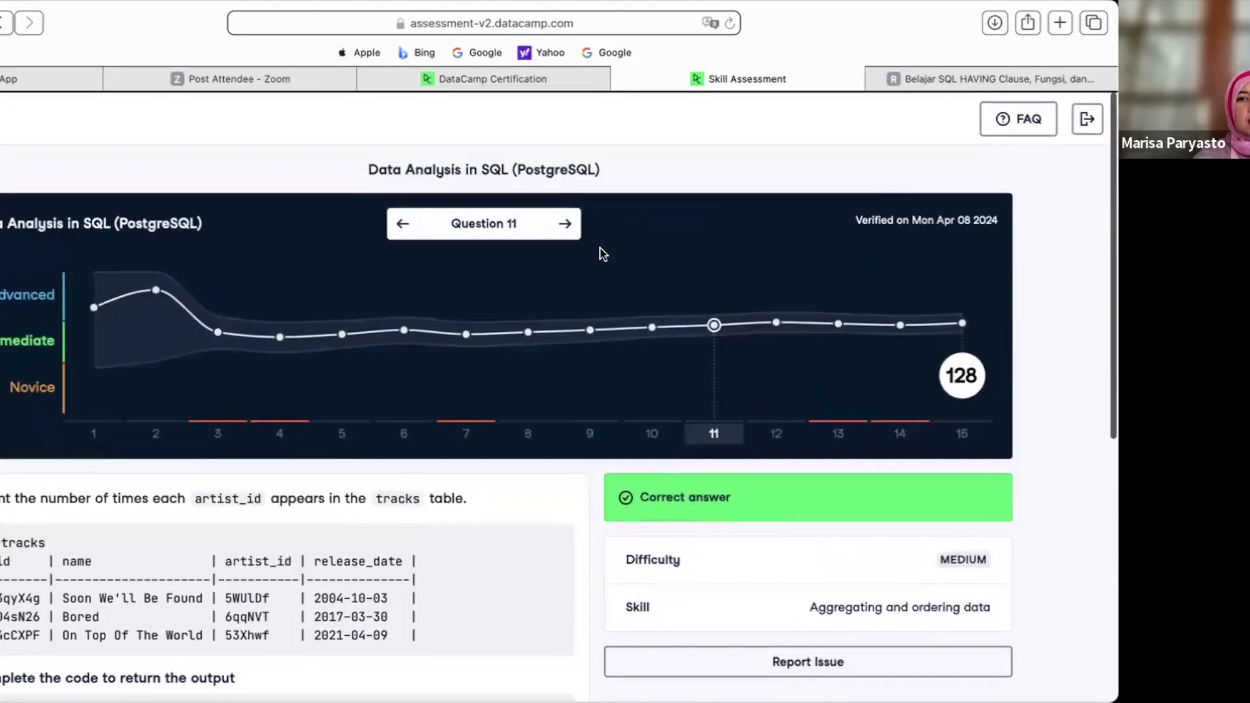
- Skip to question 13 in the review and compare the submitted main_genre expression with the corrected code, expected output and error output
click(565, 222)
click(562, 223)
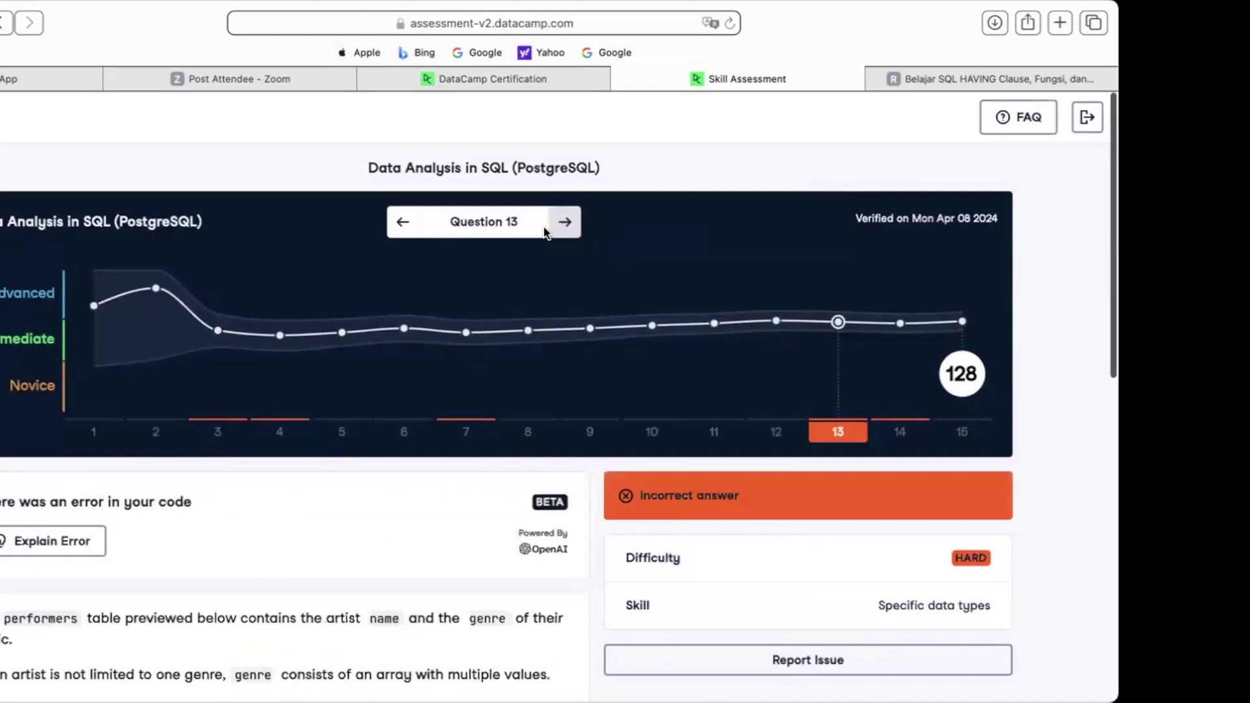
scroll(399, 386, down, 3)
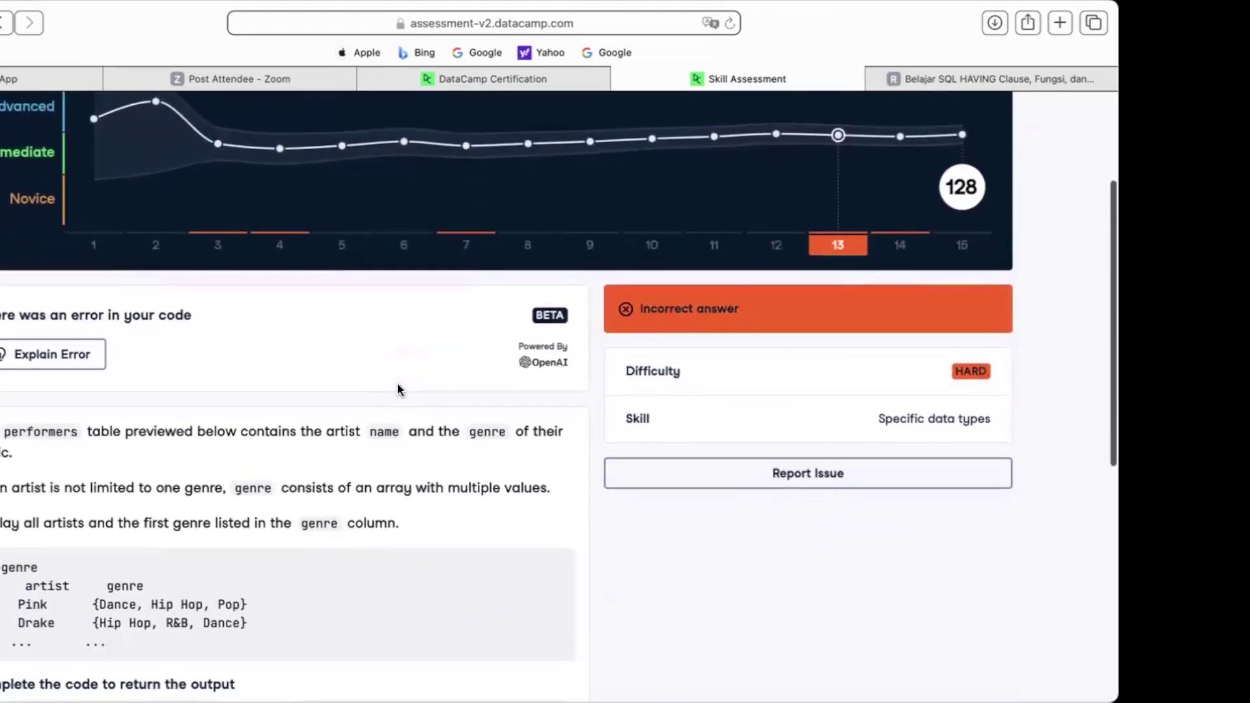
scroll(399, 387, down, 2)
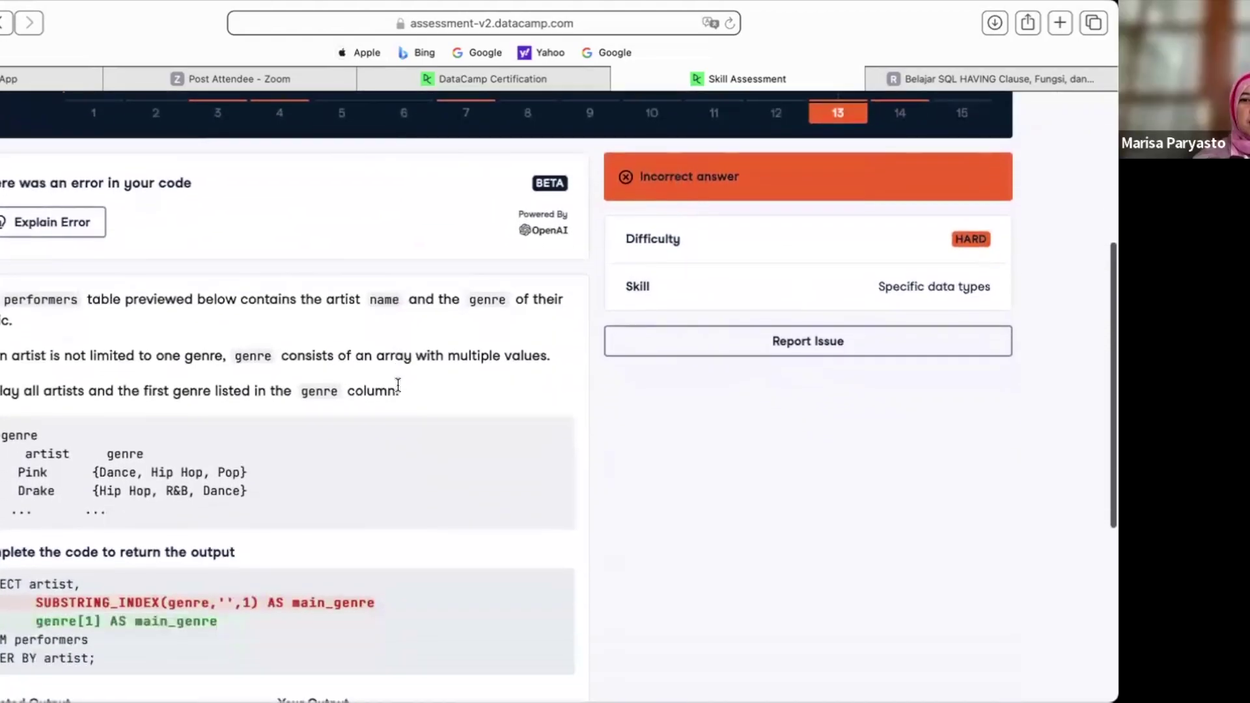
scroll(398, 385, down, 2)
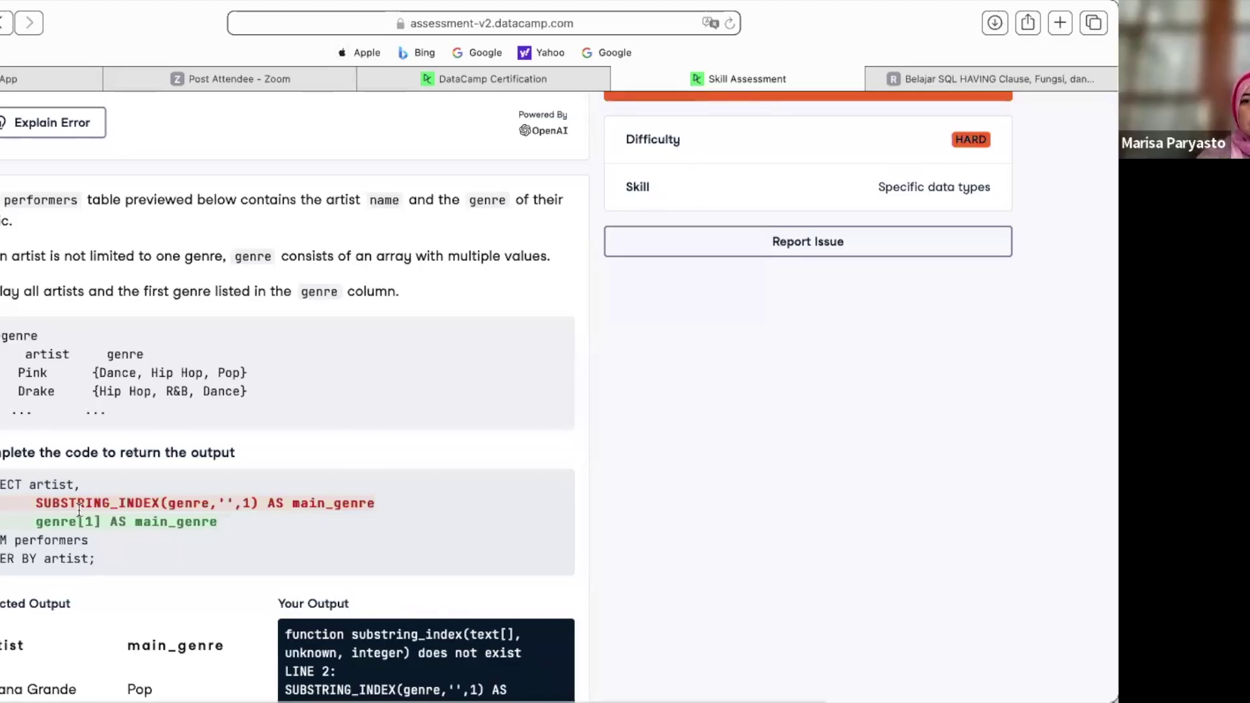
scroll(79, 510, down, 5)
scroll(79, 511, up, 4)
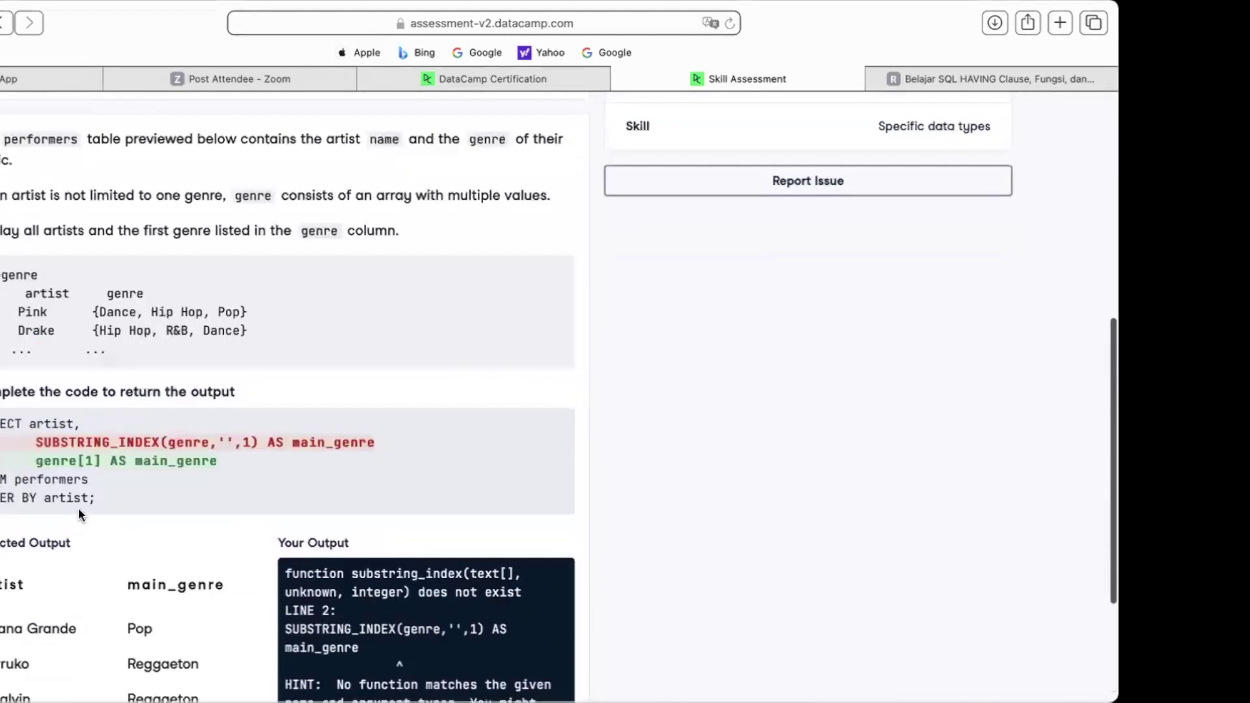
scroll(78, 511, up, 2)
scroll(78, 501, down, 5)
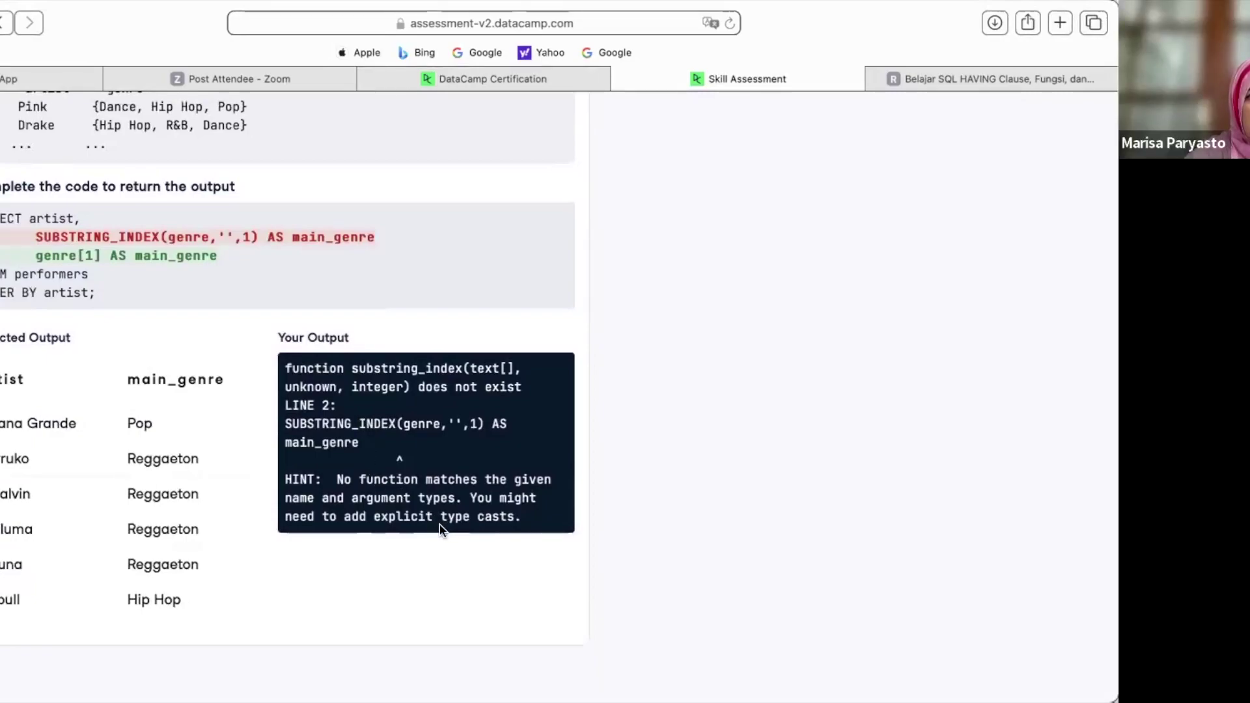
scroll(441, 529, up, 1)
scroll(441, 526, up, 3)
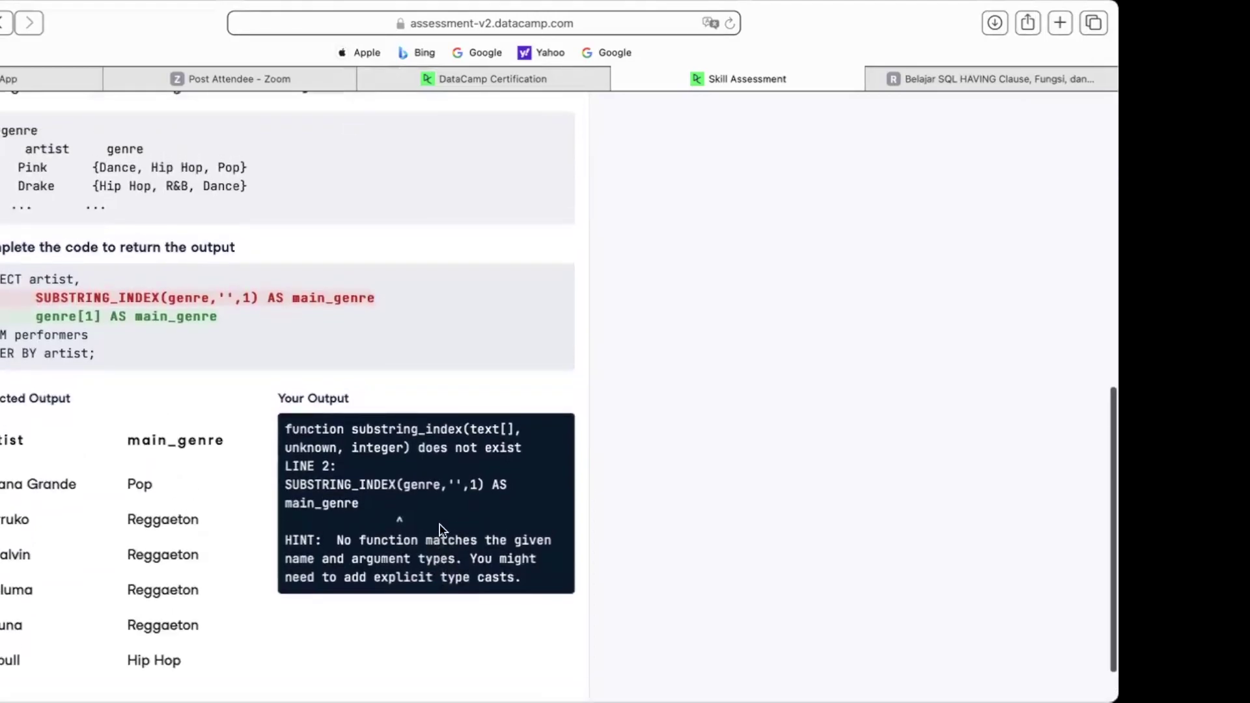
scroll(439, 528, up, 6)
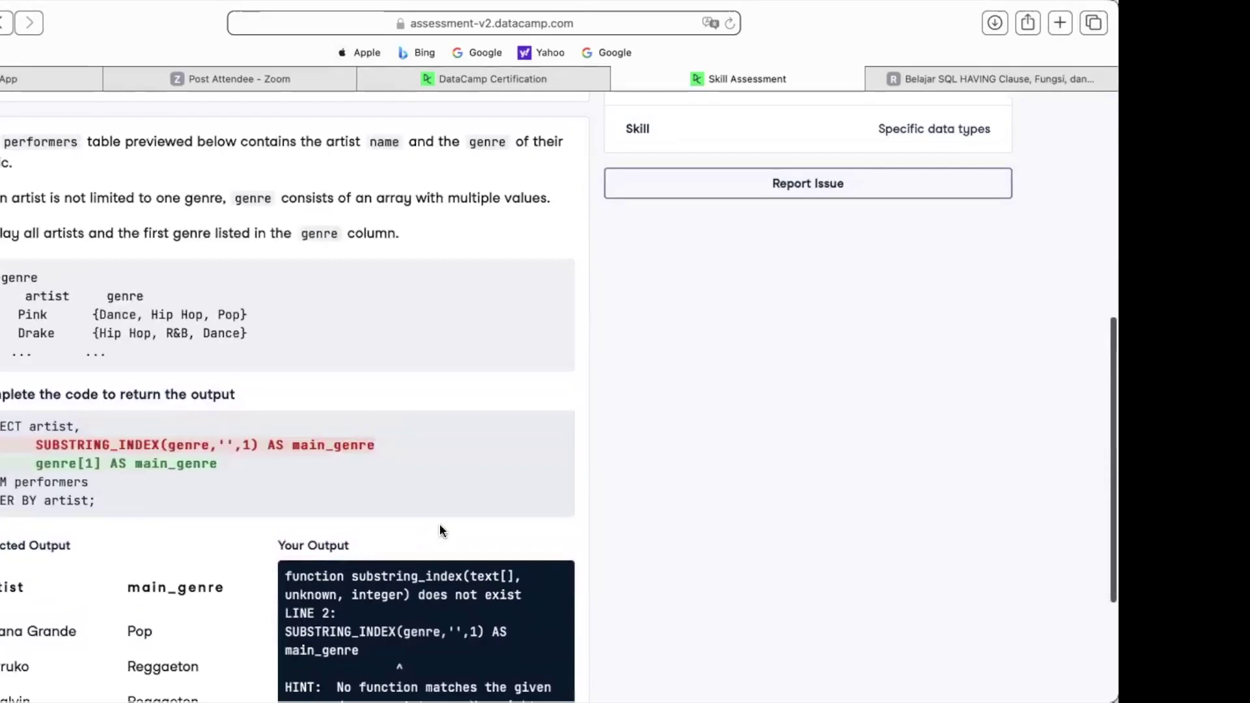
scroll(440, 525, up, 7)
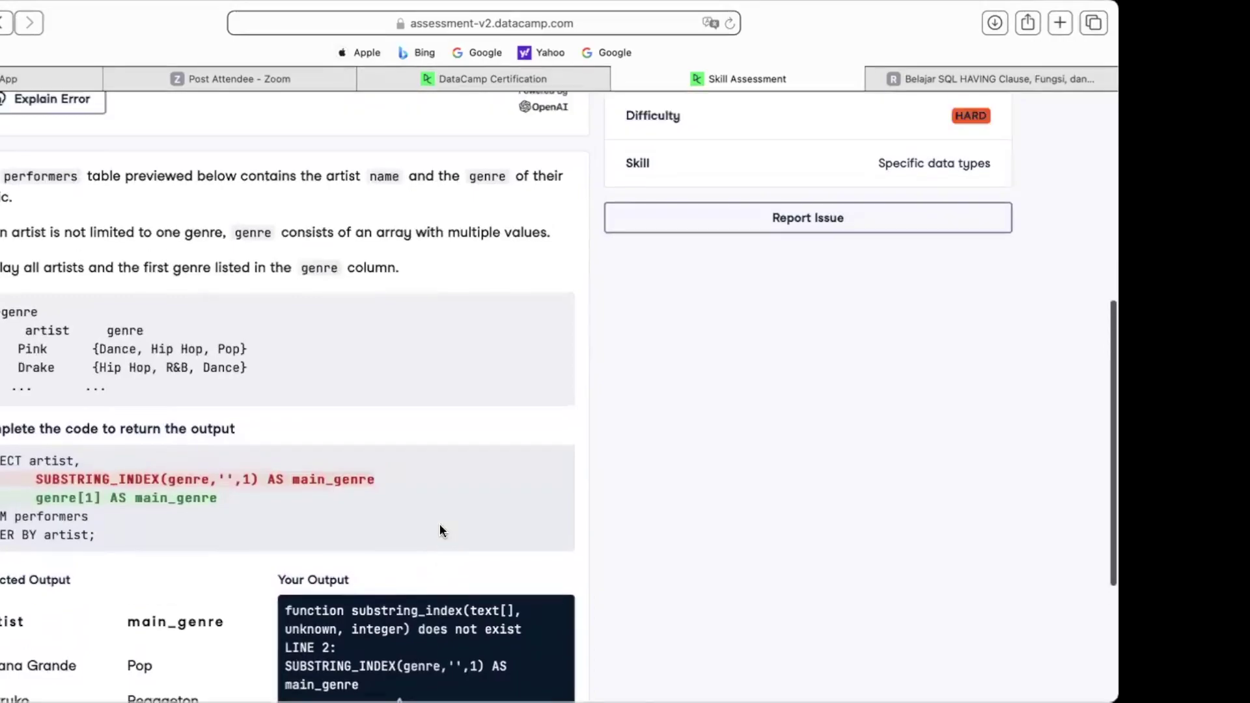
scroll(439, 523, up, 7)
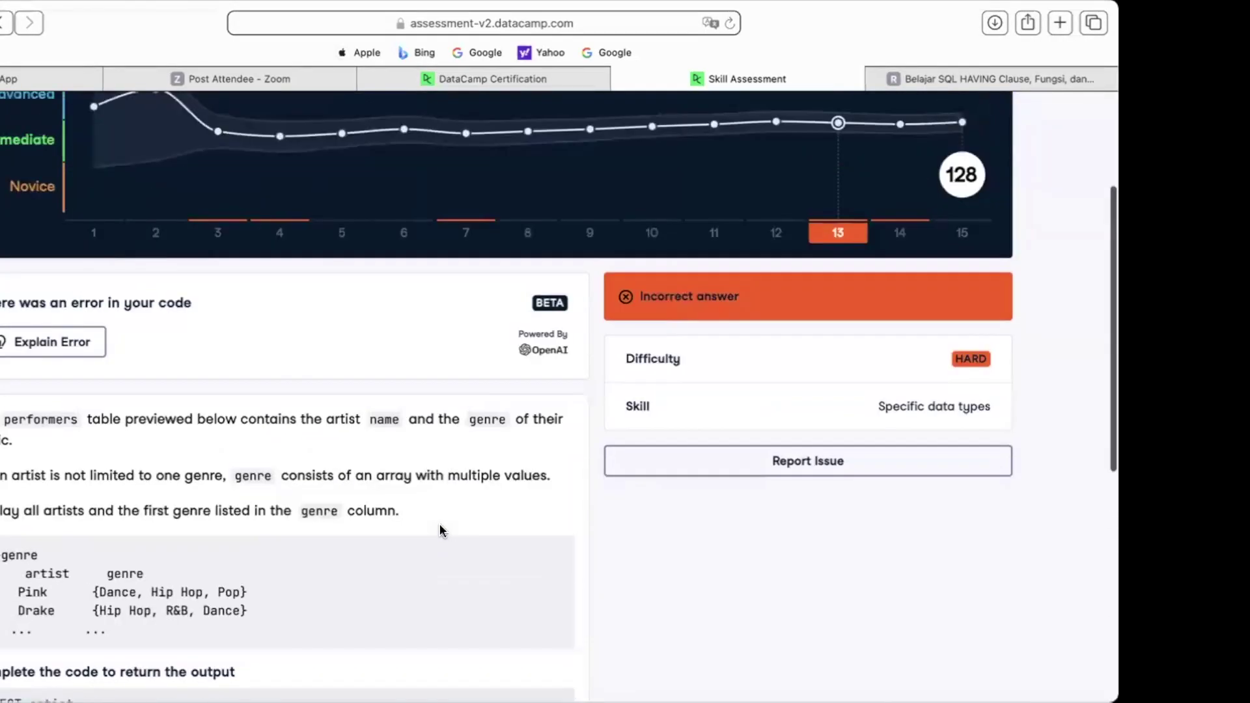
- Open question 14 in the review and compare the submitted average popularity query and HAVING clause with the corrected code and expected output
click(565, 190)
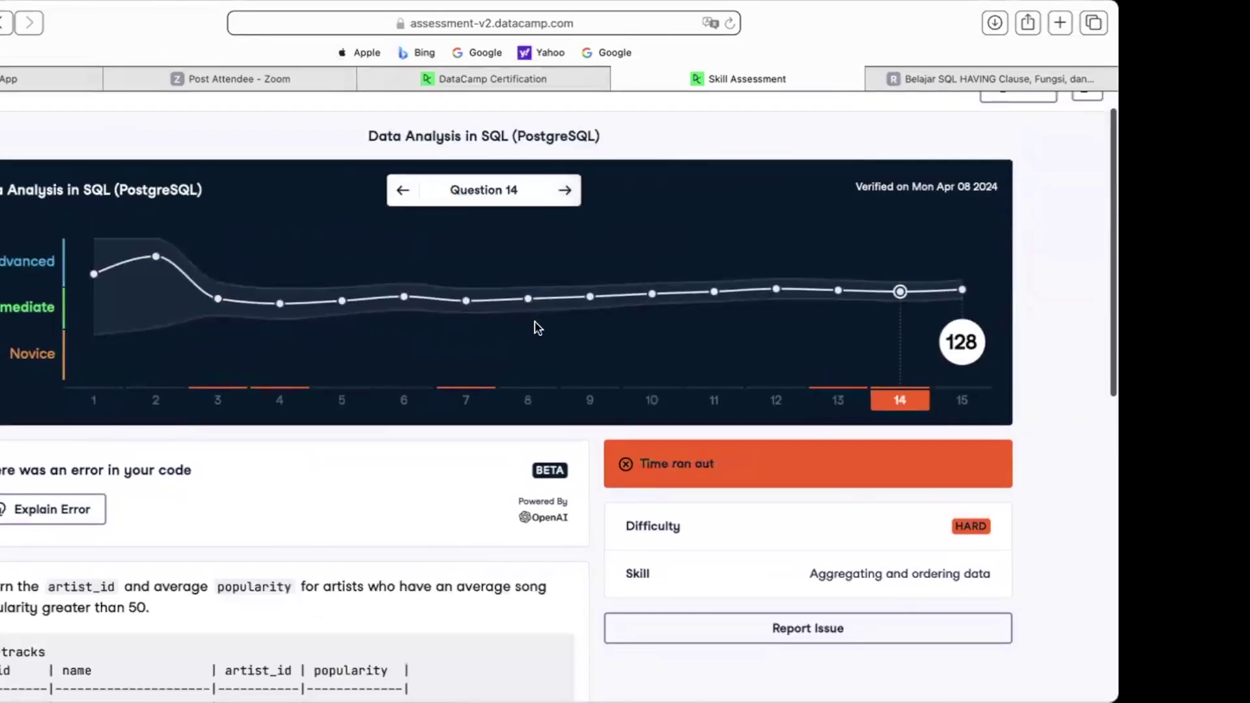
scroll(525, 365, down, 15)
scroll(525, 372, up, 7)
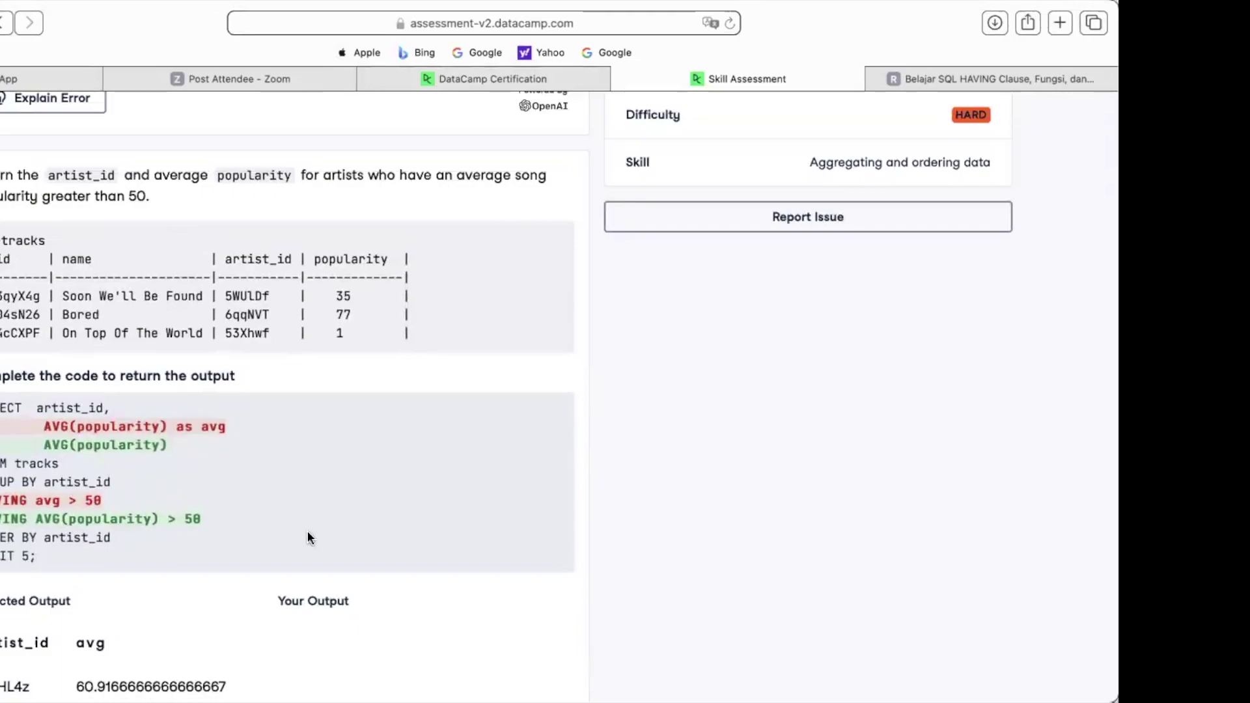
scroll(321, 451, up, 1)
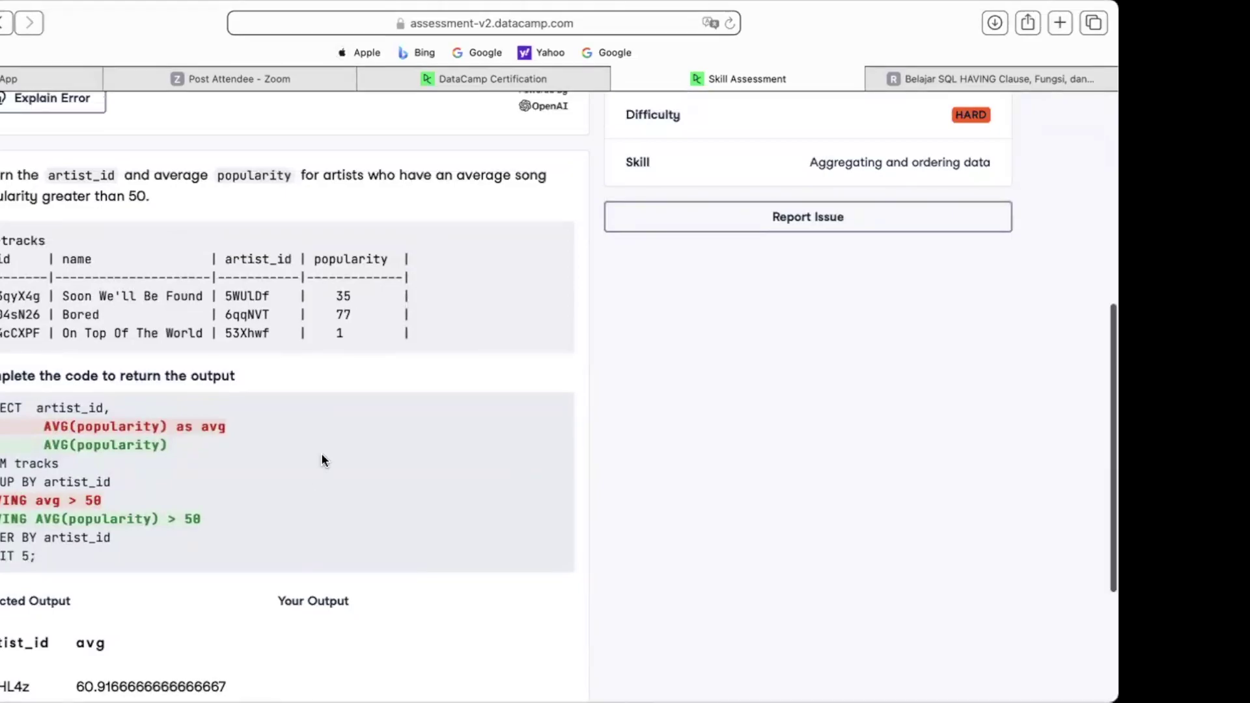
scroll(322, 452, down, 5)
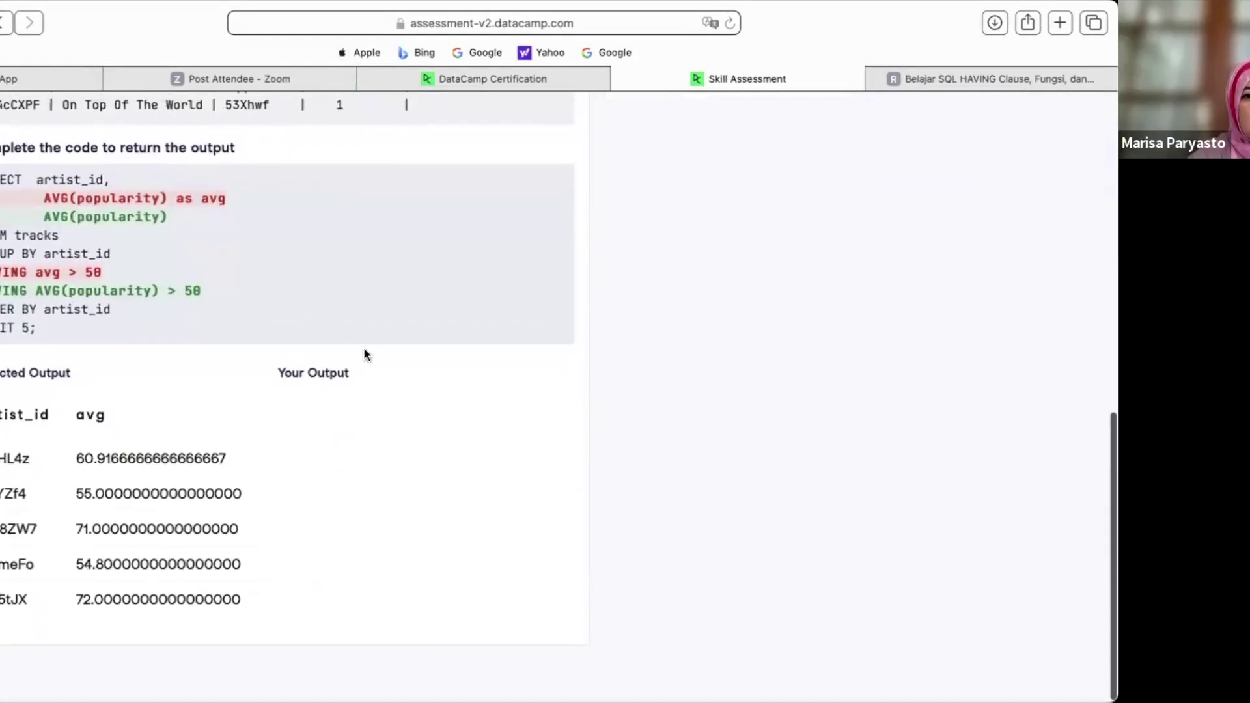
scroll(358, 436, up, 10)
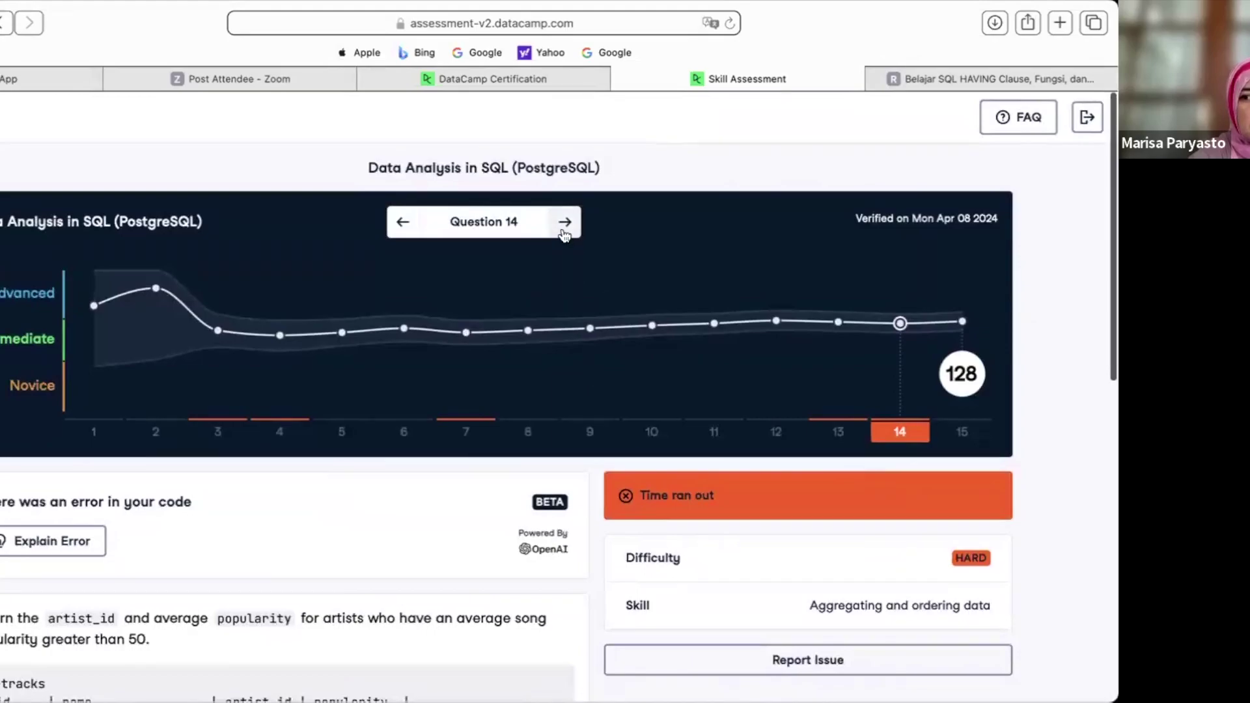
- Open question 15 in the review and examine the submitted song_count query with its expected and own output
click(566, 224)
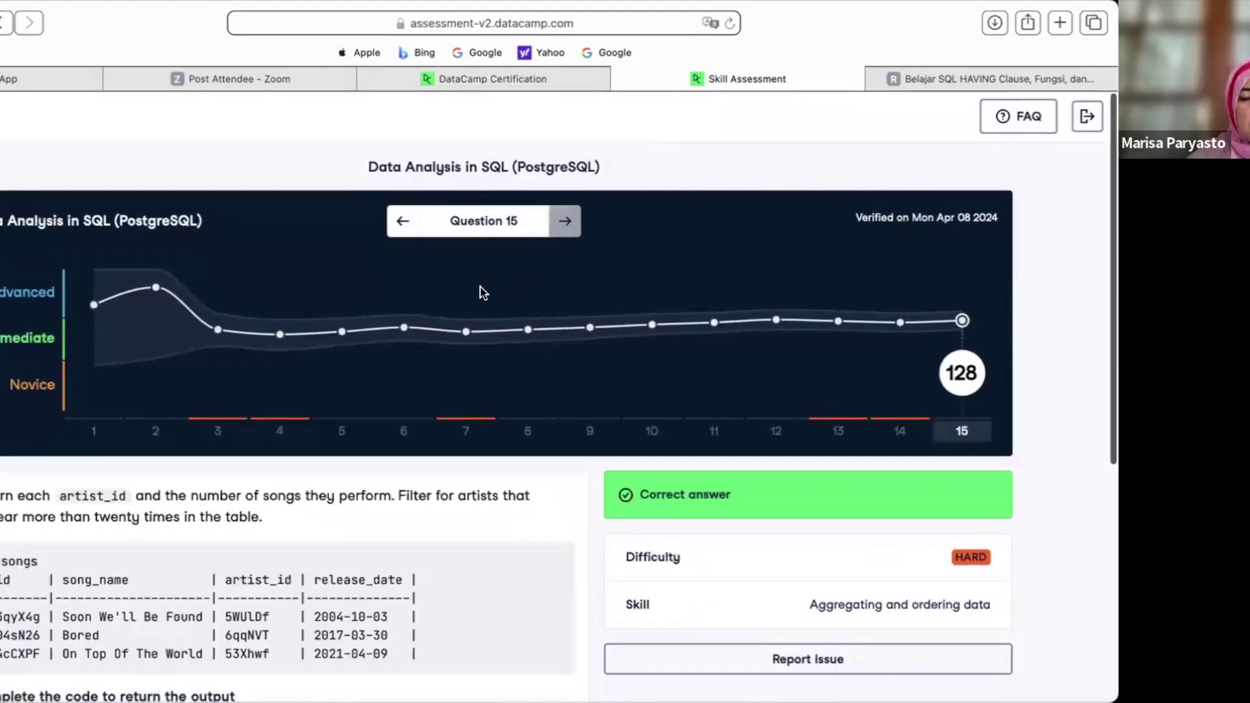
scroll(479, 293, down, 9)
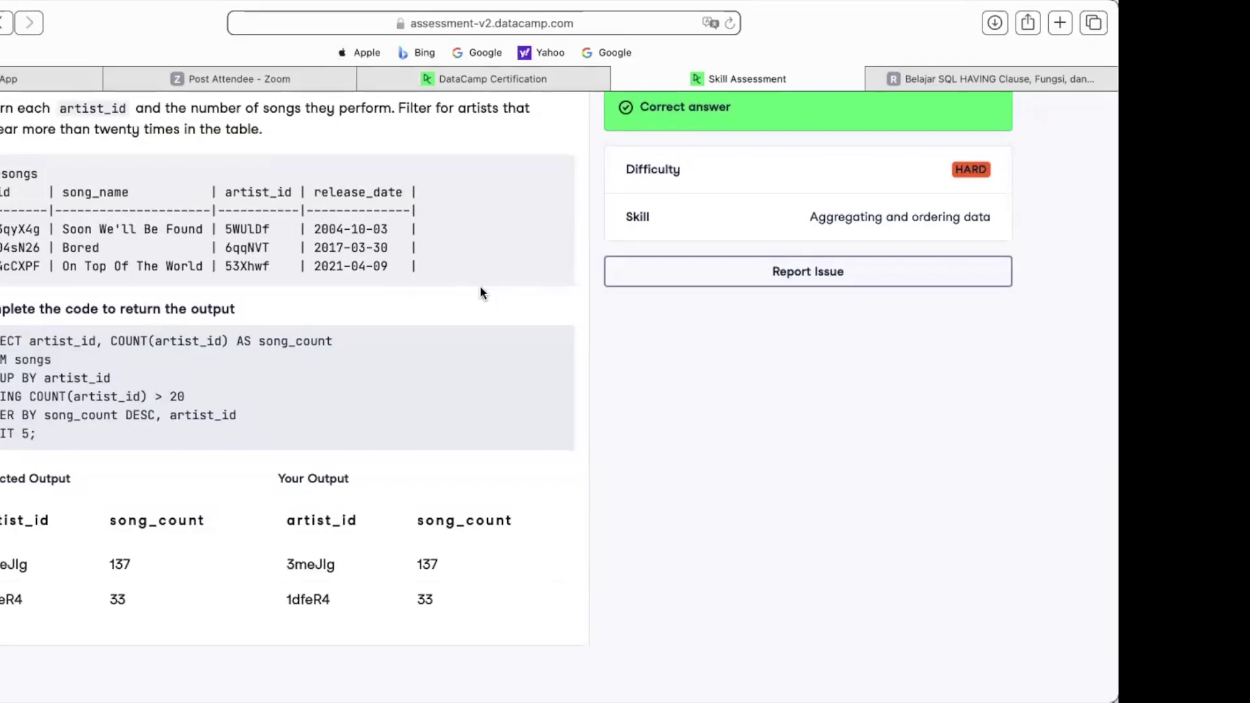
- Examine question 15's difficulty, tested skill and query outputs together with the score progression chart across all 15 questions
scroll(482, 299, up, 1)
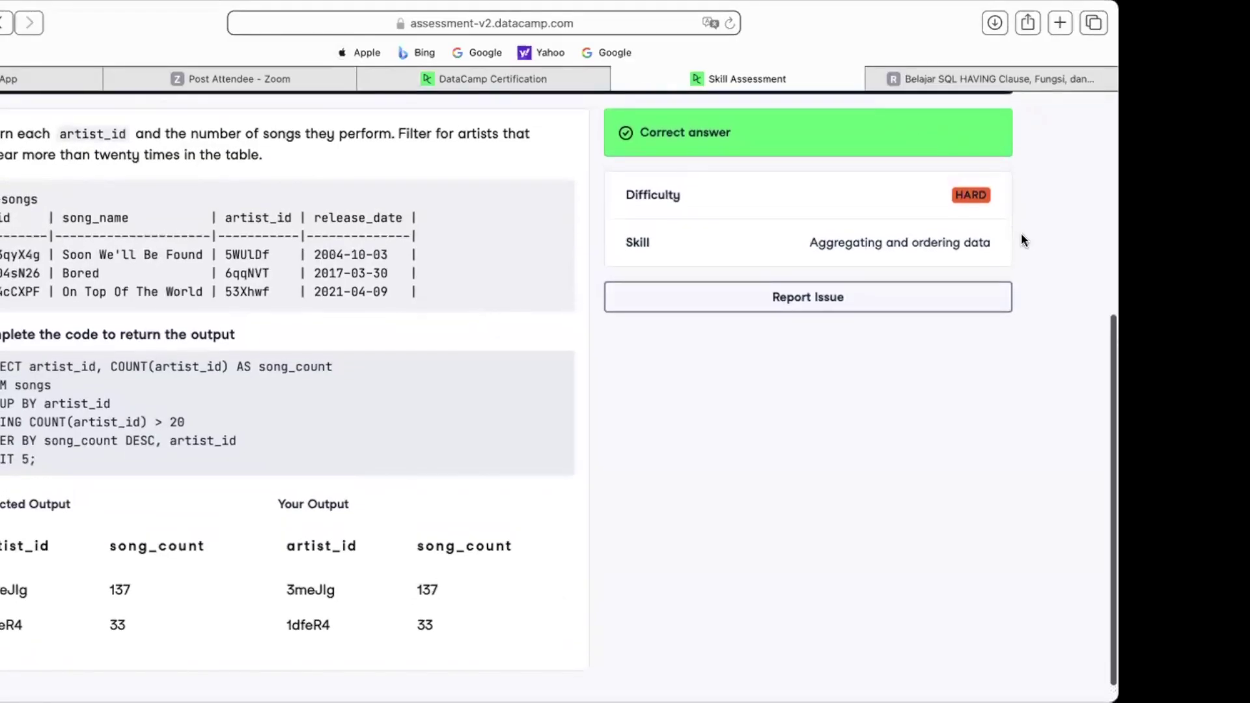
scroll(968, 187, up, 5)
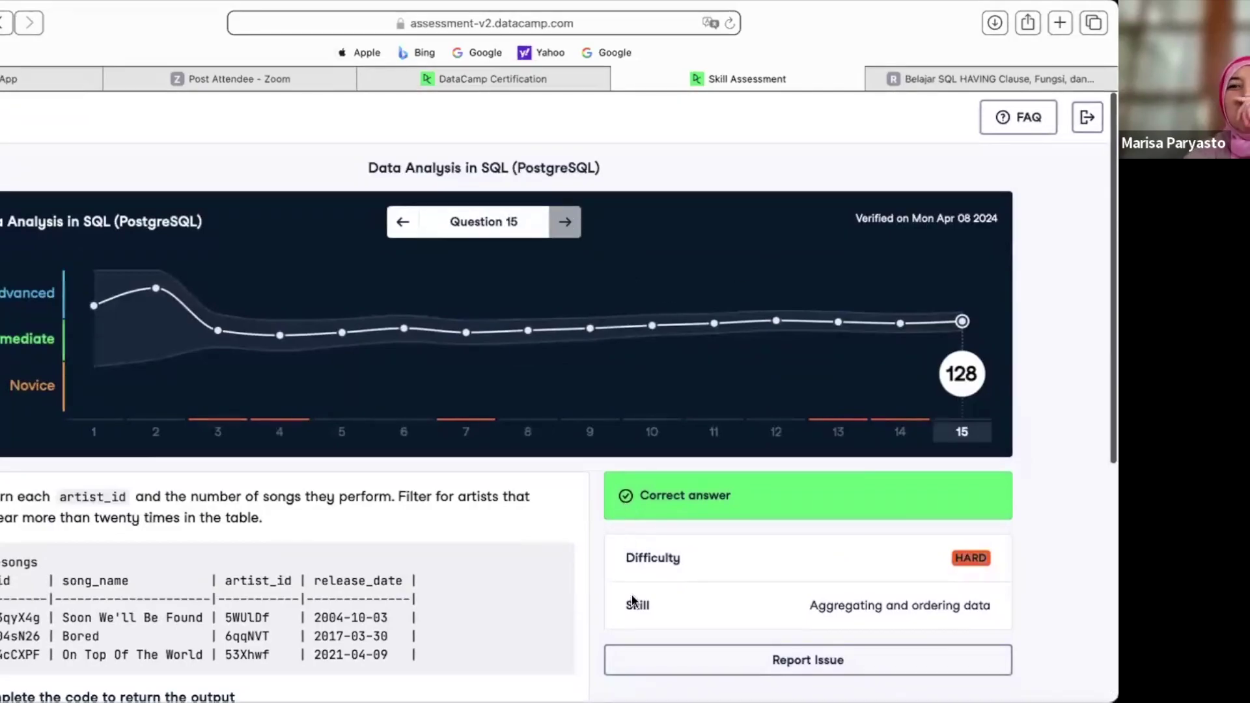
scroll(631, 596, down, 5)
scroll(635, 616, up, 5)
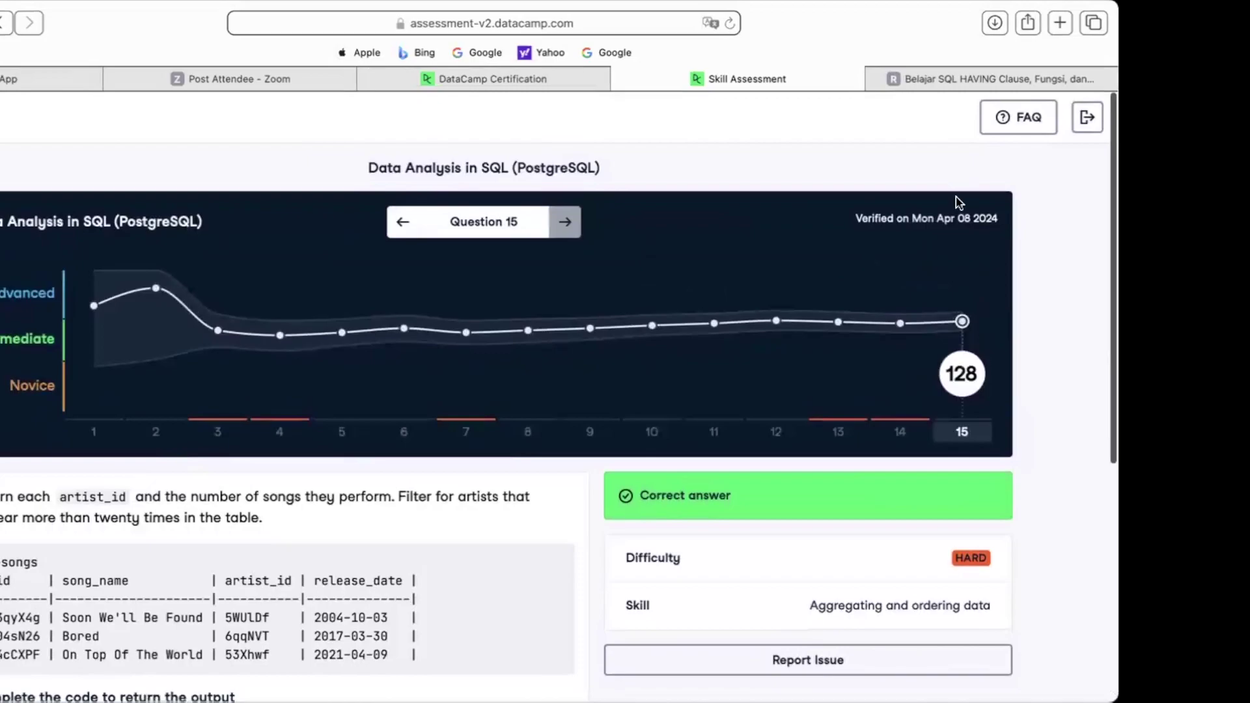
scroll(489, 384, down, 7)
- Leave the answer review and answer Yes to agreeing with the assessment score
scroll(487, 381, up, 4)
scroll(486, 385, up, 2)
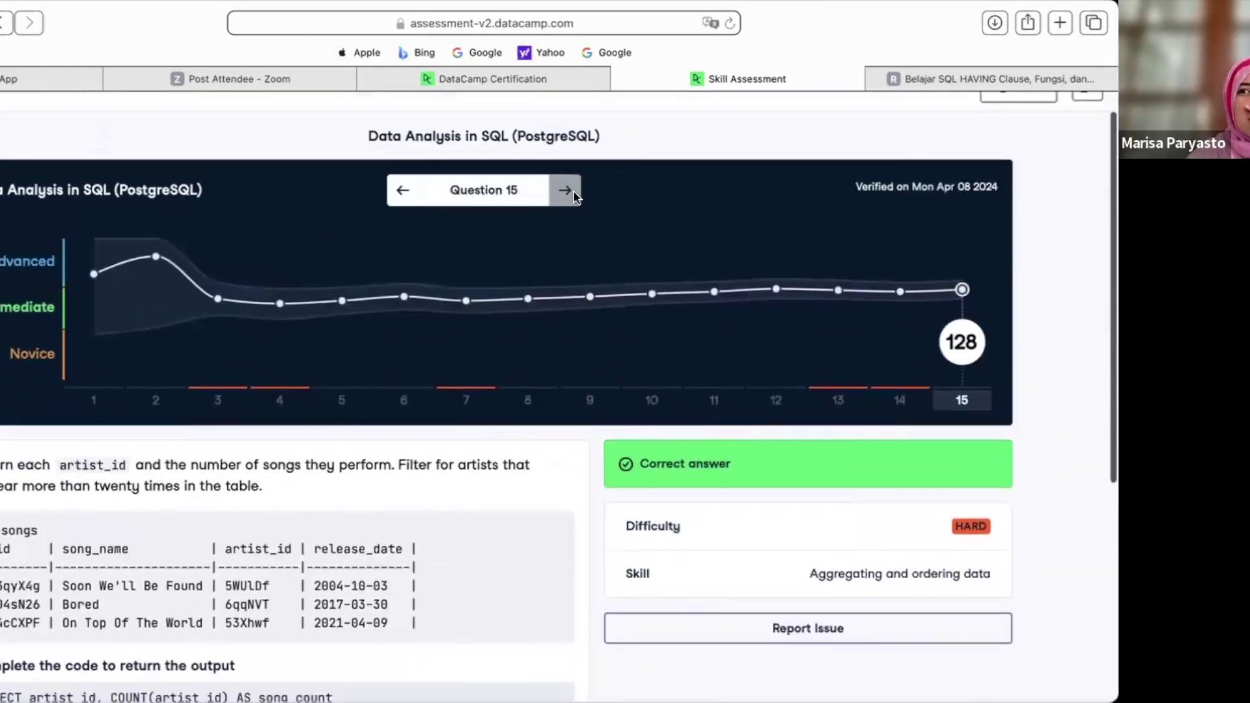
scroll(728, 173, up, 1)
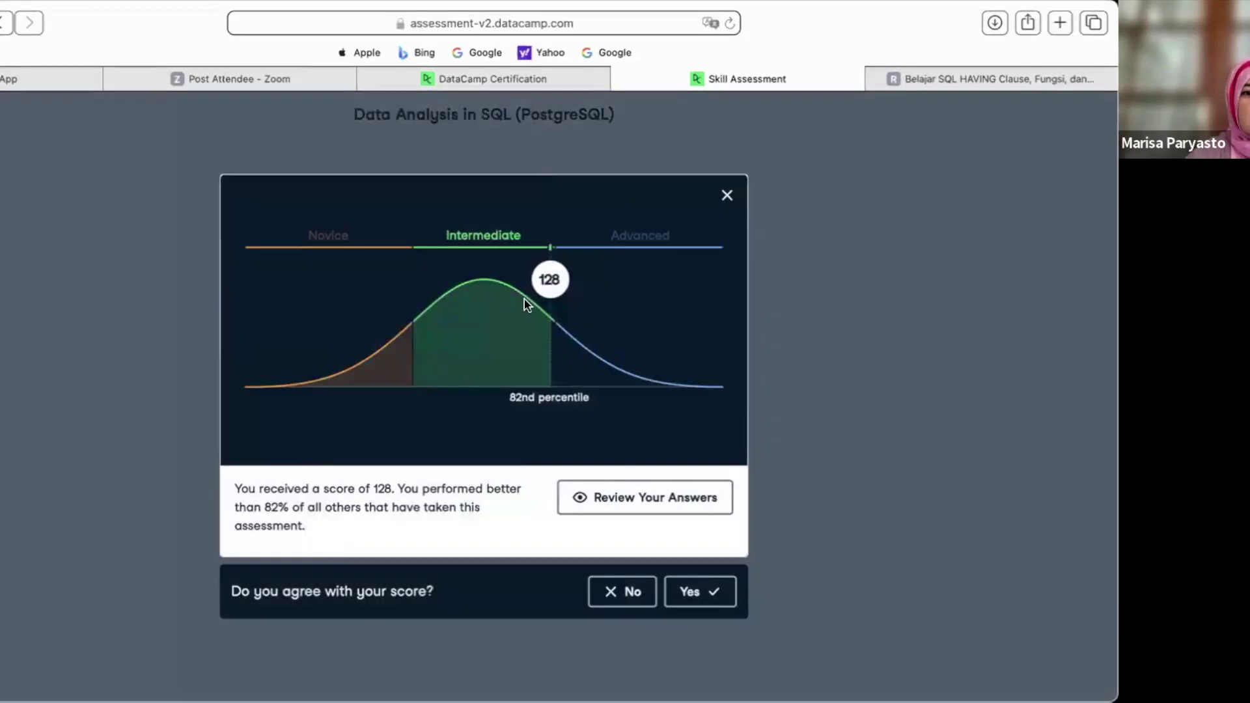
click(702, 590)
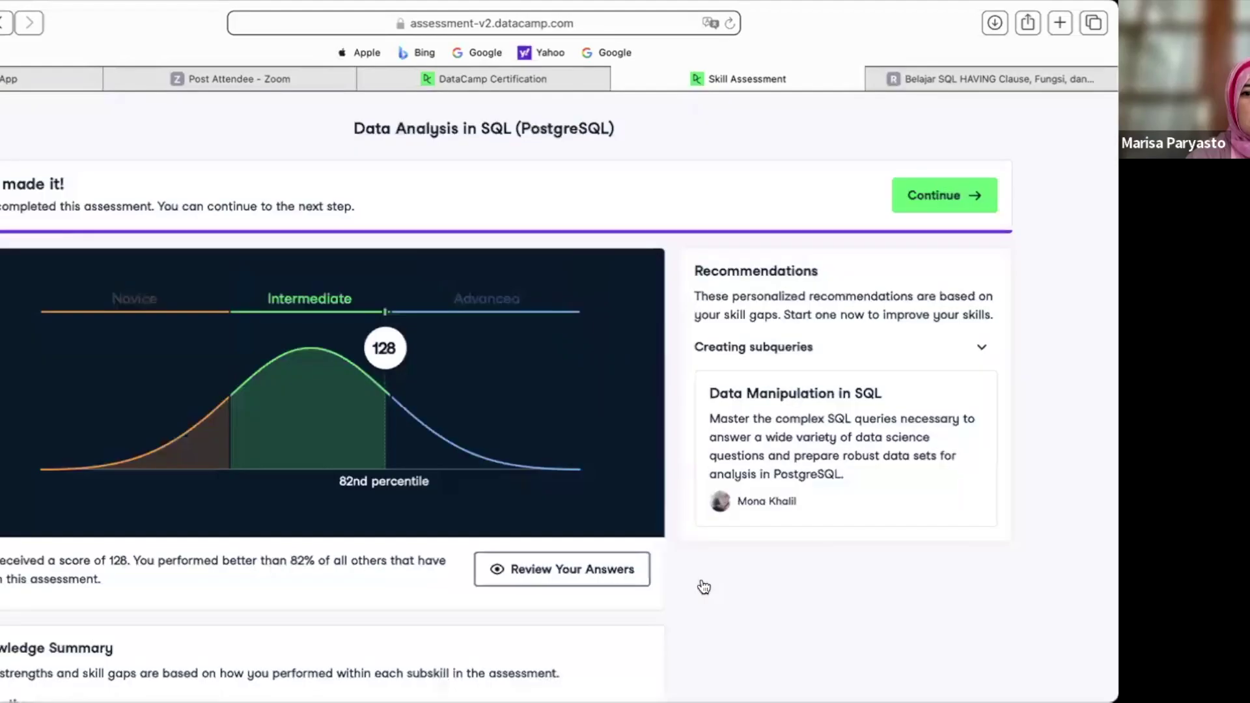
- Examine the results page's score distribution, Knowledge Summary strengths and skill gaps, certification information and course recommendations
scroll(574, 580, down, 5)
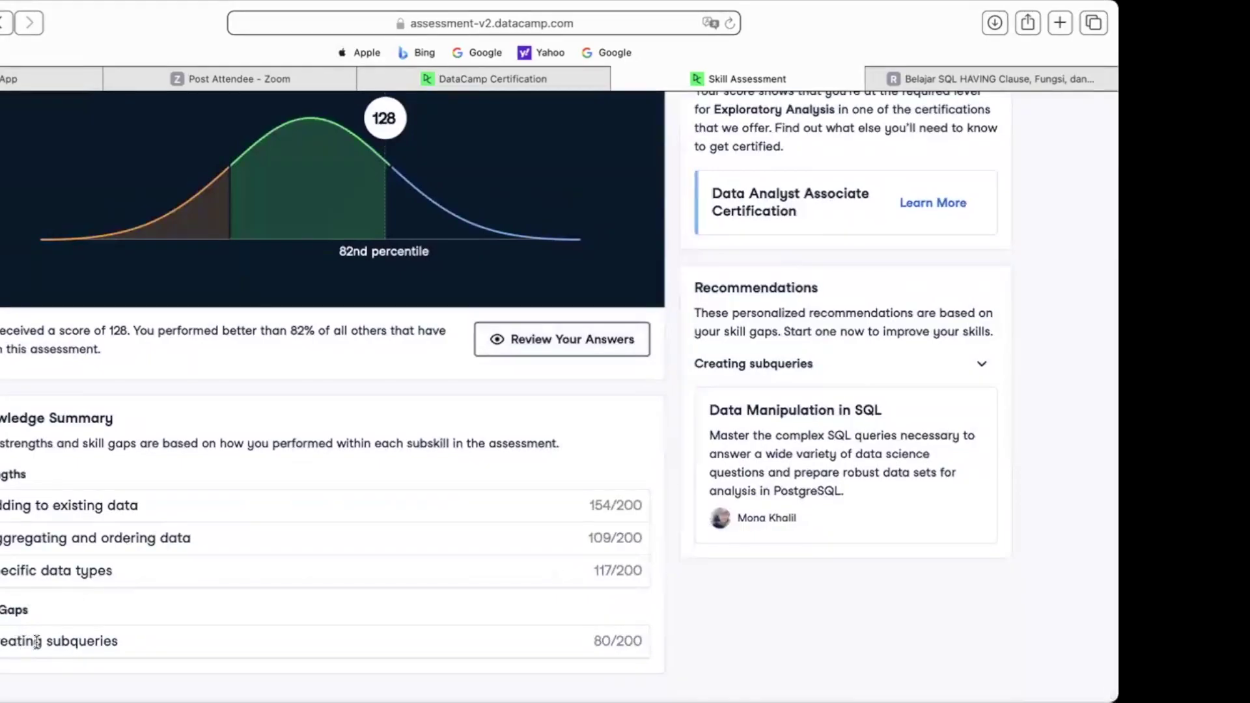
drag(70, 642, 154, 645)
scroll(224, 581, up, 5)
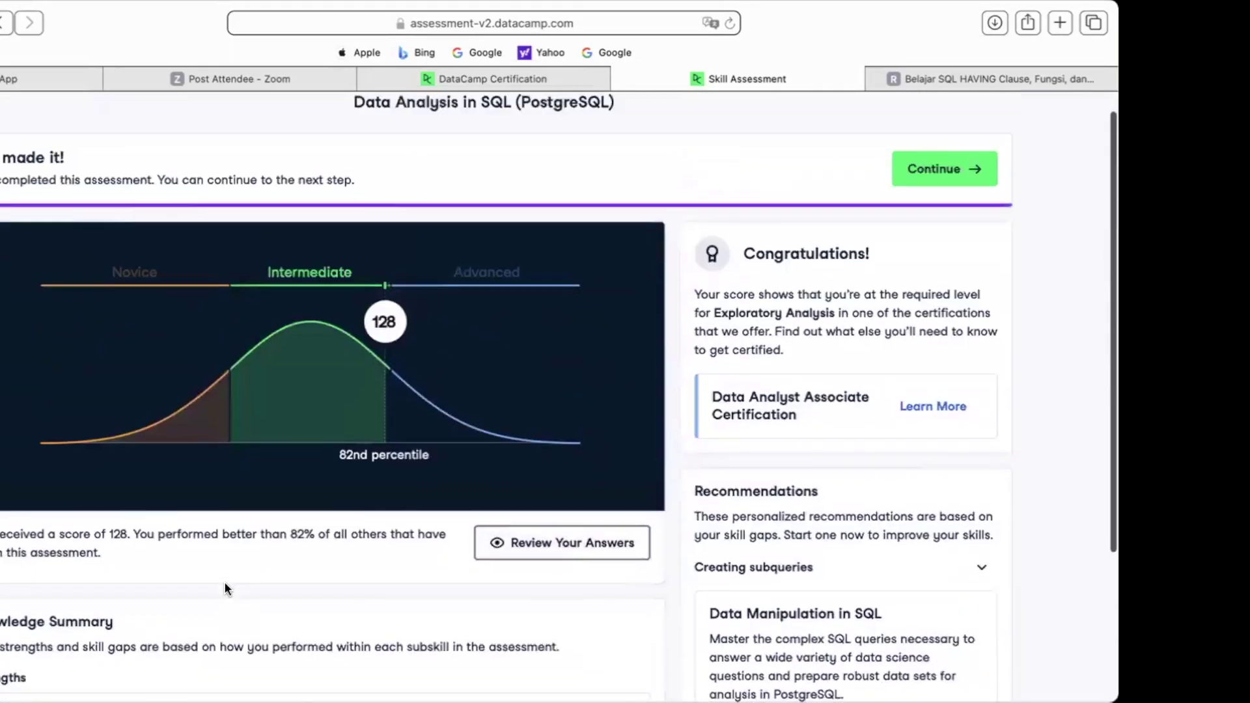
scroll(224, 581, down, 5)
click(224, 580)
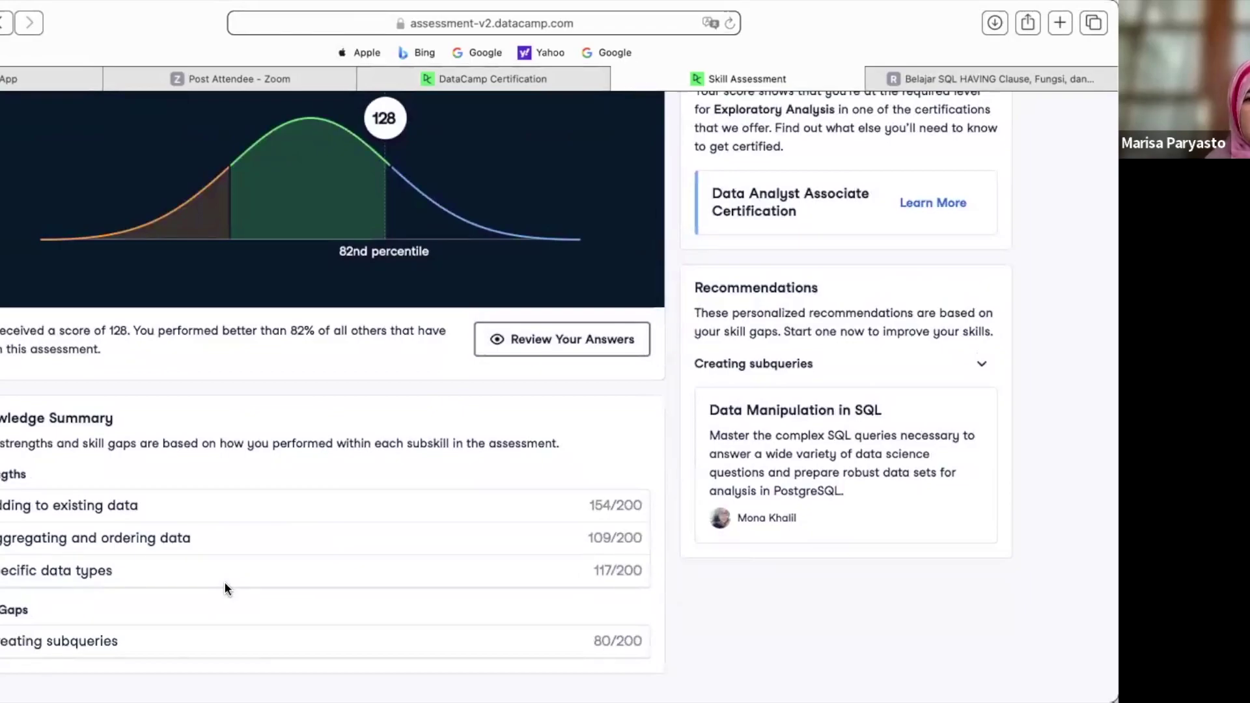
scroll(225, 584, up, 1)
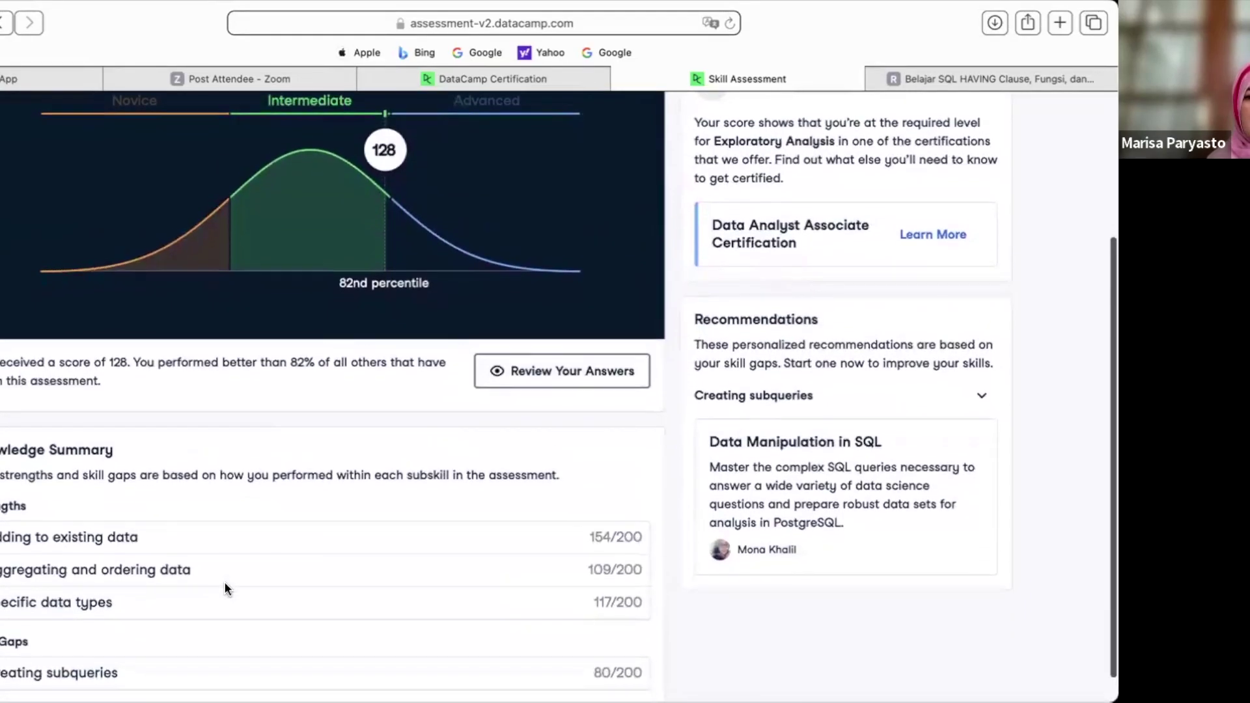
scroll(225, 584, down, 1)
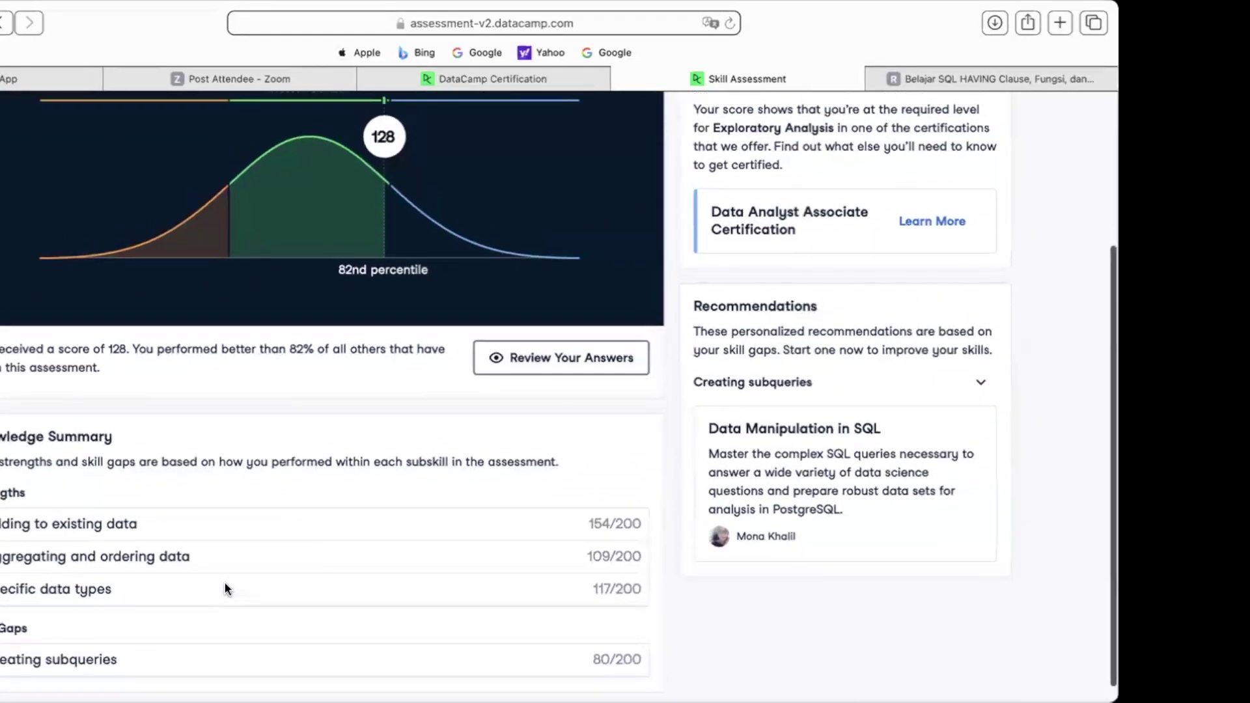
scroll(224, 580, up, 5)
scroll(229, 608, down, 5)
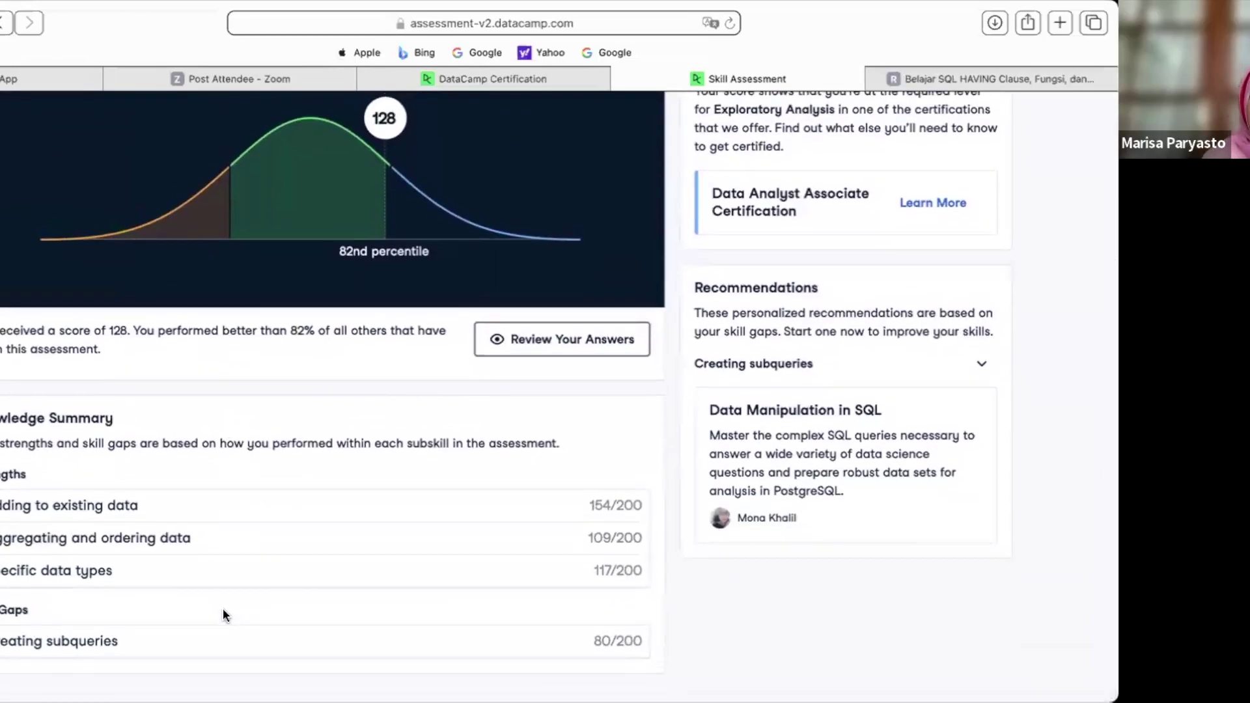
scroll(223, 609, up, 5)
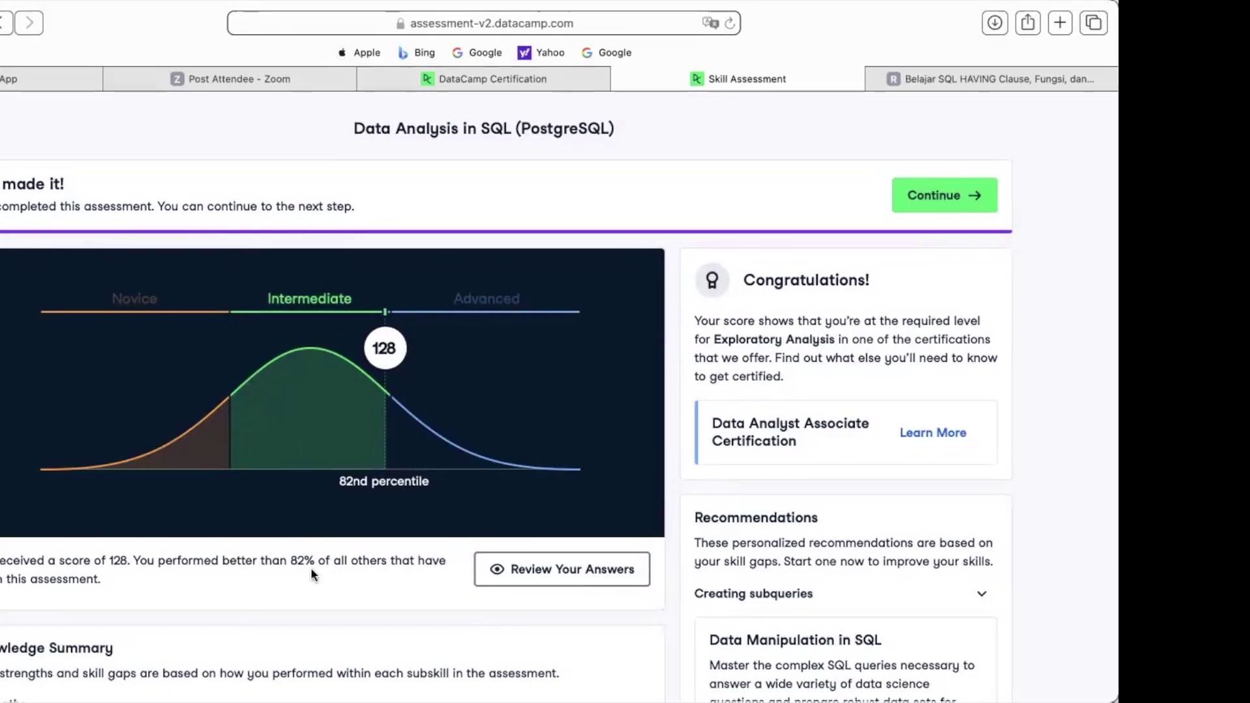
- Leave the completed SQL assessment's results and open the Data Analyst career certification page
scroll(449, 407, up, 1)
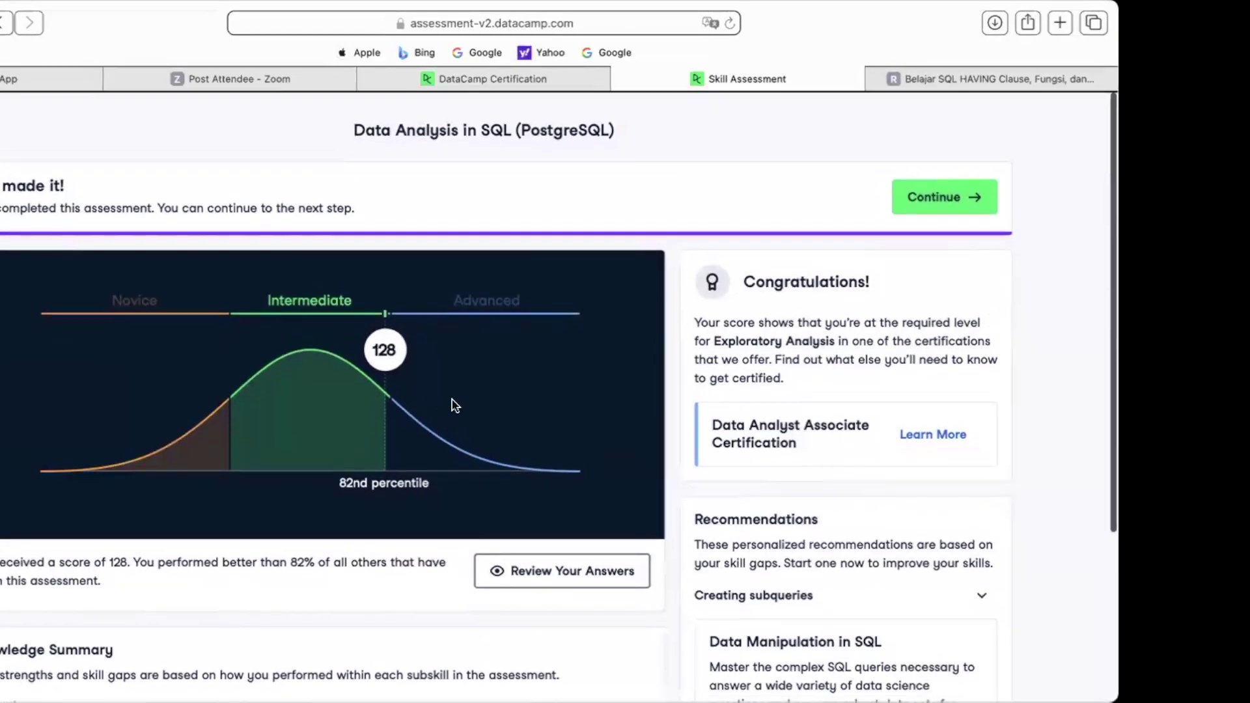
click(939, 195)
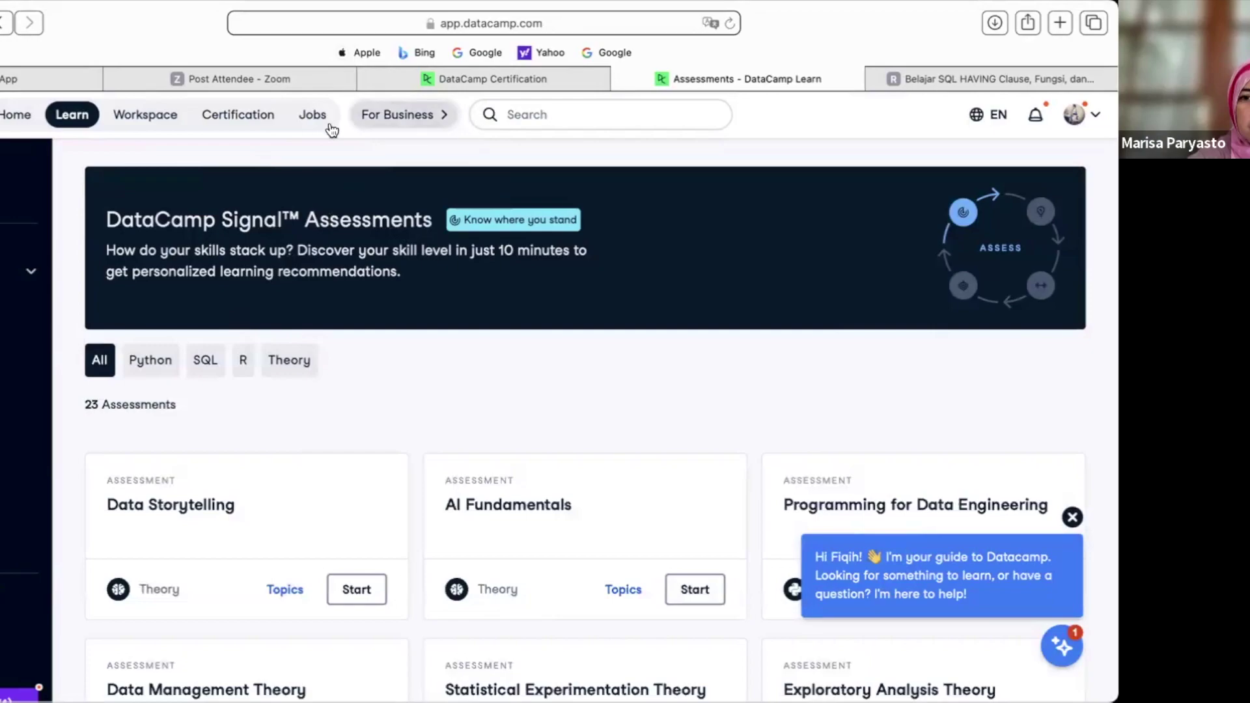
click(237, 114)
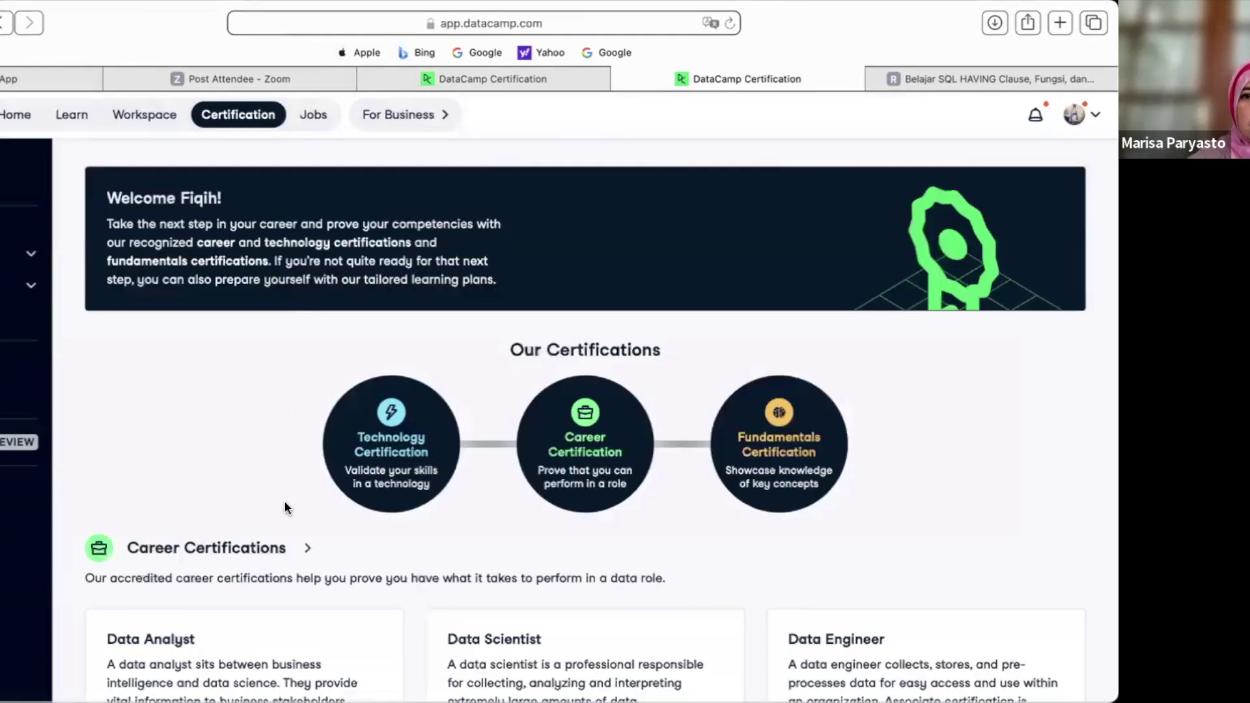
scroll(286, 503, down, 3)
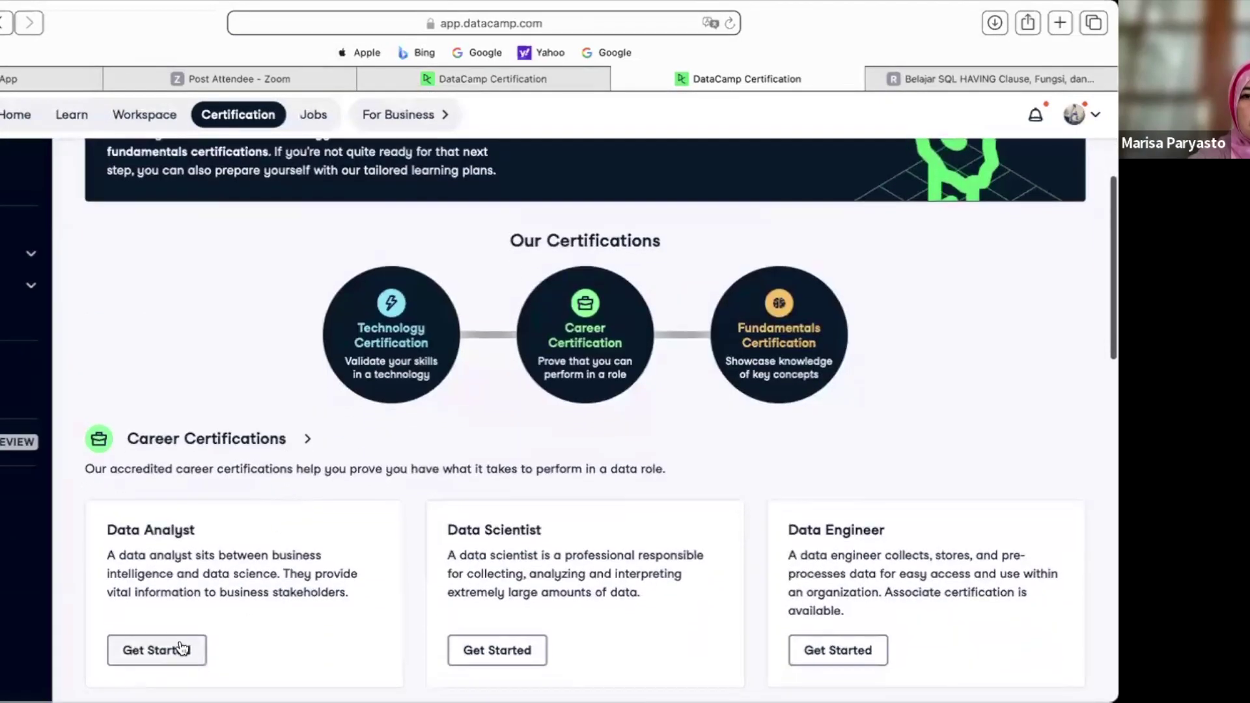
click(182, 648)
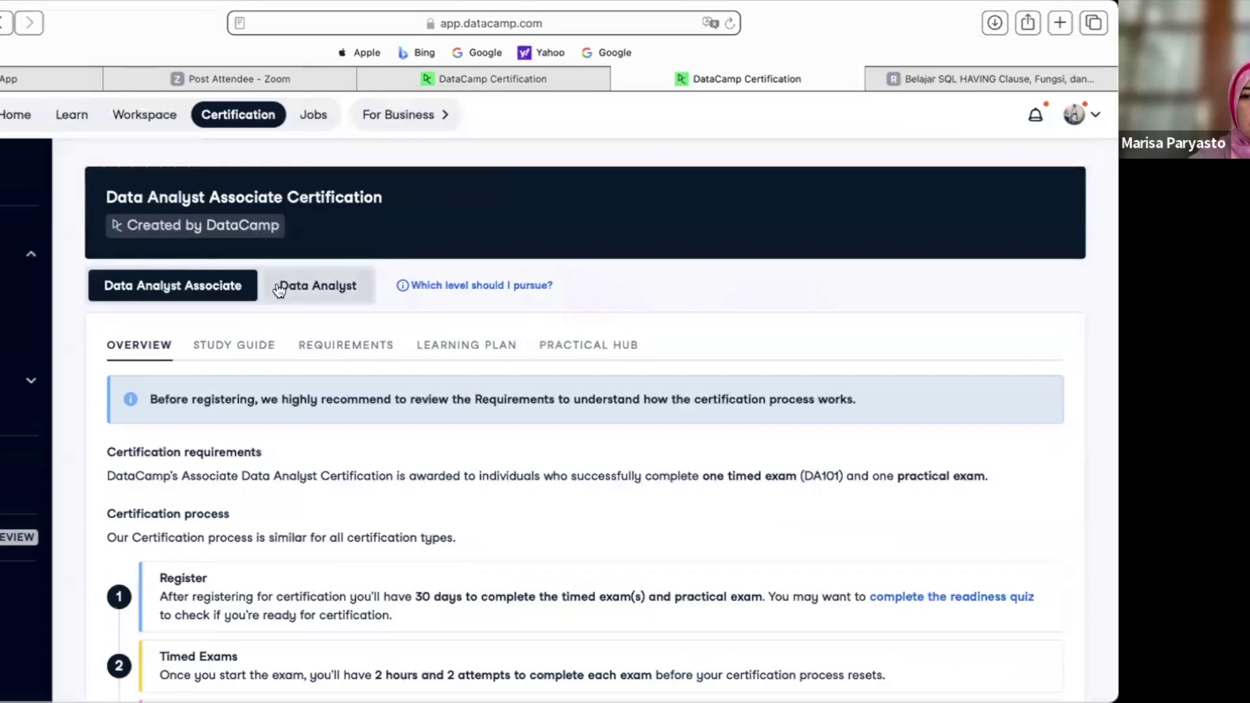
- Open the Exploratory Analysis Theory assessment from the Data Analyst Associate study guide and start it
click(240, 345)
scroll(293, 481, down, 1)
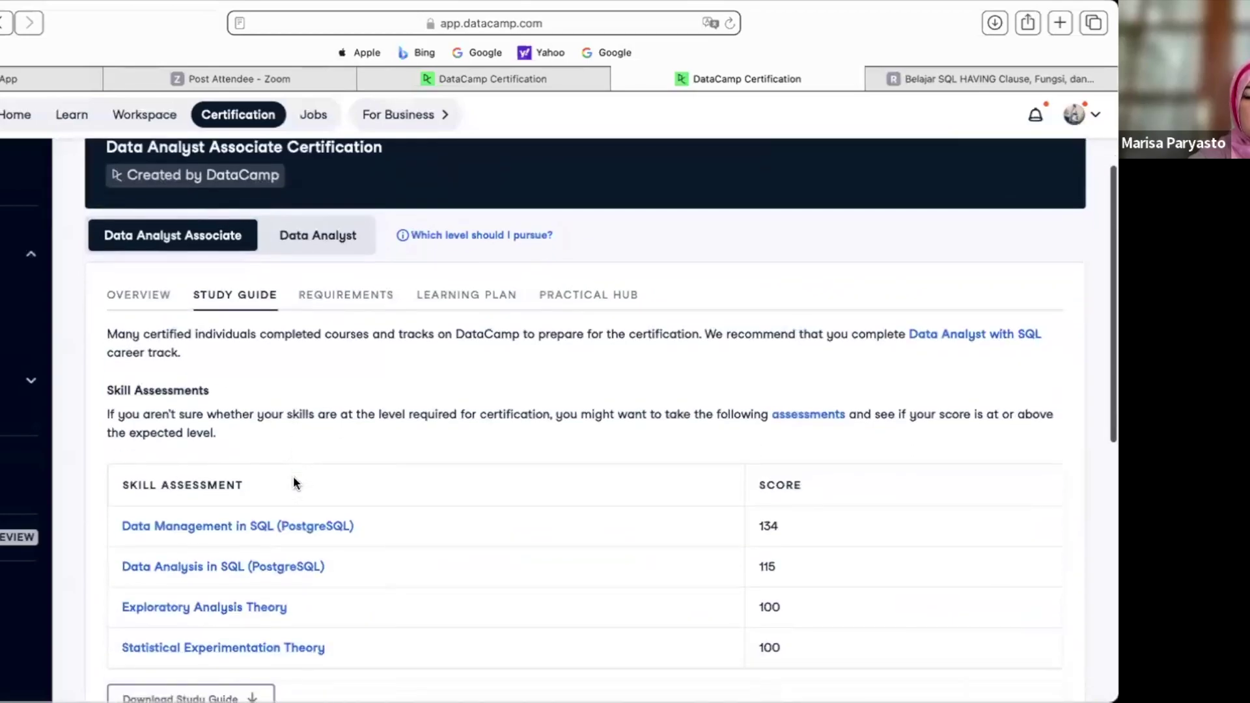
scroll(293, 483, down, 1)
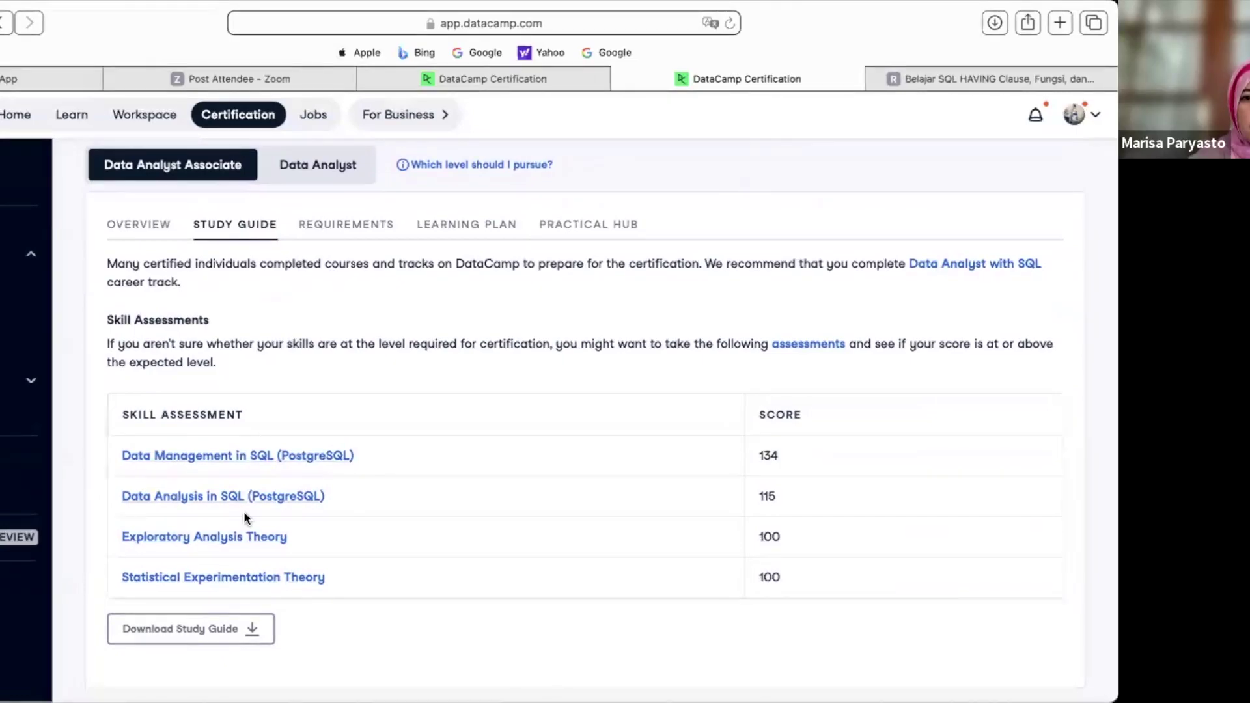
click(247, 543)
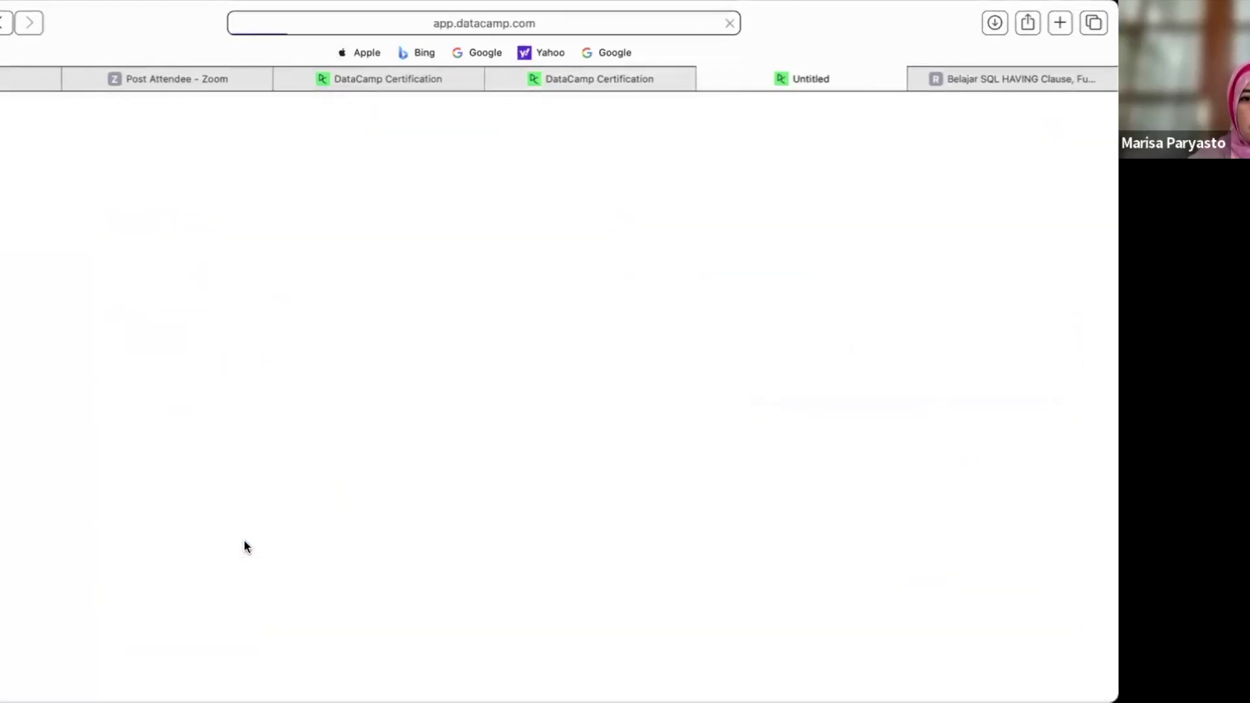
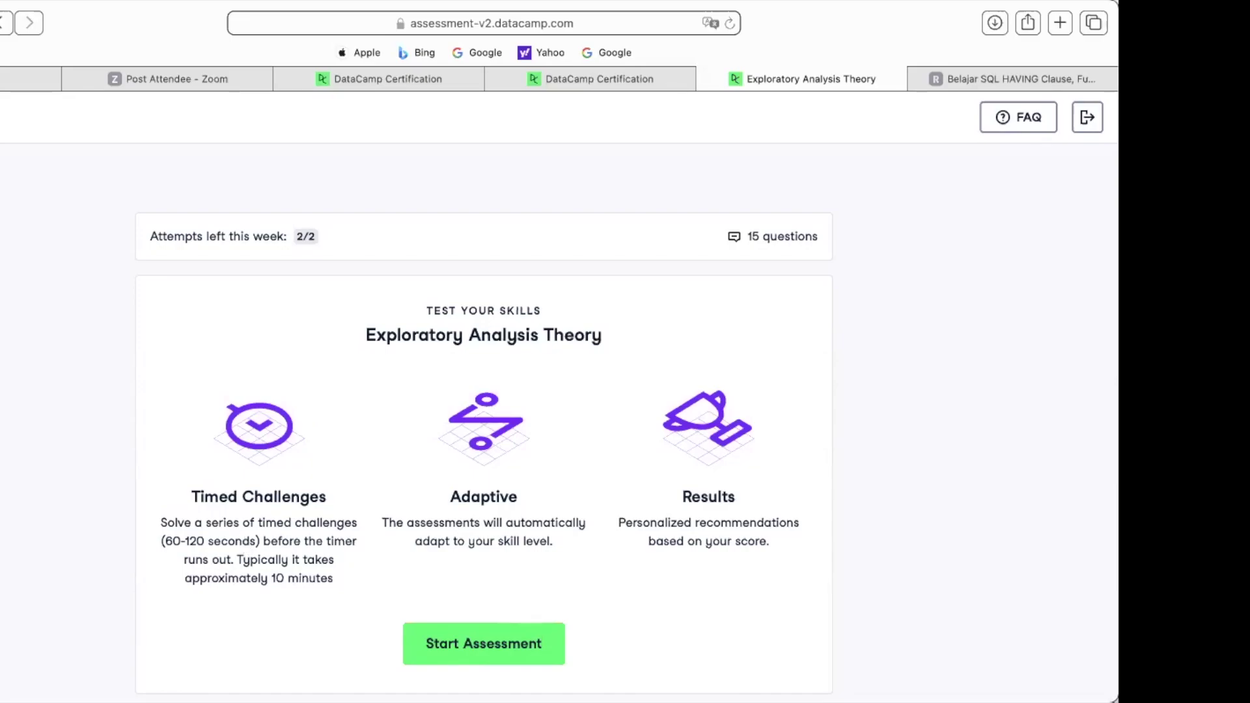
click(502, 643)
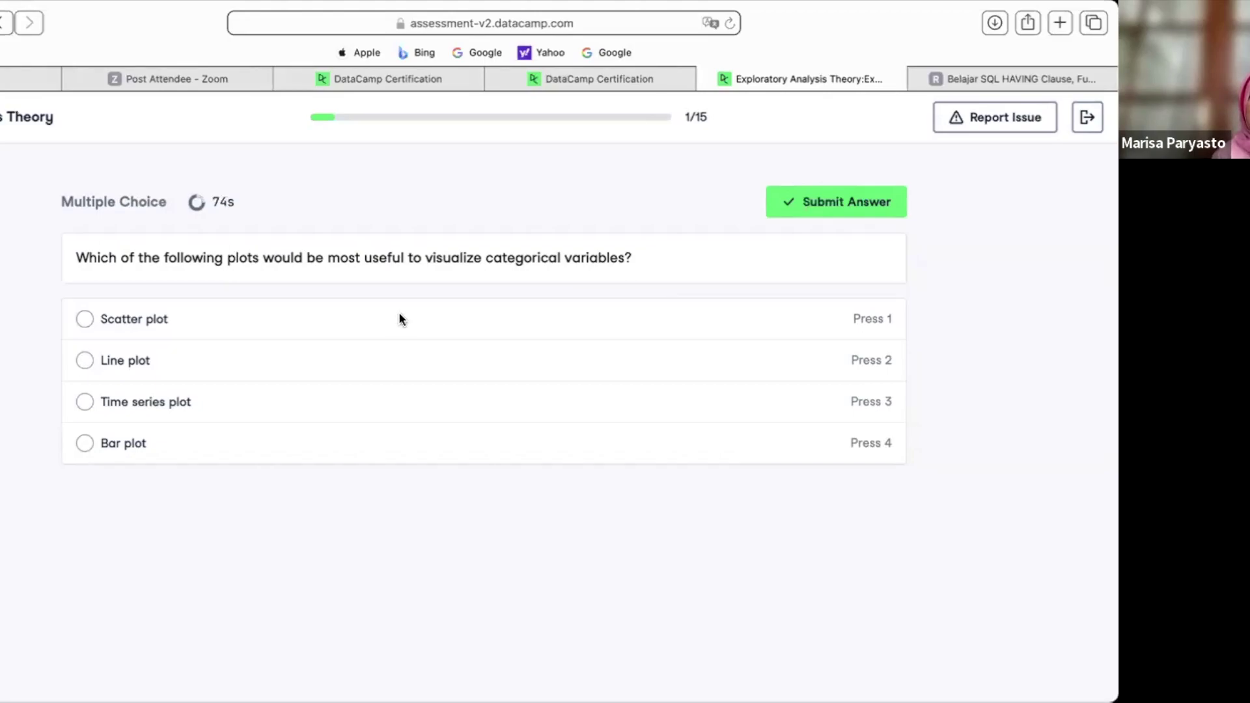
- Answer the question on visualizing categorical variables with "Scatter plot", submit it and go to the next question
click(91, 318)
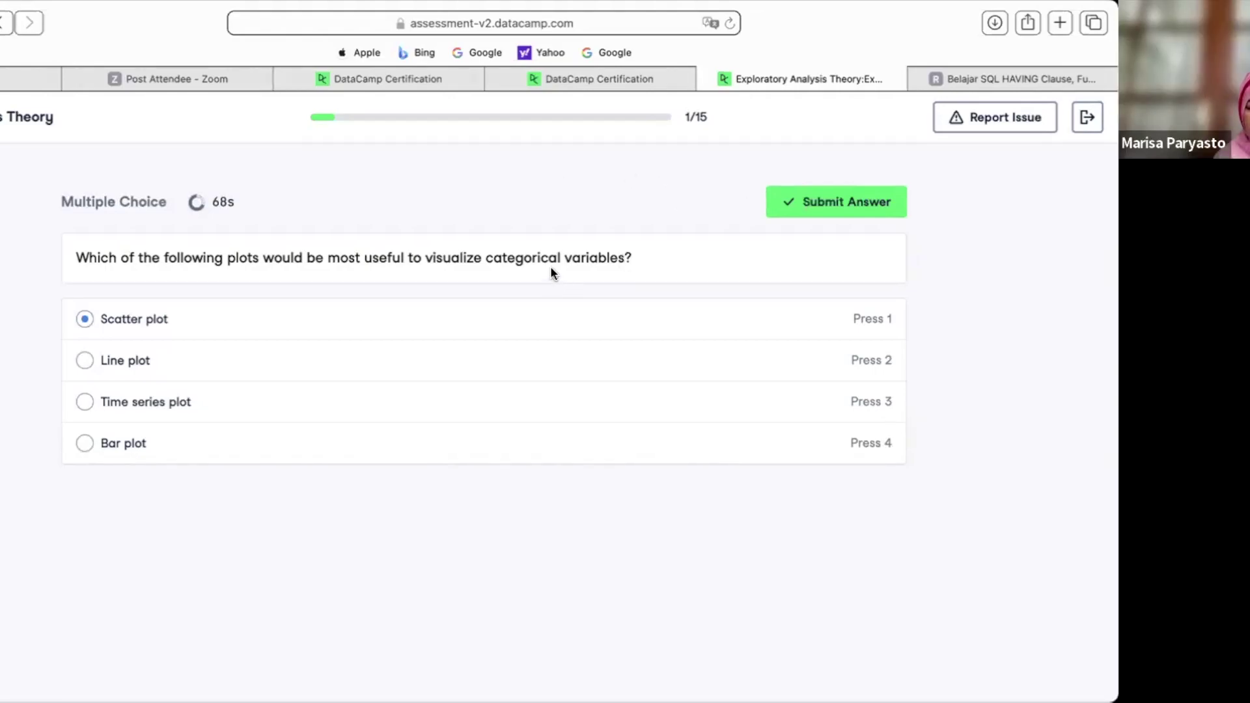
click(810, 201)
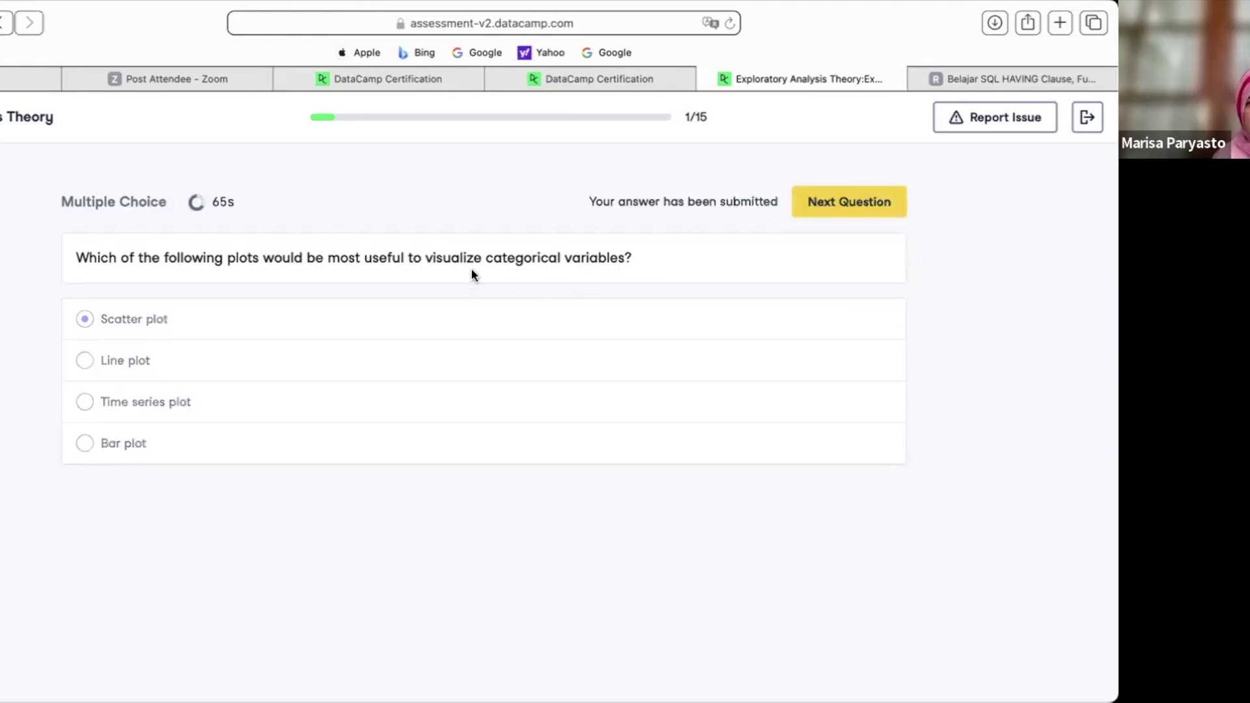
click(846, 207)
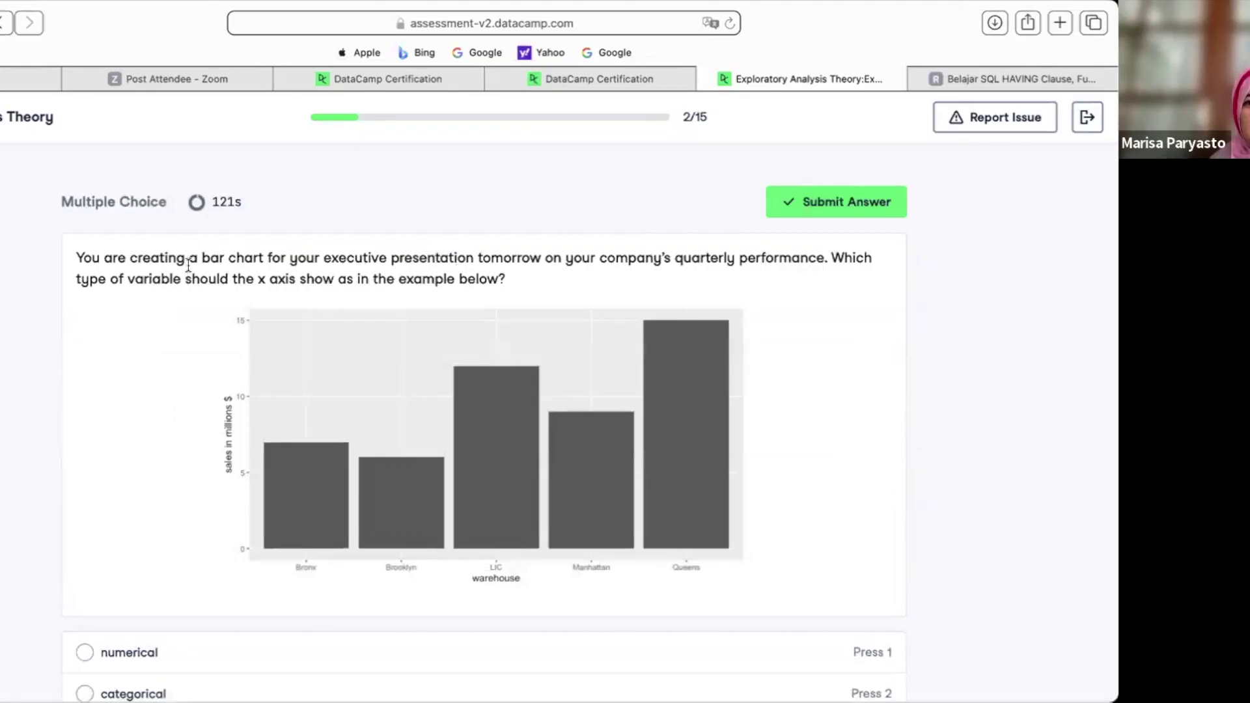
- Answer the bar chart x-axis variable question with "categorical", submit it and go to the next question
scroll(196, 274, down, 2)
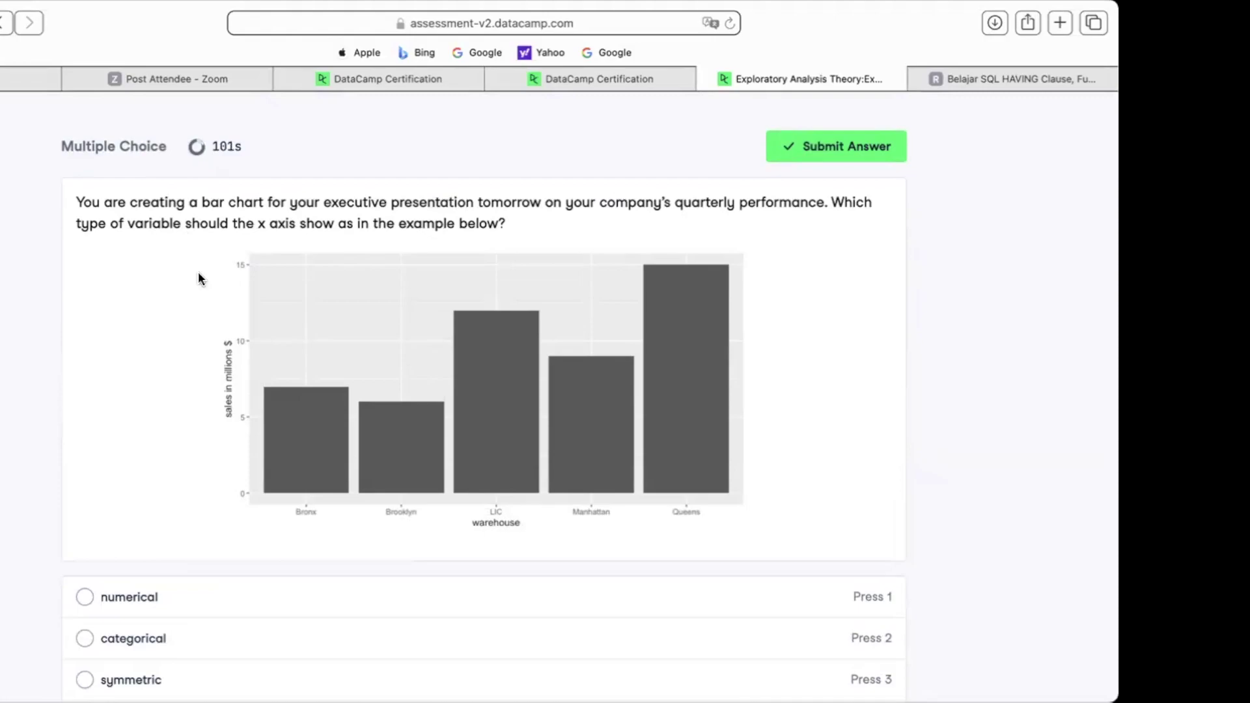
scroll(198, 274, down, 3)
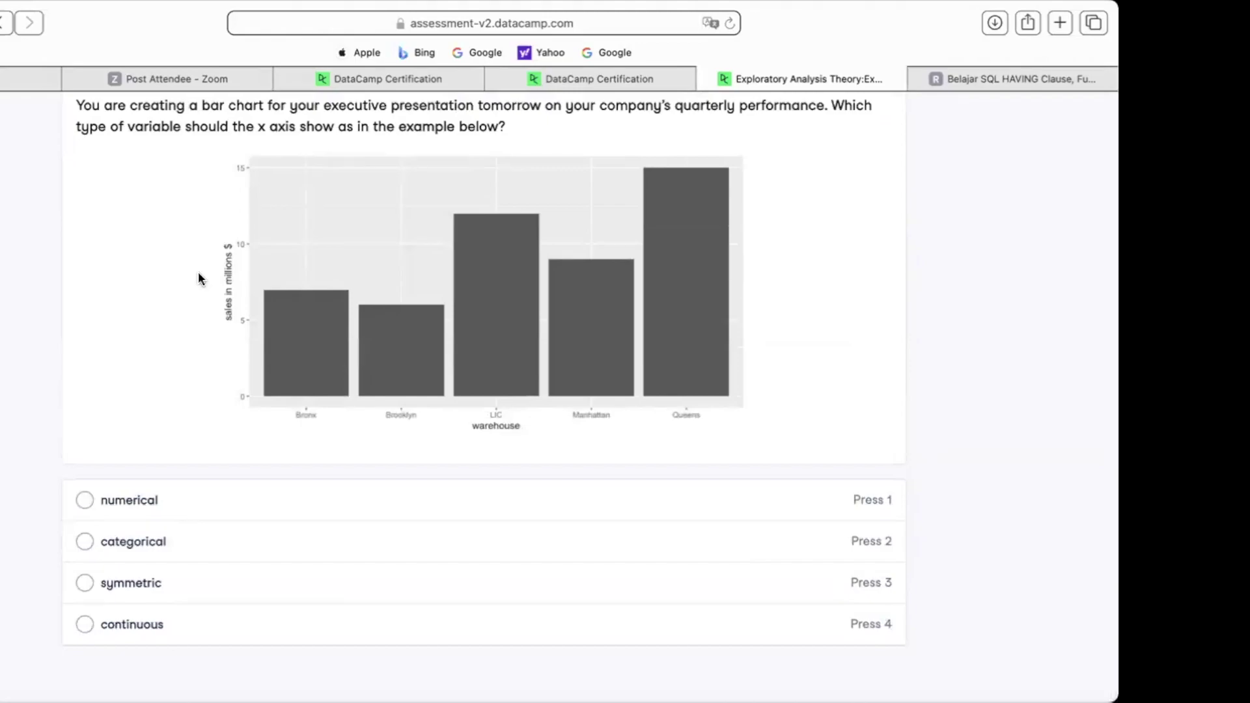
scroll(198, 273, up, 3)
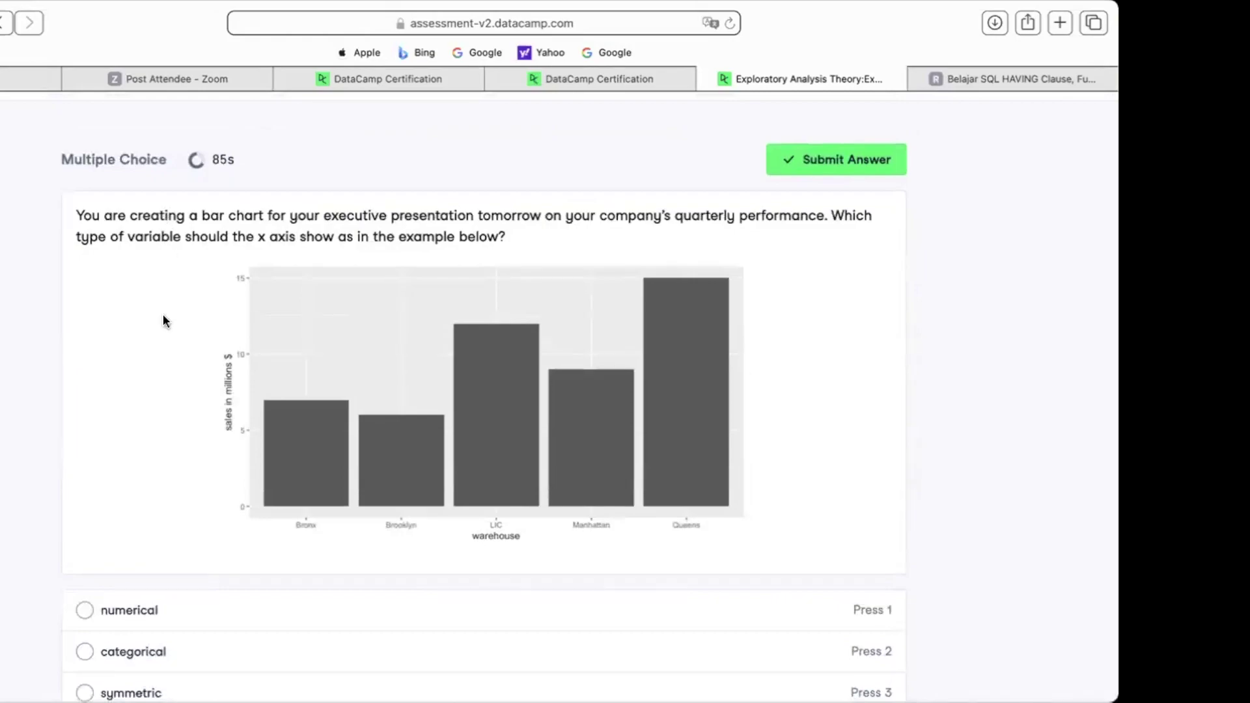
scroll(164, 316, down, 2)
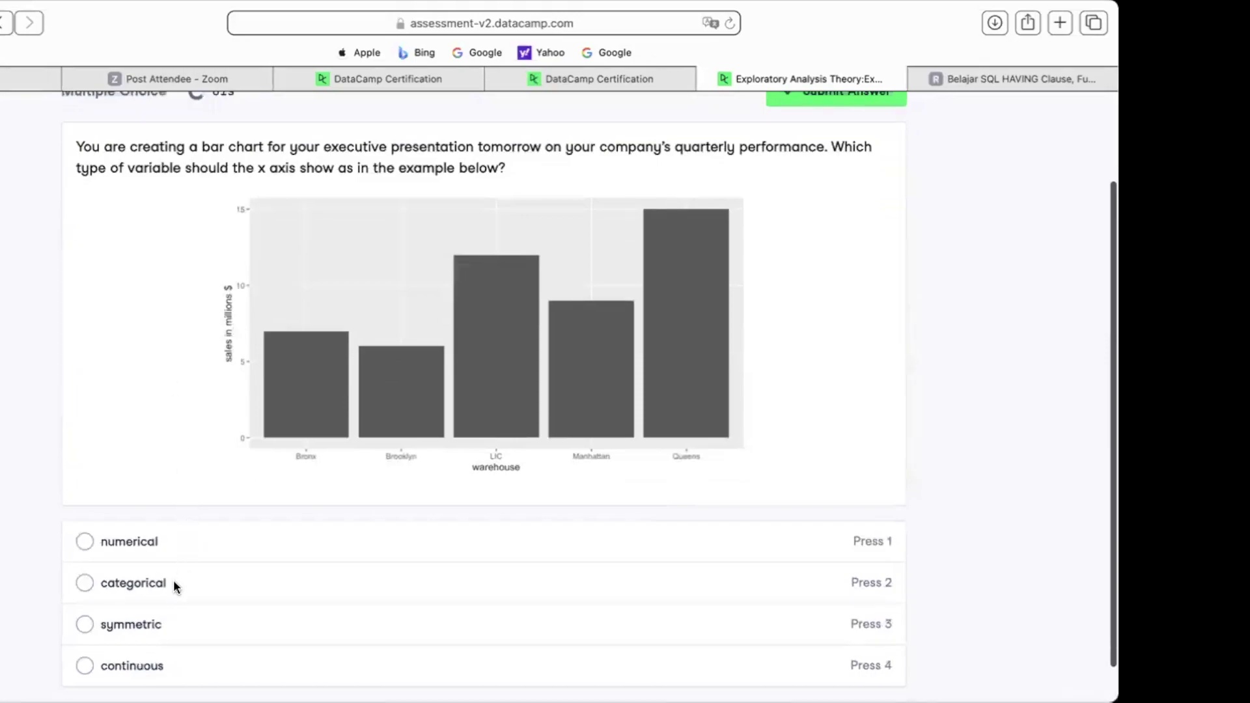
click(95, 585)
scroll(411, 440, down, 2)
scroll(412, 440, up, 5)
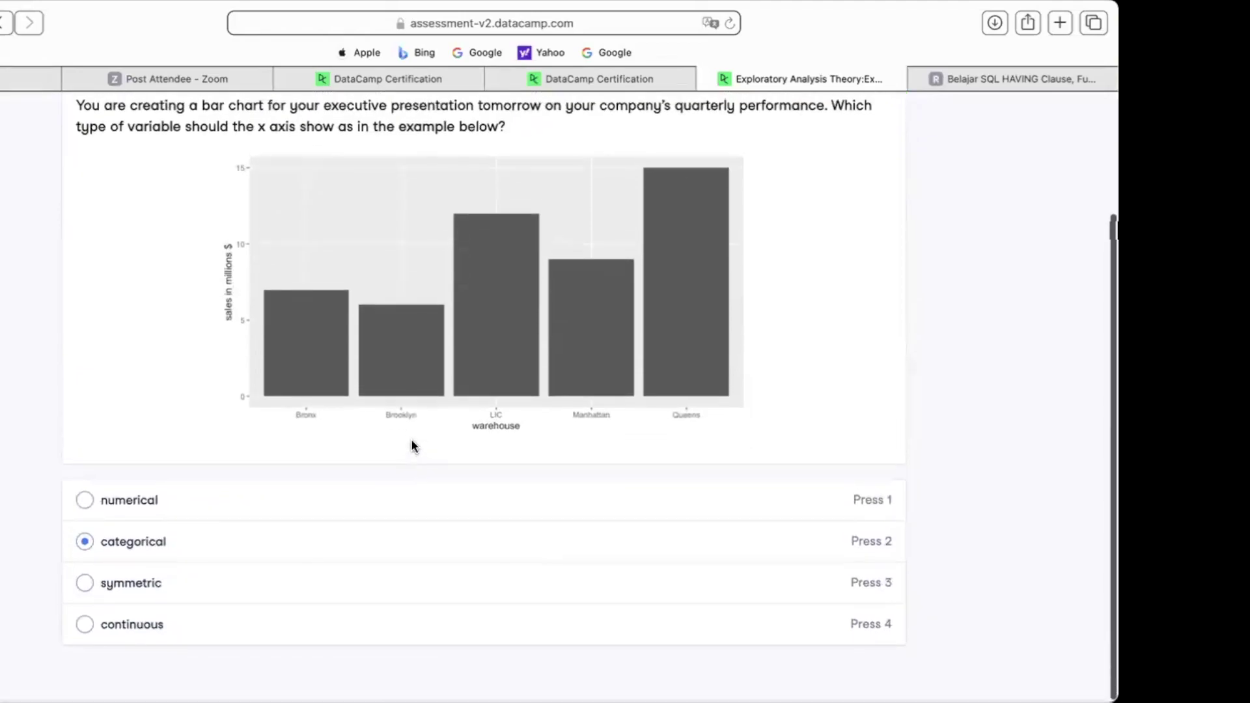
click(835, 205)
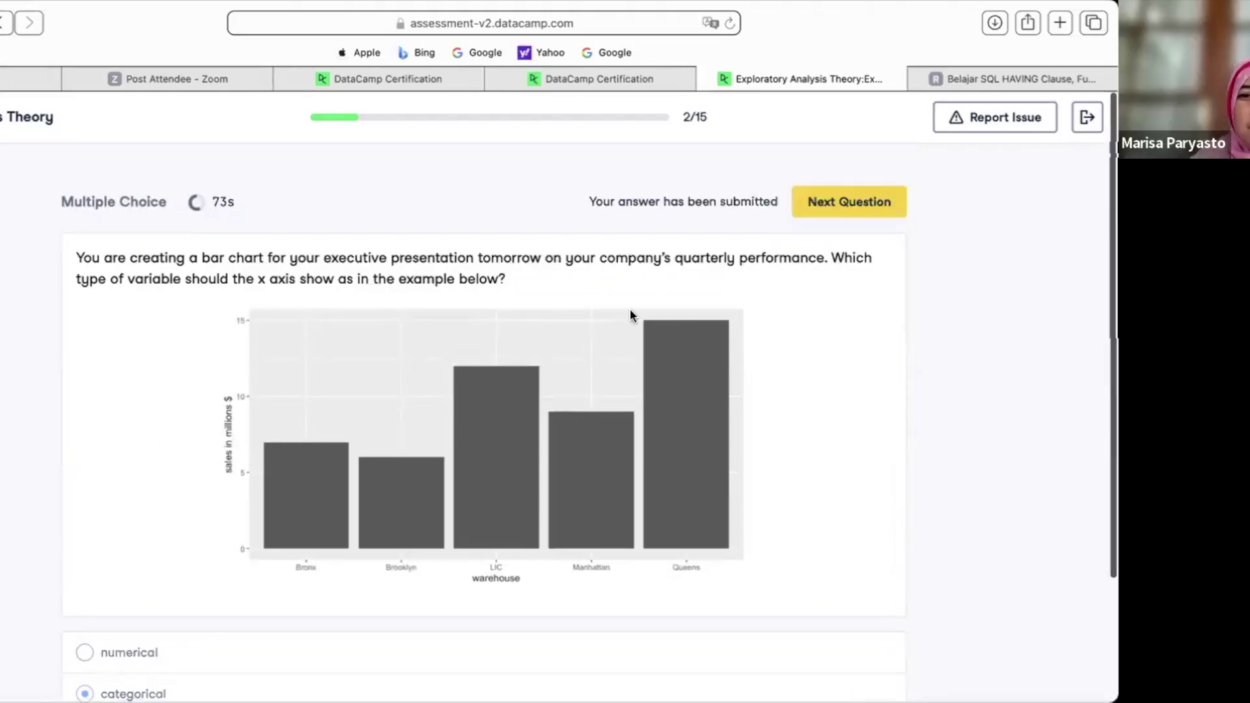
click(833, 207)
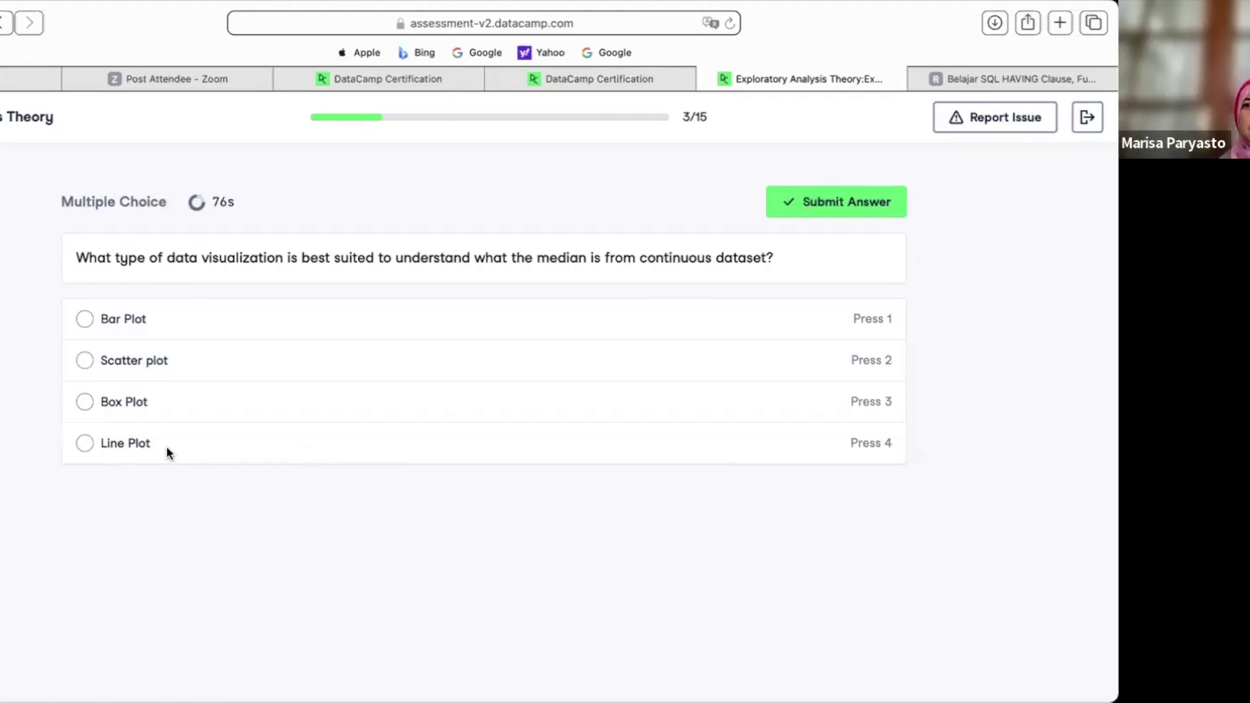
- Answer the question on finding the median of a continuous dataset with "Line Plot", submit it and continue to the next question
click(85, 449)
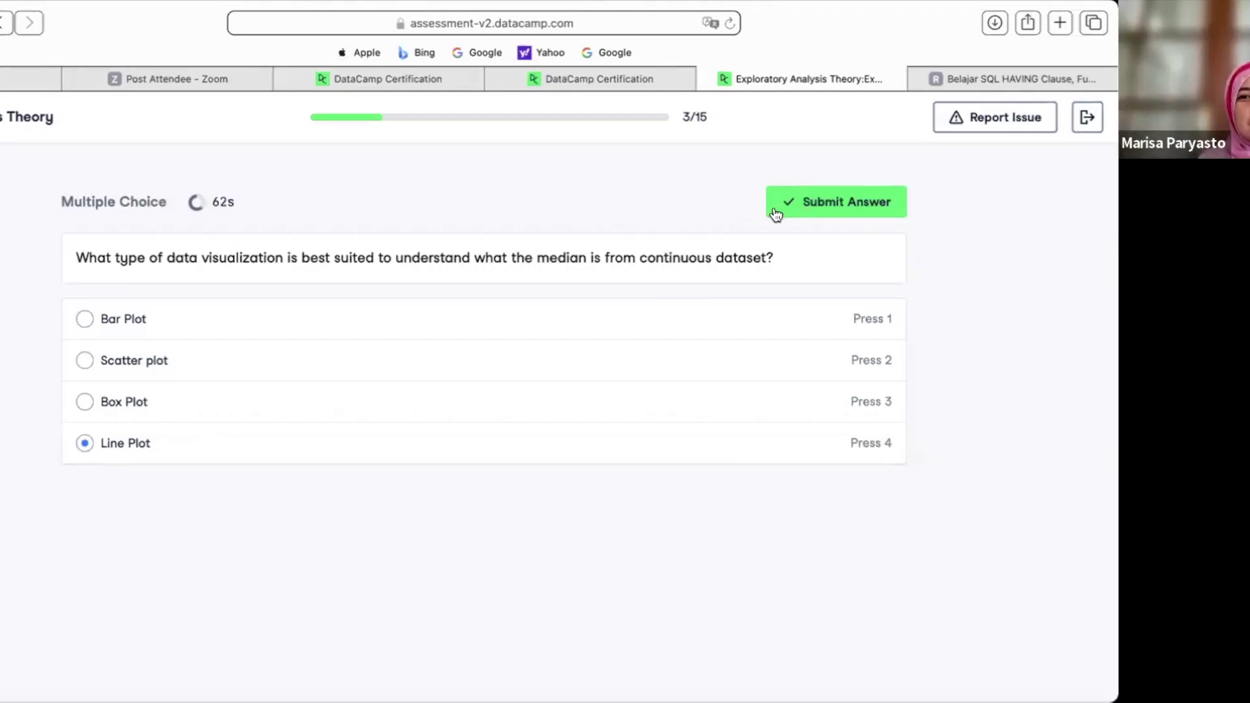
click(809, 202)
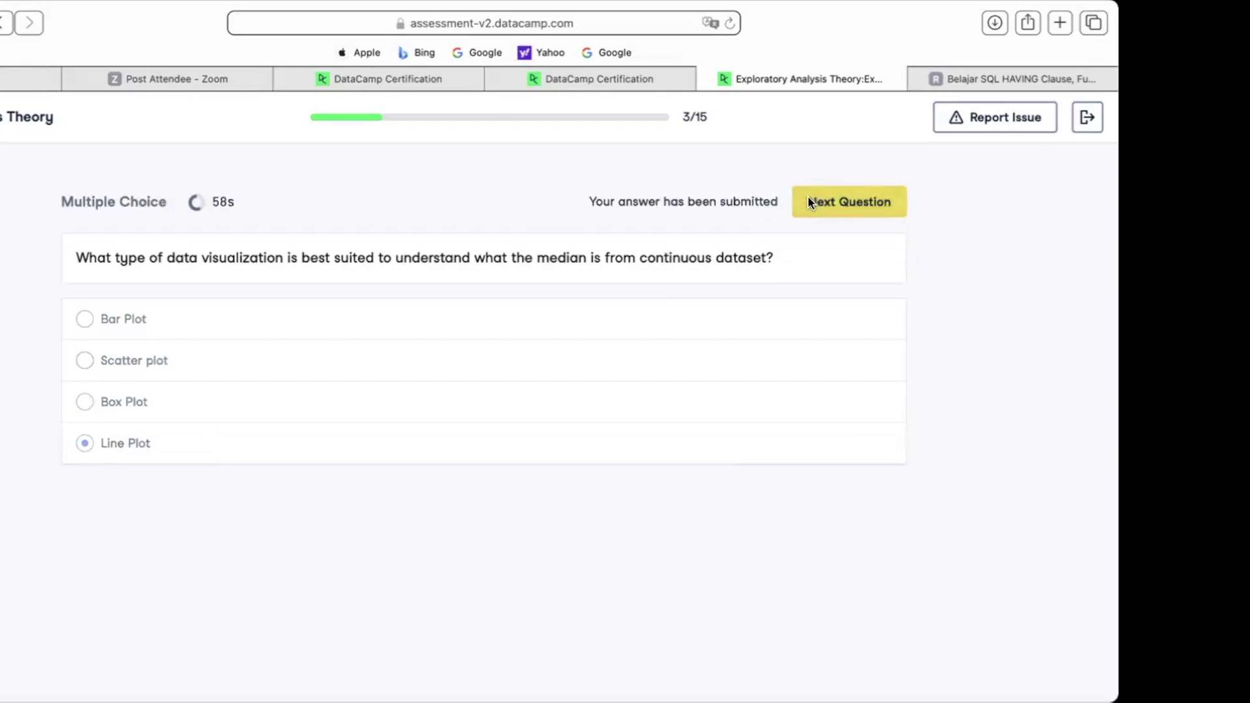
click(843, 204)
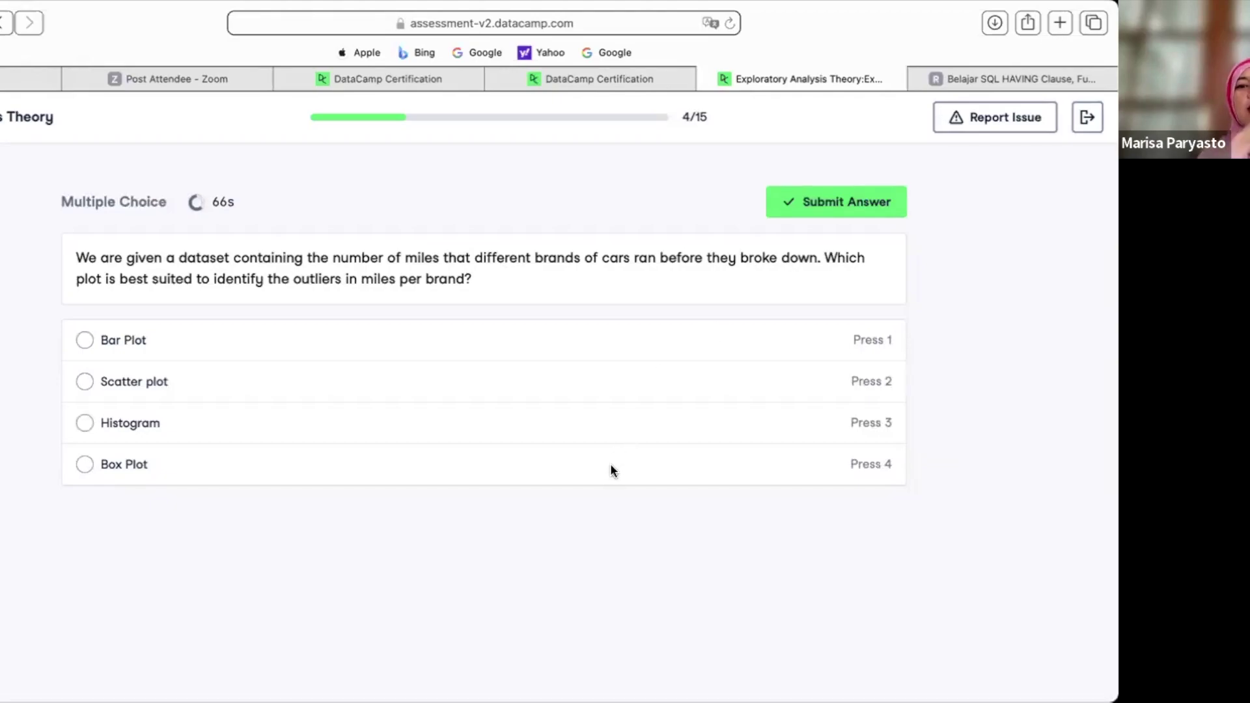
- Choose "Box Plot" for the miles-per-brand outlier question and search Google for "box plot" in the other open page
click(84, 464)
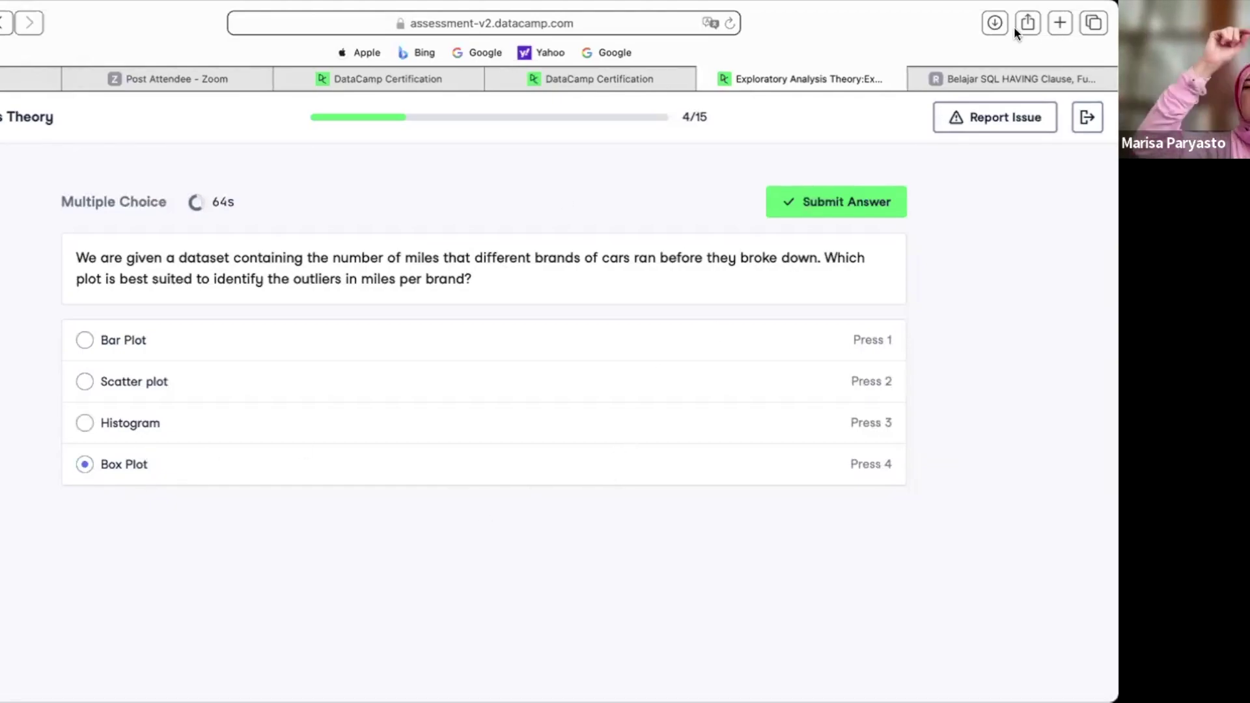
click(1028, 81)
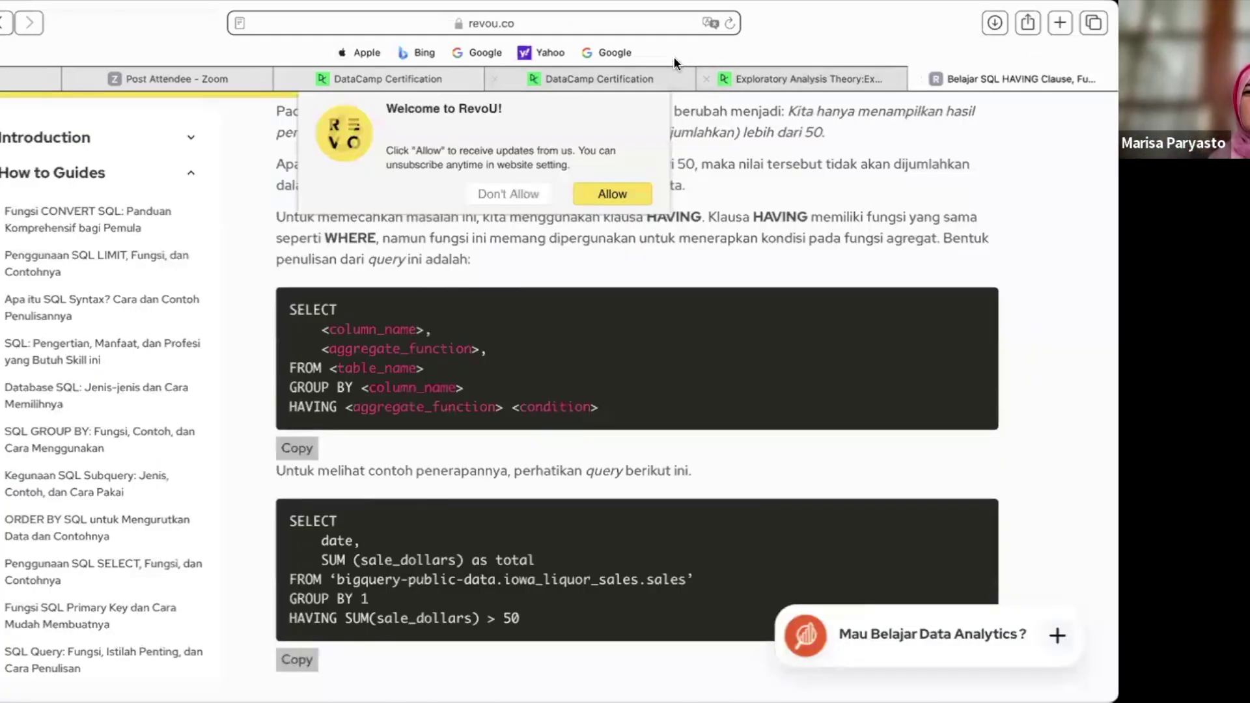
click(622, 20)
text(box plot)
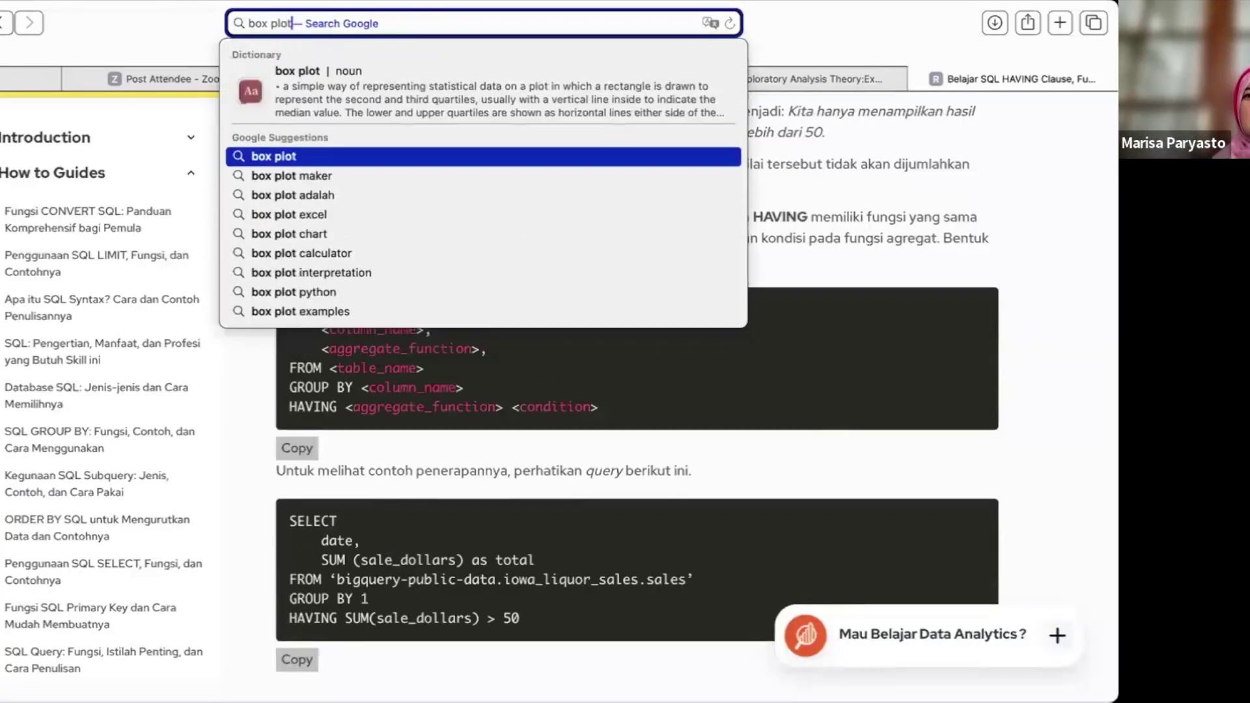
key(Return)
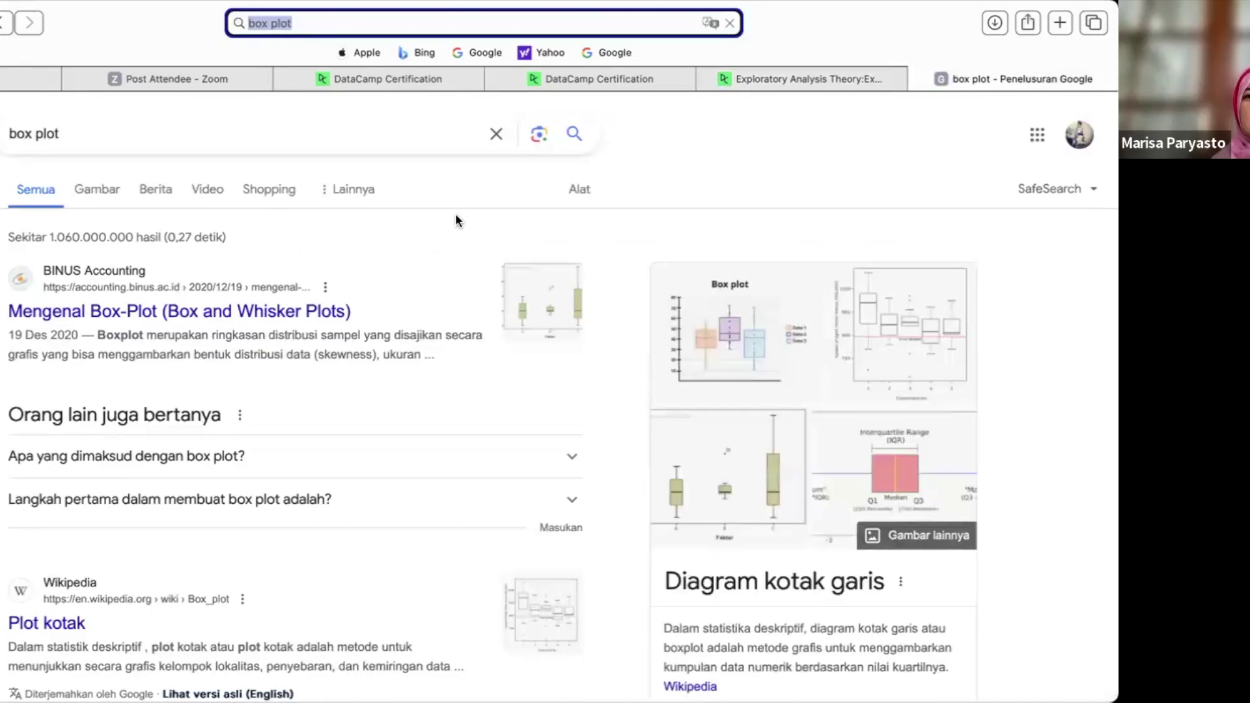
- Return to the assessment, submit the "Box Plot" answer and go to the next question
click(788, 79)
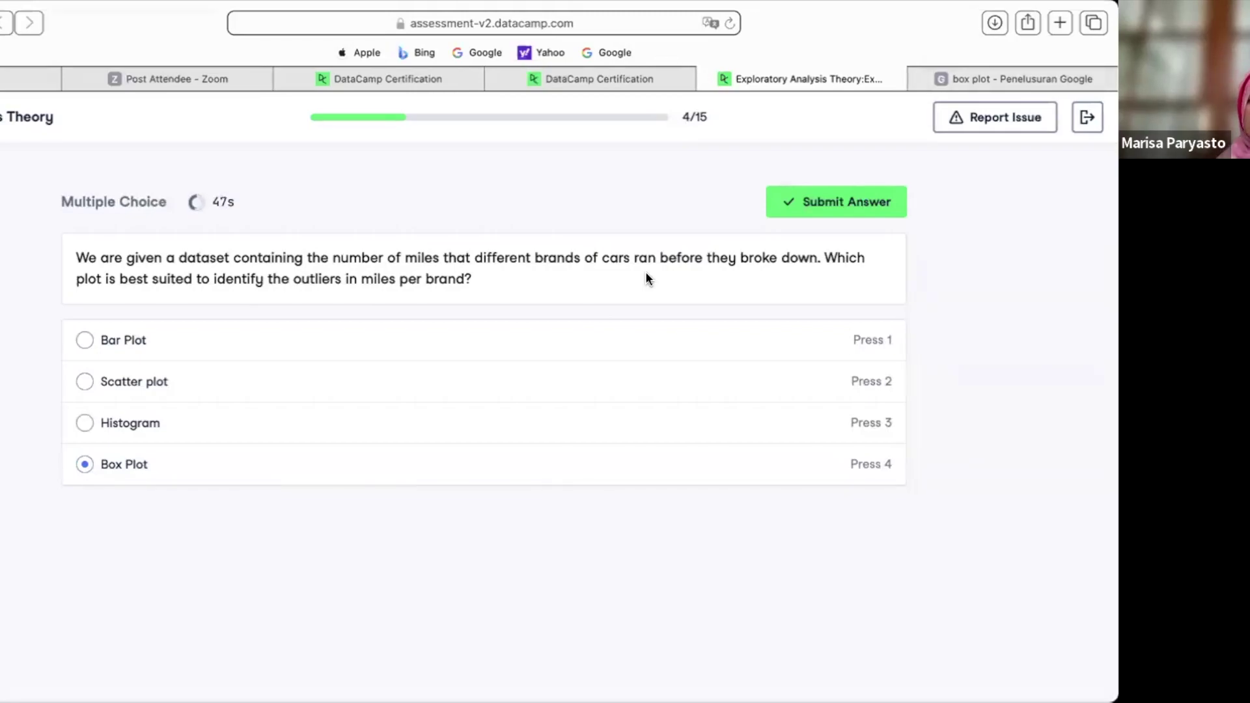
click(818, 203)
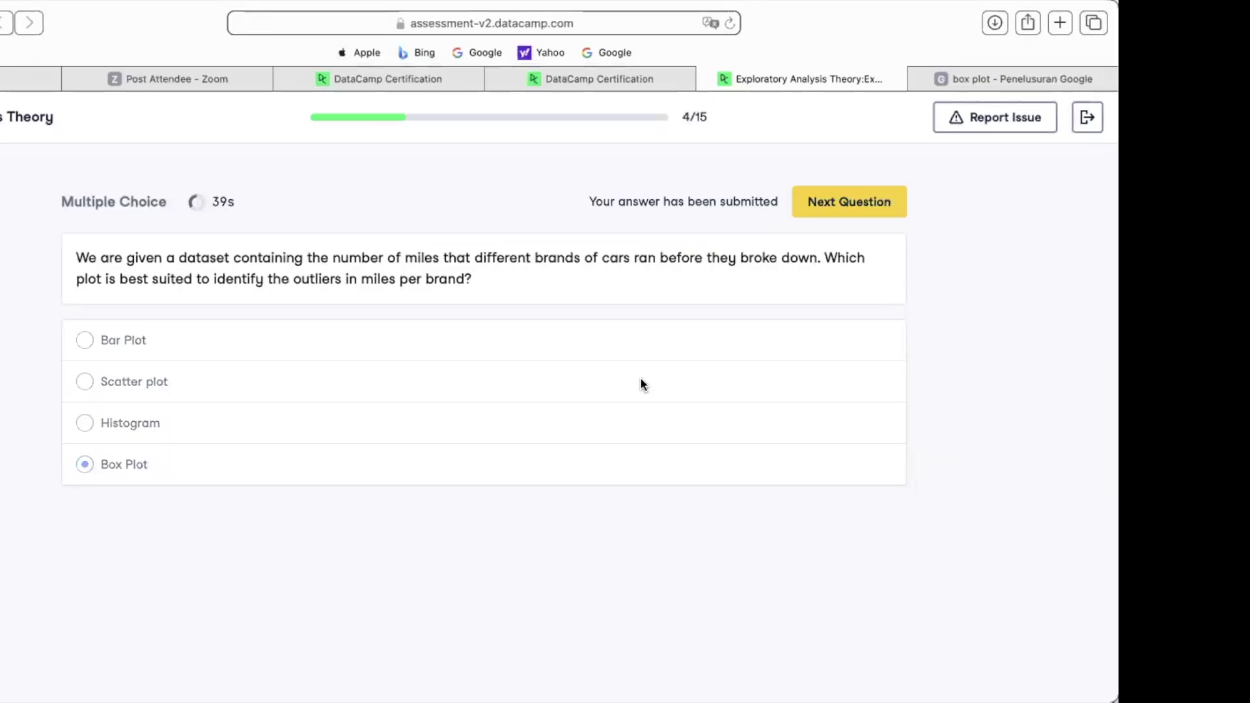
click(861, 203)
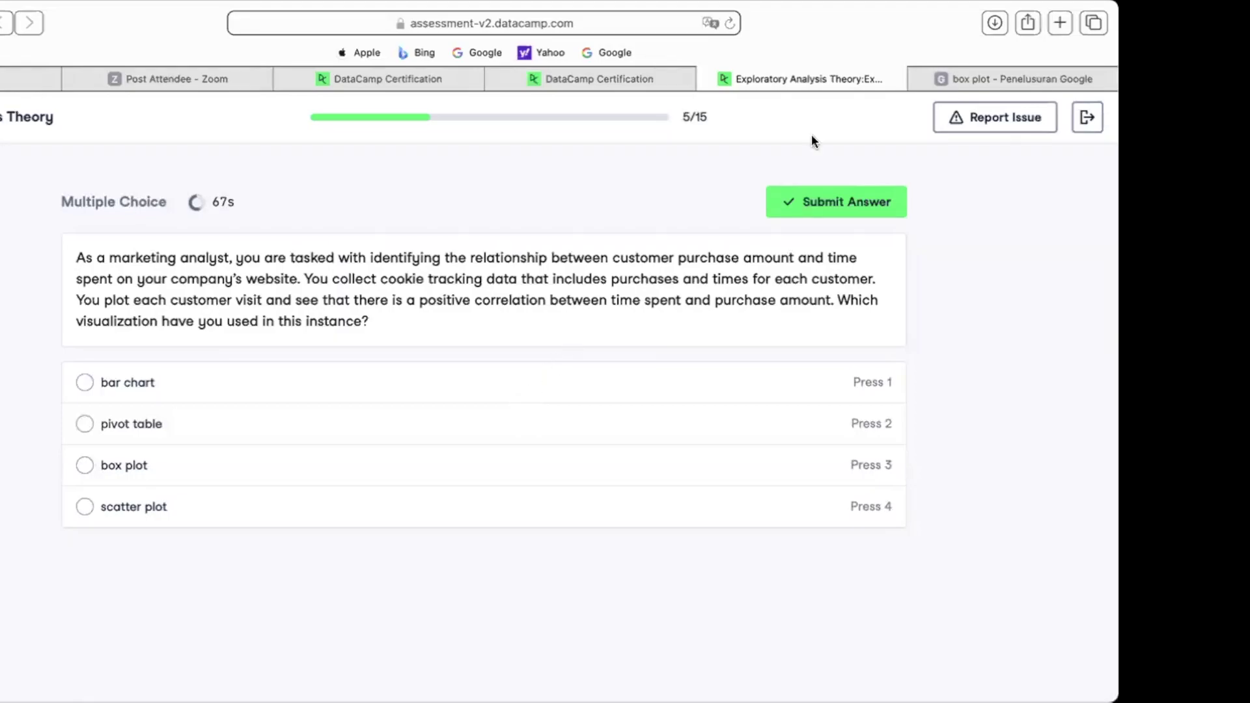
- Search Google for "pivot table" in place of the earlier box plot search
click(952, 84)
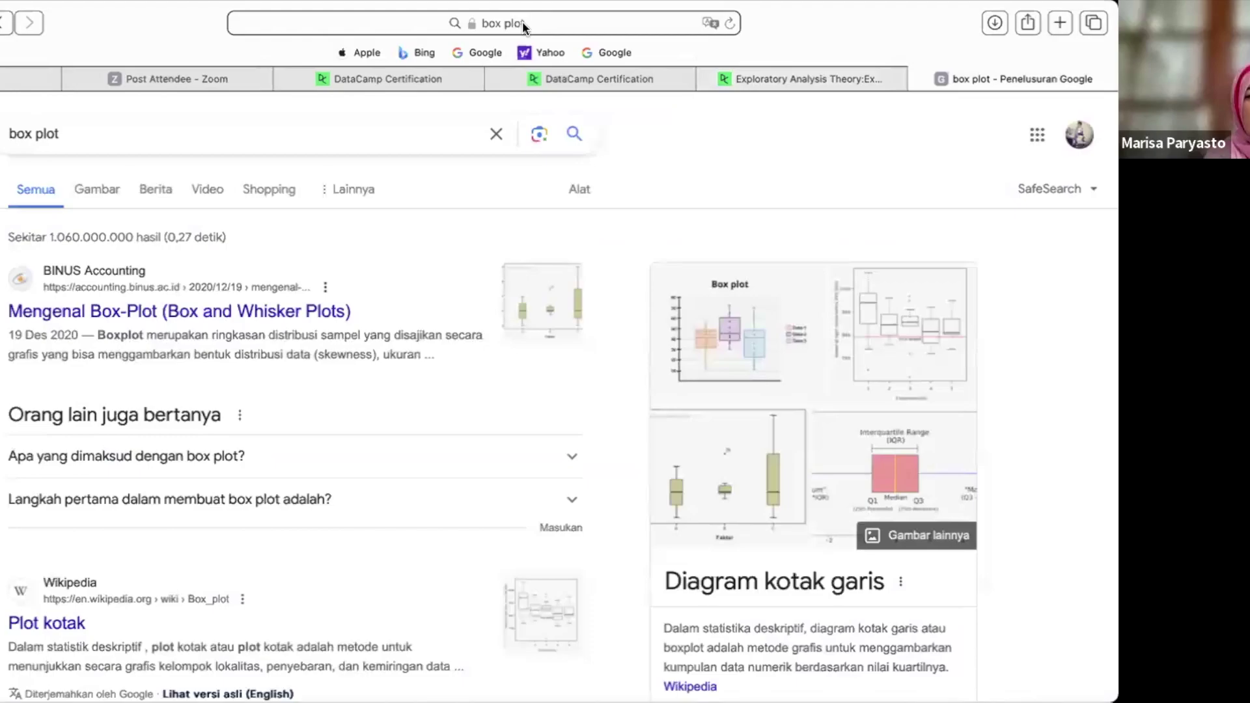
click(522, 22)
text(pivot)
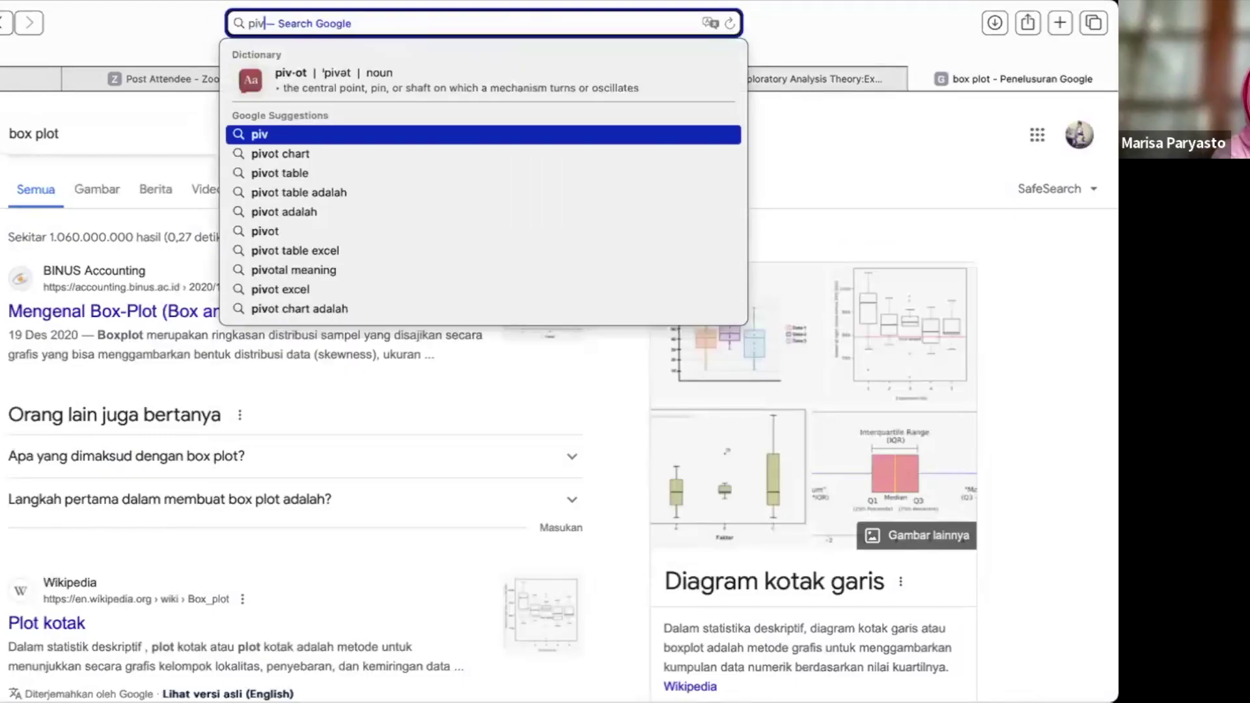
key(Up)
key(Down)
key(Down)
key(Down)
key(Return)
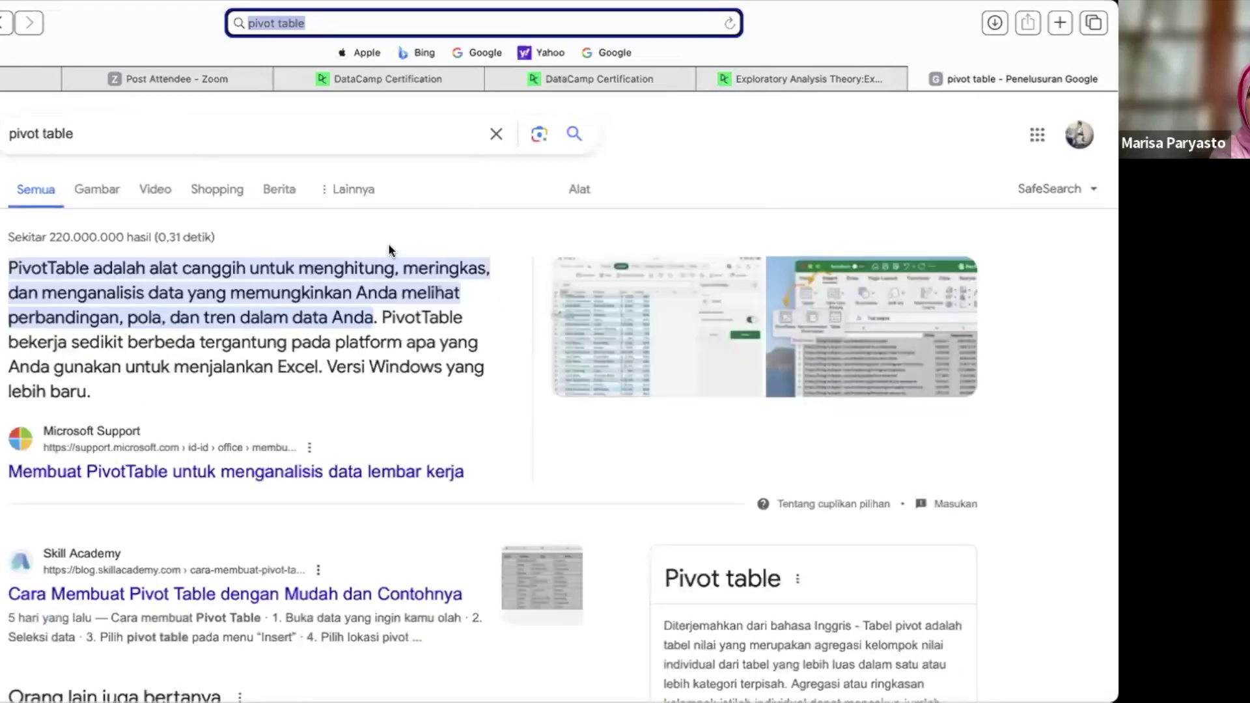
- Return to the assessment and choose "bar chart" for the question on customer purchase amount versus time spent on the website
click(762, 81)
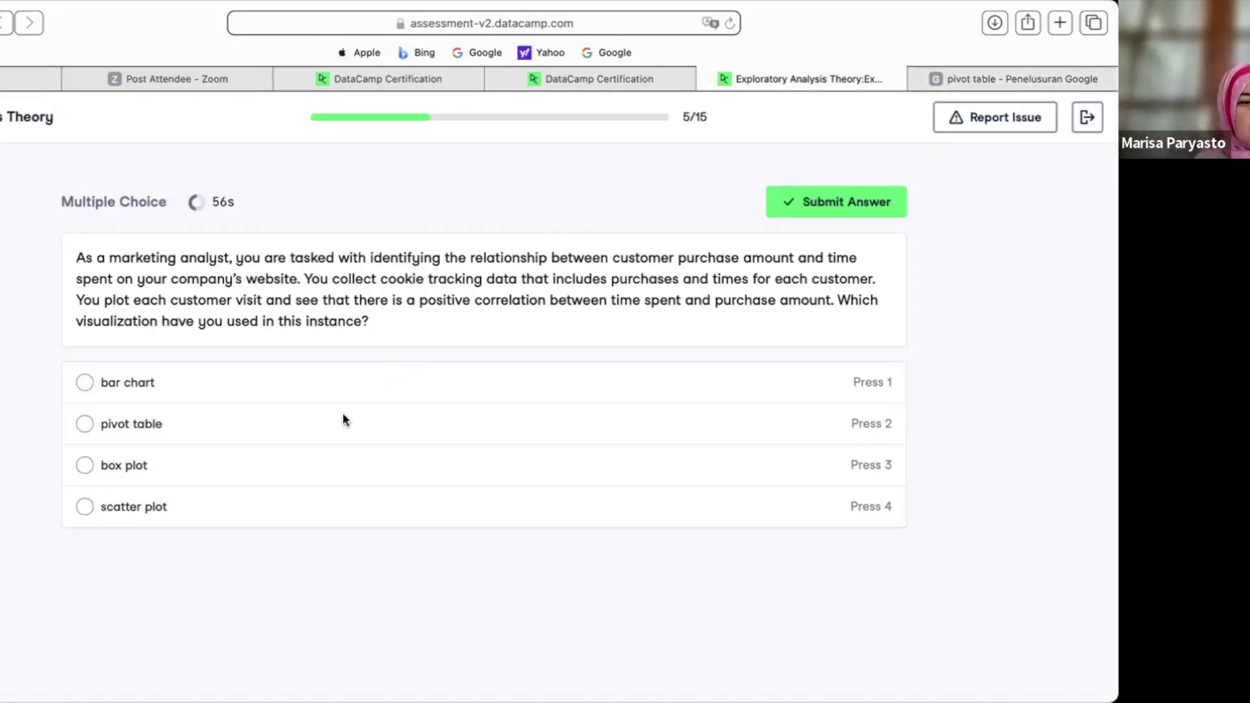
click(86, 383)
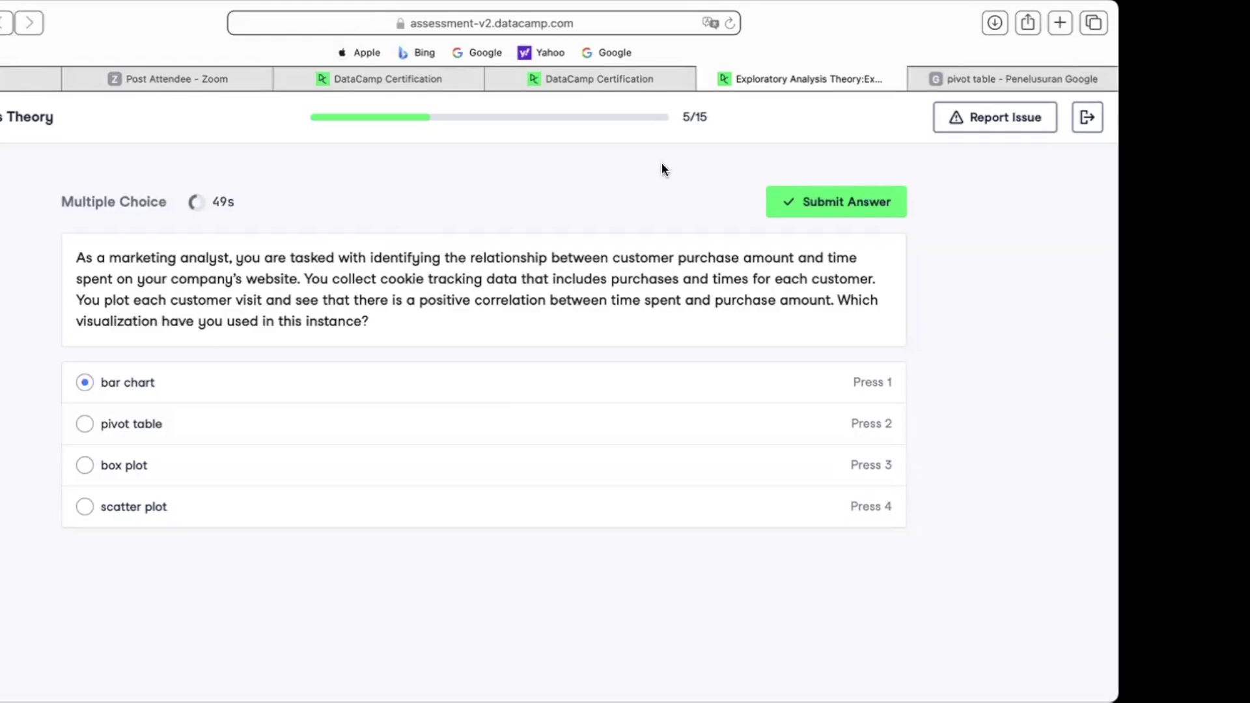
- Search Google for "pivot chart" and preview the Dummies.com image "Creating Pivot Charts in Excel 2019" among the image results
click(927, 83)
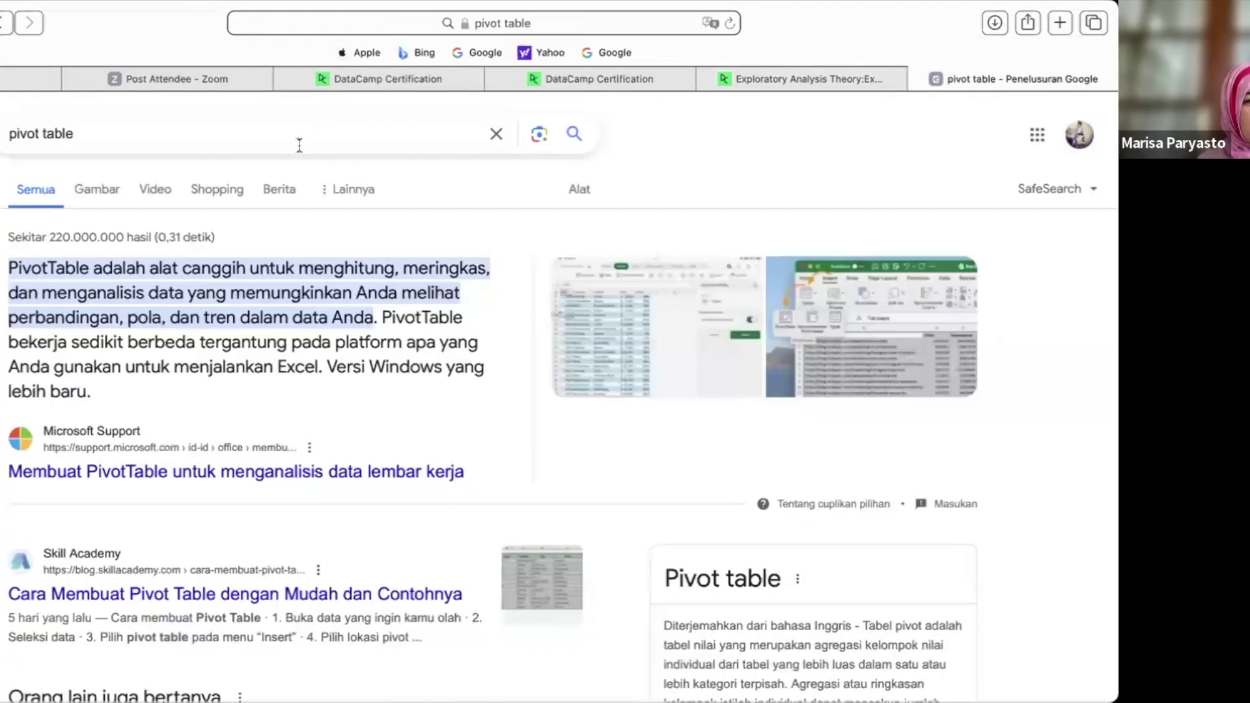
click(115, 128)
double_click(58, 134)
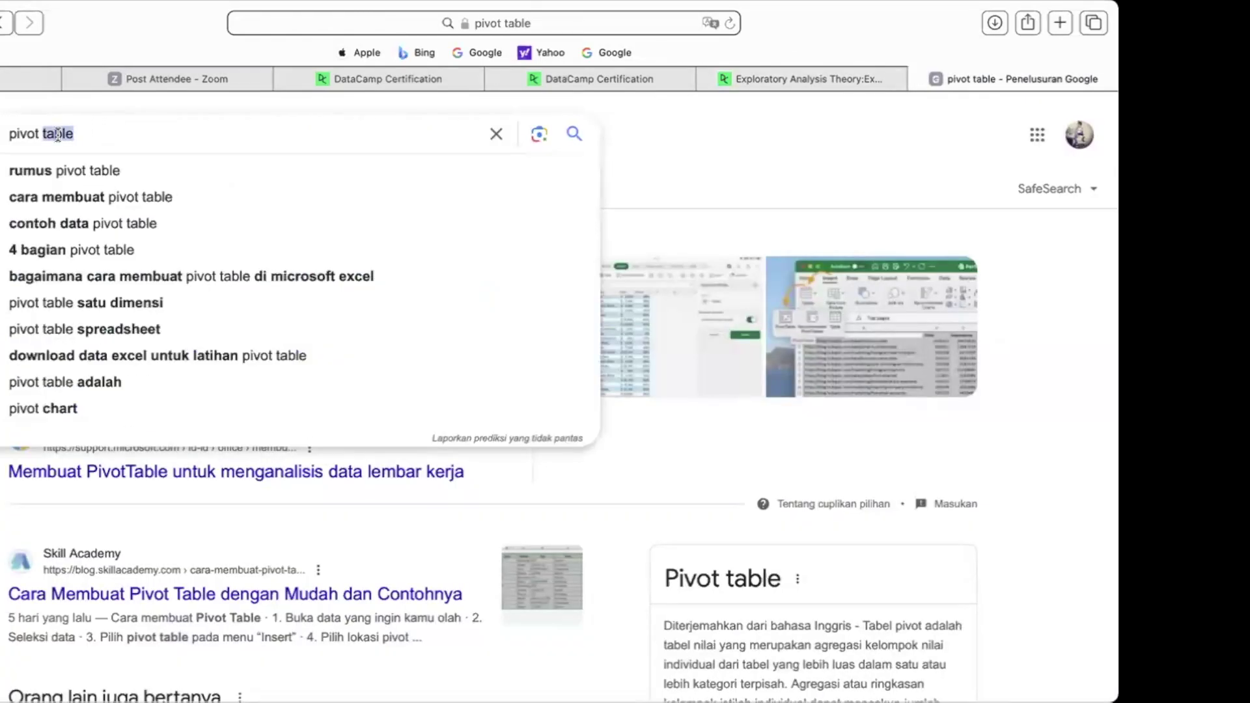
text(chart)
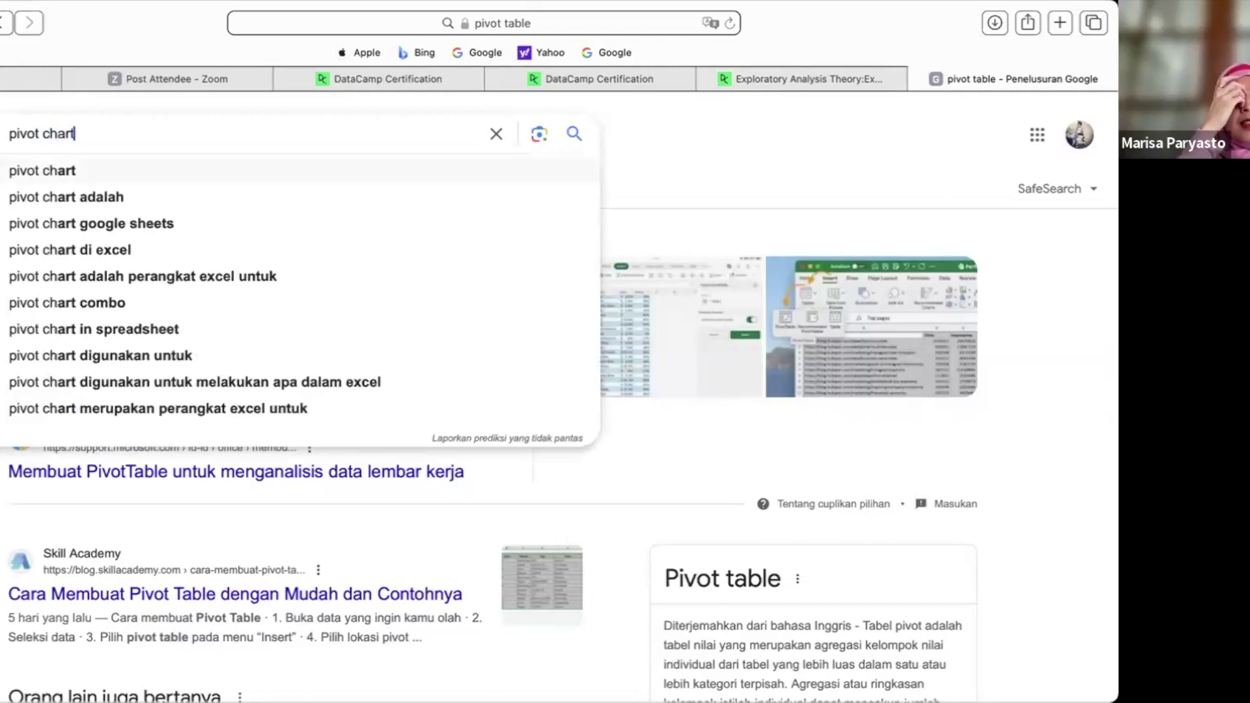
key(Return)
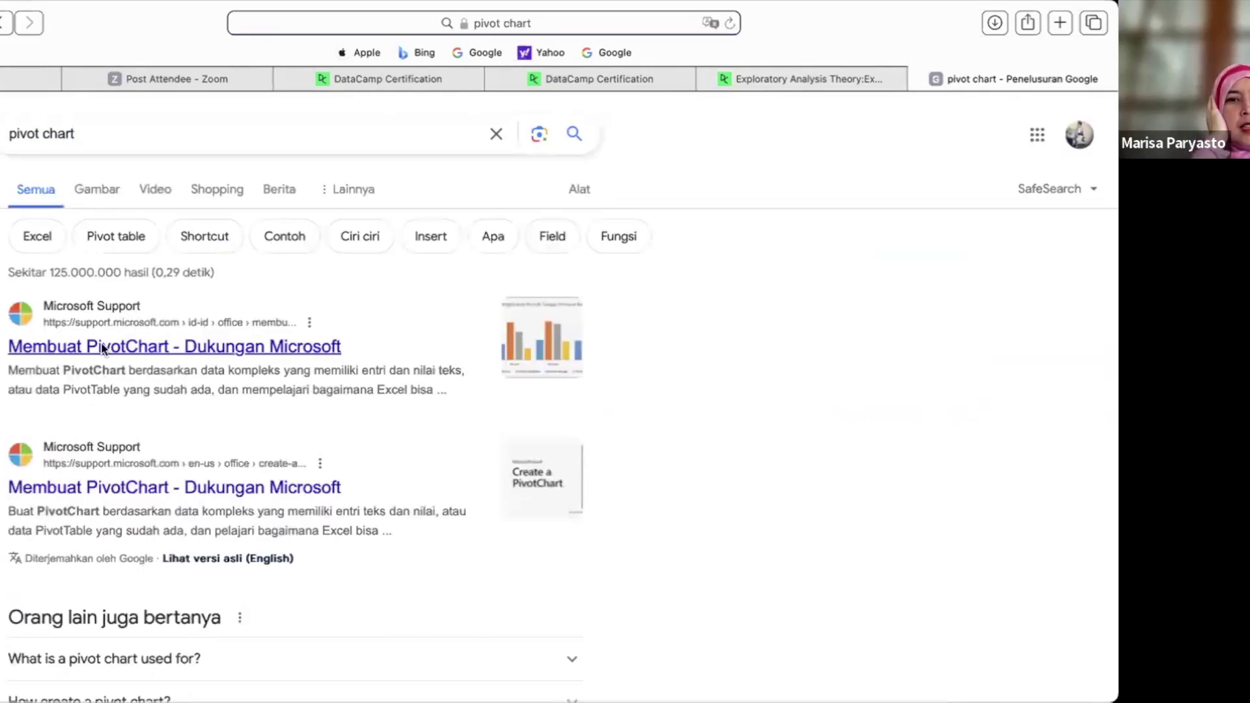
click(104, 190)
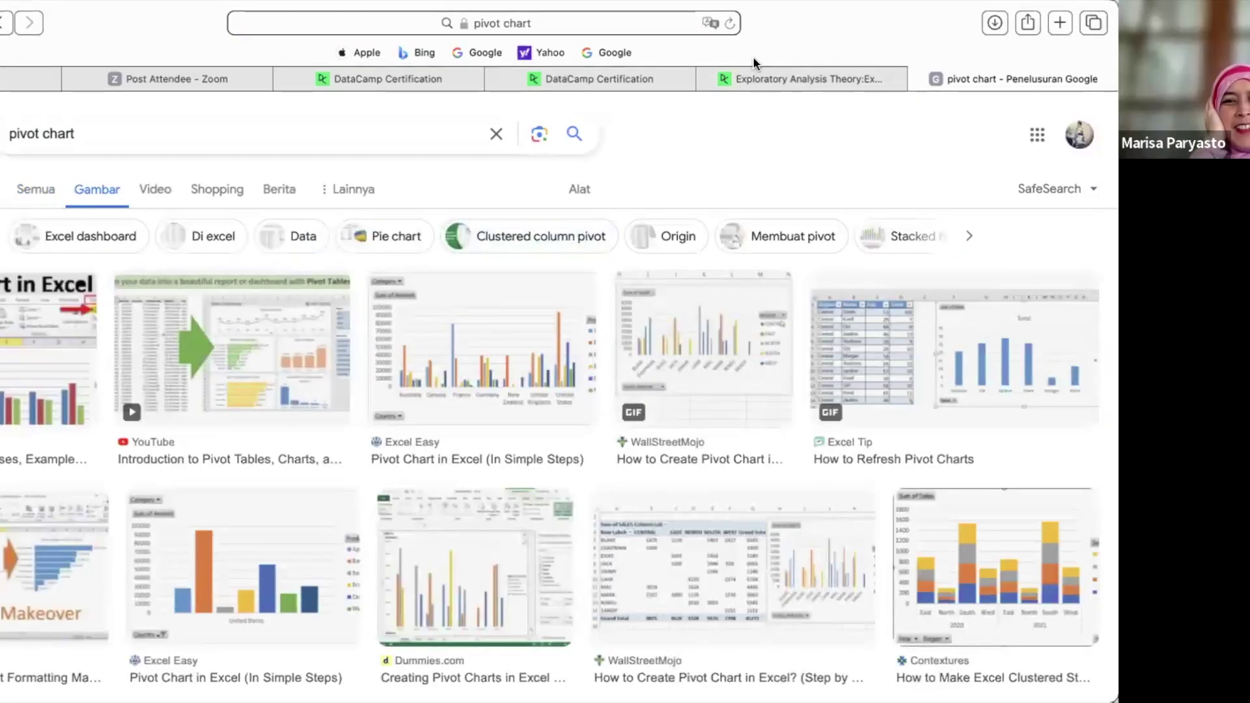
click(465, 564)
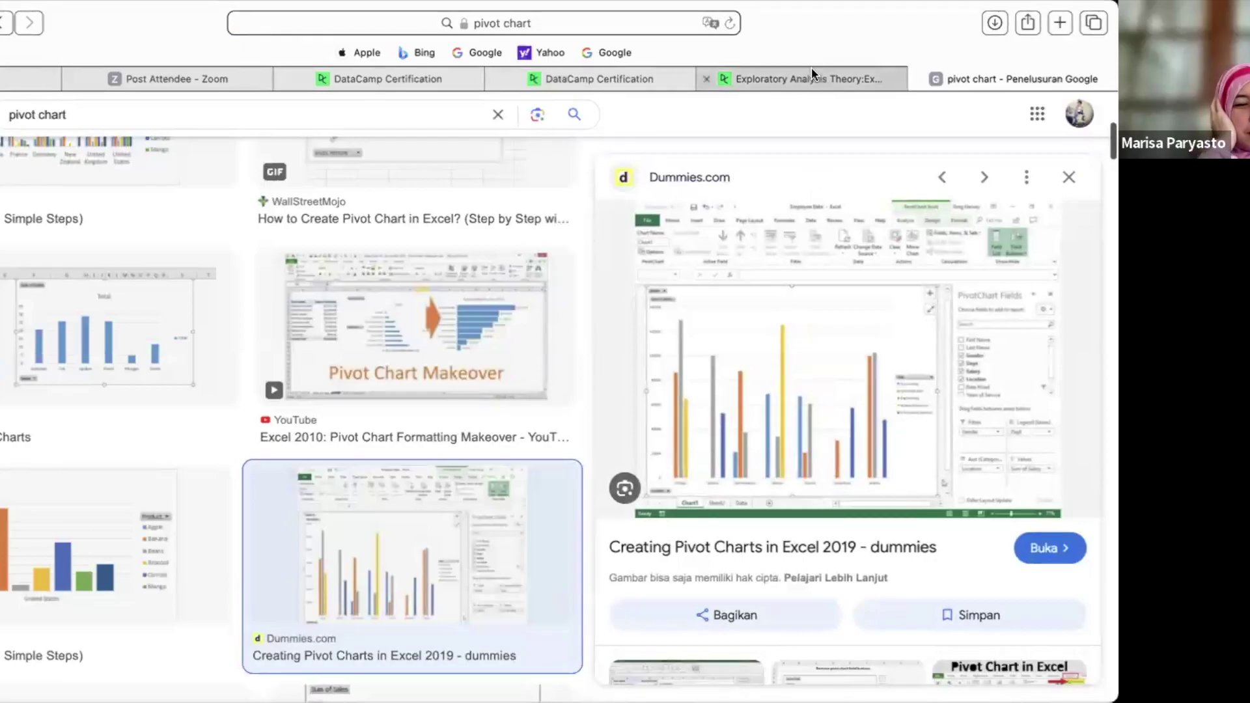
- Return to the assessment and continue from the purchase-amount question to the next one
mouse_move(808, 68)
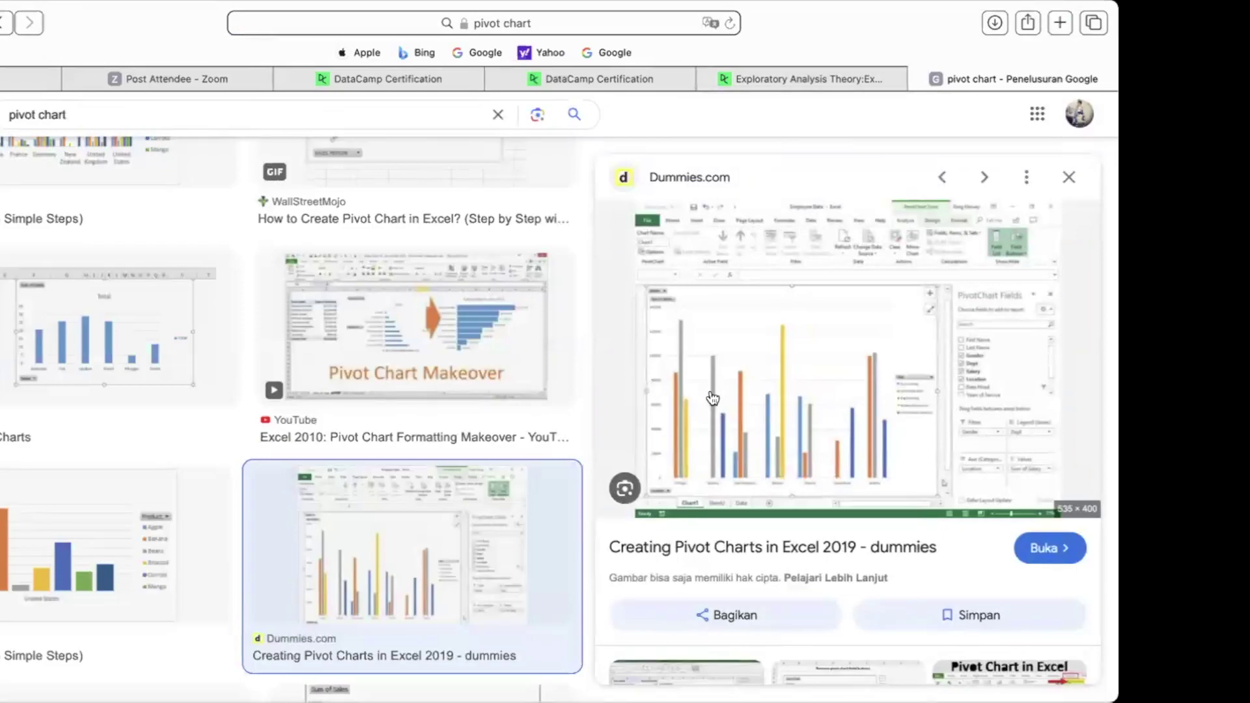
click(790, 78)
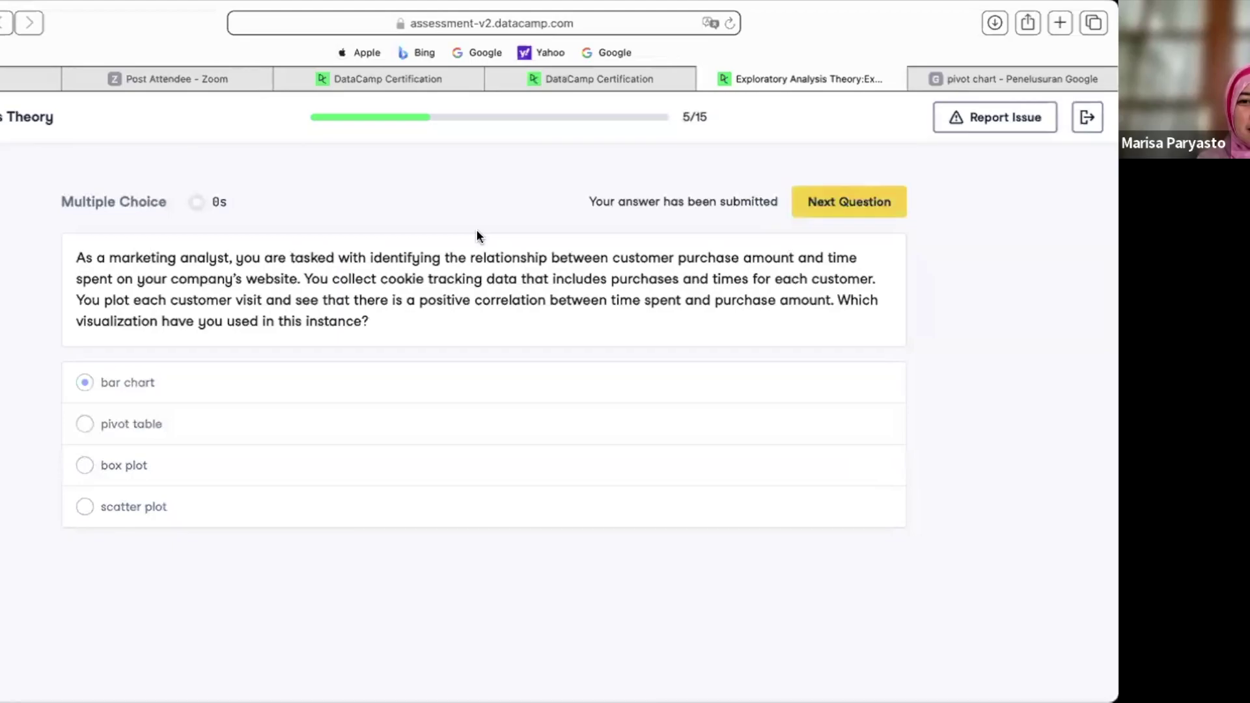
click(872, 204)
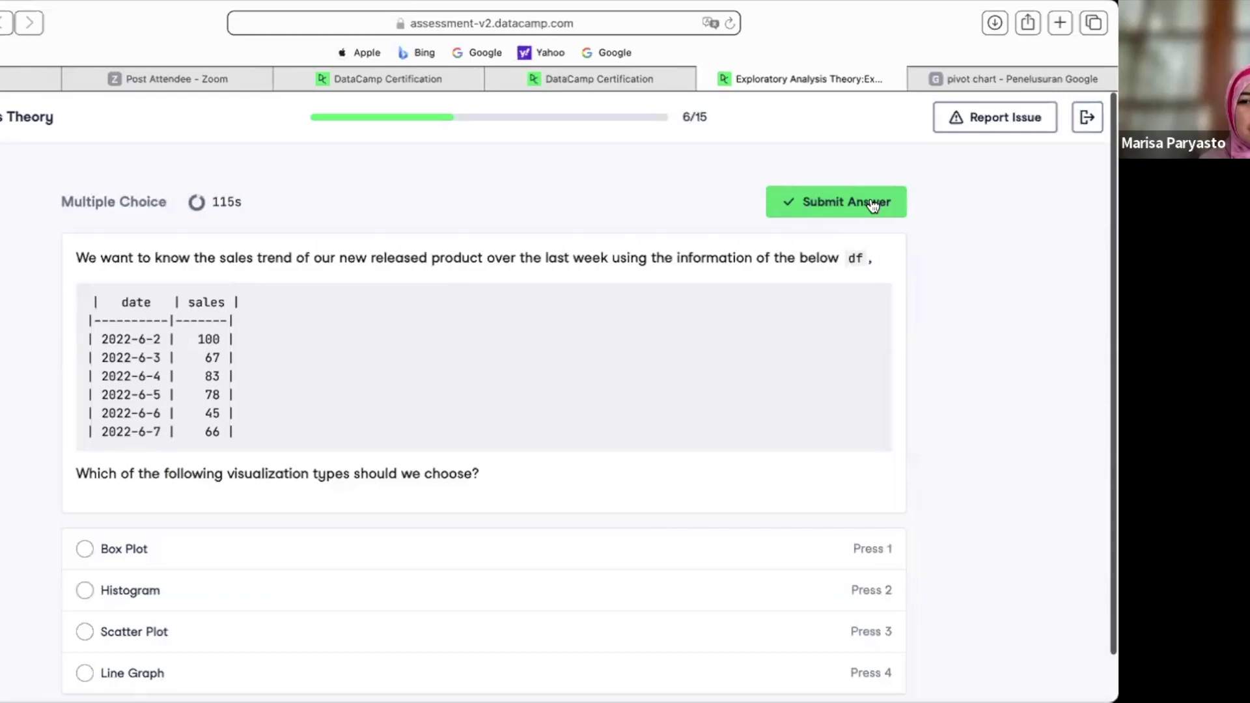
- Answer the question on the new product's weekly sales trend with "Line Graph", submit it and continue to the next question
scroll(872, 205, down, 1)
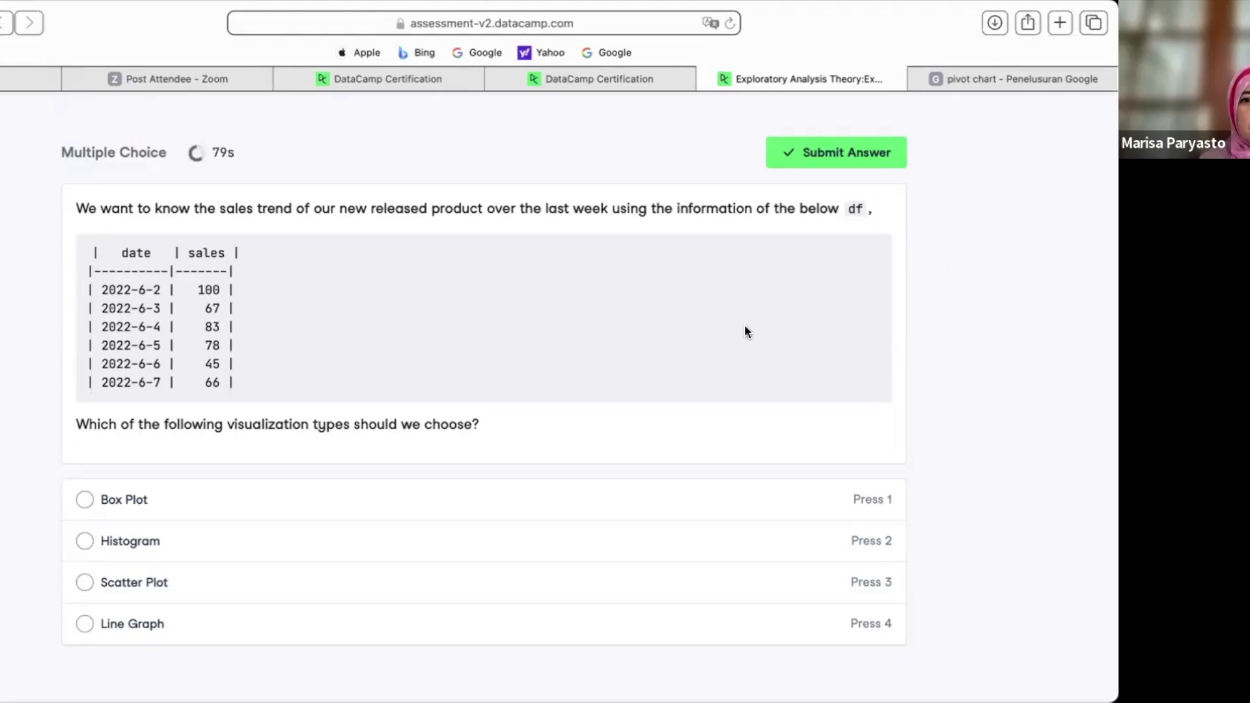
click(155, 626)
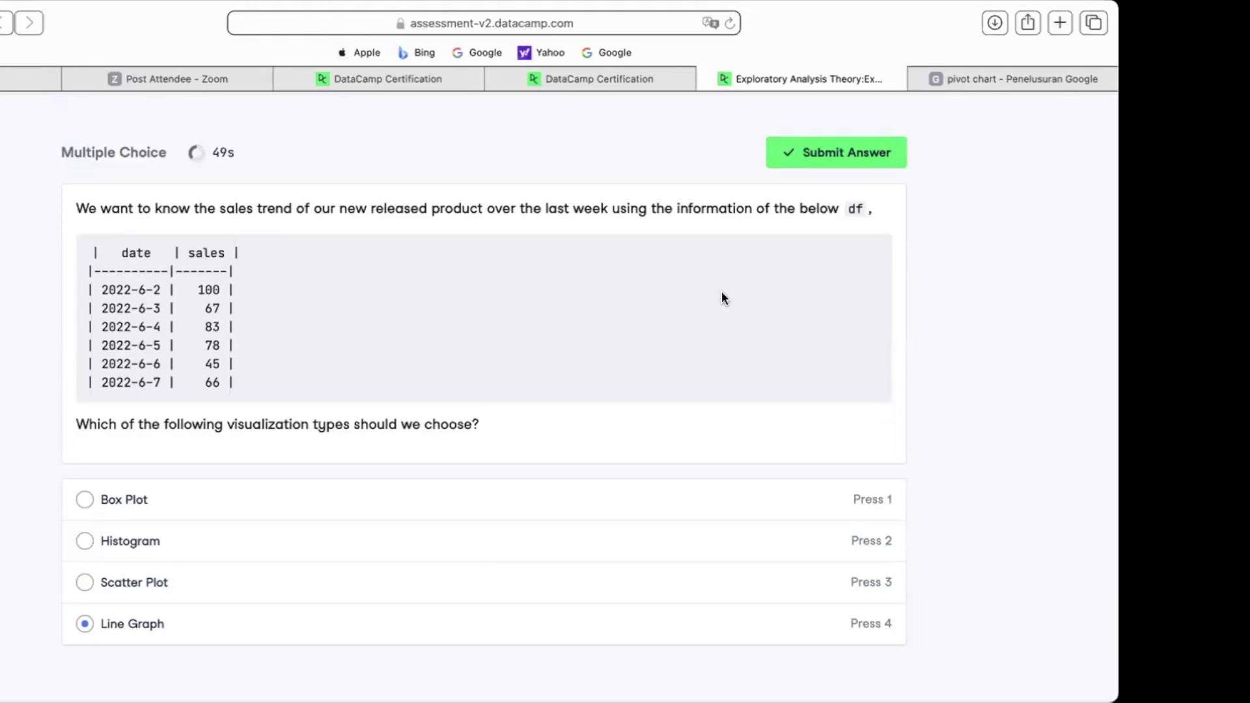
click(857, 168)
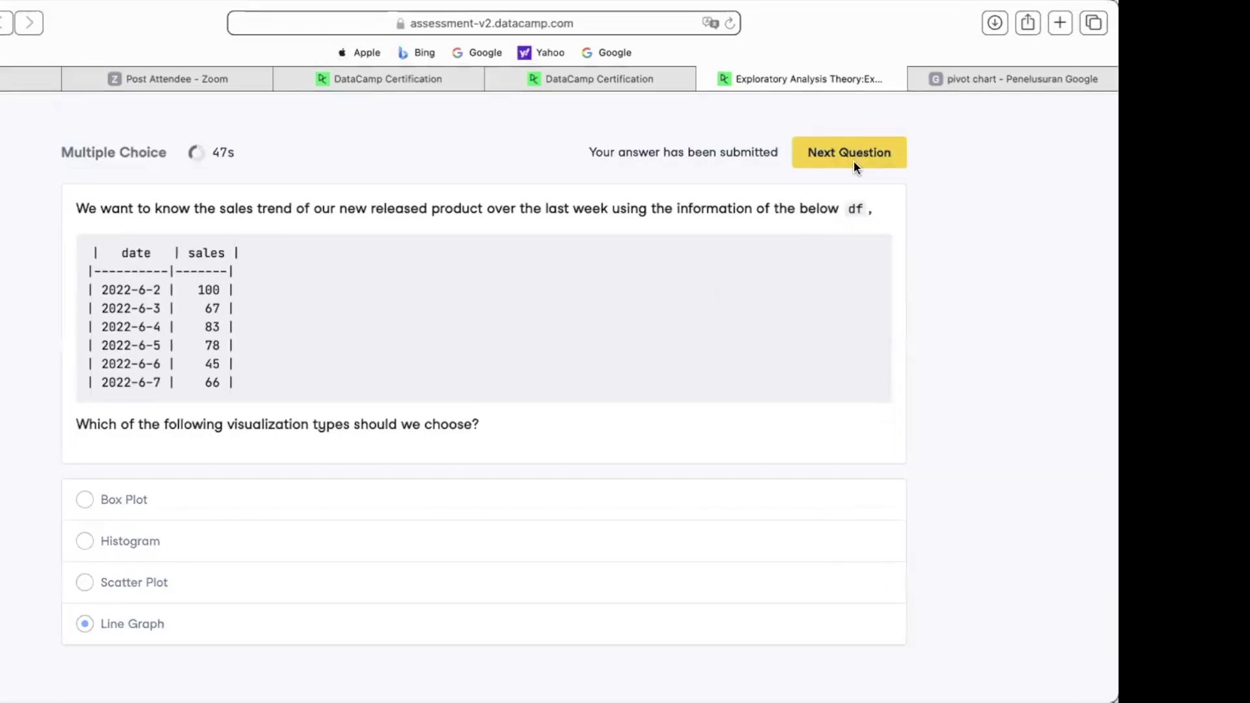
click(824, 145)
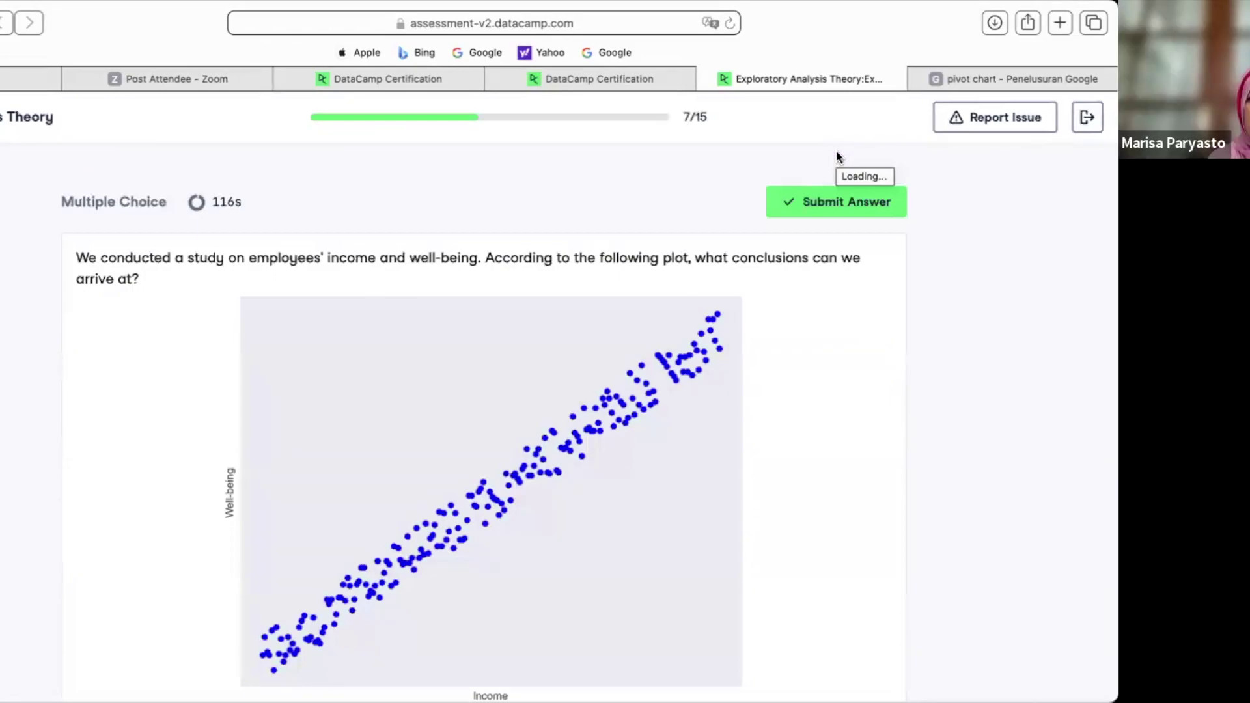
- Choose "Higher income correlates with better well-being" as the conclusion for the employees' income and well-being plot
scroll(837, 153, down, 3)
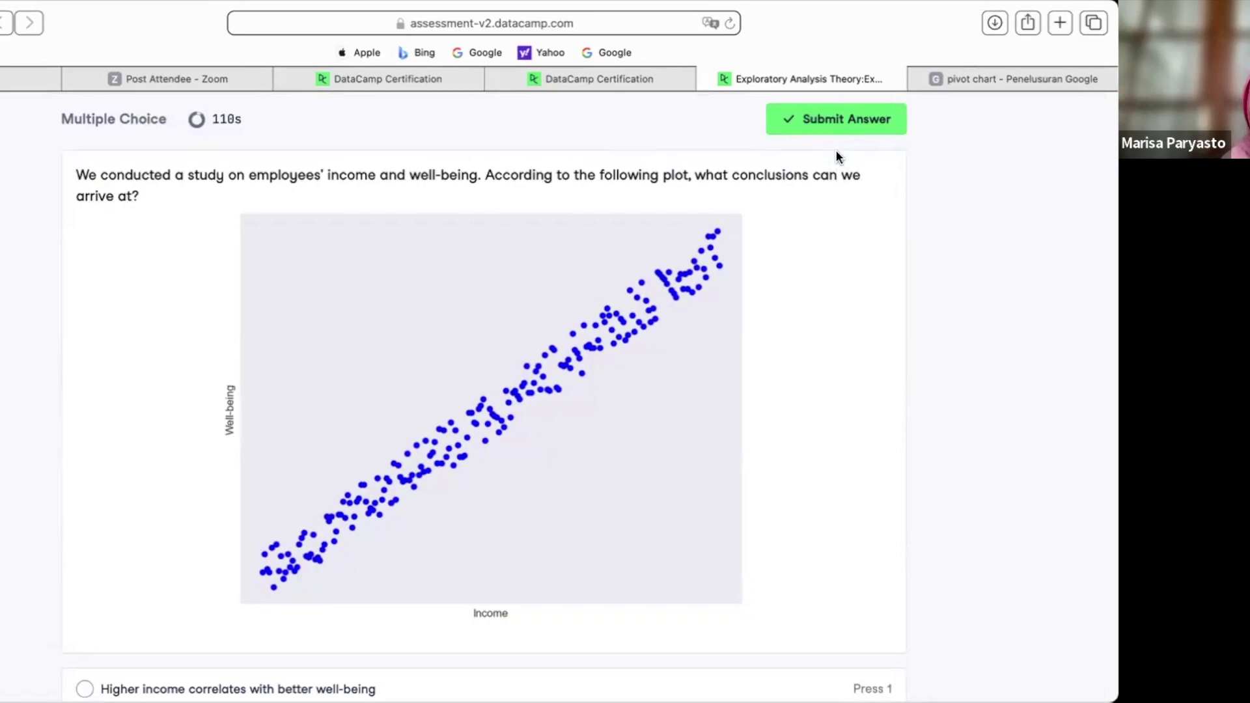
scroll(838, 156, down, 2)
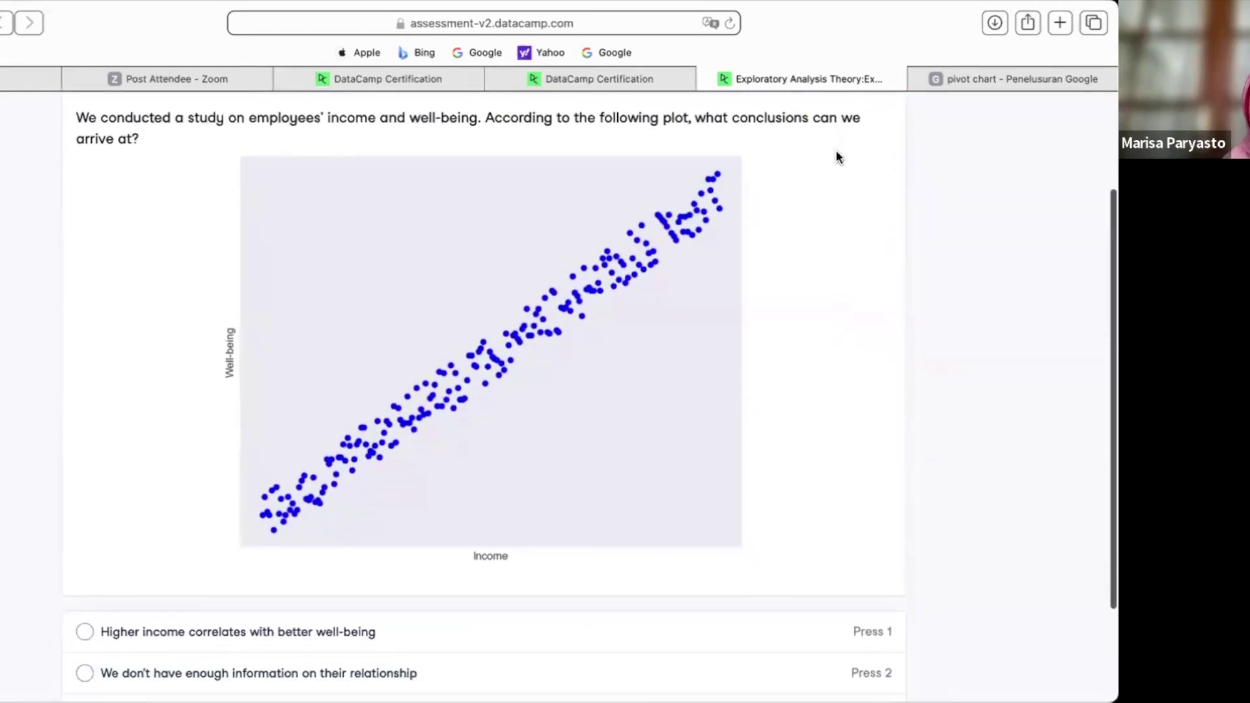
scroll(838, 156, down, 4)
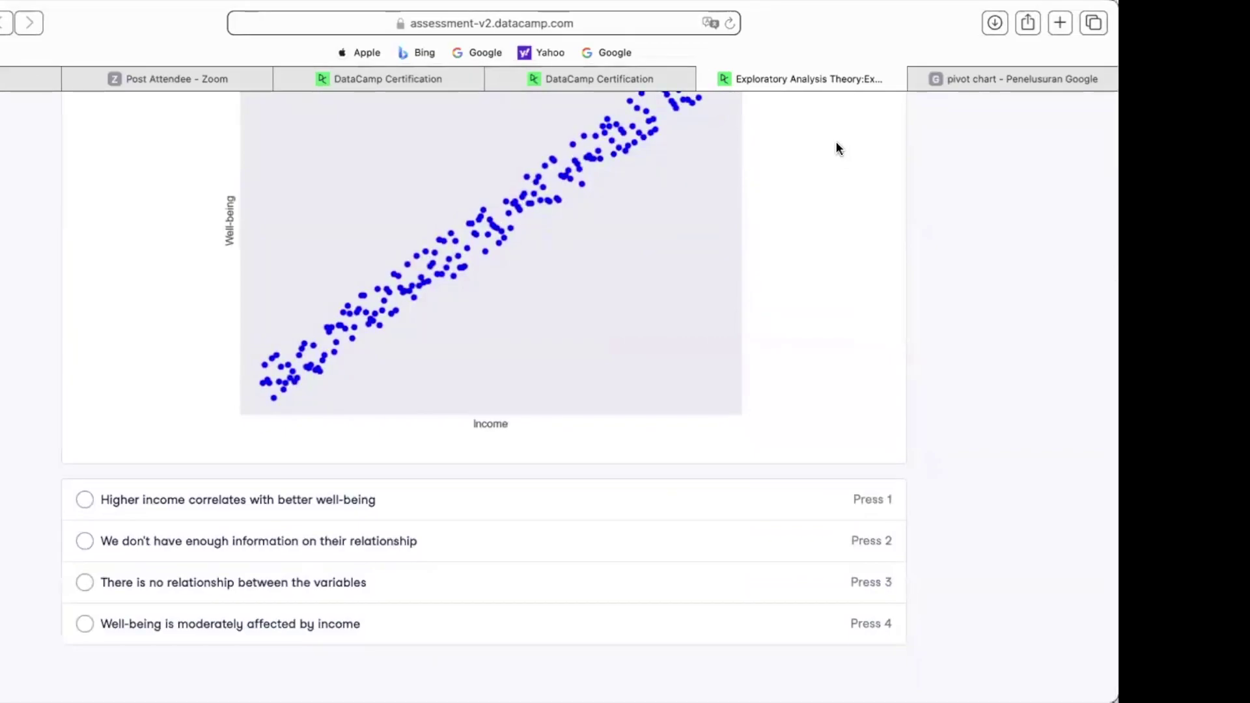
scroll(837, 158, up, 3)
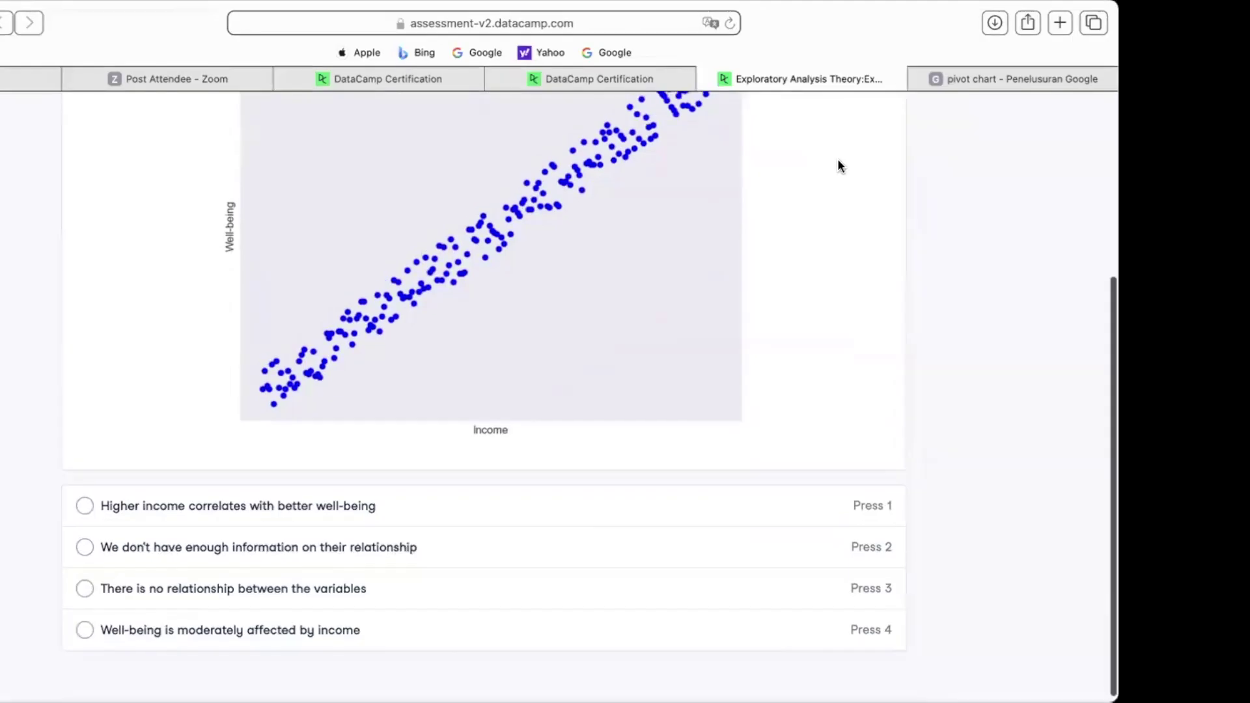
scroll(837, 164, down, 3)
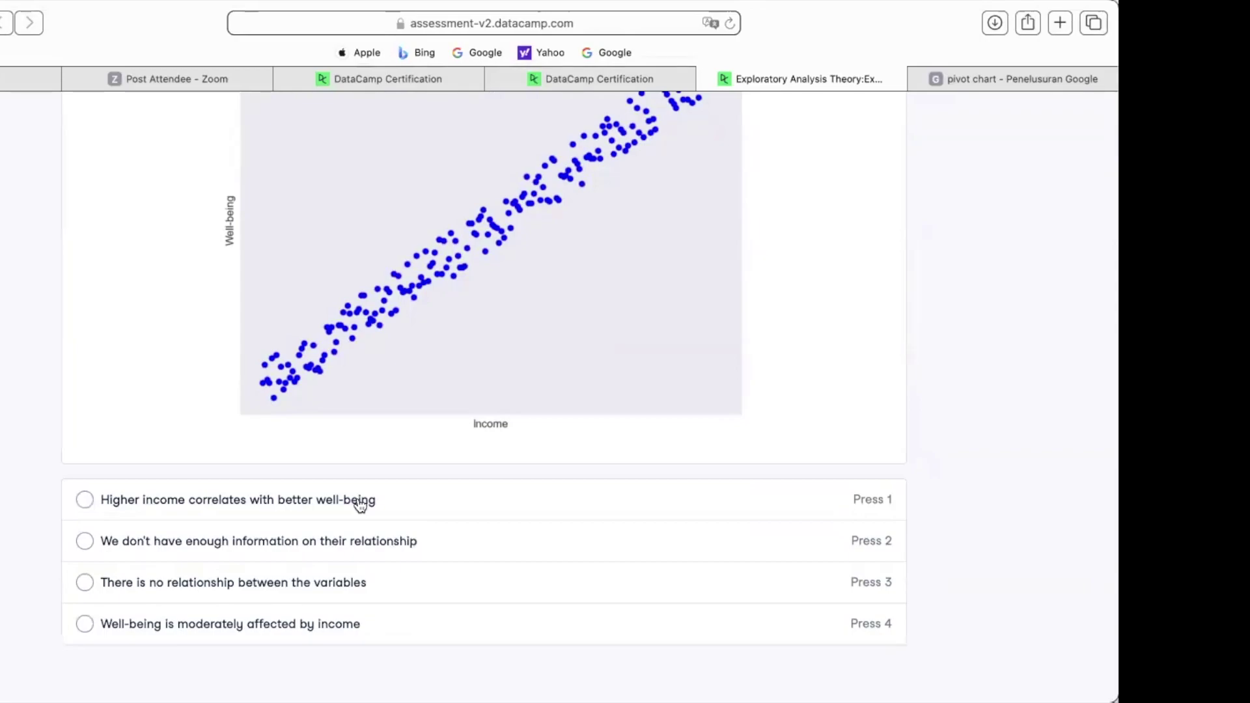
click(360, 506)
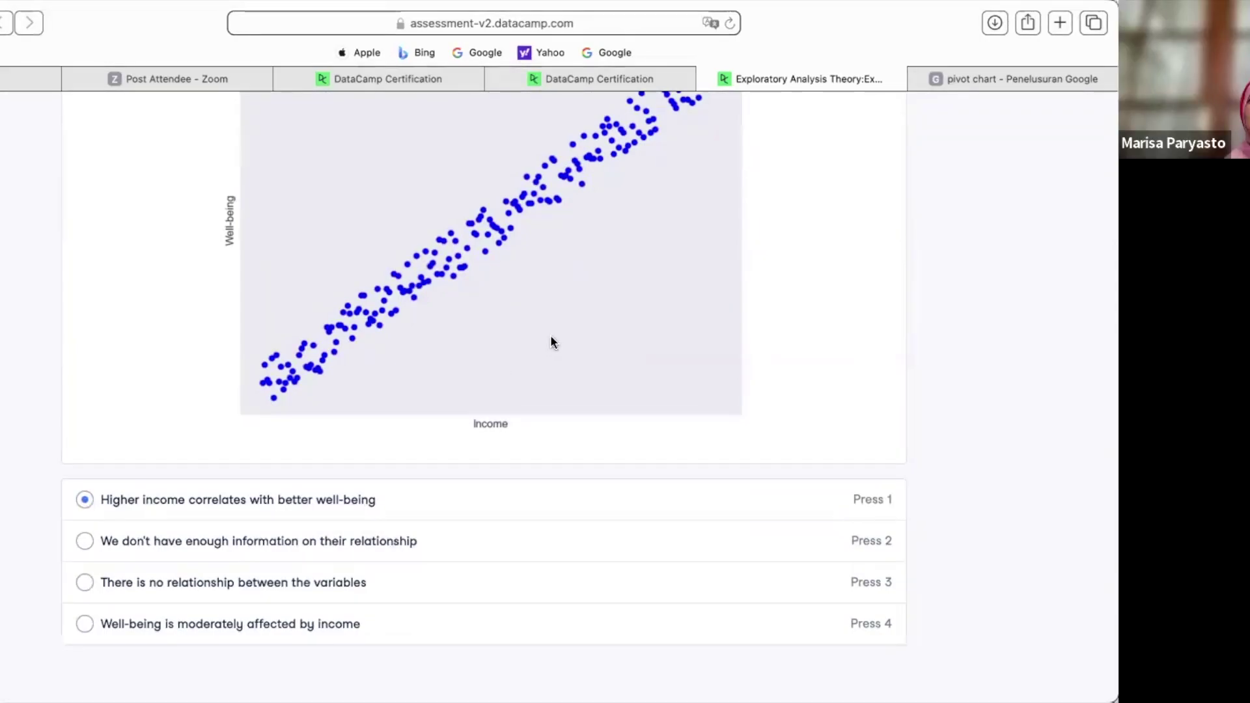
- Review the income and well-being scatter plot against the question text and the four answer options
scroll(551, 342, up, 1)
scroll(551, 342, up, 1)
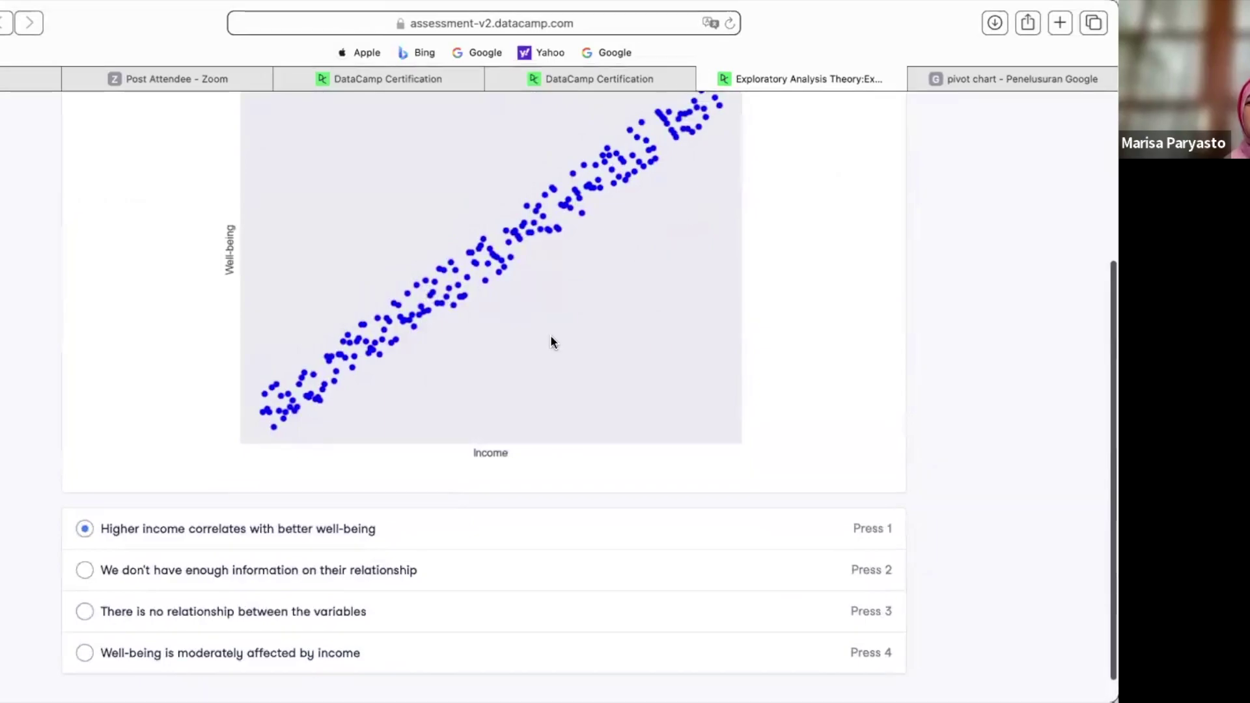
scroll(551, 340, up, 2)
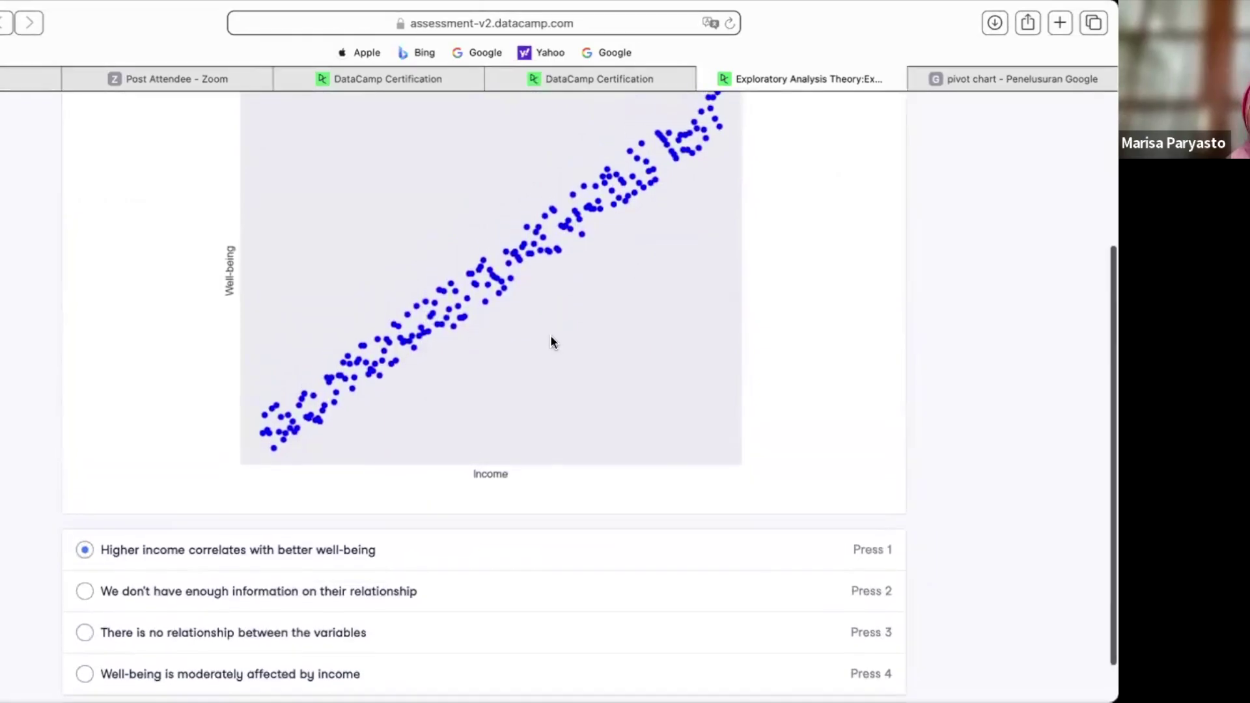
scroll(551, 342, up, 8)
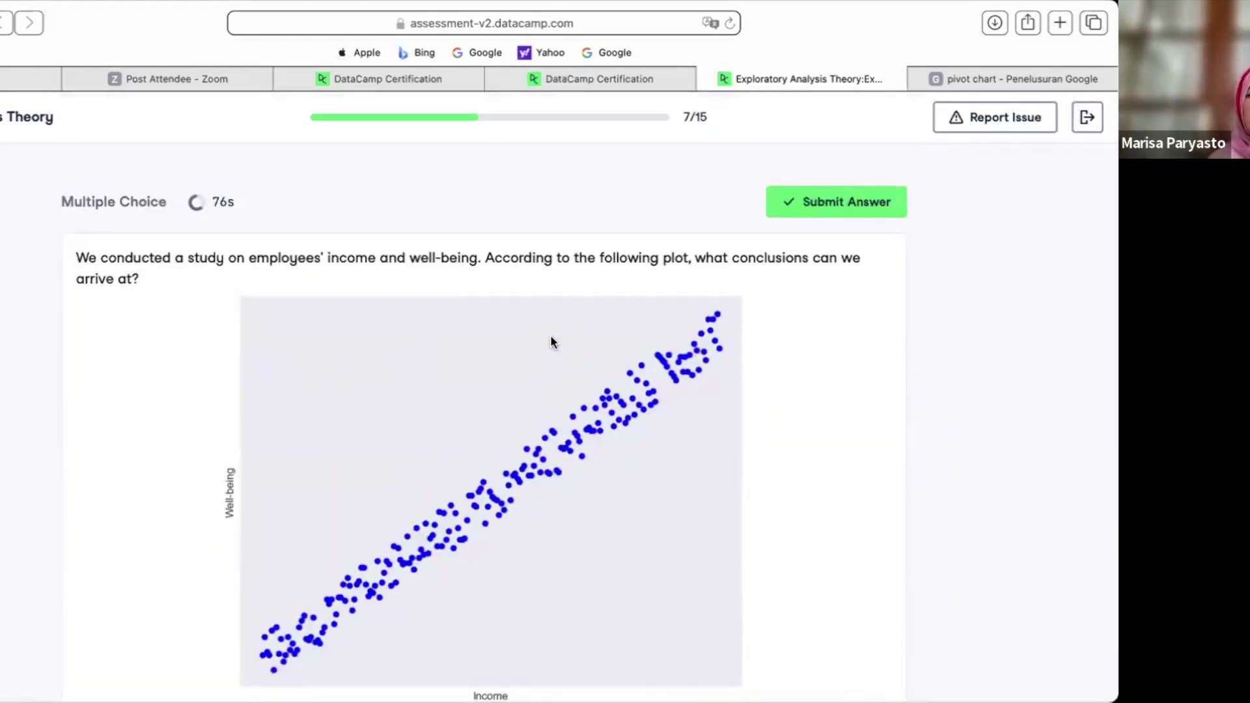
scroll(551, 341, down, 10)
scroll(551, 354, up, 7)
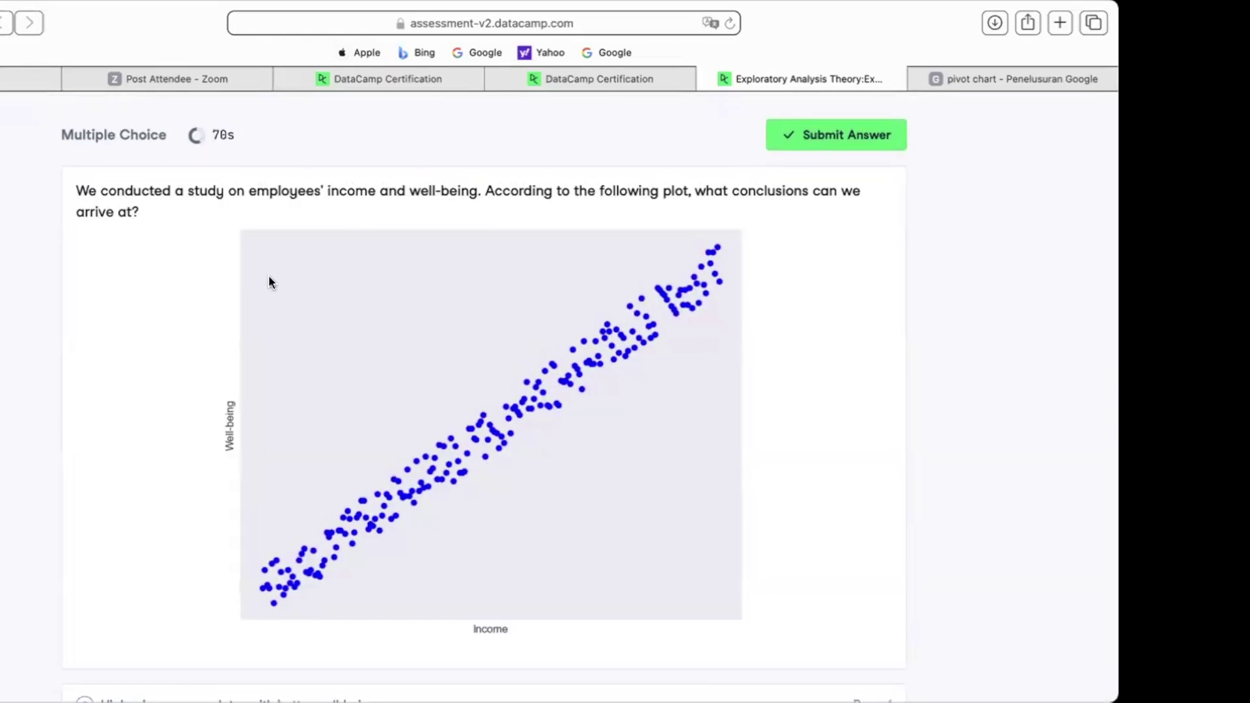
scroll(269, 281, down, 7)
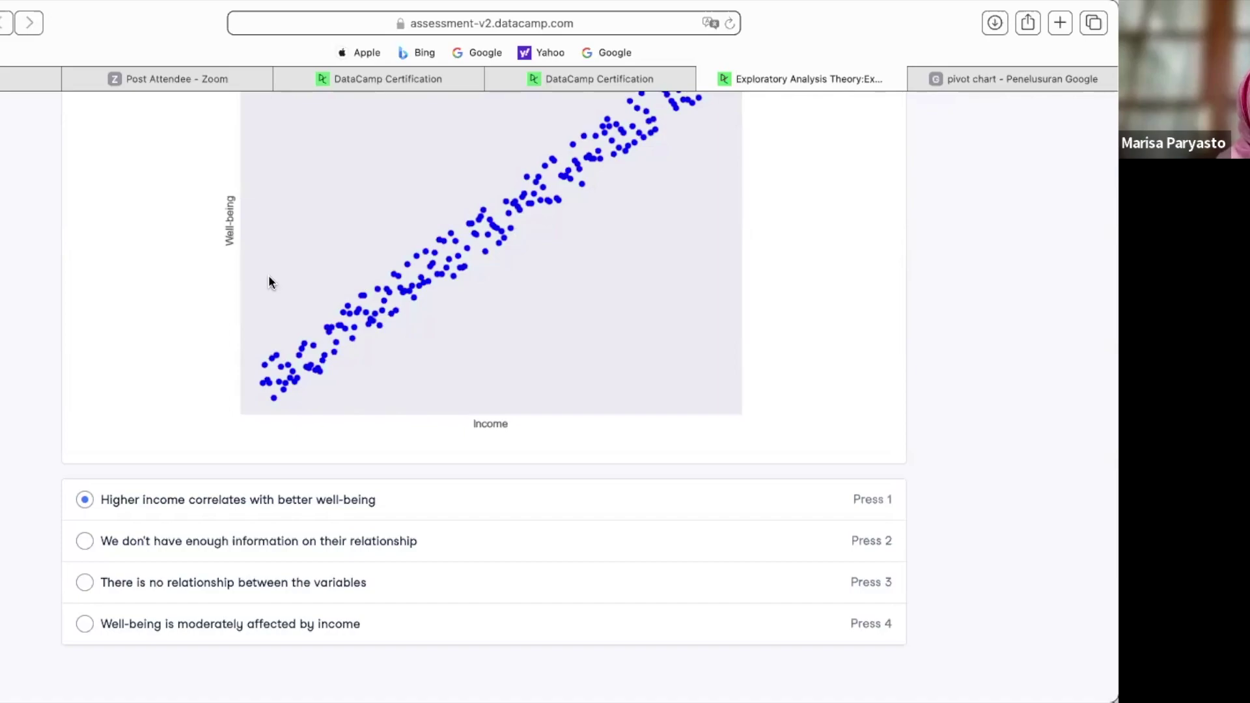
scroll(268, 275, up, 2)
scroll(268, 275, down, 1)
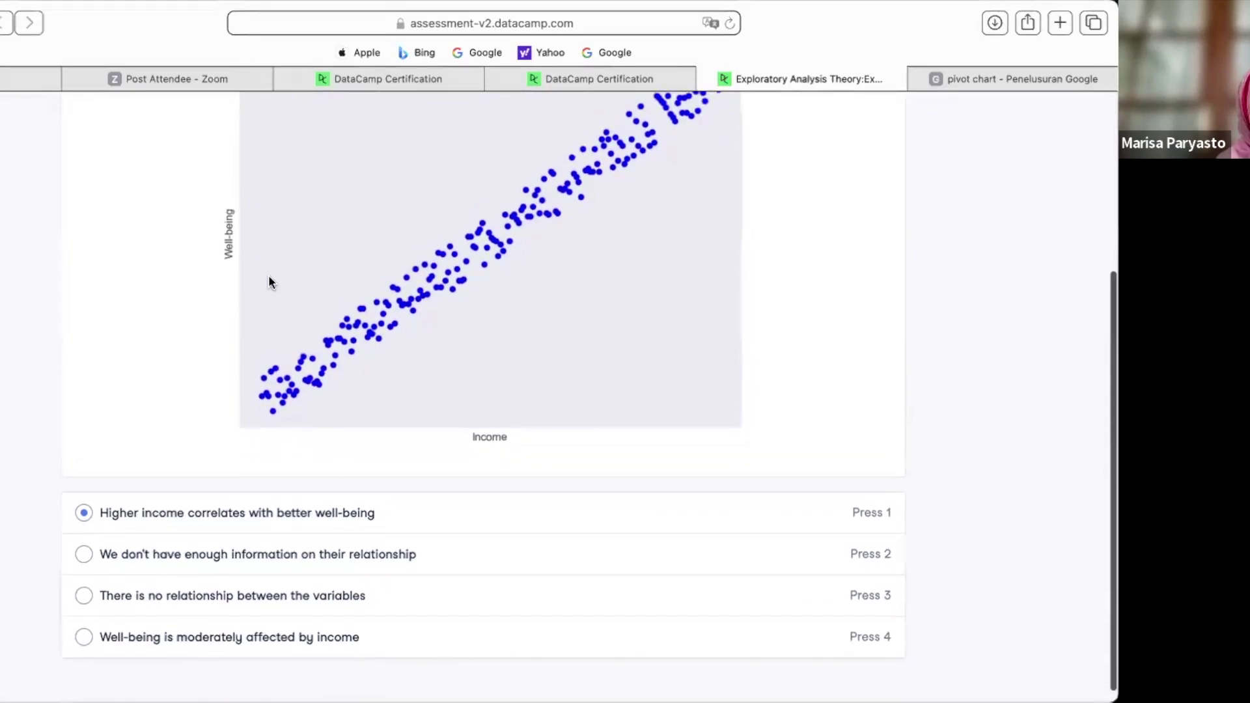
scroll(268, 278, up, 1)
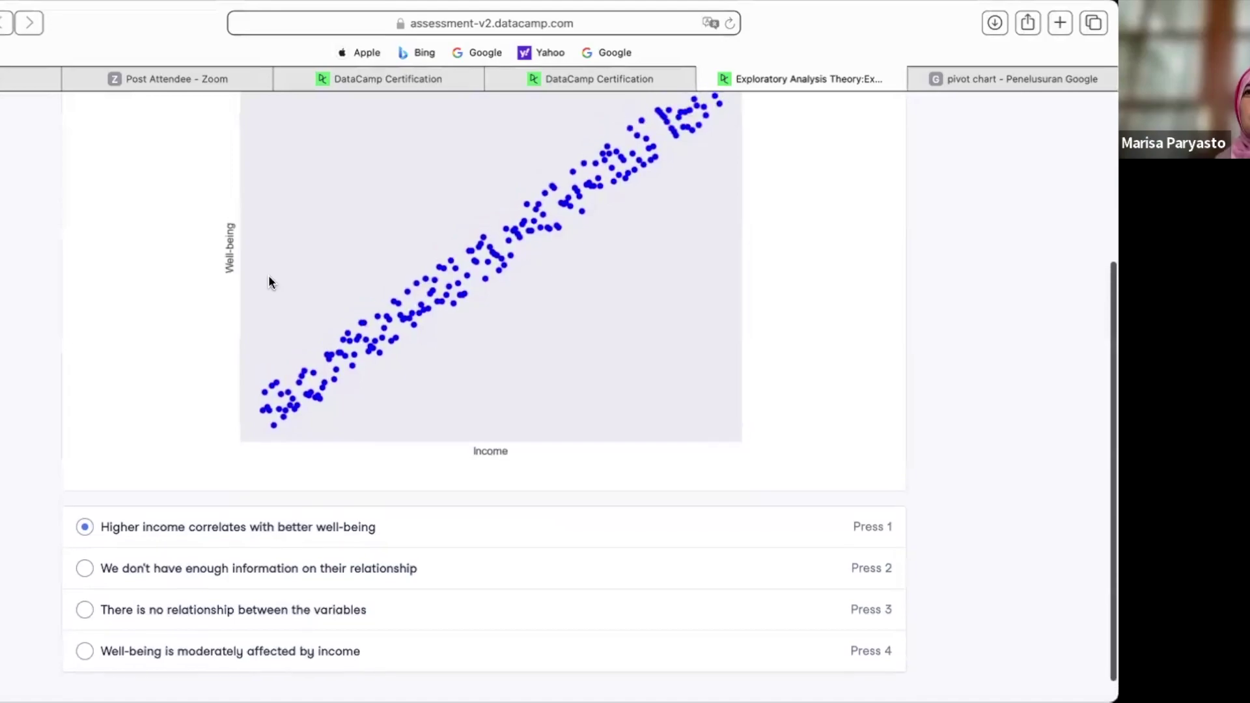
scroll(269, 281, up, 3)
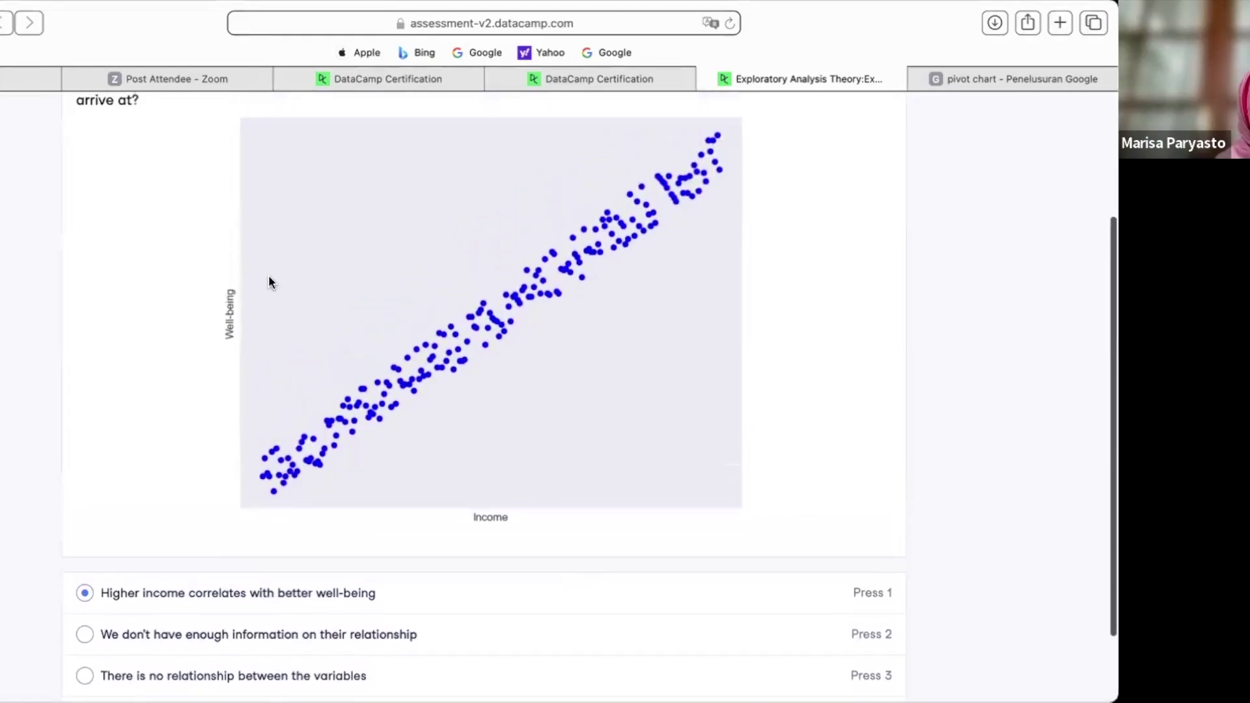
scroll(269, 276, up, 7)
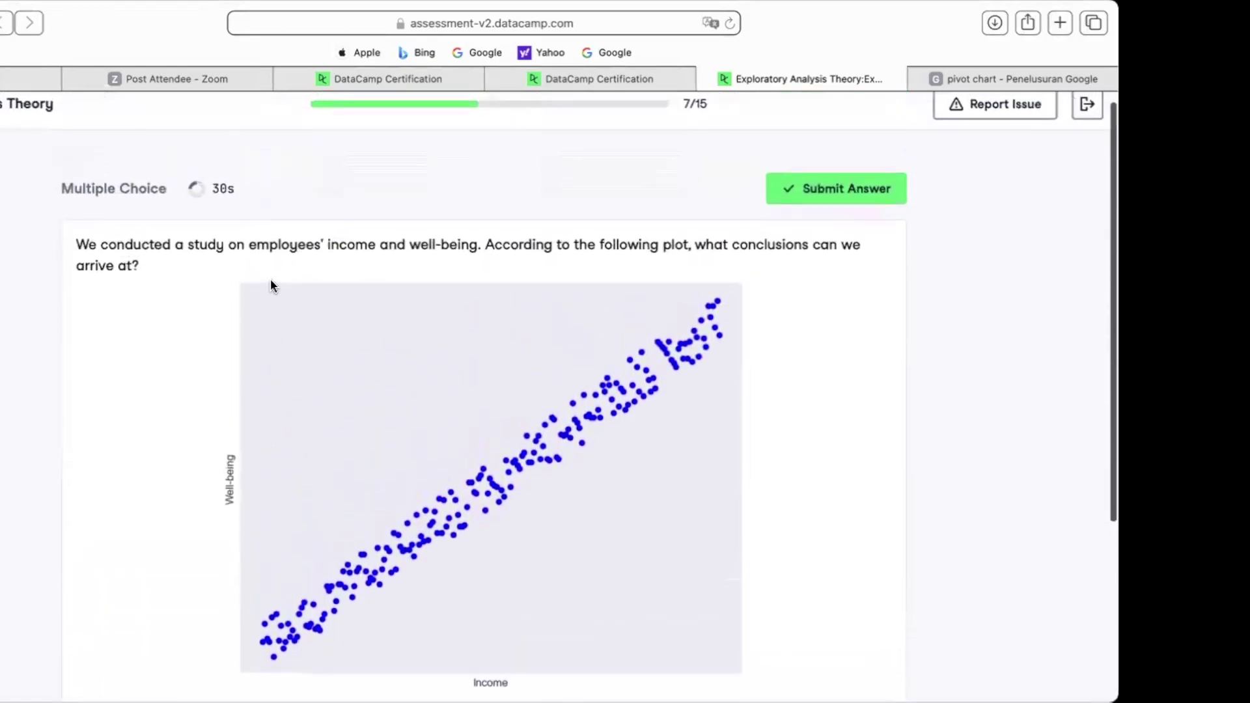
scroll(270, 285, down, 8)
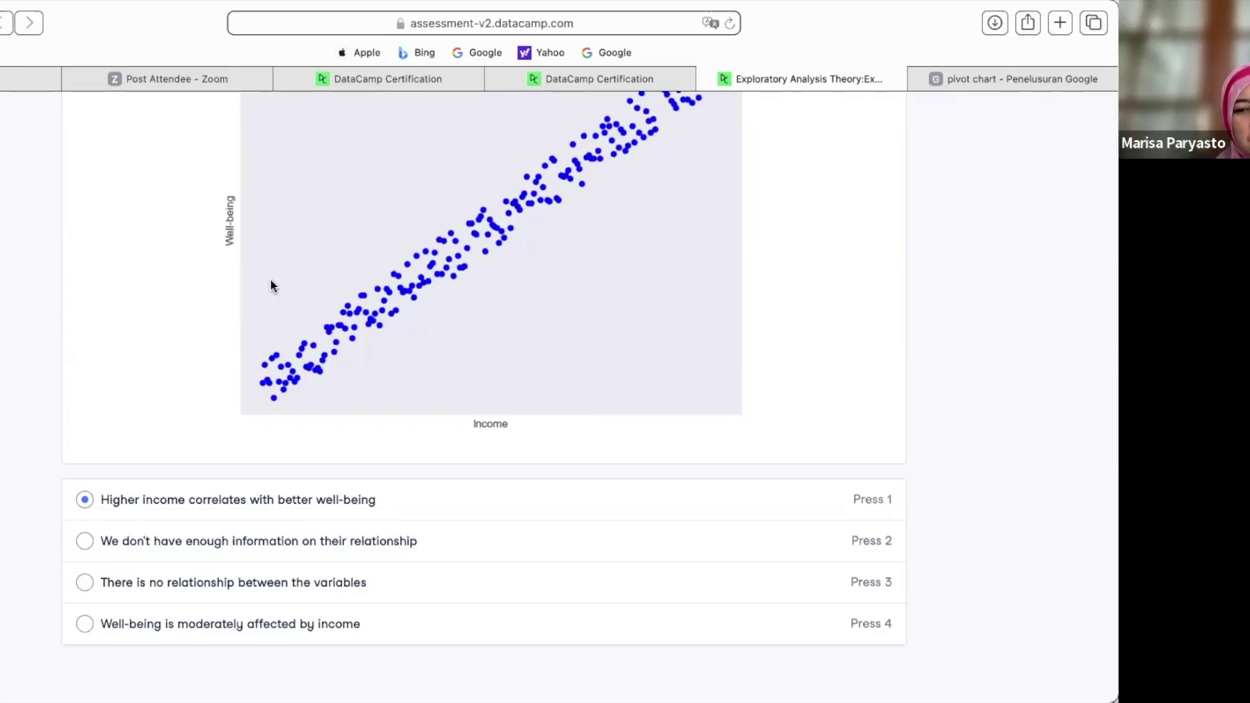
scroll(272, 285, up, 5)
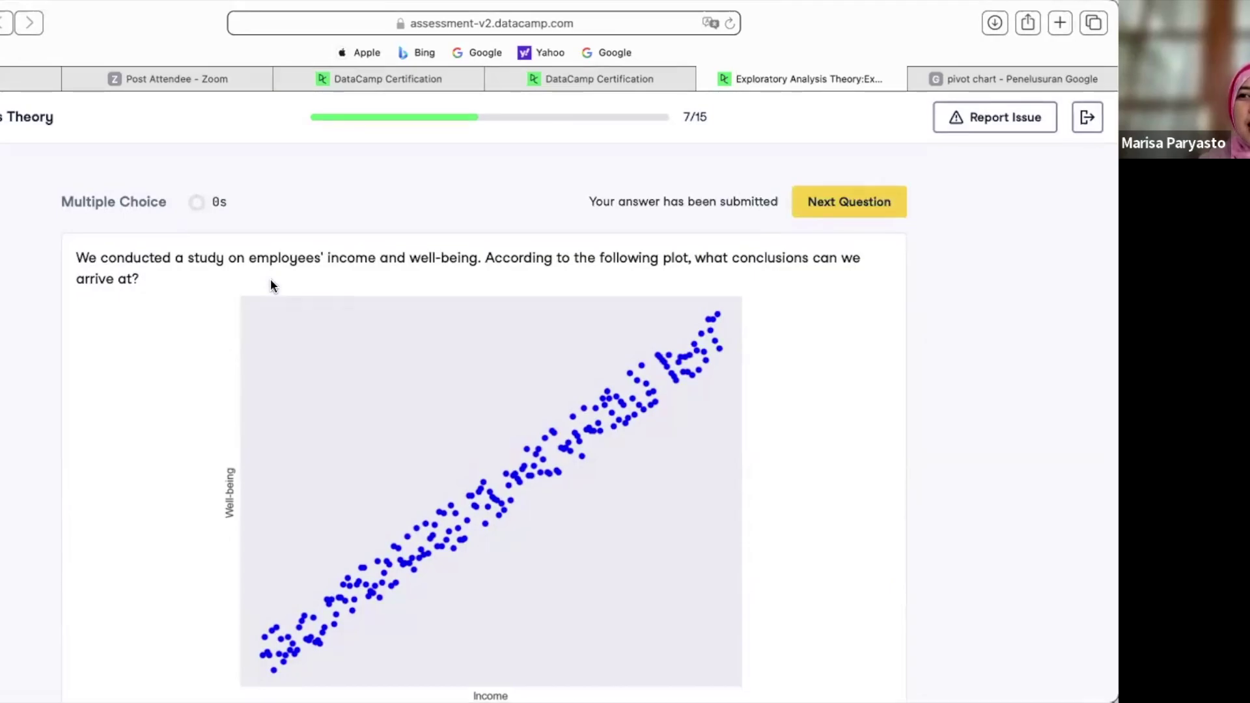
scroll(271, 278, down, 5)
scroll(271, 279, up, 4)
scroll(271, 279, up, 2)
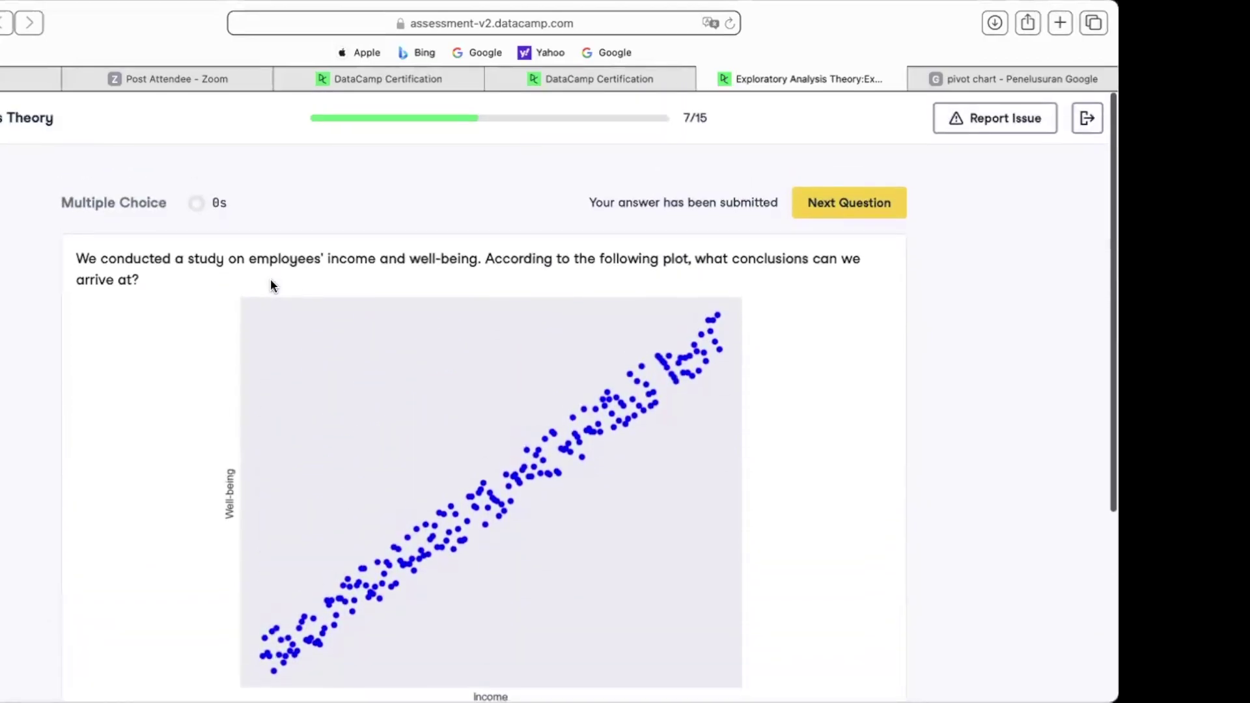
scroll(271, 278, down, 2)
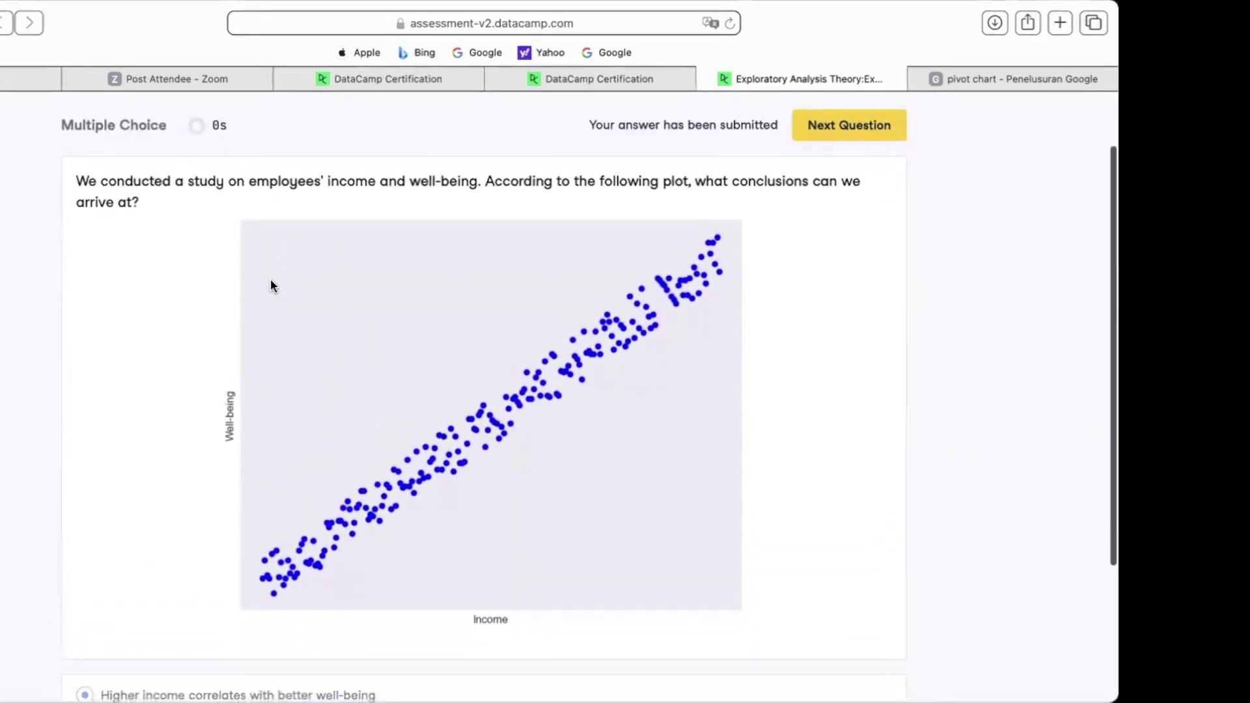
scroll(271, 285, down, 3)
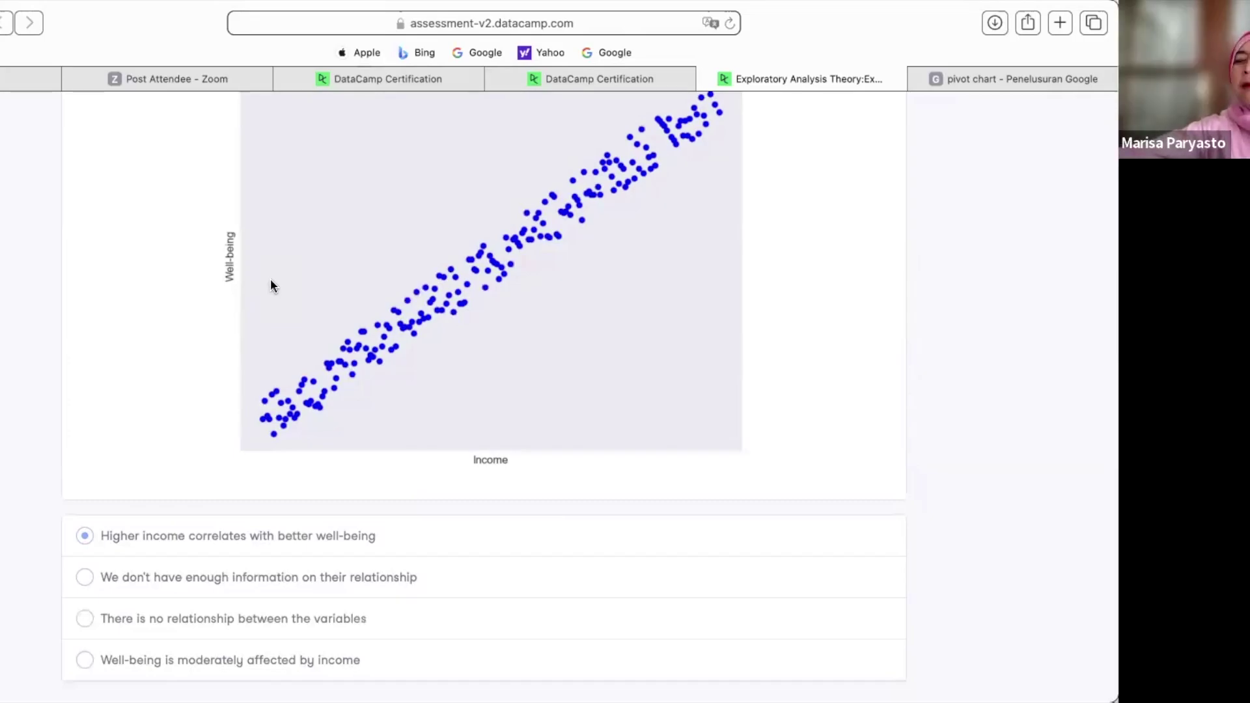
- Continue past the income question, answer the four-region monthly sales question with "line graph", submit it and go to the next question
scroll(271, 285, up, 5)
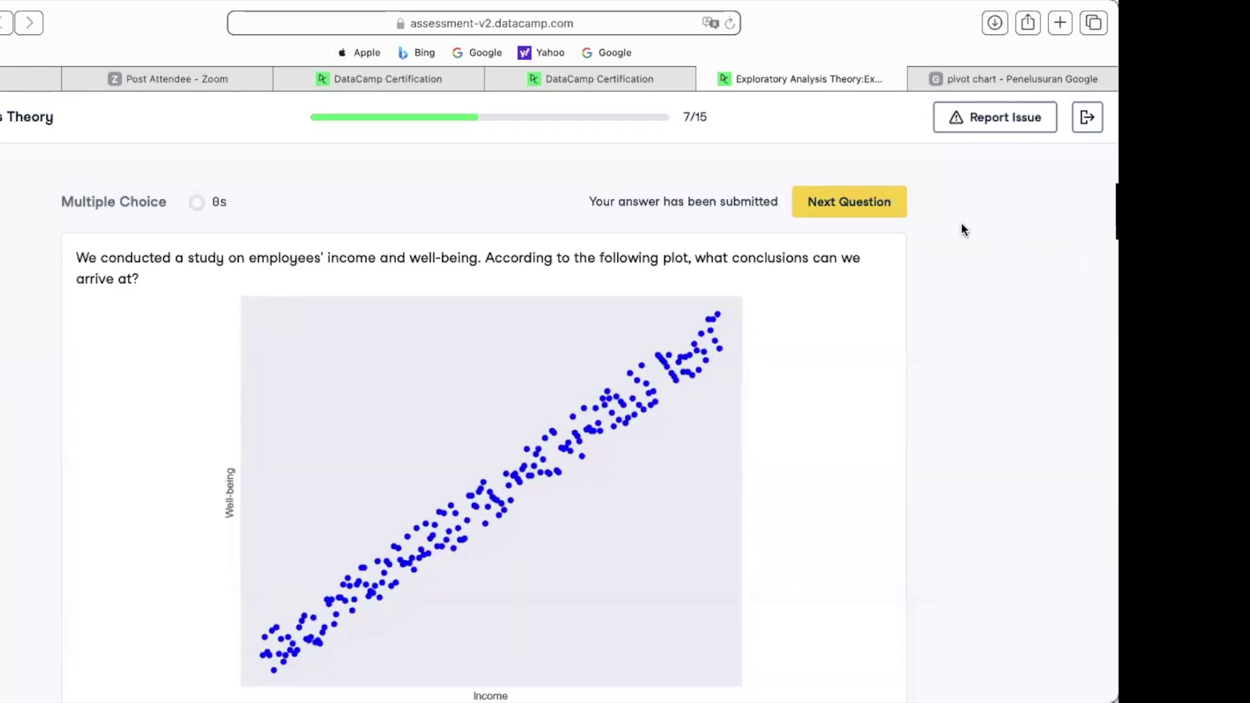
click(879, 223)
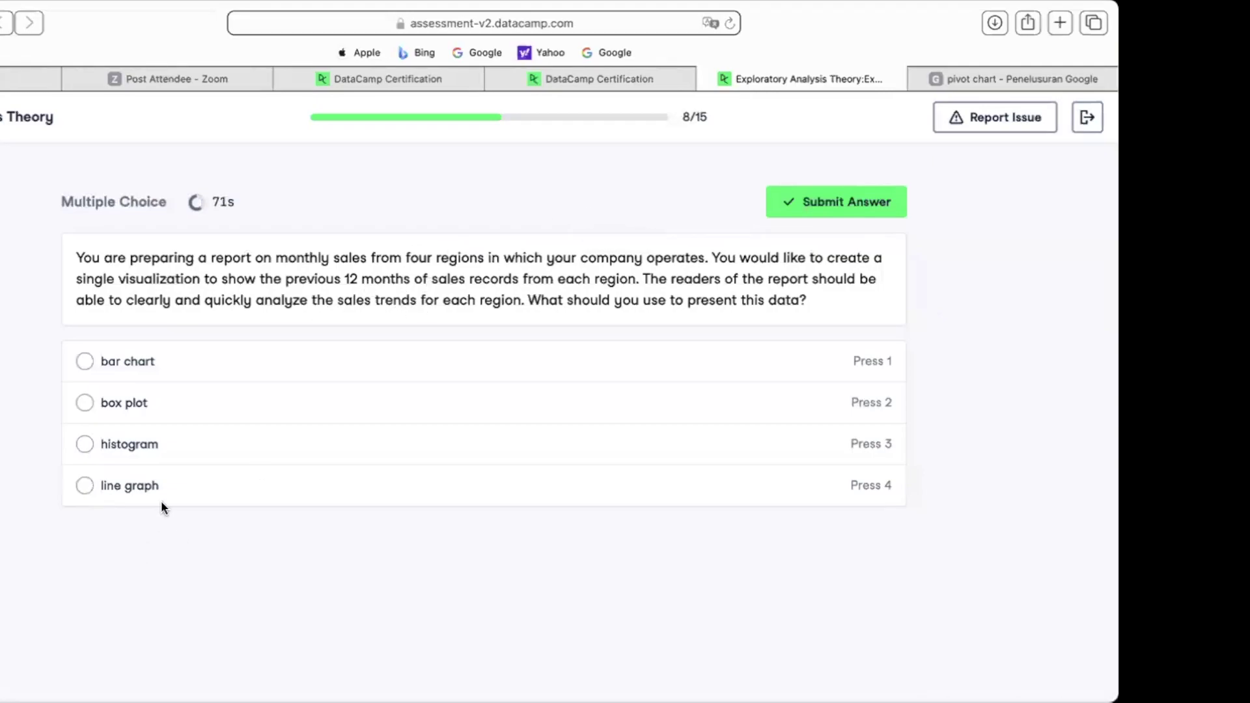
click(82, 489)
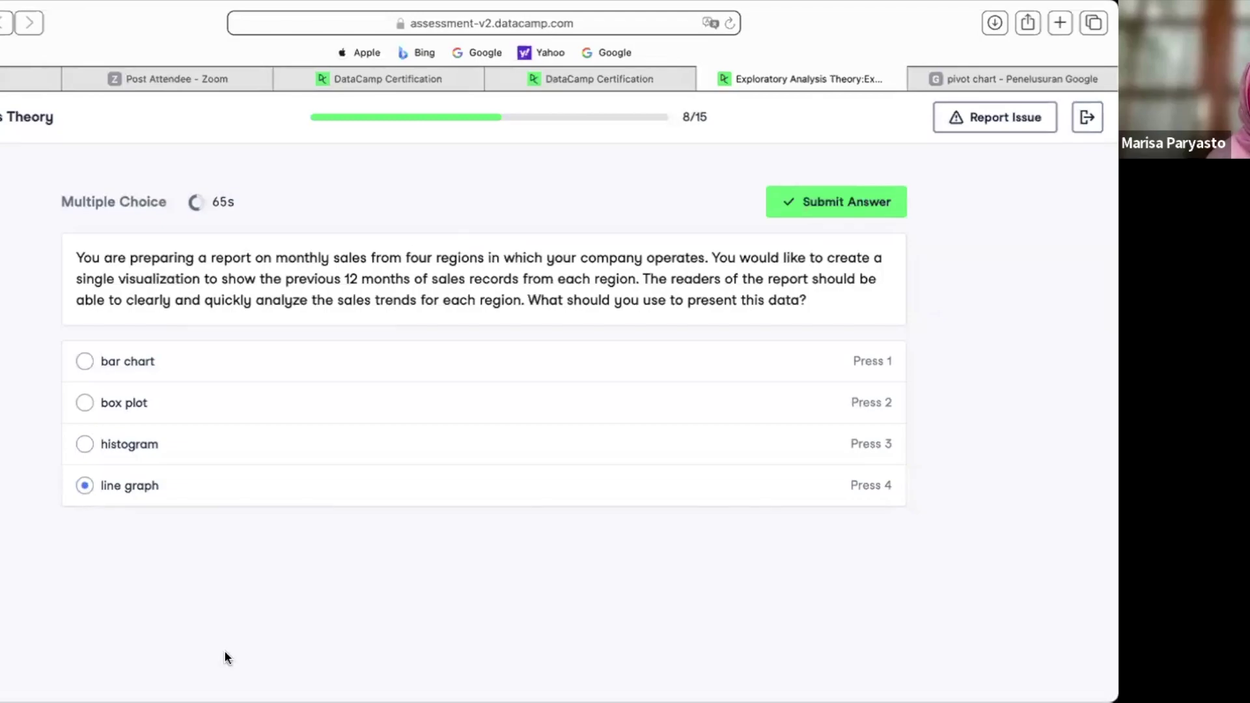
click(857, 201)
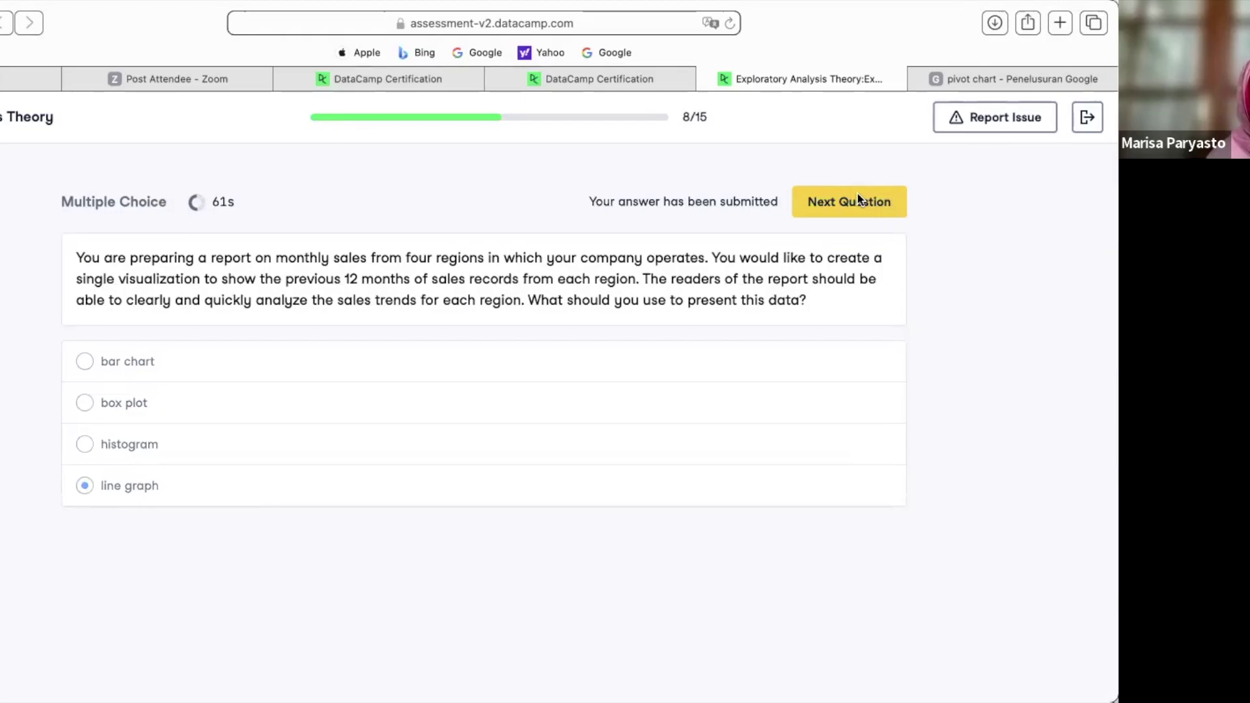
click(858, 196)
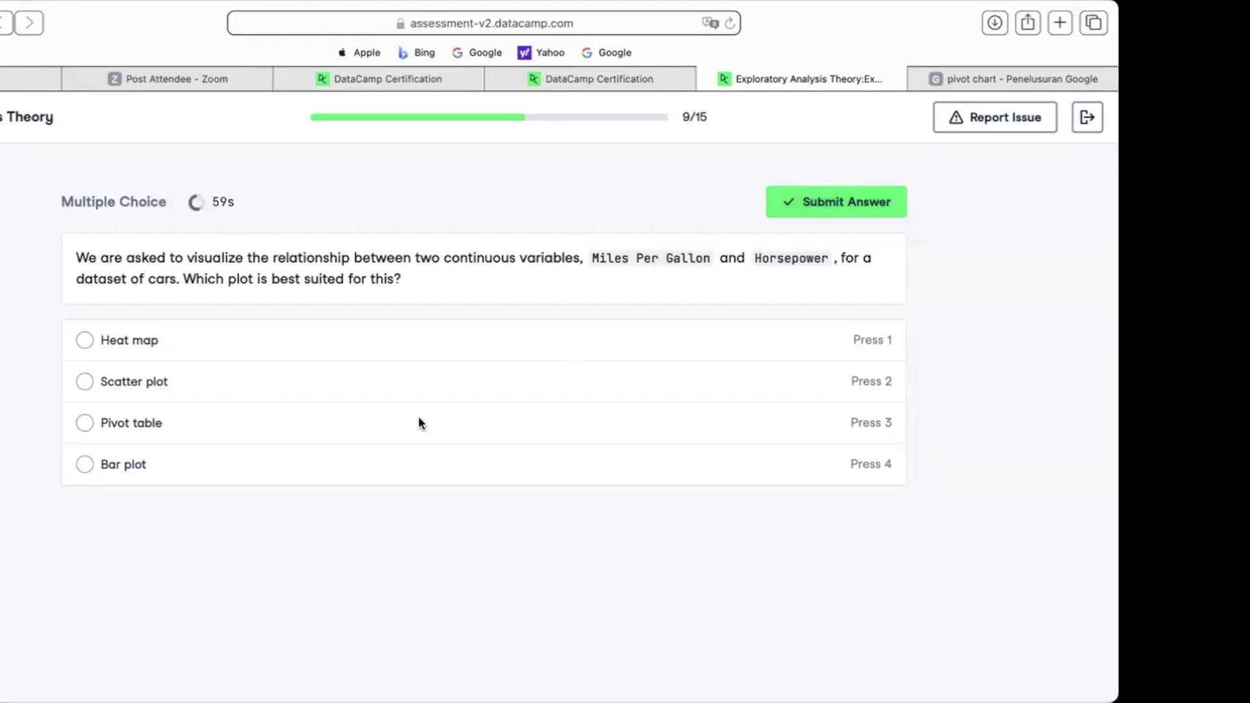
click(85, 423)
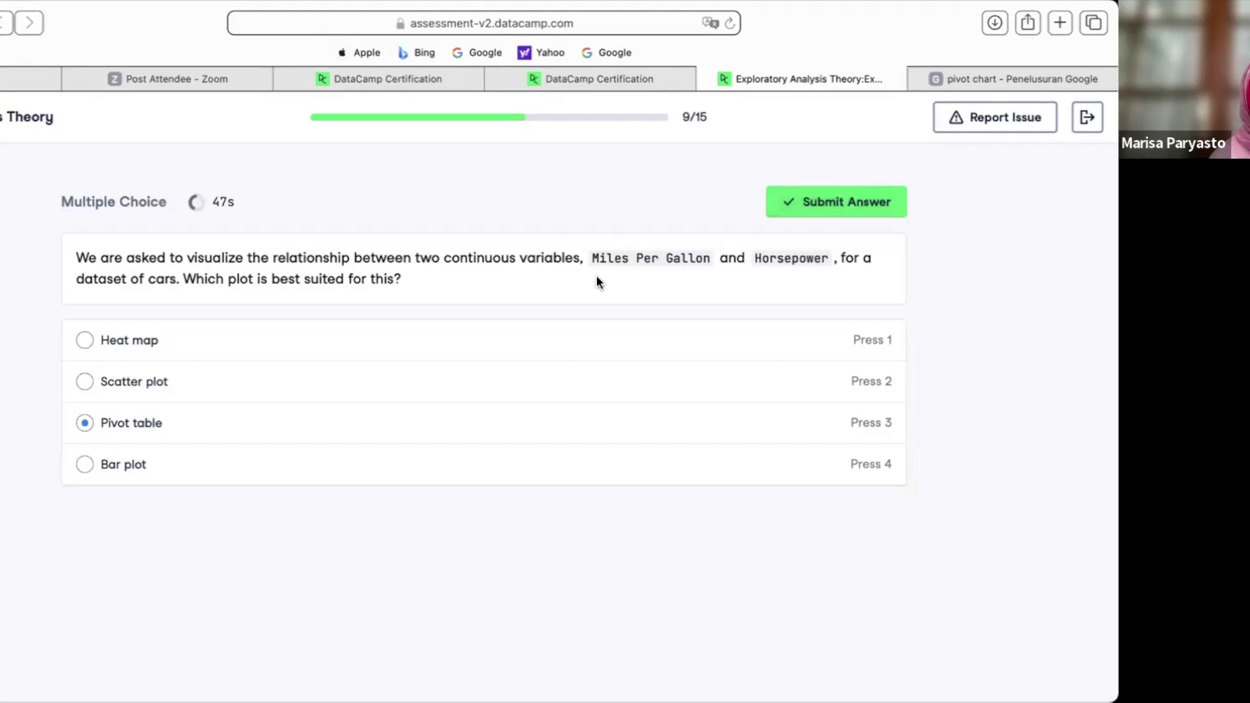
scroll(564, 279, down, 1)
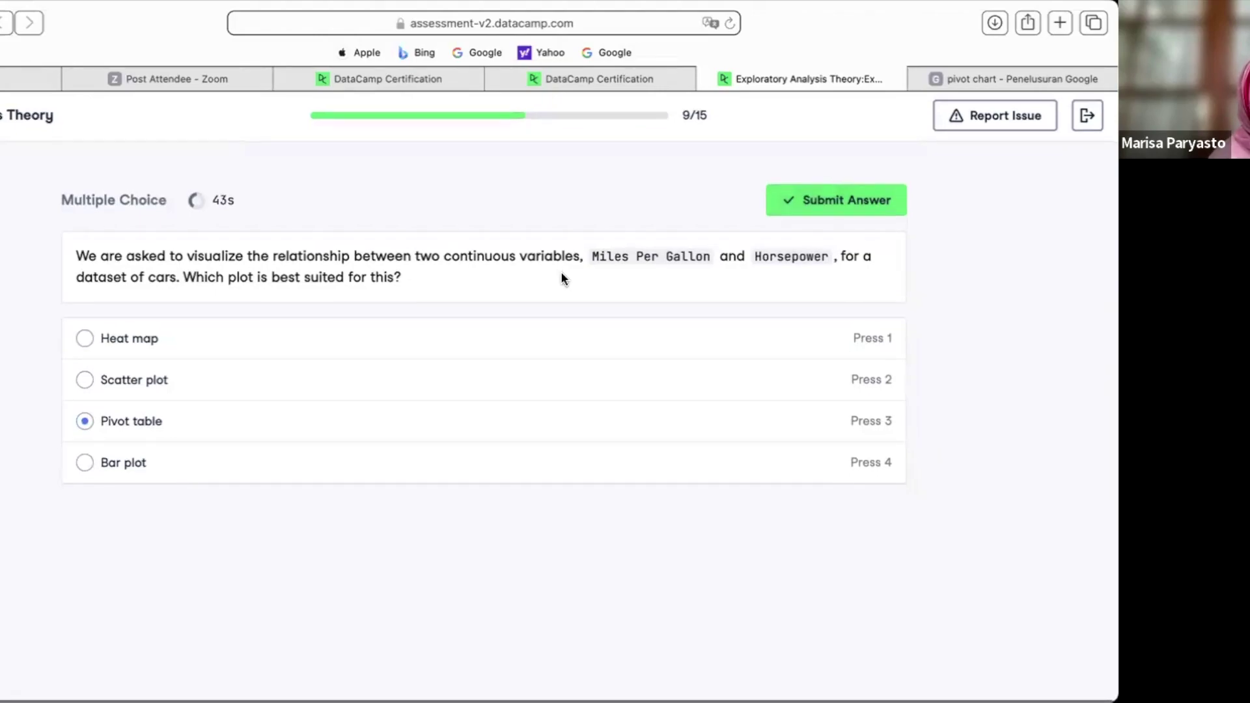
scroll(561, 273, up, 1)
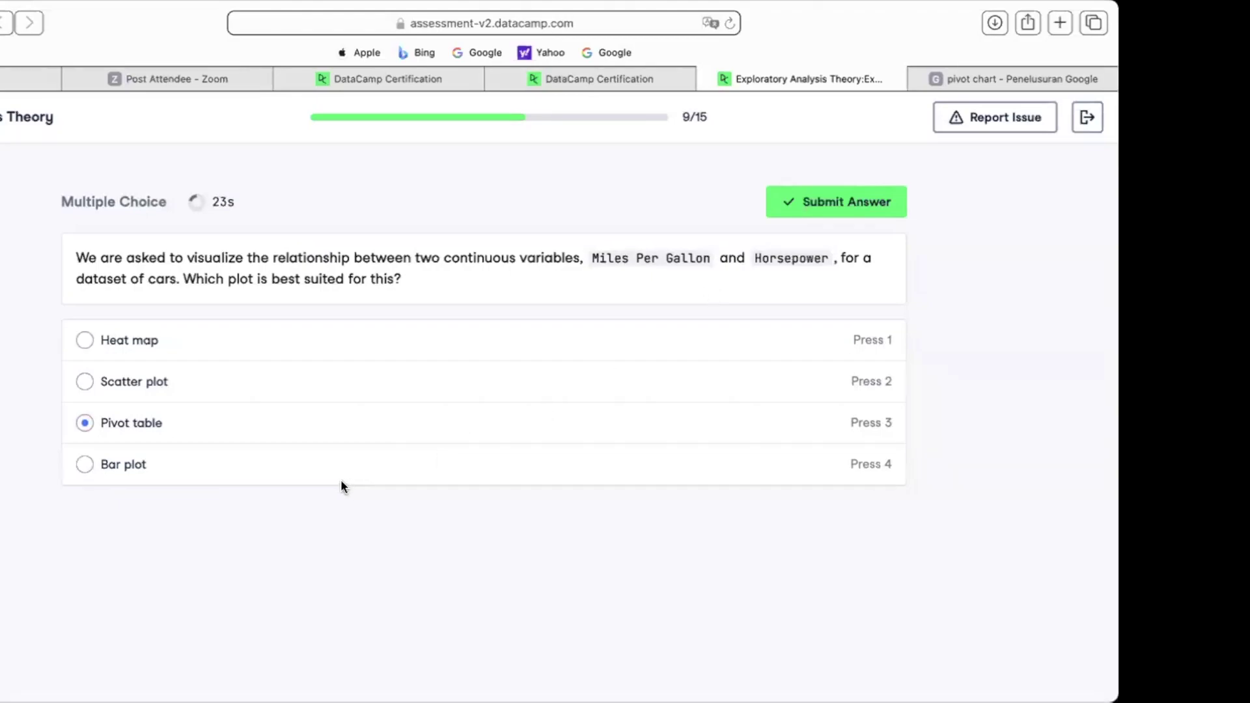
- Answer the question on plotting Miles Per Gallon against Horsepower with "Bar plot", submit it and continue to the next question
click(86, 468)
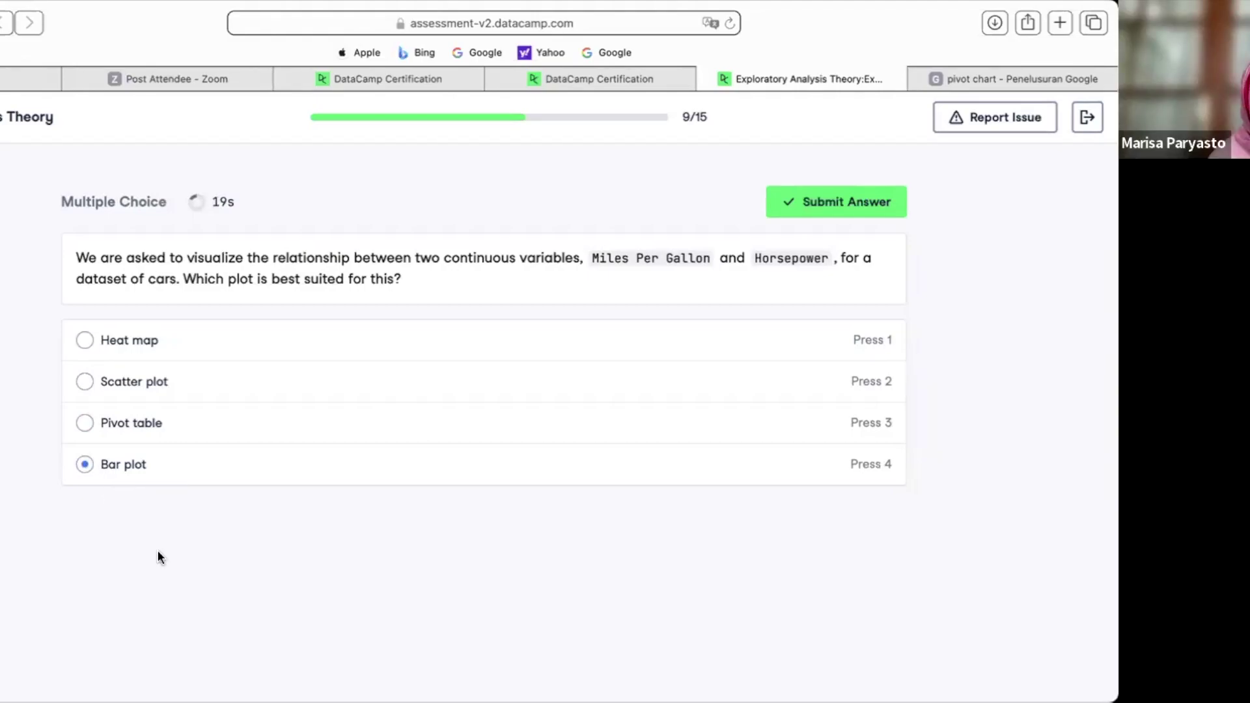
click(802, 202)
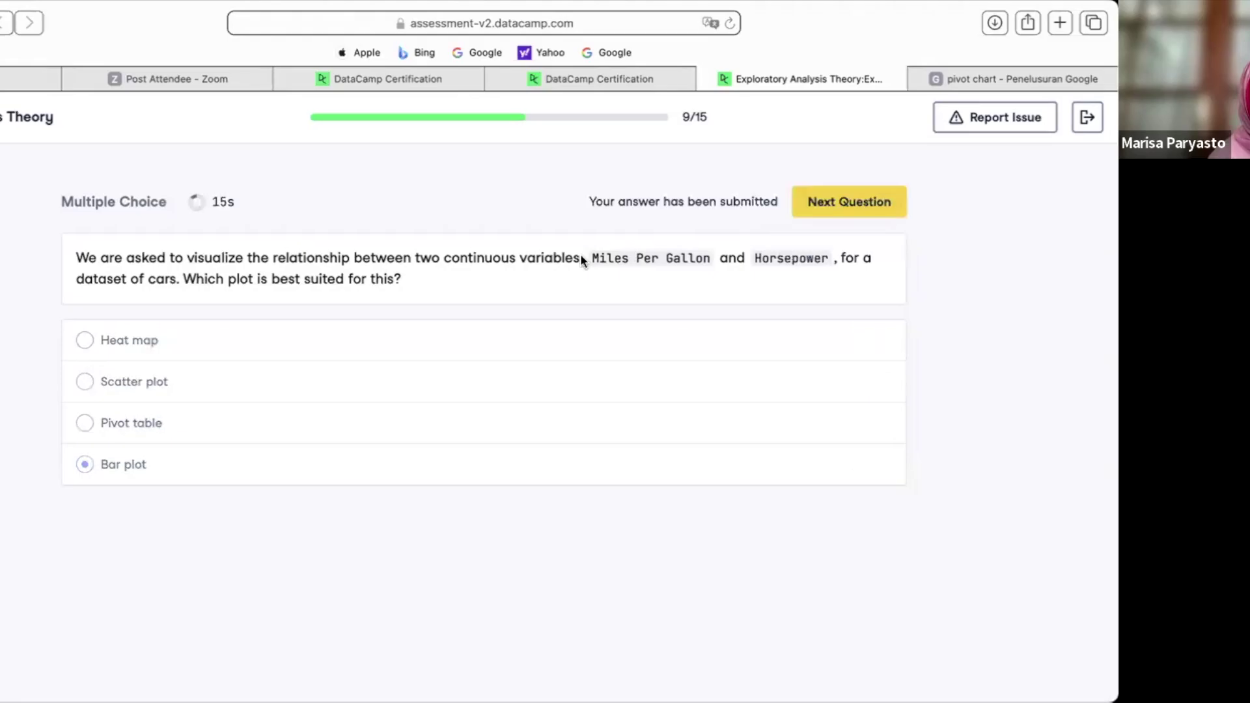
click(808, 202)
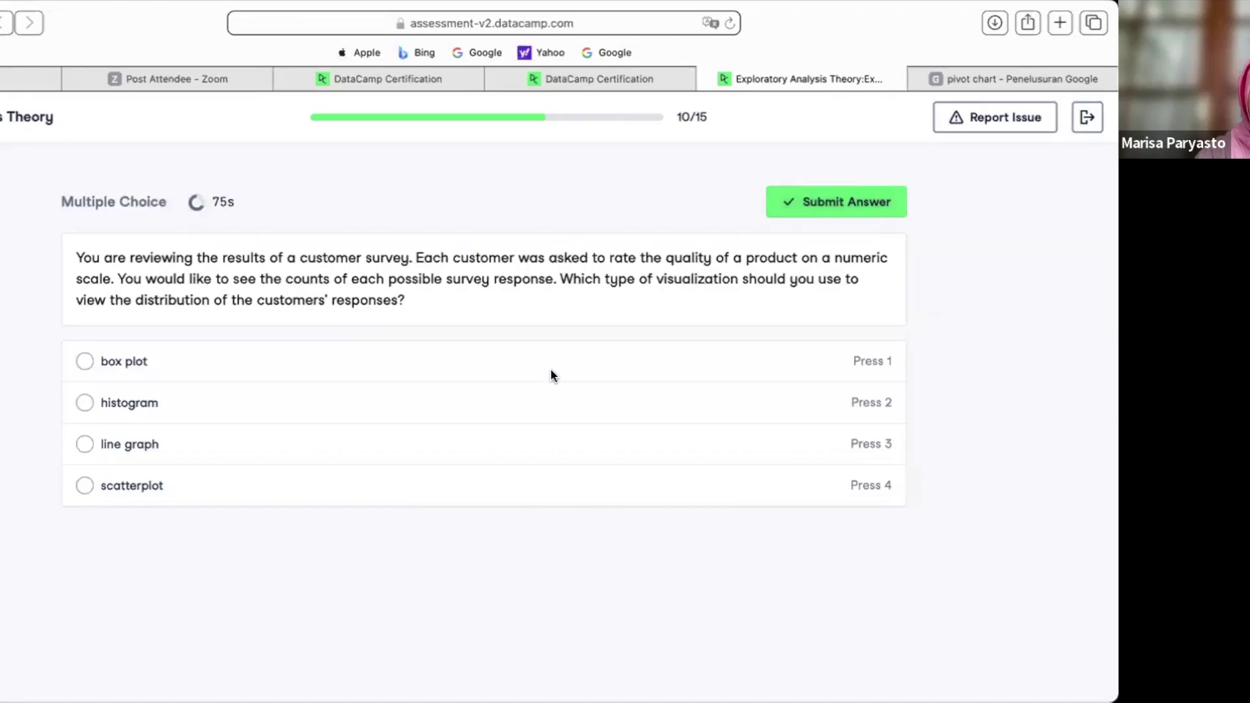
- Answer the customer survey response distribution question with "histogram", submit it and continue to the next question
click(87, 400)
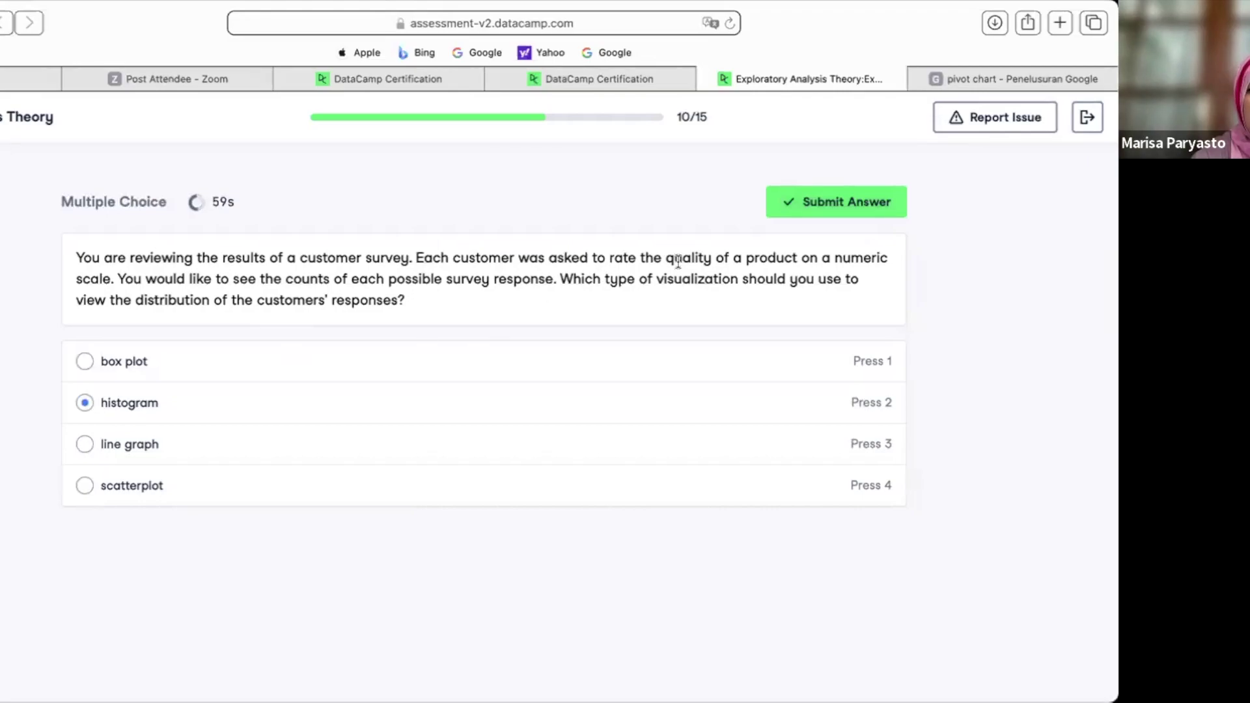
click(811, 215)
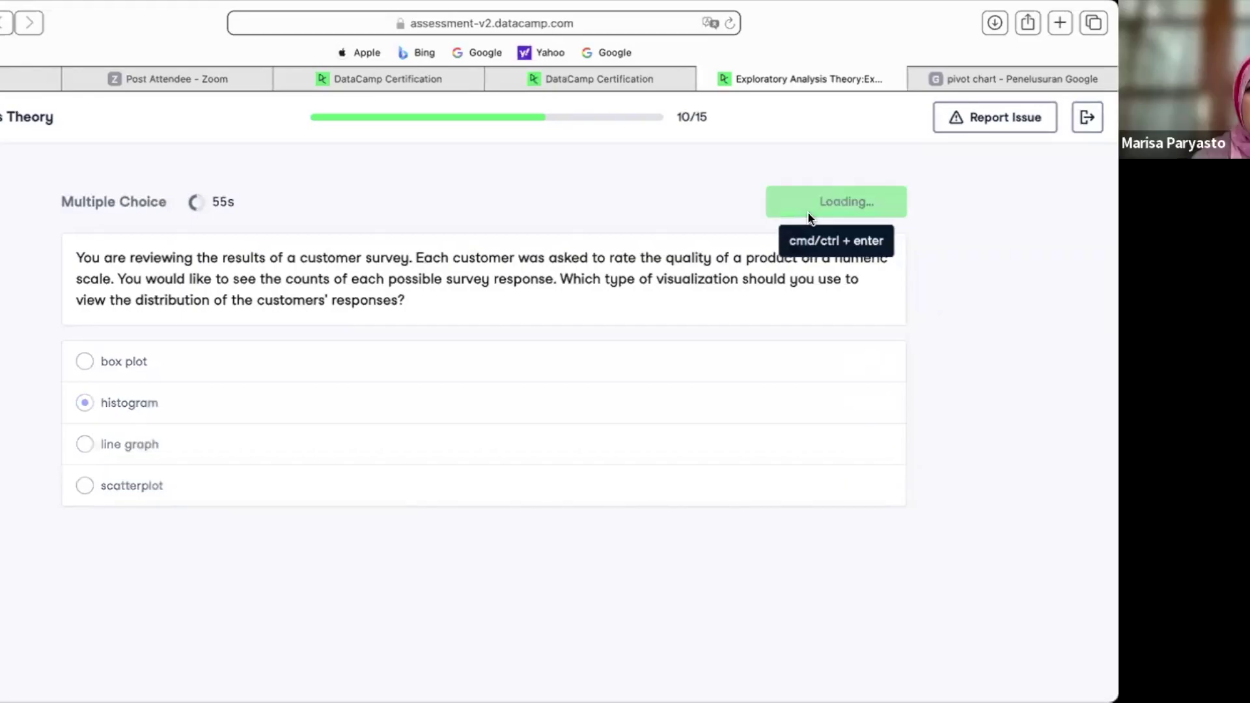
click(809, 216)
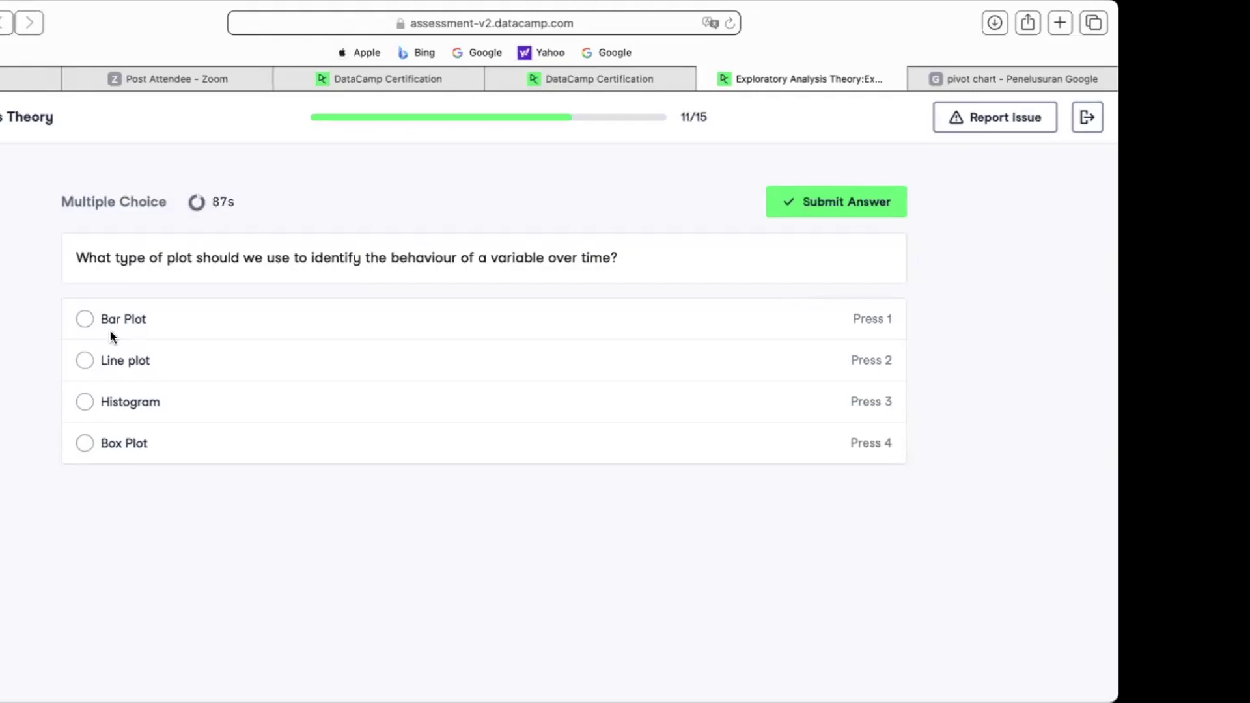
- Answer the question on a variable's behaviour over time with "Line plot", submit it and continue to the next question
click(82, 369)
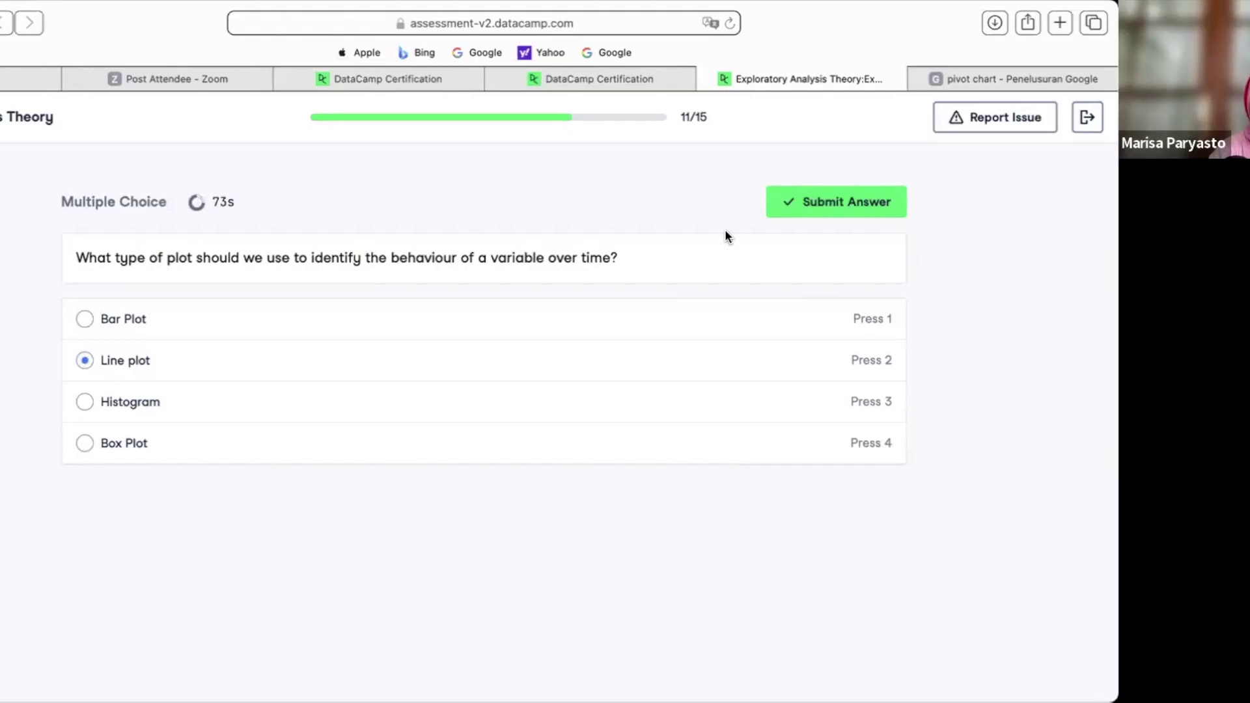
click(824, 209)
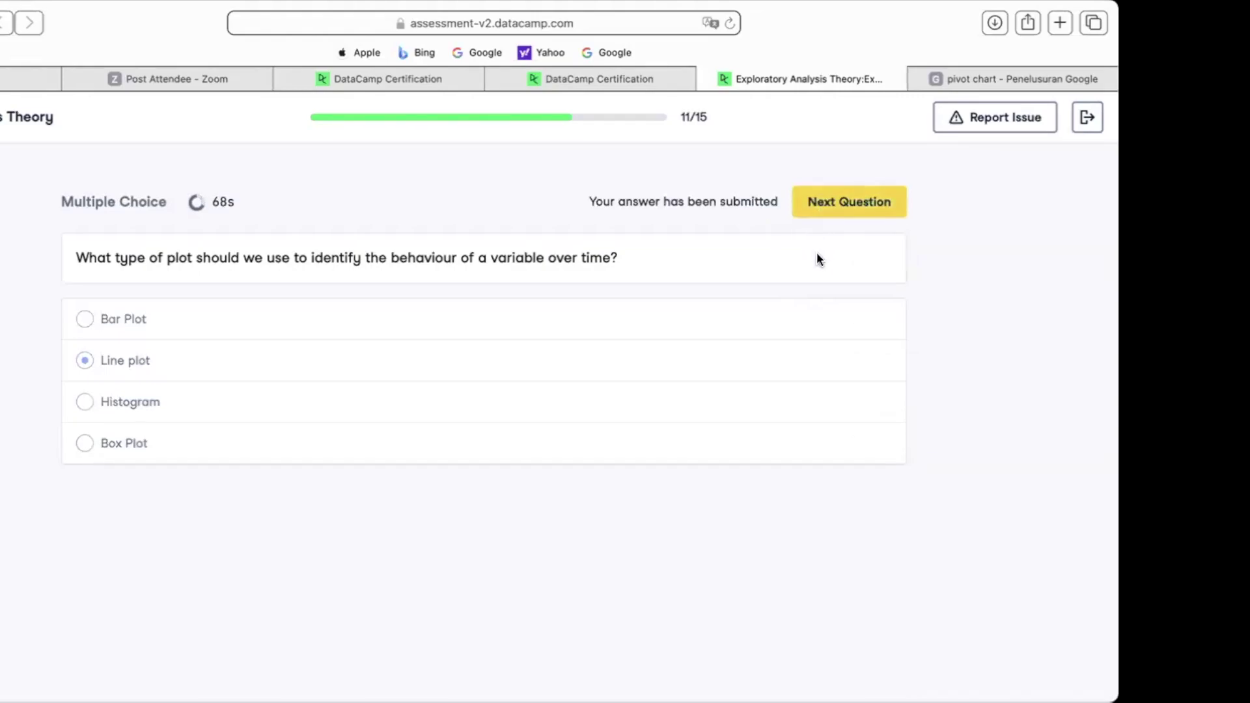
click(875, 209)
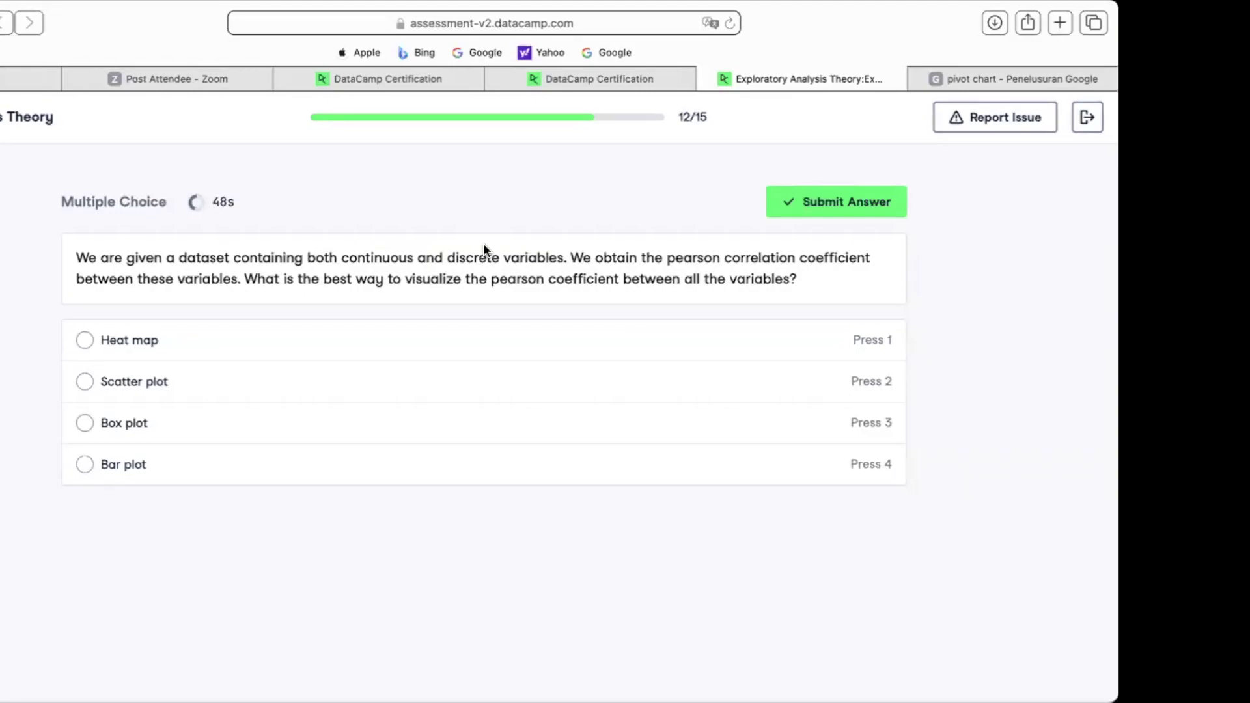
- Answer the question on visualizing pearson coefficients between all variables with "Heat map", submit it and continue to the next question
key(1)
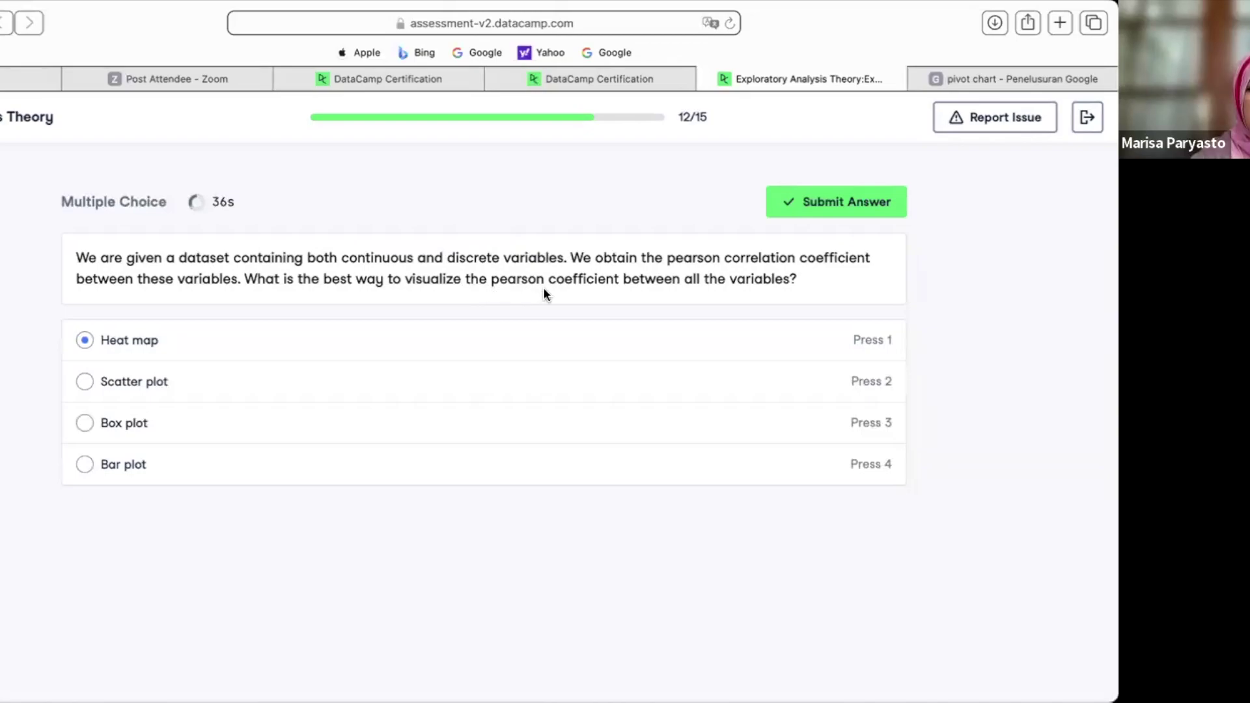
click(788, 205)
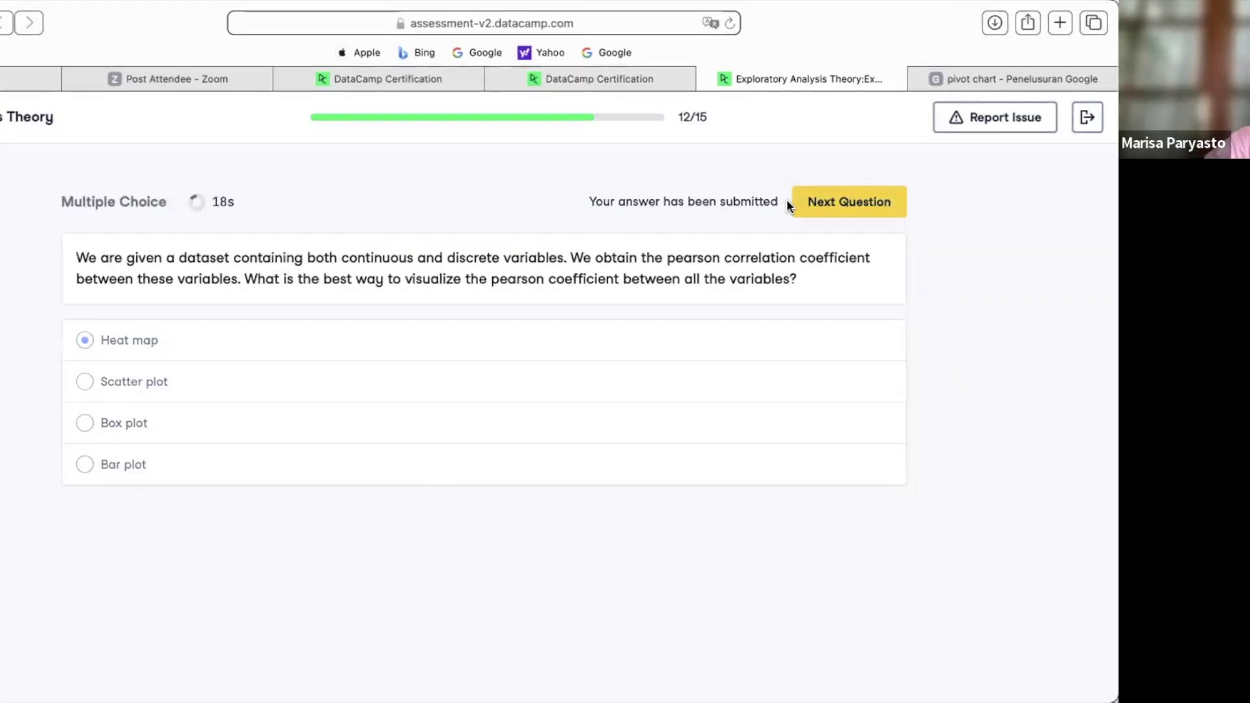
click(812, 208)
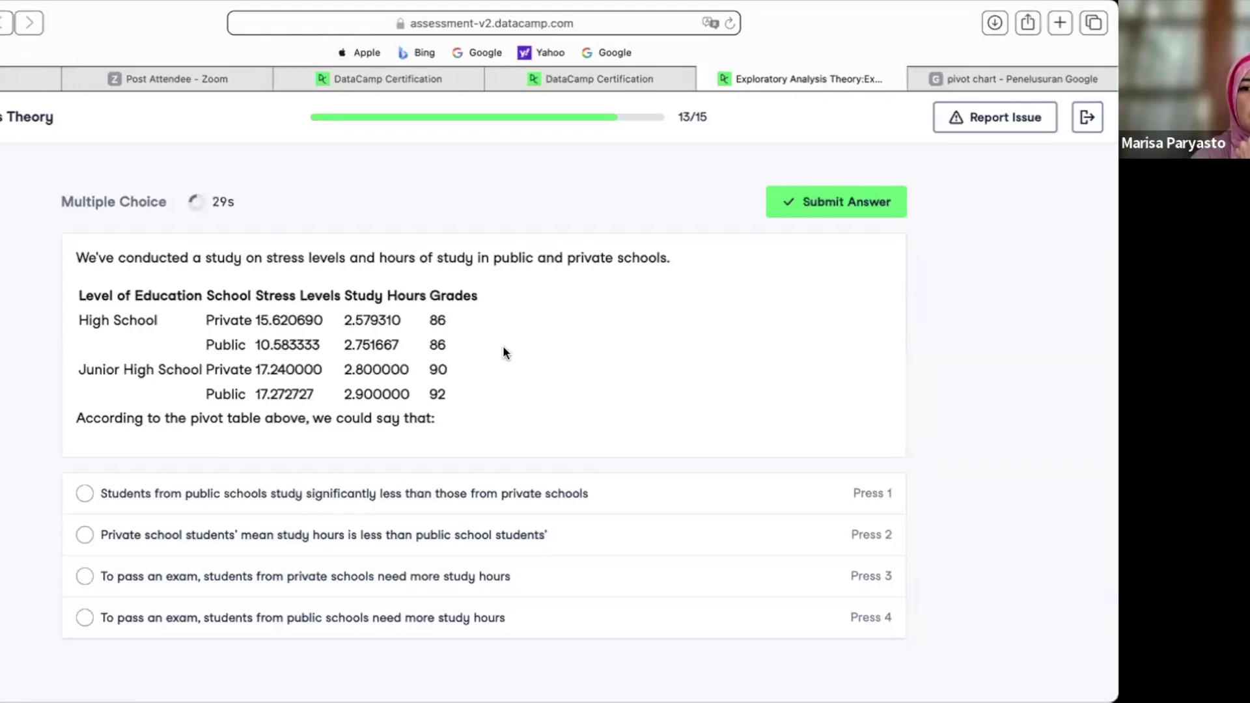
- Answer the school pivot table question with "To pass an exam, students from public schools need more study hours" and continue to the next question
click(84, 620)
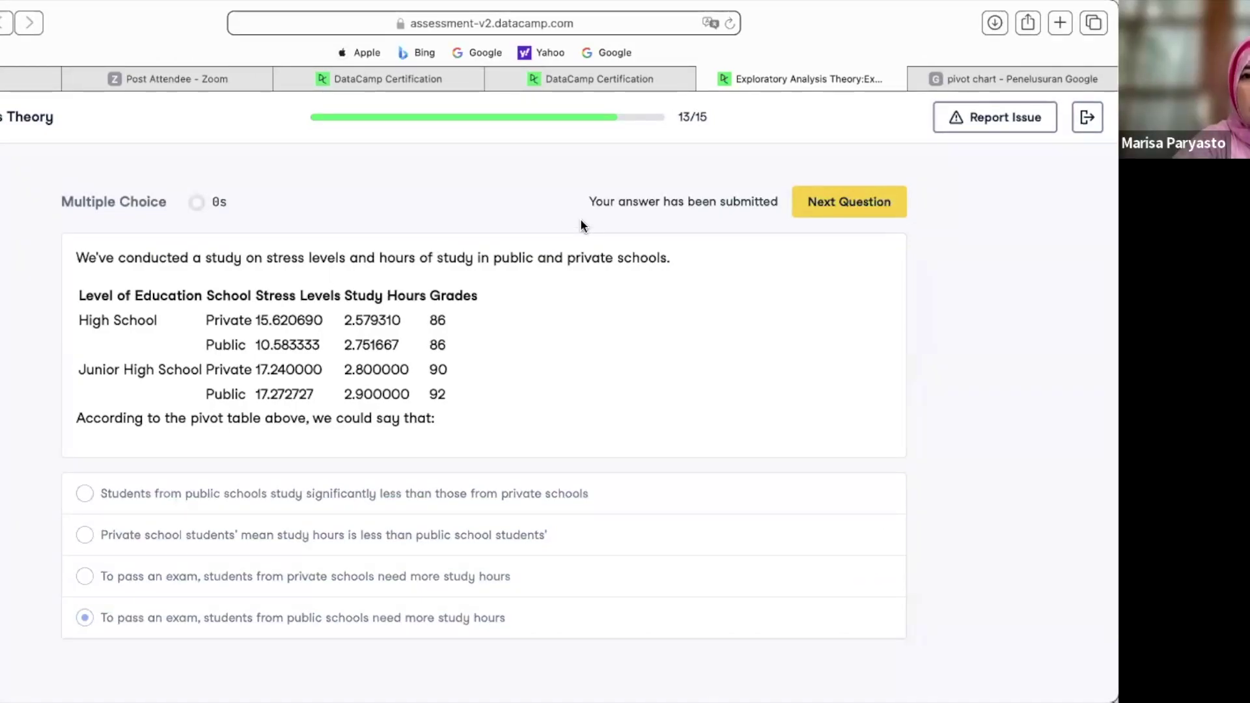
click(803, 199)
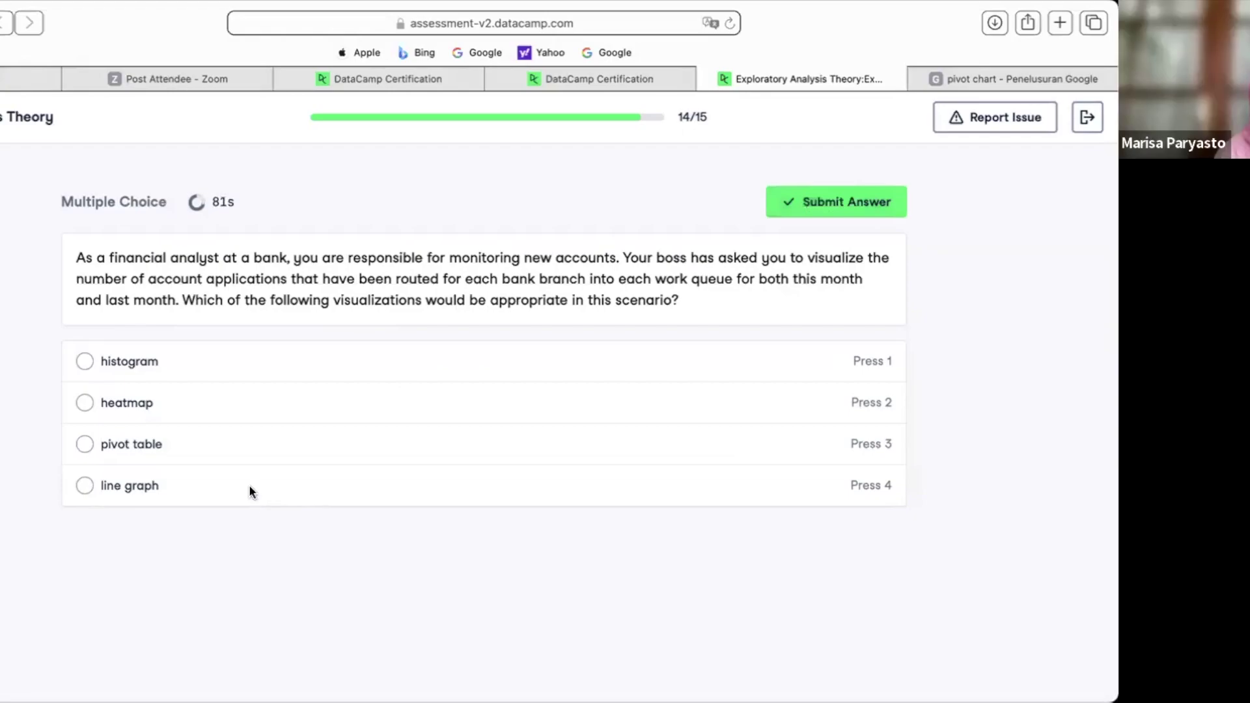
- Answer the bank account applications question with "pivot table", submit it and continue to the last question
click(101, 445)
click(806, 203)
click(805, 205)
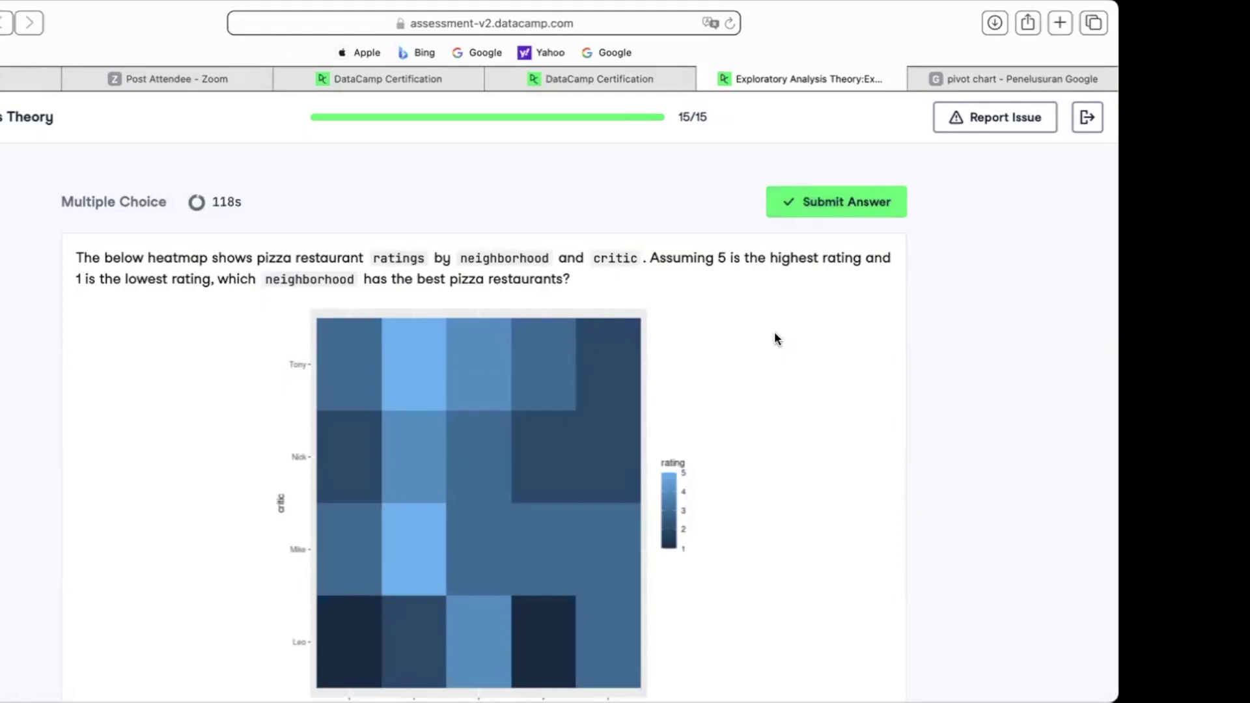
- Examine the pizza ratings heatmap by neighborhood and critic against the question text and the East, Downtown and South options
scroll(776, 339, down, 5)
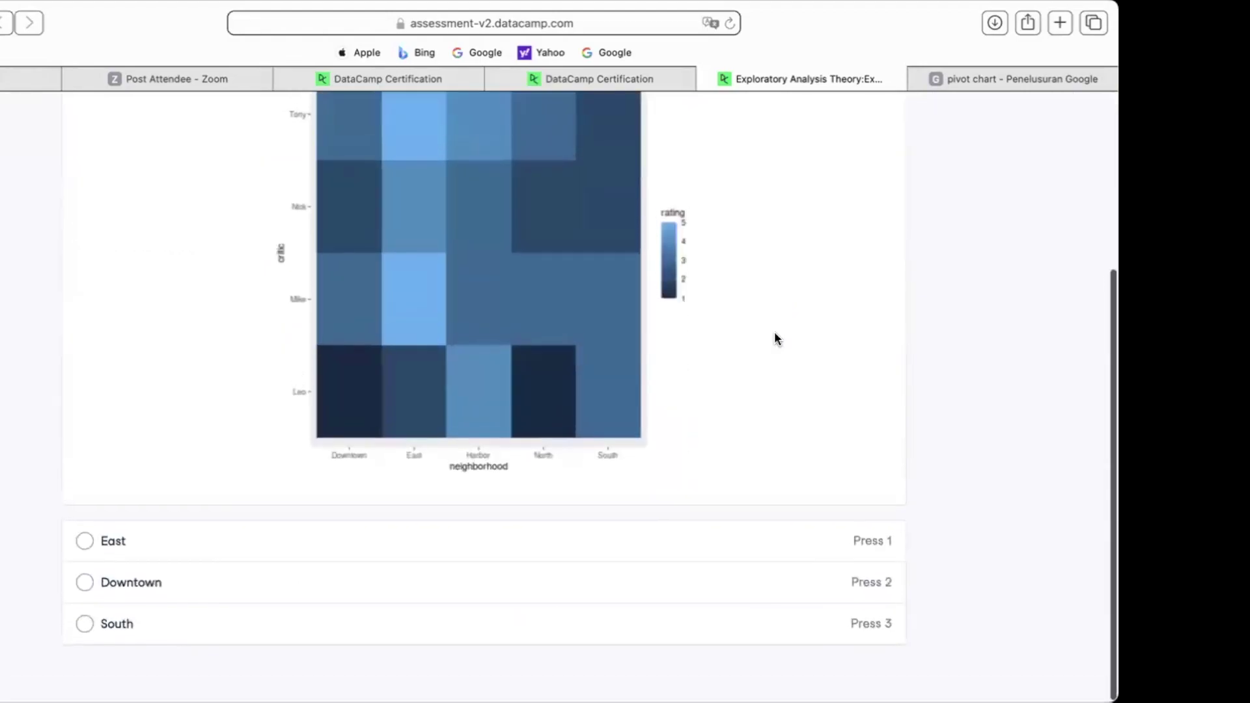
scroll(775, 338, up, 1)
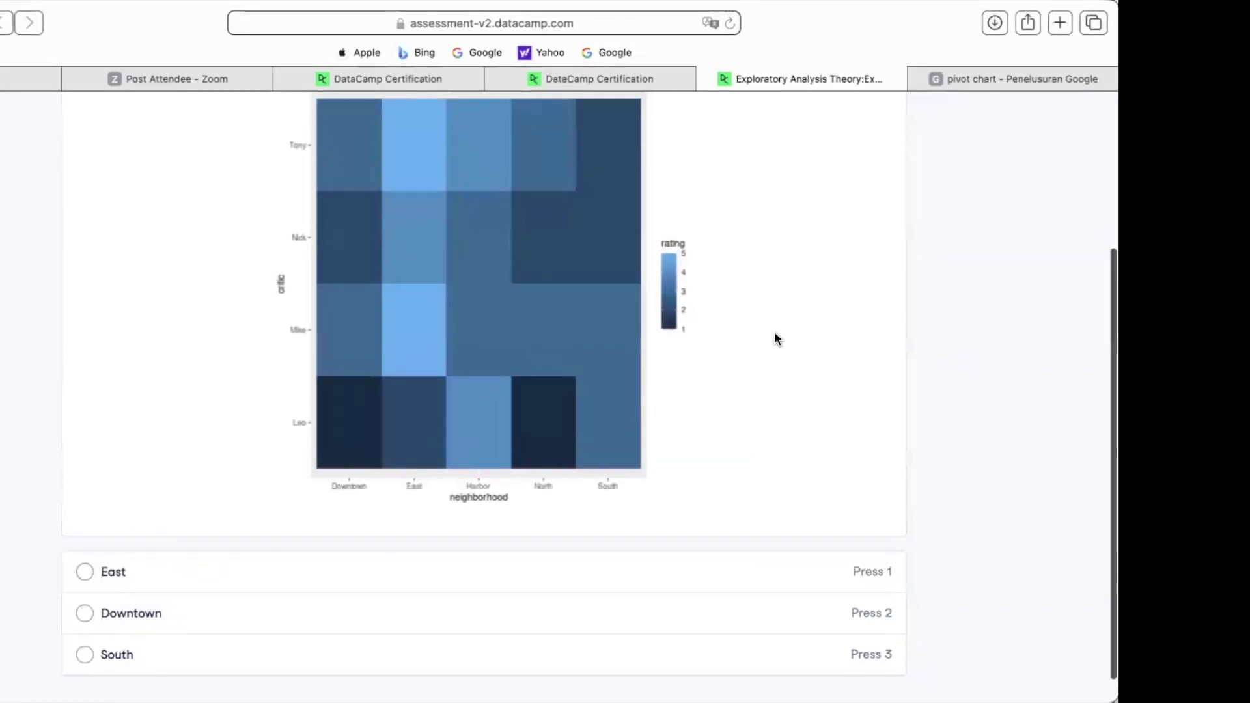
scroll(775, 337, up, 5)
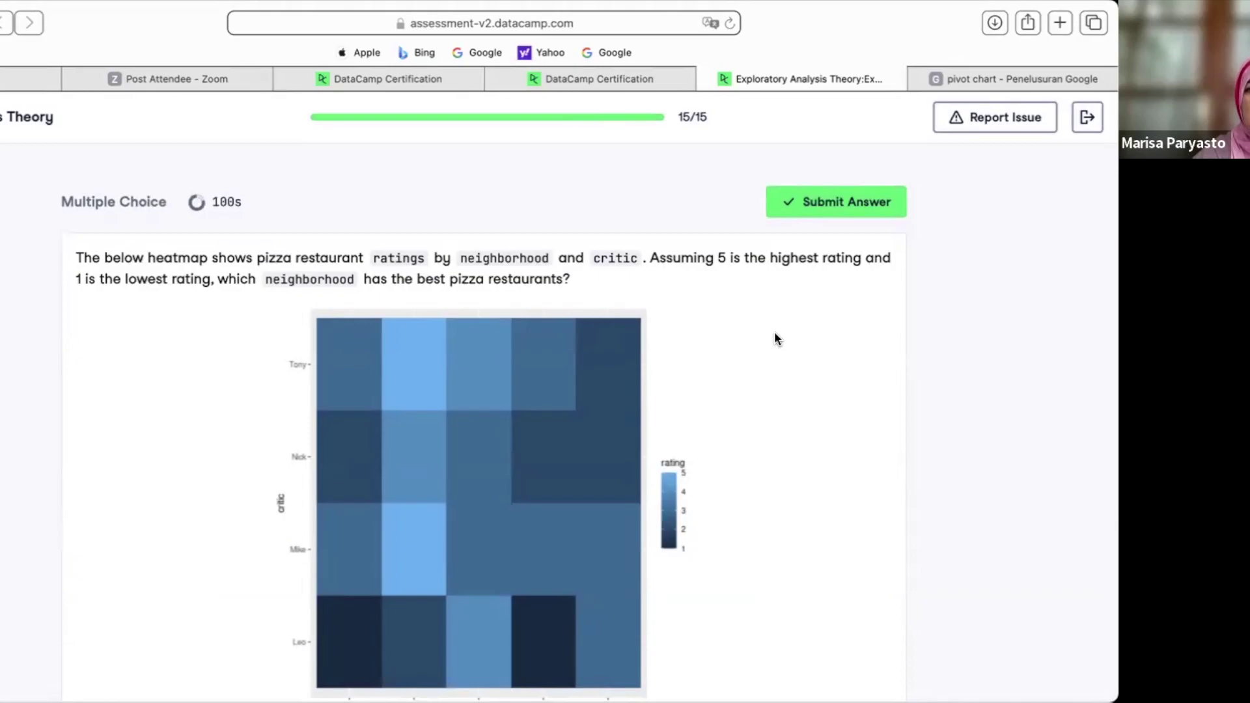
scroll(776, 337, down, 1)
scroll(775, 337, down, 1)
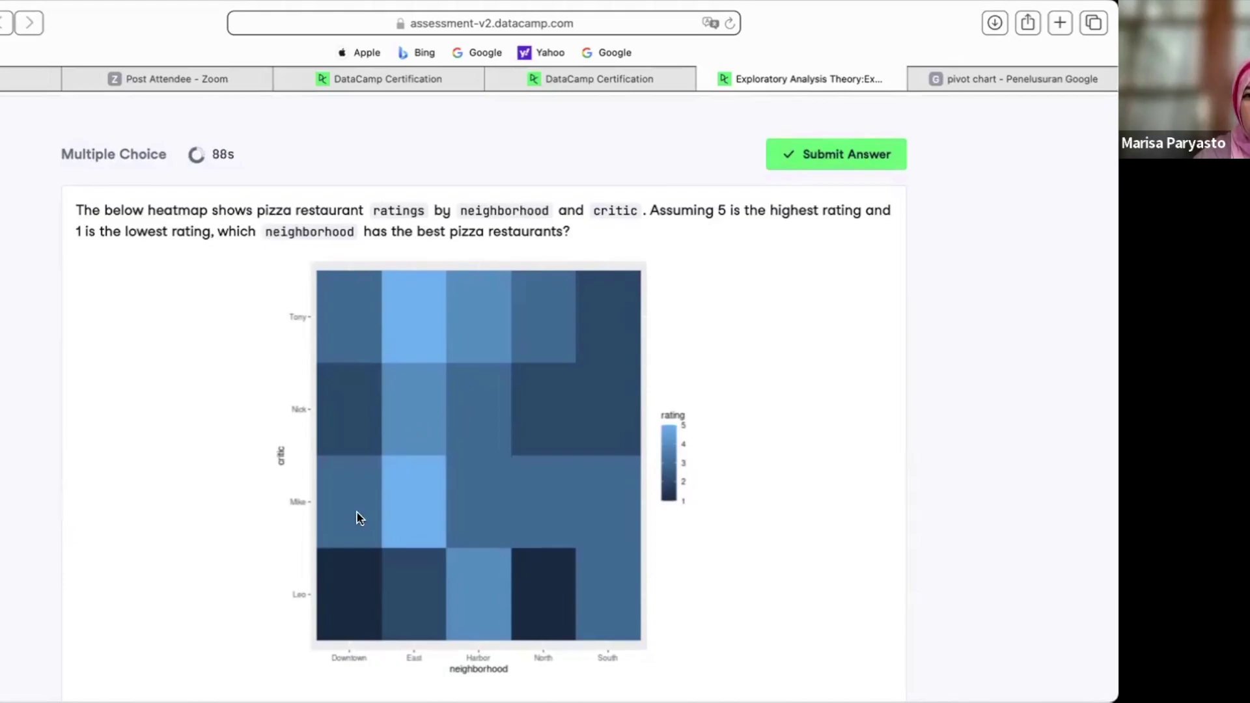
scroll(537, 515, down, 1)
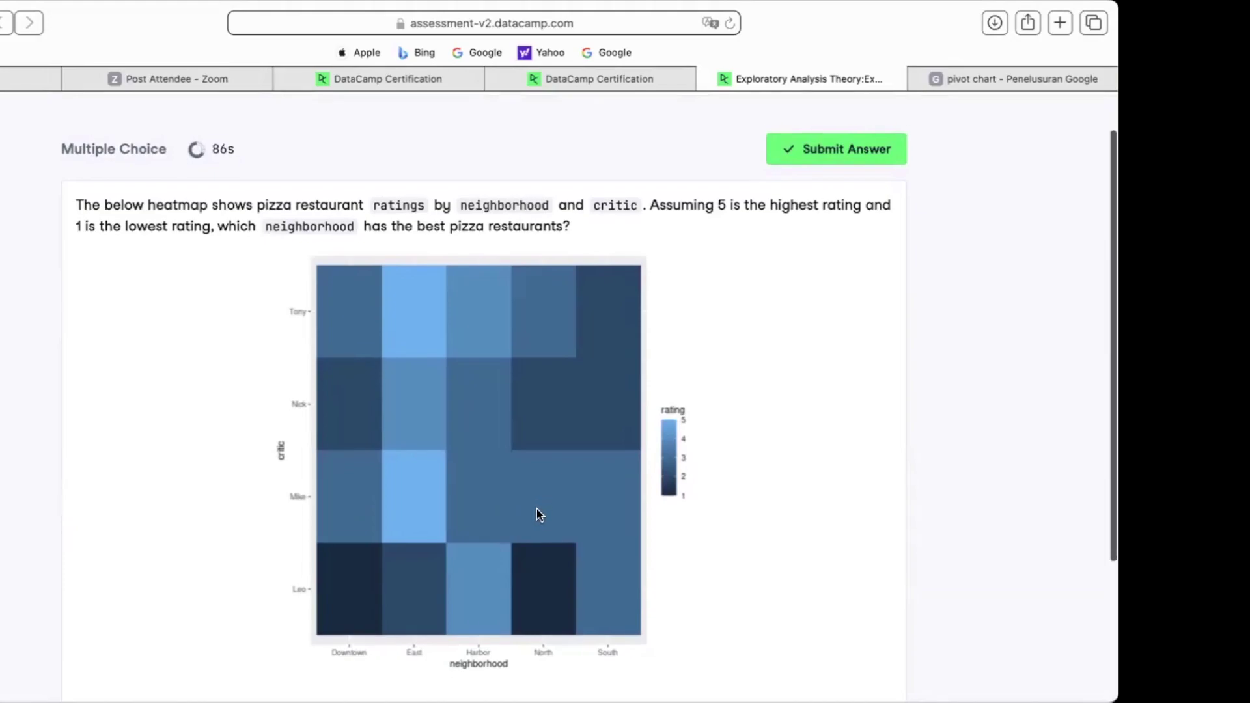
scroll(538, 514, down, 3)
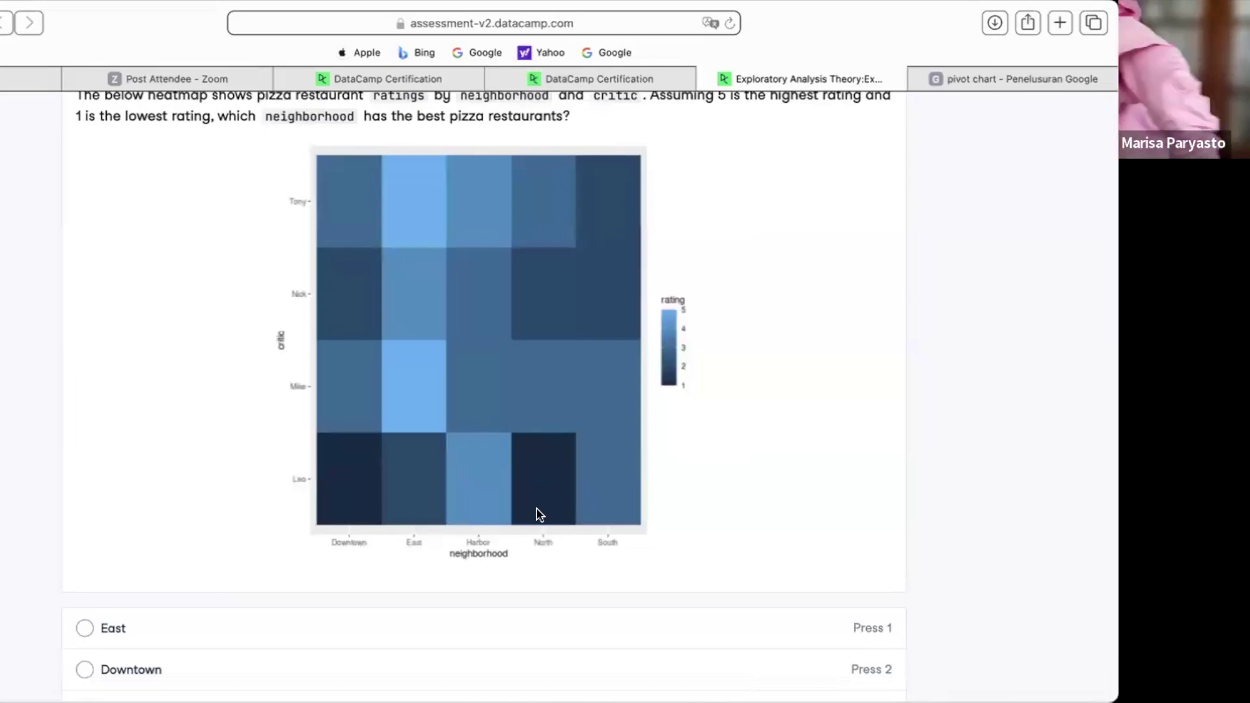
scroll(537, 508, up, 3)
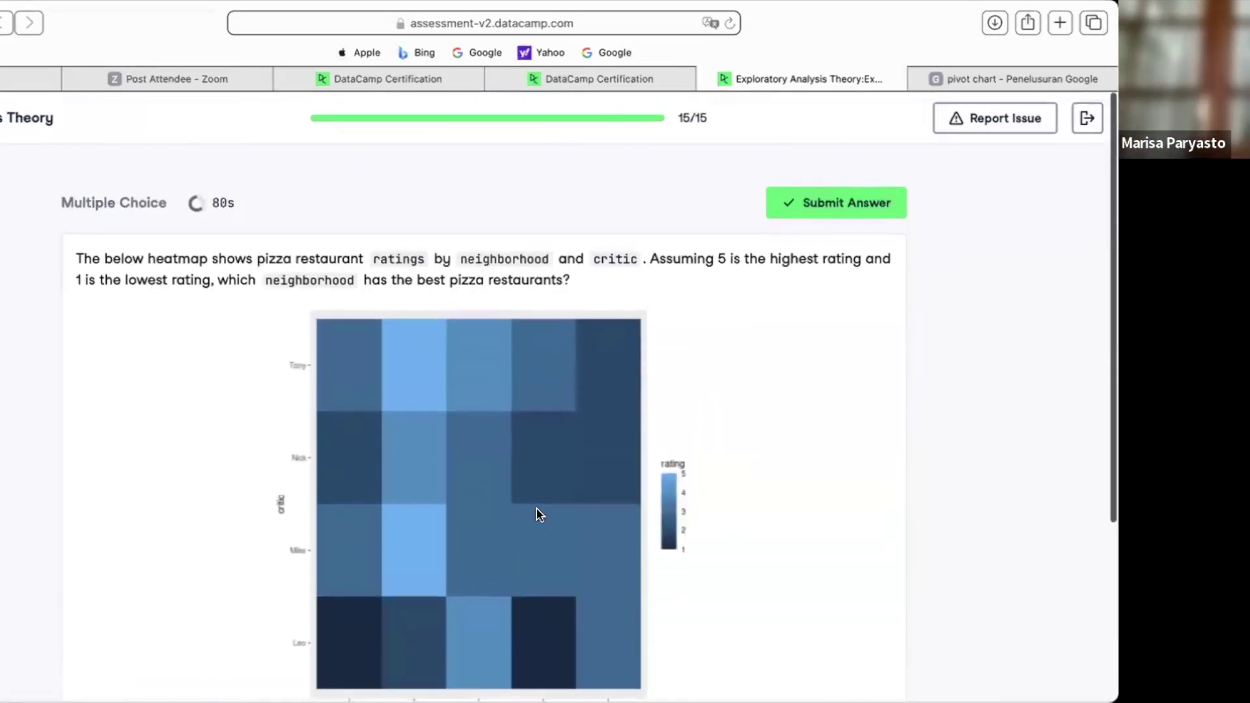
scroll(536, 508, down, 4)
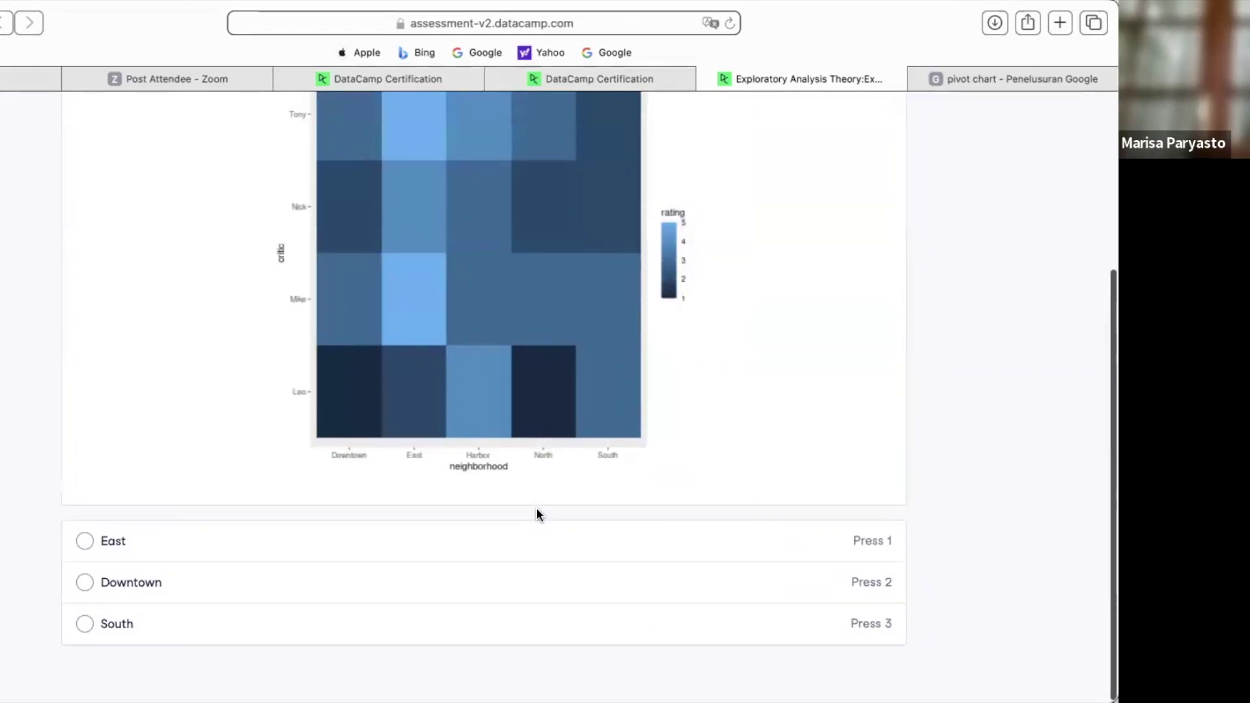
scroll(536, 514, up, 2)
scroll(536, 515, down, 1)
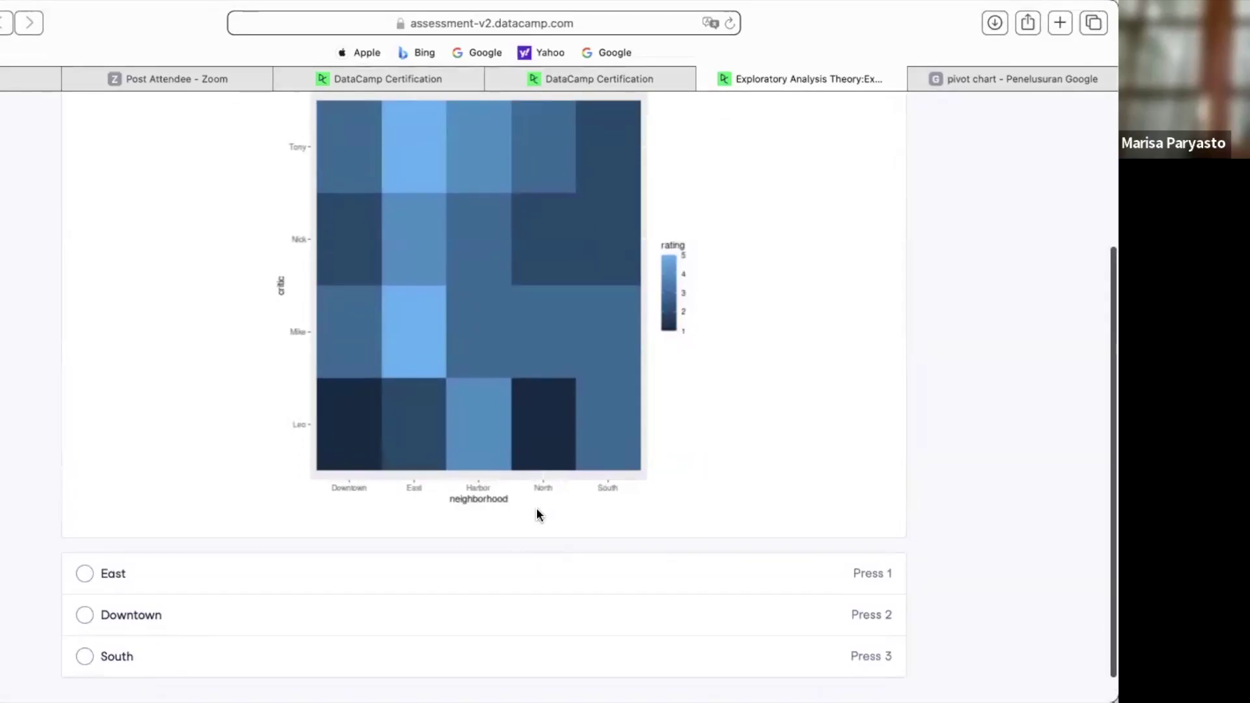
scroll(538, 514, up, 2)
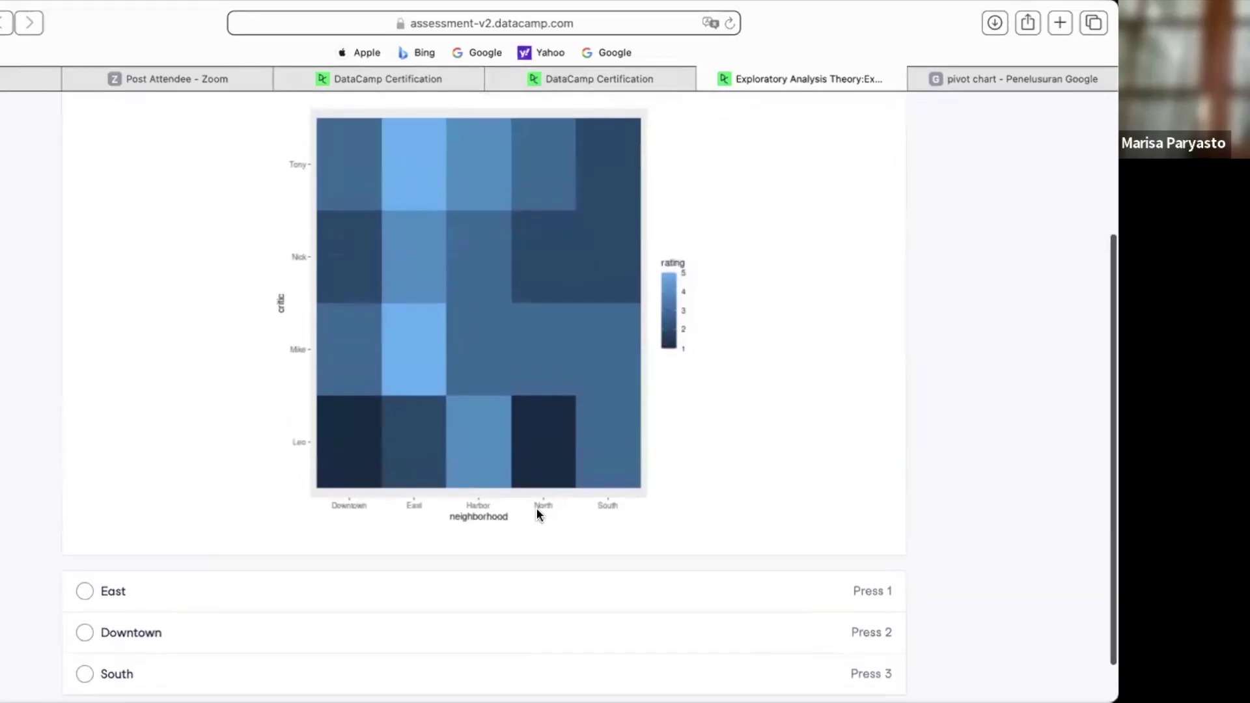
scroll(538, 515, down, 2)
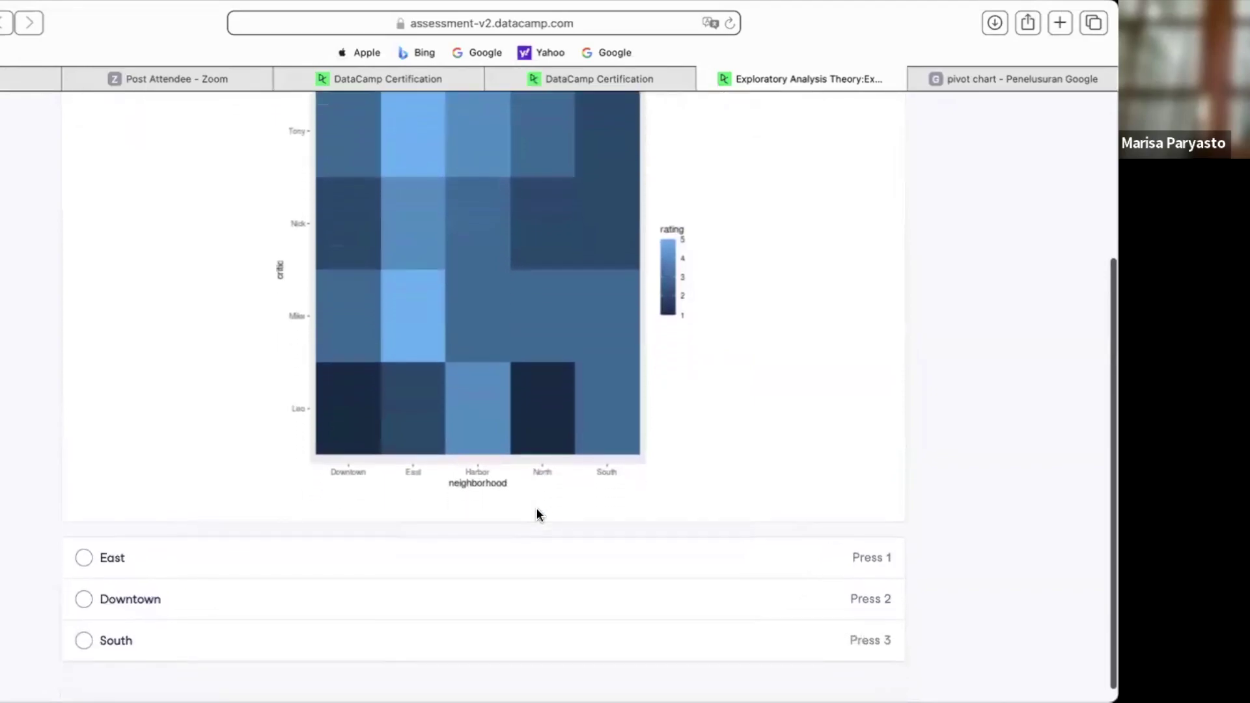
scroll(538, 514, up, 2)
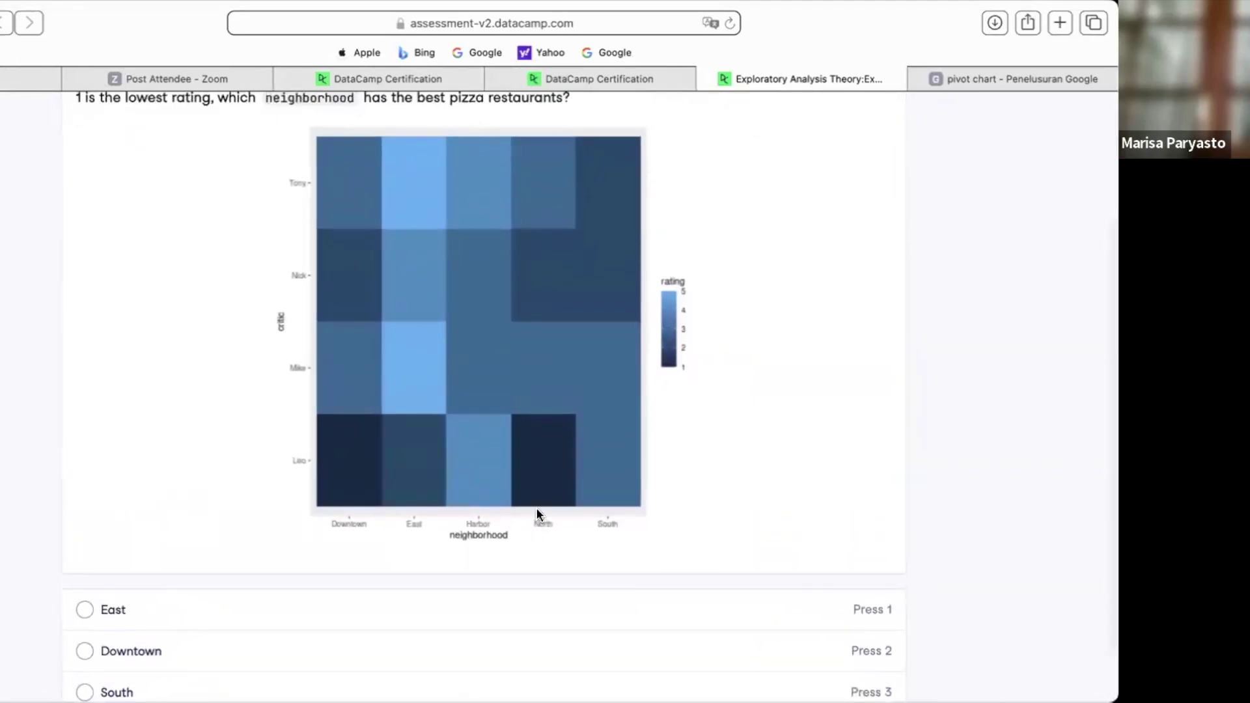
- Answer the pizza restaurant heatmap question with "East", submit it and proceed to the assessment score
click(168, 619)
scroll(225, 405, up, 3)
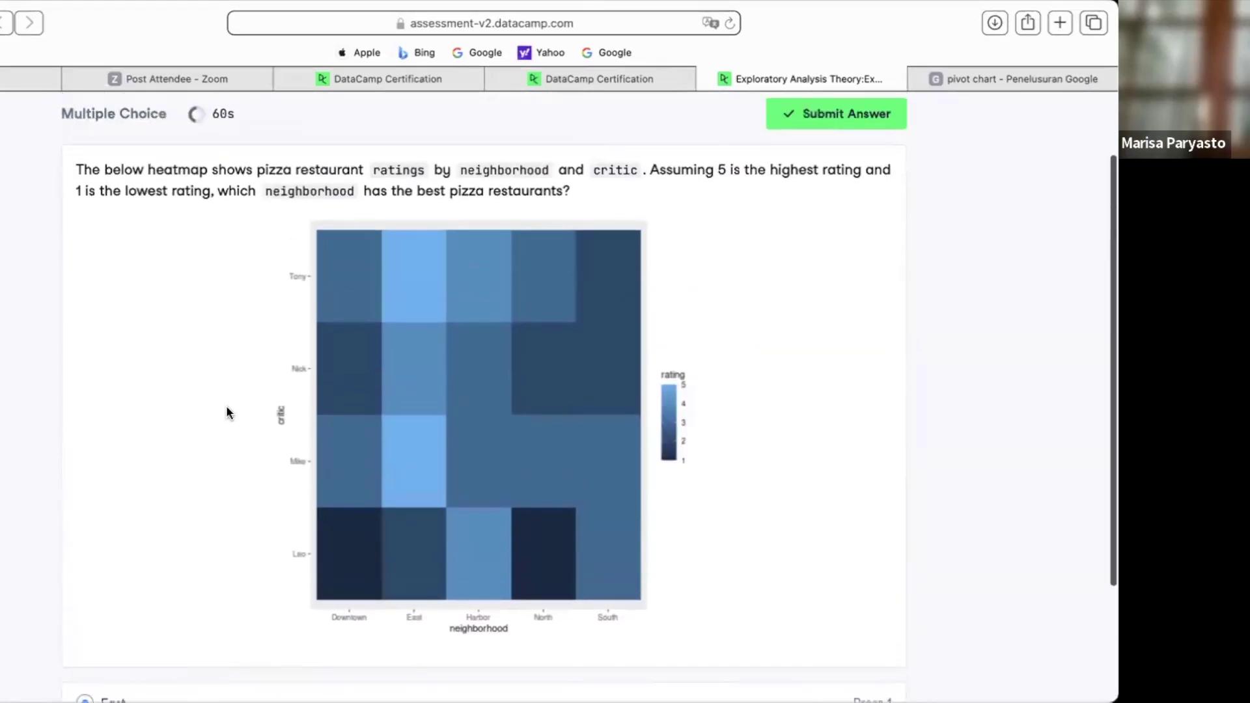
scroll(226, 412, up, 2)
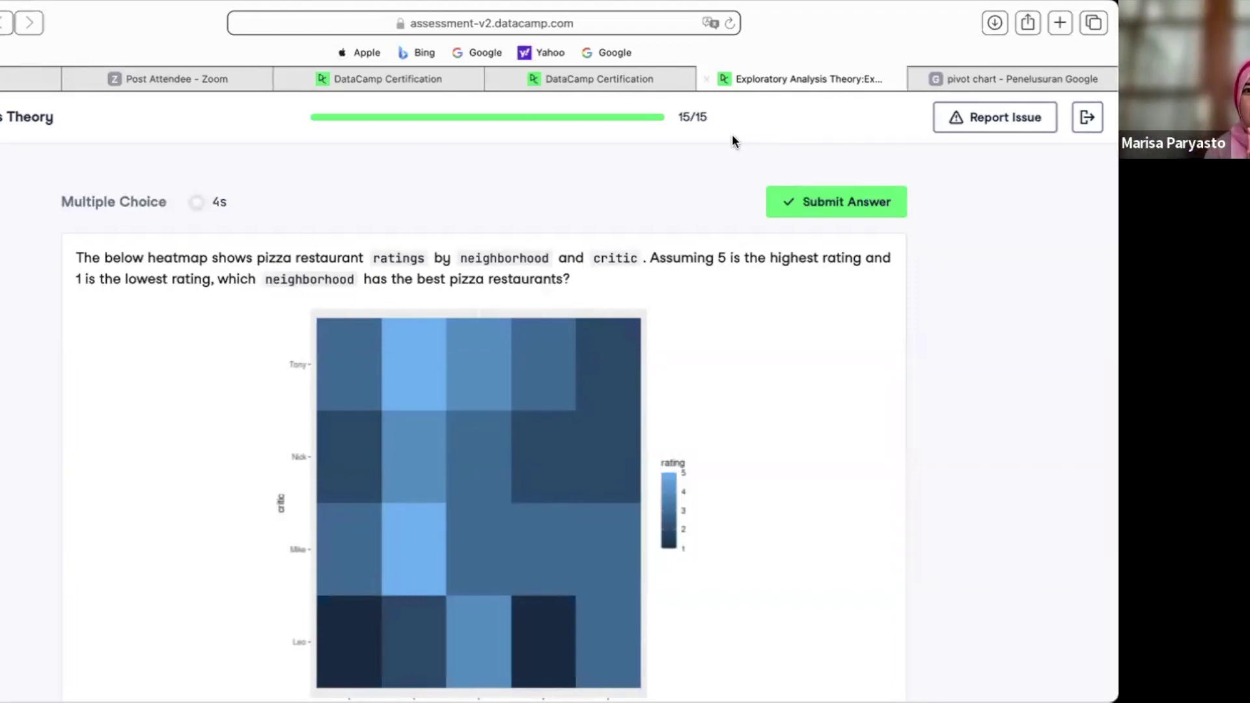
click(779, 202)
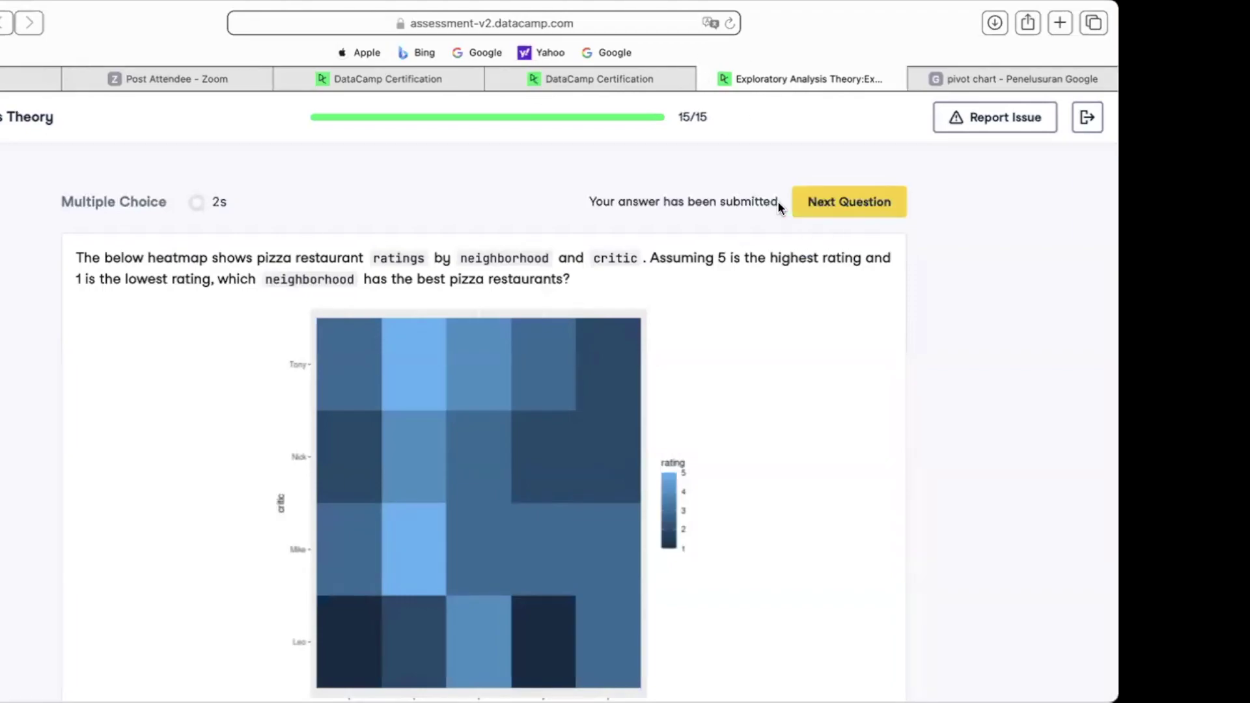
click(857, 202)
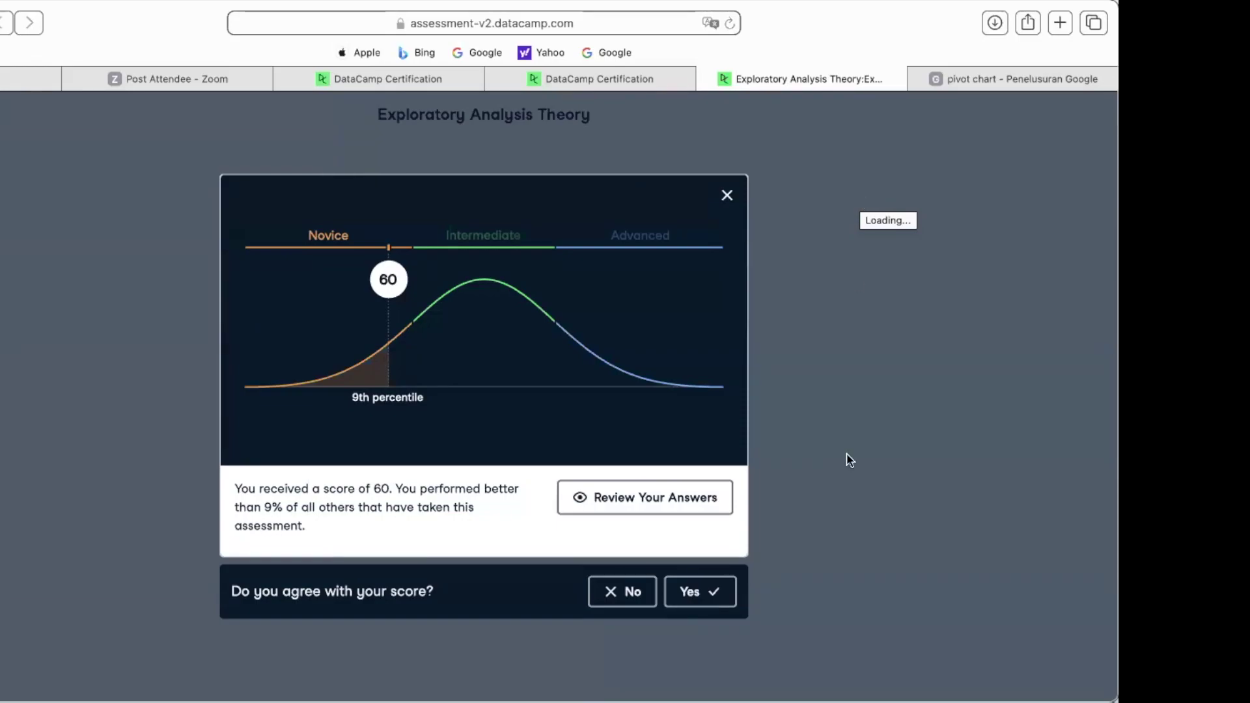
- Open the answer review and check question 1 on plotting categorical variables and question 2 on the bar chart's x axis variable
click(719, 502)
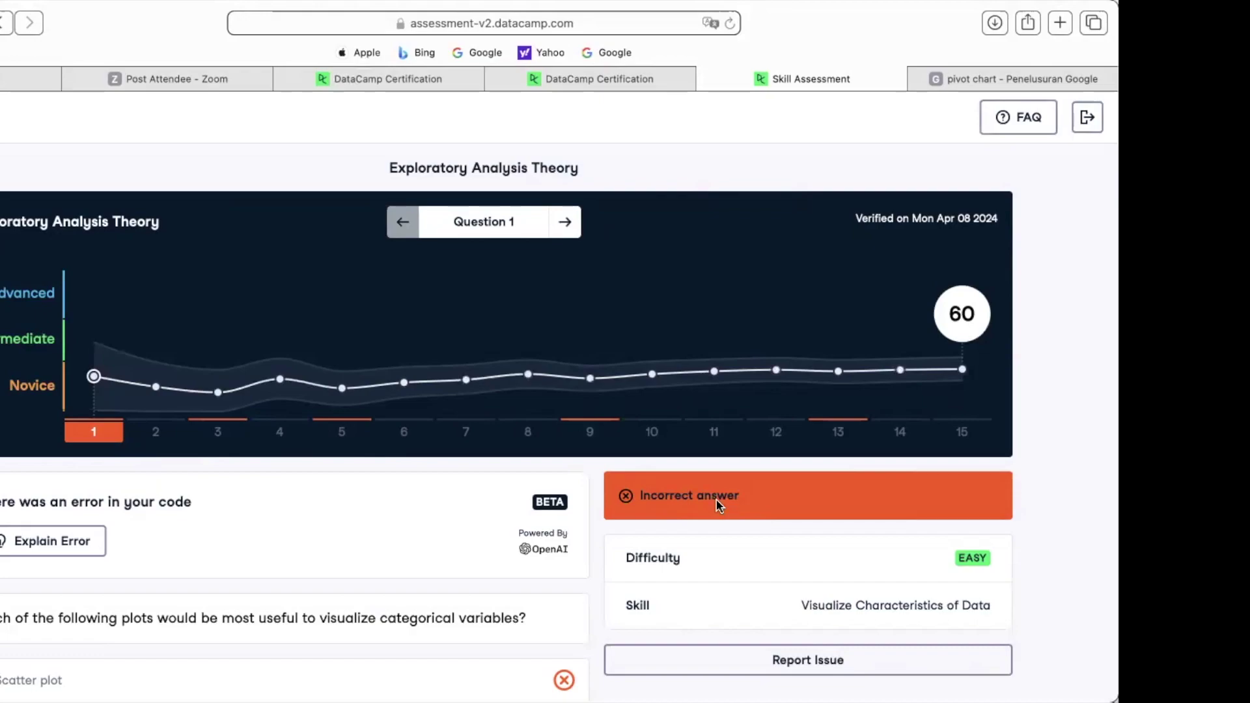
scroll(716, 505, down, 3)
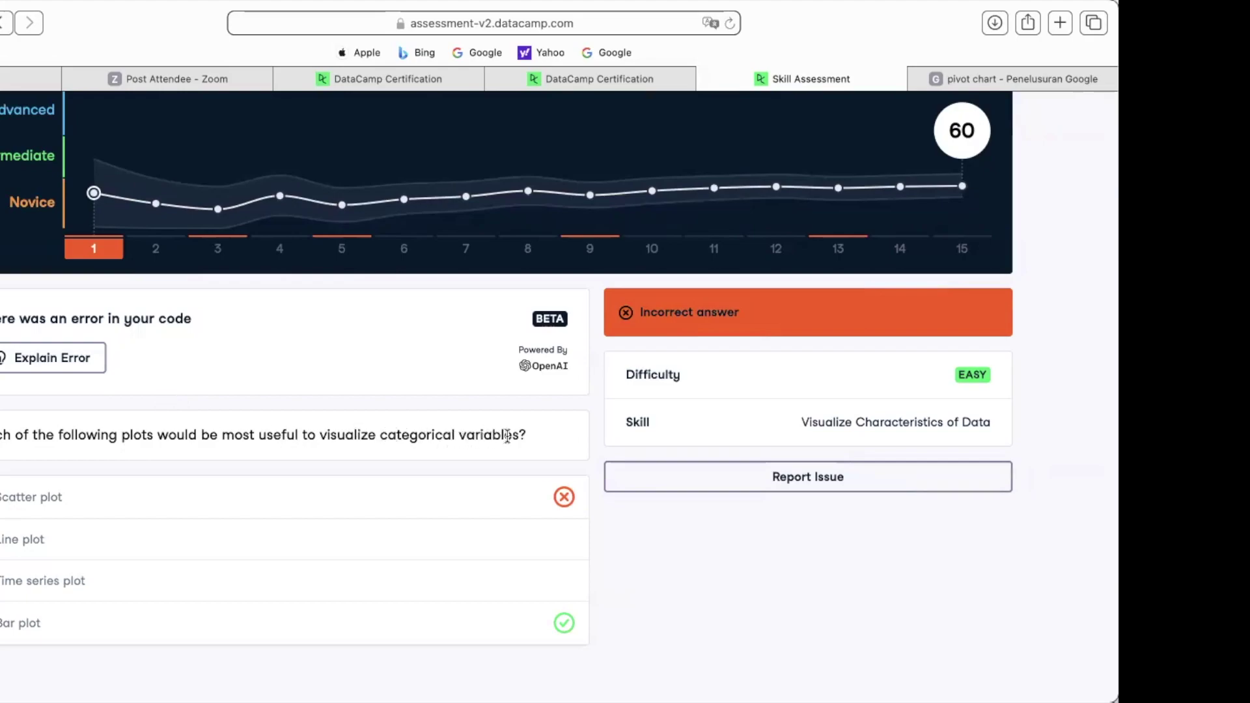
scroll(507, 436, up, 5)
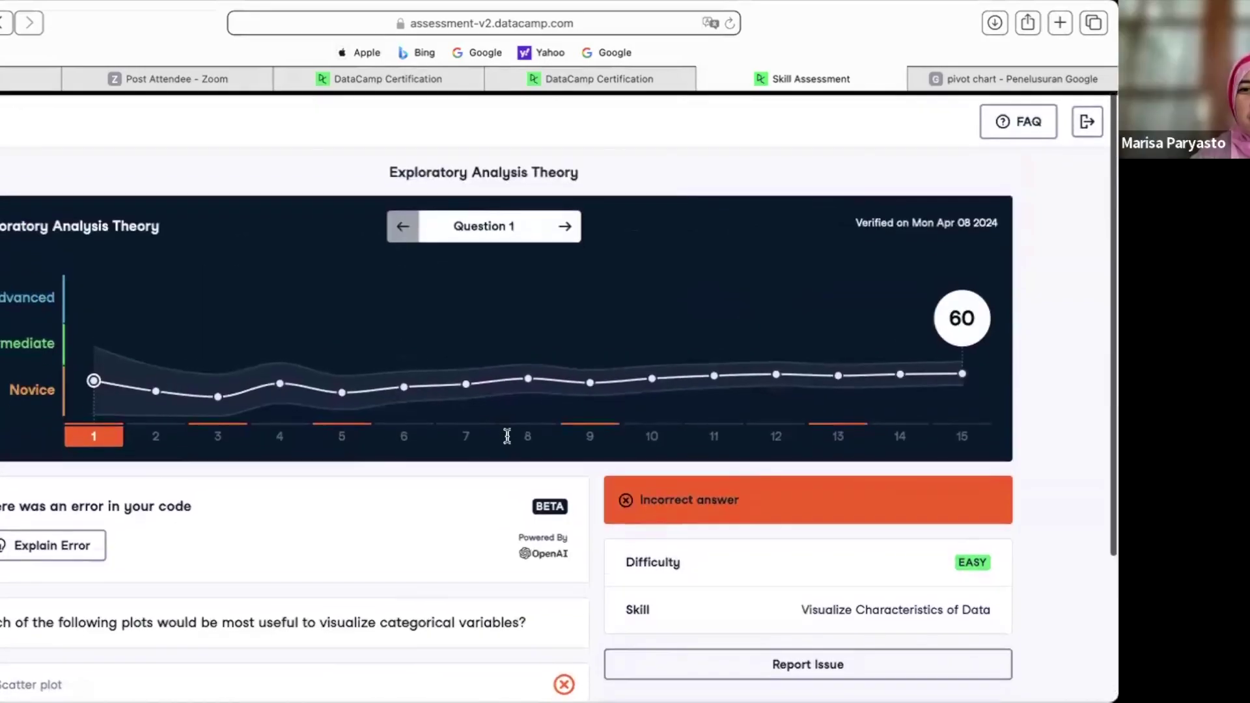
click(565, 222)
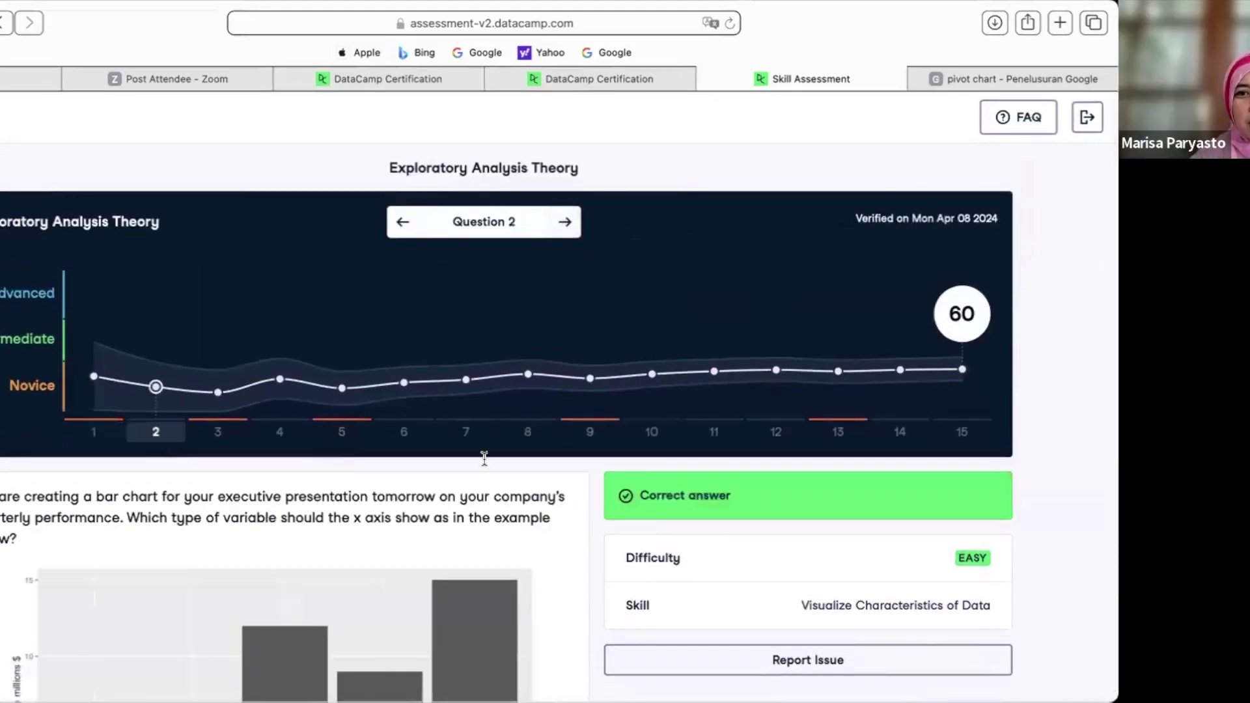
scroll(448, 642, down, 6)
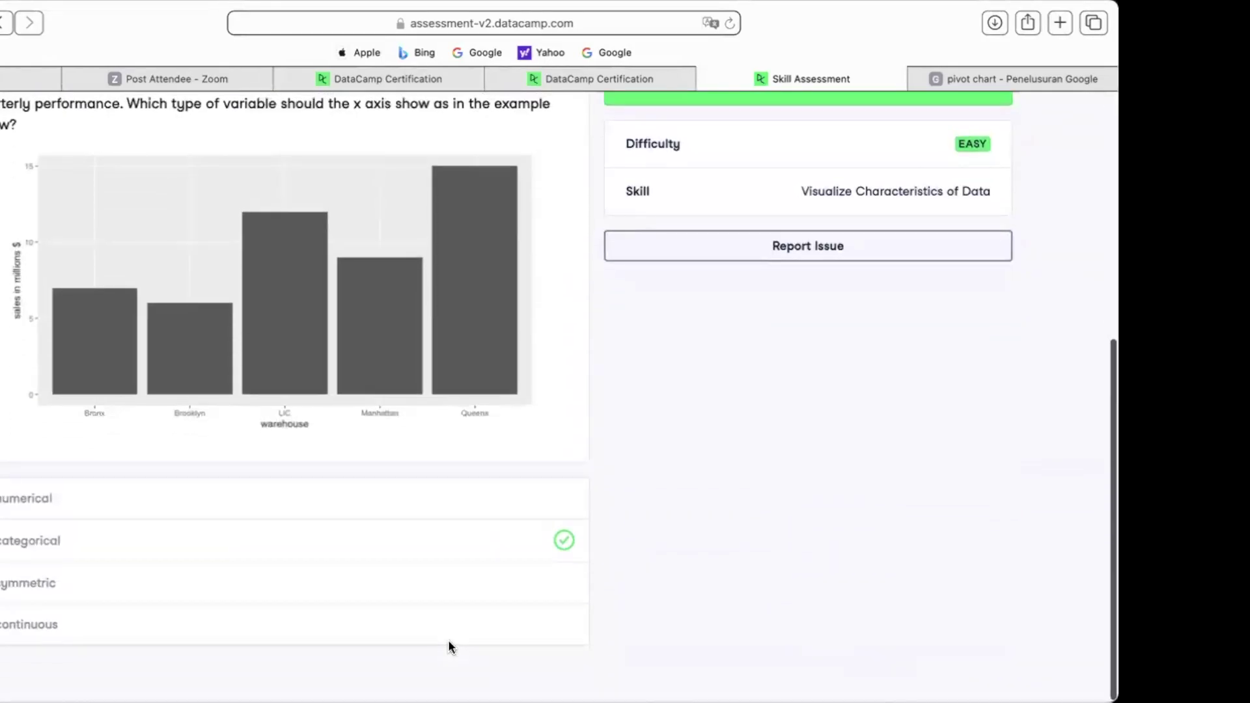
scroll(448, 642, up, 3)
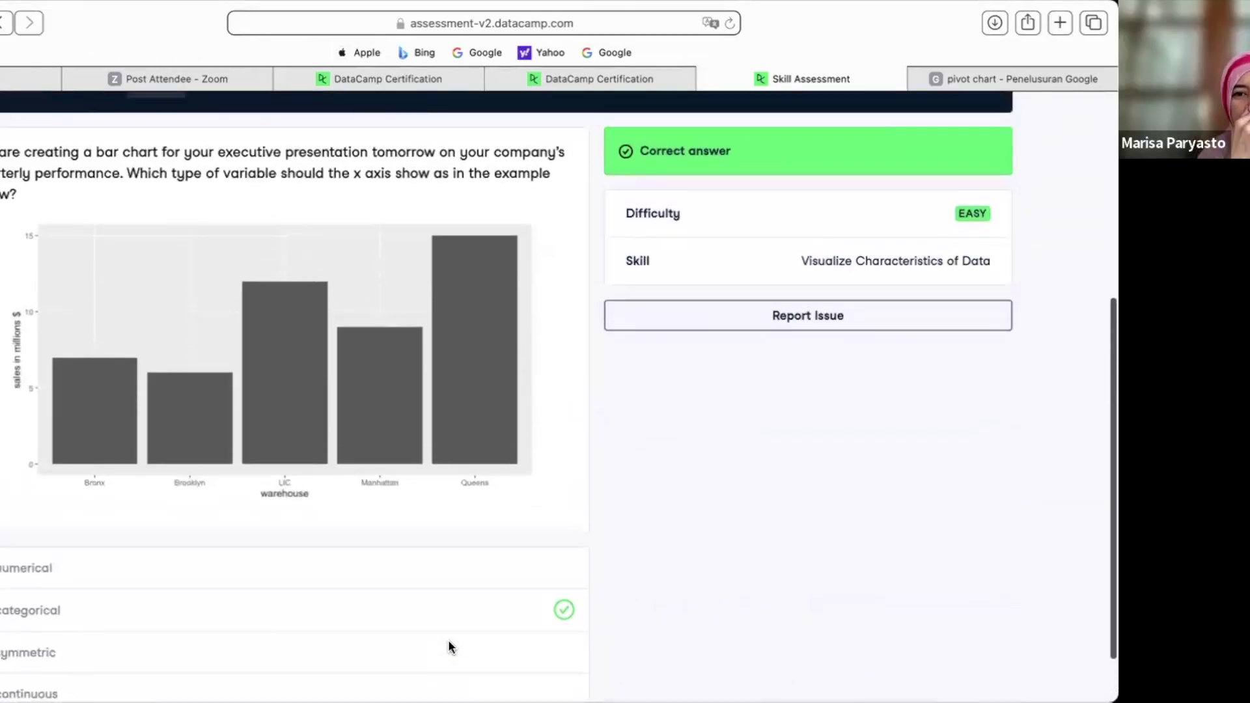
scroll(448, 646, up, 4)
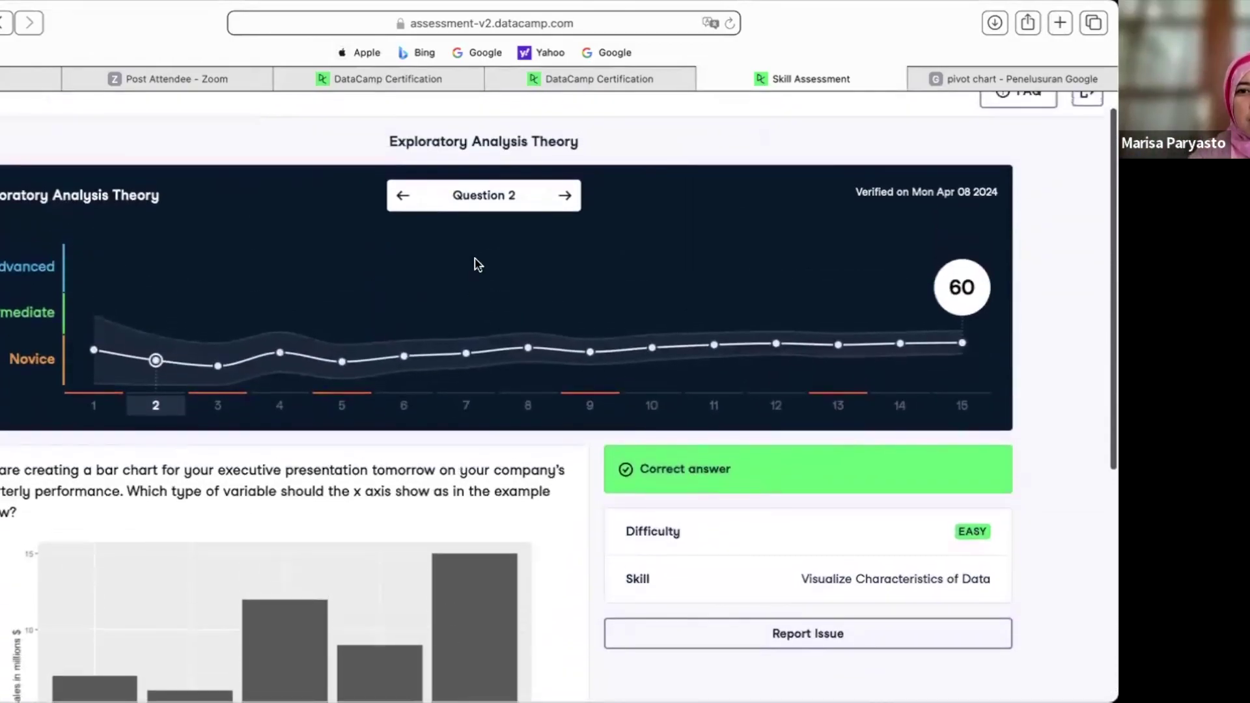
- Review the answer to question 3 on the visualization best suited to finding the median of a continuous dataset
click(564, 195)
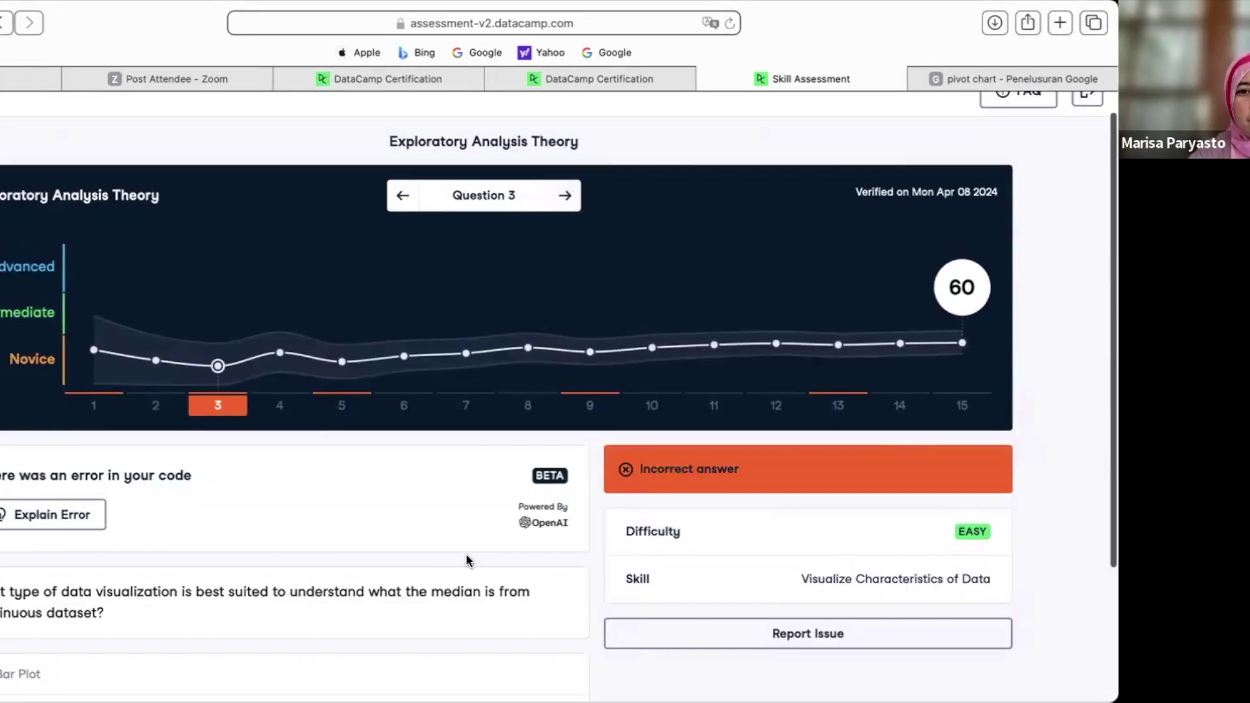
scroll(466, 557, down, 2)
scroll(466, 560, down, 1)
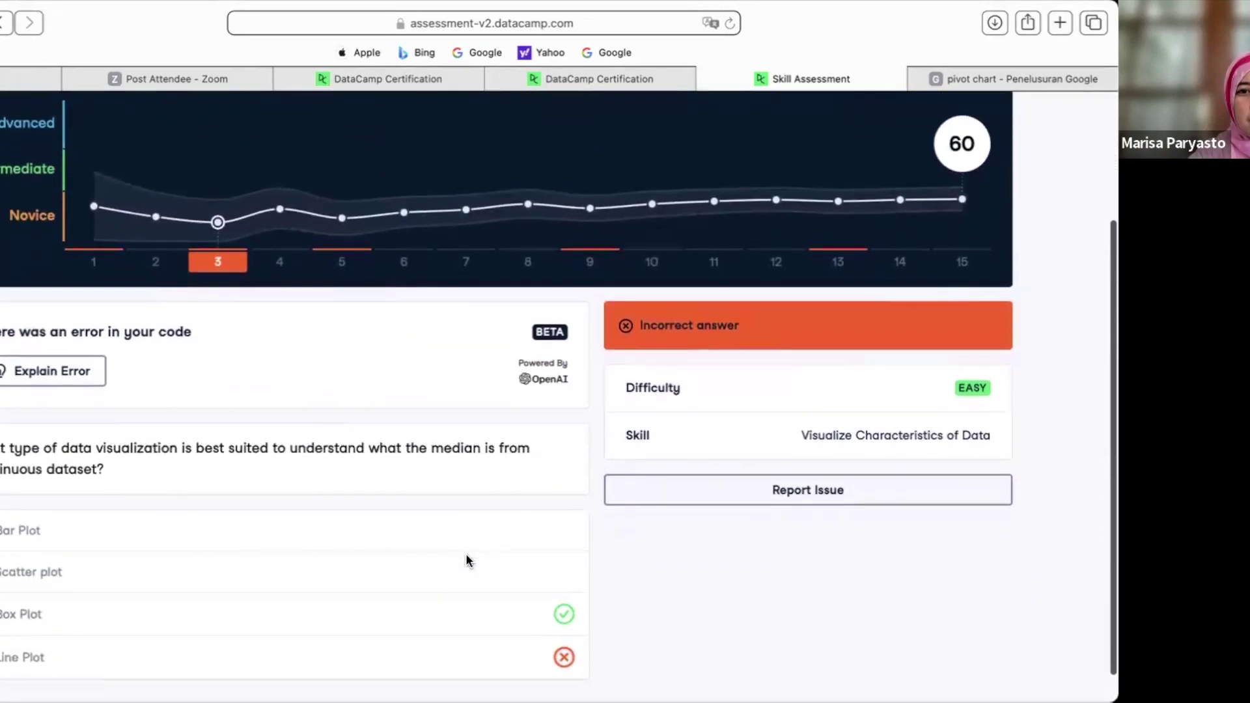
scroll(466, 560, up, 1)
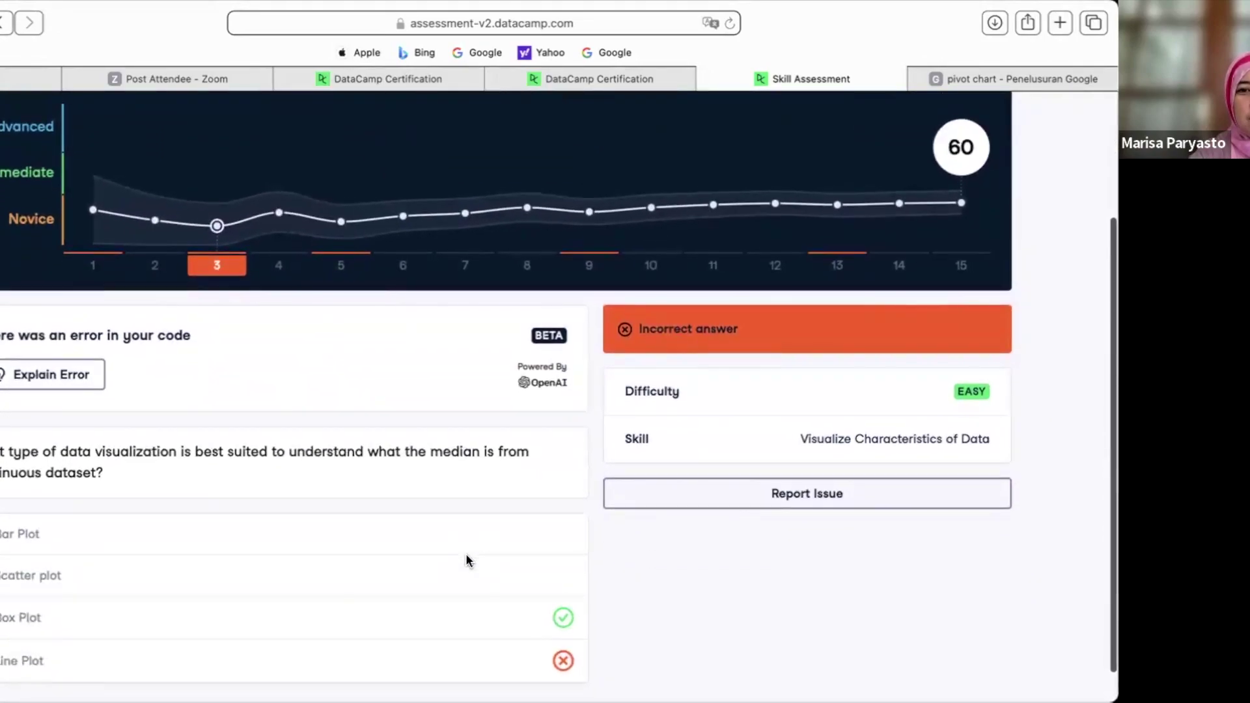
scroll(466, 560, up, 1)
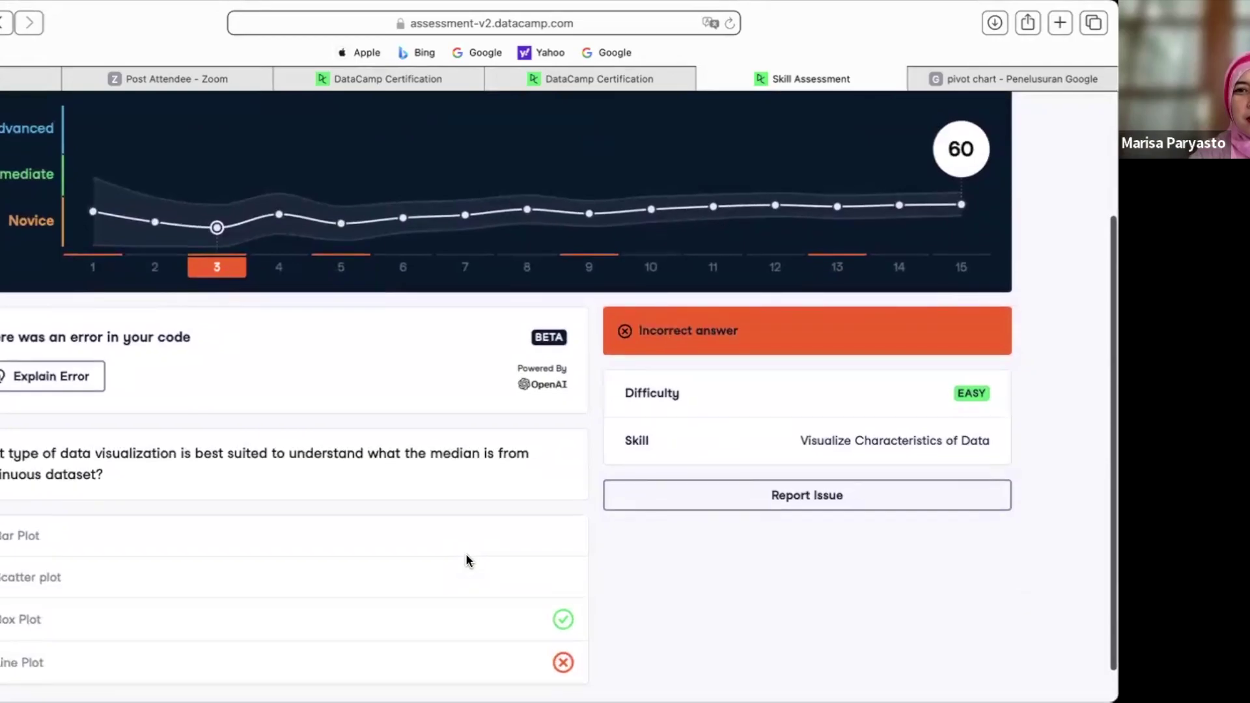
scroll(467, 559, up, 2)
scroll(467, 560, up, 5)
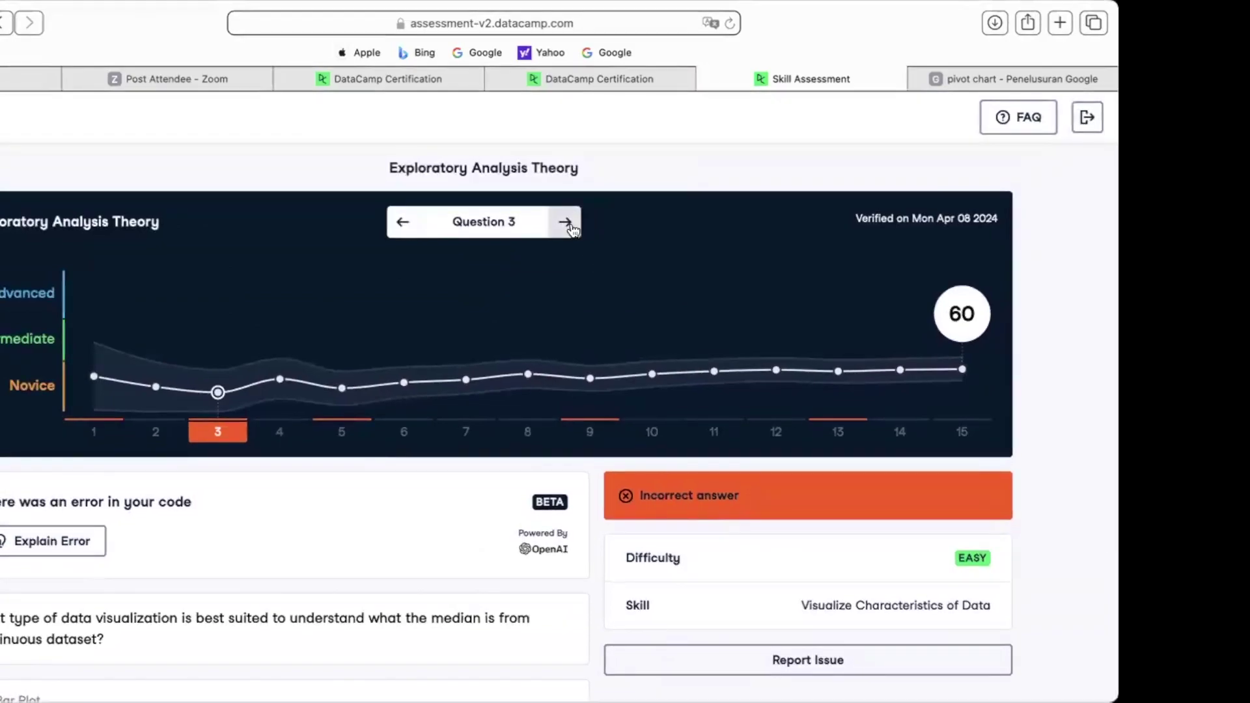
- Review the answer to question 4 on the plot for identifying outliers in miles per car brand
click(565, 223)
scroll(510, 506, down, 2)
scroll(511, 511, up, 1)
scroll(511, 512, up, 1)
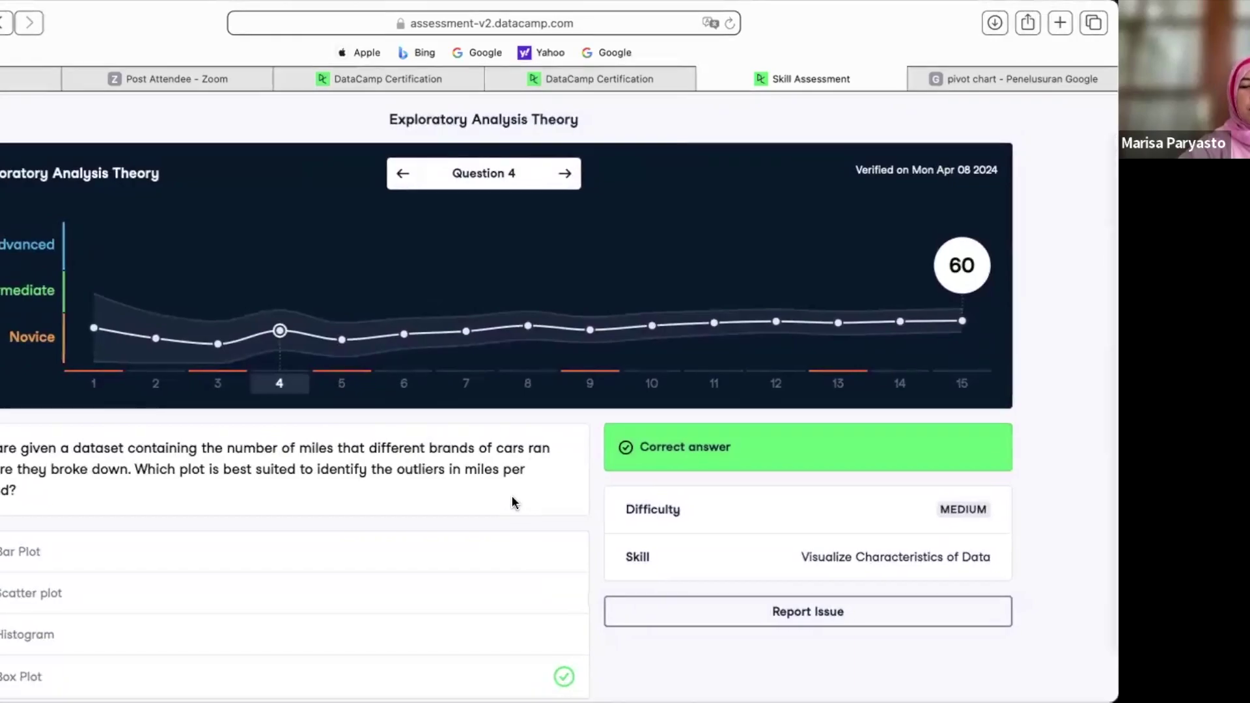
- Review question 5 on customer purchase amount versus time spent on the website, and display the AI explanation of its error
click(565, 175)
scroll(502, 480, down, 3)
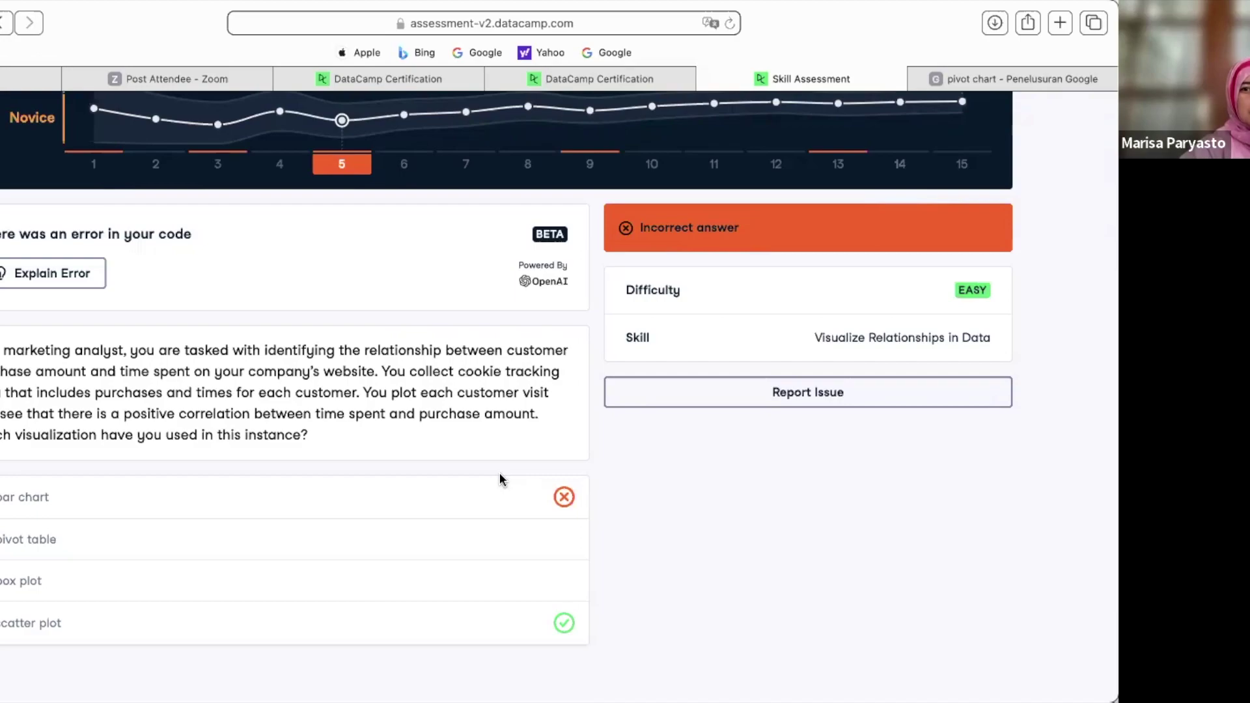
scroll(498, 473, up, 2)
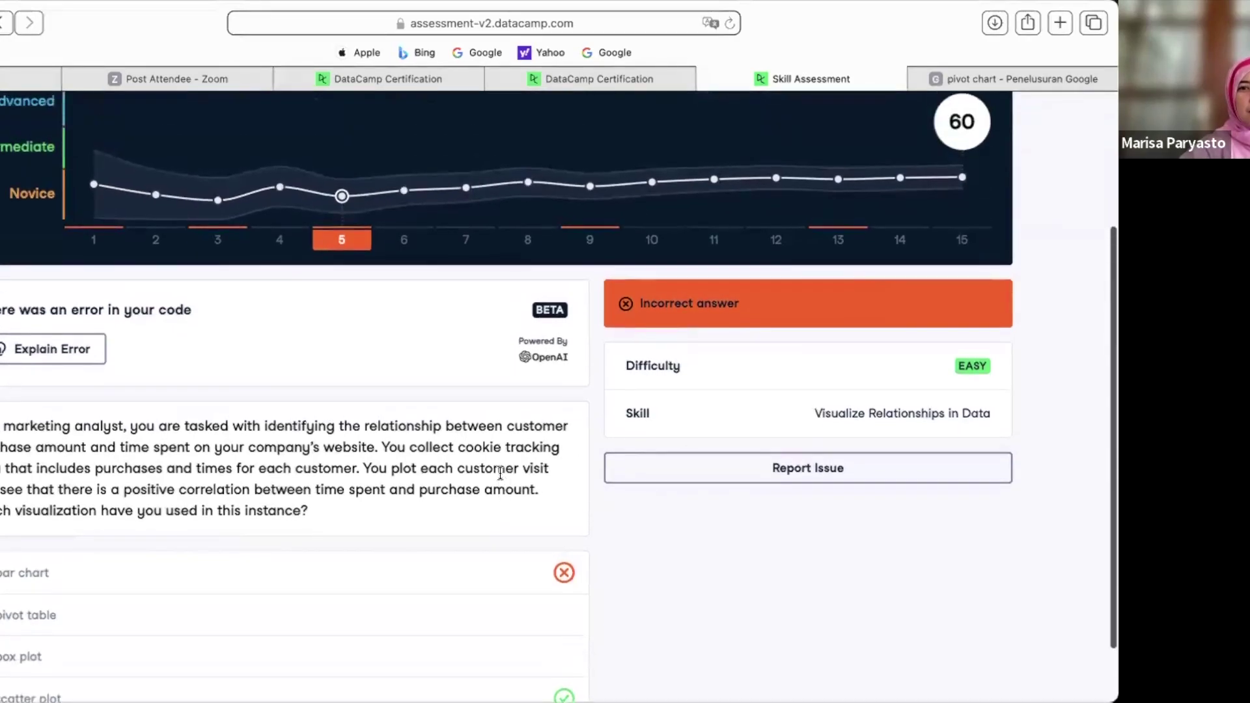
scroll(498, 473, down, 1)
scroll(499, 473, up, 1)
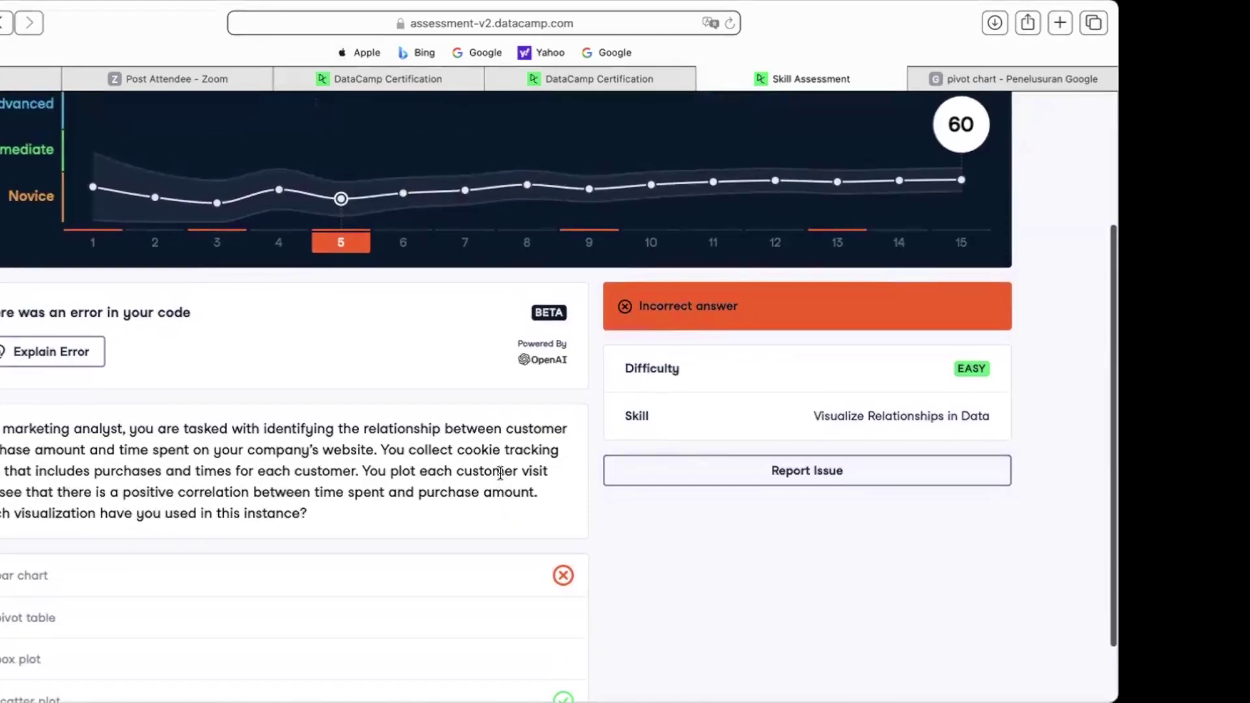
scroll(500, 472, up, 1)
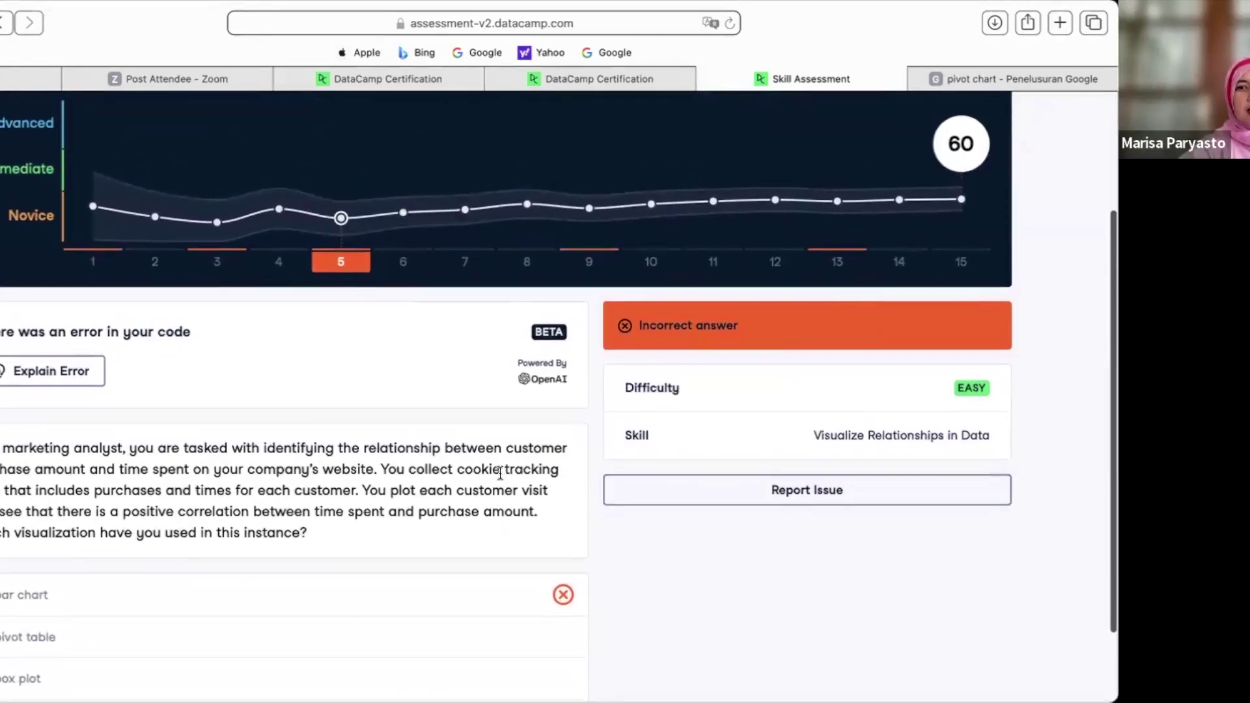
scroll(500, 472, up, 3)
scroll(500, 472, down, 5)
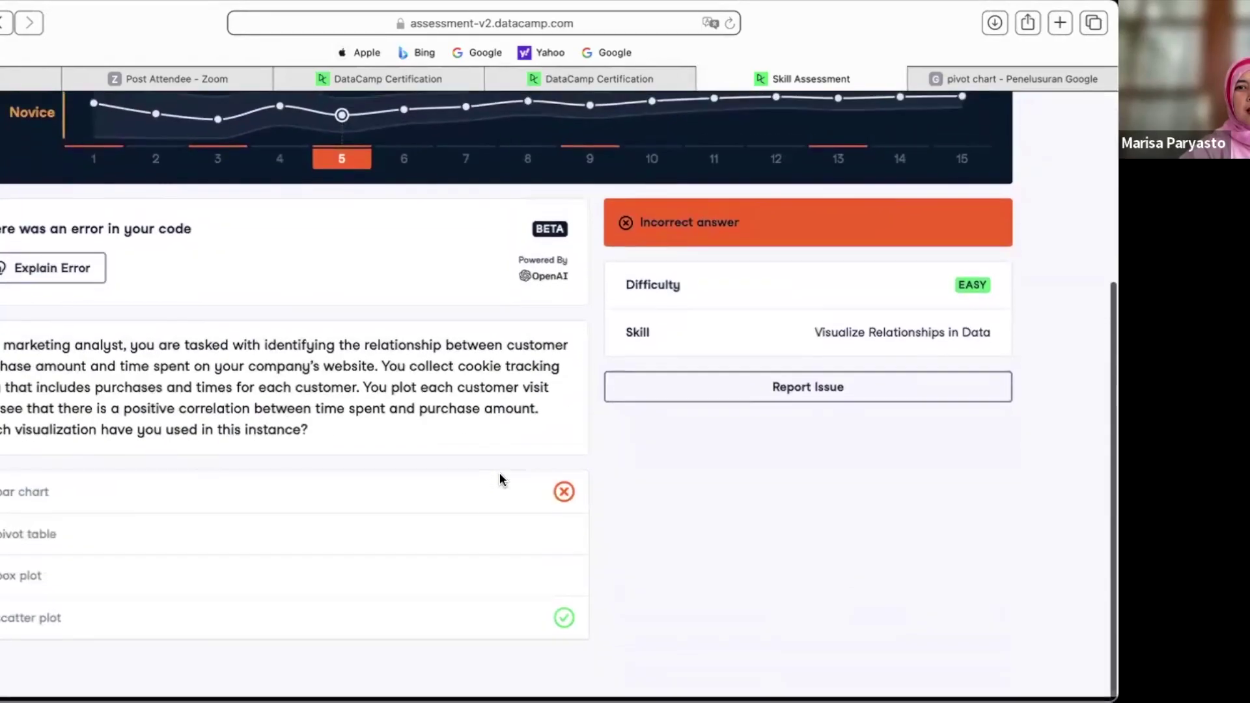
click(57, 281)
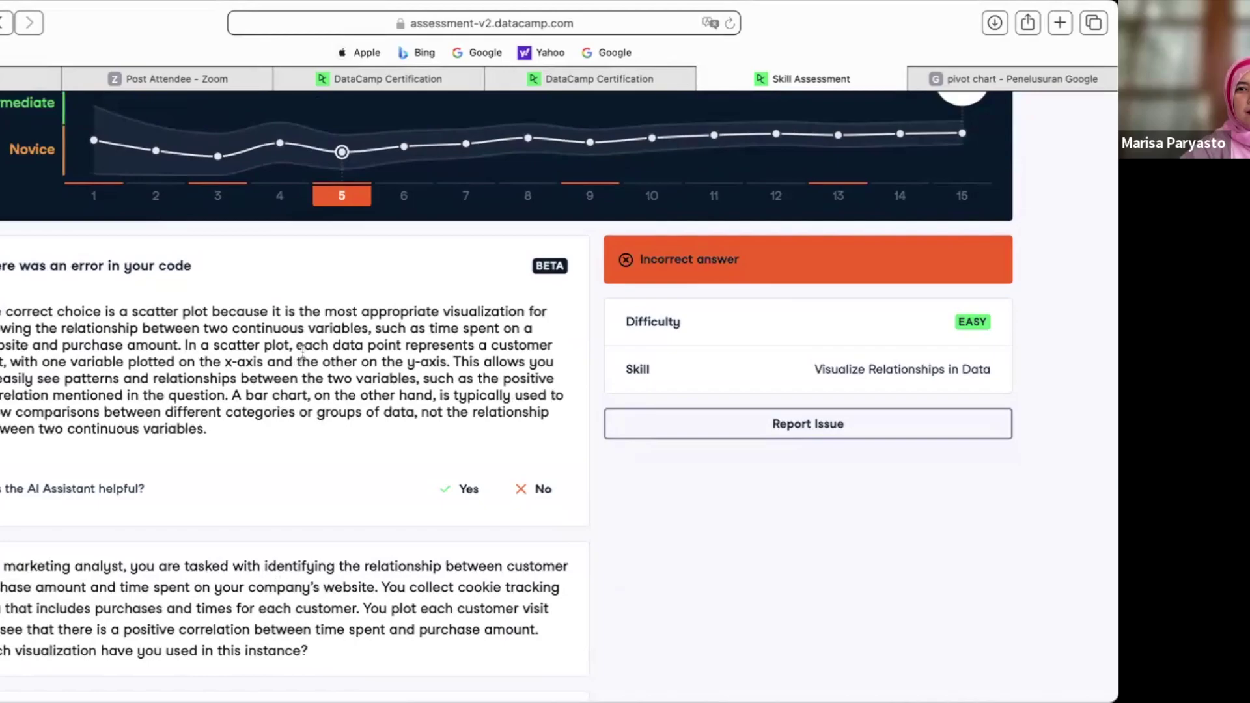
scroll(302, 351, up, 4)
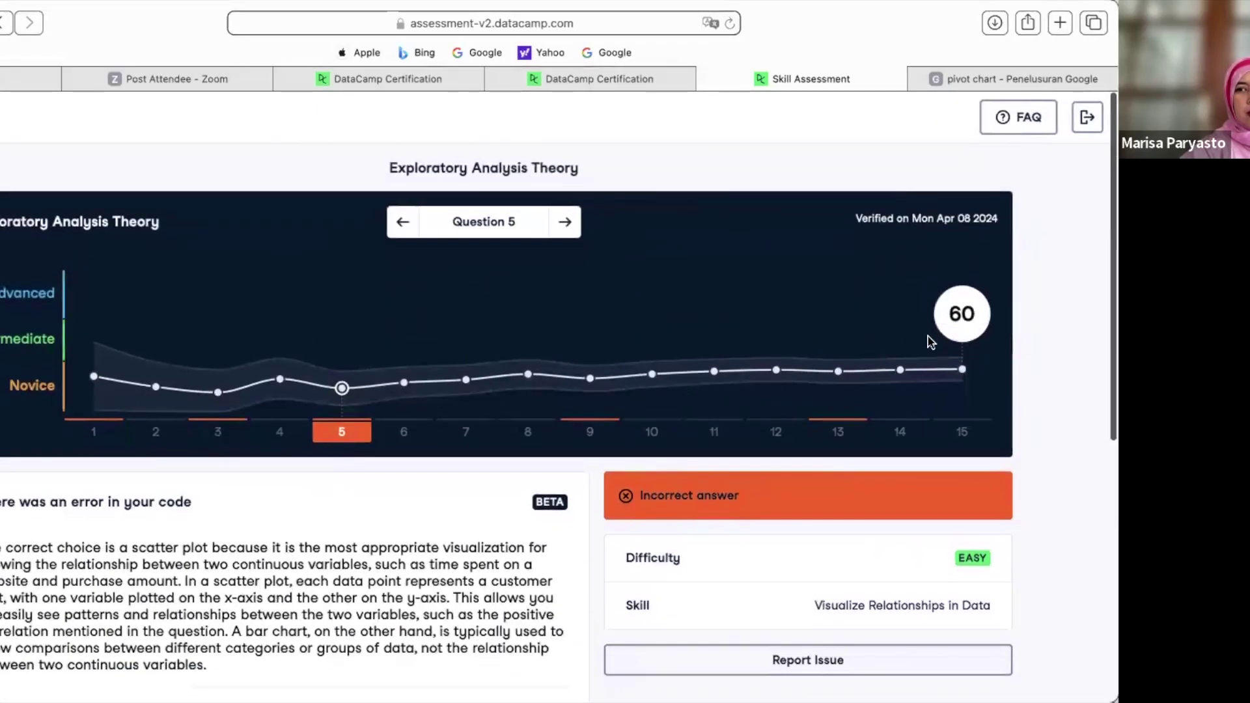
- Review the answers to question 6 on last week's sales trend and question 7 on employees' income and well-being
click(564, 222)
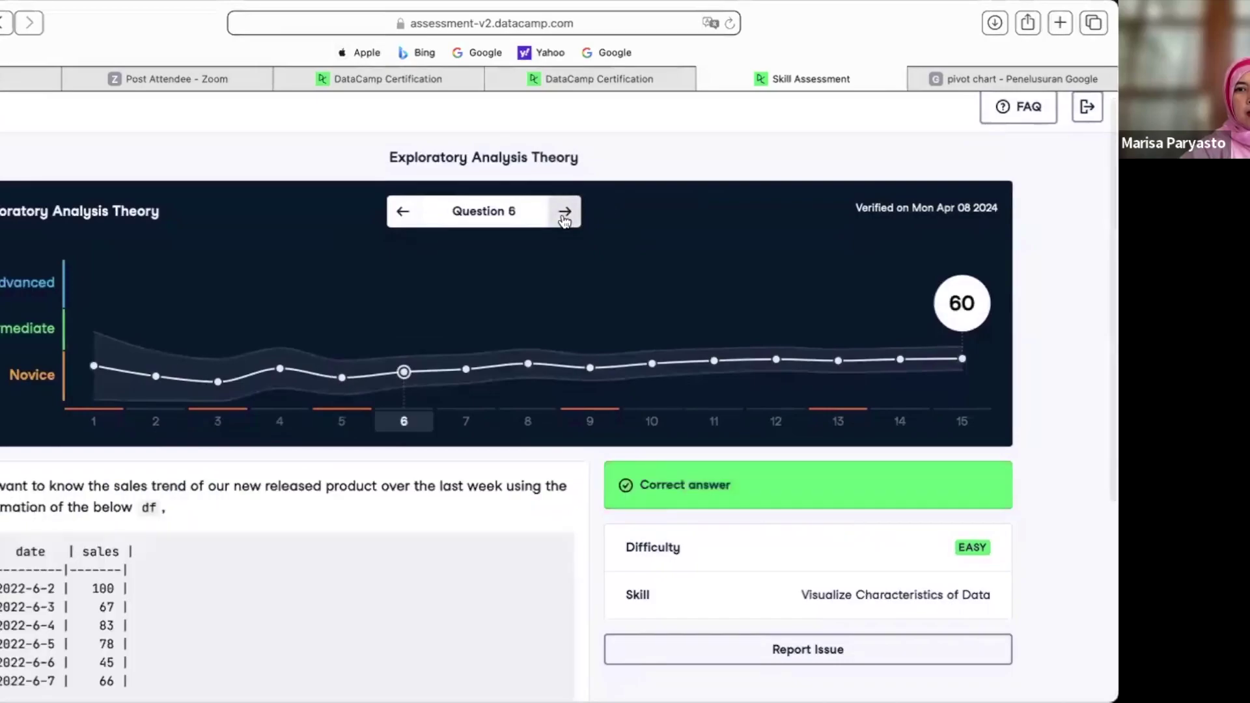
scroll(523, 355, down, 5)
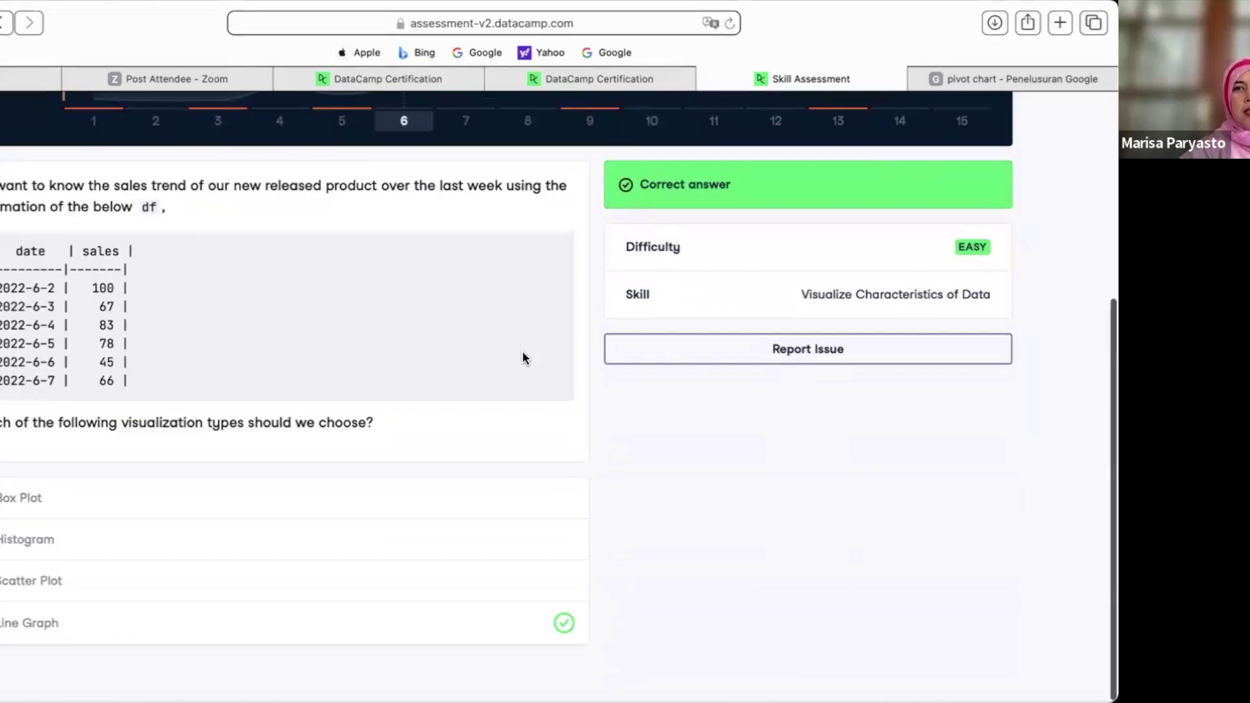
scroll(522, 358, up, 5)
click(566, 233)
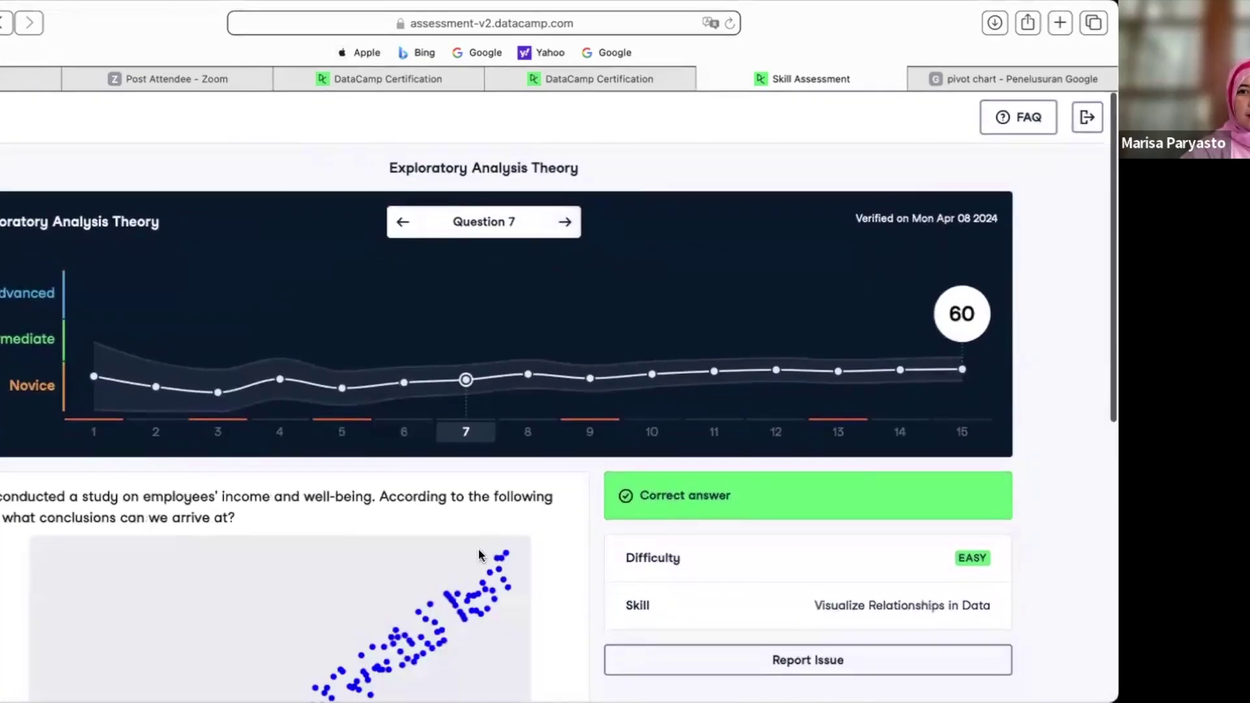
scroll(480, 552, down, 8)
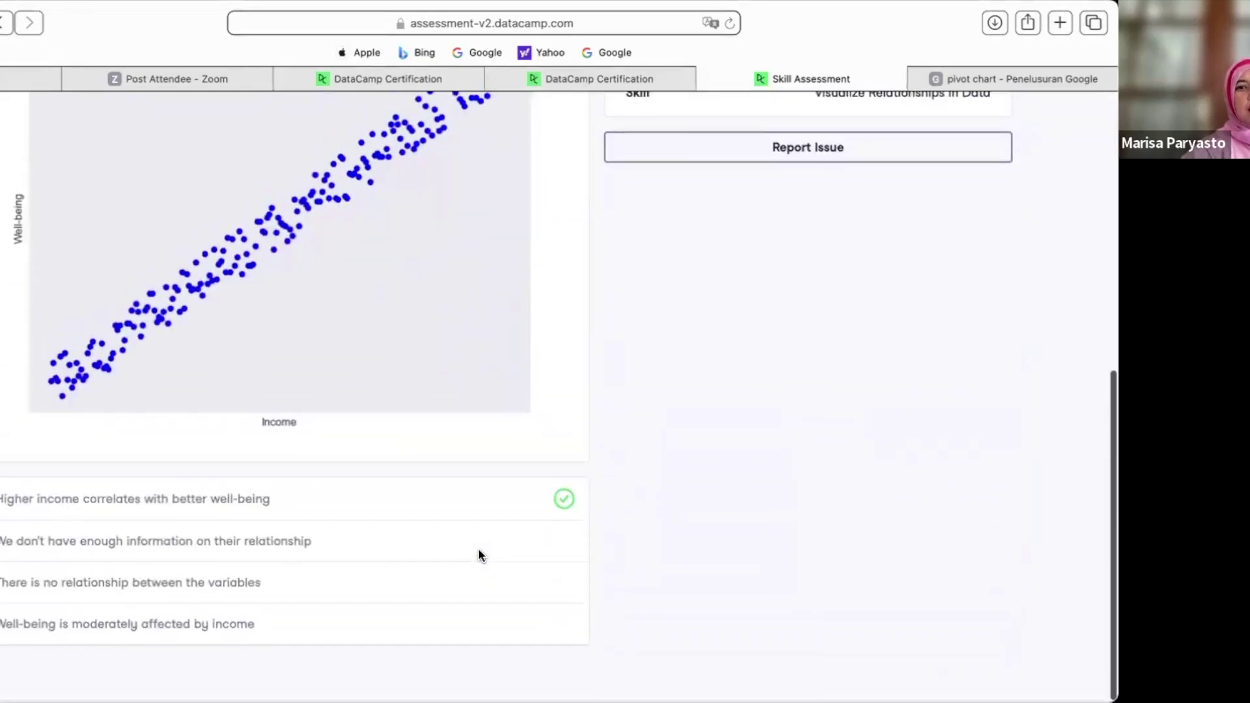
scroll(477, 555, up, 8)
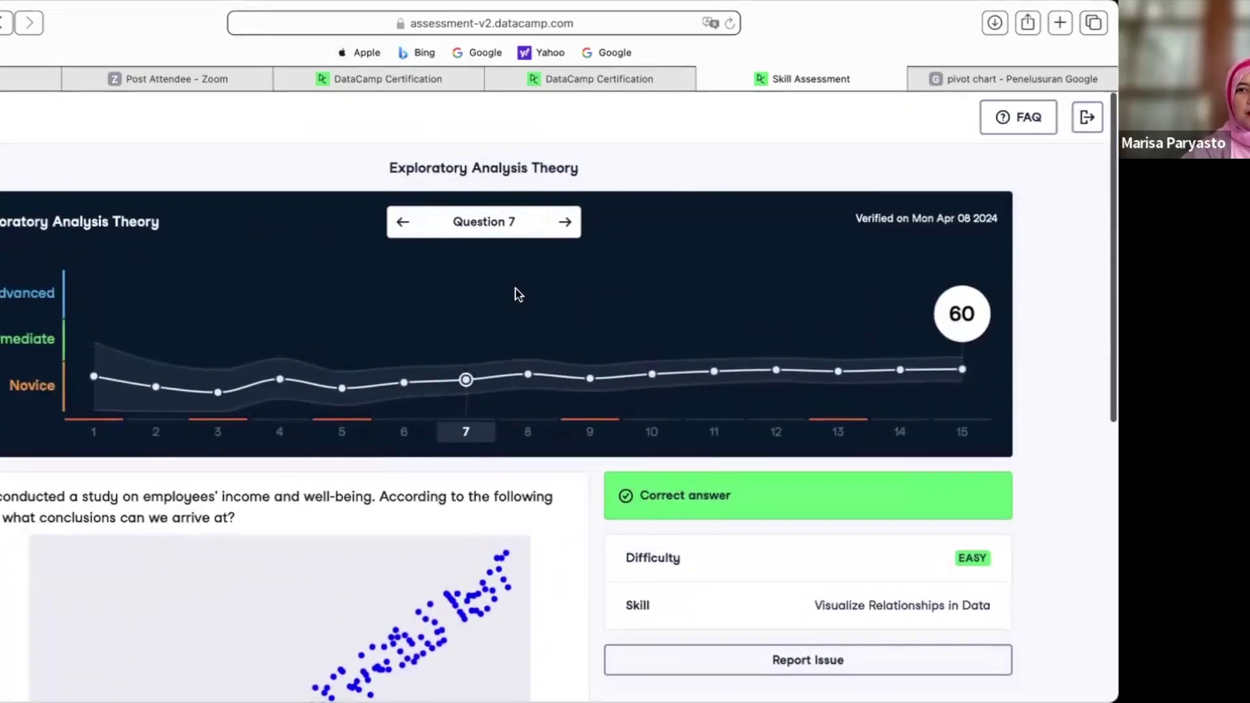
- Review the answer to question 8 on presenting 12 months of sales trends for four regions
click(562, 222)
scroll(465, 503, down, 2)
scroll(464, 503, down, 1)
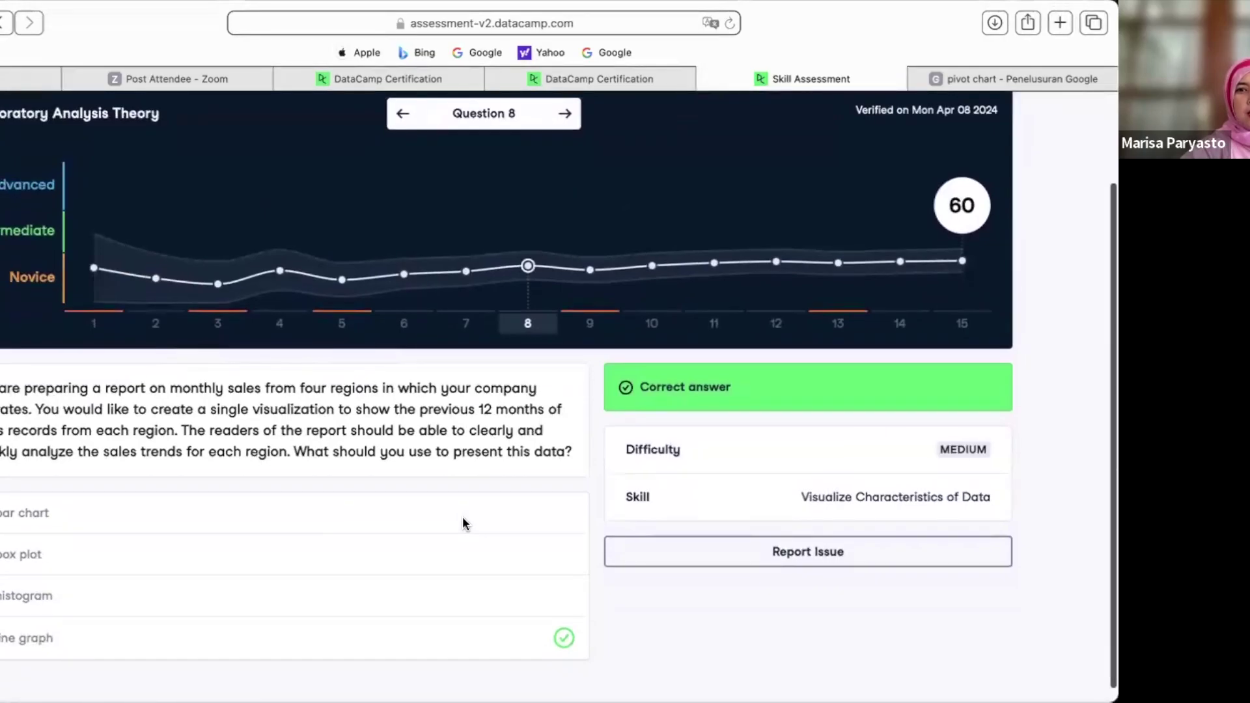
scroll(463, 521, up, 3)
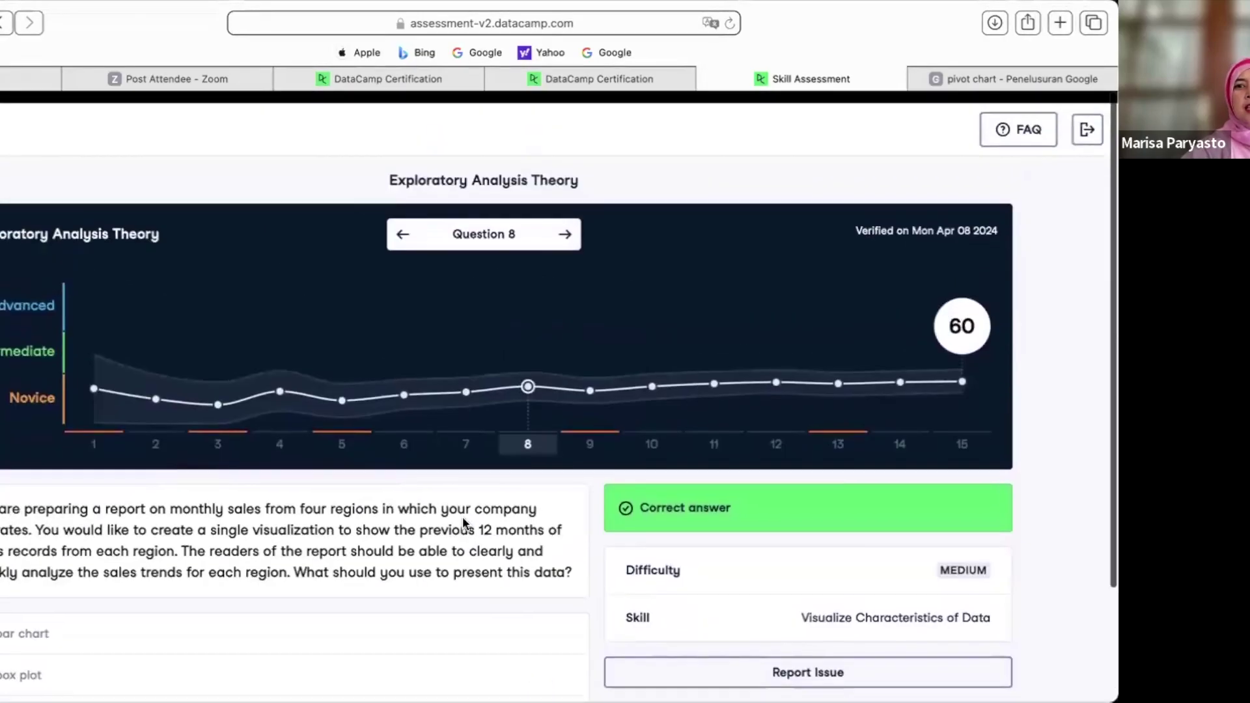
- Review the answer to question 9 on plotting Miles Per Gallon against Horsepower, and continue to question 10
click(564, 222)
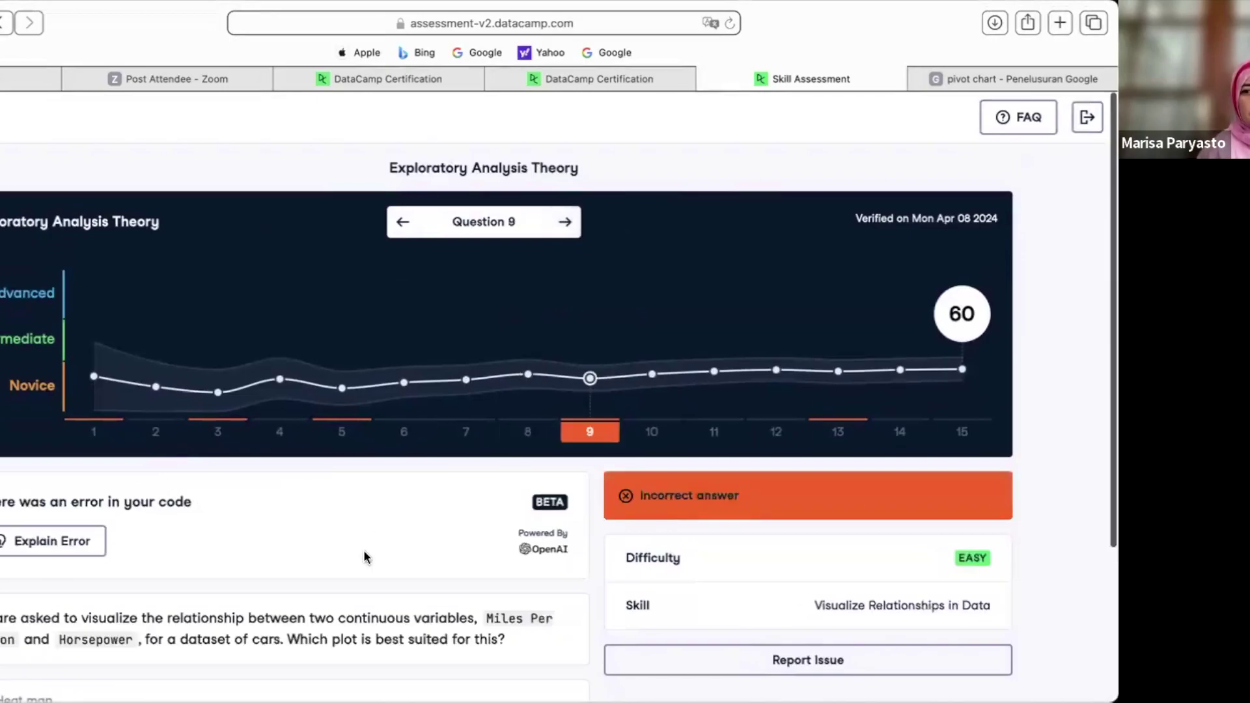
scroll(366, 556, down, 3)
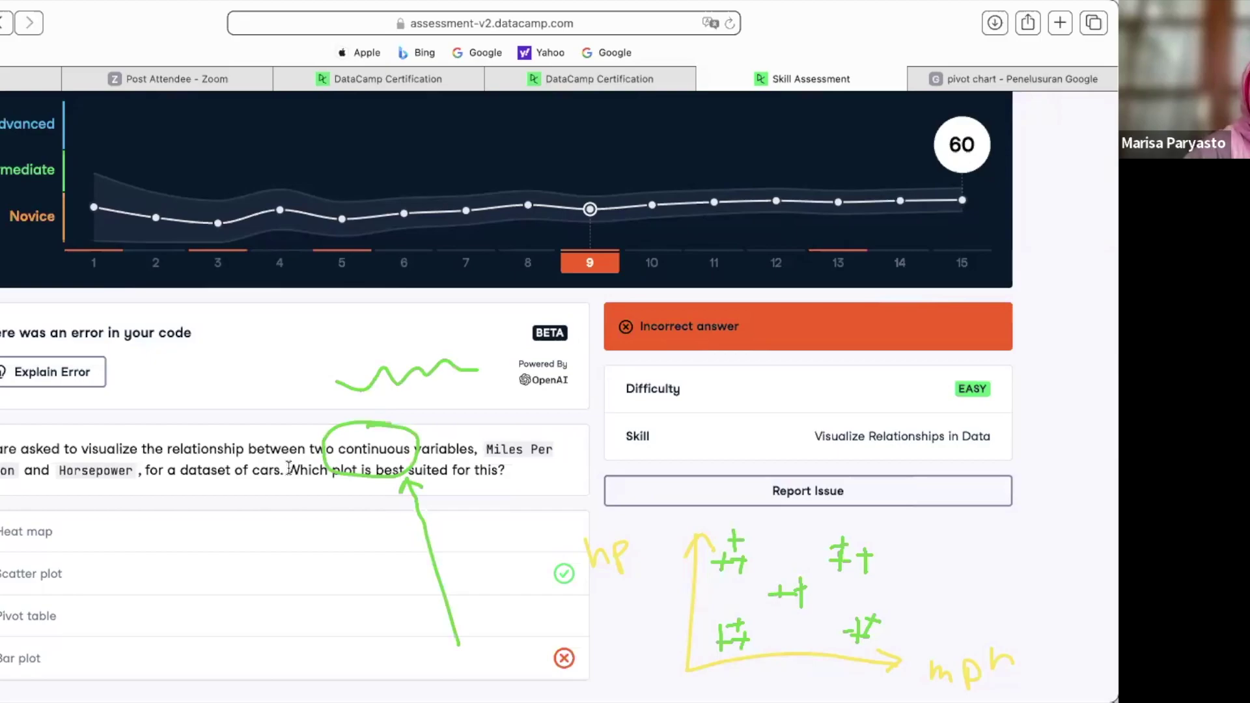
scroll(288, 466, up, 5)
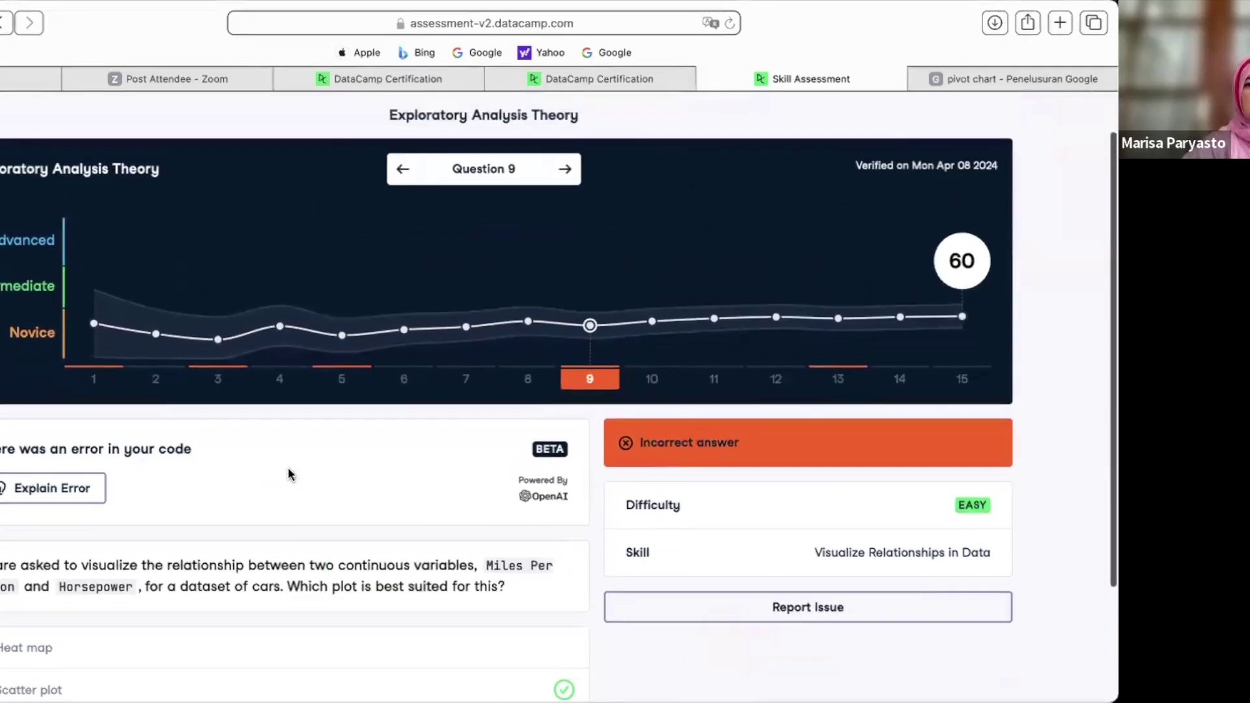
click(574, 225)
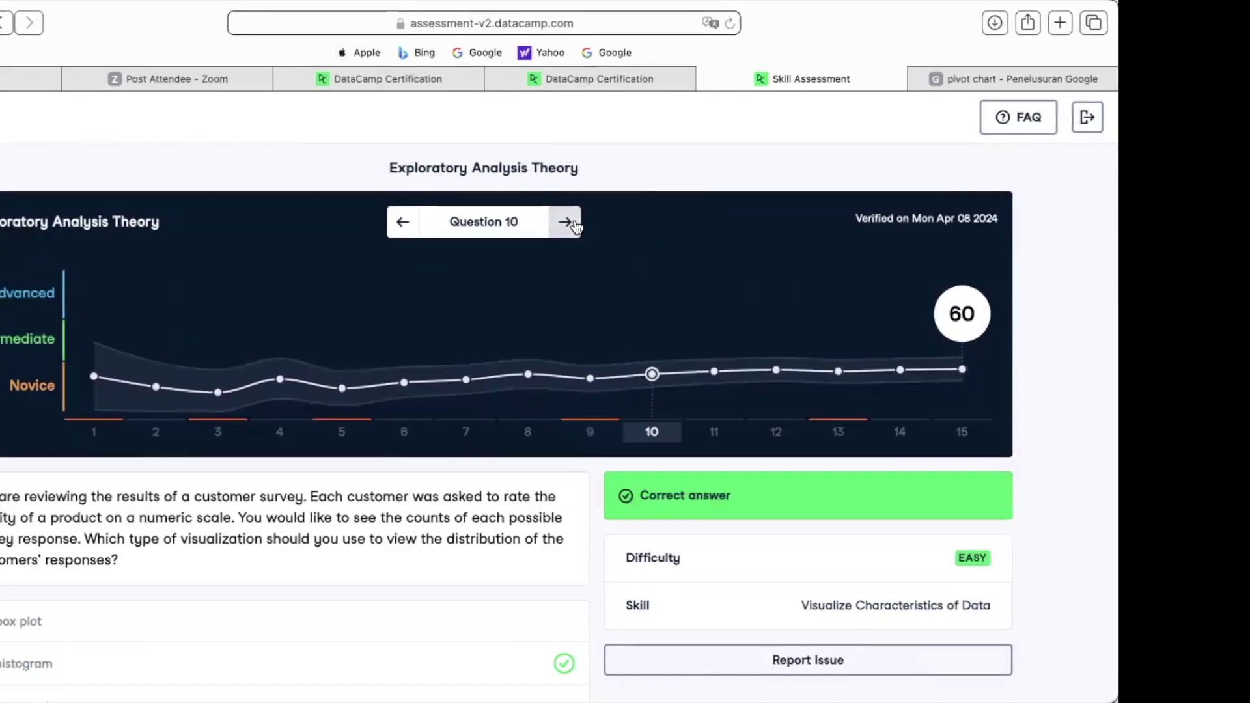
- Review the answers to question 11 on plotting a variable over time and question 12 on visualizing Pearson correlation coefficients
click(575, 227)
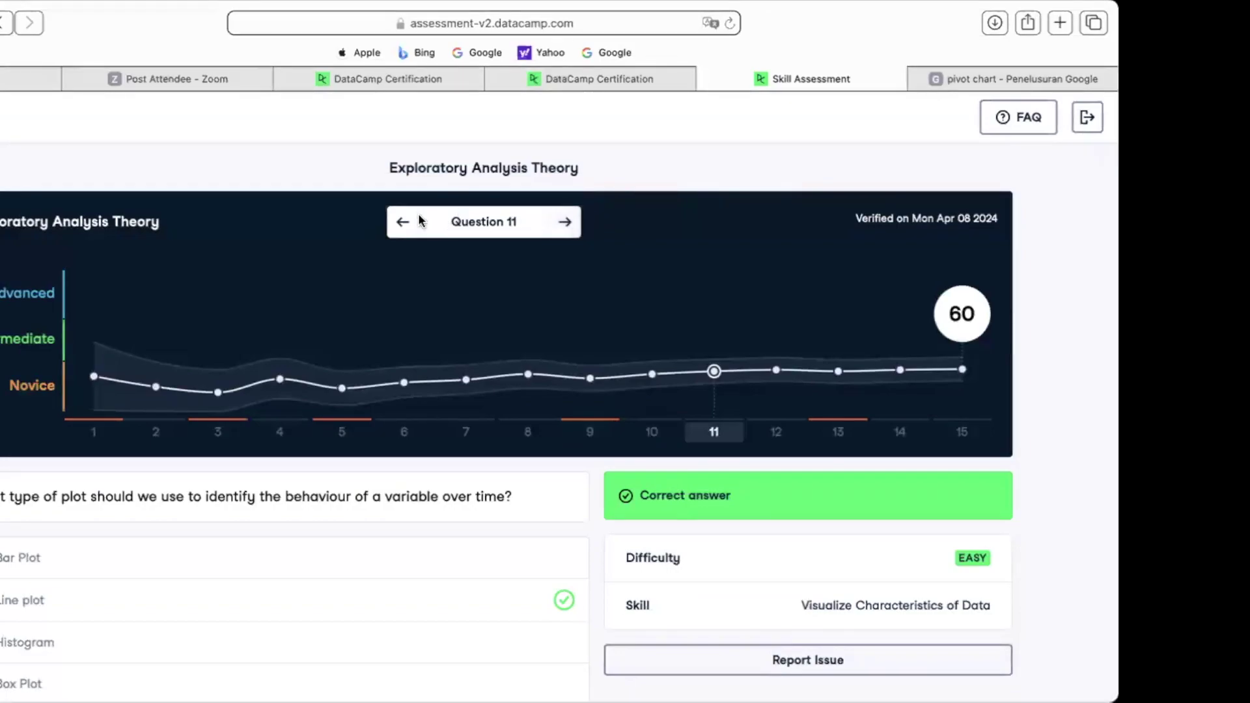
click(579, 224)
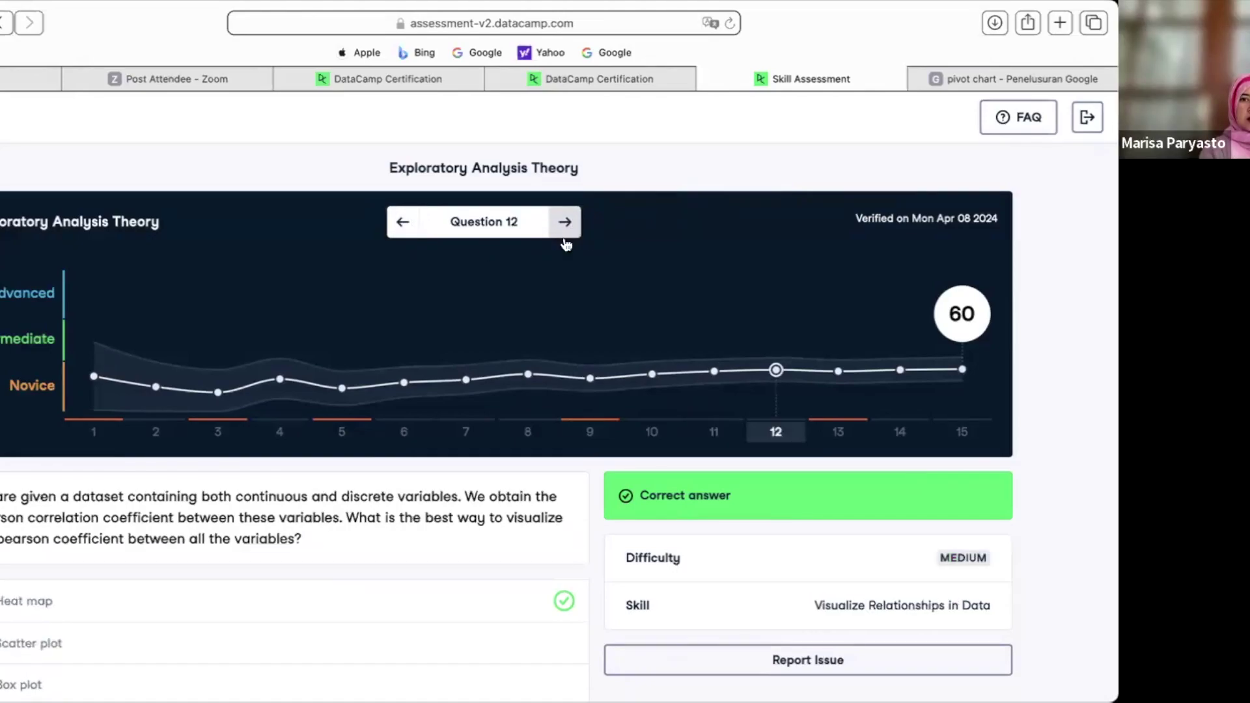
scroll(455, 382, down, 3)
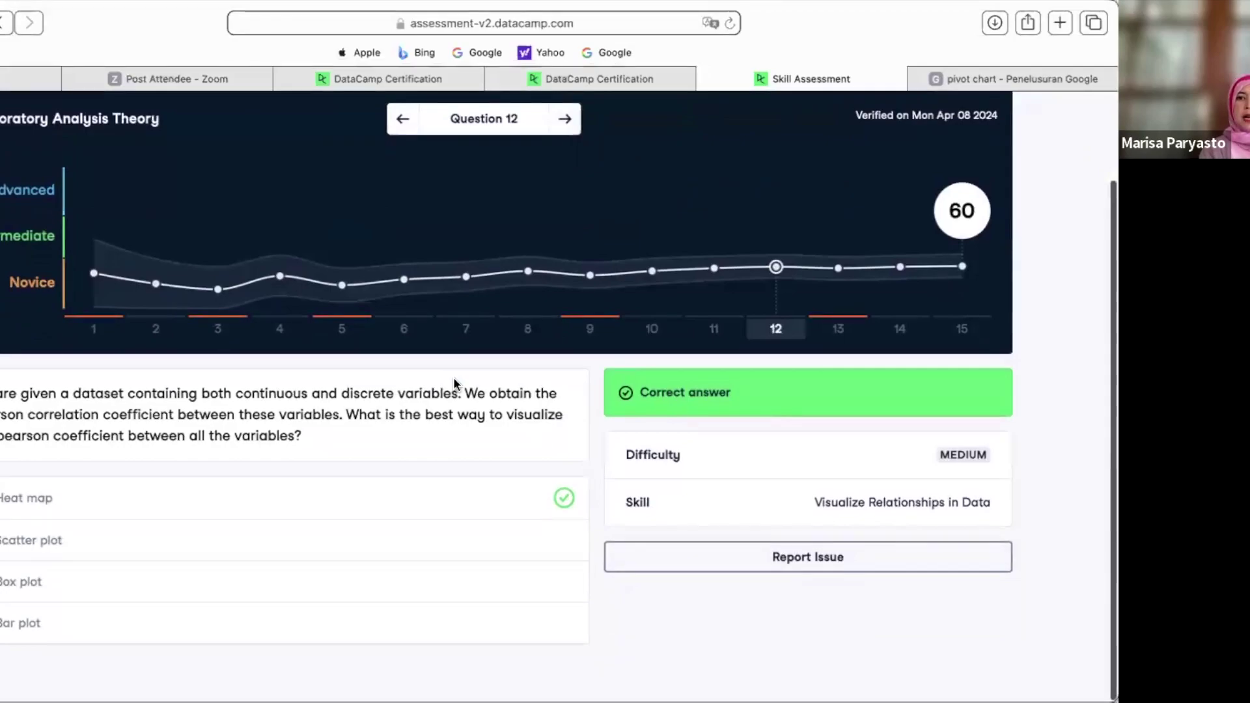
scroll(454, 378, up, 2)
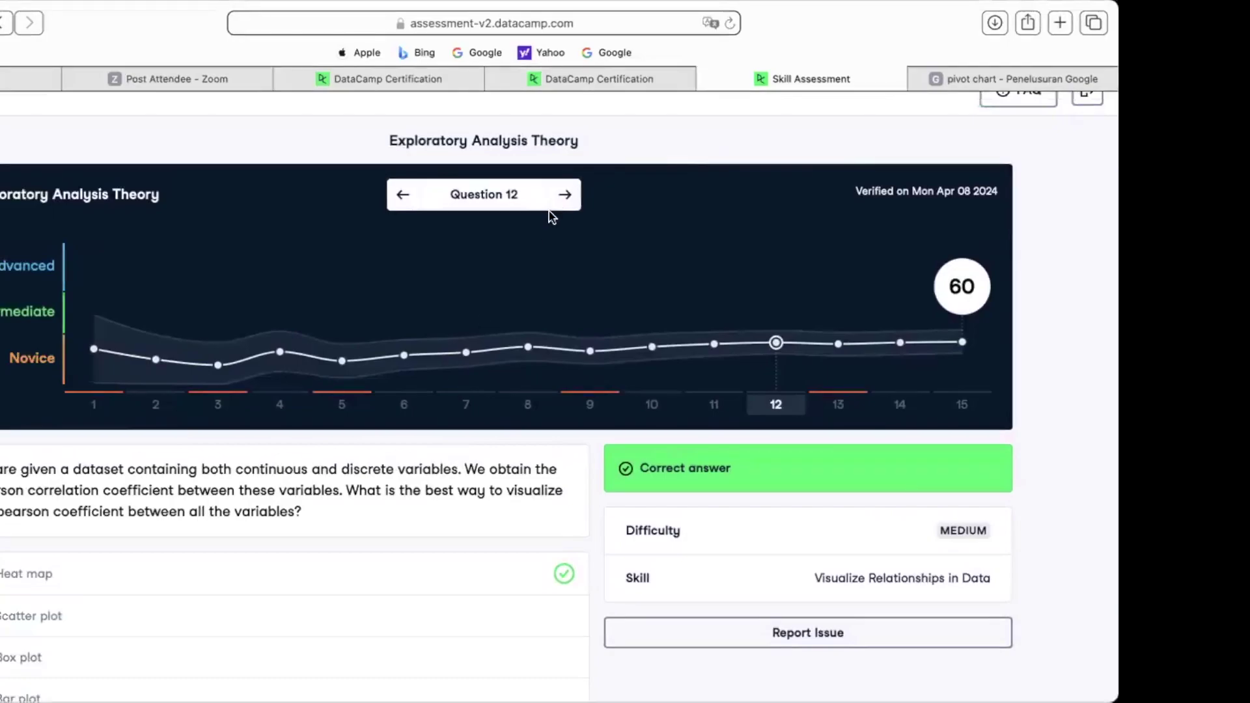
- Review the answer to question 13 on the pivot table of stress levels and study hours in public and private schools
click(566, 197)
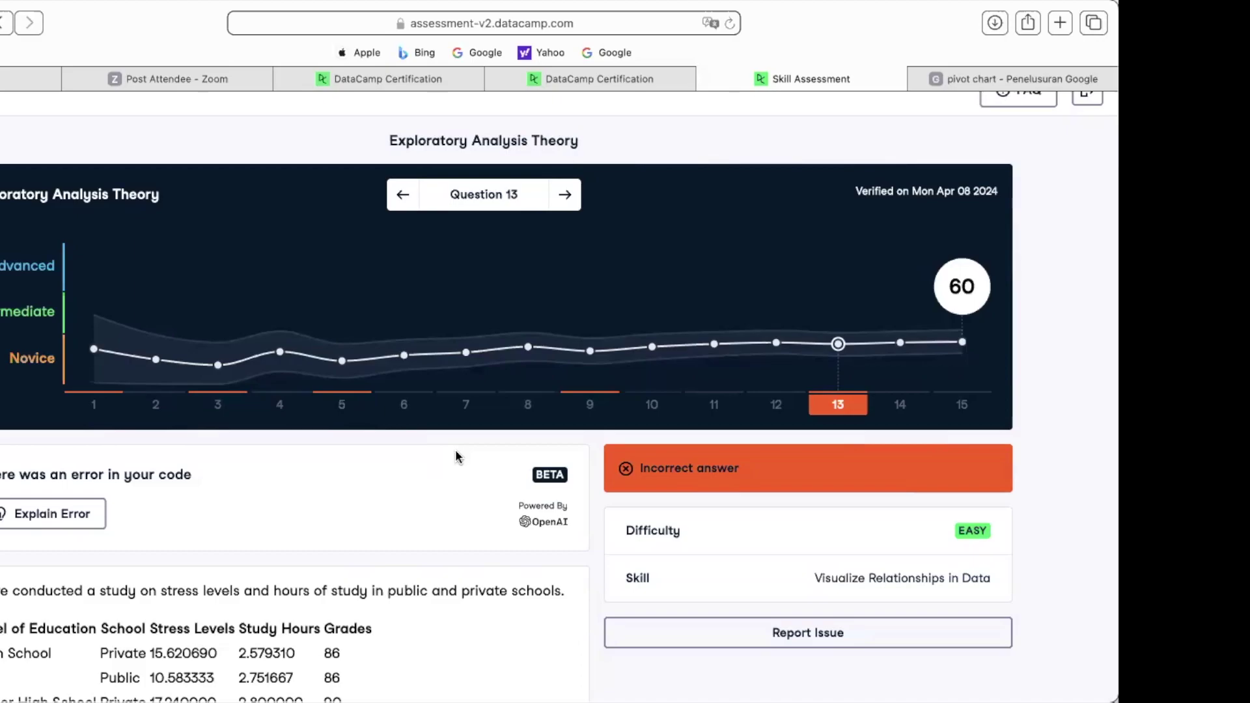
scroll(264, 526, down, 1)
scroll(264, 526, down, 5)
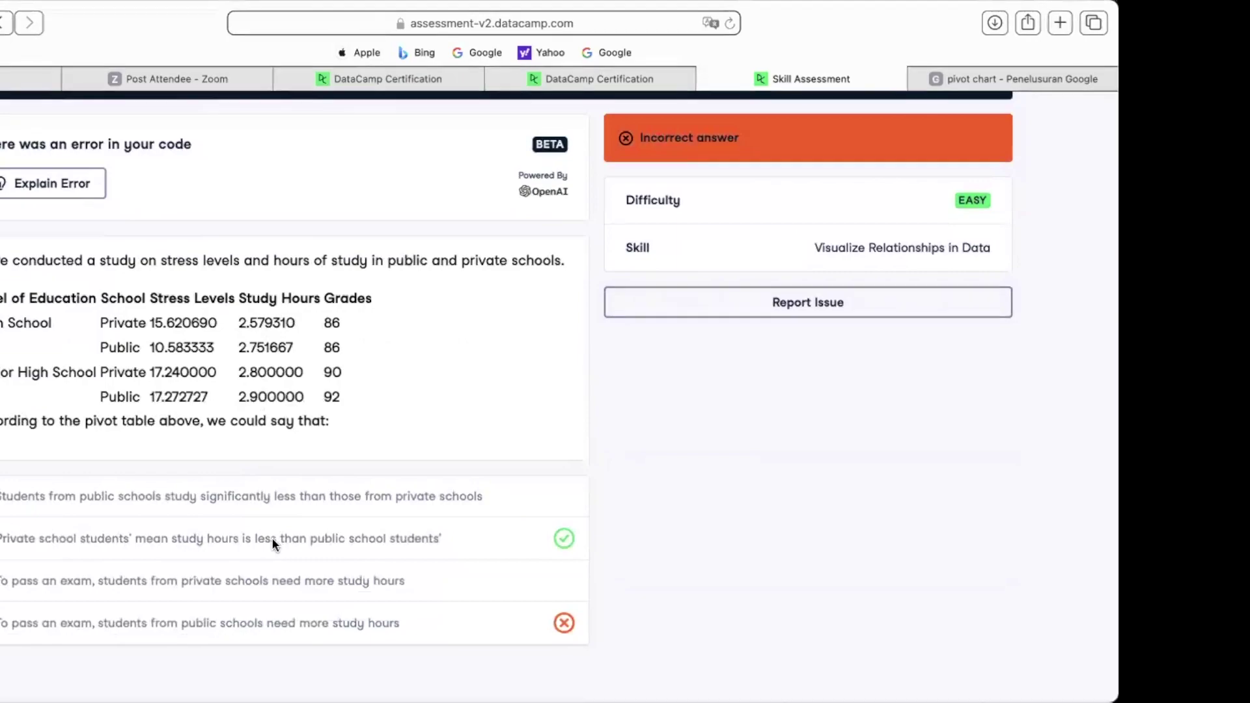
scroll(272, 538, up, 3)
scroll(273, 539, up, 3)
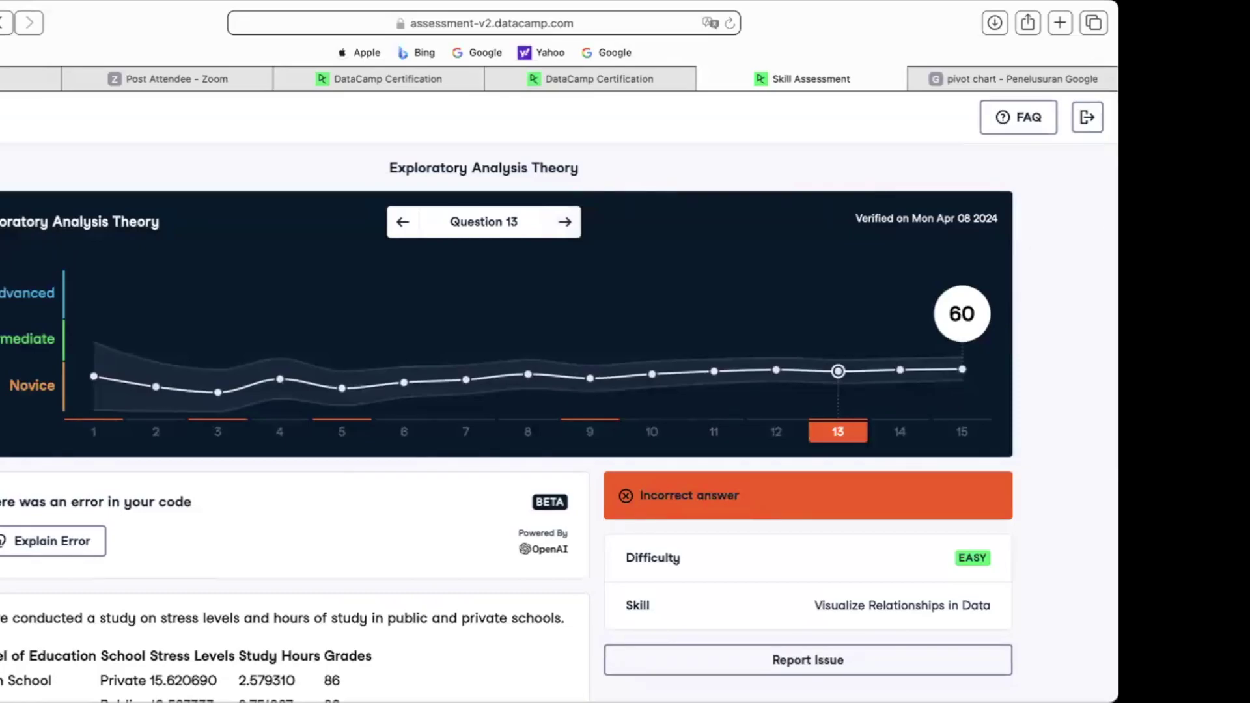
scroll(386, 549, down, 5)
scroll(385, 549, up, 5)
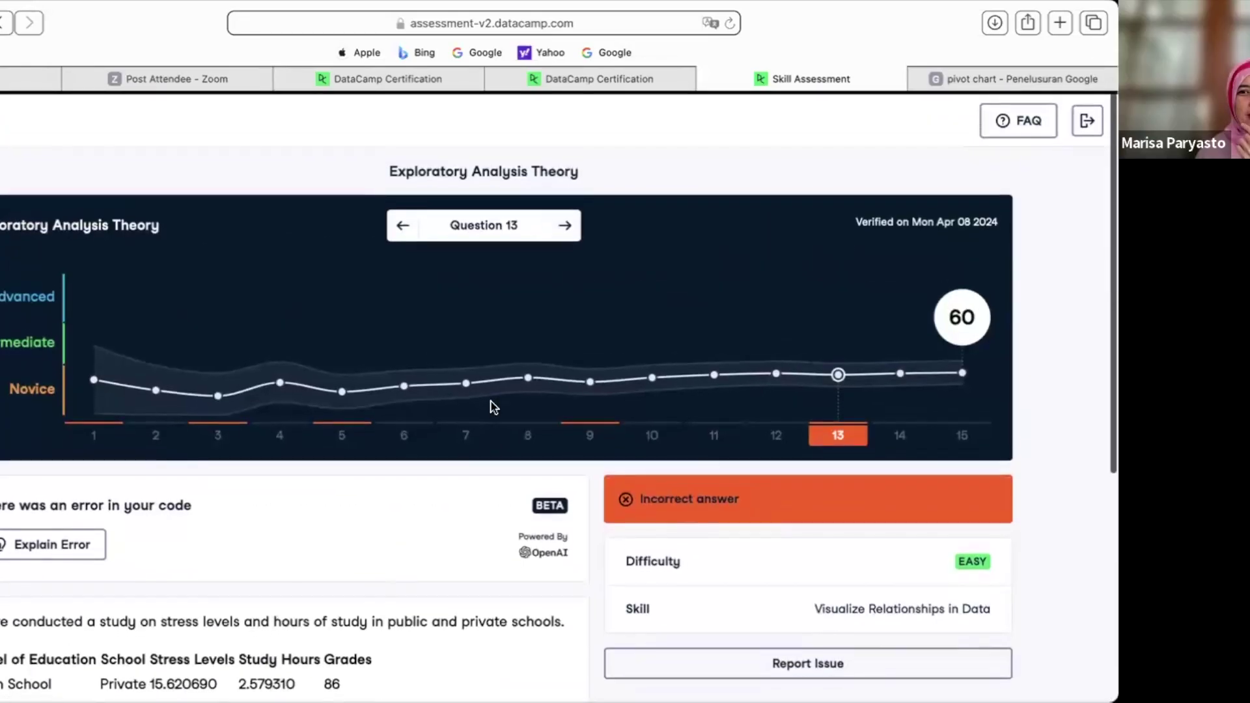
- Review the answer to question 14 on visualizing account applications routed from each bank branch into work queues
click(565, 225)
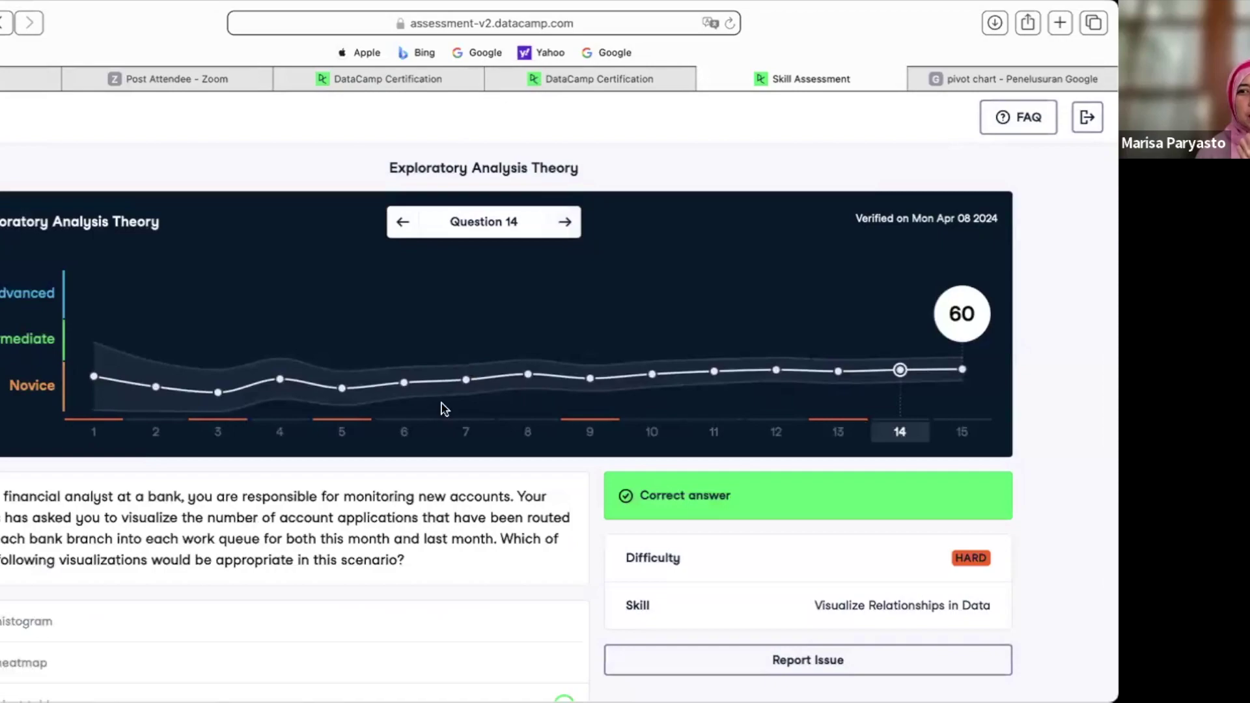
scroll(350, 580, down, 1)
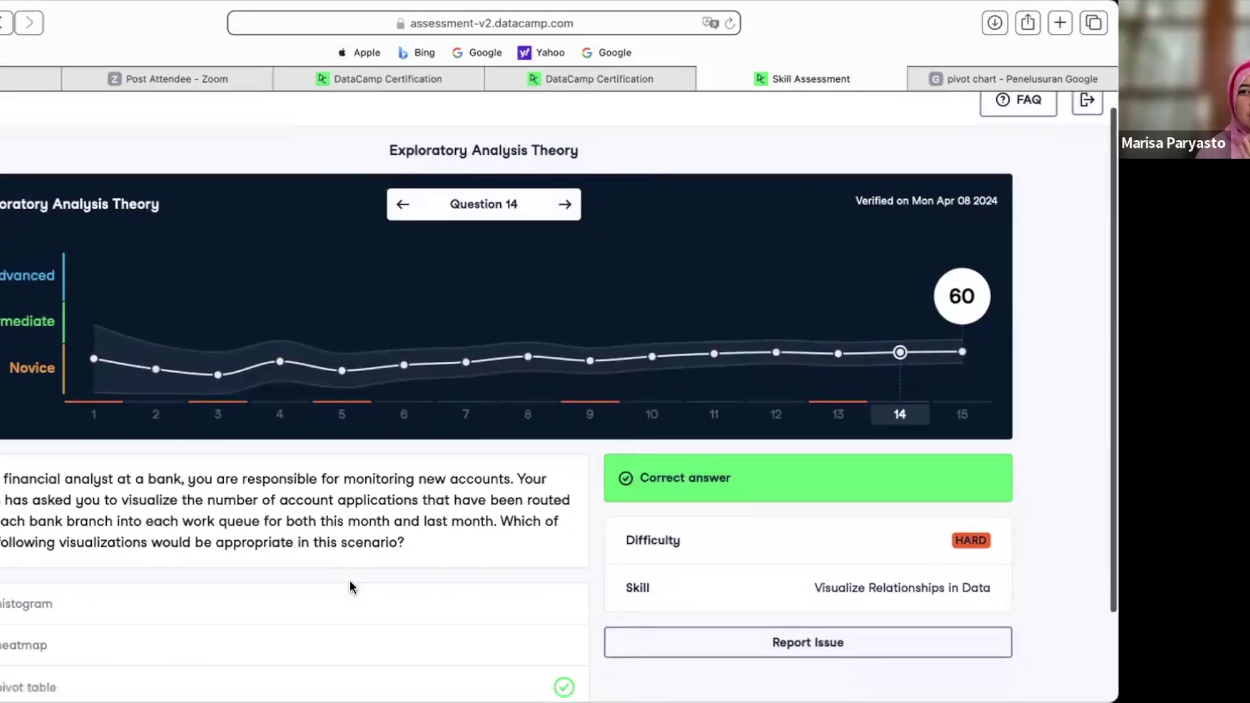
scroll(350, 587, down, 2)
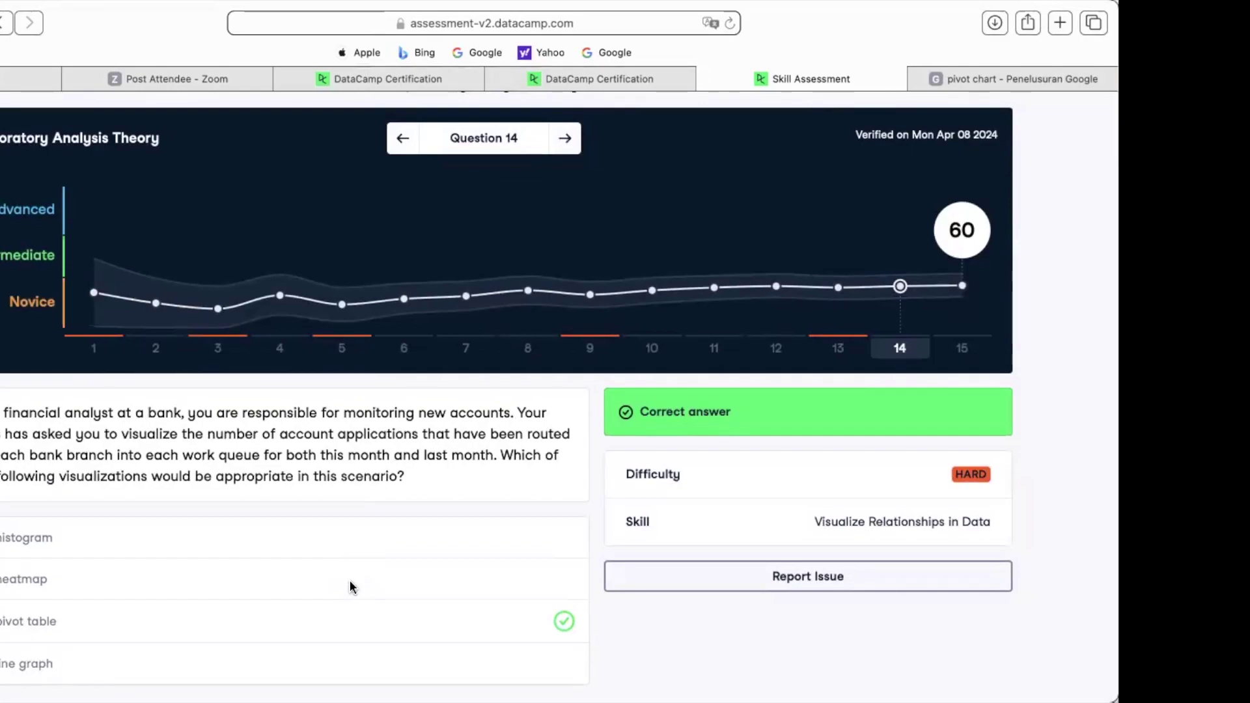
scroll(349, 586, up, 3)
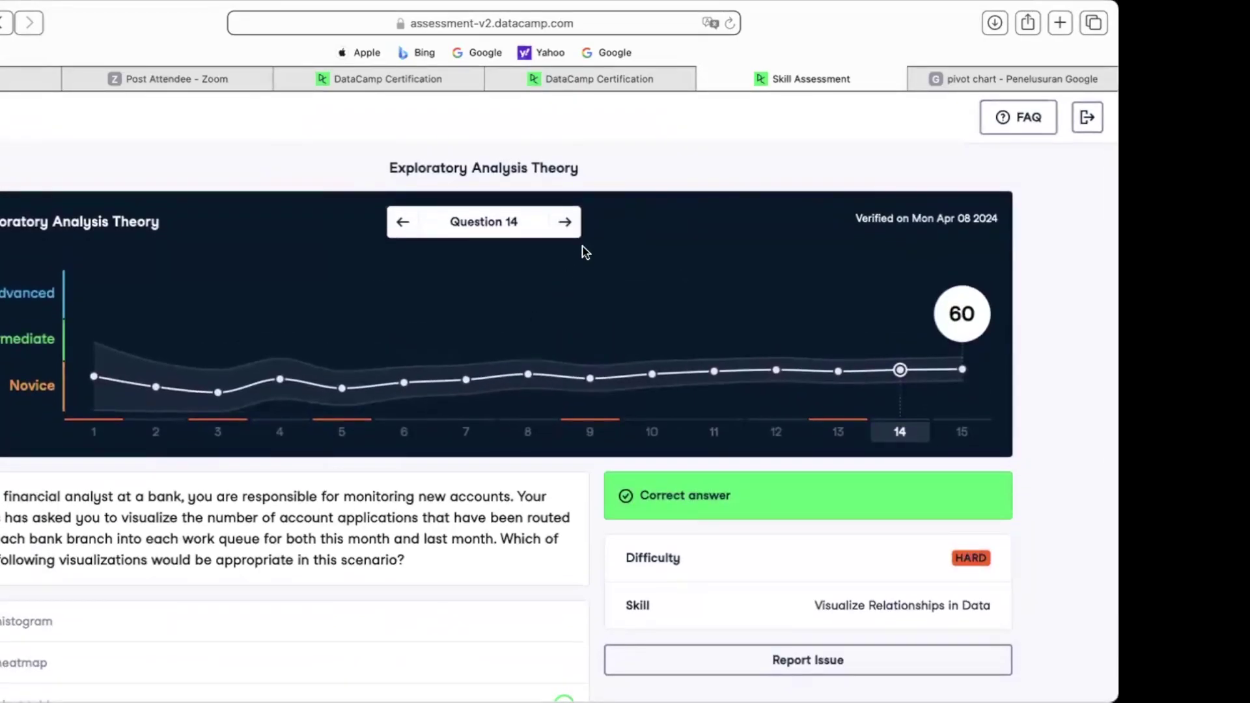
- Review the answer to question 15 on the heatmap of pizza restaurant ratings by neighborhood and critic
click(577, 220)
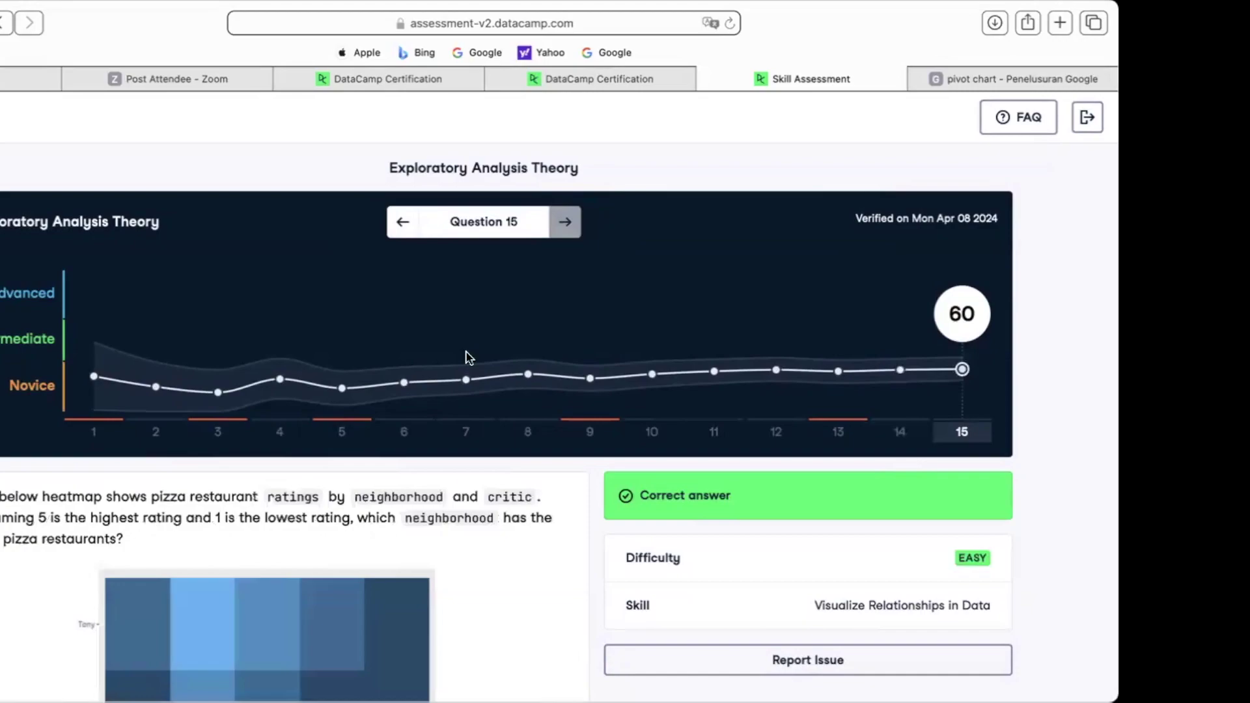
scroll(436, 409, down, 3)
scroll(438, 409, down, 7)
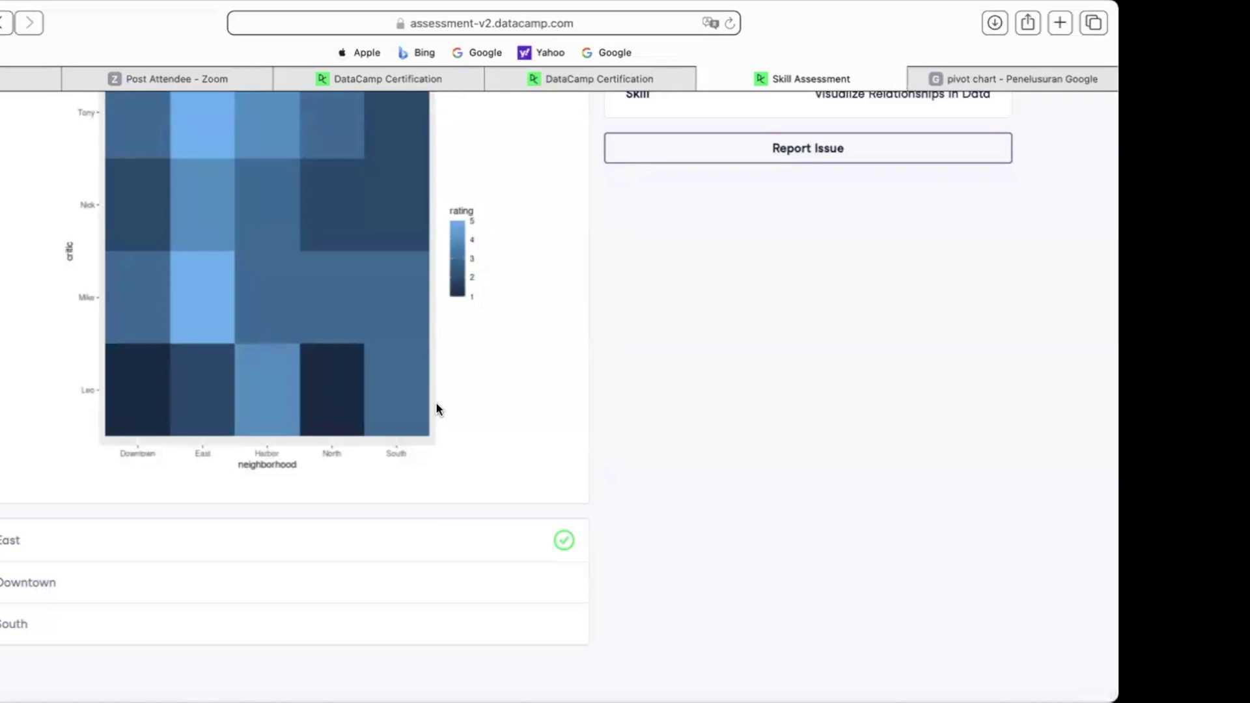
scroll(436, 403, up, 8)
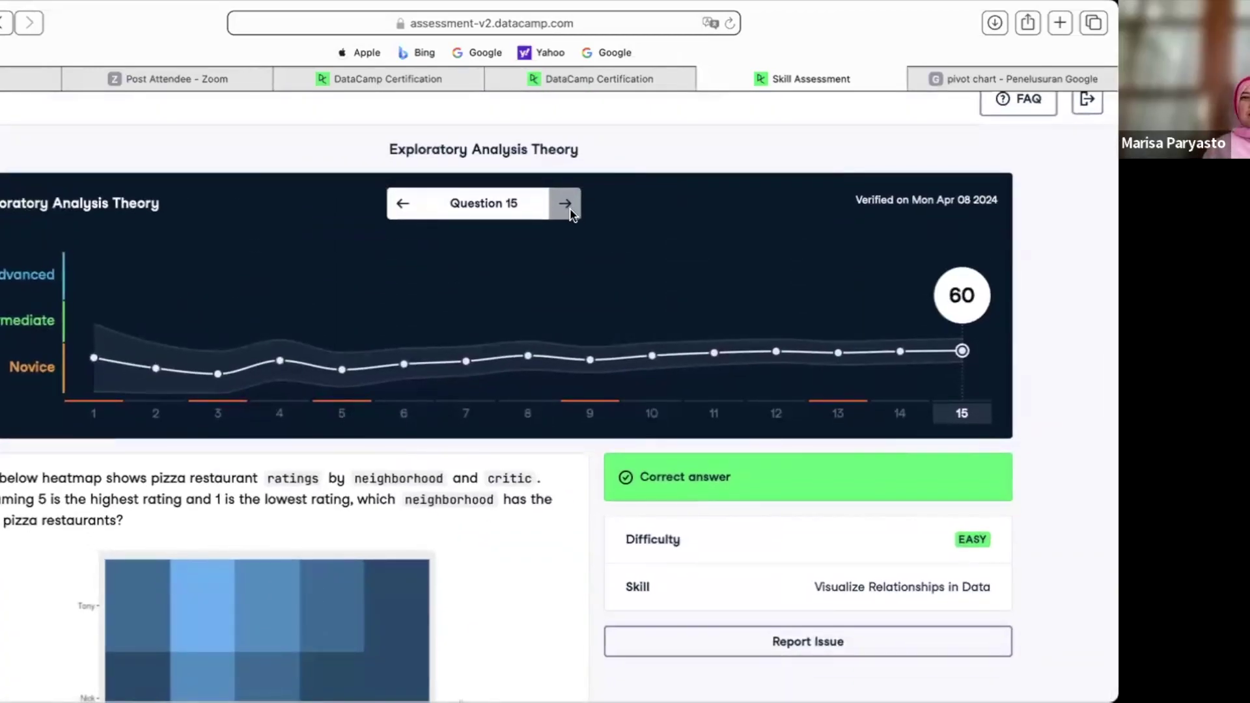
scroll(538, 298, down, 8)
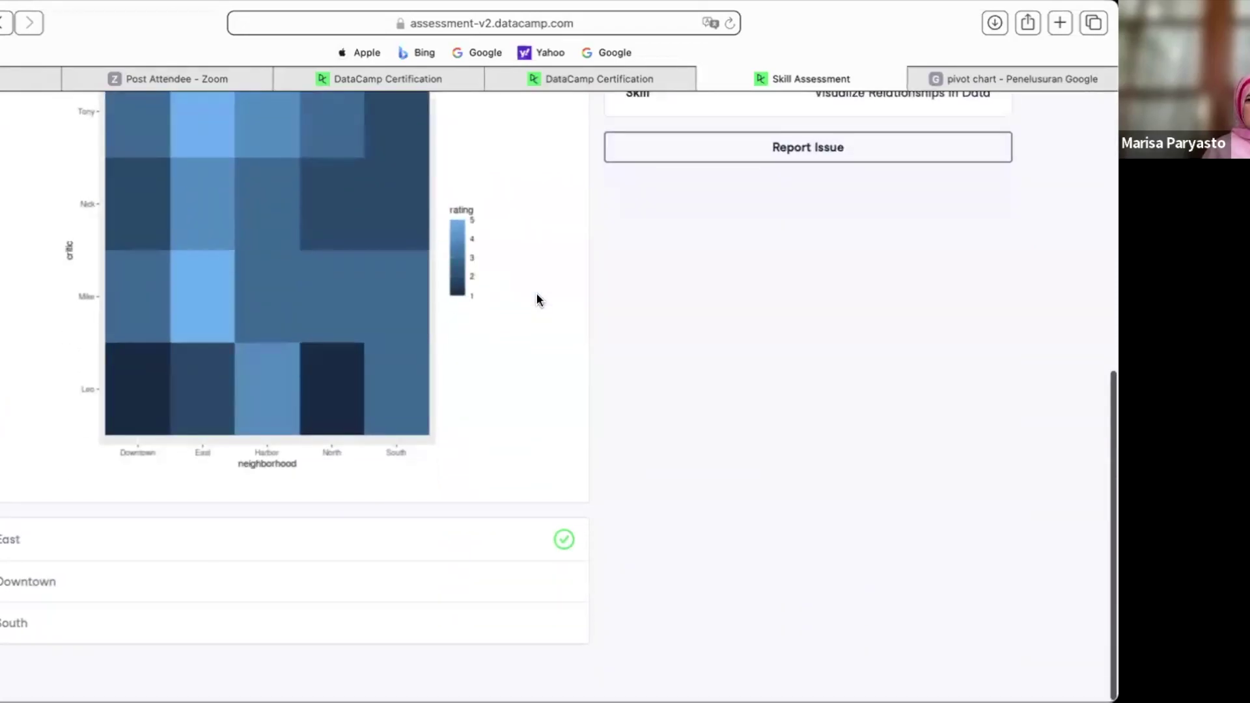
scroll(538, 298, up, 8)
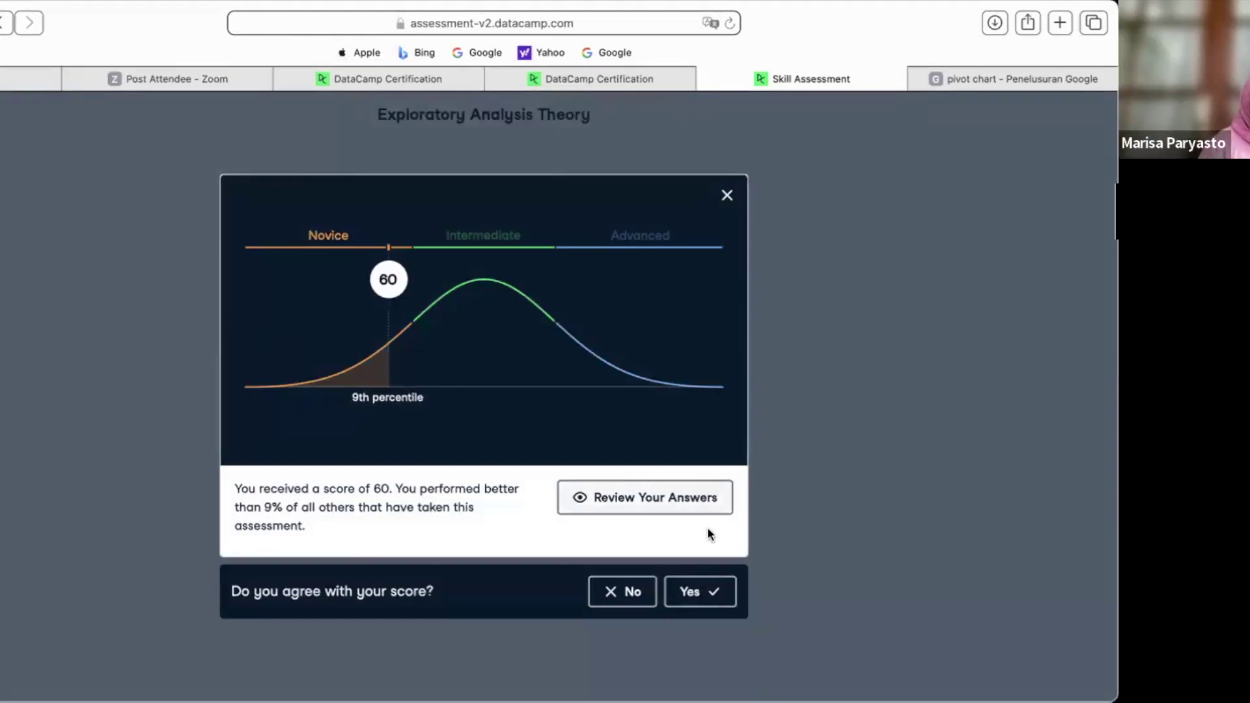
- Disagree with the assessment score and examine the Knowledge Summary of skill gaps
click(646, 599)
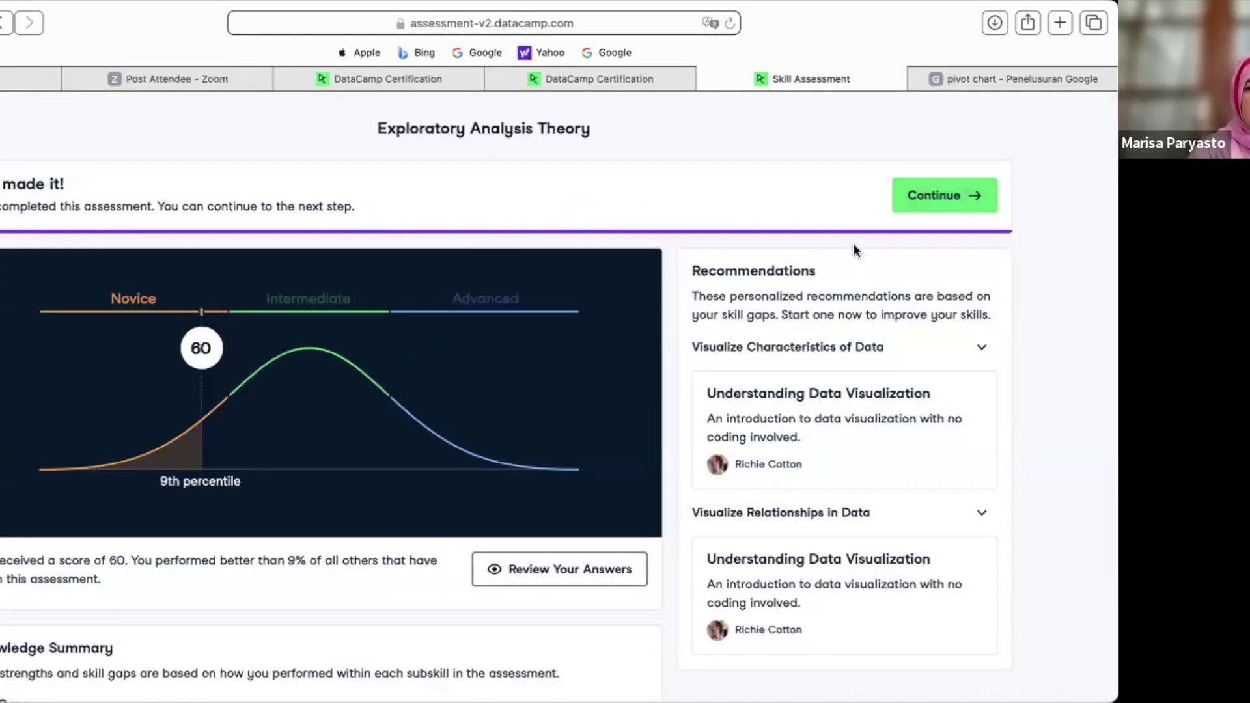
scroll(855, 250, down, 3)
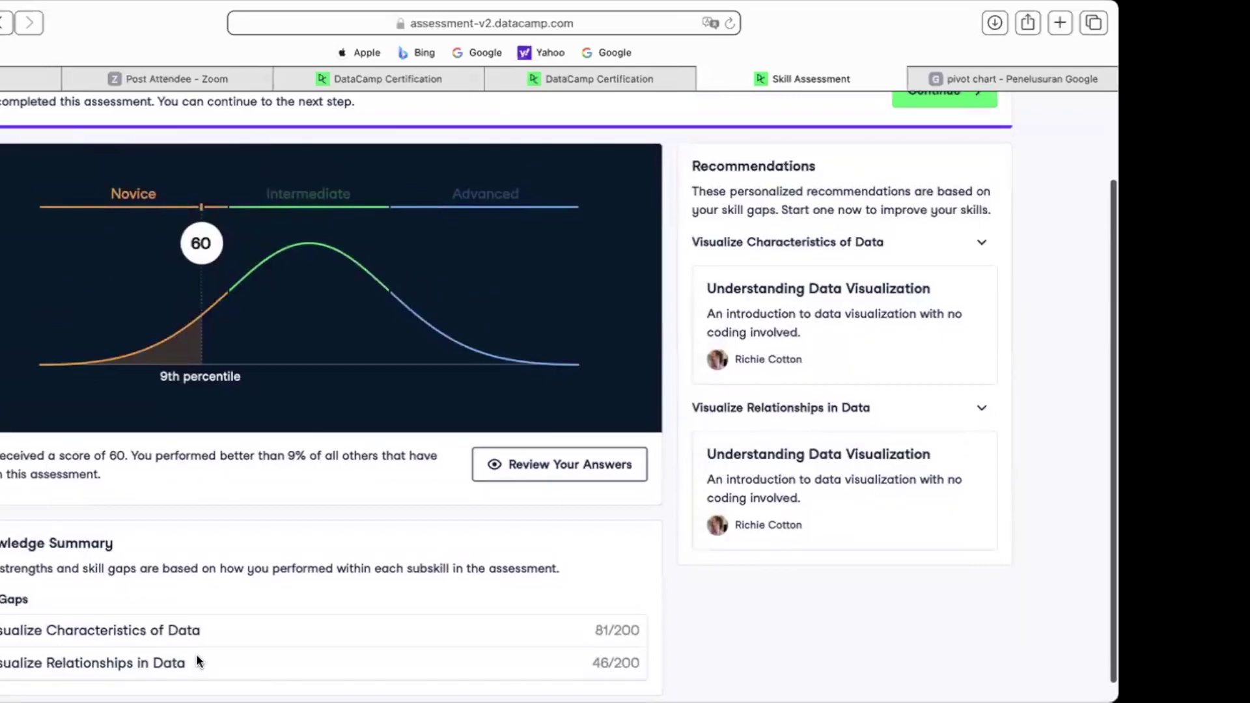
scroll(944, 173, up, 3)
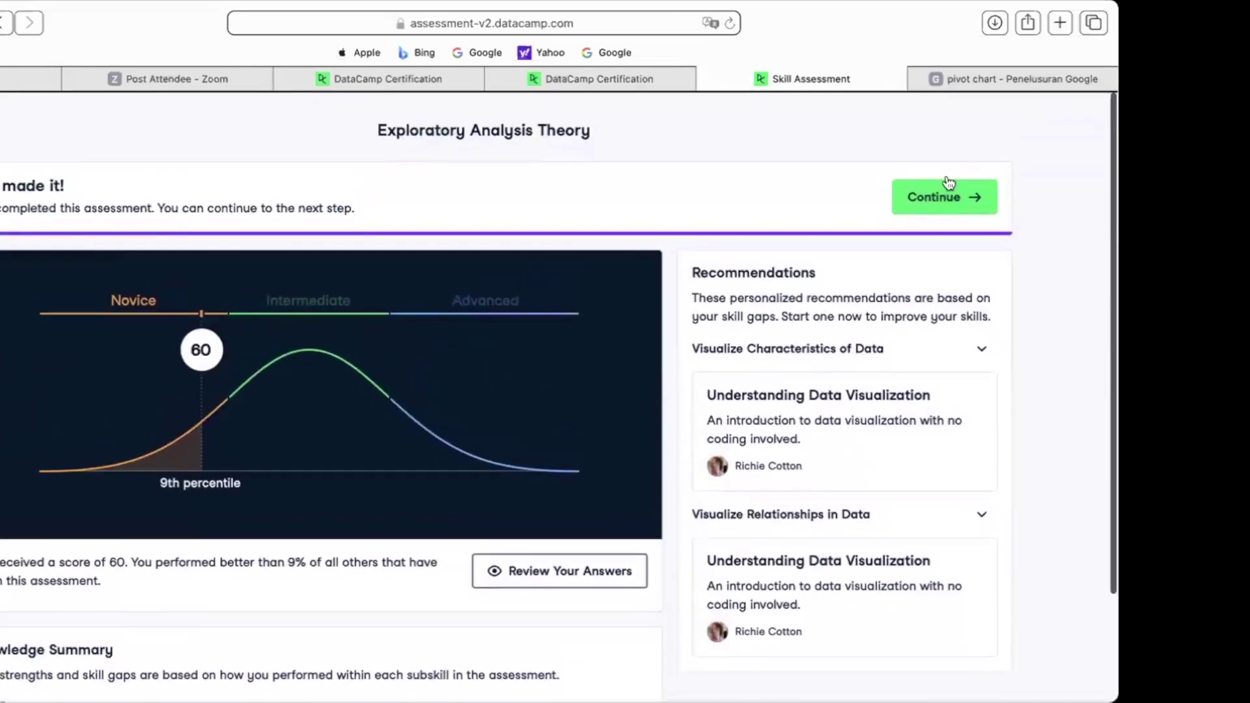
- Continue past the assessment results and open the Data Analyst career certification from the certification overview
click(952, 193)
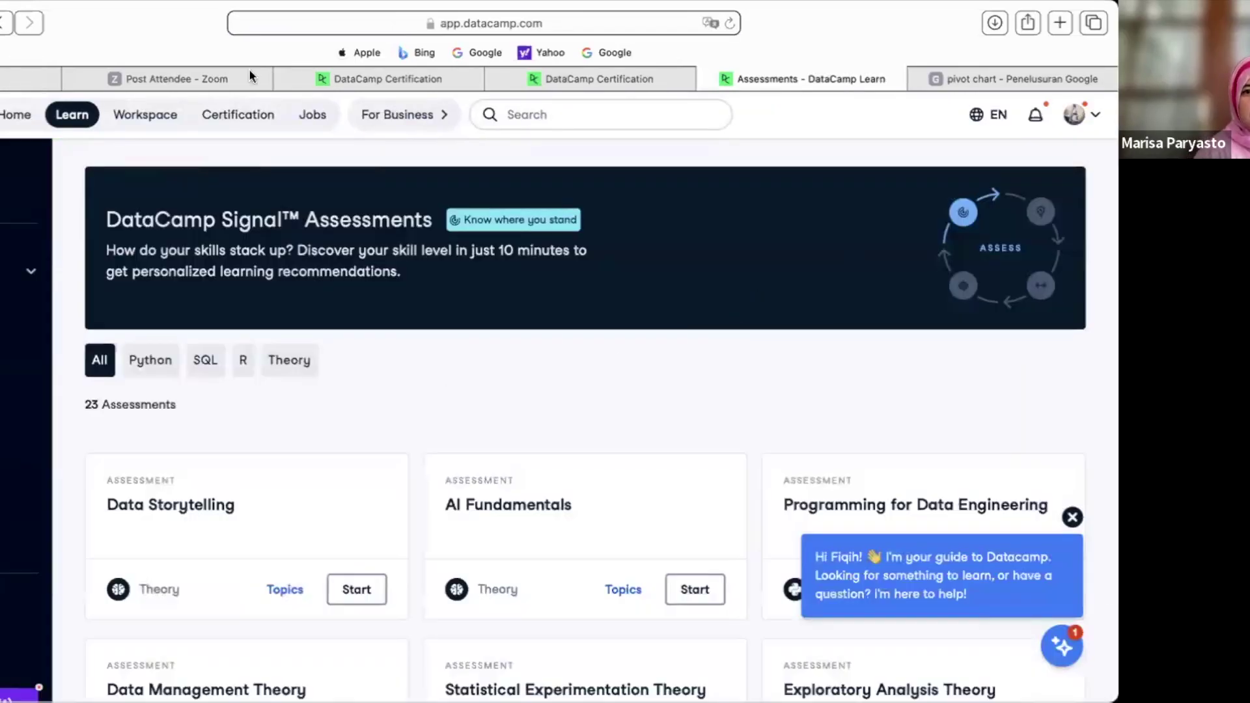
click(229, 118)
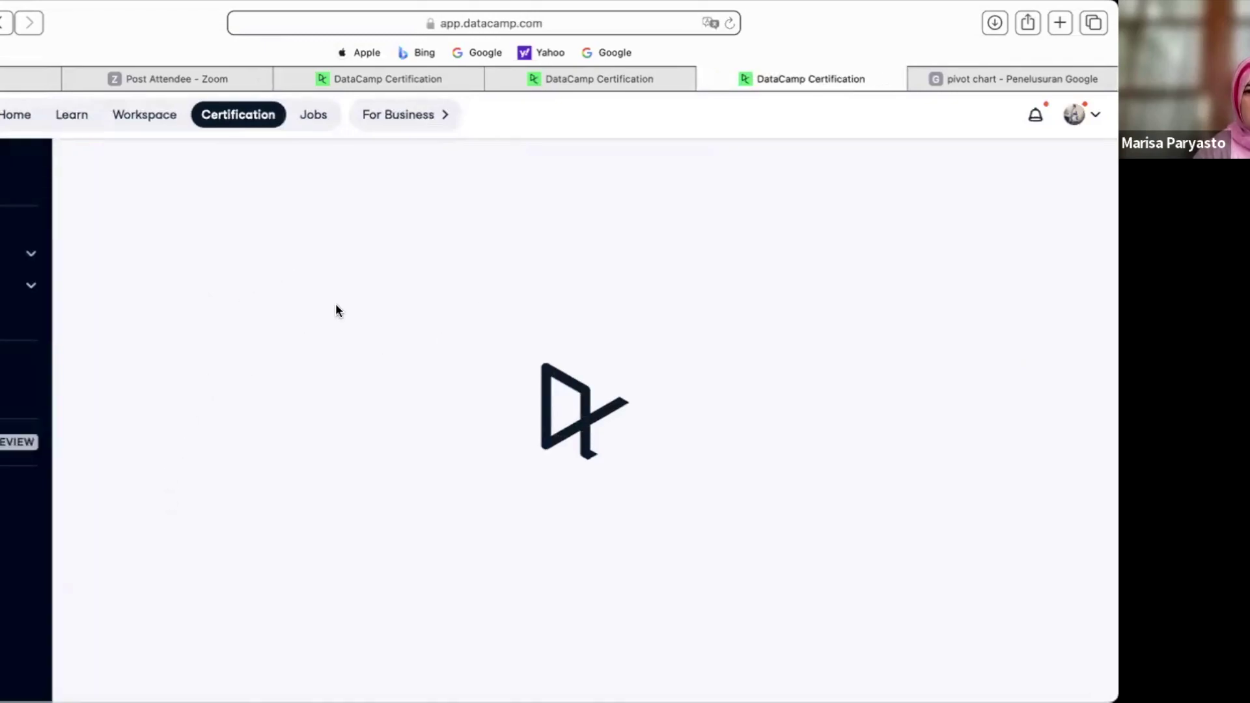
scroll(385, 480, down, 7)
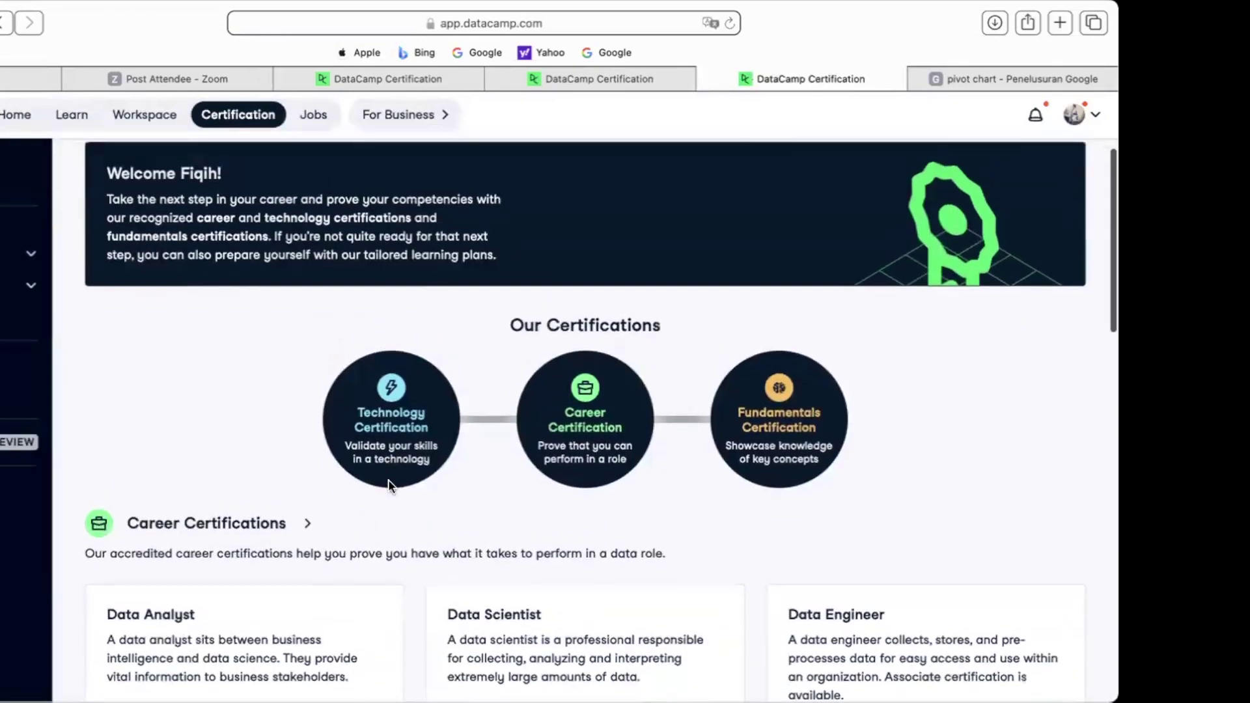
scroll(389, 485, up, 3)
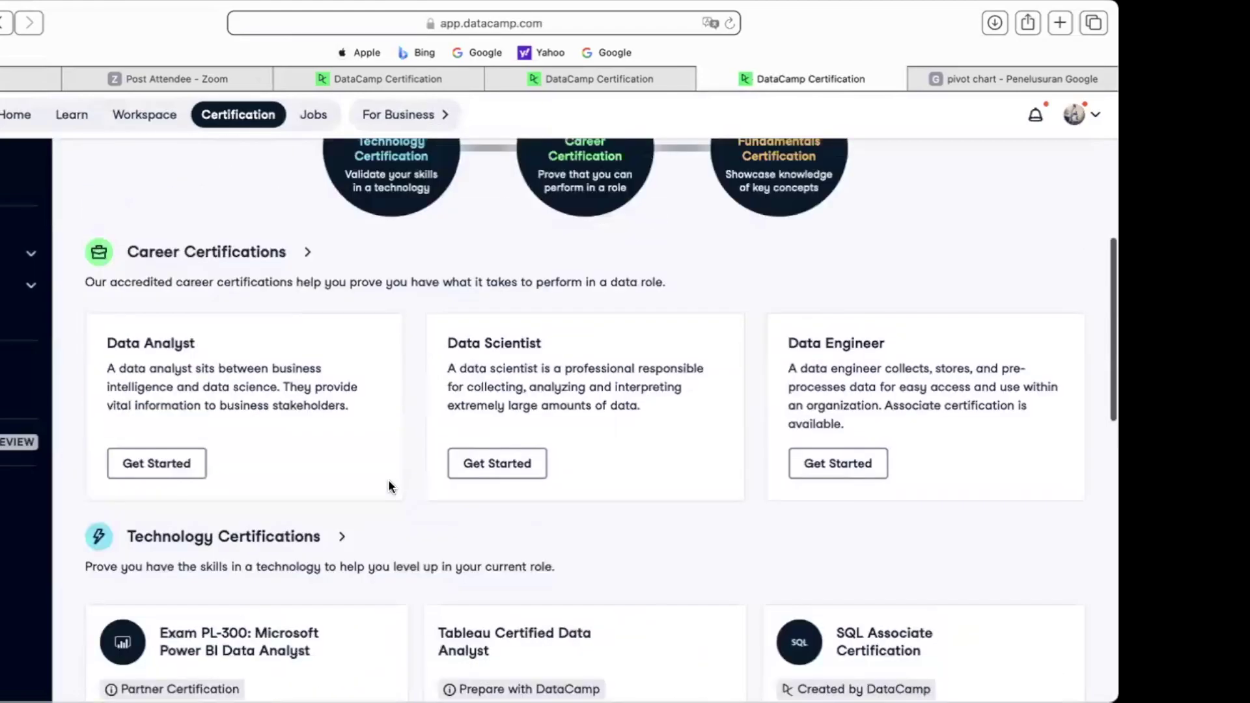
click(177, 467)
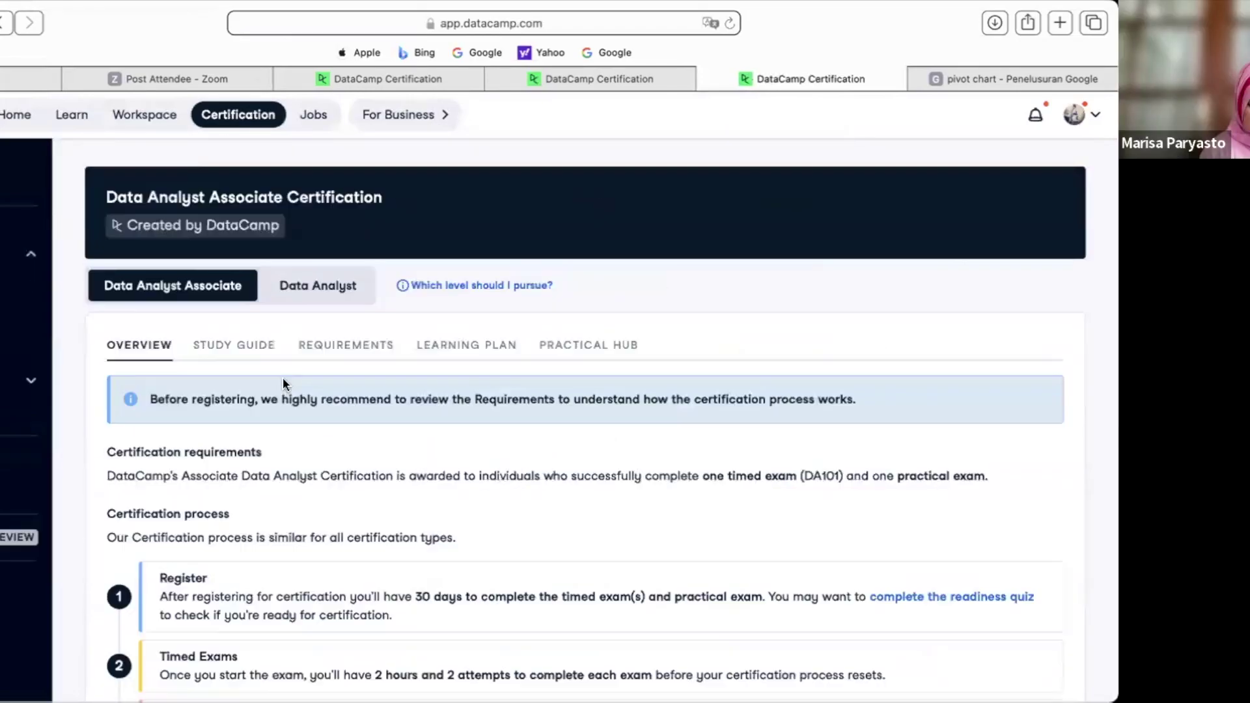
- Open the Exploratory Analysis Theory assessment from the Data Analyst Associate study guide, and close the pivot chart search page
click(258, 345)
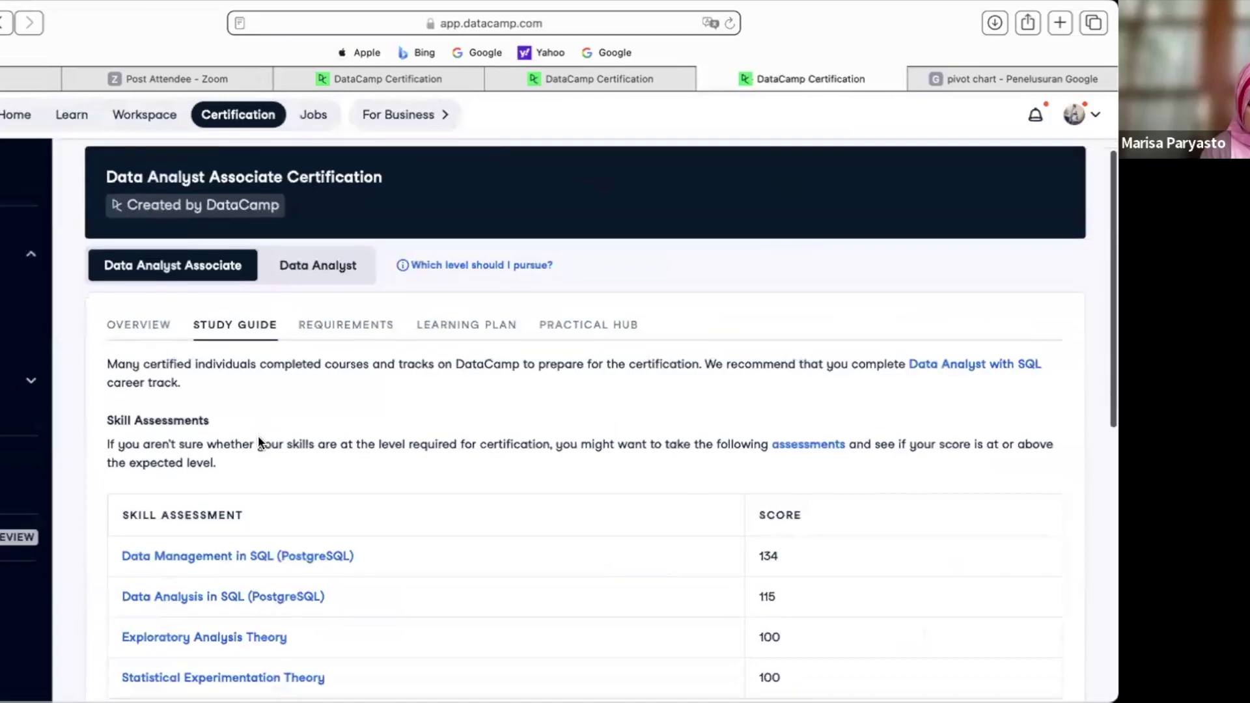
scroll(257, 440, down, 2)
click(198, 589)
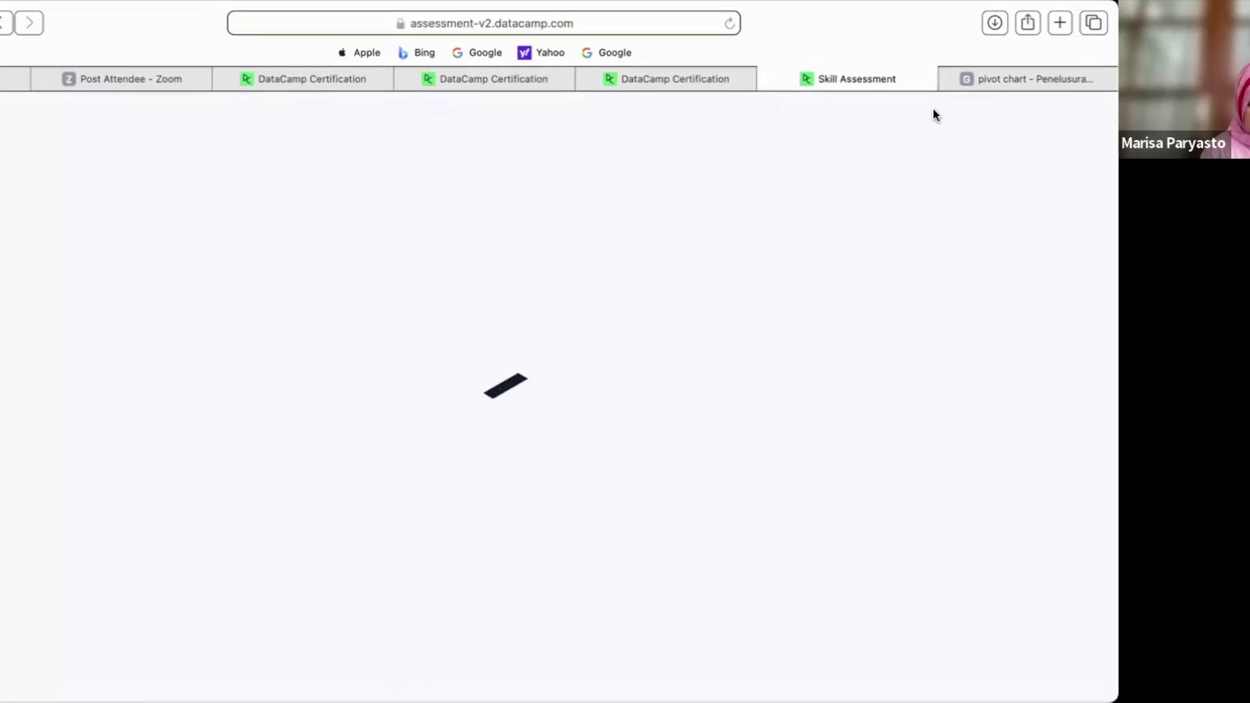
click(947, 78)
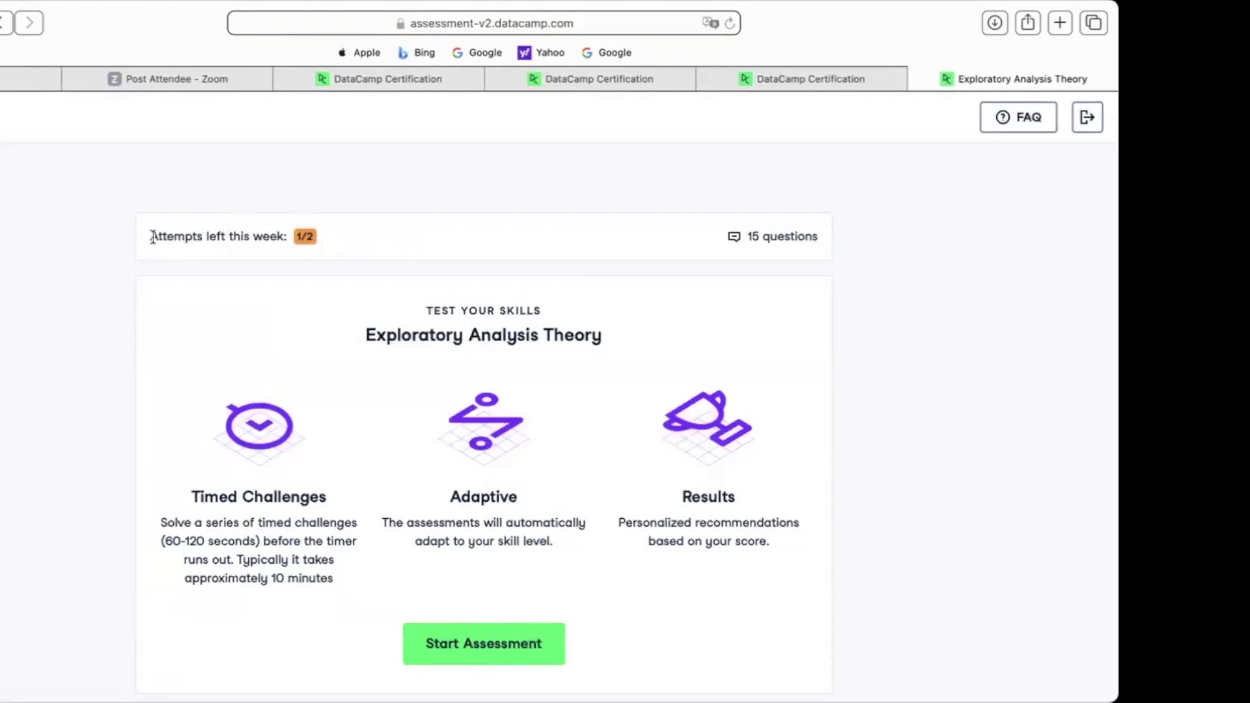
- Check the number of attempts left this week on the Exploratory Analysis Theory start page
drag(149, 237, 375, 233)
click(6, 412)
scroll(171, 470, down, 1)
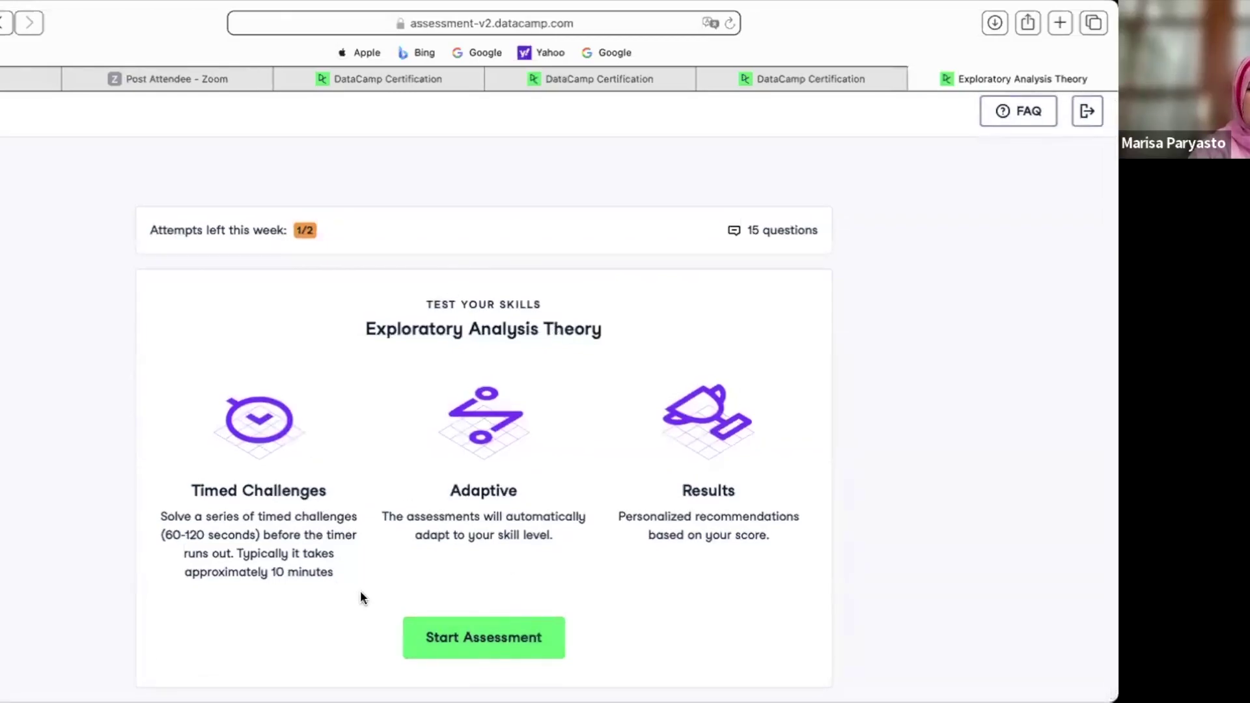
- Start the assessment and submit Bar plot as the answer to question 1 on visualizing categorical variables
click(435, 631)
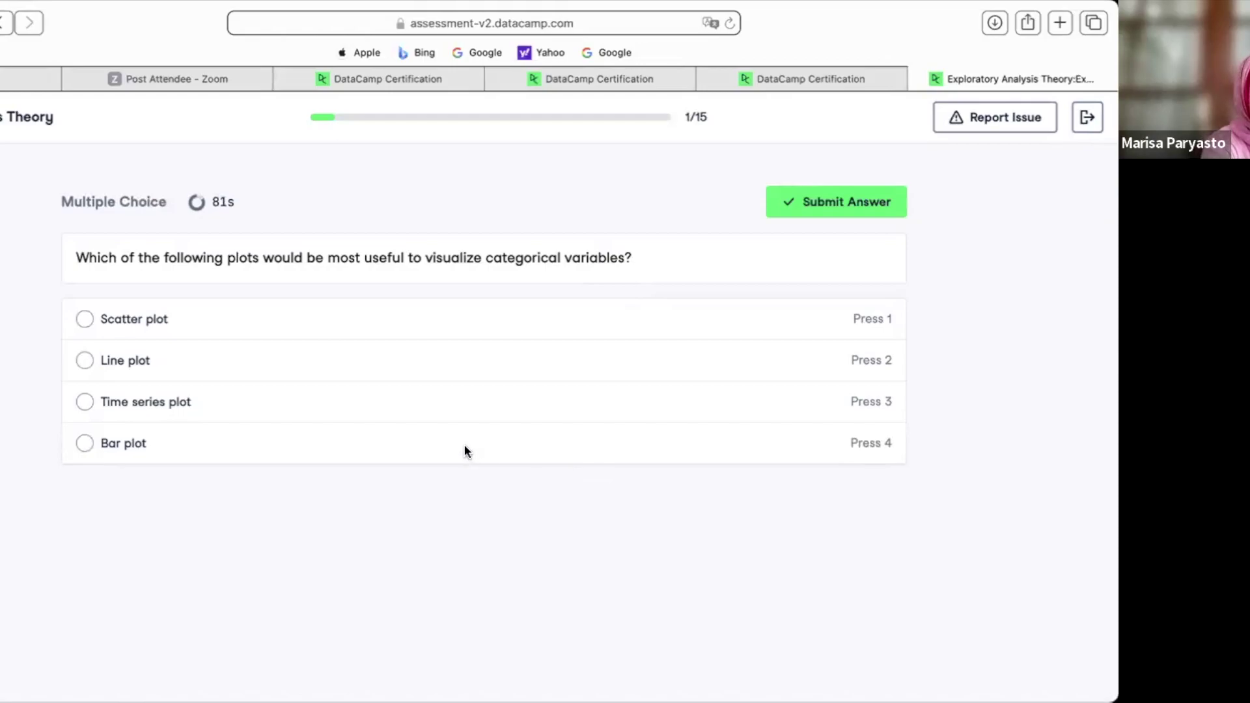
click(85, 443)
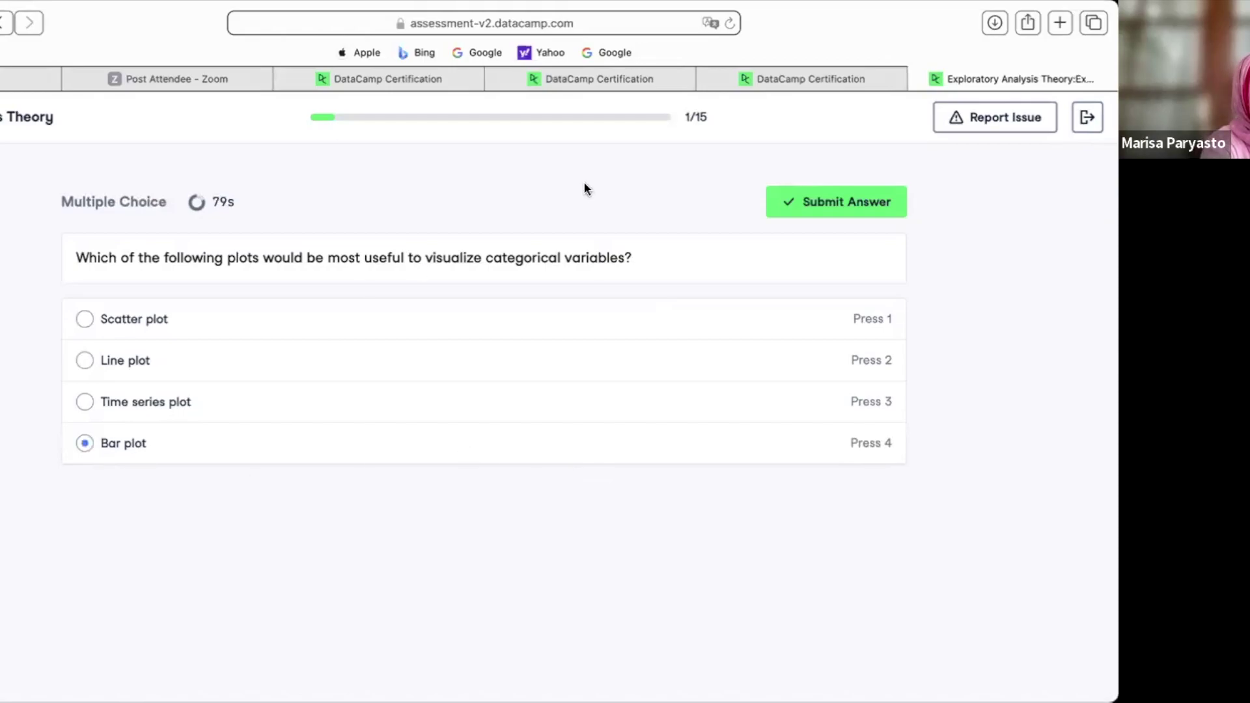
click(830, 205)
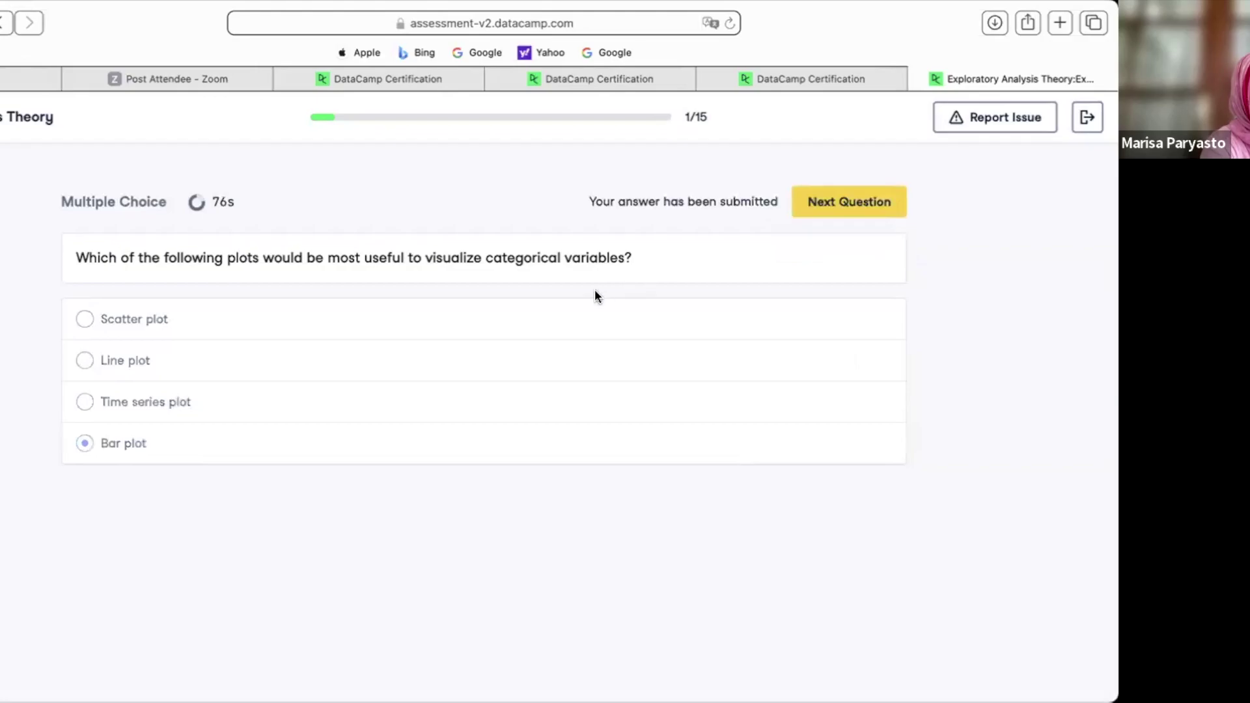
- Submit line graph as the answer to question 2 on 12 months of sales for four regions, and continue to question 3
click(814, 207)
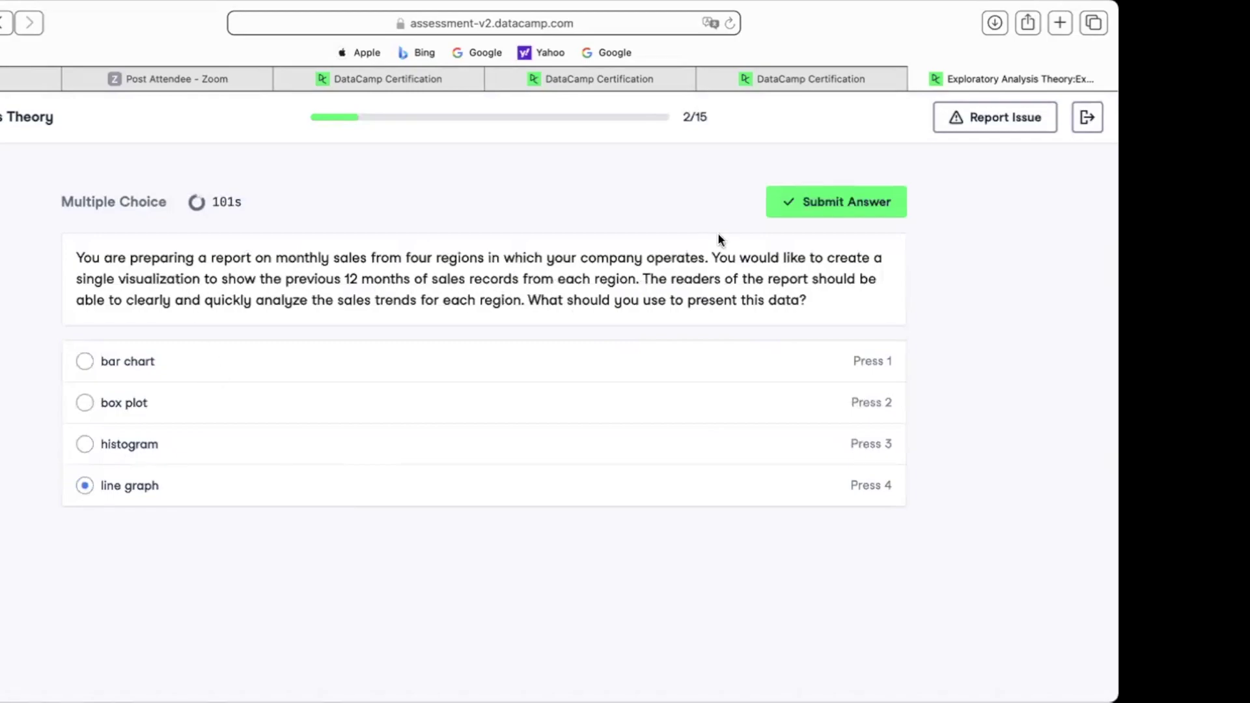
click(817, 207)
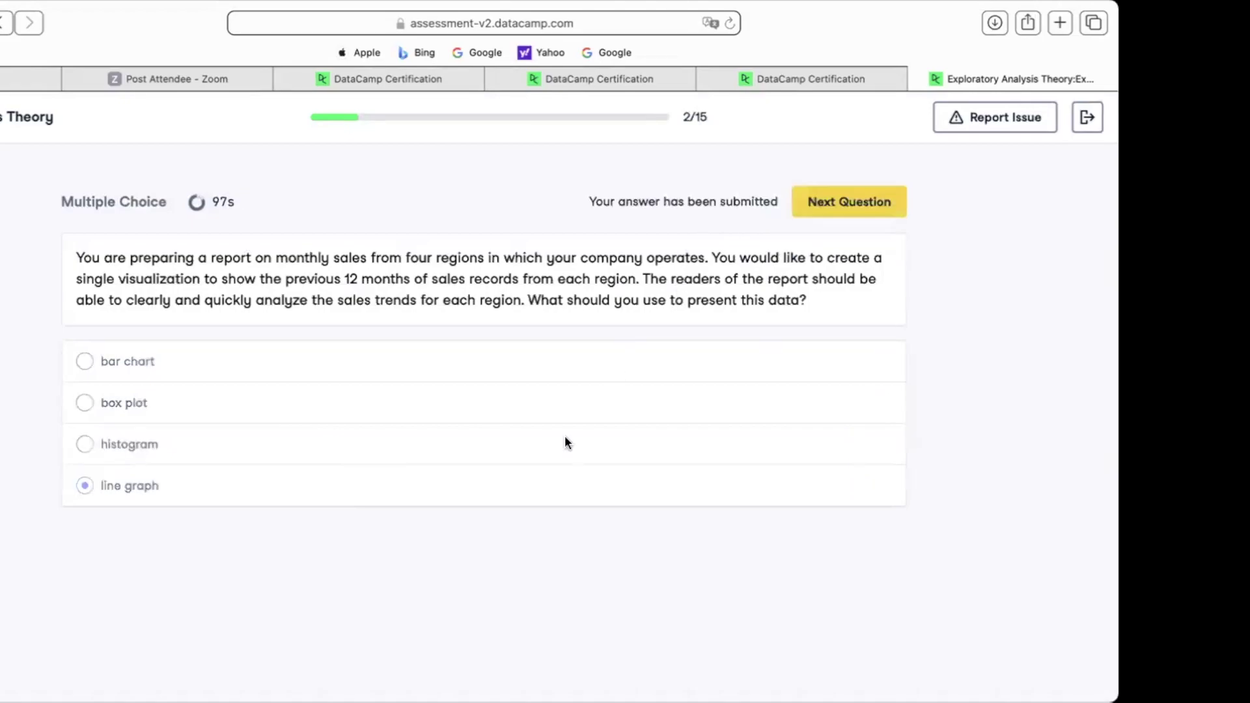
click(828, 207)
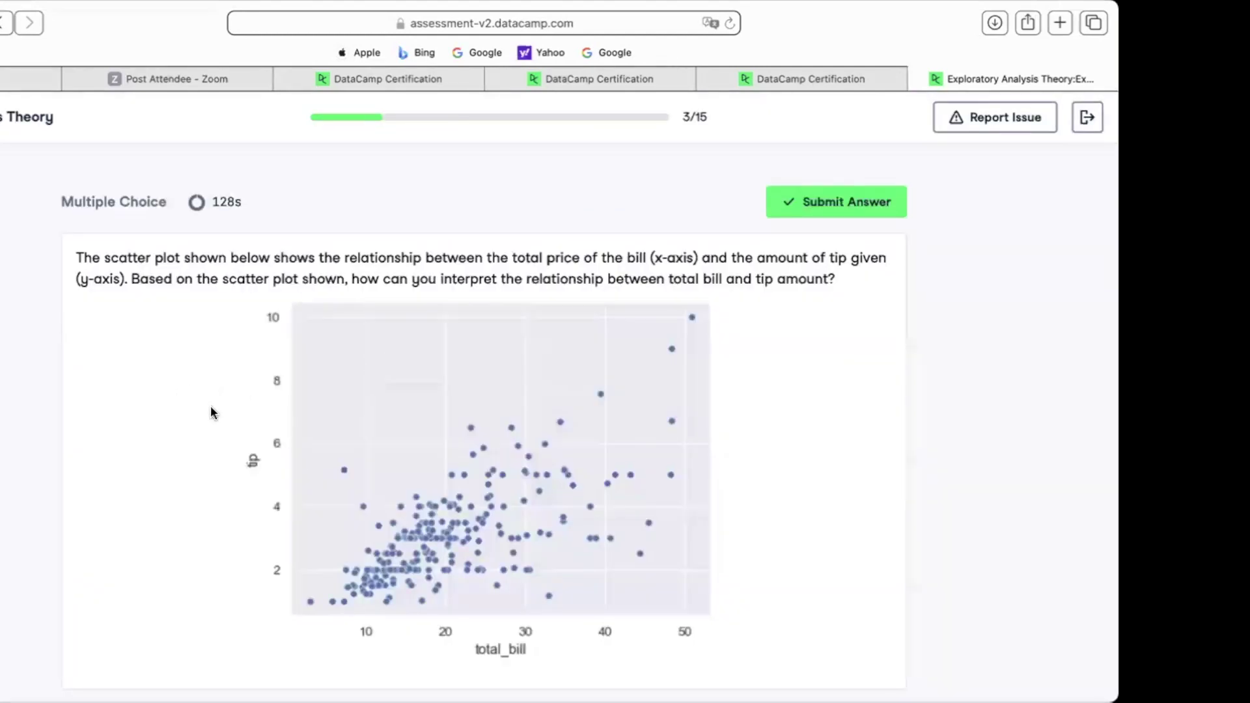
- Submit "As the bill amount increases, the tip amount tends to increase" for question 3's scatter plot, and continue to question 4
scroll(210, 412, down, 3)
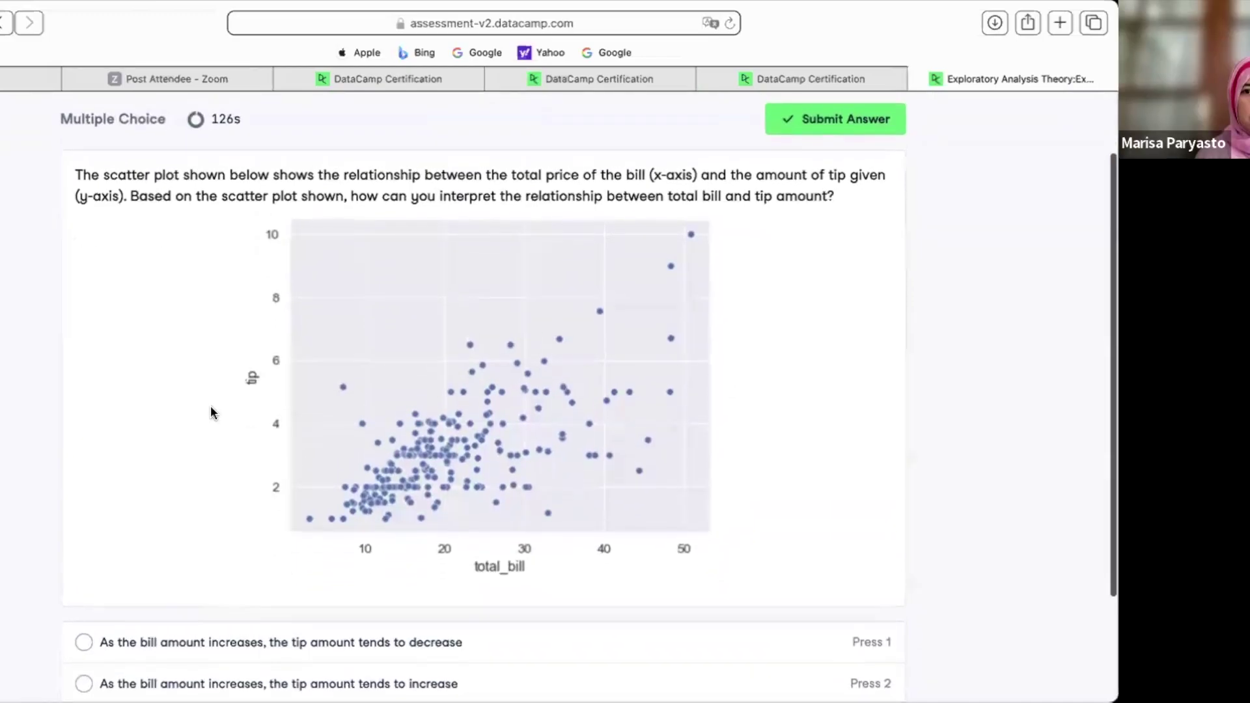
scroll(211, 412, up, 1)
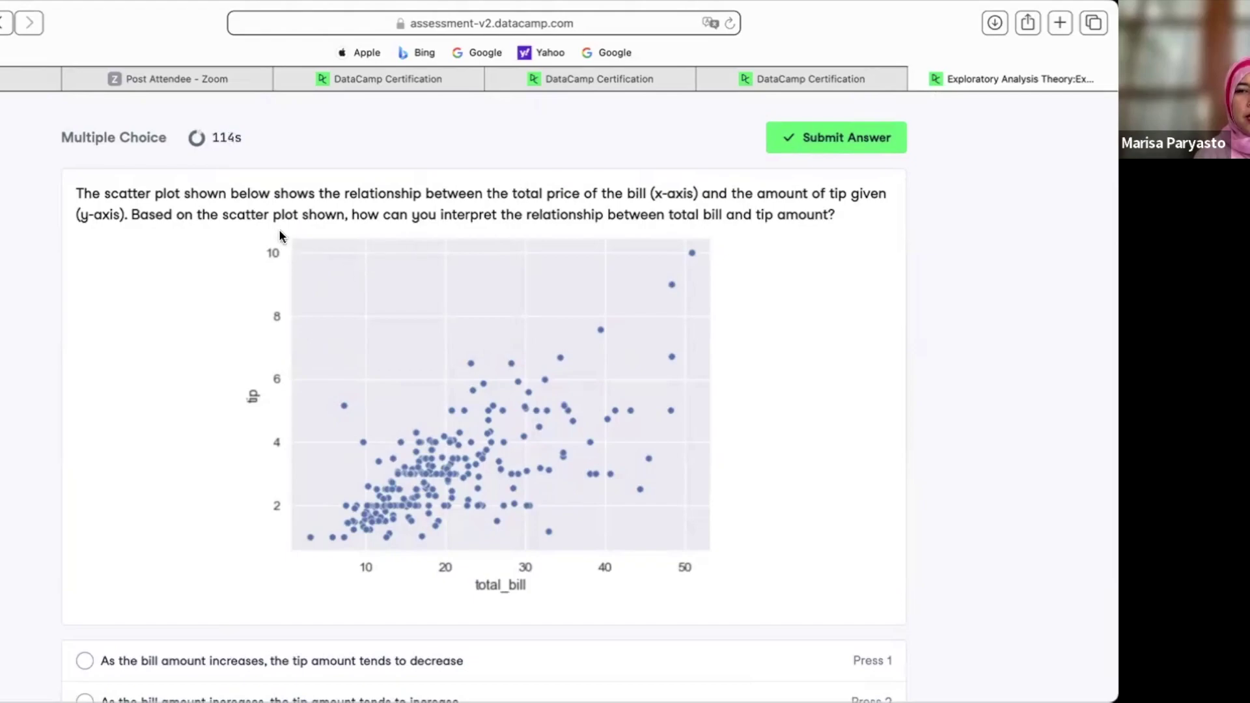
scroll(280, 236, down, 2)
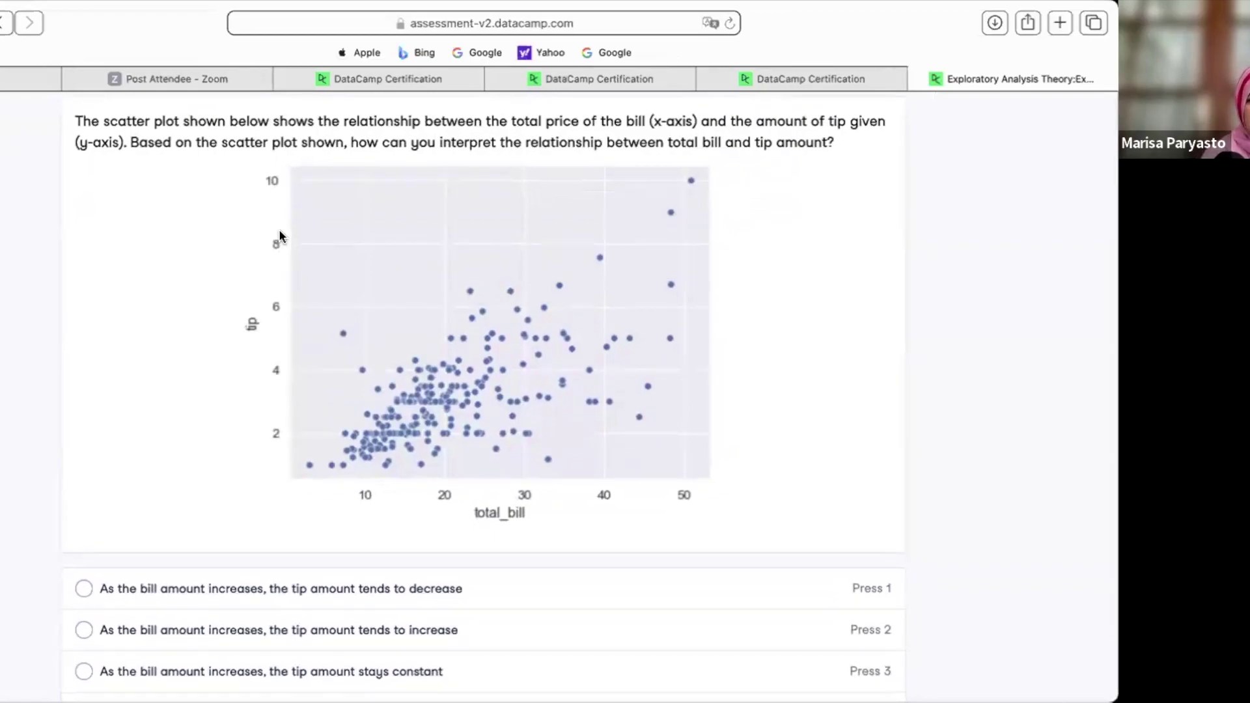
scroll(280, 236, down, 3)
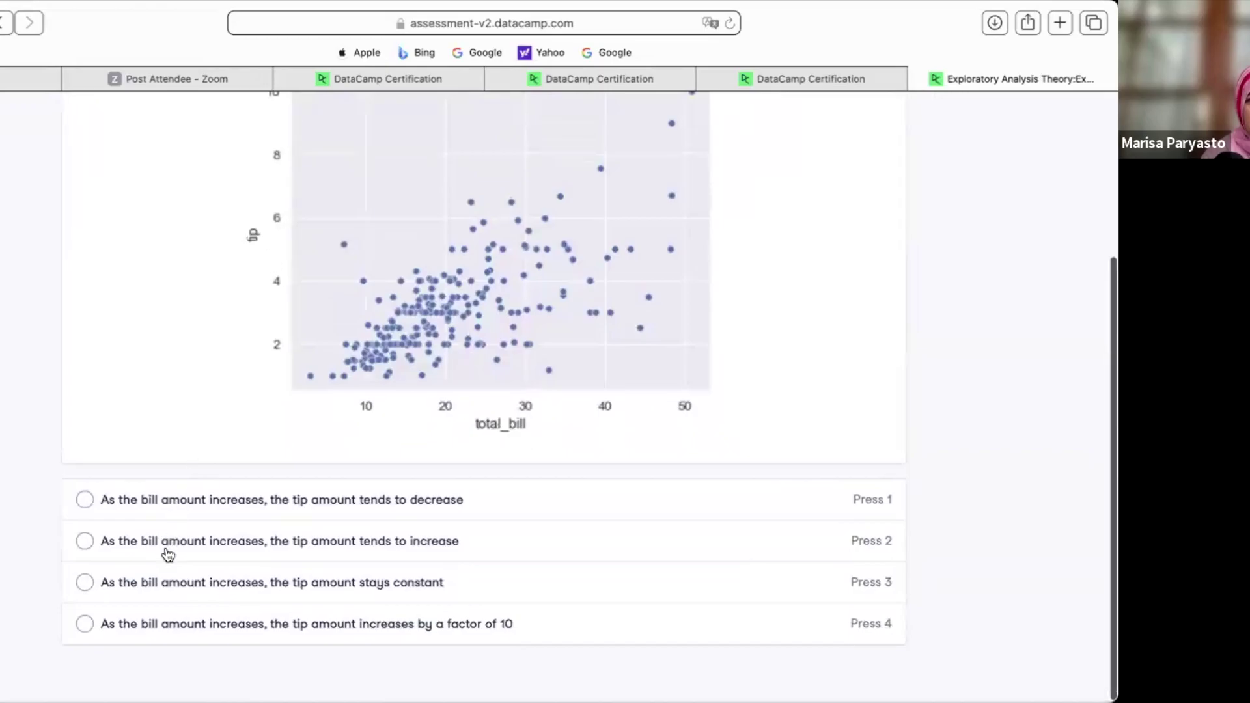
click(108, 545)
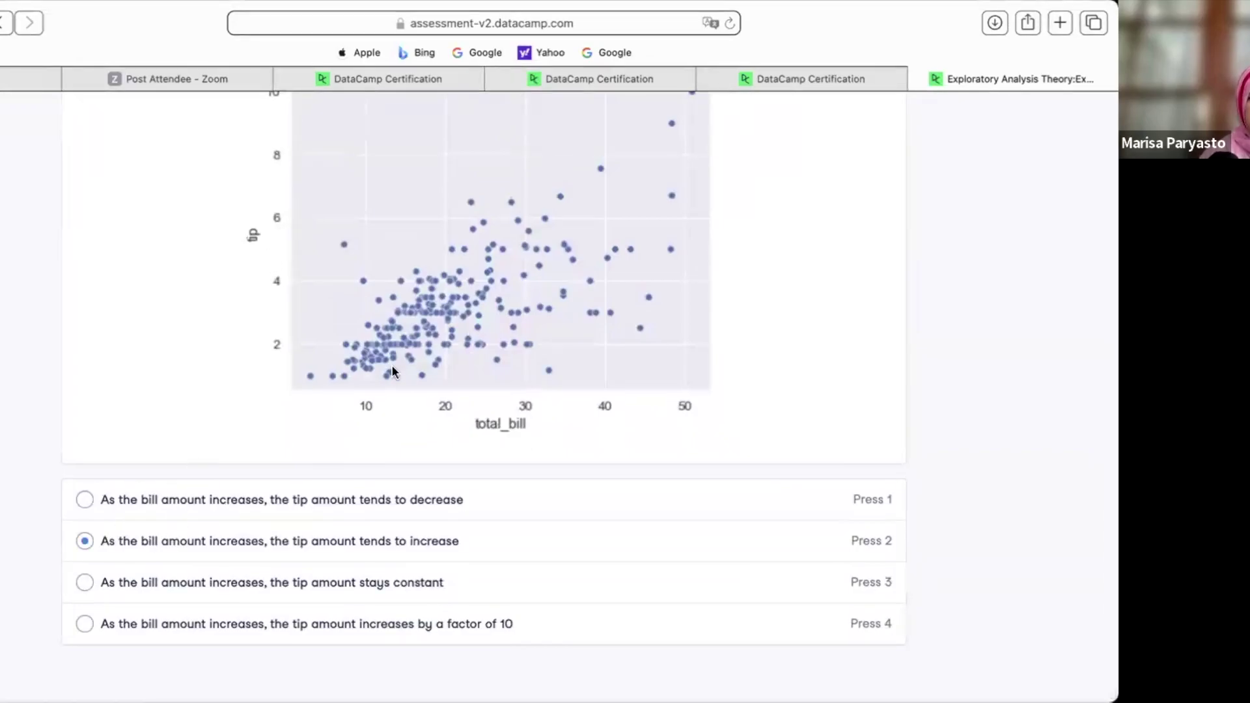
scroll(393, 369, up, 1)
scroll(392, 371, up, 5)
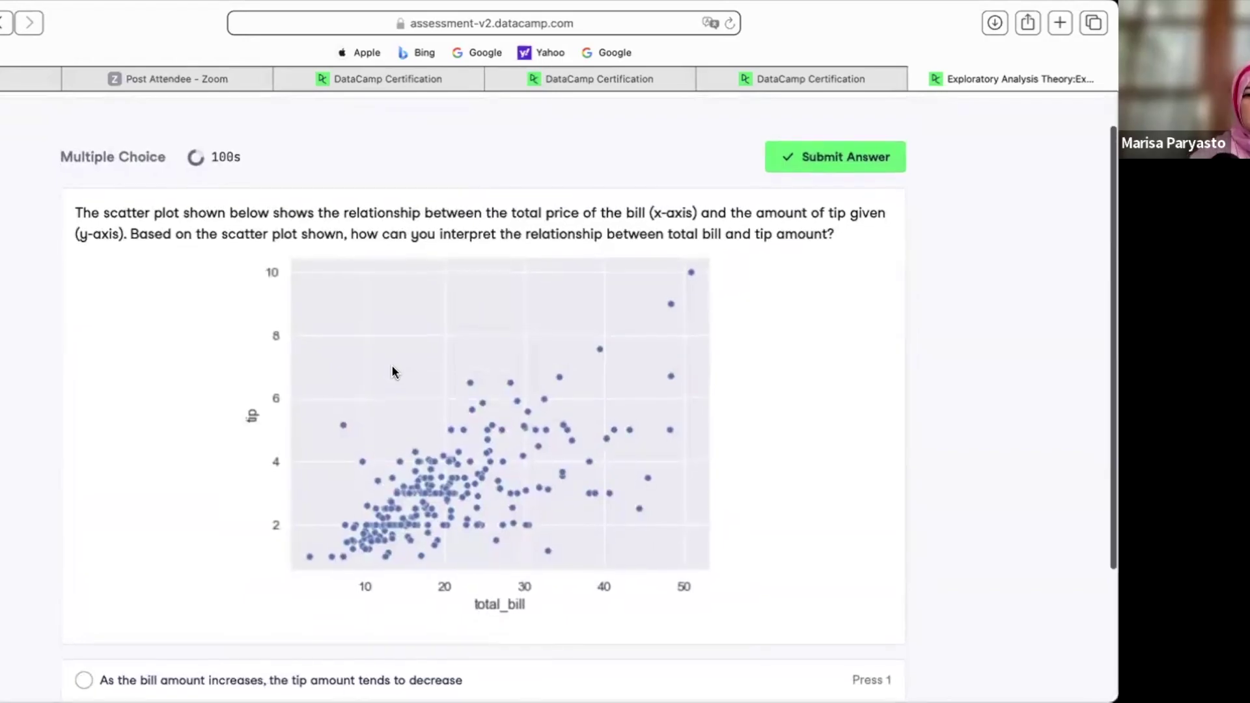
scroll(392, 371, up, 2)
scroll(534, 424, down, 7)
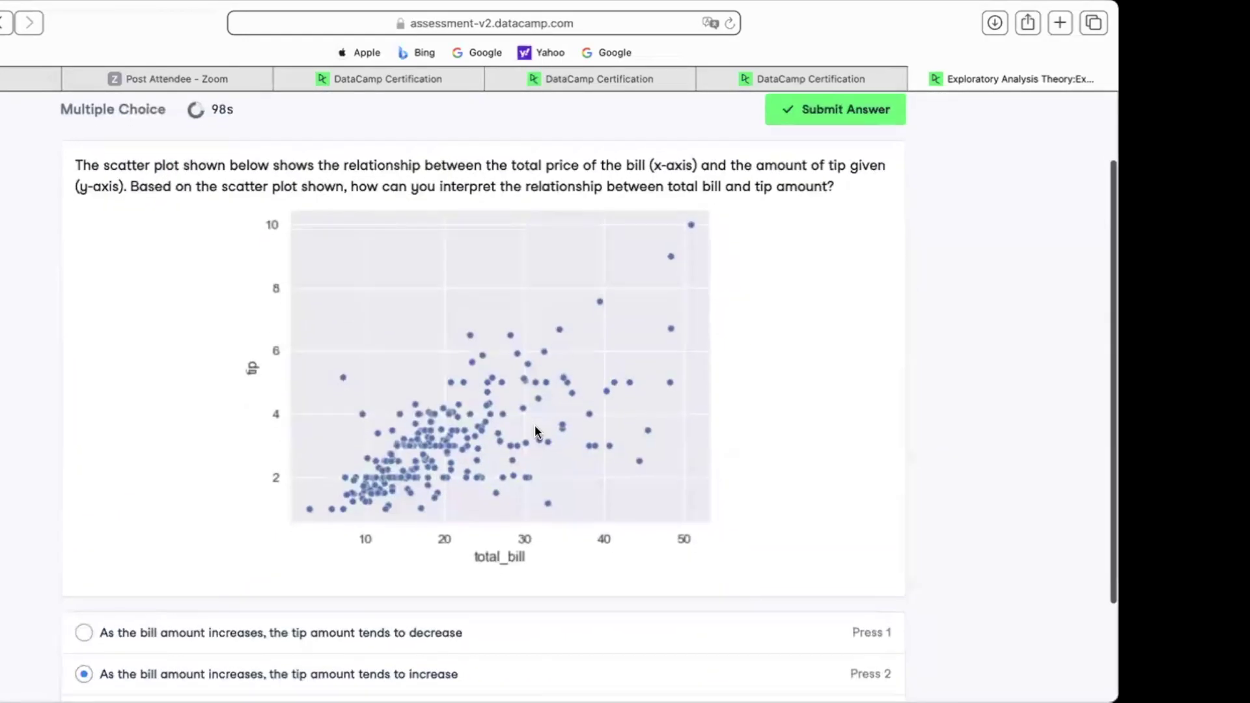
scroll(535, 426, up, 7)
scroll(536, 430, down, 1)
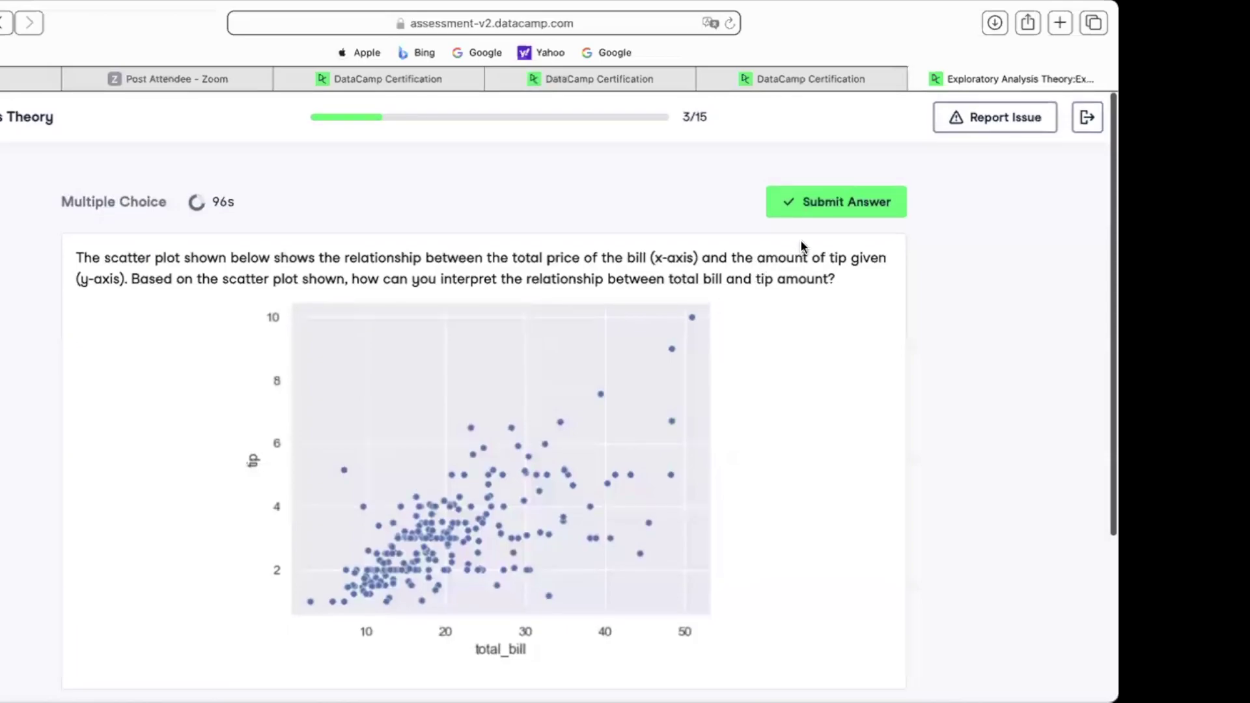
click(831, 206)
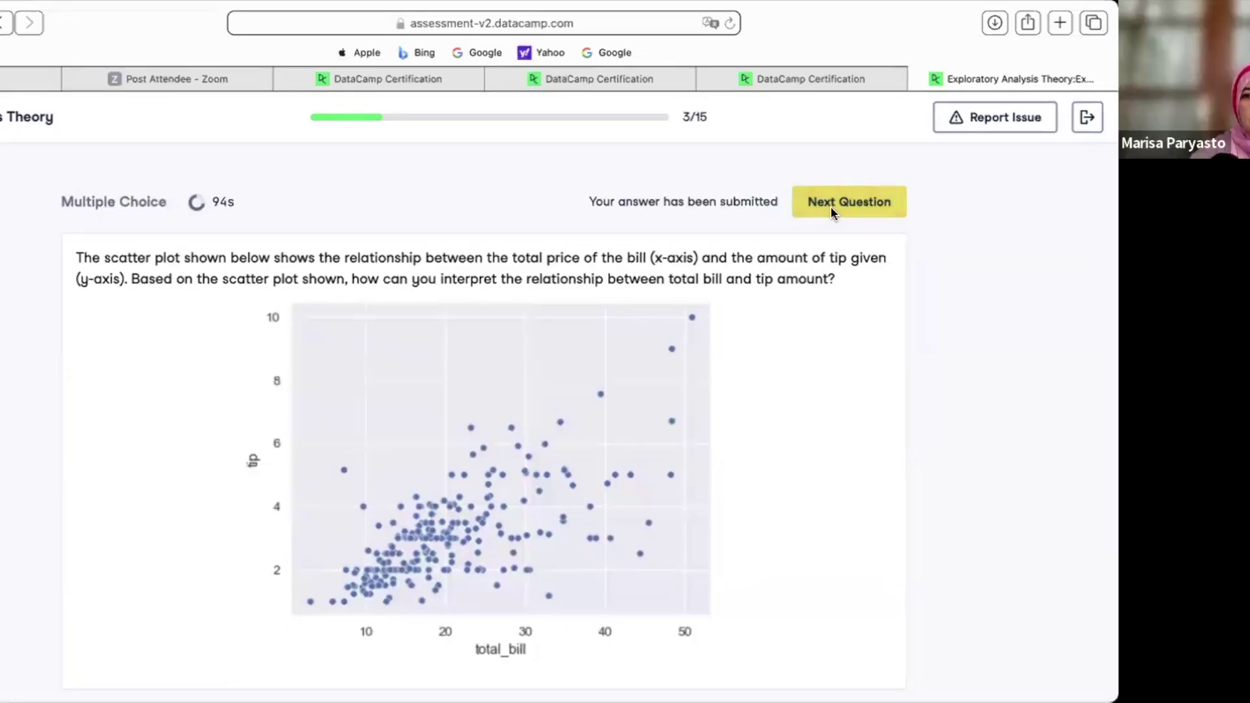
click(831, 207)
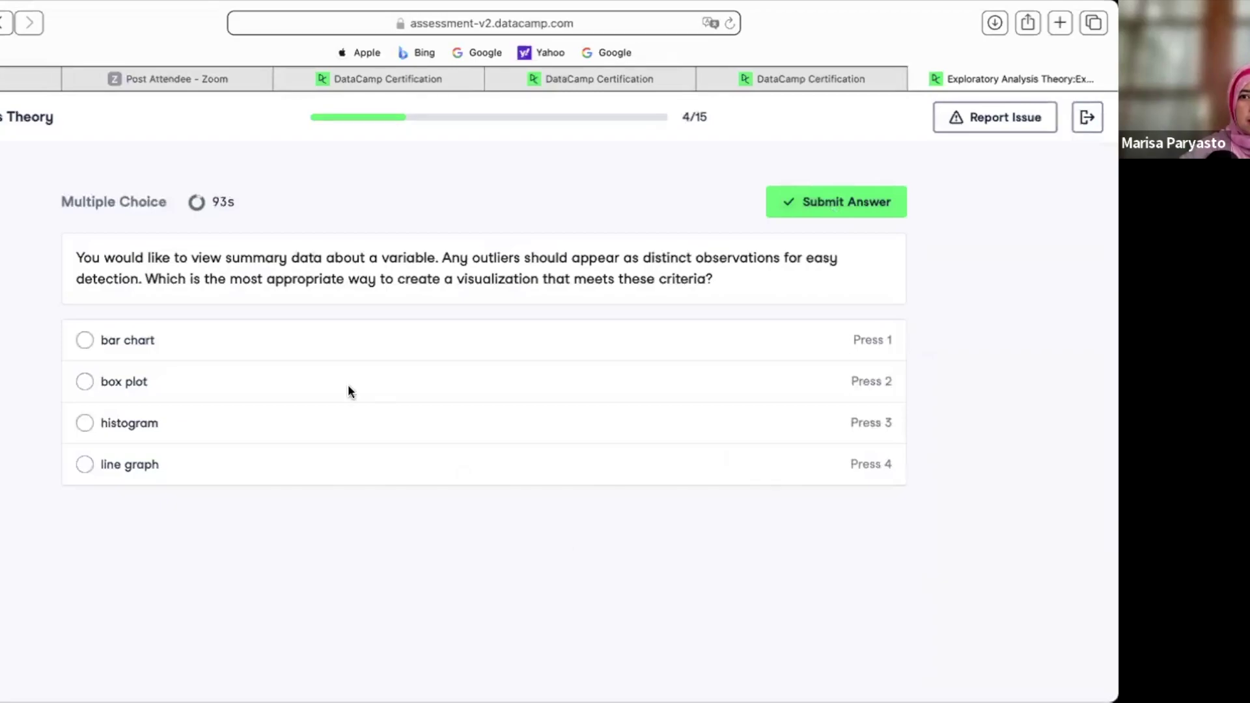
- Submit box plot as the answer to question 4 on summary data with distinct outliers, and continue to question 5
click(85, 384)
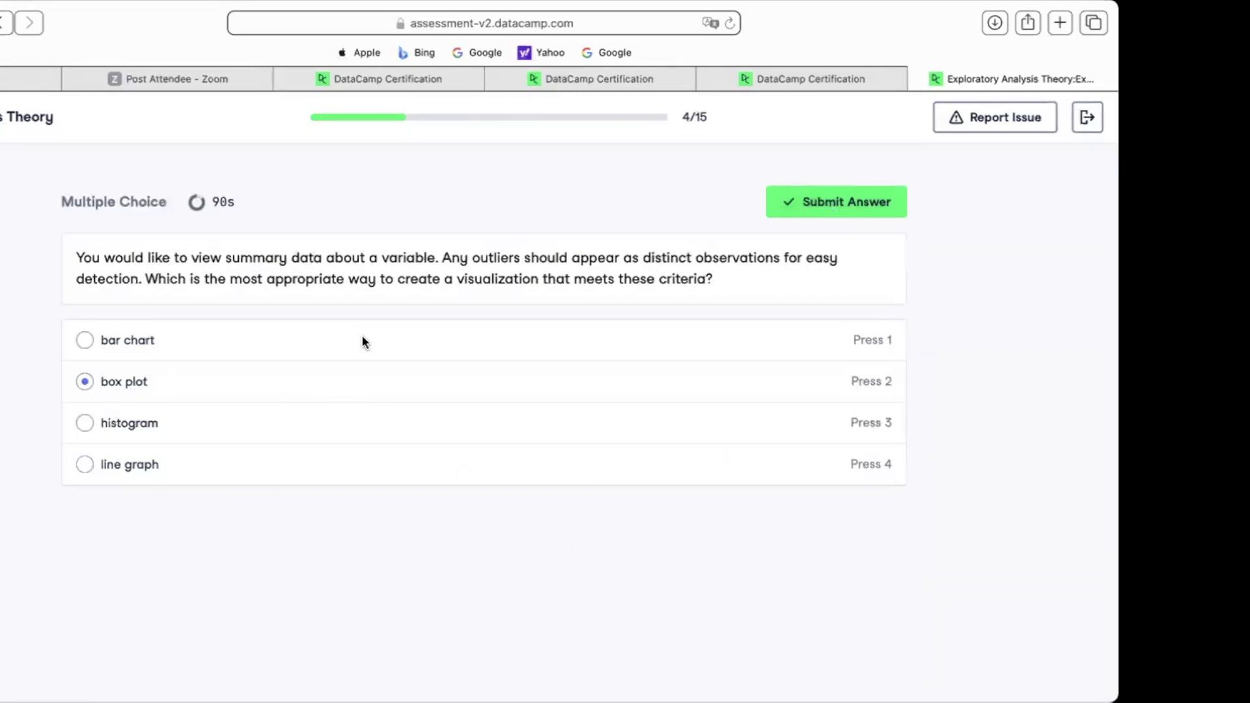
click(800, 202)
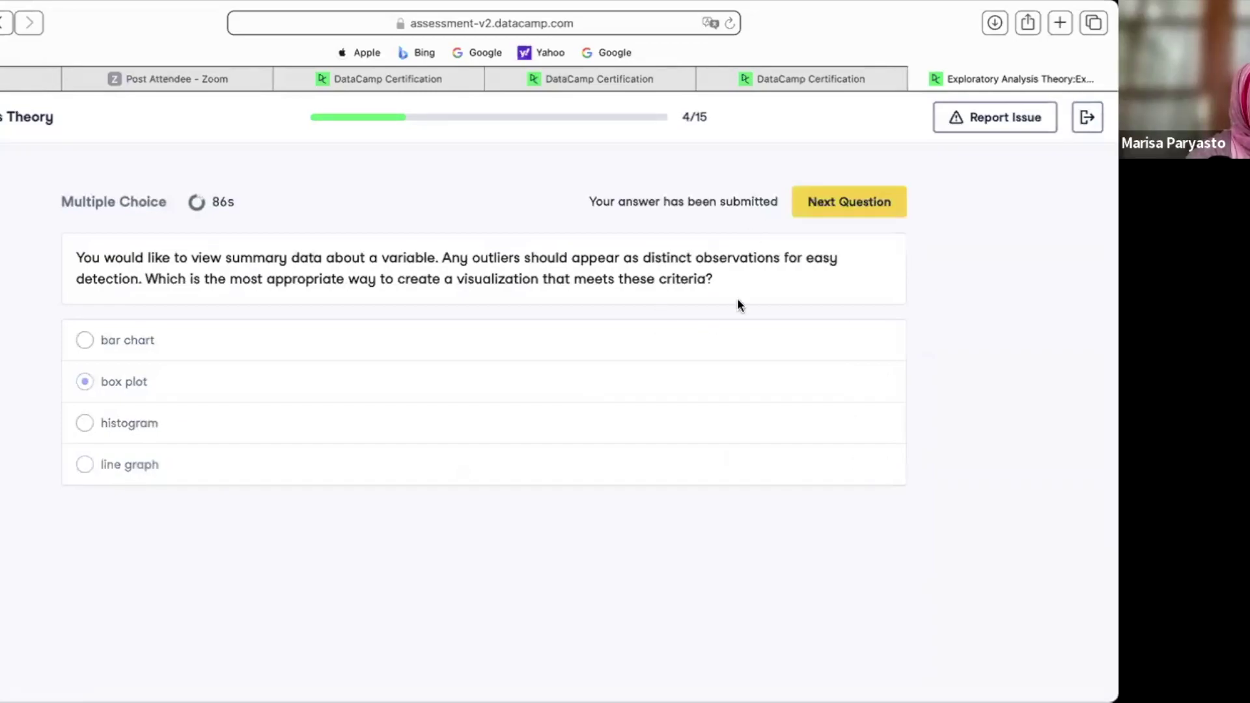
click(848, 213)
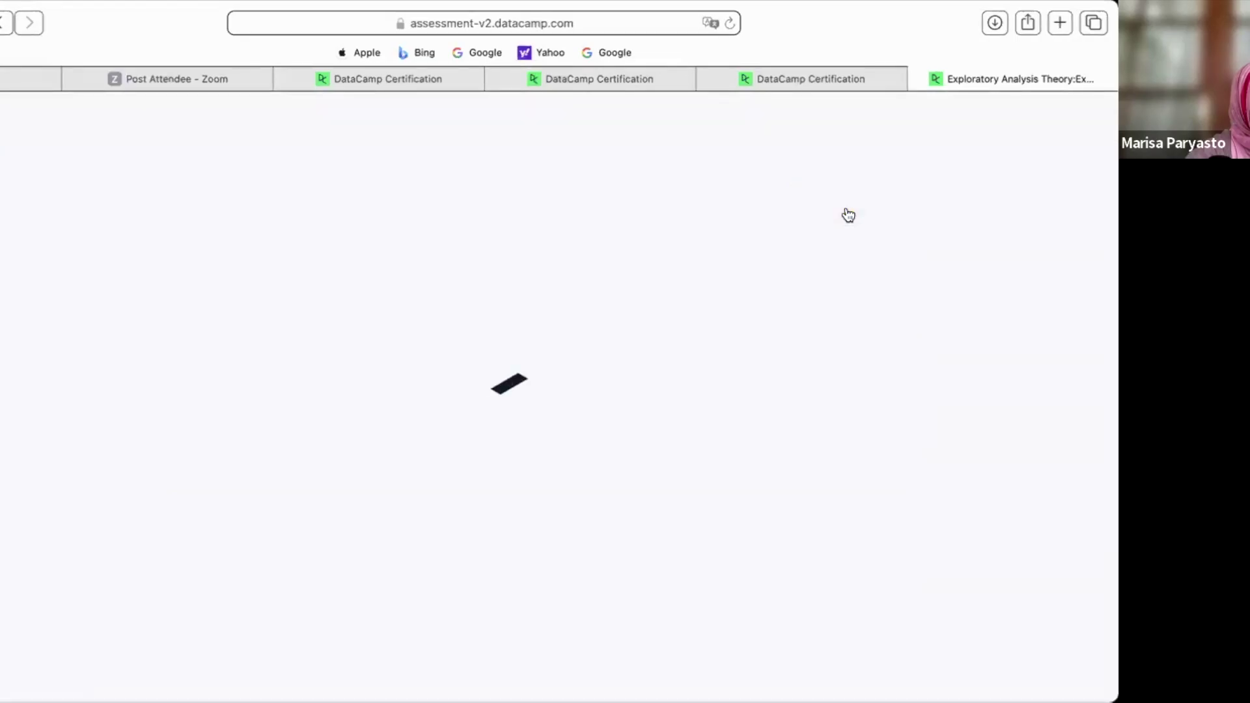
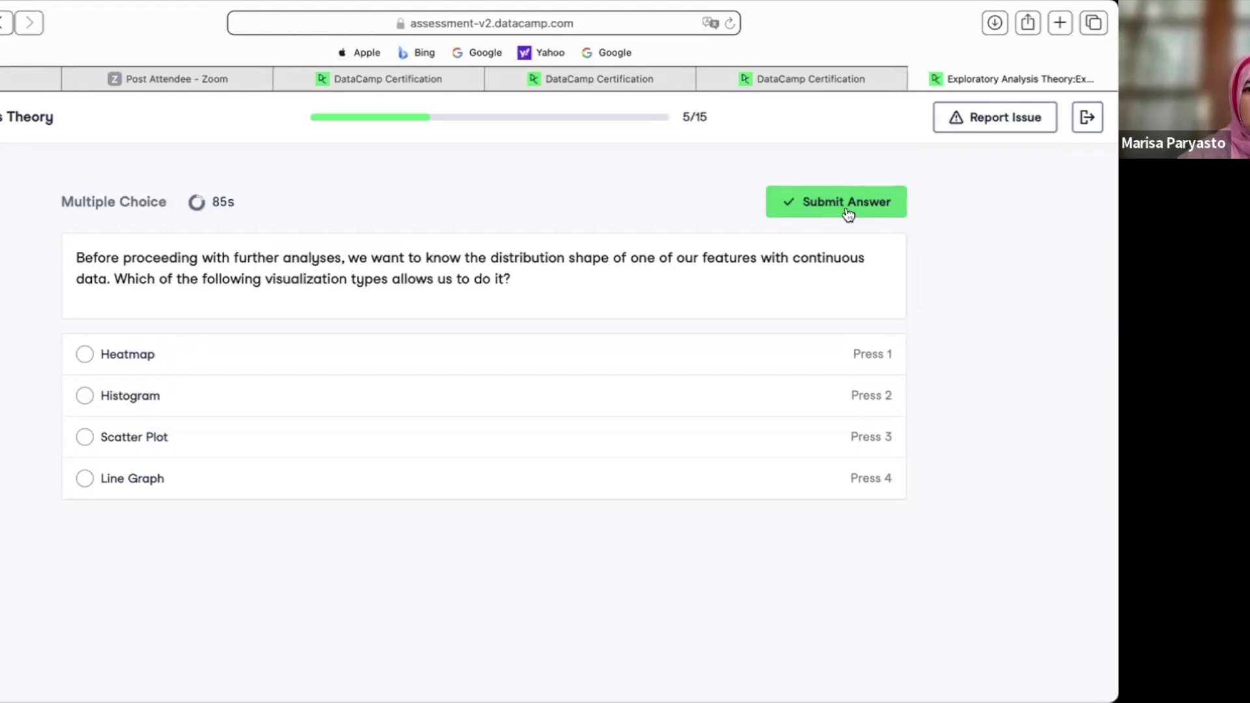
- Submit Histogram as the answer to question 5 on the distribution shape of continuous data, and continue to question 6
click(84, 396)
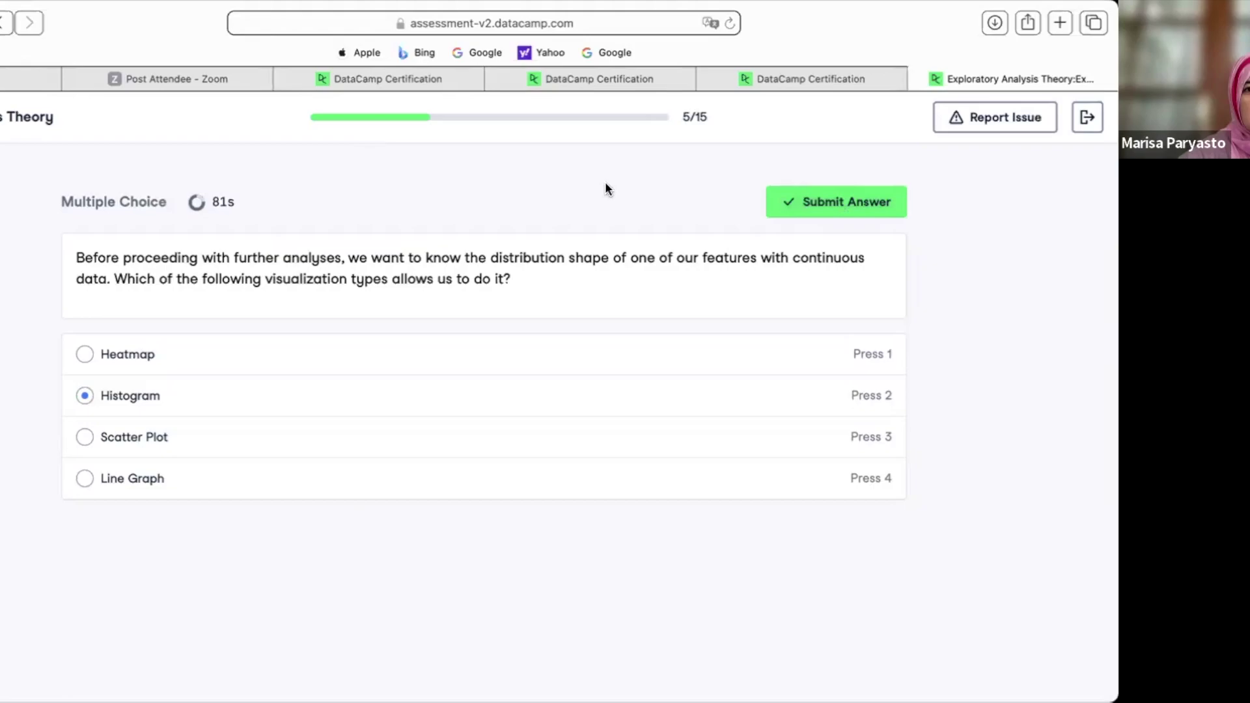
click(802, 199)
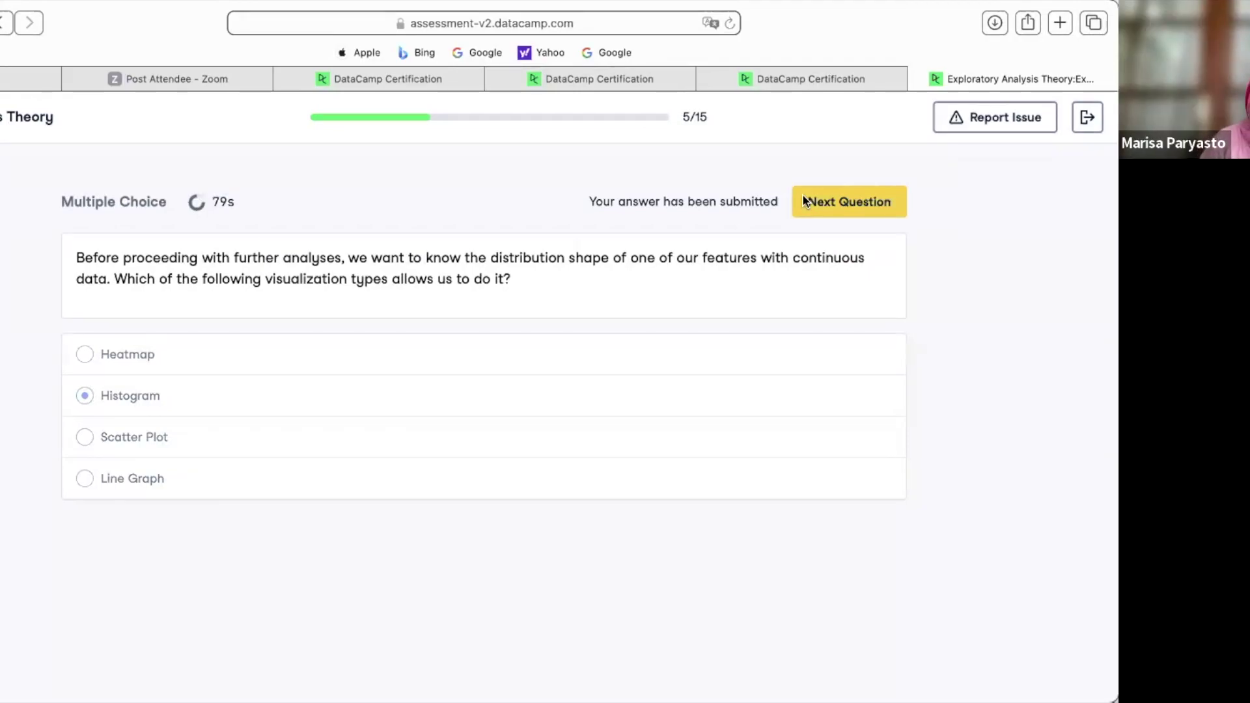
click(805, 200)
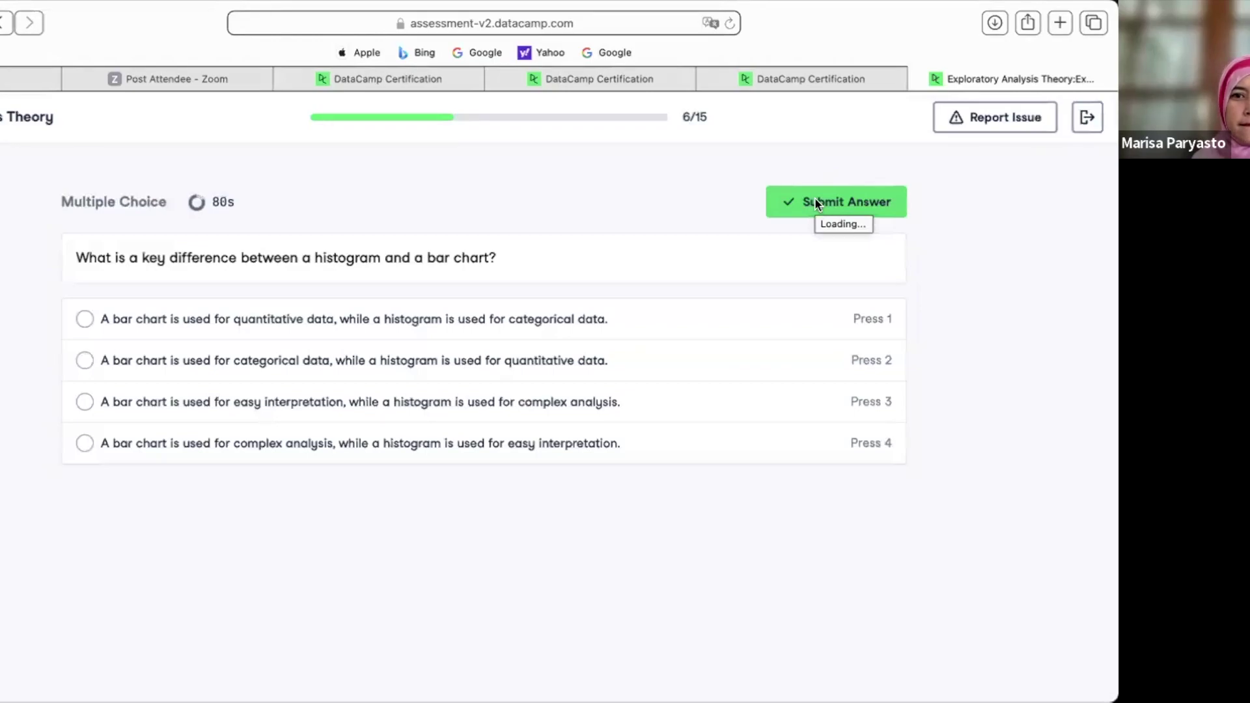
- Answer question 6 that bar charts are used for categorical data and histograms for quantitative data, submit it, and continue to question 7
click(533, 324)
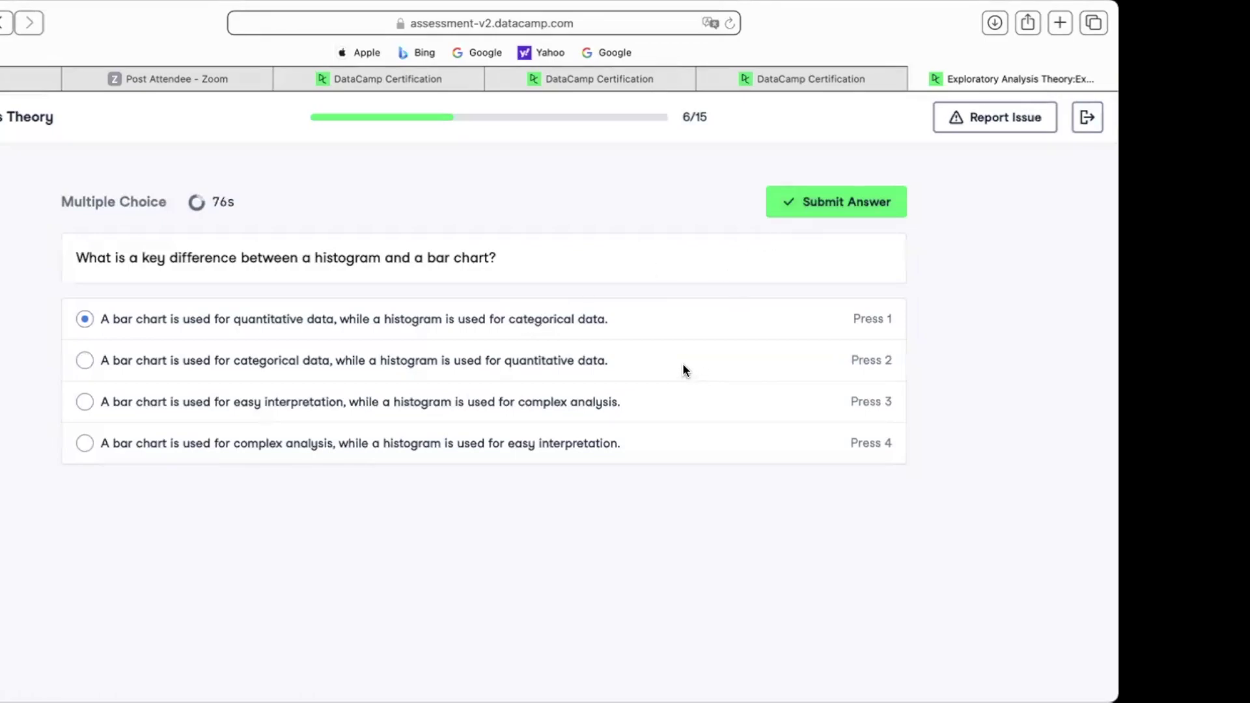
click(581, 368)
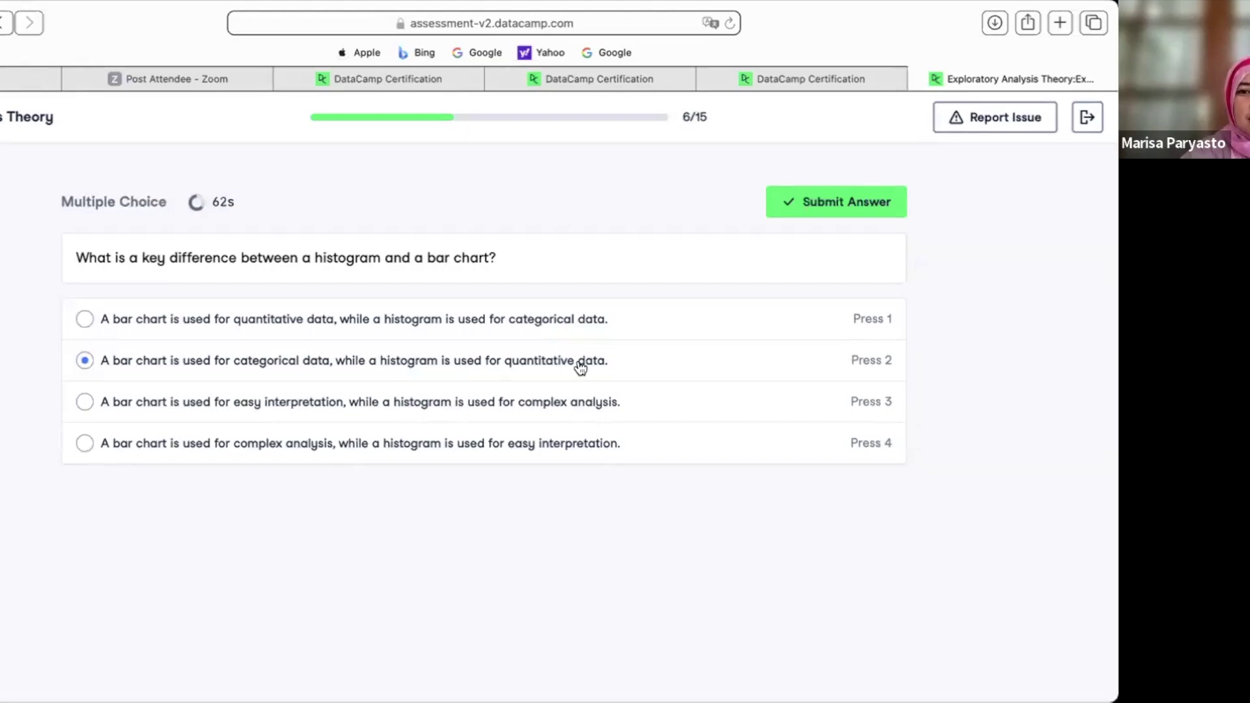
click(825, 201)
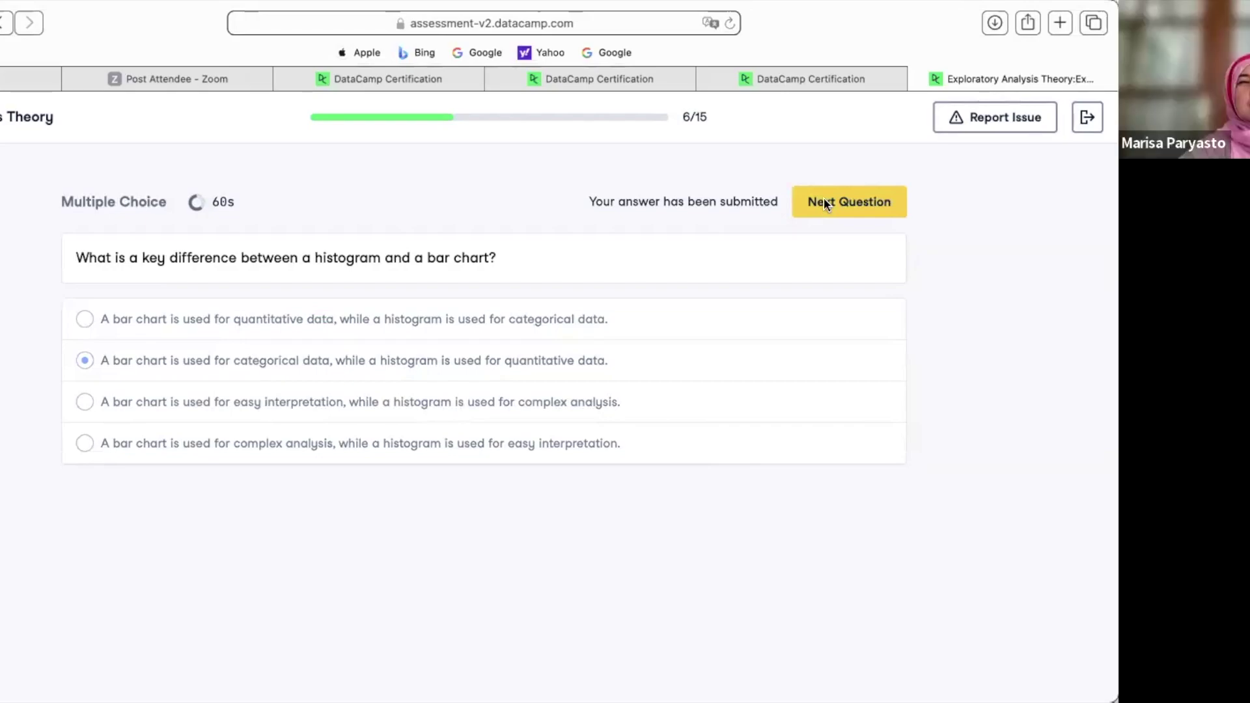
click(835, 203)
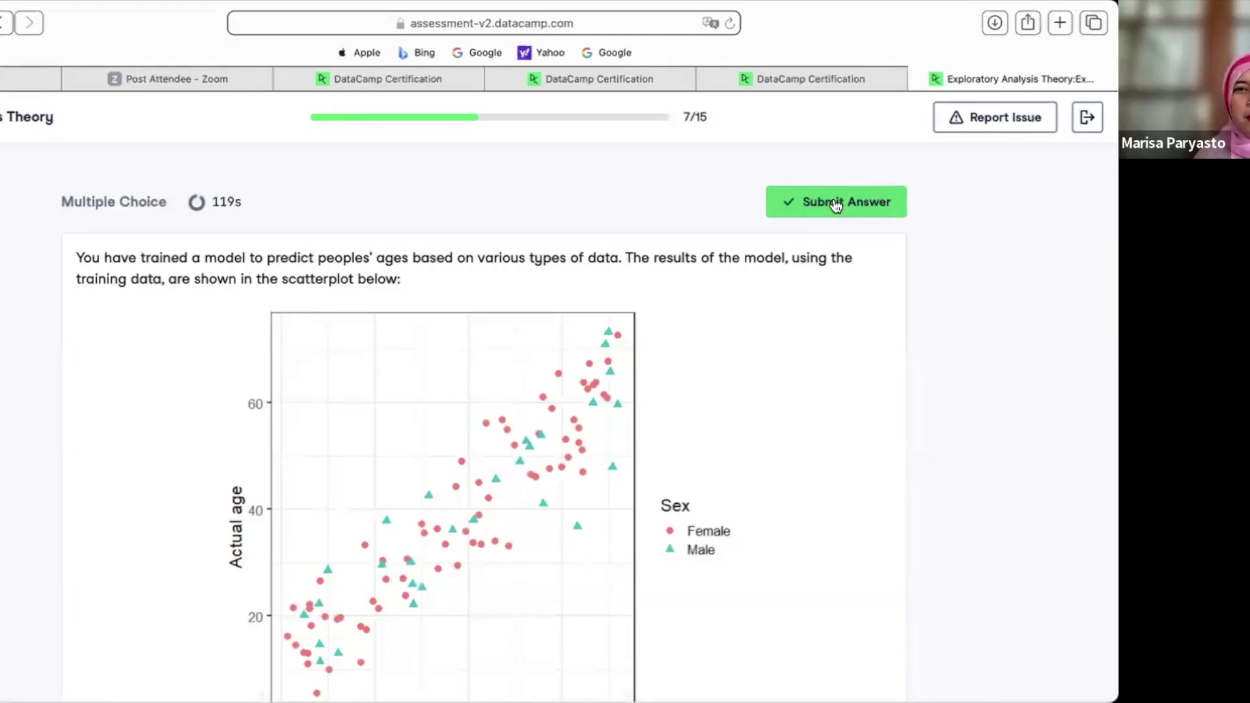
- Submit "They correlate well with the actual ages" as the answer to question 7 on the predicted versus actual age scatterplot
scroll(836, 205, down, 3)
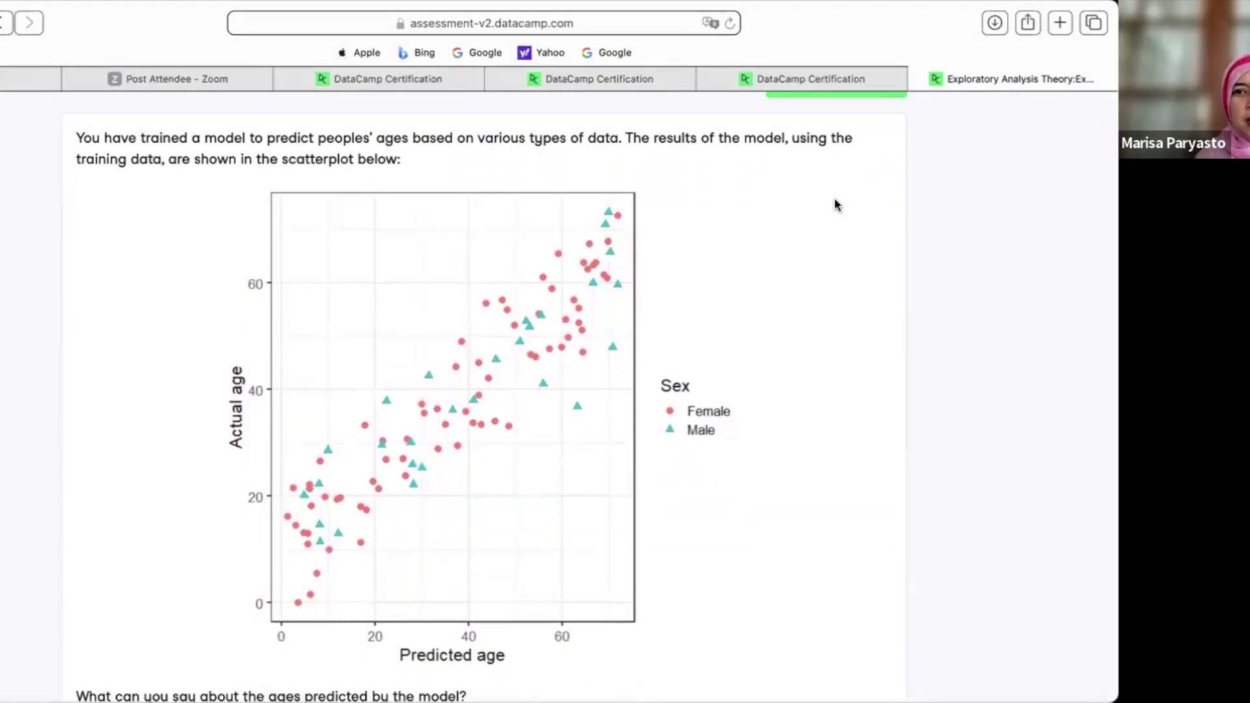
scroll(837, 205, down, 1)
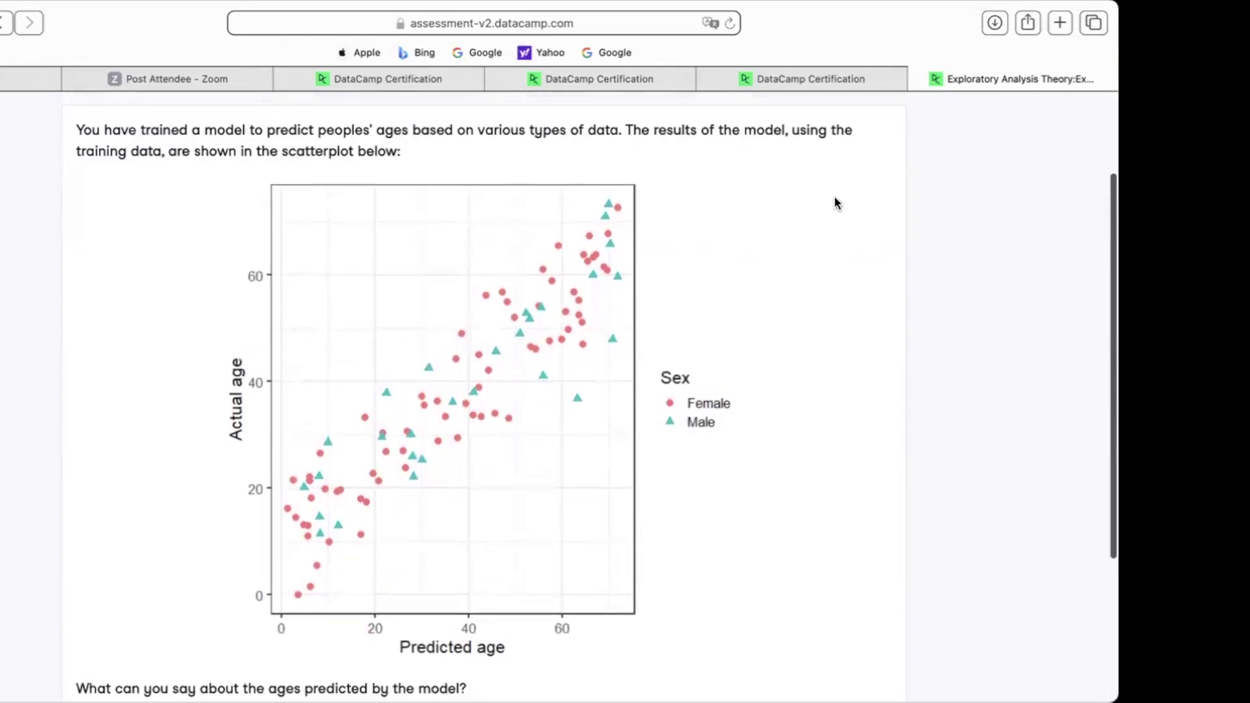
scroll(838, 203, down, 5)
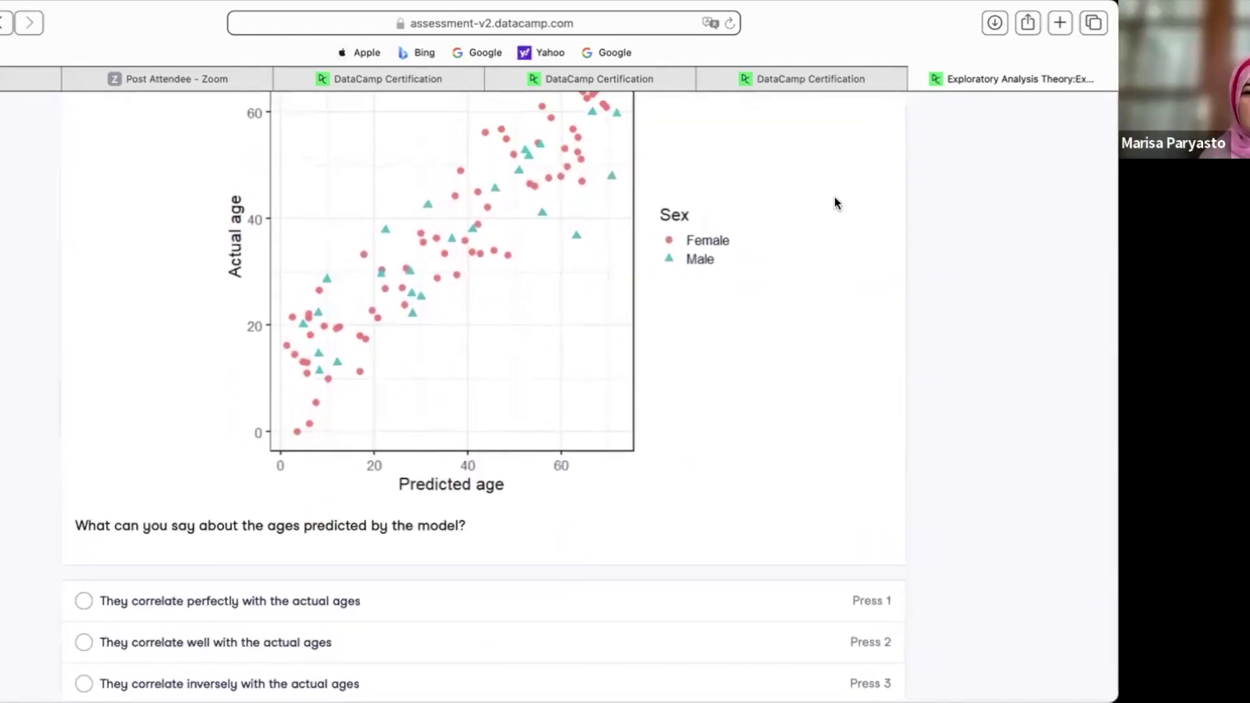
scroll(837, 204, down, 1)
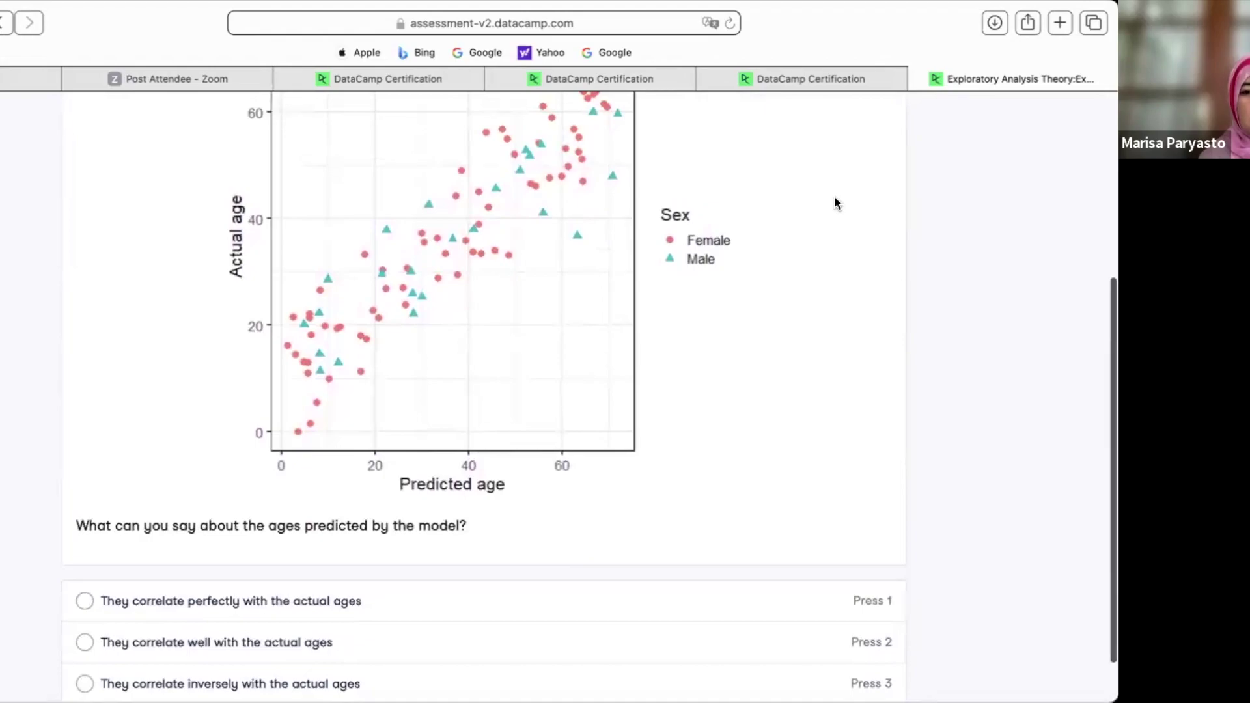
scroll(837, 204, up, 3)
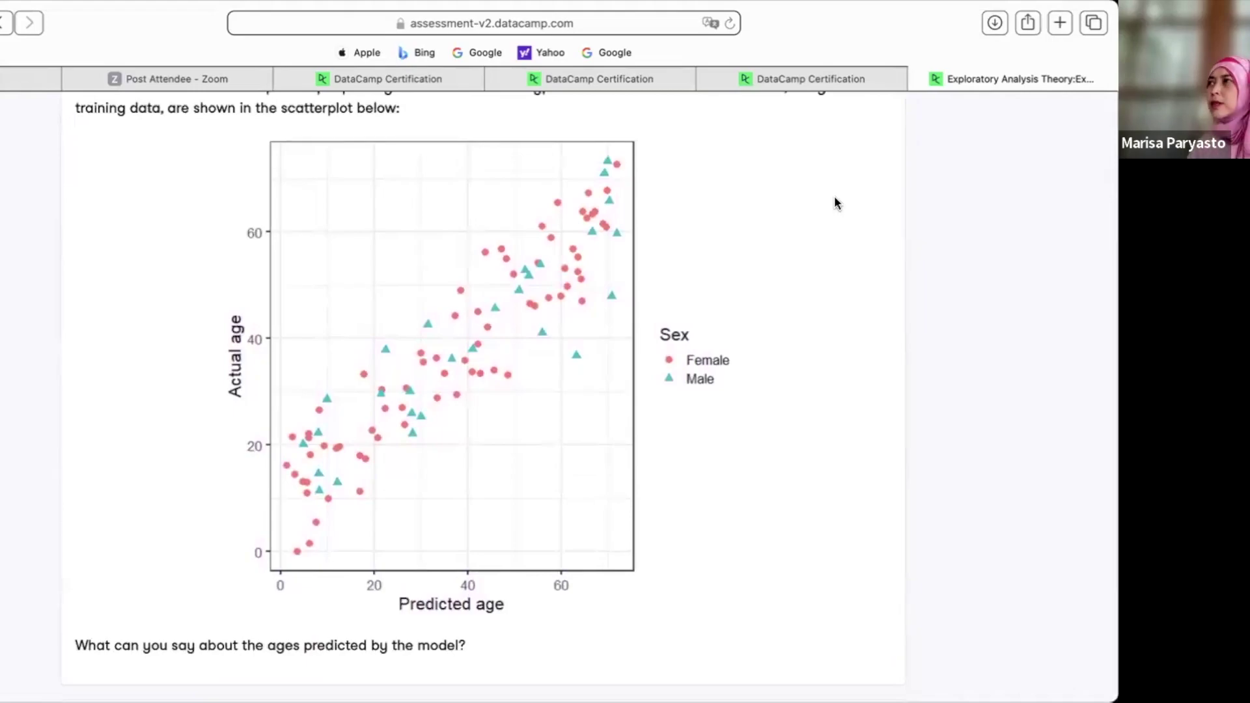
scroll(837, 204, down, 3)
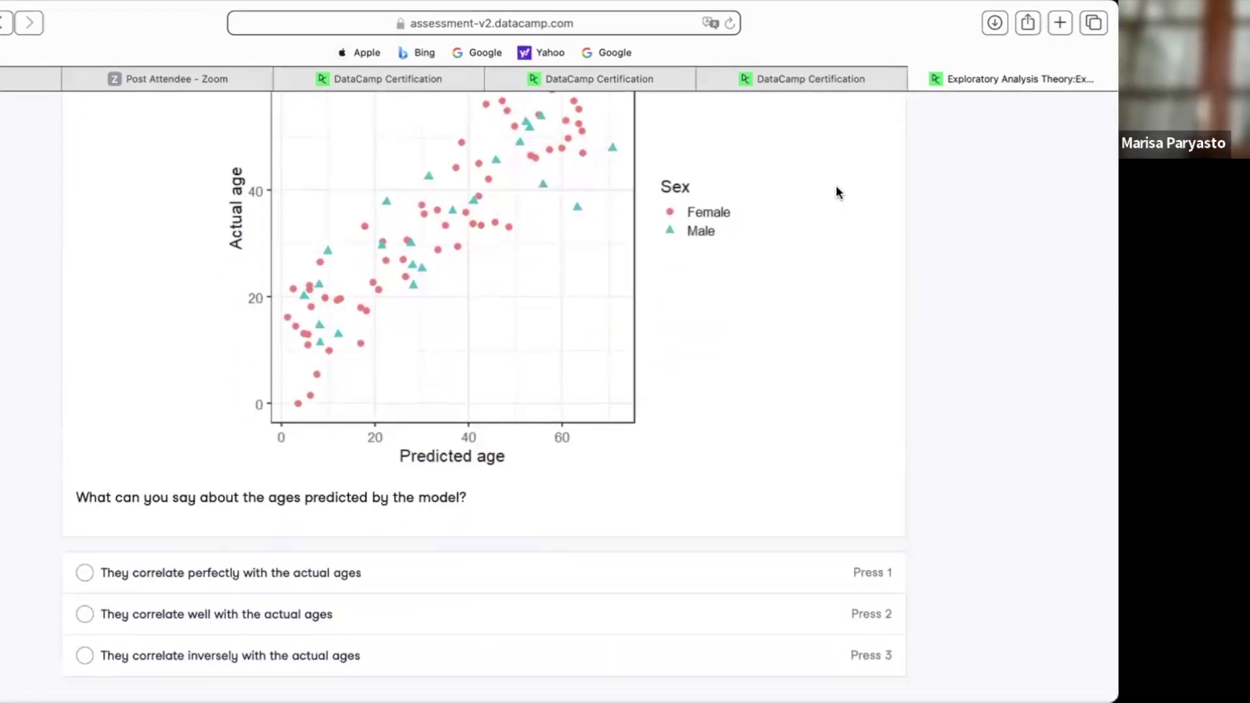
click(282, 618)
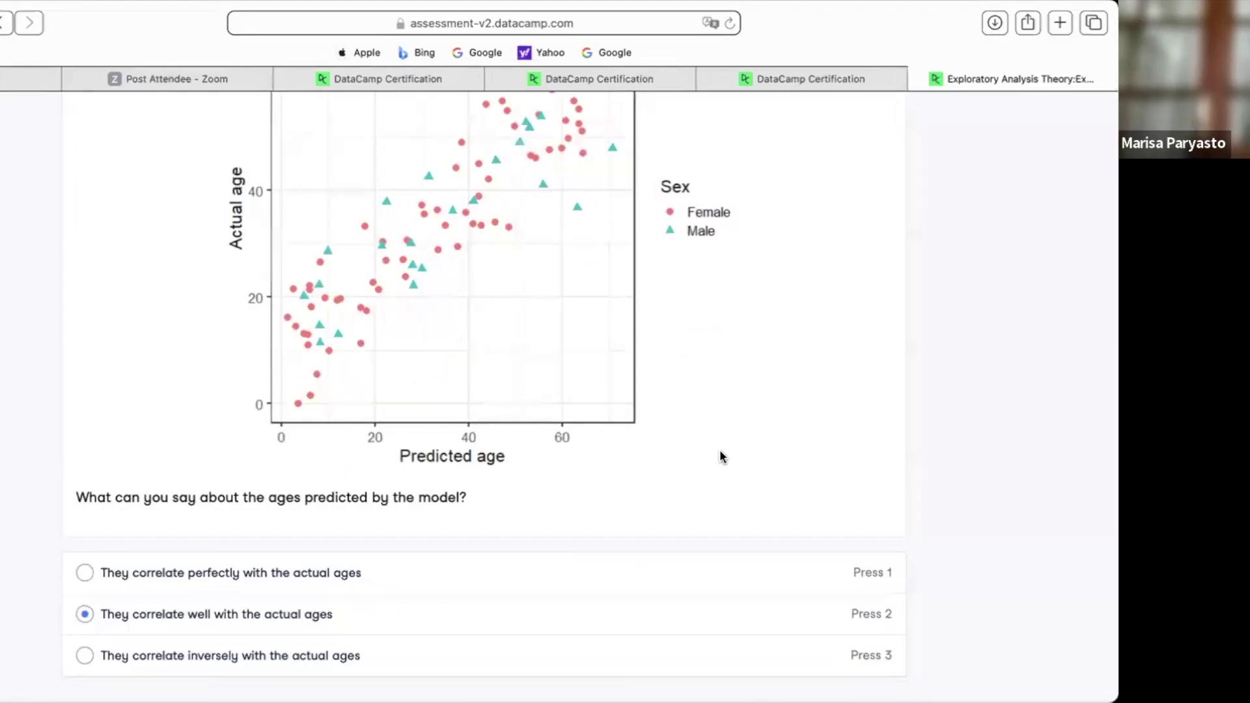
scroll(746, 415, up, 3)
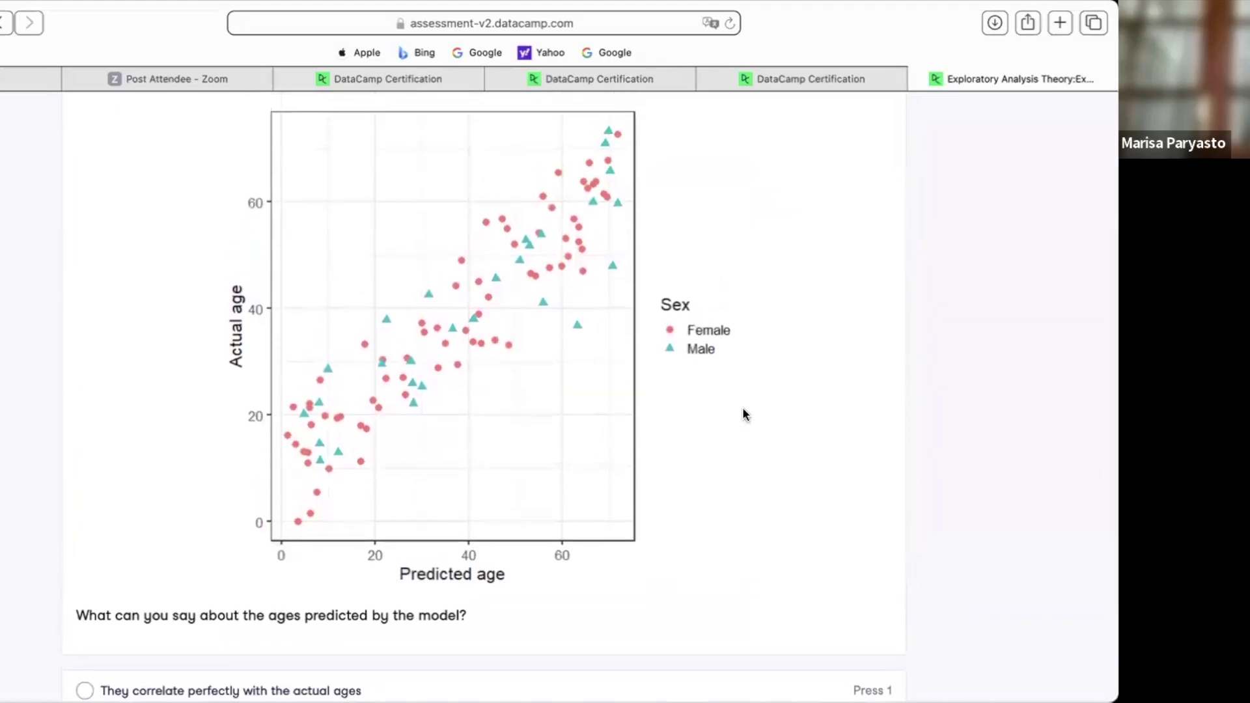
scroll(745, 414, up, 5)
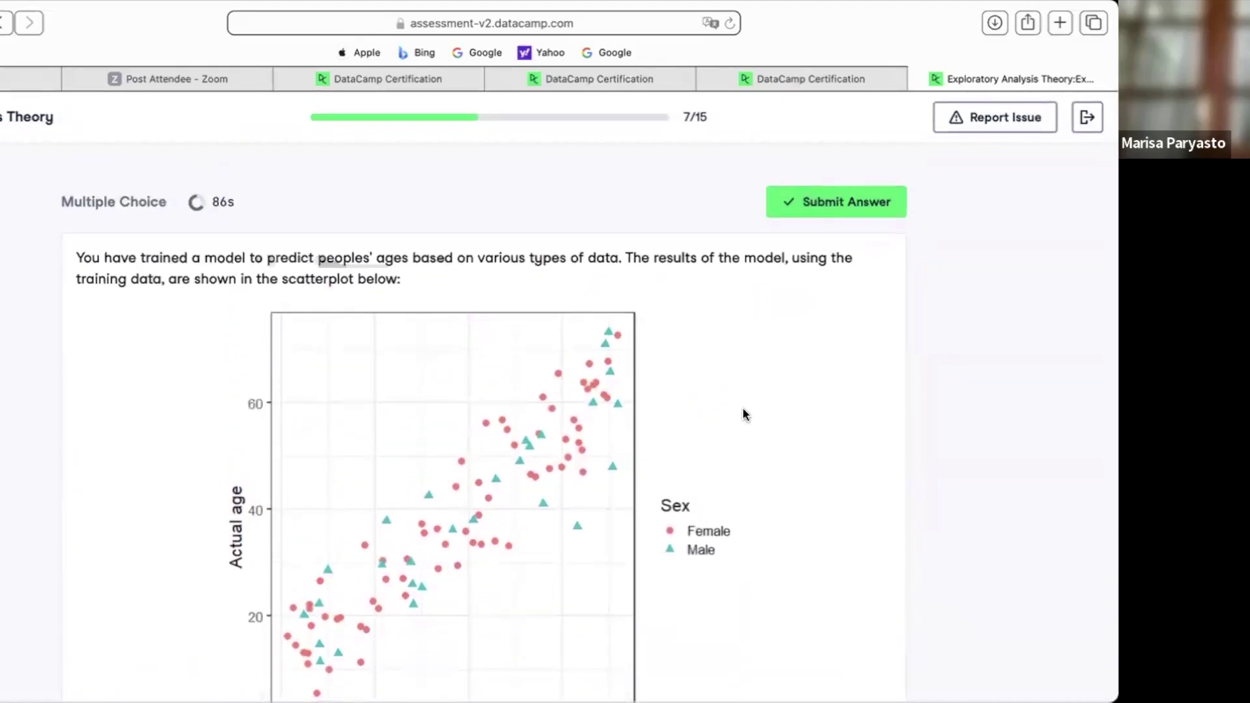
scroll(746, 414, down, 5)
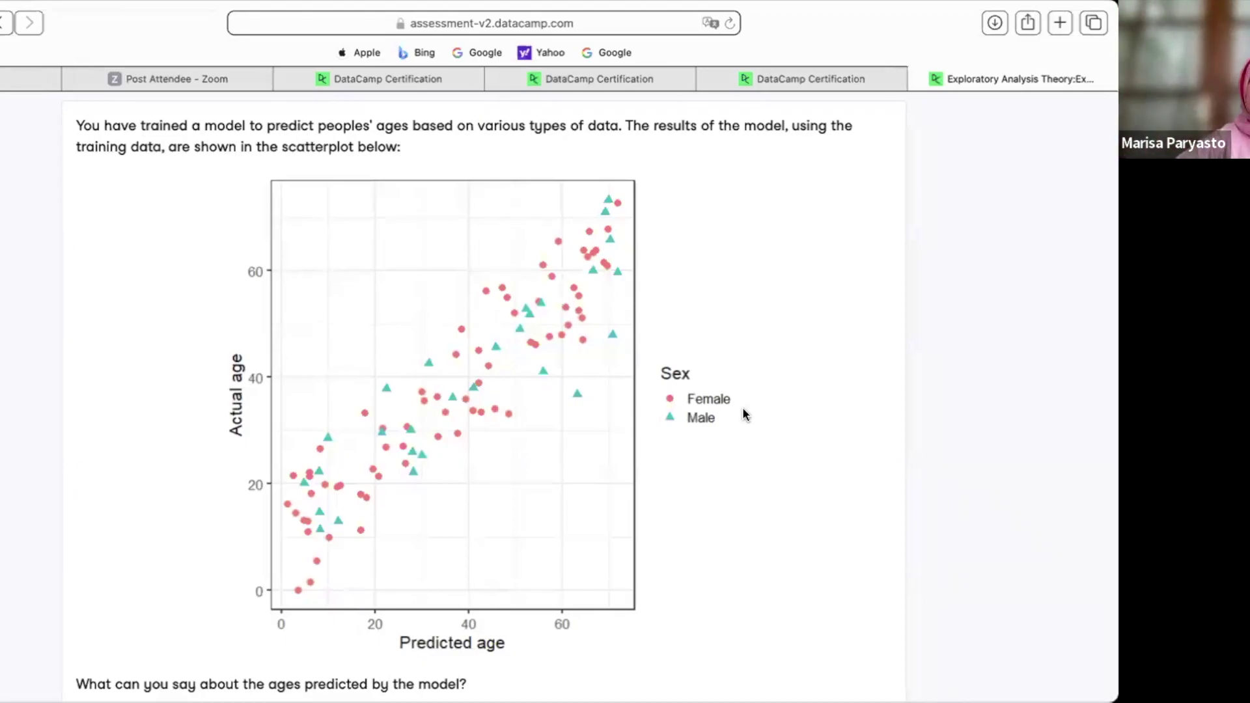
scroll(745, 414, up, 3)
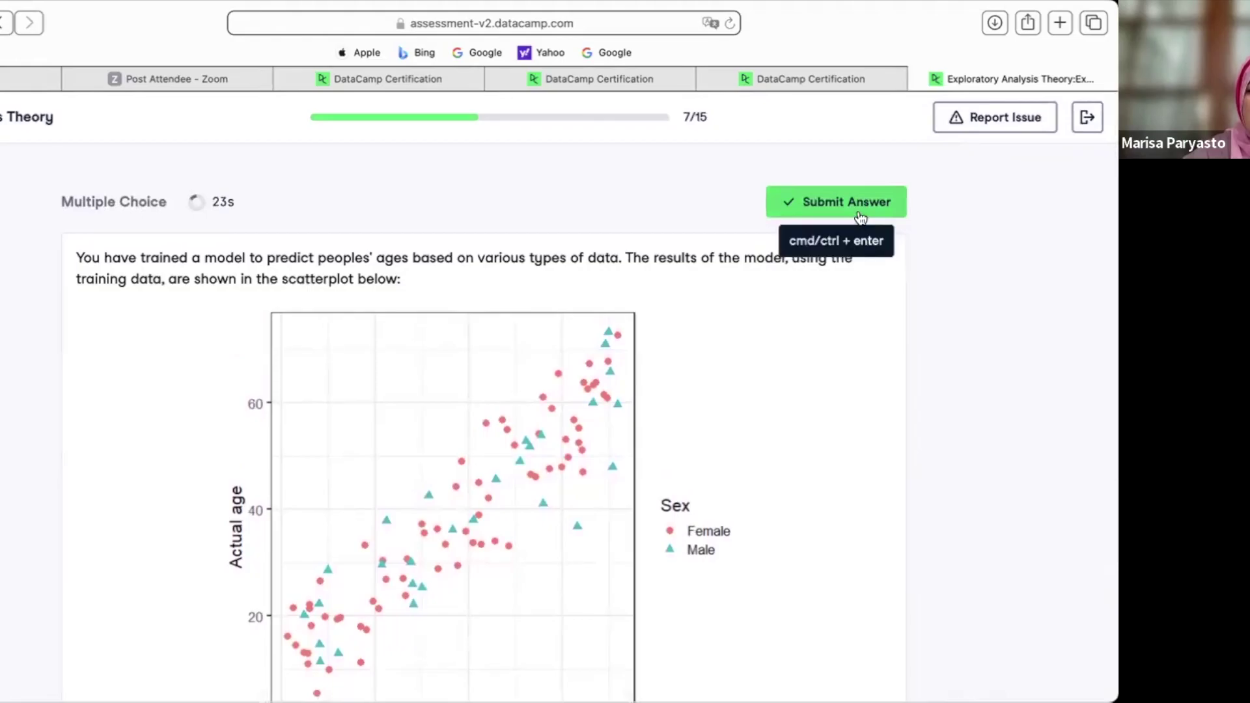
scroll(860, 216, down, 8)
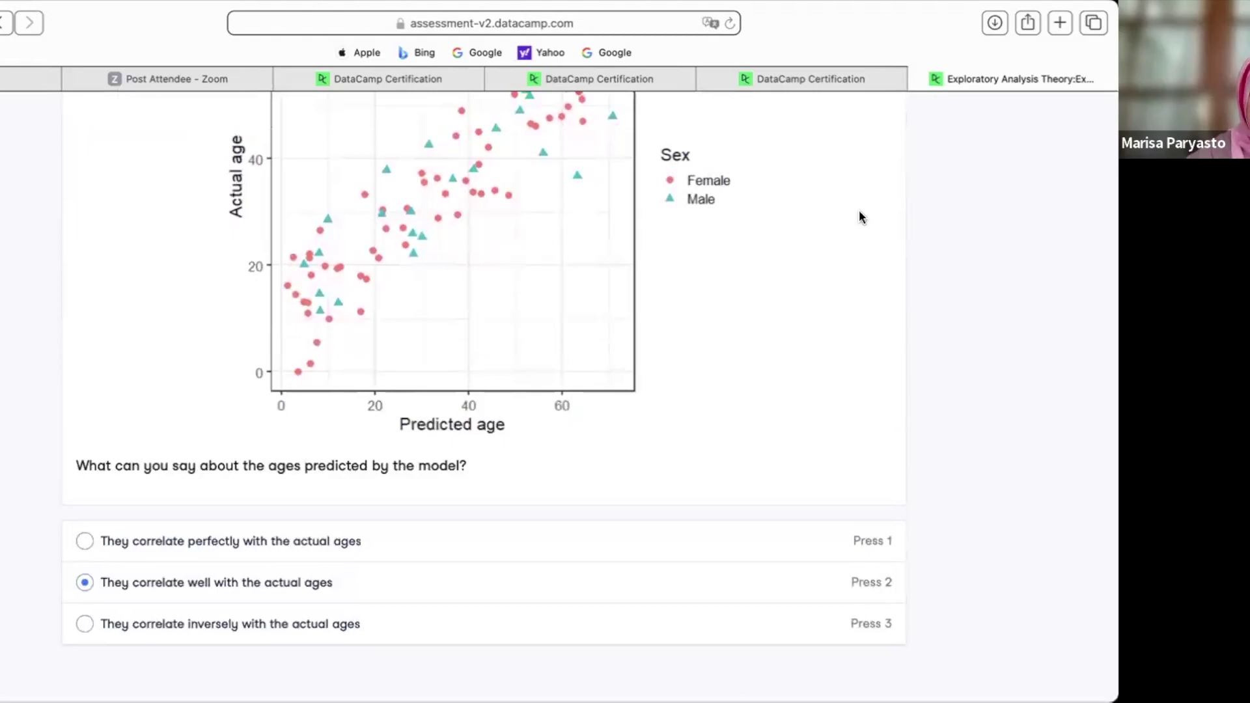
scroll(859, 215, up, 5)
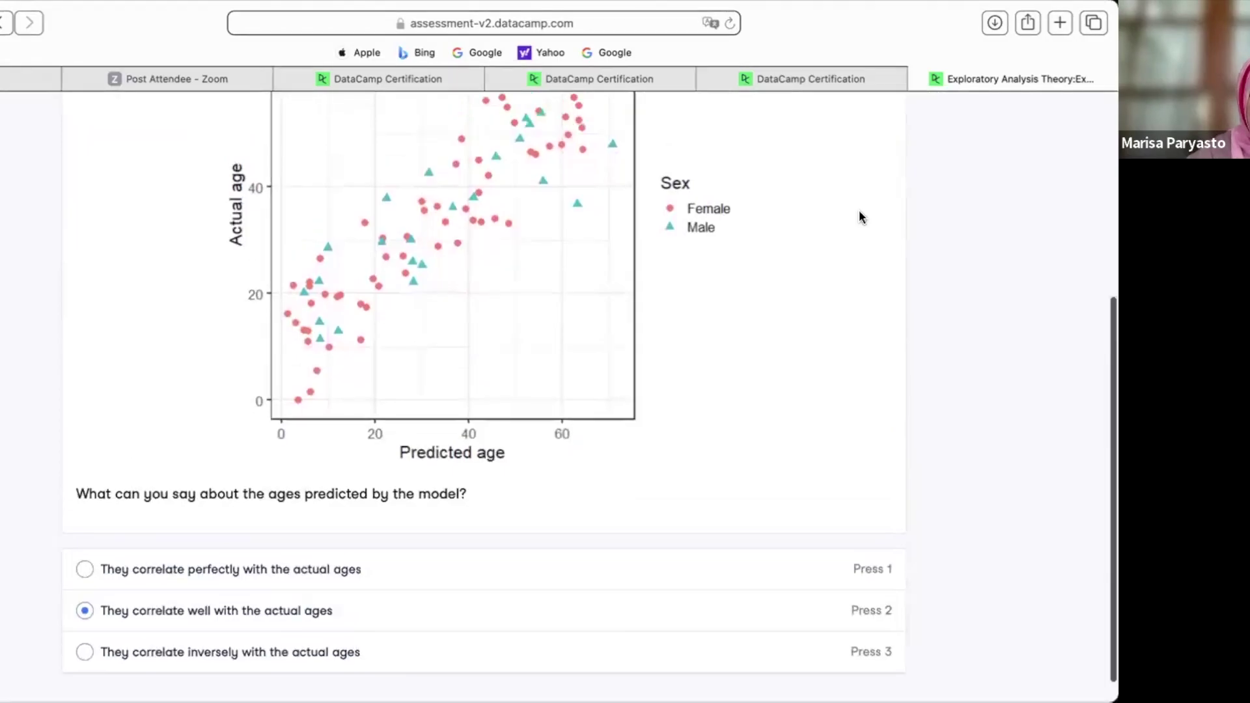
click(879, 205)
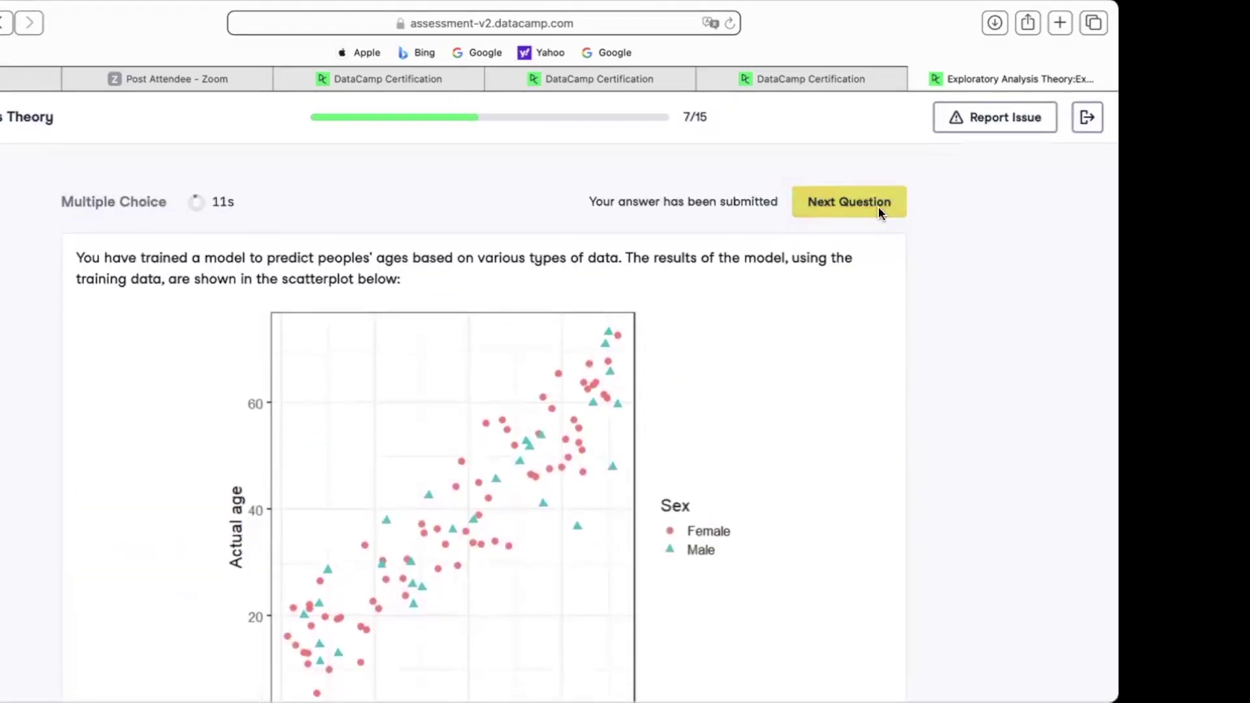
- Continue to question 8, submit Scatter plot as the answer on visualizing homepage click coordinates, and continue to question 9
click(878, 206)
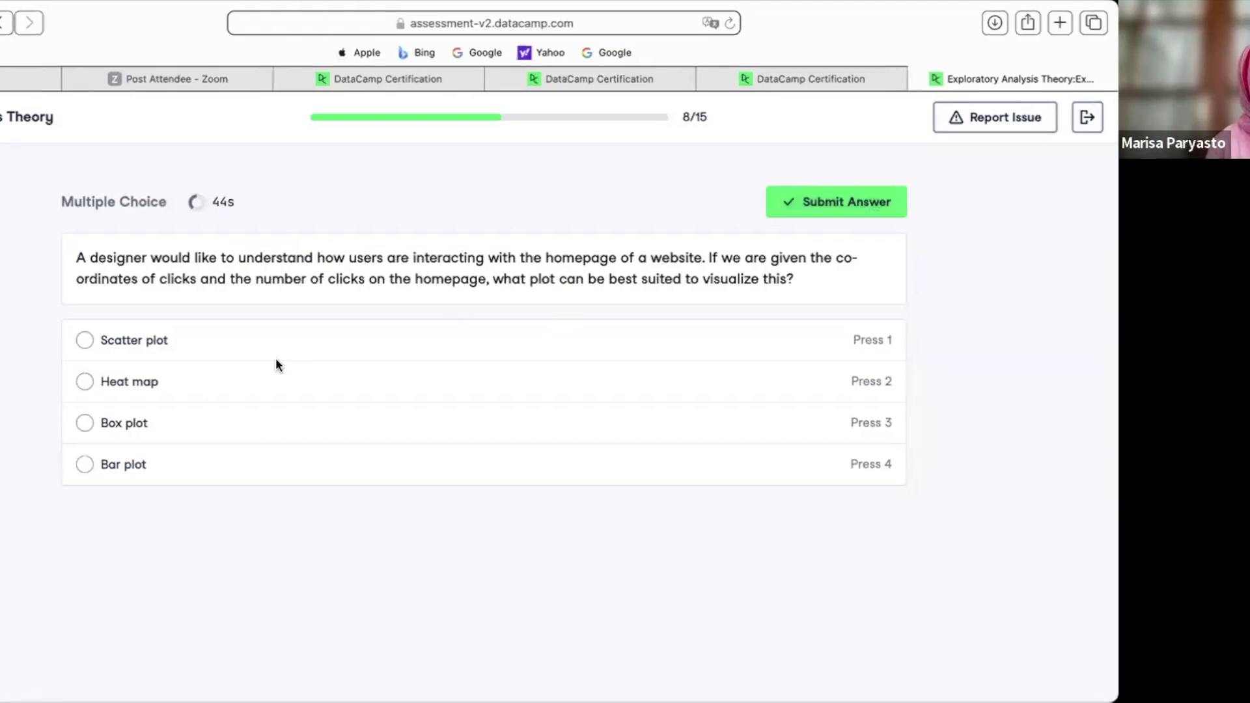
click(102, 344)
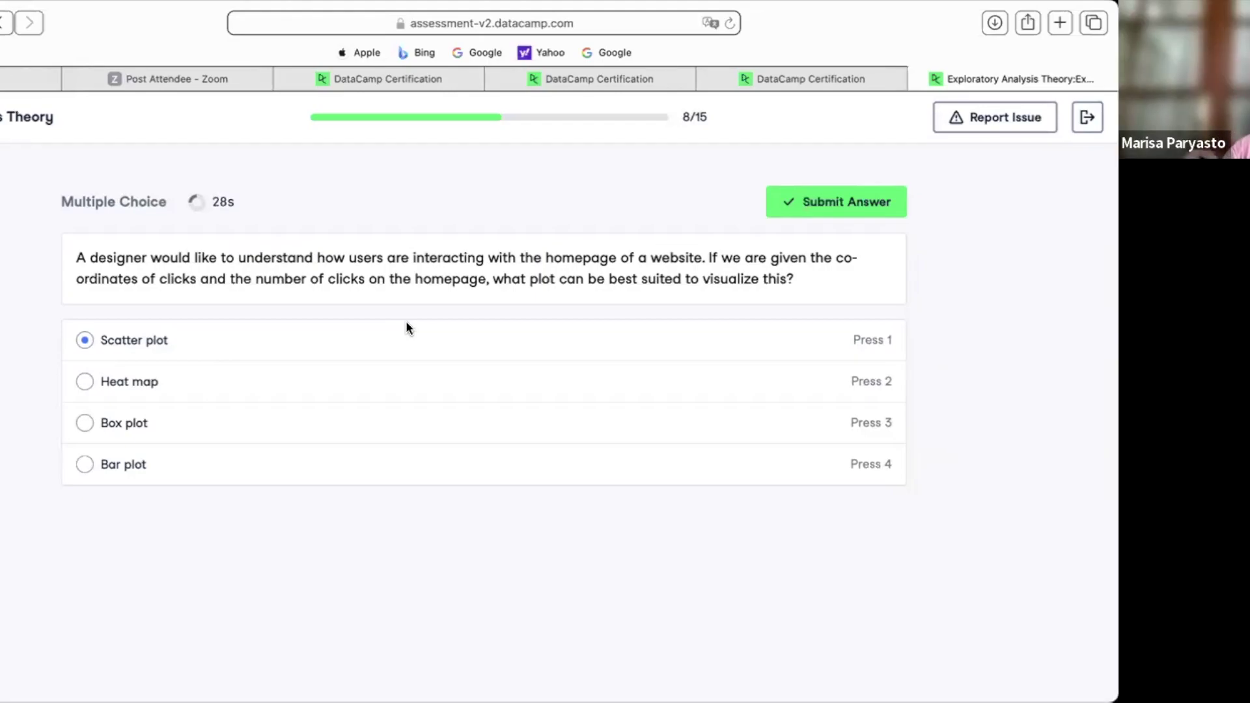
click(823, 204)
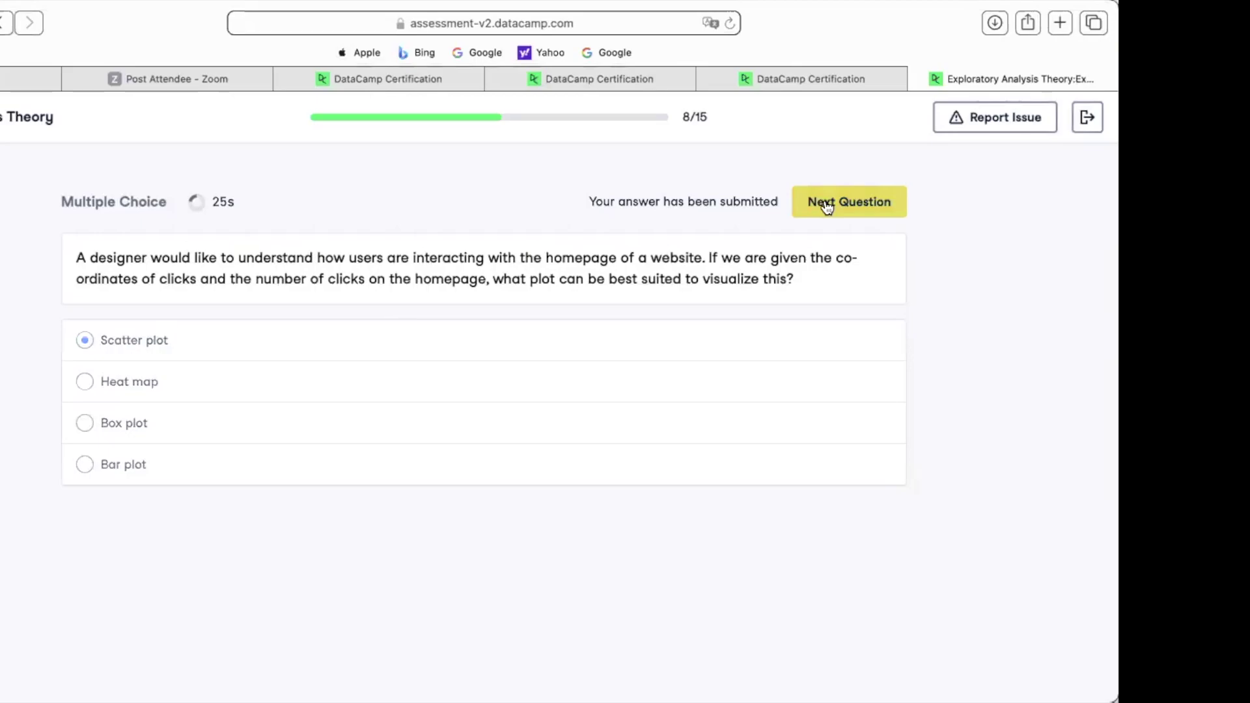
click(826, 207)
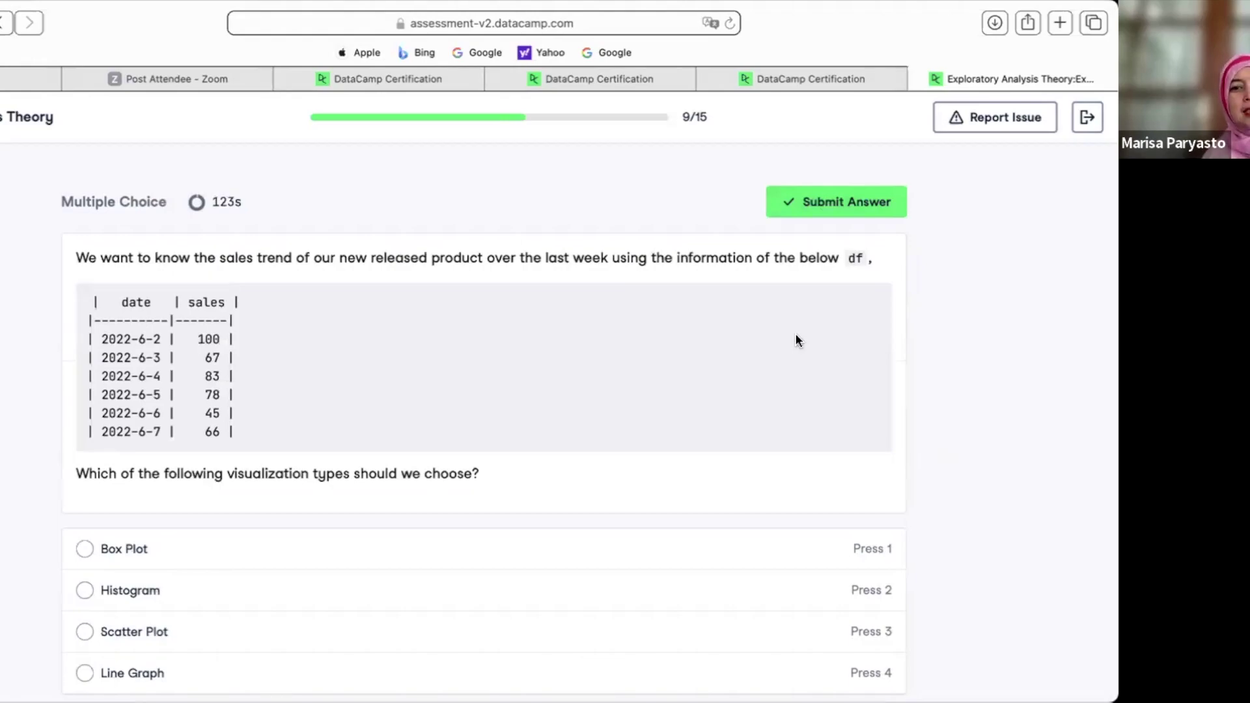
- Submit Line Graph as the answer to question 9 on the sales trend over the last week, and continue to question 10
scroll(795, 334, down, 2)
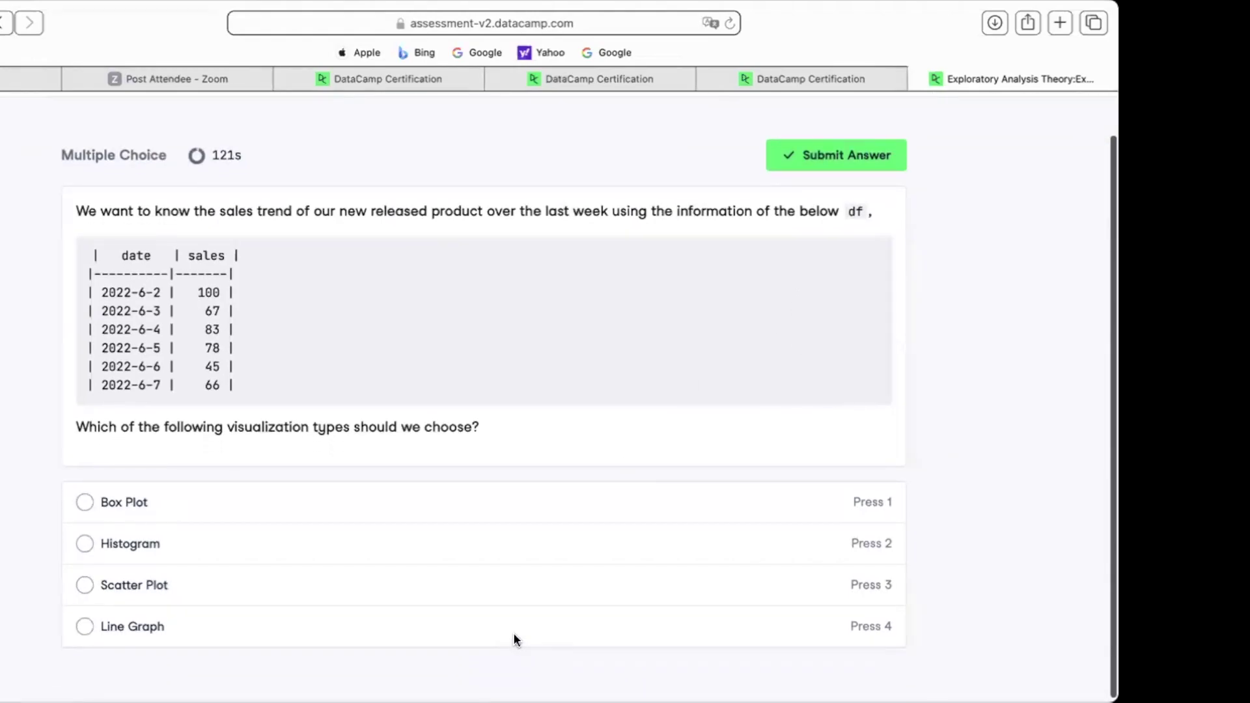
click(103, 629)
click(887, 155)
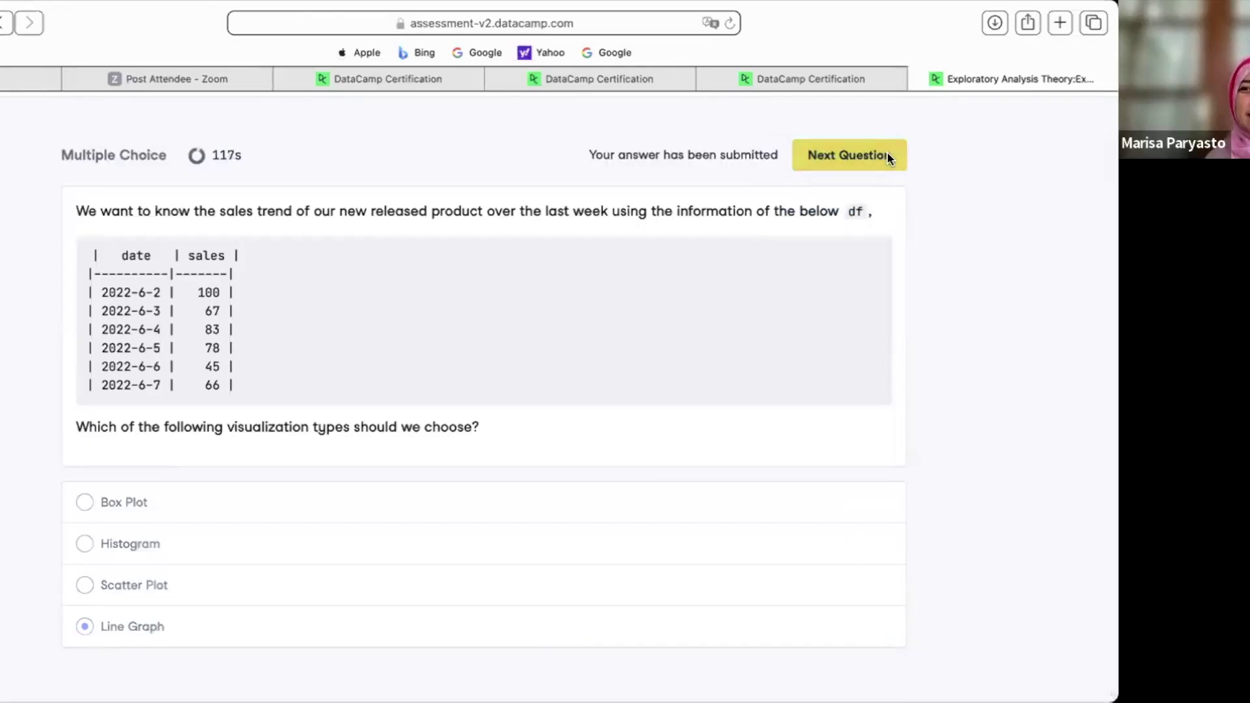
click(888, 156)
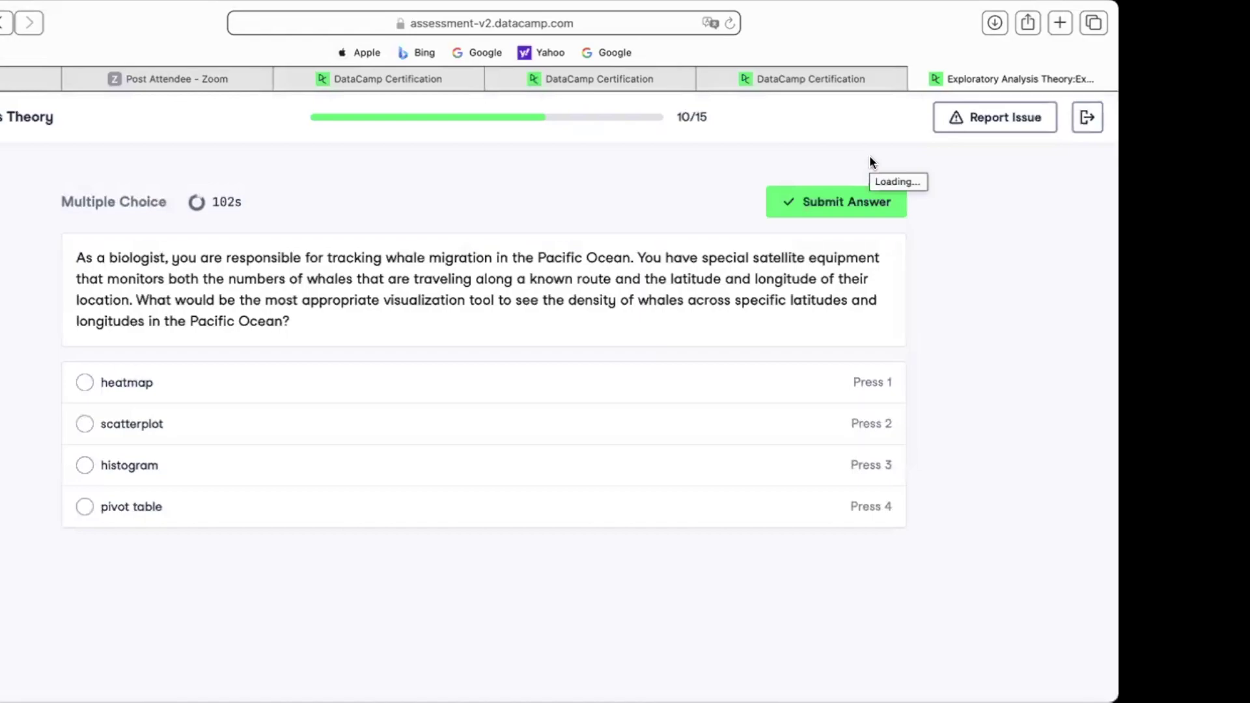
- Choose heatmap for question 10 on whale density, and search the web for "density" in a new browser tab
click(84, 385)
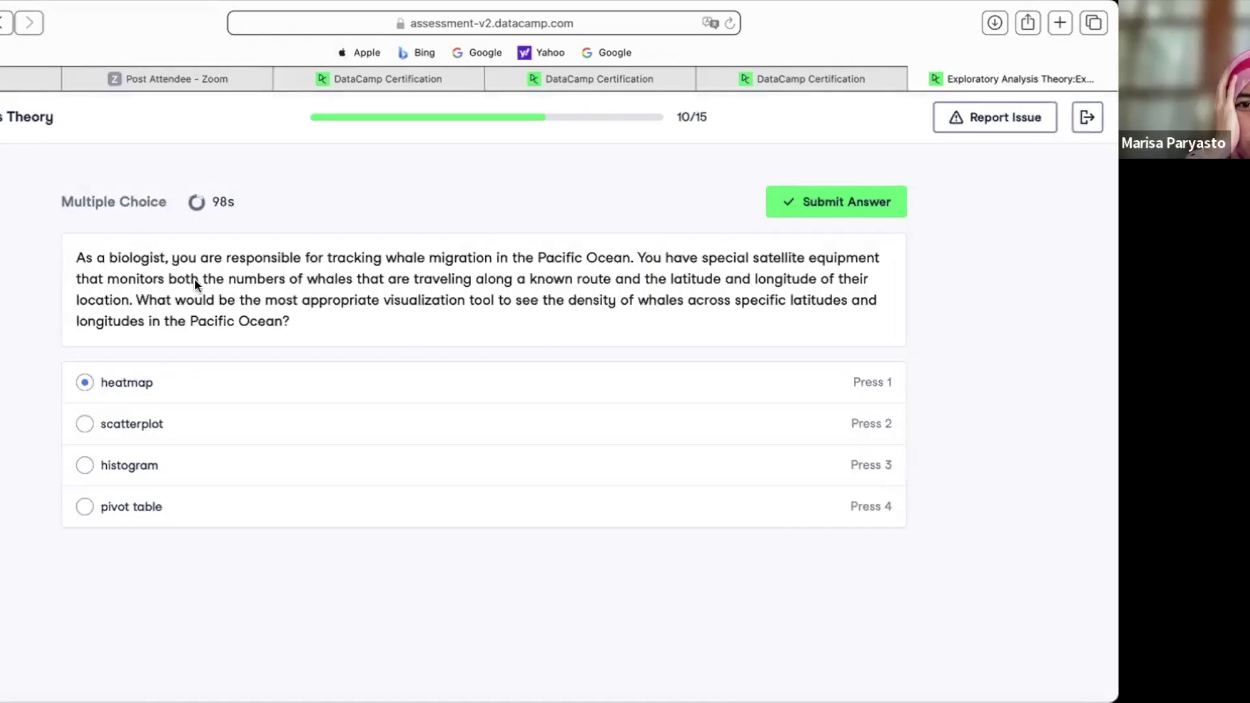
key(super+t)
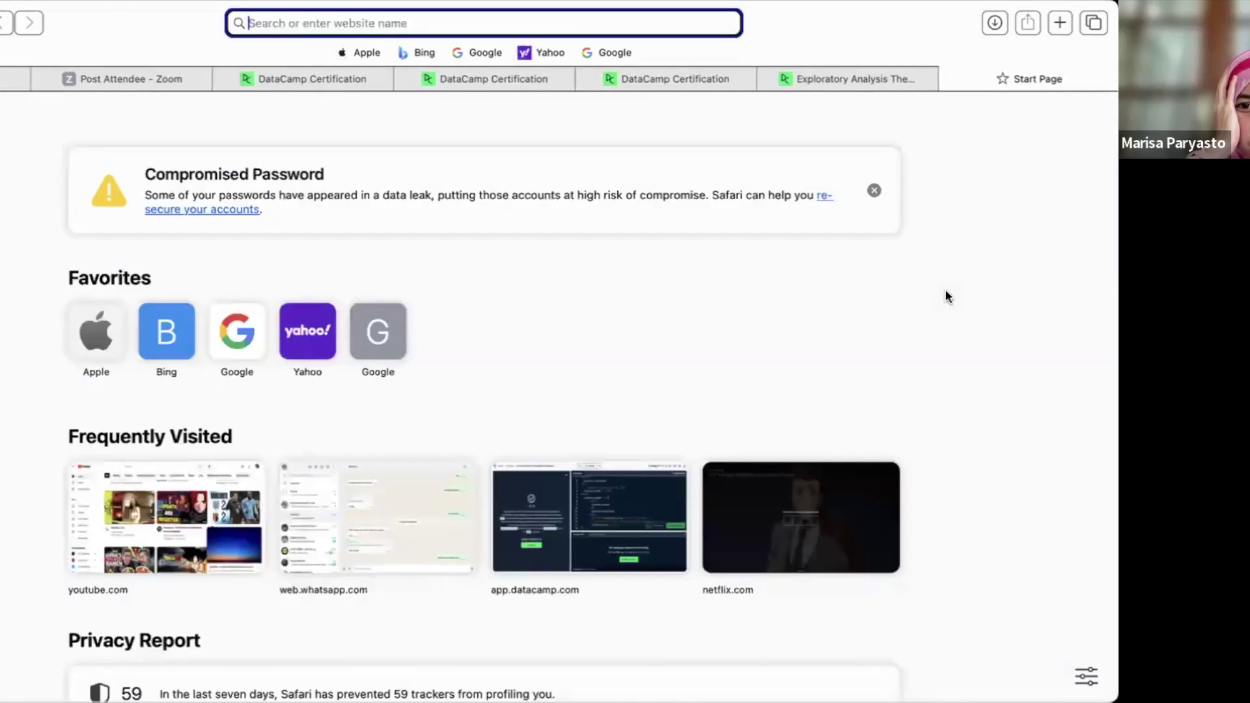
text(density)
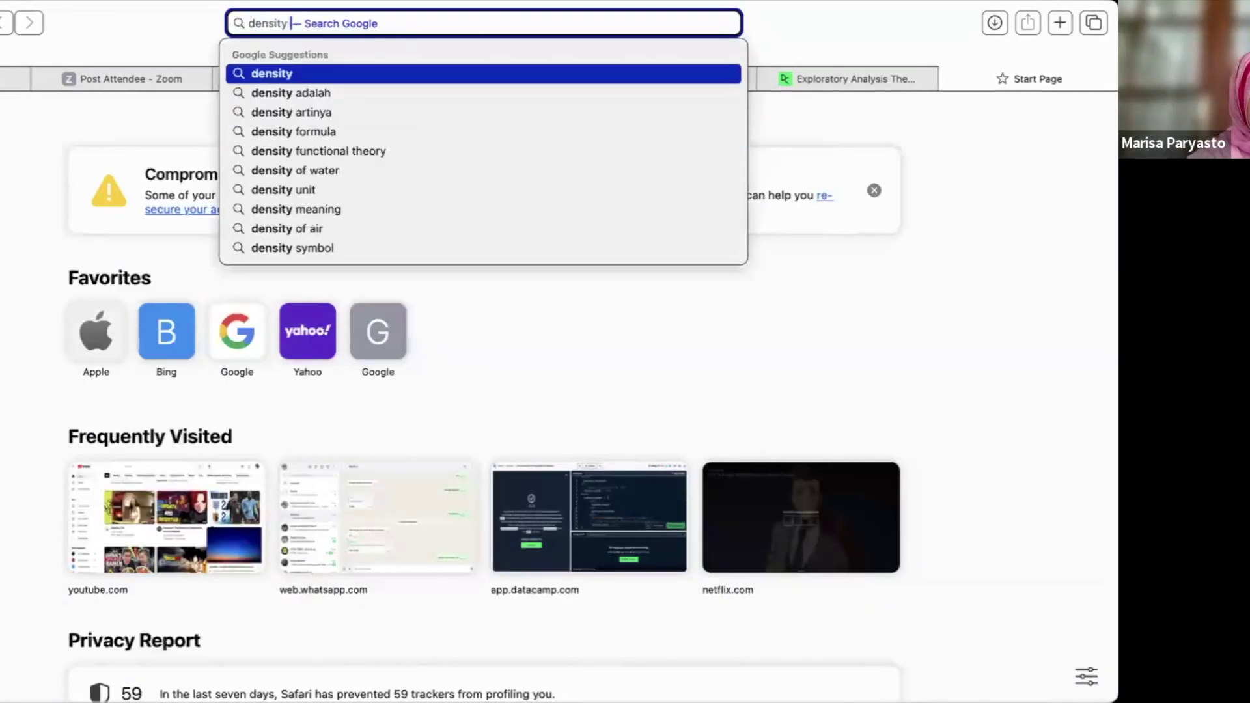
key(super+a)
key(Return)
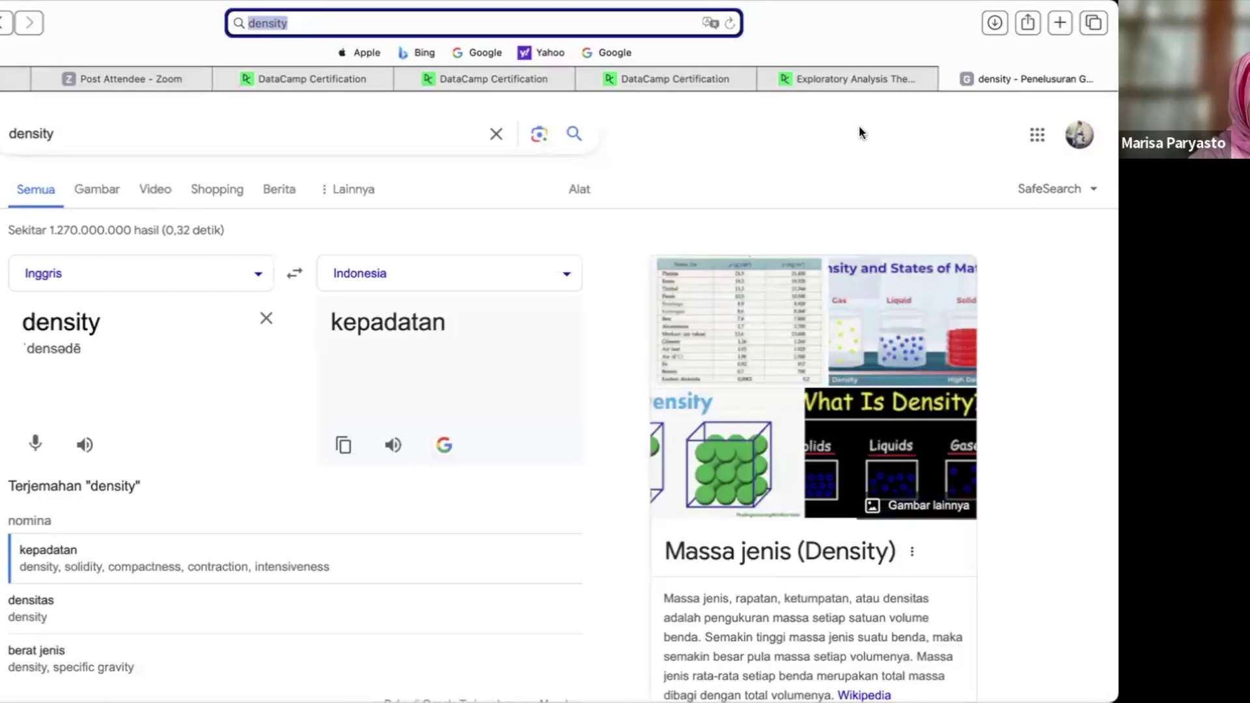
- Refine the web search to "density visualization" and look over the example images in the results
click(431, 140)
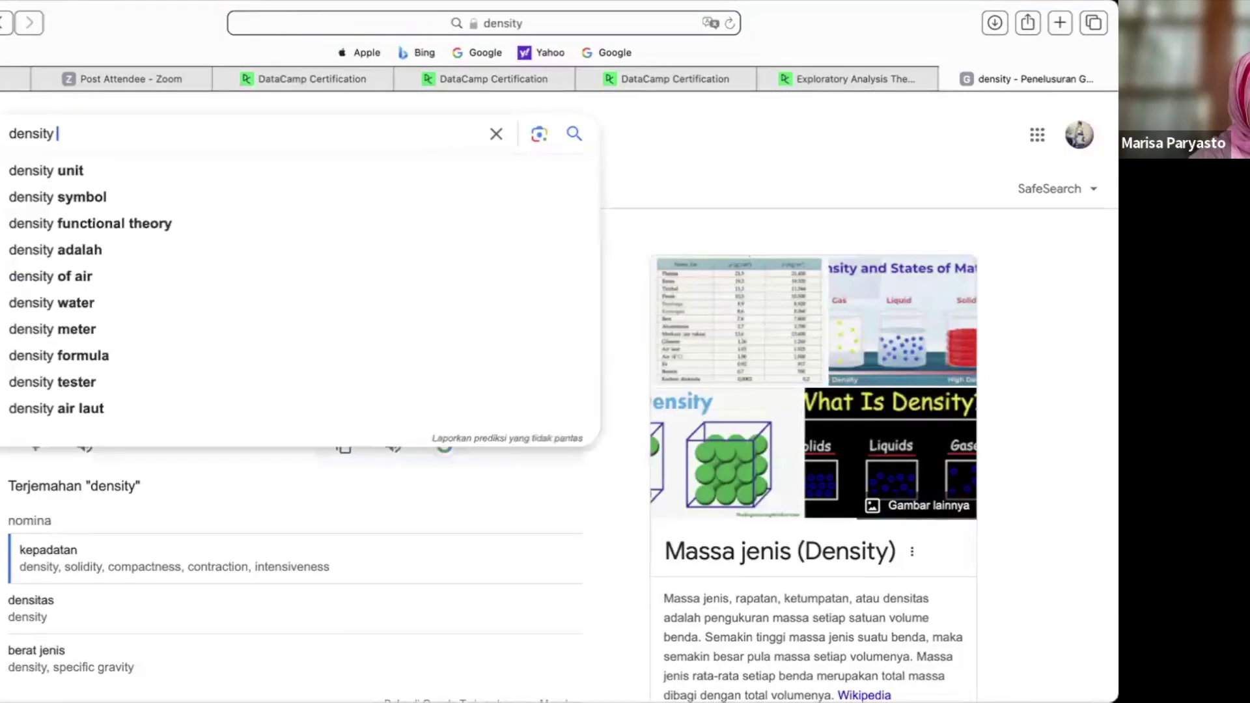
text(f)
key(BackSpace)
text(visu)
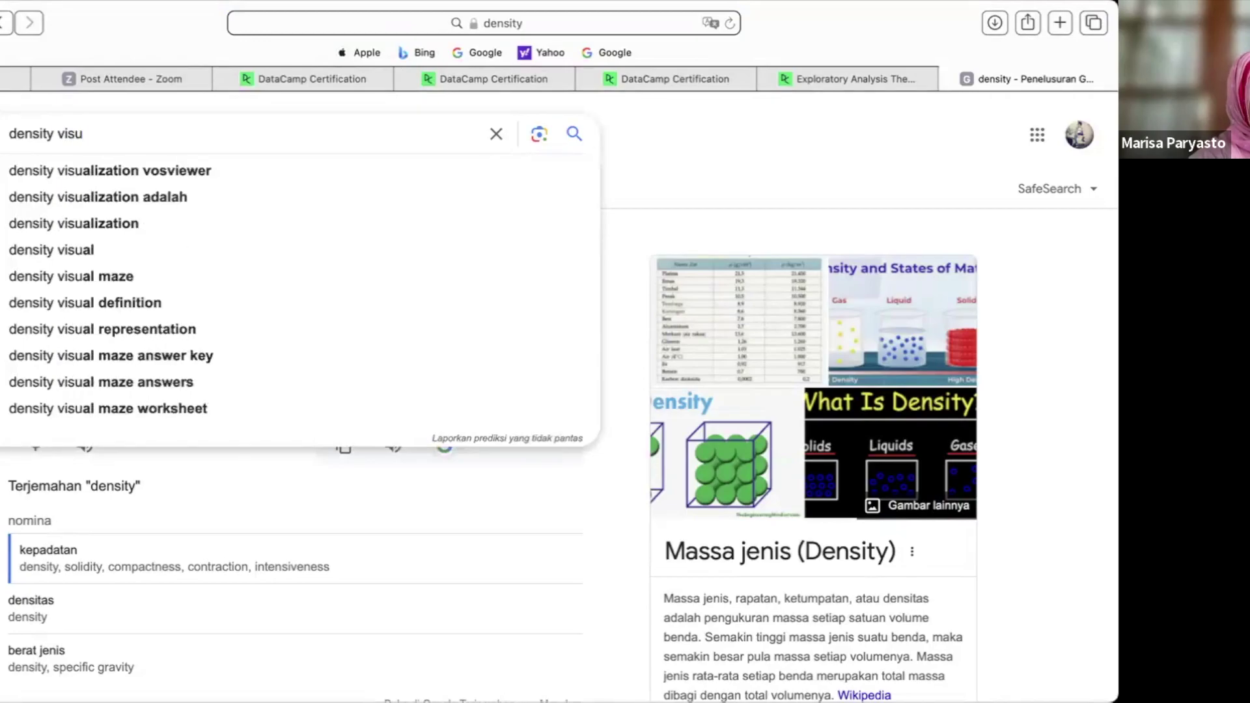
key(Down)
key(Down)
key(Down)
key(Return)
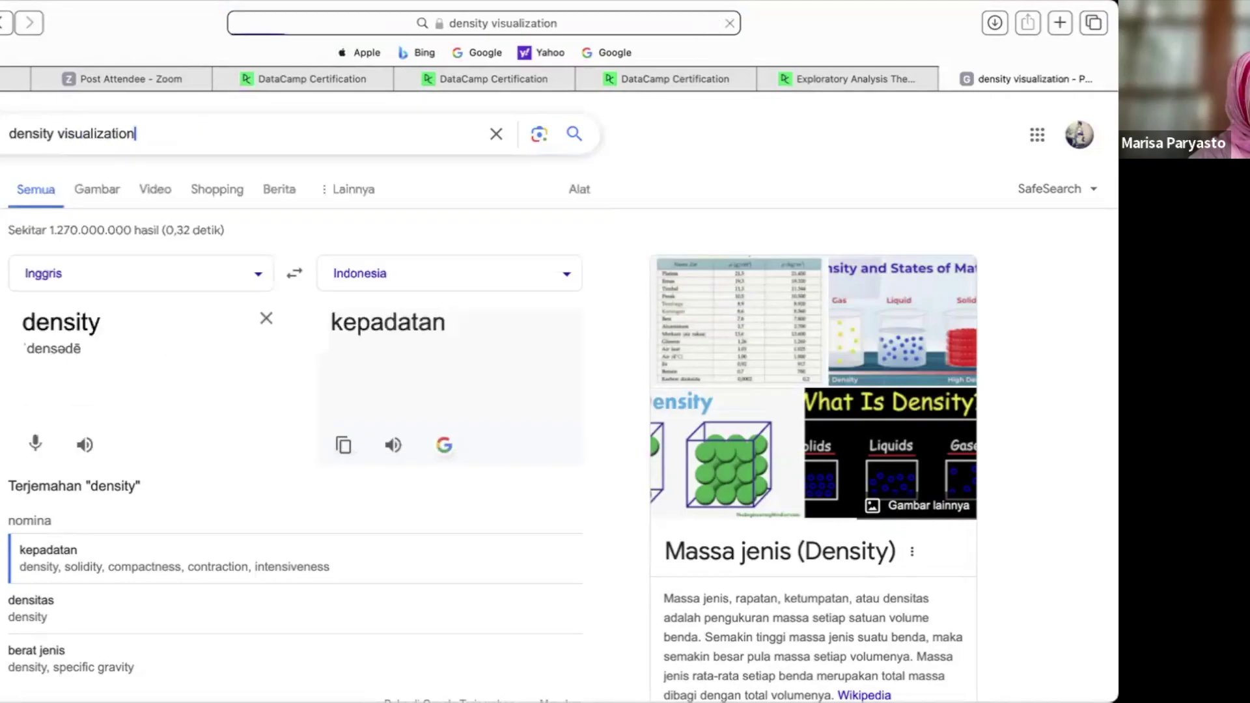
scroll(334, 318, down, 2)
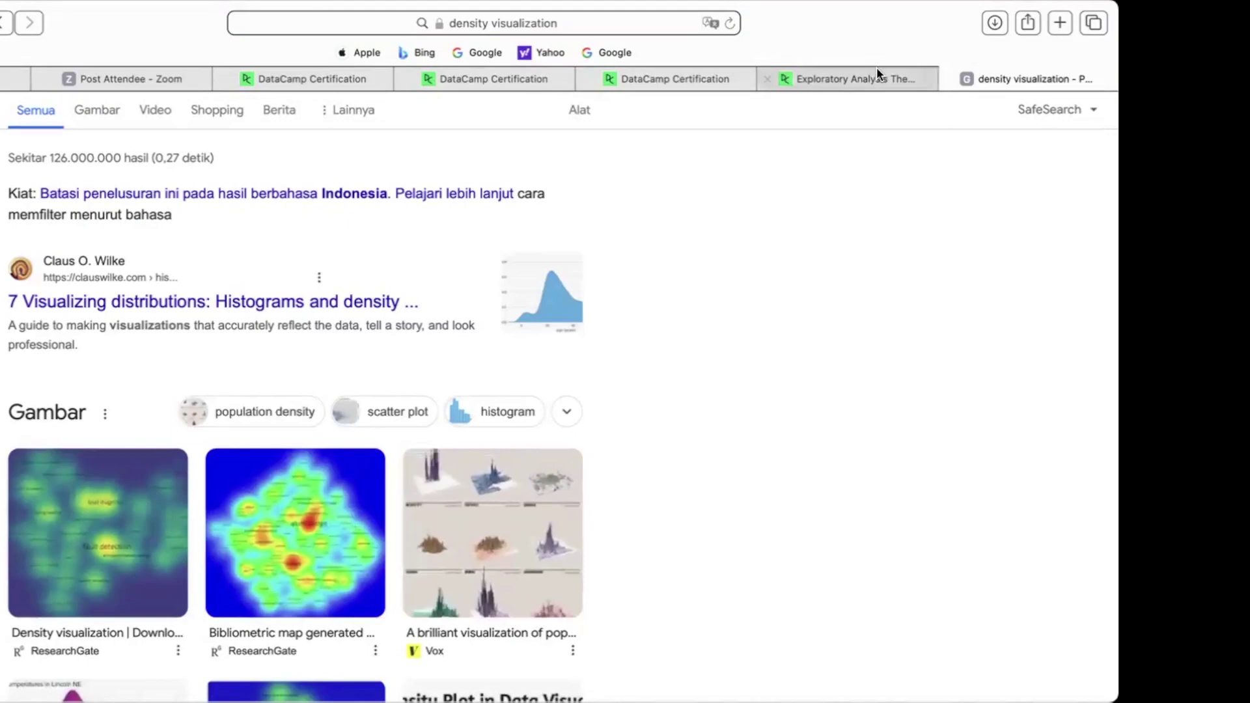
- Return to the assessment, submit heatmap as the answer to question 10, and continue to question 11
mouse_move(876, 79)
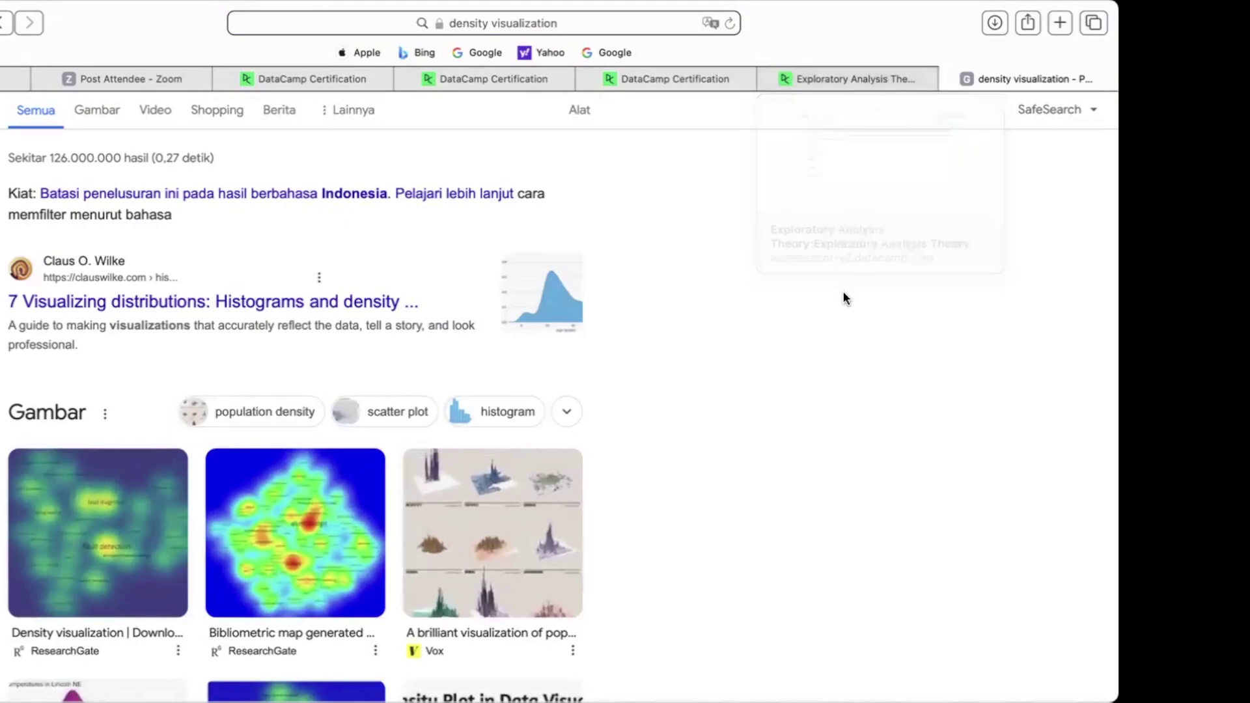
click(864, 78)
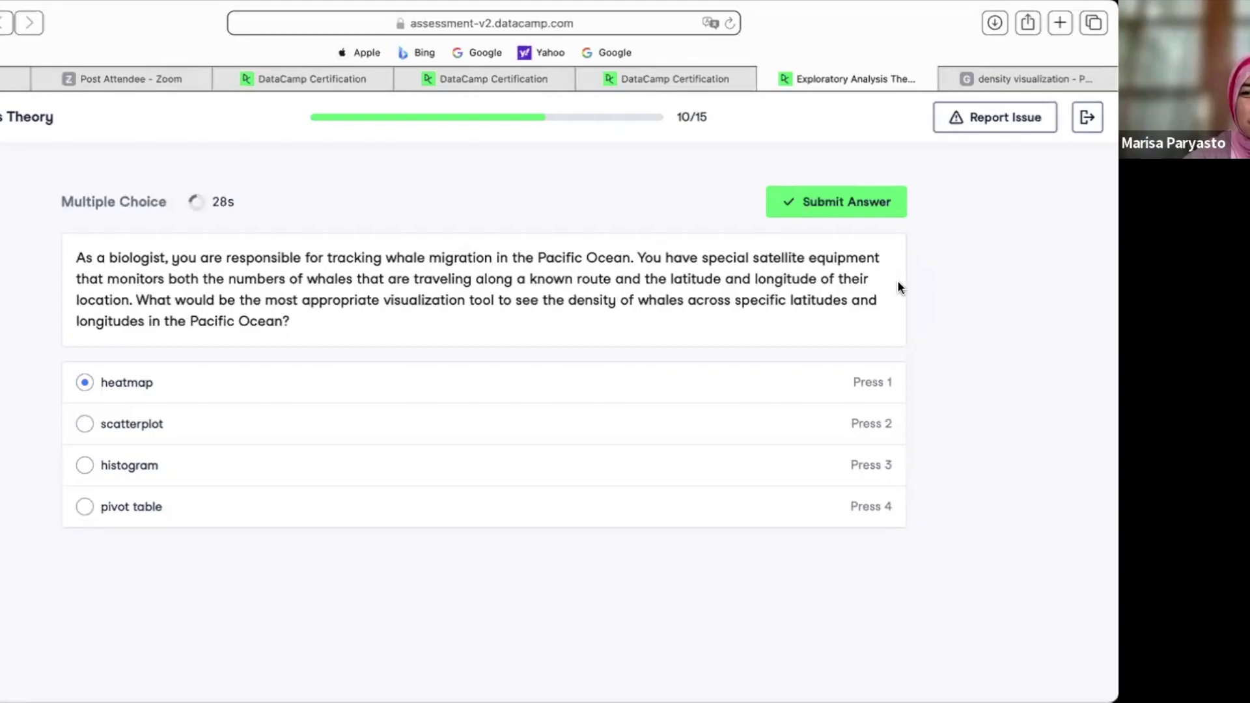
click(903, 204)
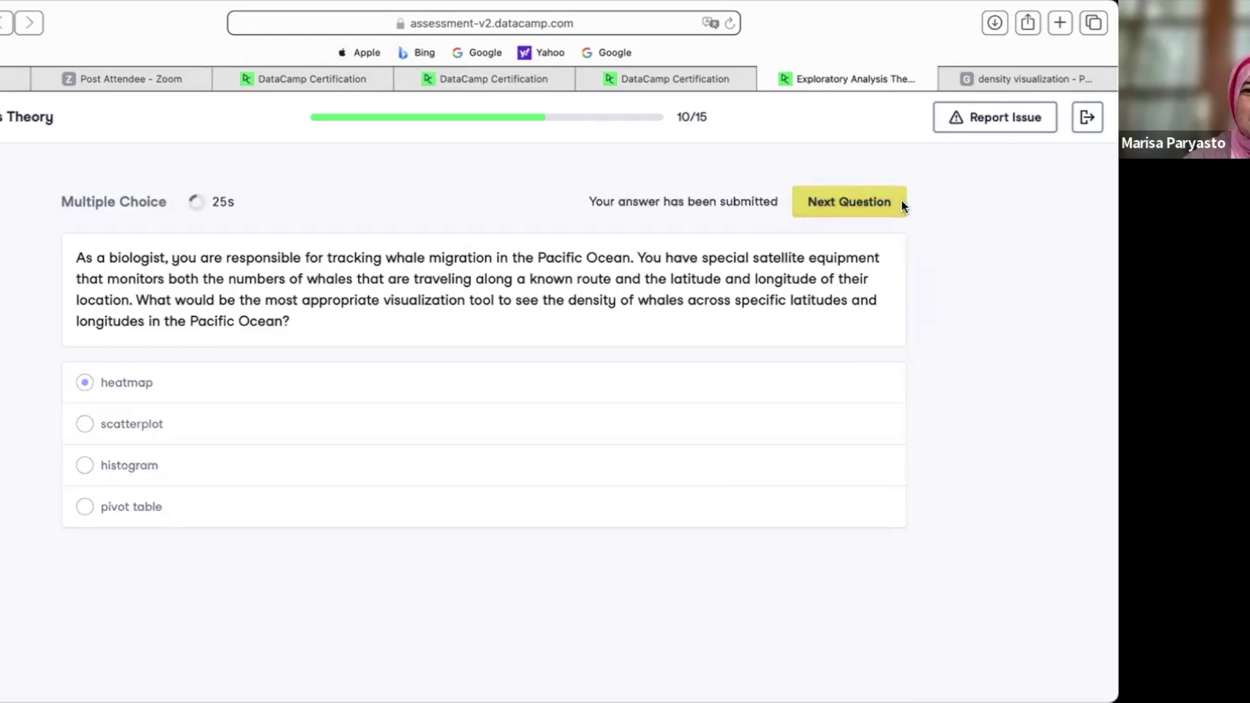
click(881, 209)
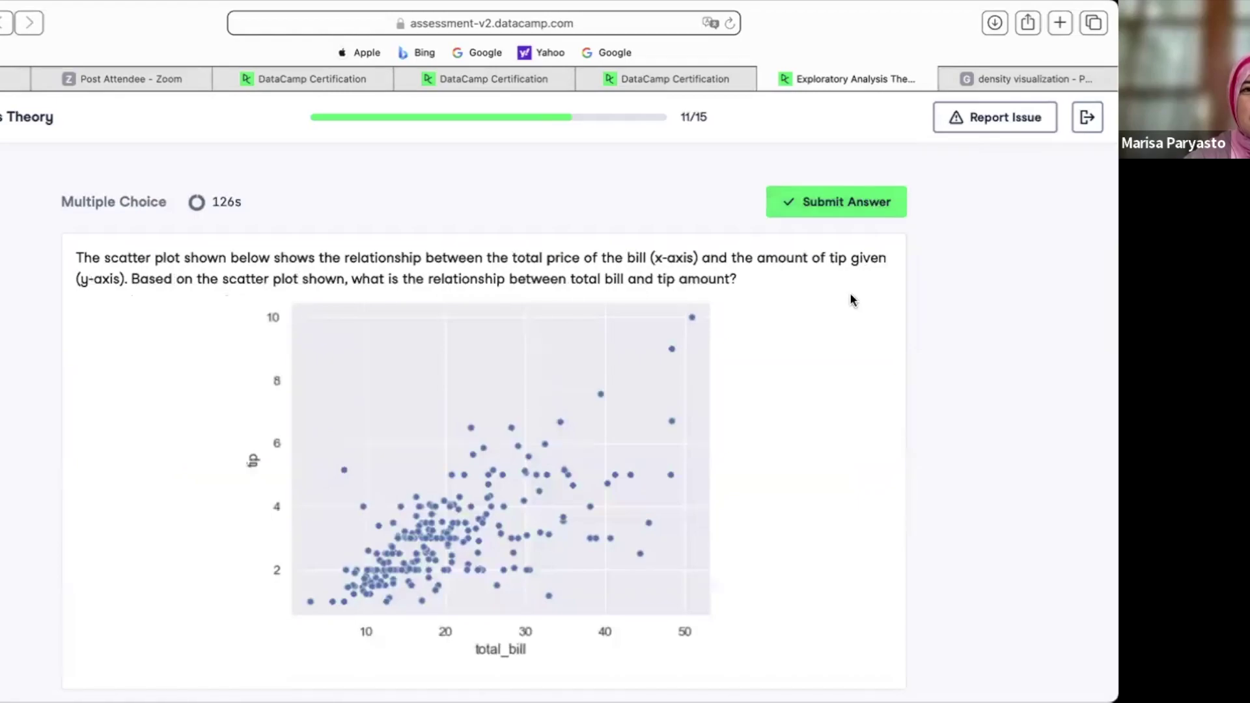
- Submit "There is a negative relationship between the total bill amount and the tip amount" for question 11, and continue to question 12
scroll(851, 296, down, 3)
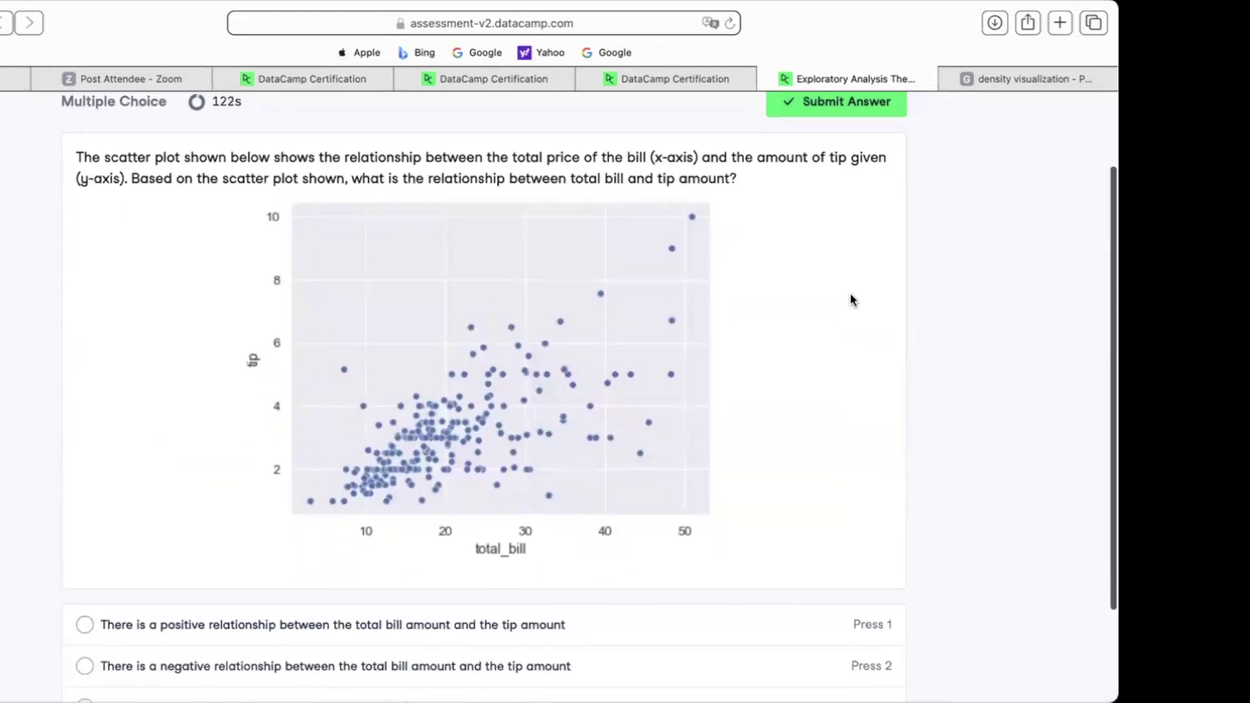
scroll(850, 296, down, 3)
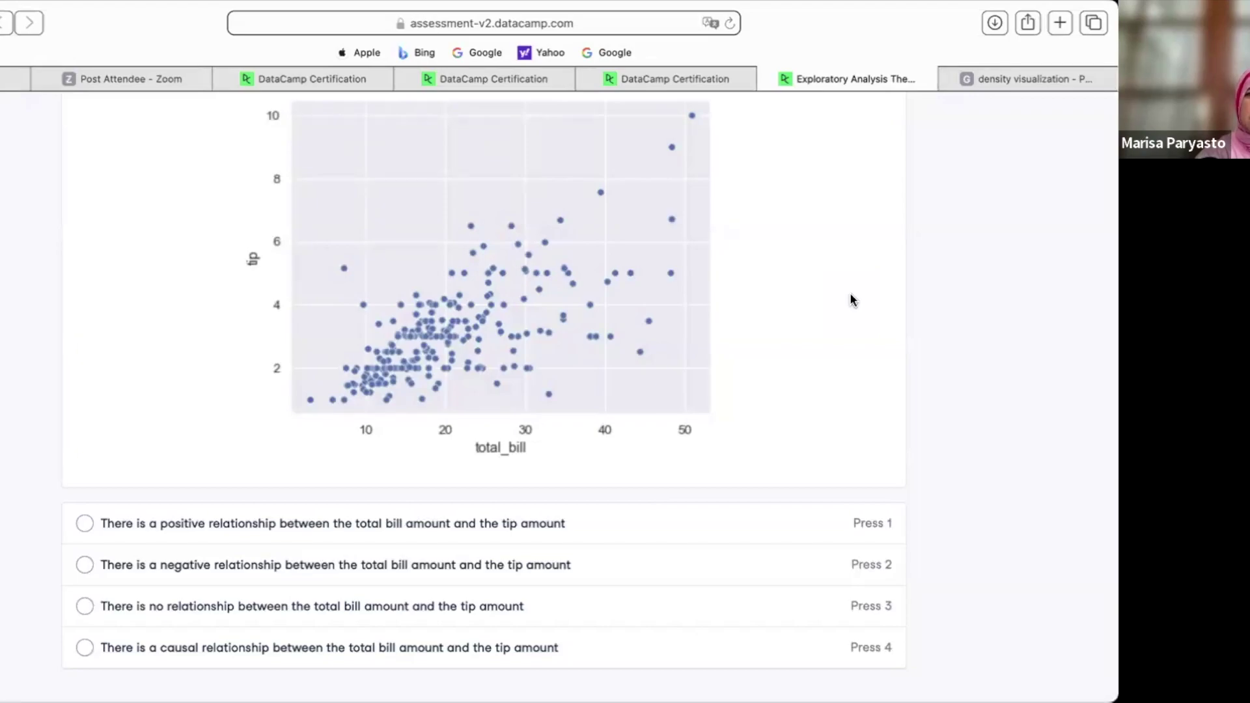
scroll(853, 300, up, 3)
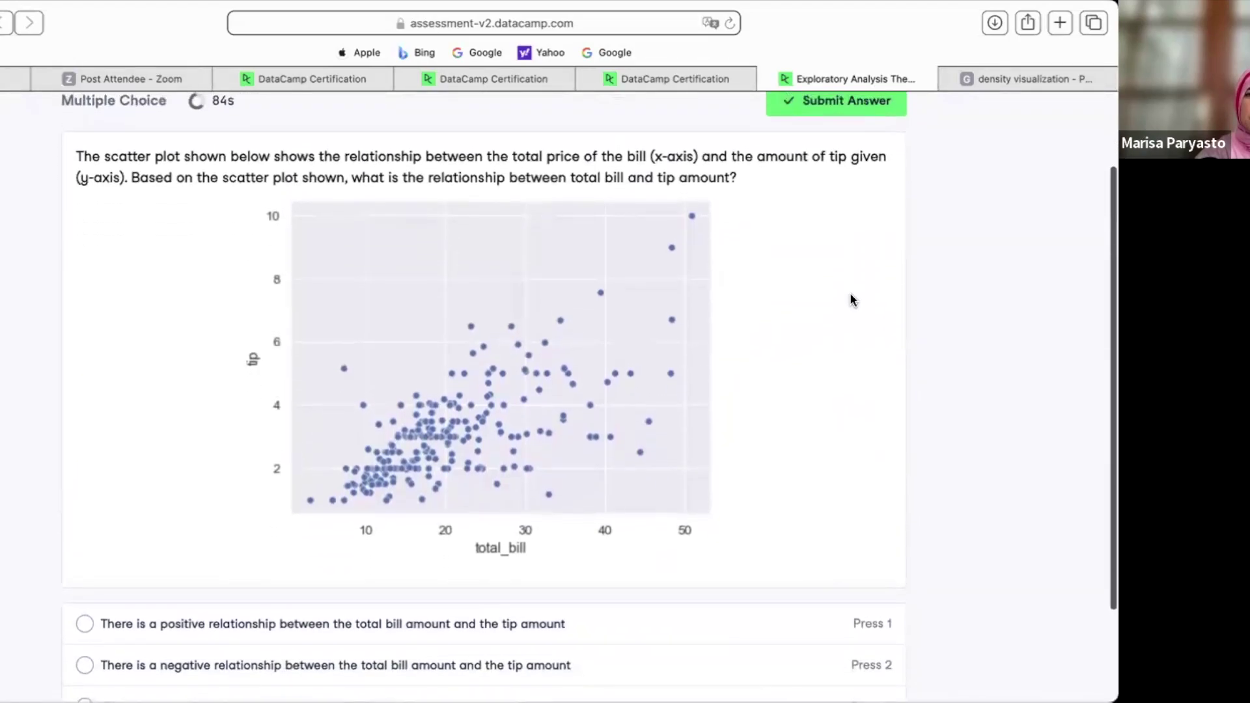
scroll(853, 300, down, 1)
scroll(850, 292, down, 1)
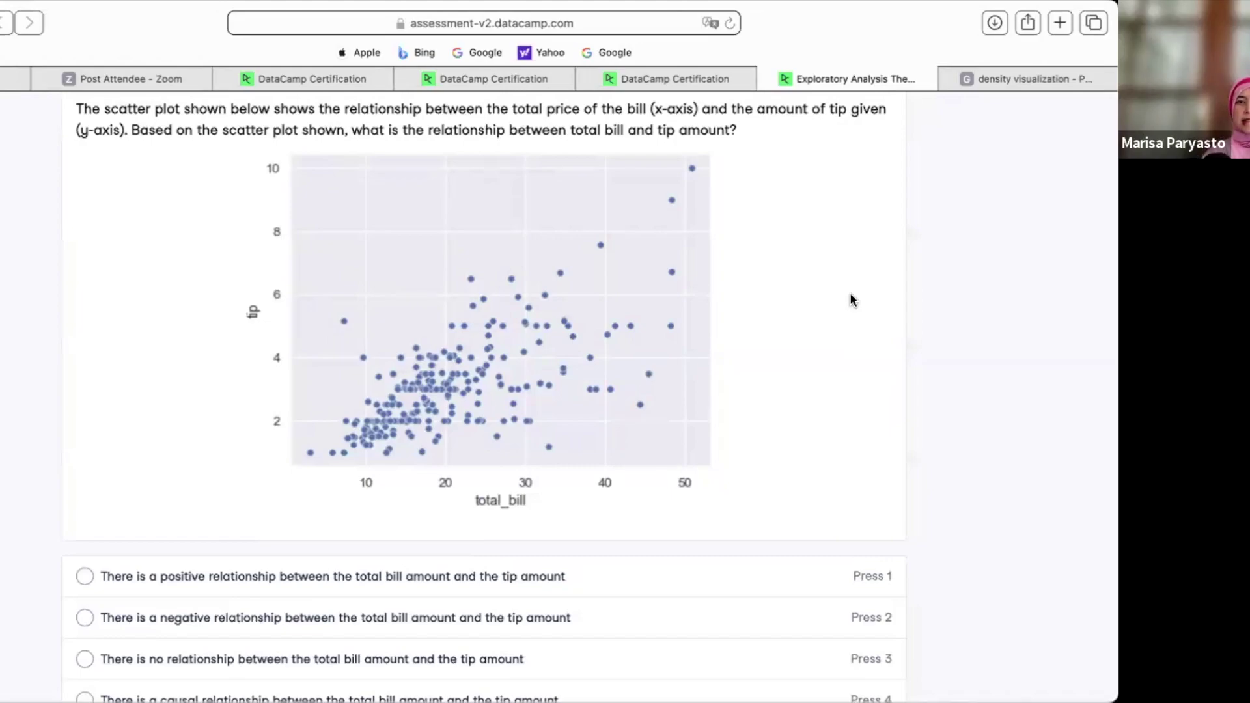
scroll(853, 300, down, 3)
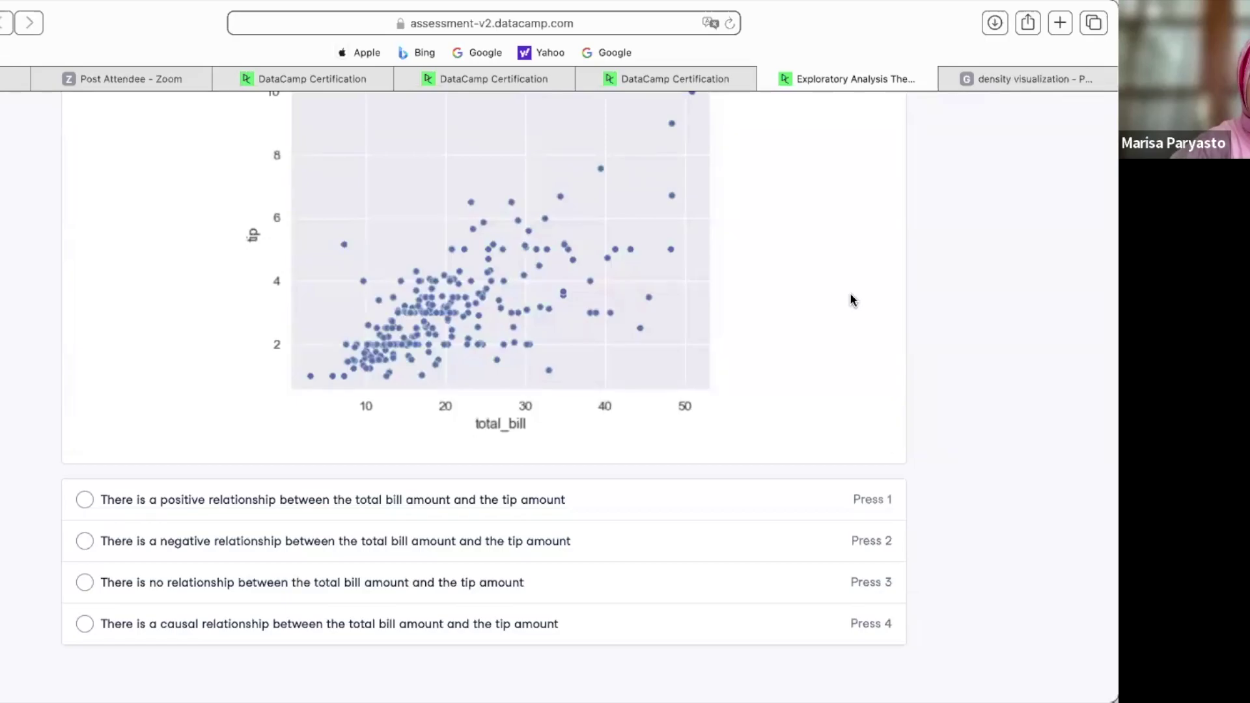
click(510, 541)
scroll(784, 319, up, 5)
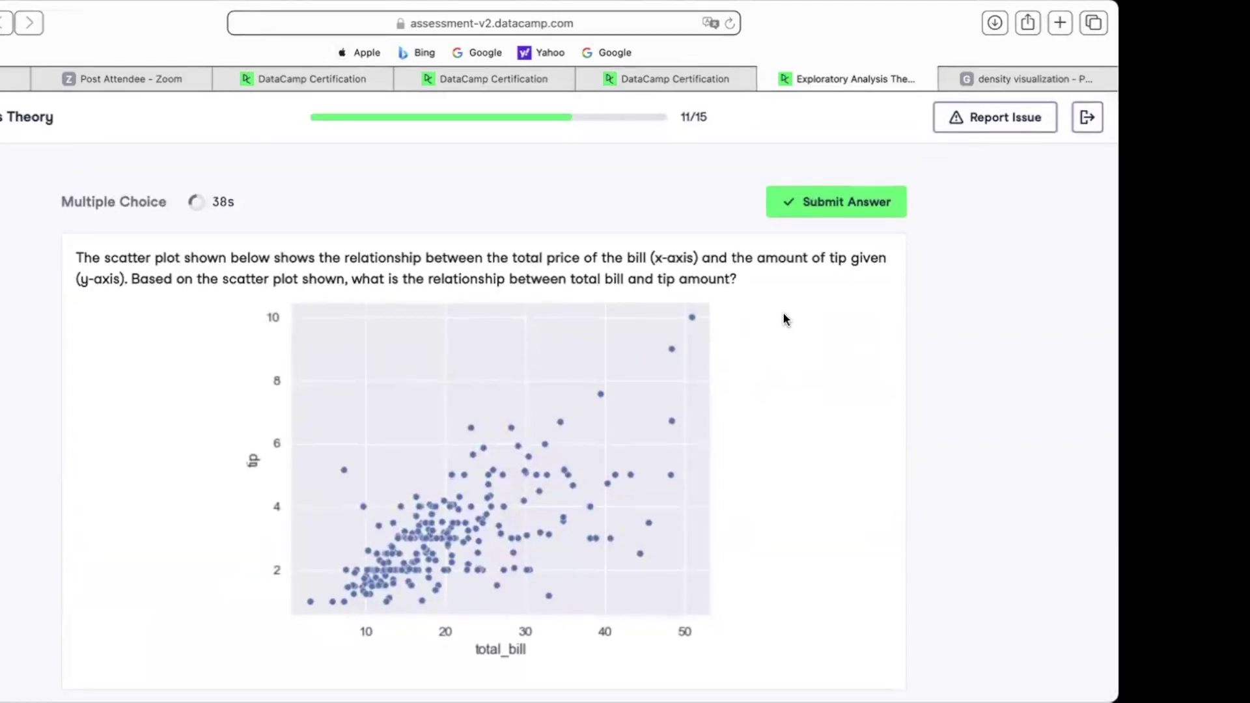
click(859, 205)
click(858, 205)
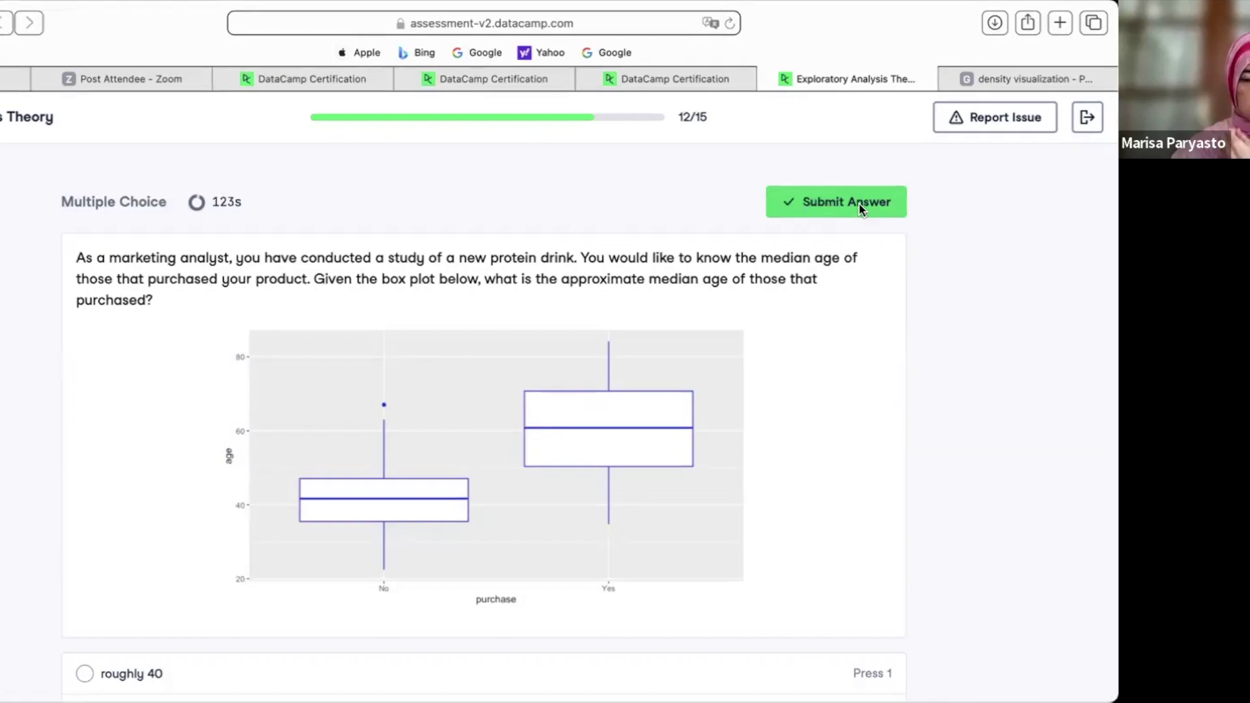
- Submit "roughly 60" as the answer to question 12 on the median age of purchasers, and continue to question 13
scroll(860, 293, down, 1)
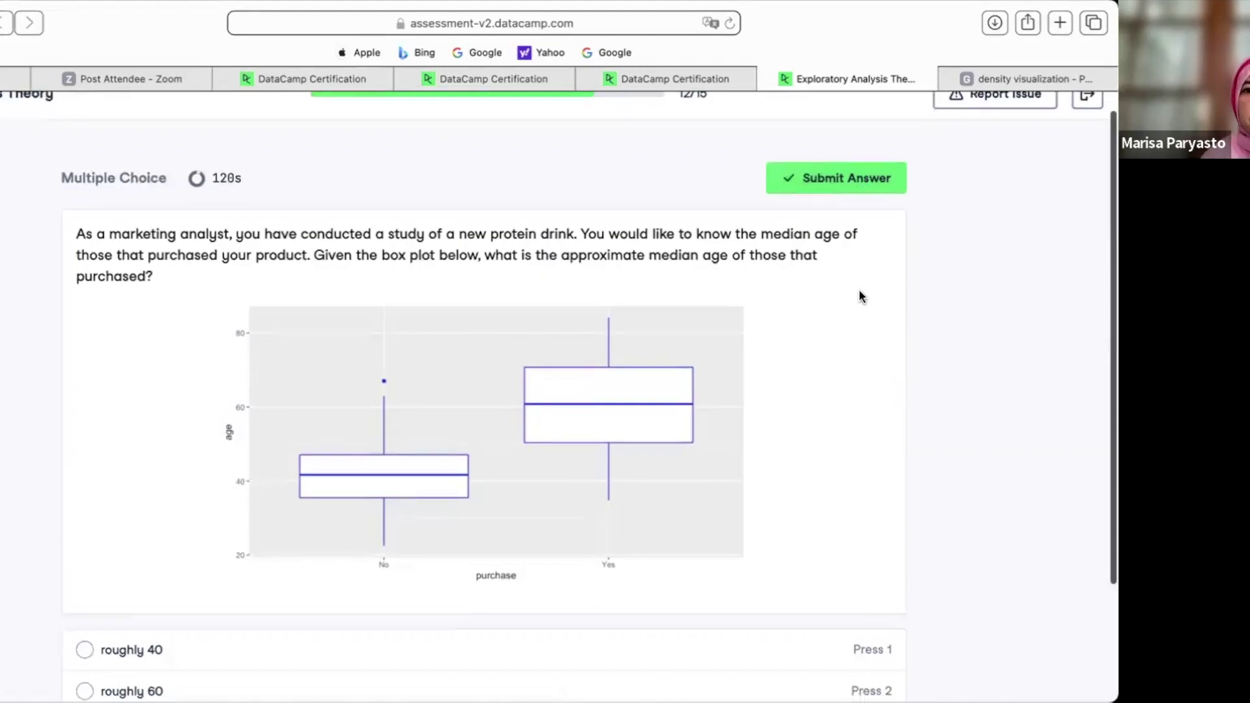
scroll(860, 297, down, 3)
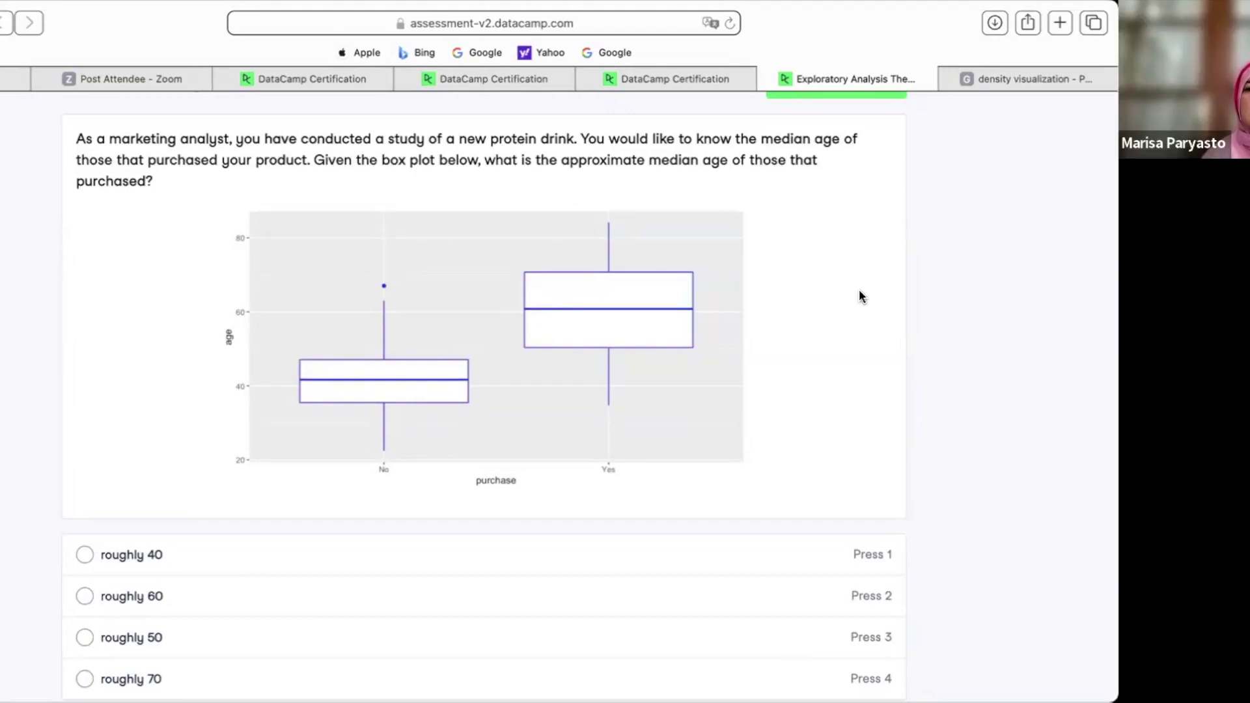
click(84, 596)
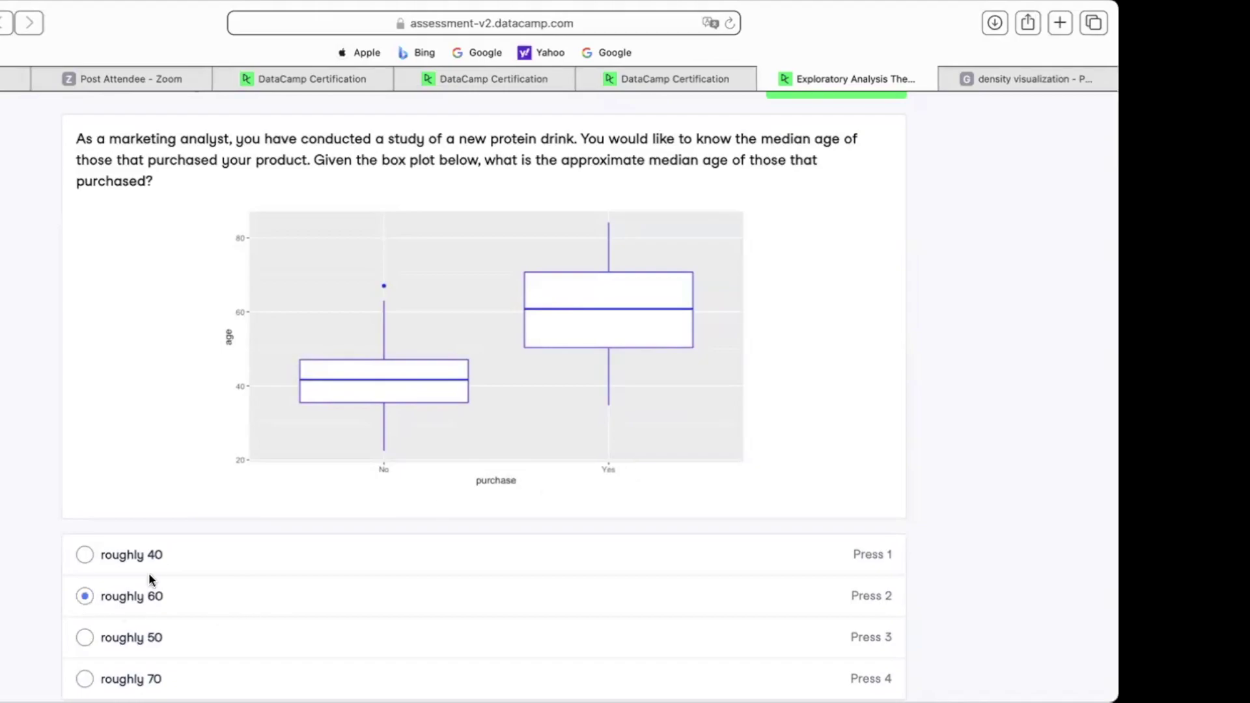
scroll(646, 402, up, 3)
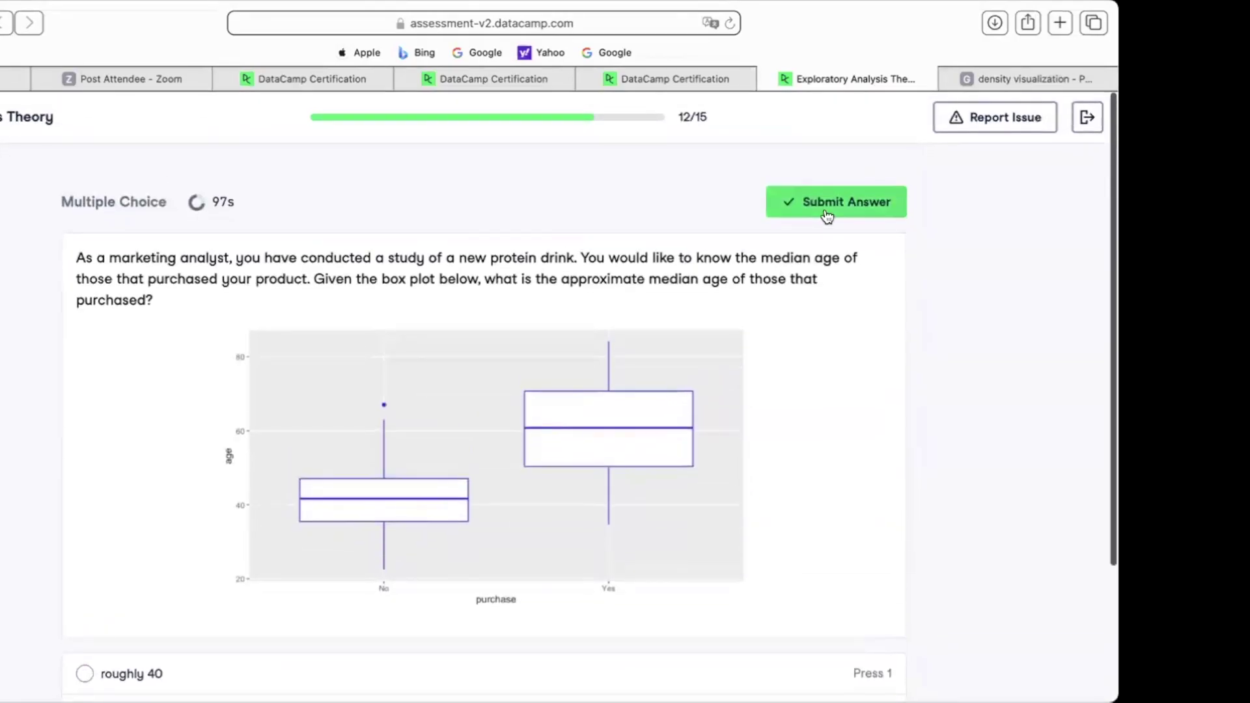
click(827, 215)
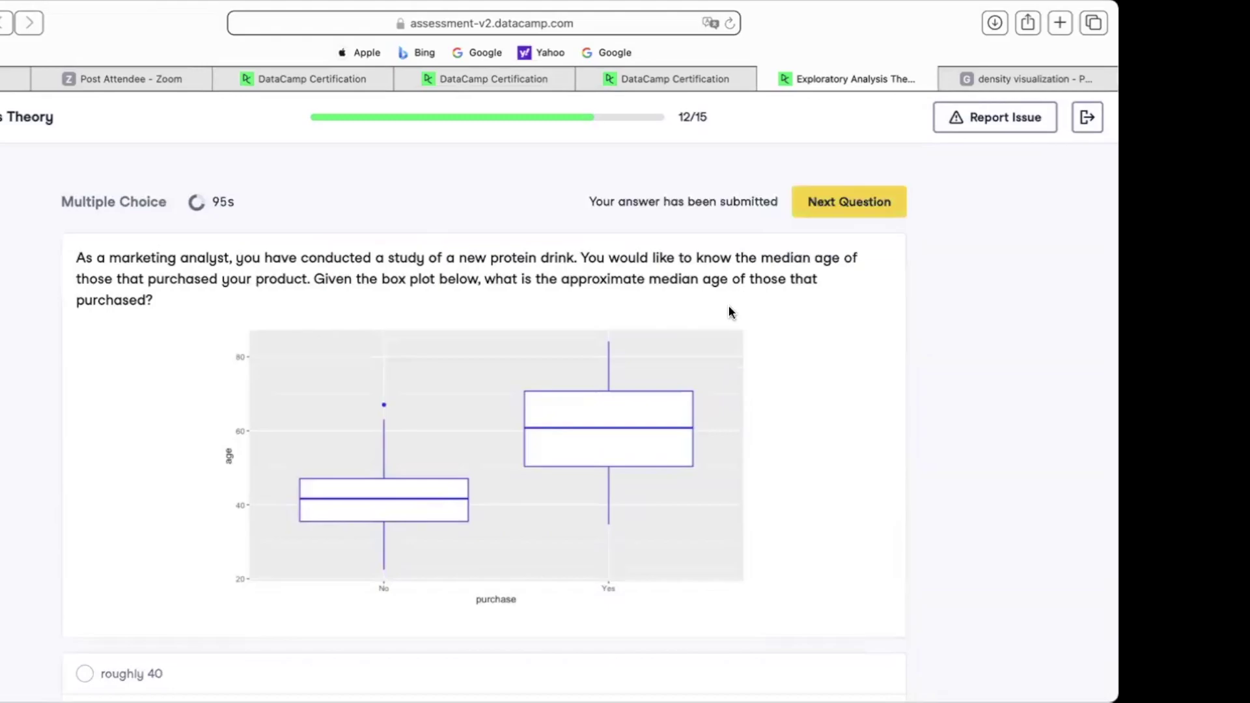
click(828, 196)
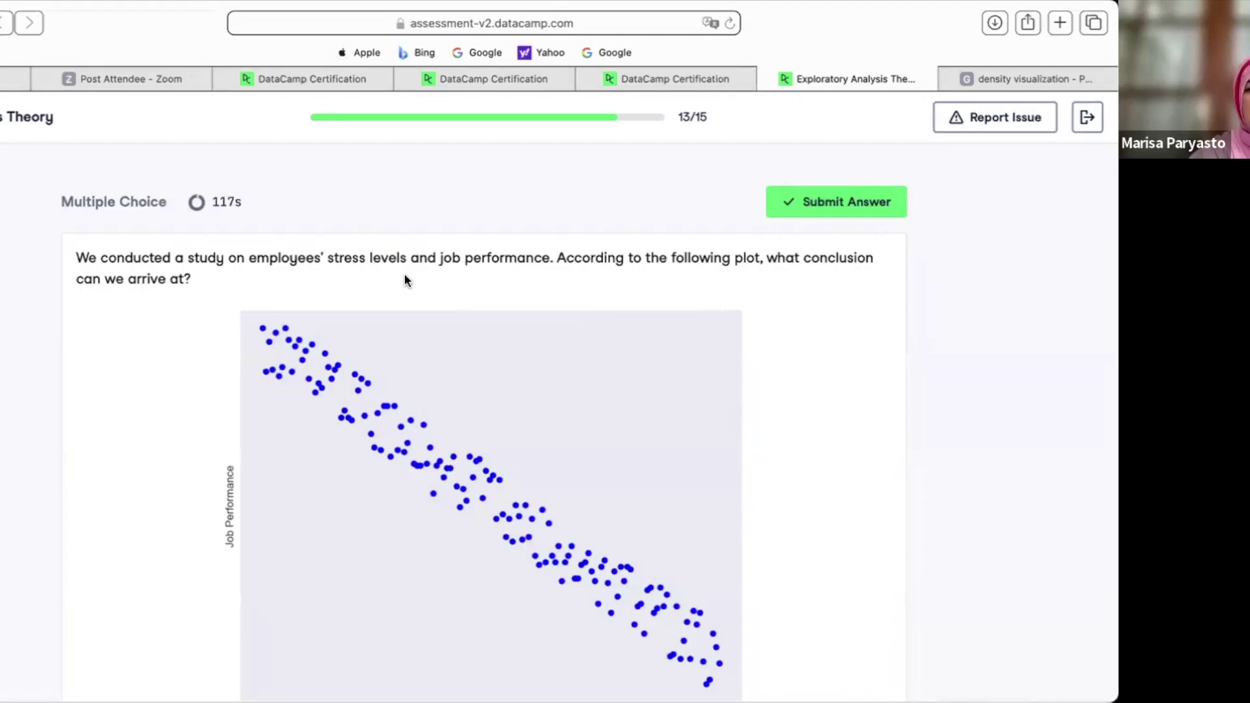
- Submit "Job performance is negatively correlated with stress levels" as the answer to question 13, and continue to question 14
scroll(404, 279, down, 5)
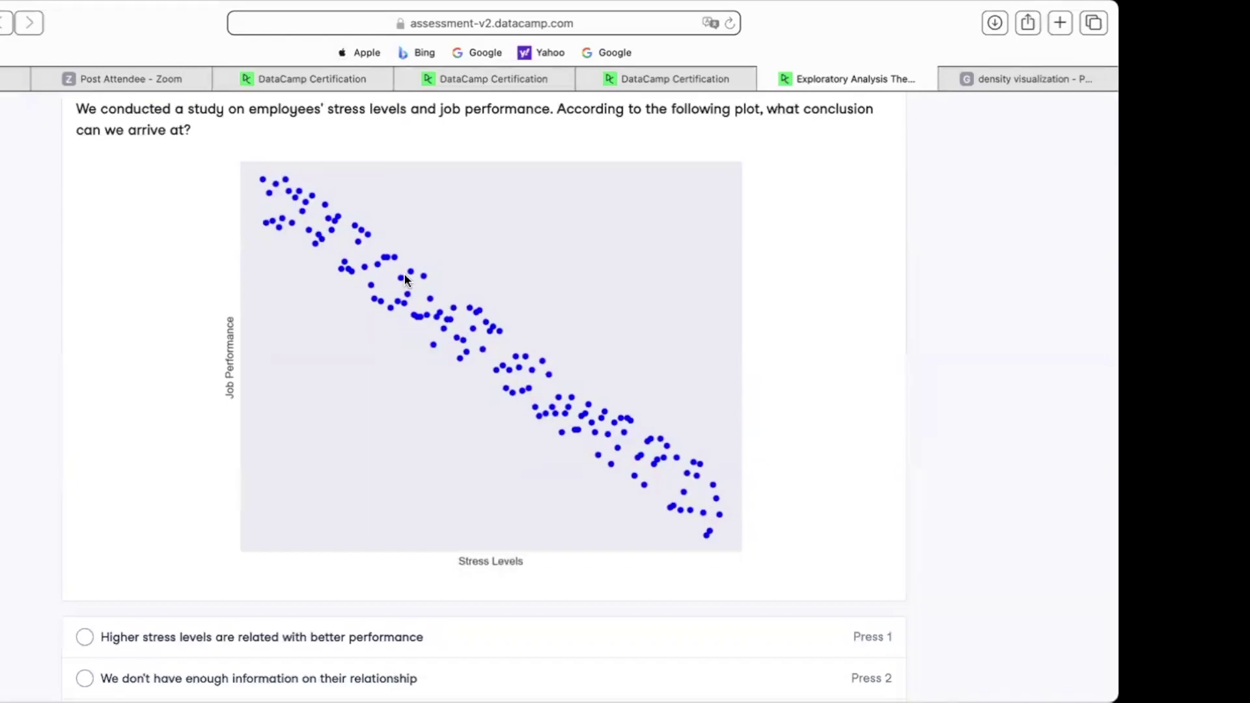
scroll(404, 280, down, 5)
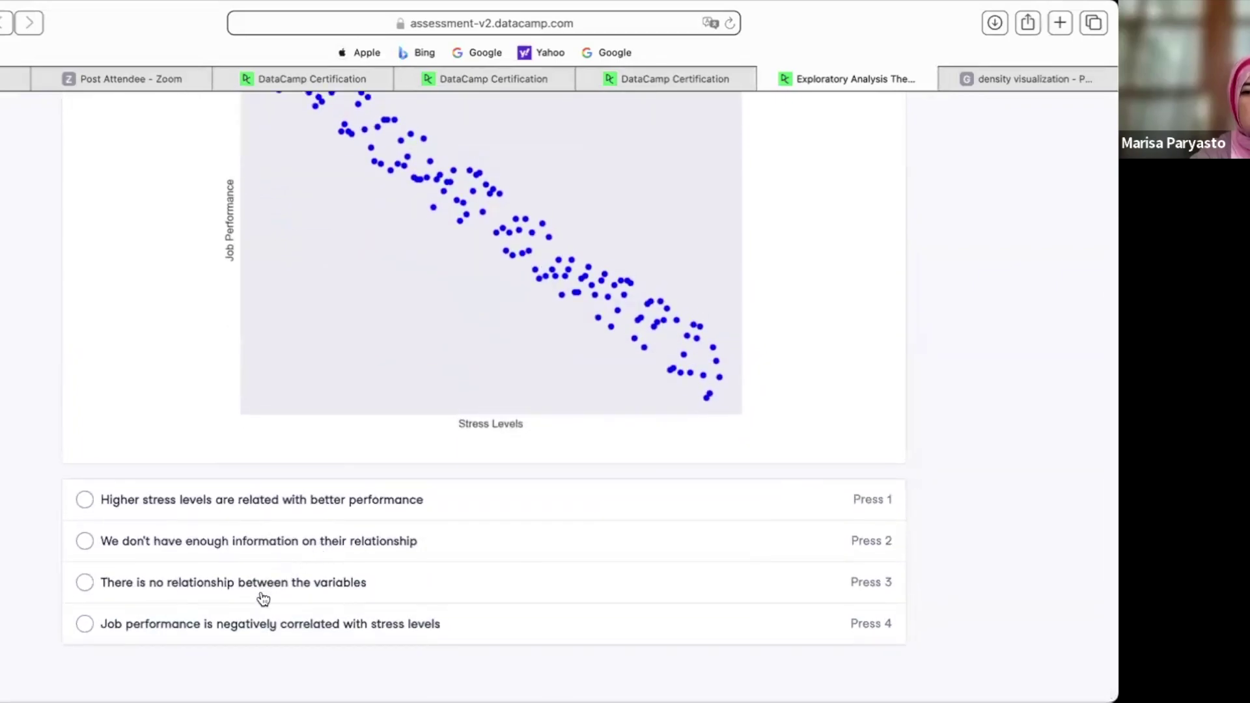
click(265, 635)
scroll(390, 352, up, 5)
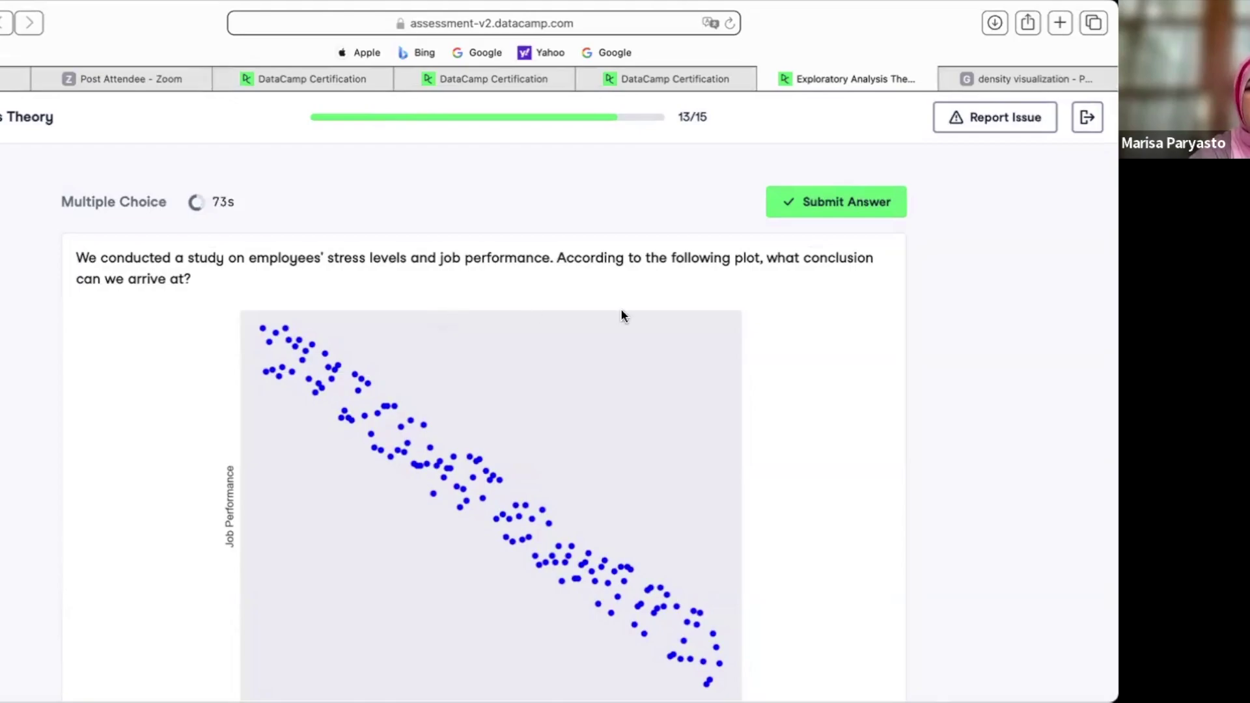
click(821, 202)
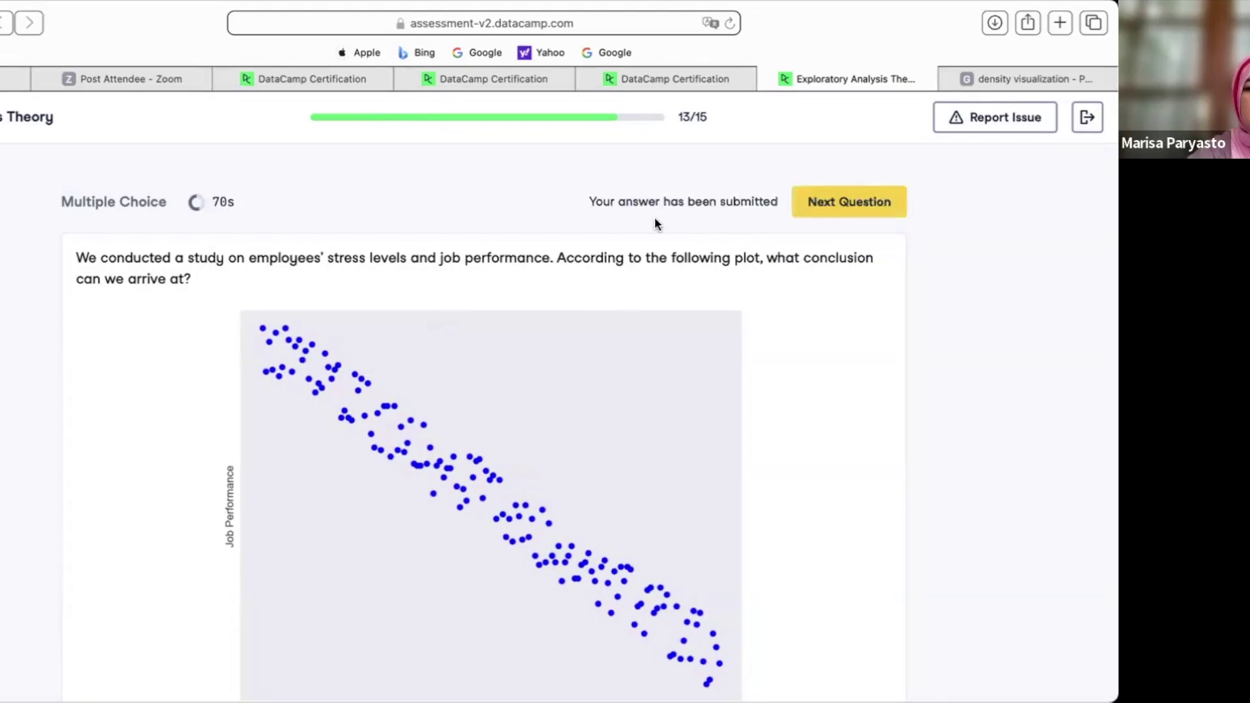
click(839, 210)
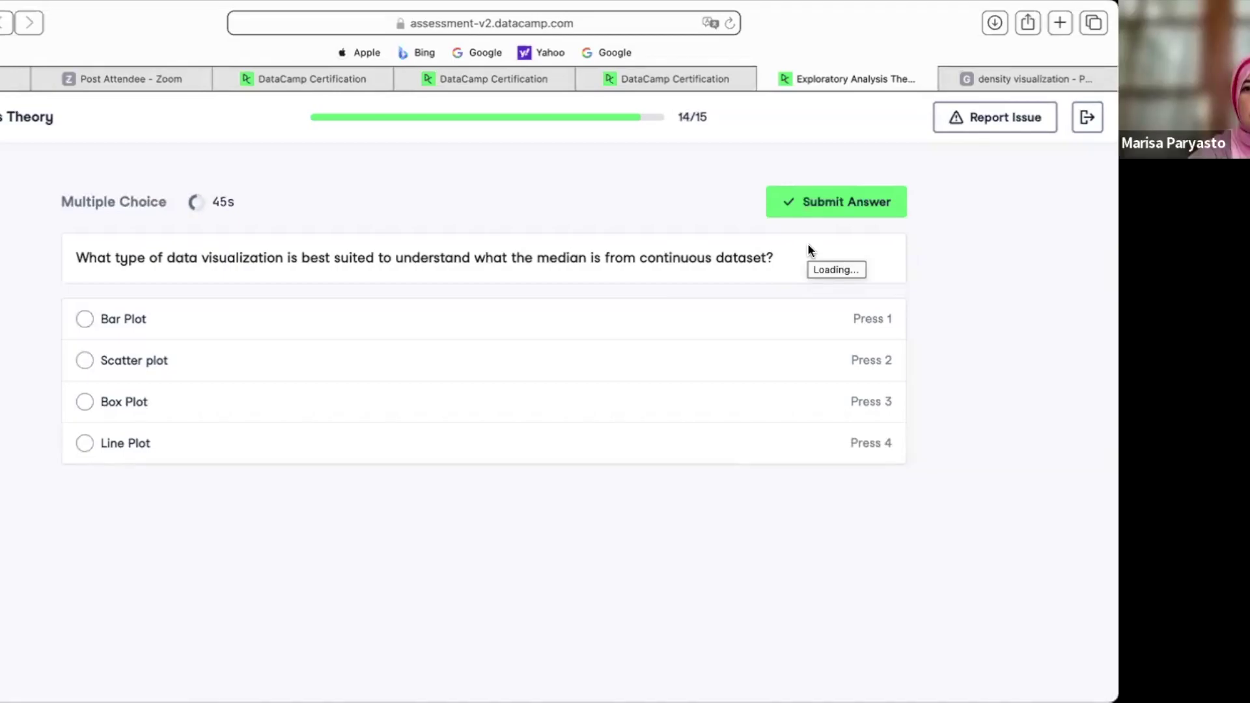
- Submit Bar Plot as the answer to question 14 on showing the median of a continuous dataset, and continue to question 15
key(1)
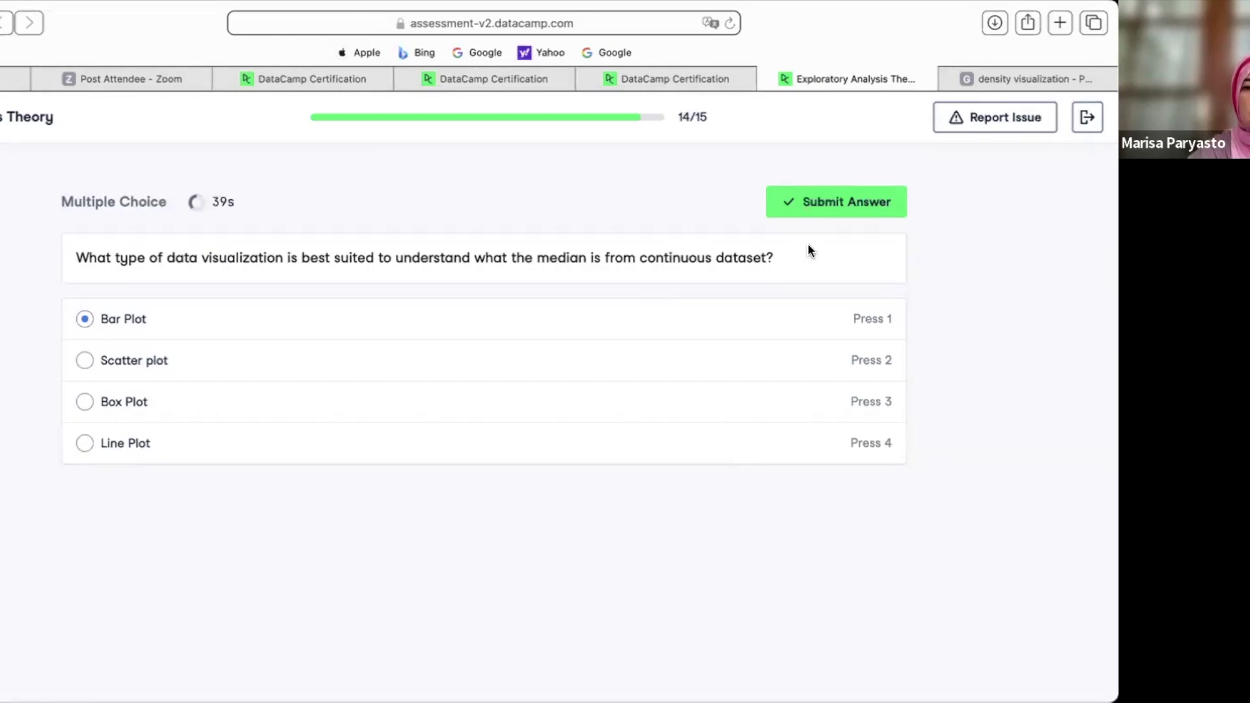
click(808, 195)
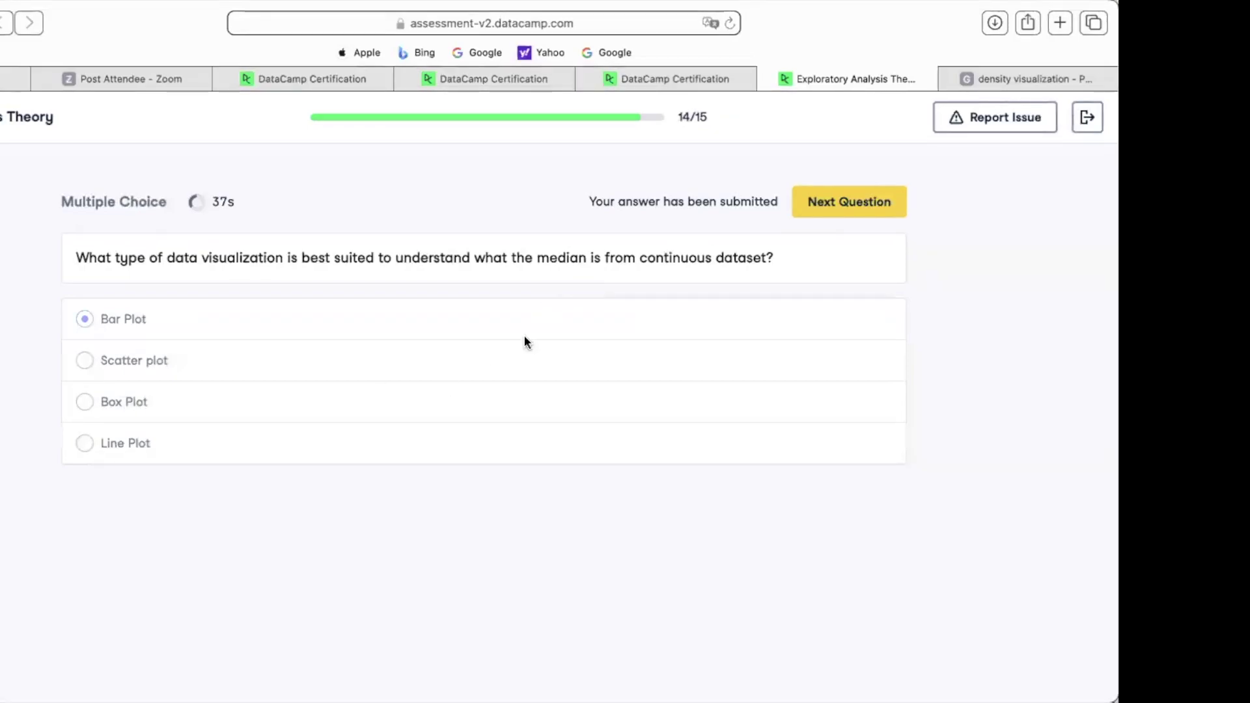
click(883, 204)
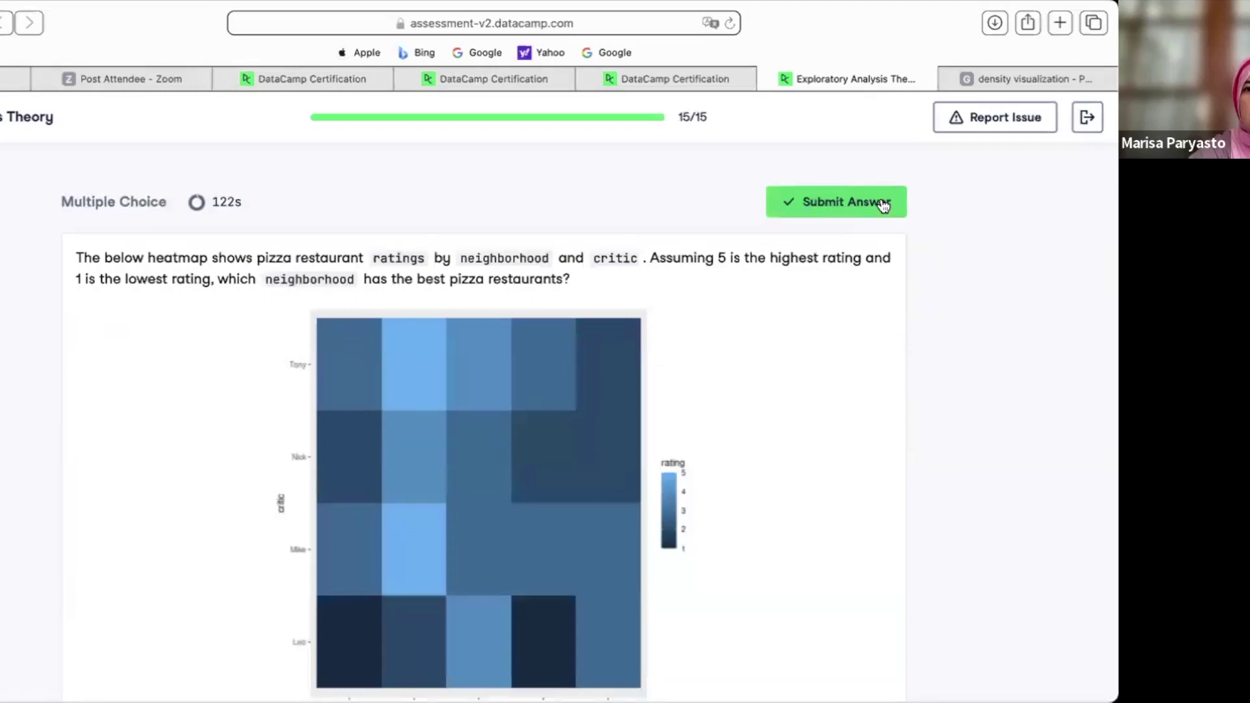
- Submit East as the answer to question 15 on the neighborhood with the best pizza restaurants, and finish the assessment
scroll(883, 205, down, 2)
scroll(883, 206, down, 2)
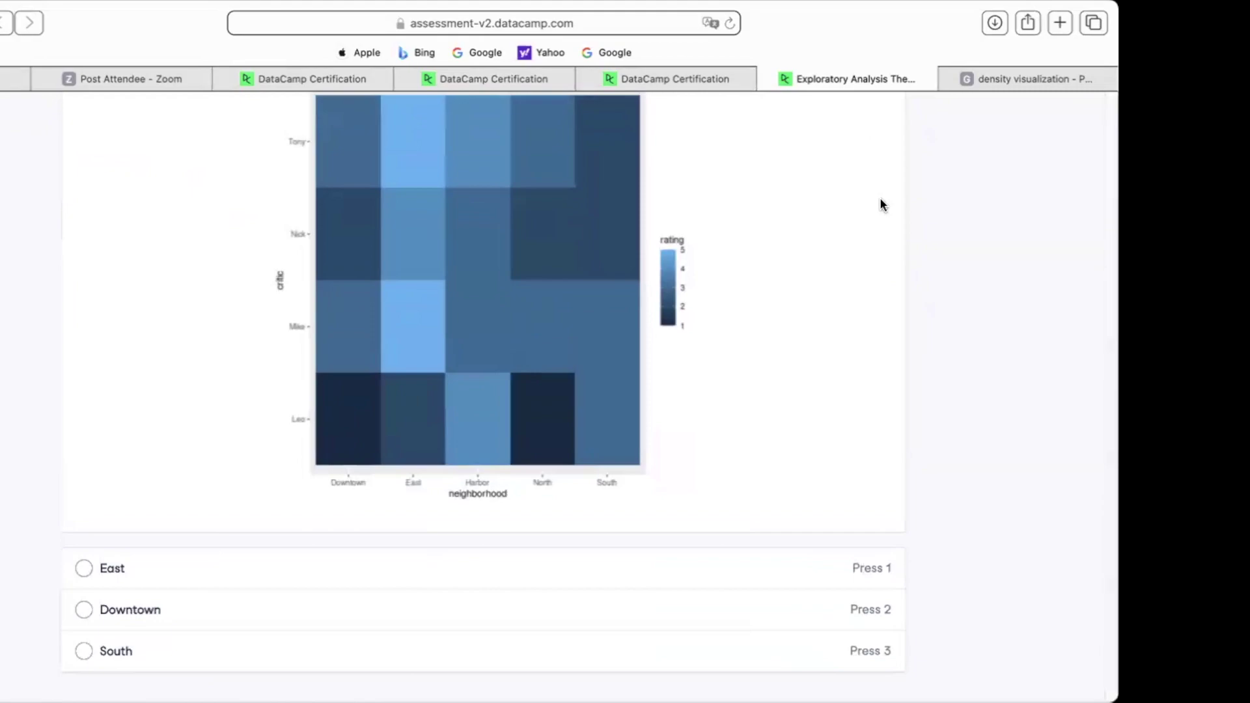
scroll(883, 205, up, 4)
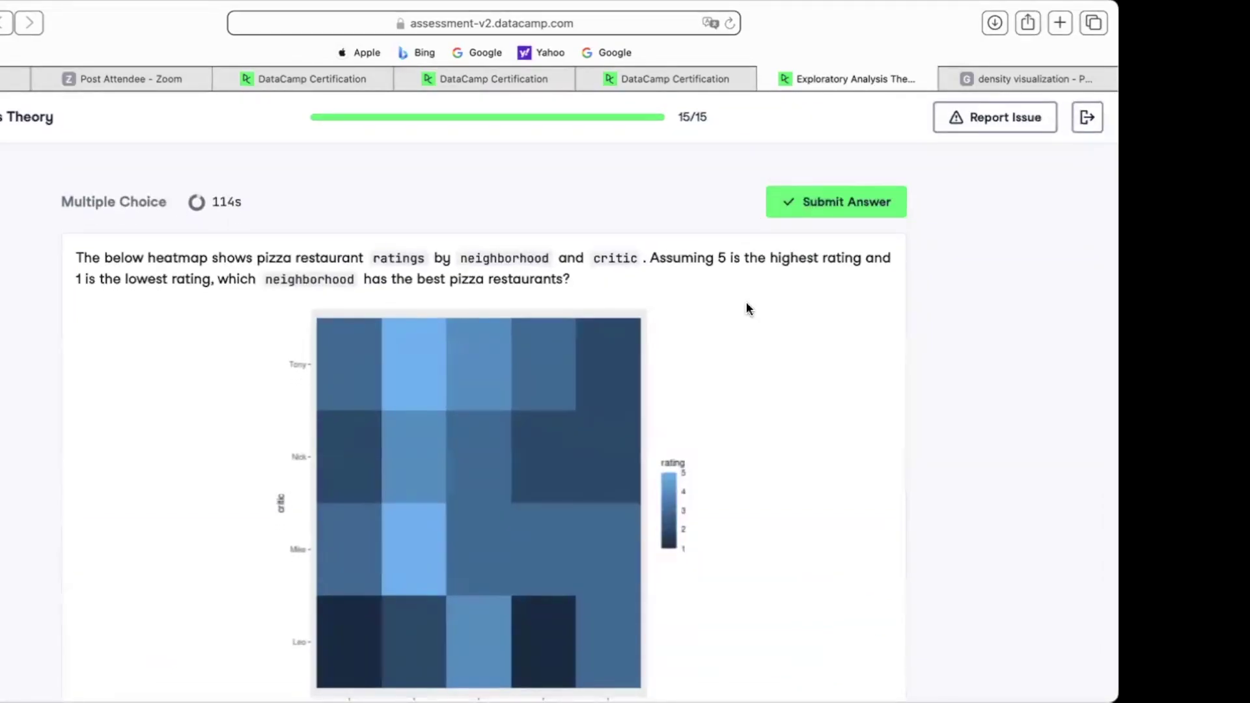
scroll(571, 337, down, 3)
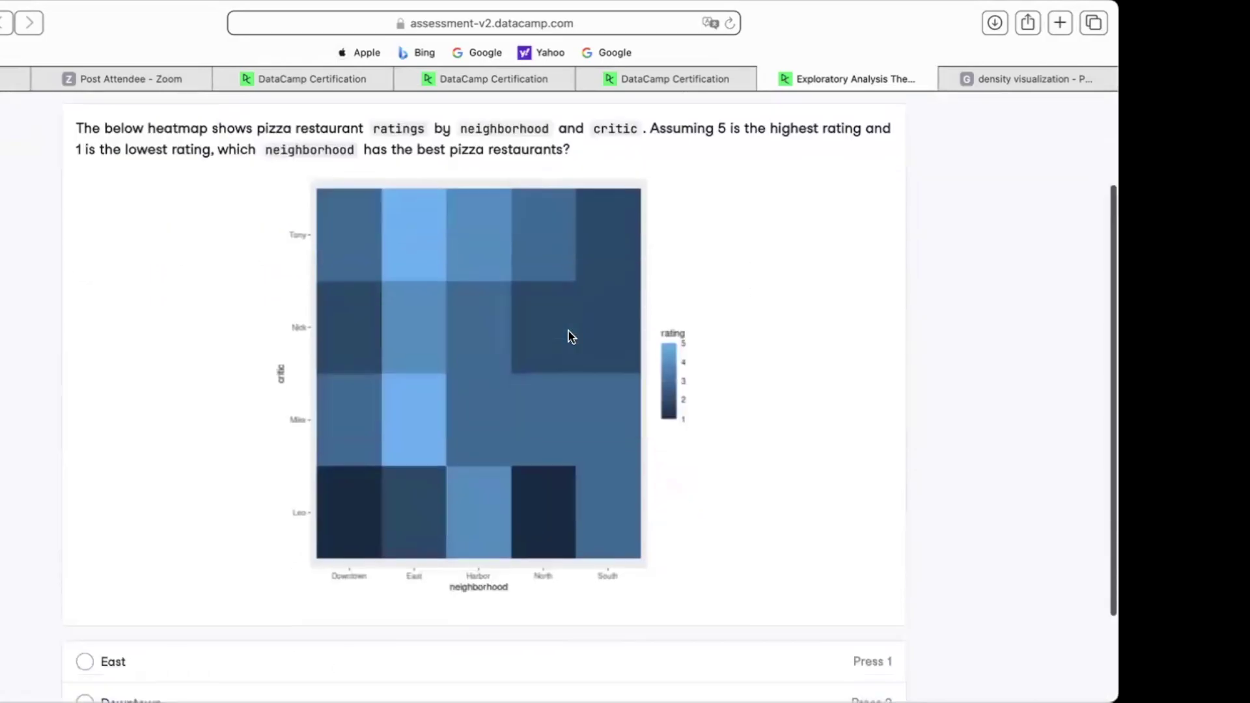
scroll(571, 336, down, 2)
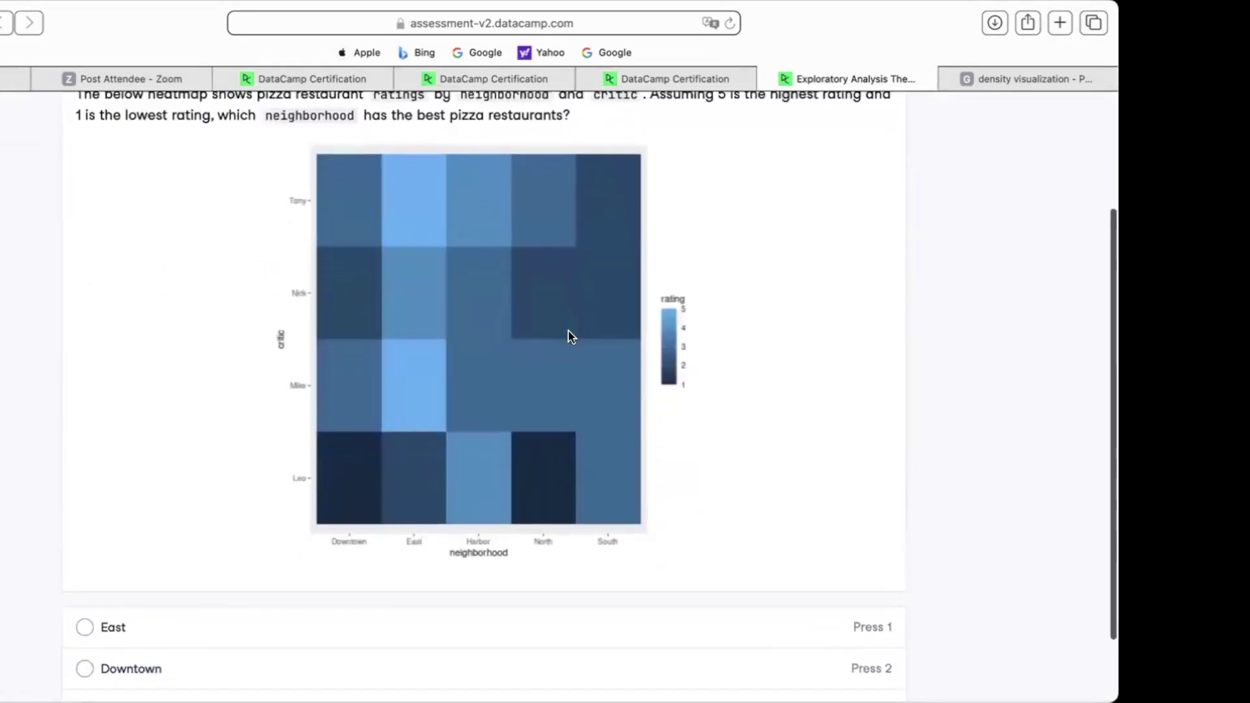
click(81, 558)
scroll(166, 443, up, 5)
click(785, 205)
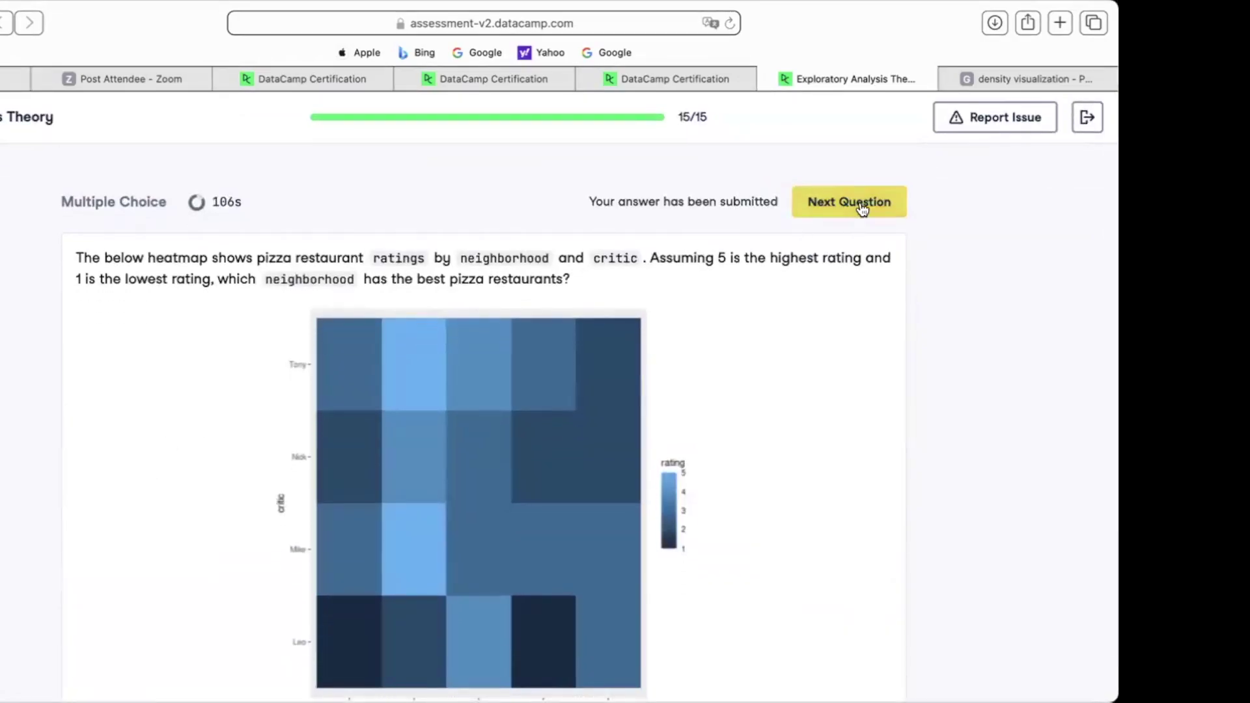
click(859, 206)
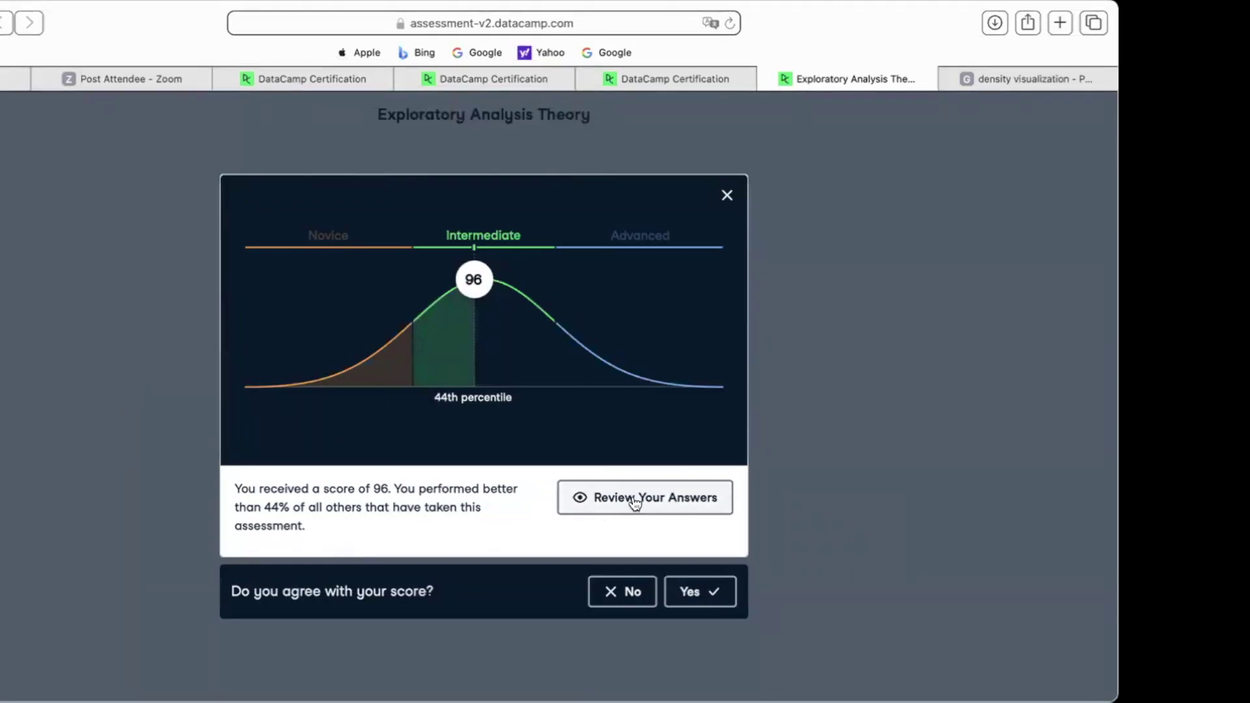
- Open the review of the submitted answers, look over question 1, and advance to question 2
click(596, 510)
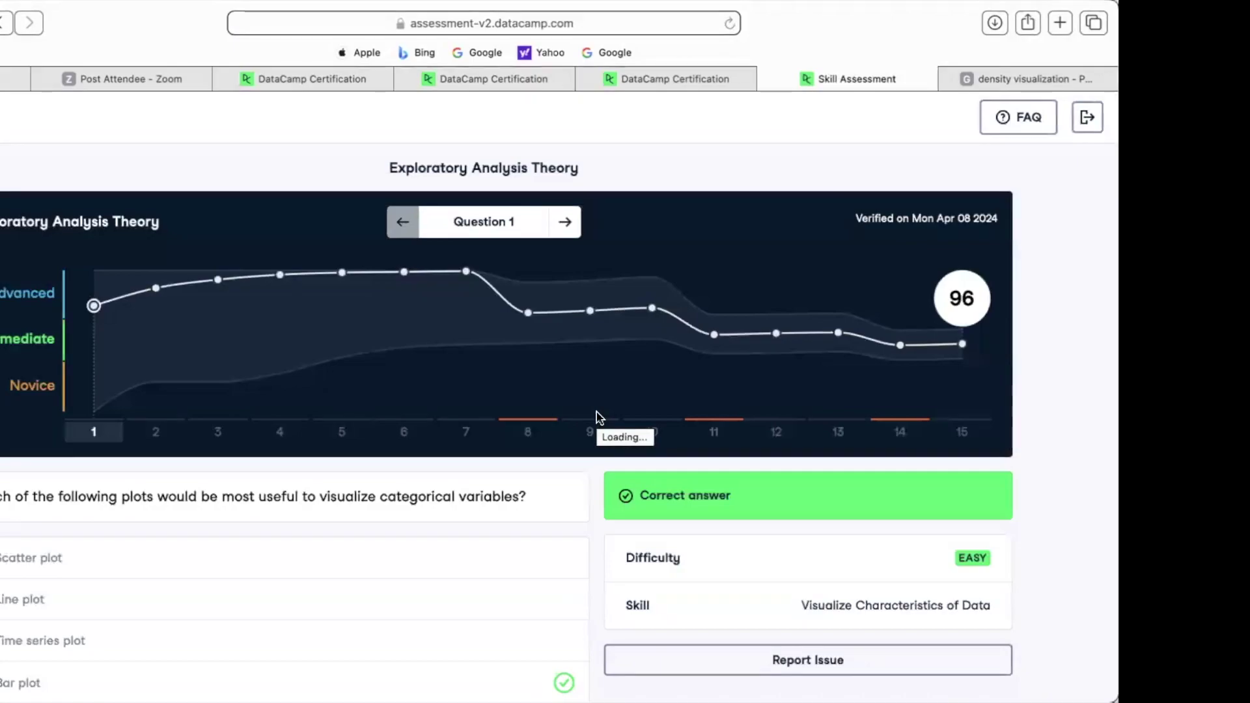
scroll(599, 416, down, 2)
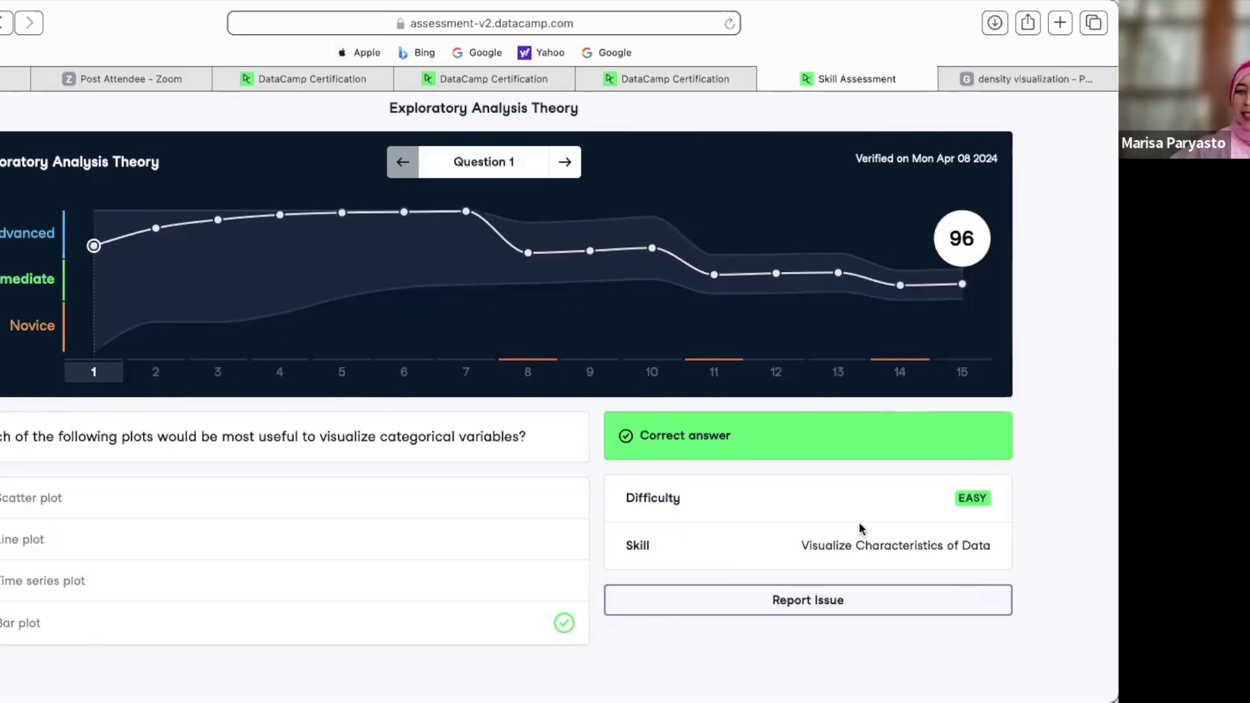
click(569, 166)
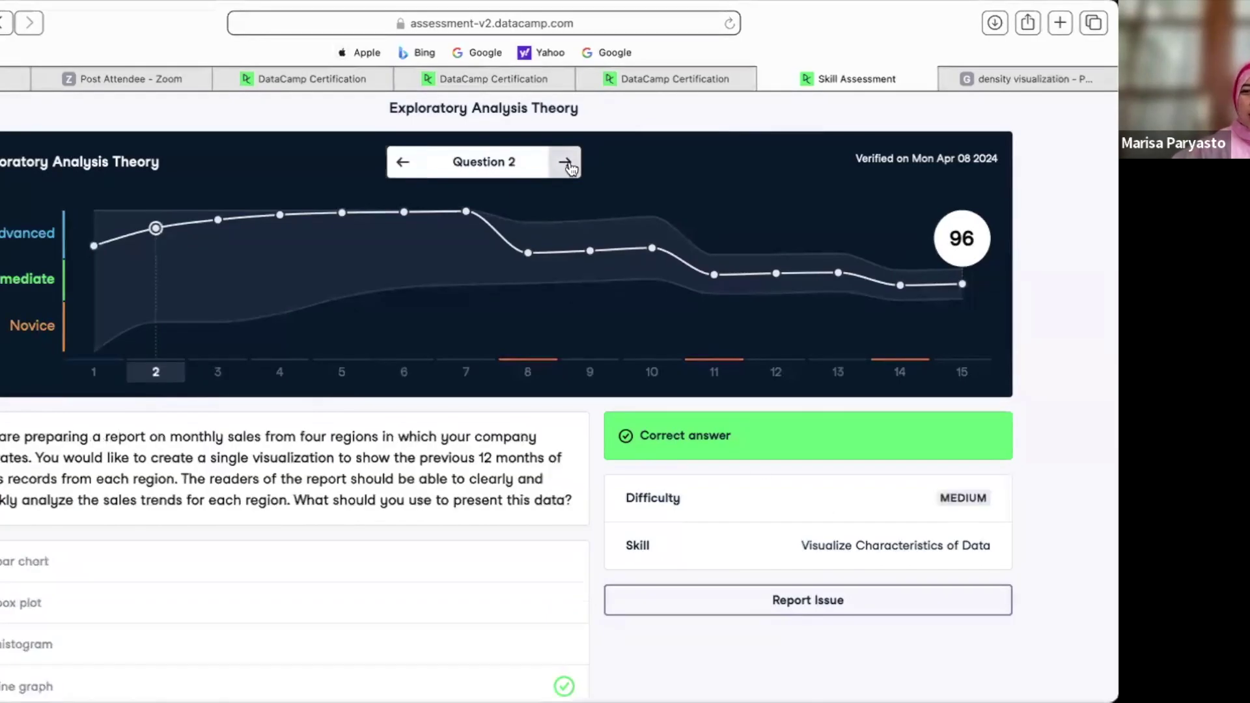